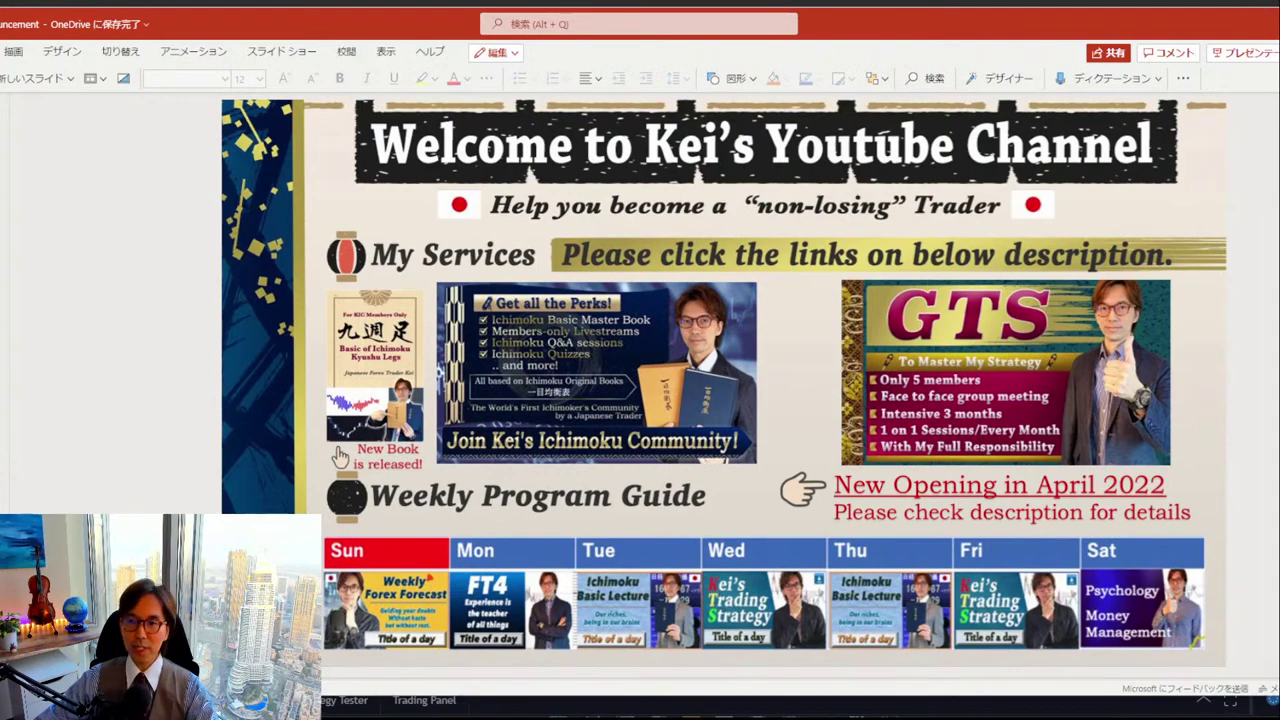
Advance to the Disclaimer slide, select its body text, then return to slide 2, Official Services.
{"action": "key", "text": "Page_Down"}
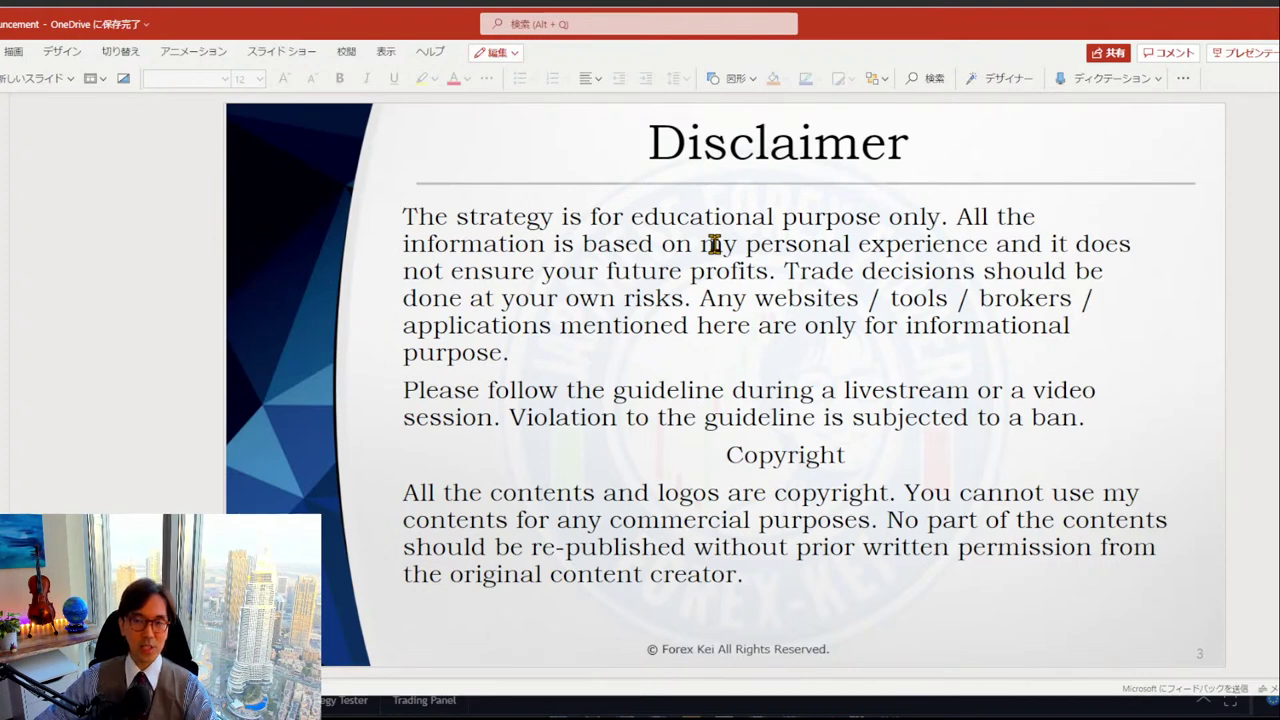
{"action": "left_click", "coordinate": [465, 291]}
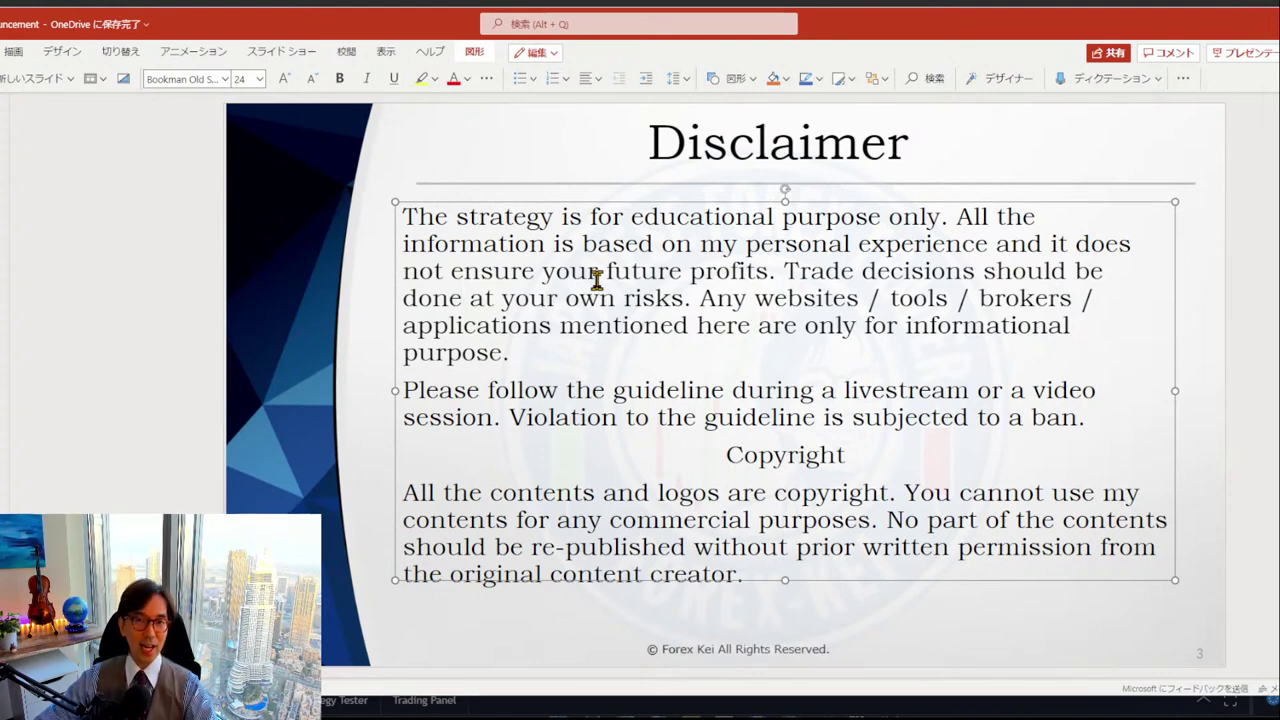
{"action": "left_click", "coordinate": [95, 256]}
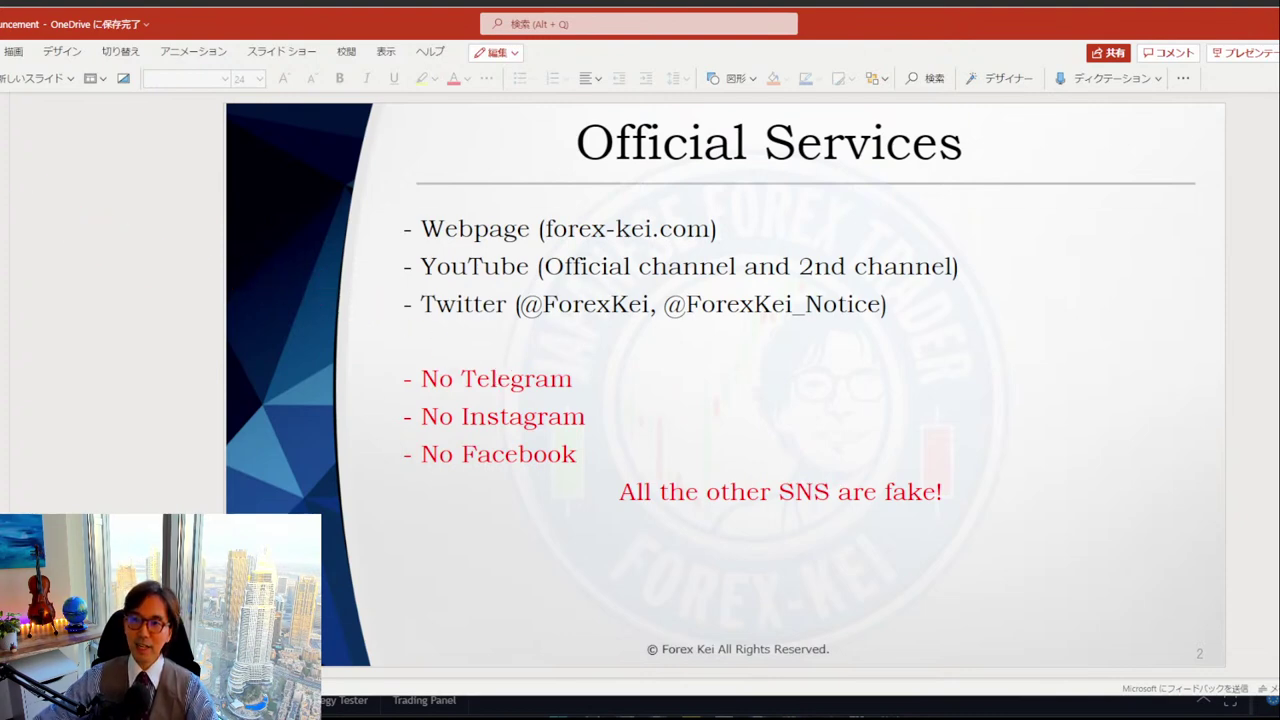
Scroll back to the Welcome slide and switch to the TradingView EURUSD daily chart.
{"action": "scroll", "coordinate": [340, 457], "scroll_direction": "down", "scroll_amount": 1}
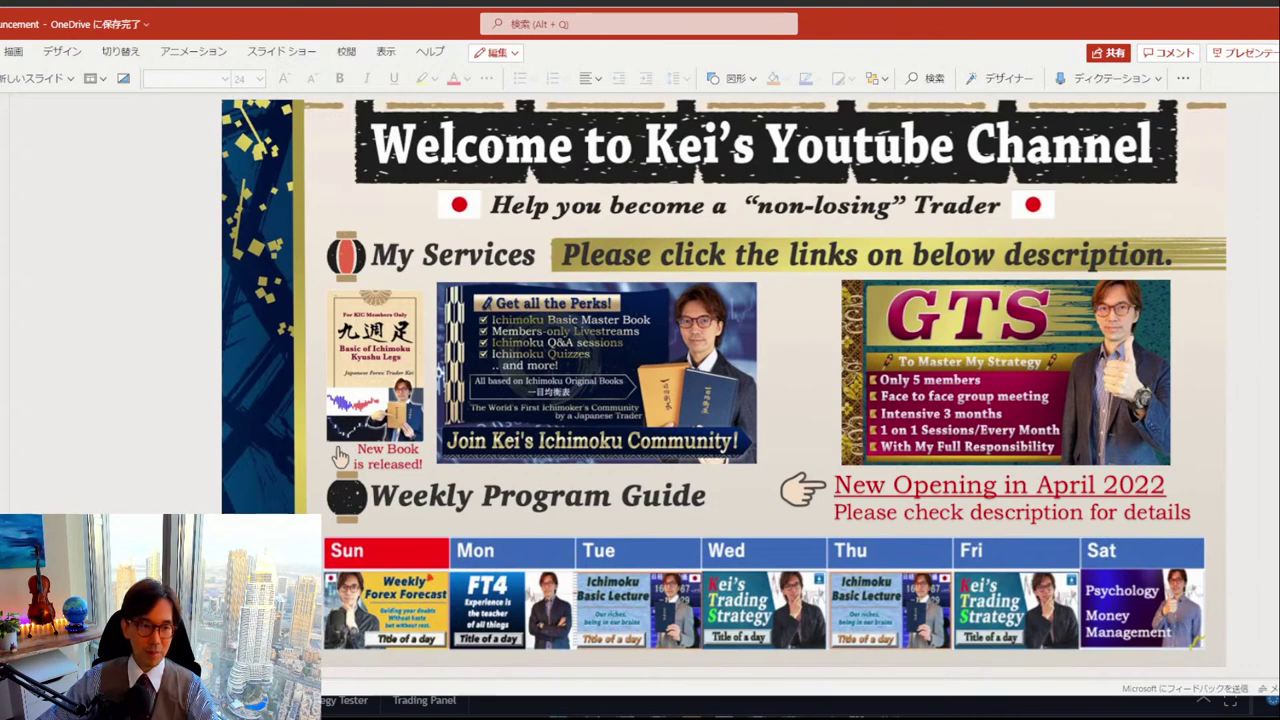
{"action": "key", "text": "alt+Tab"}
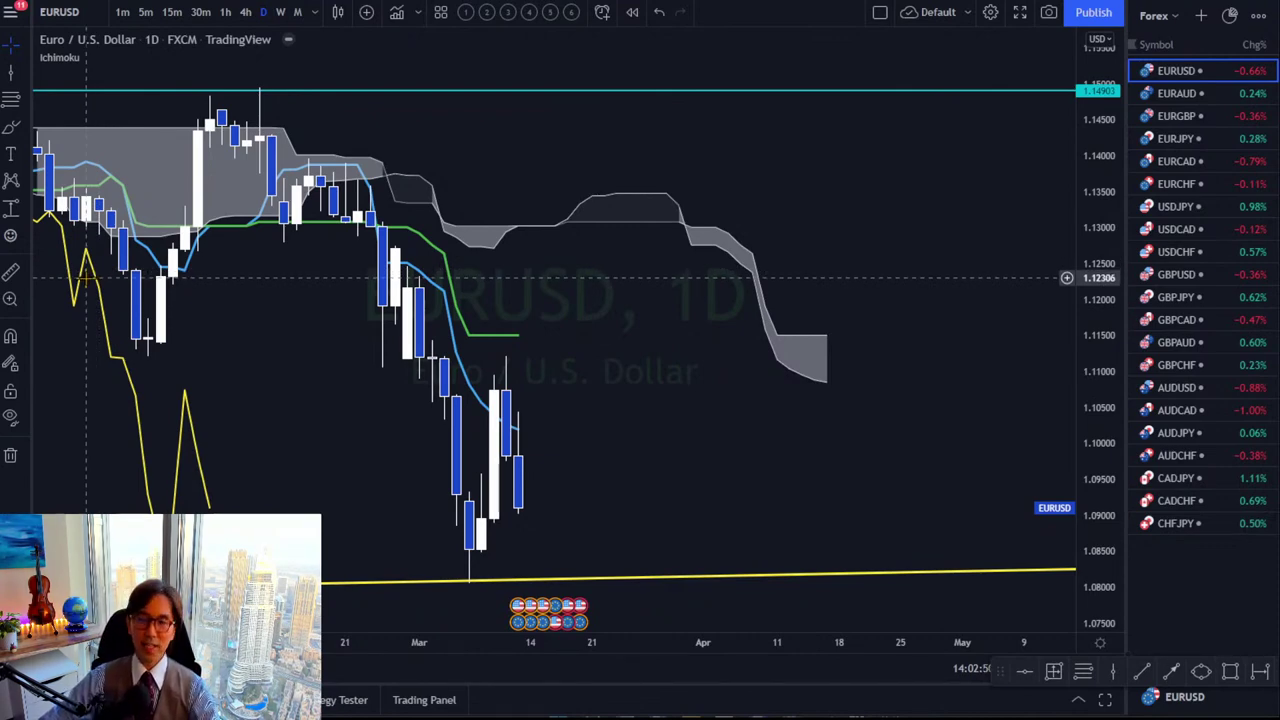
Reframe the EURUSD chart, switch it to weekly, and compress its price scale.
{"action": "left_click_drag", "start_coordinate": [1080, 165], "coordinate": [1080, 205]}
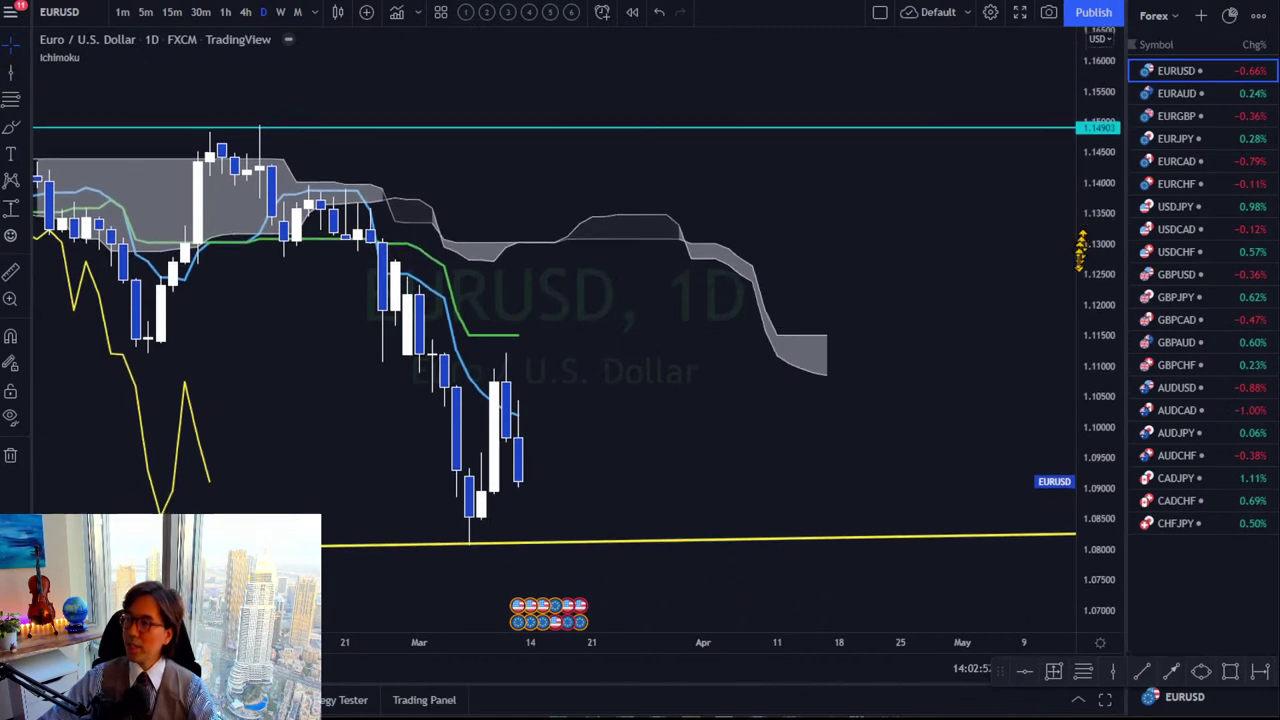
{"action": "left_click_drag", "start_coordinate": [640, 262], "coordinate": [698, 218]}
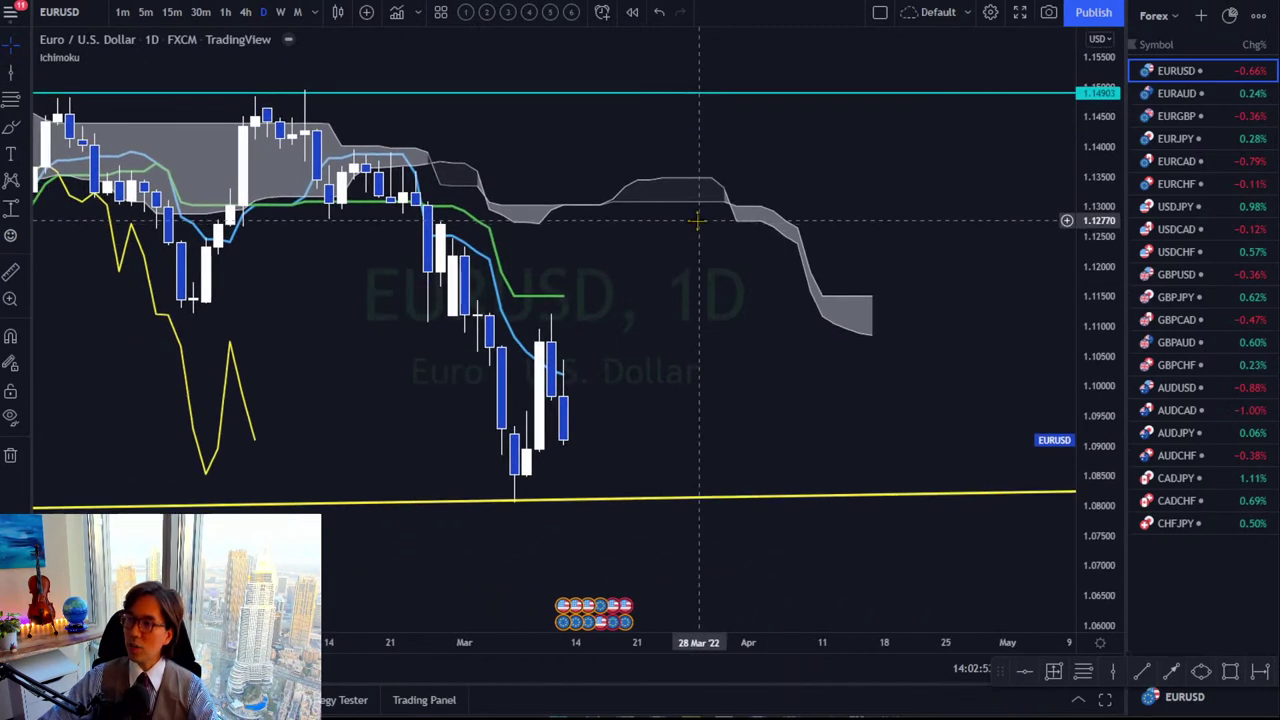
{"action": "left_click", "coordinate": [280, 12]}
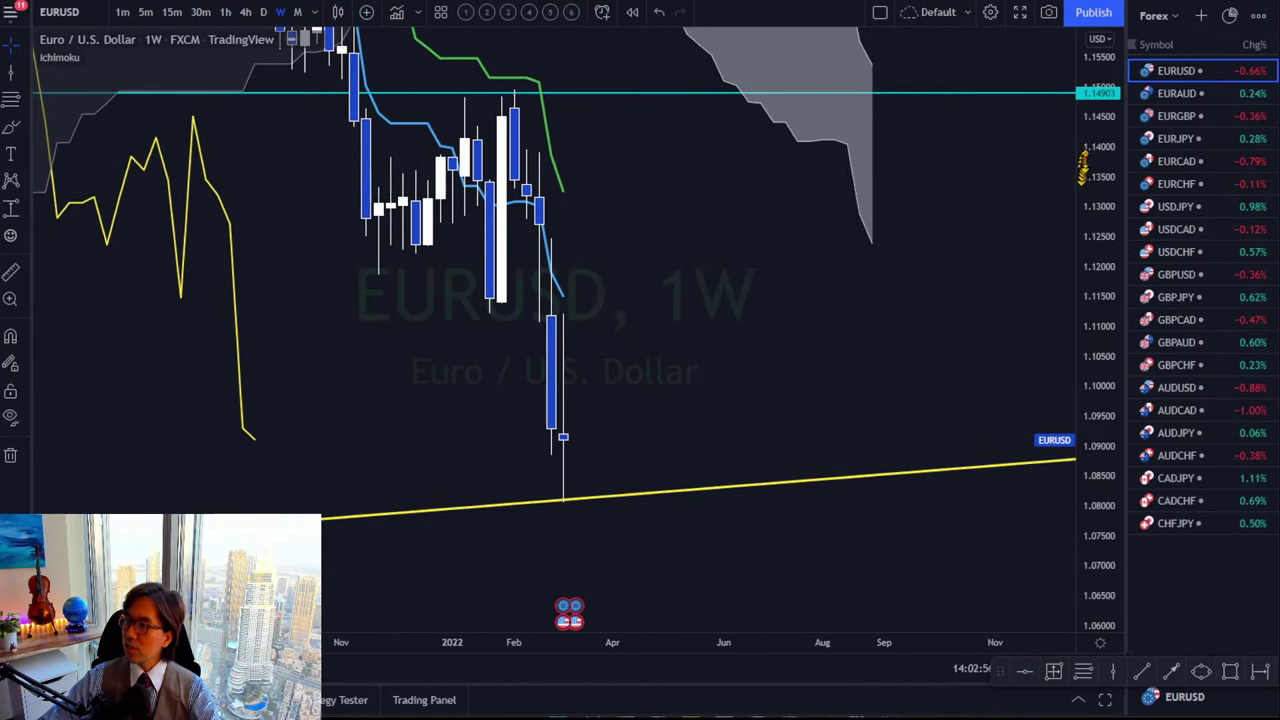
{"action": "left_click_drag", "start_coordinate": [1095, 150], "coordinate": [1095, 290]}
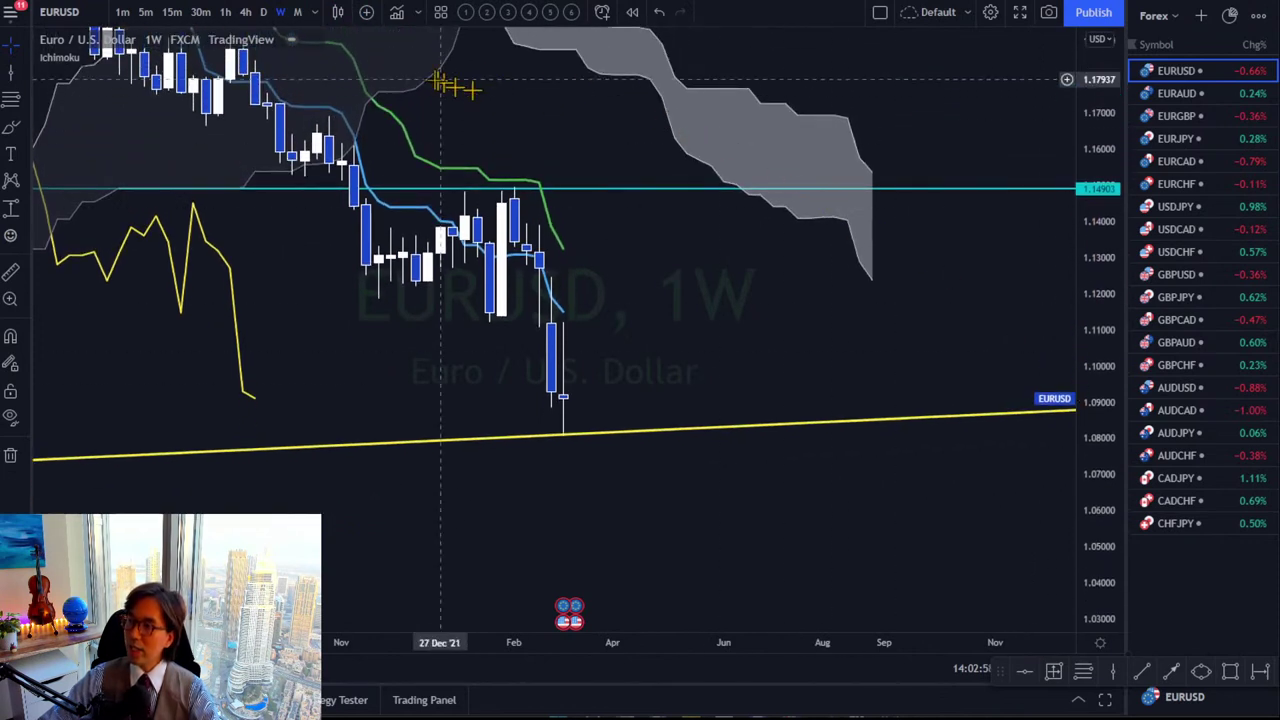
Split into two side-by-side charts and frame the recent candles in both panes.
{"action": "left_click", "coordinate": [882, 14]}
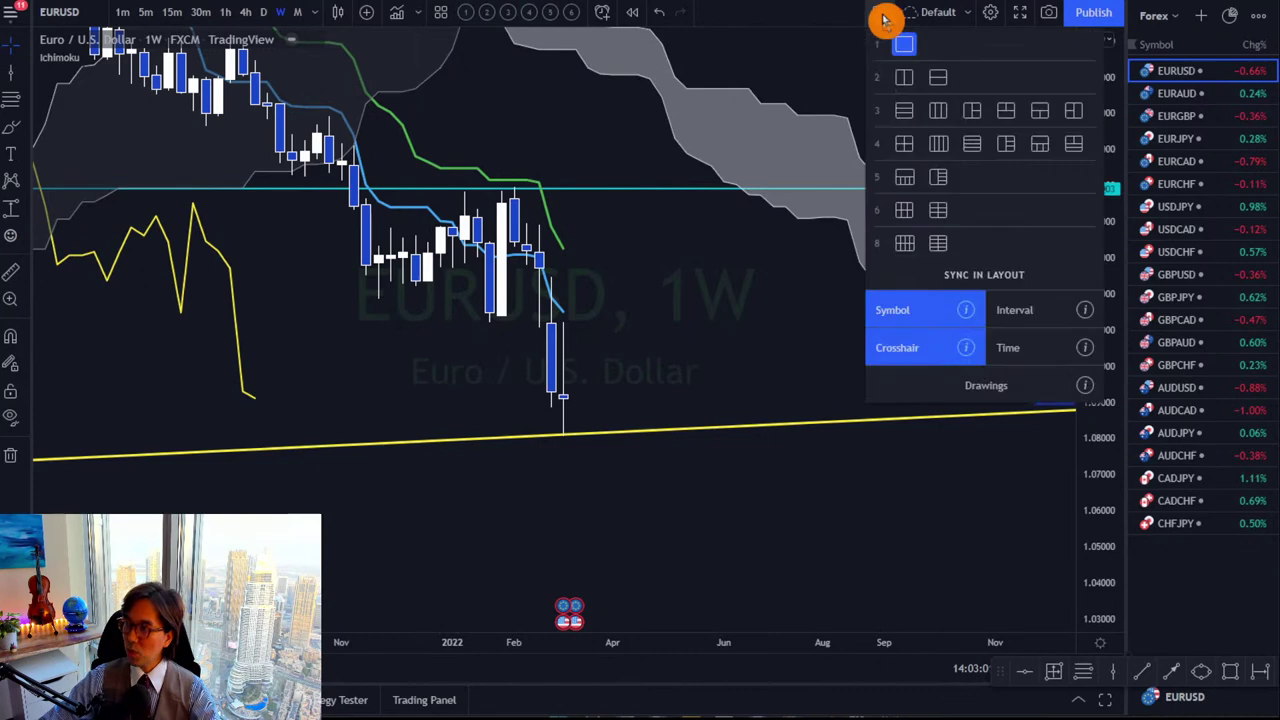
{"action": "left_click", "coordinate": [903, 77]}
{"action": "left_click_drag", "start_coordinate": [265, 294], "coordinate": [380, 300]}
{"action": "left_click_drag", "start_coordinate": [536, 113], "coordinate": [536, 160]}
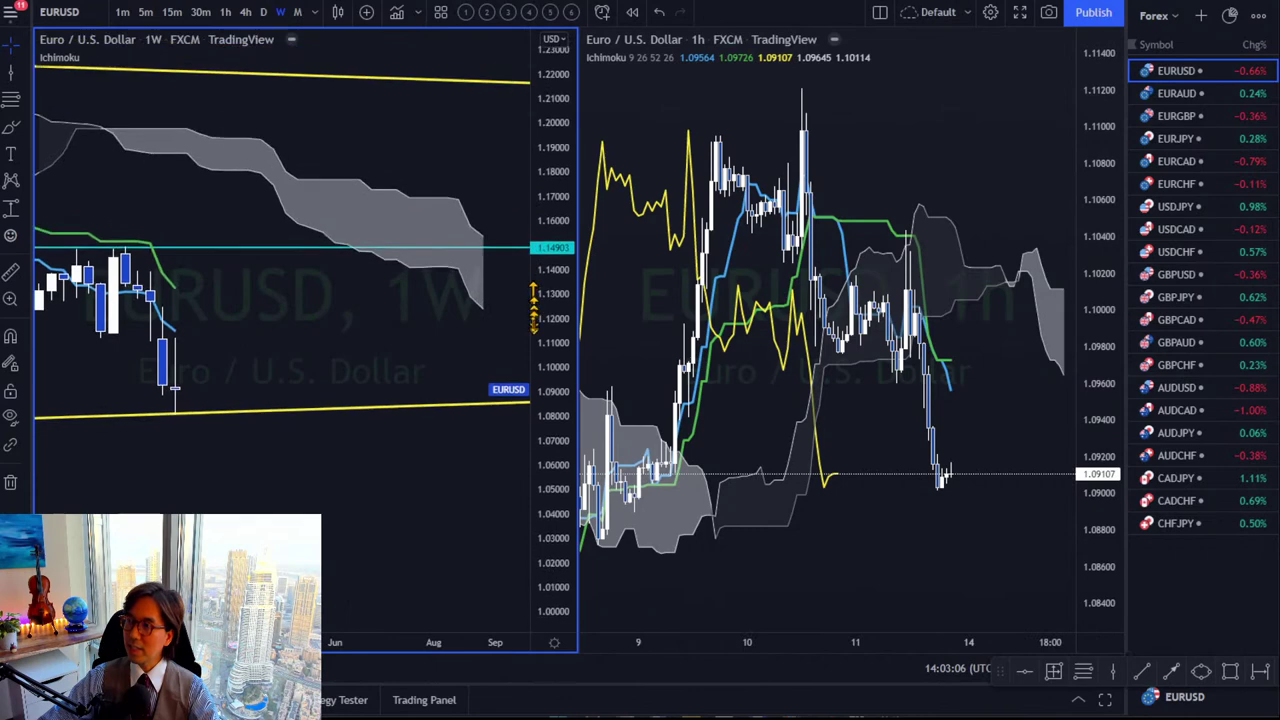
{"action": "scroll", "coordinate": [352, 625], "scroll_direction": "down", "scroll_amount": 3}
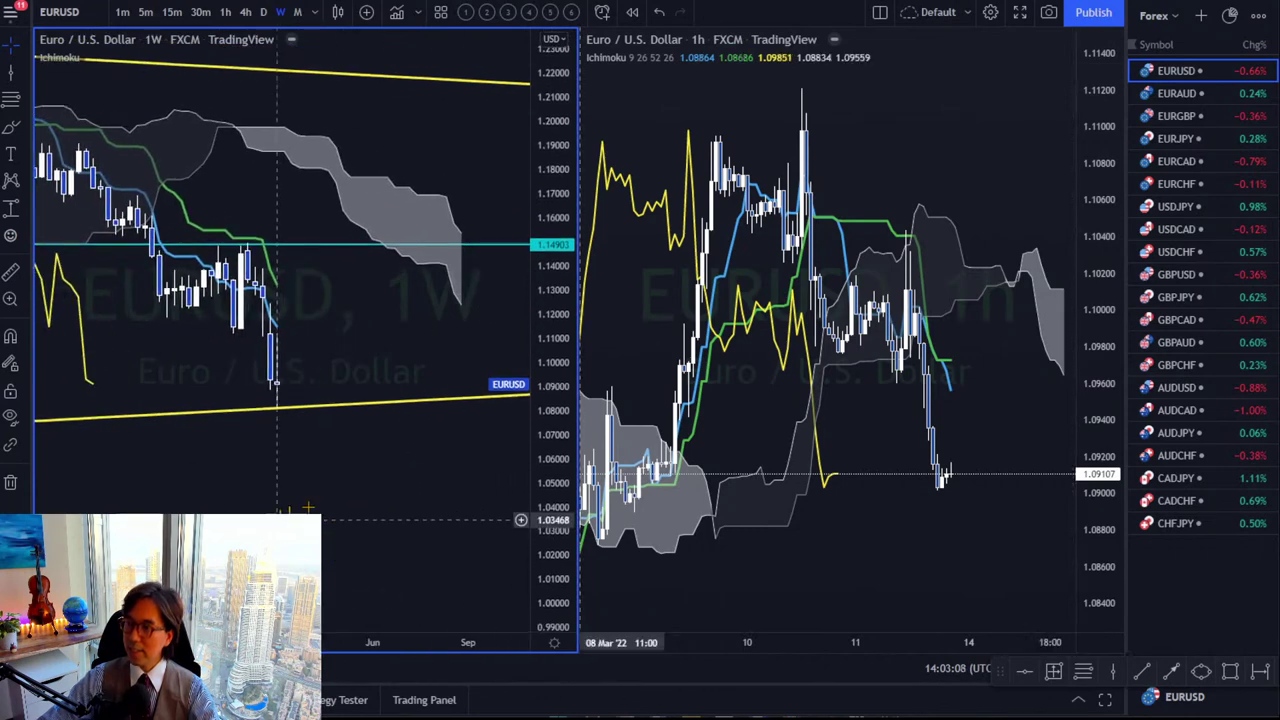
{"action": "left_click", "coordinate": [943, 286]}
{"action": "left_click_drag", "start_coordinate": [1080, 130], "coordinate": [1074, 366]}
{"action": "left_click_drag", "start_coordinate": [901, 389], "coordinate": [729, 390]}
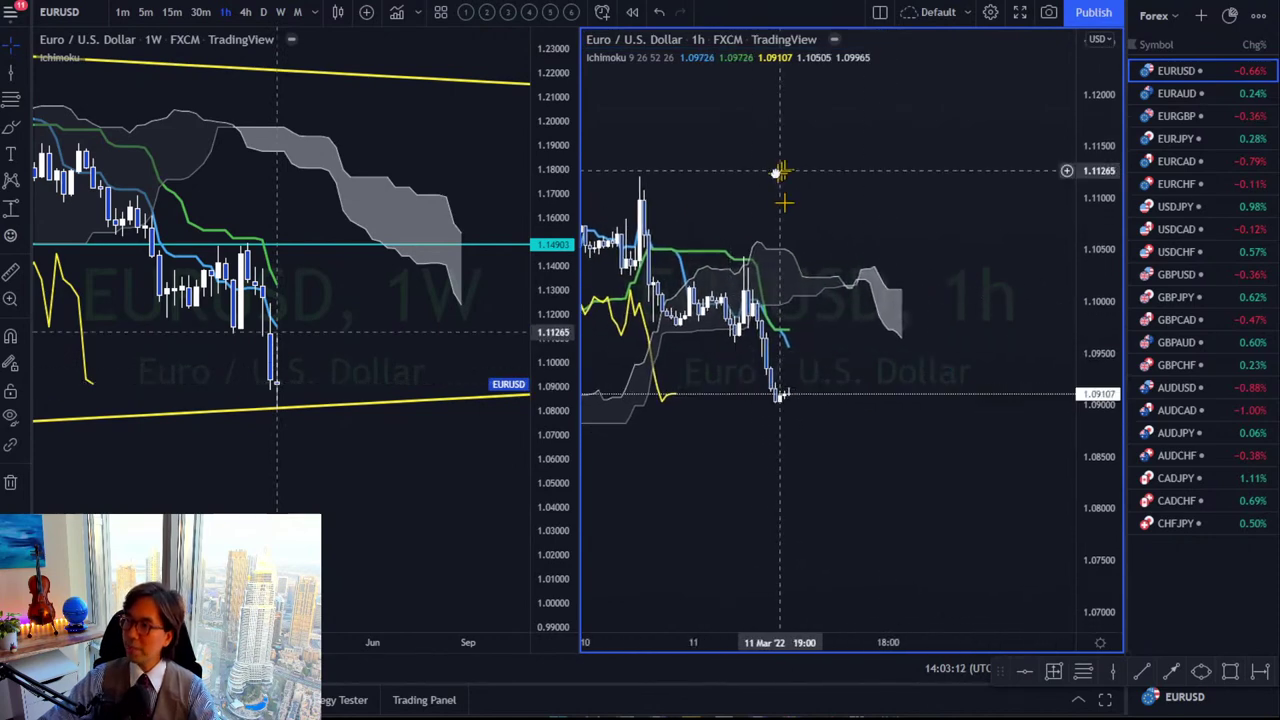
Set the right pane to the daily timeframe and fit both charts' price ranges.
{"action": "left_click", "coordinate": [262, 13]}
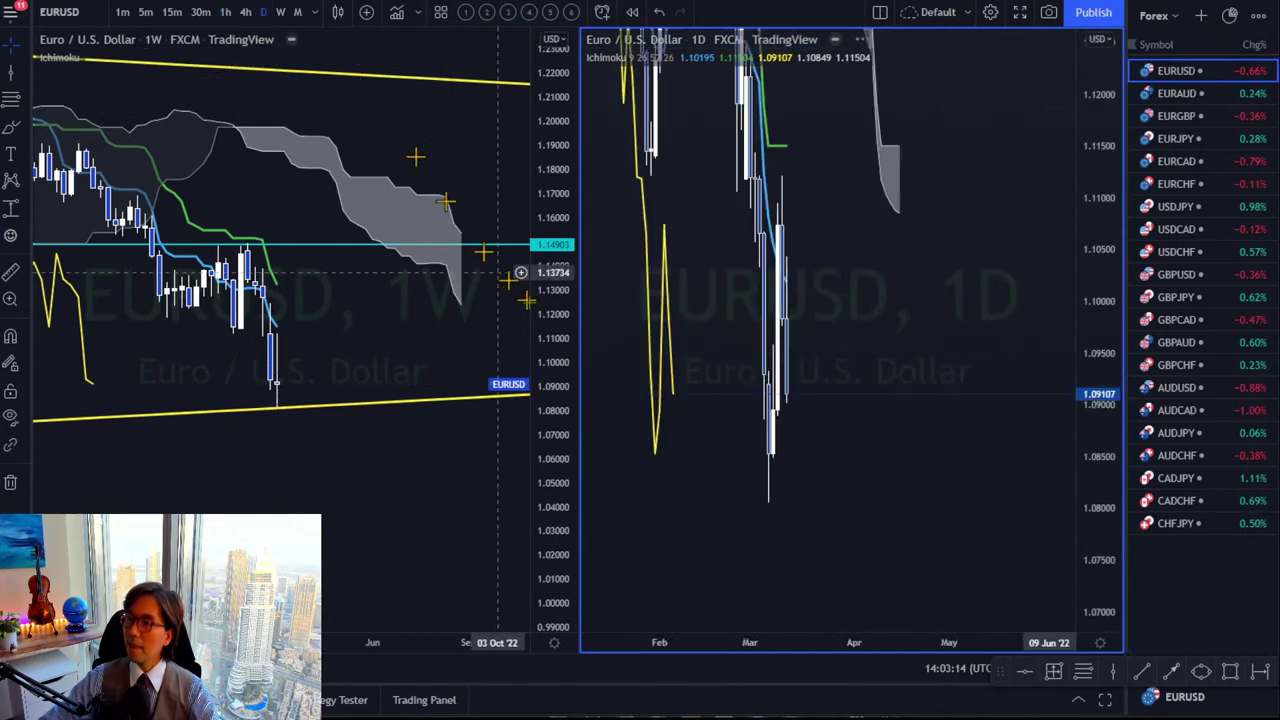
{"action": "left_click_drag", "start_coordinate": [1106, 110], "coordinate": [891, 371]}
{"action": "left_click_drag", "start_coordinate": [356, 355], "coordinate": [373, 360]}
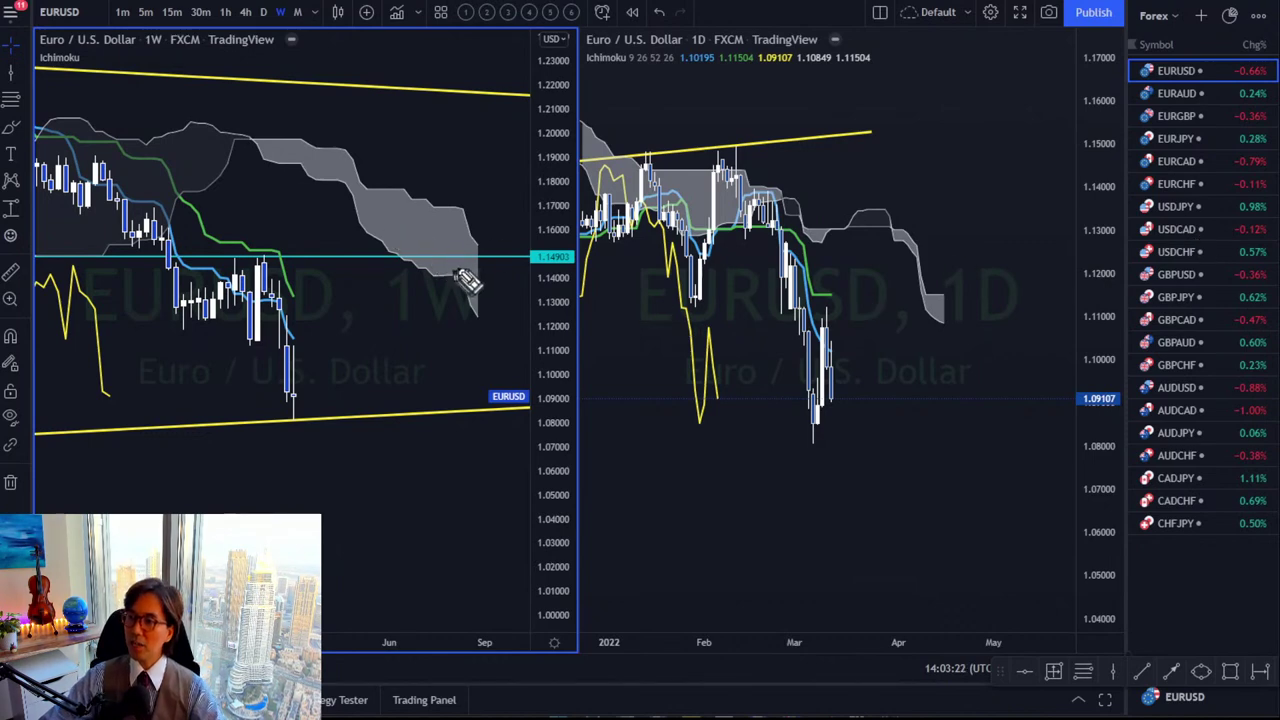
Draw red arrows by the weekly cloud, resistance and support, and circle the lagging line's low.
{"action": "left_click_drag", "start_coordinate": [500, 213], "coordinate": [503, 222]}
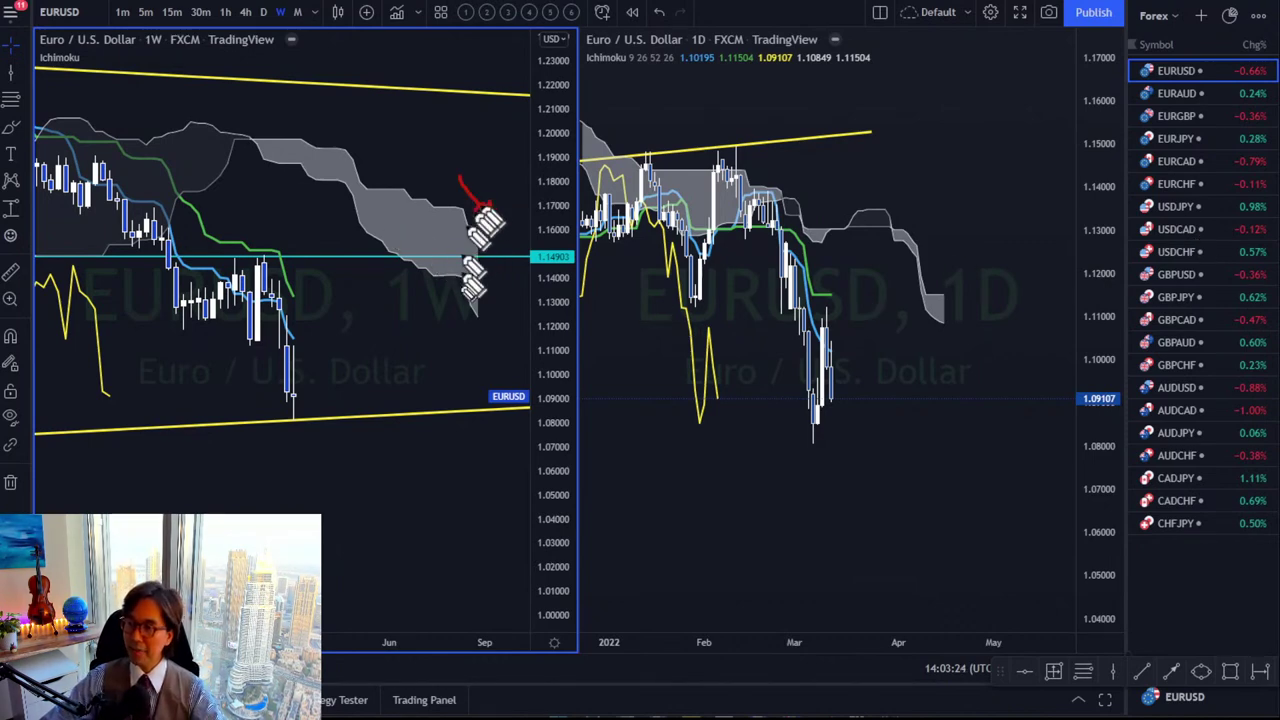
{"action": "mouse_move", "coordinate": [432, 306]}
{"action": "left_mouse_down"}
{"action": "mouse_move", "coordinate": [451, 309]}
{"action": "mouse_move", "coordinate": [444, 338]}
{"action": "left_mouse_up"}
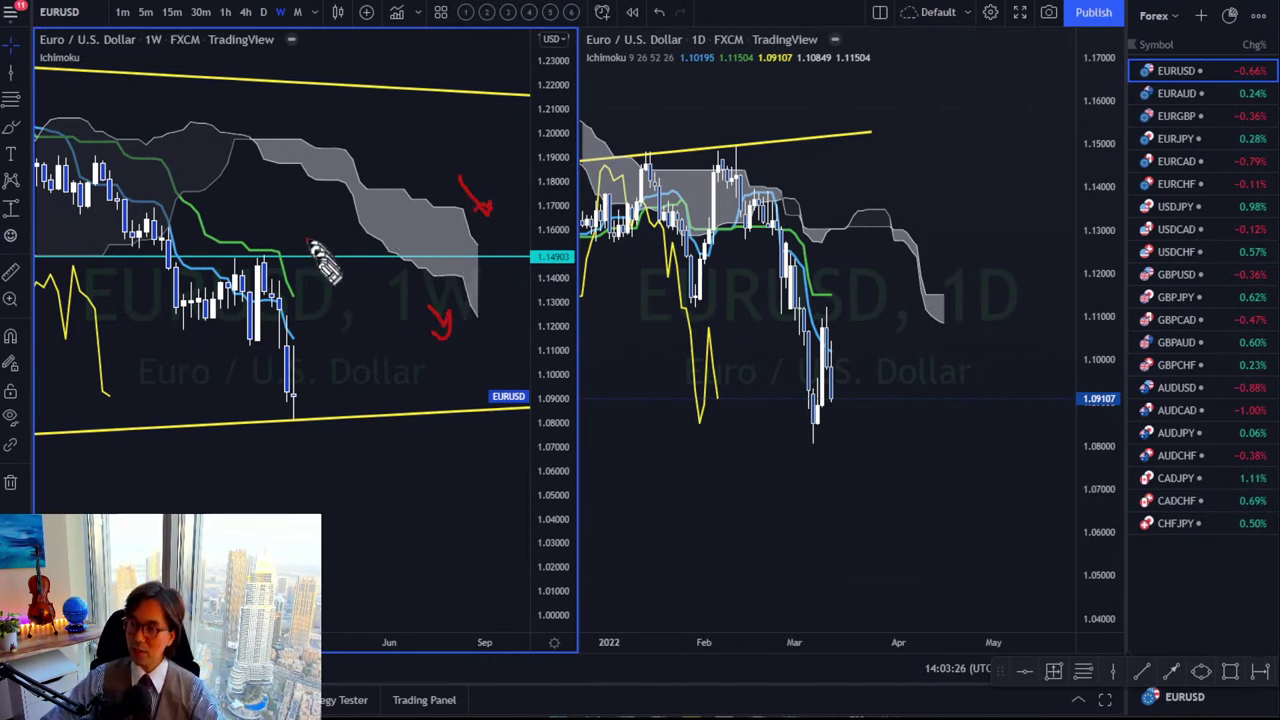
{"action": "mouse_move", "coordinate": [310, 242]}
{"action": "left_mouse_down"}
{"action": "mouse_move", "coordinate": [320, 265]}
{"action": "mouse_move", "coordinate": [325, 255]}
{"action": "left_mouse_up"}
{"action": "mouse_move", "coordinate": [296, 342]}
{"action": "left_mouse_down"}
{"action": "mouse_move", "coordinate": [309, 366]}
{"action": "mouse_move", "coordinate": [318, 354]}
{"action": "left_mouse_up"}
{"action": "mouse_move", "coordinate": [95, 358]}
{"action": "left_mouse_down"}
{"action": "mouse_move", "coordinate": [63, 400]}
{"action": "mouse_move", "coordinate": [80, 418]}
{"action": "left_mouse_up"}
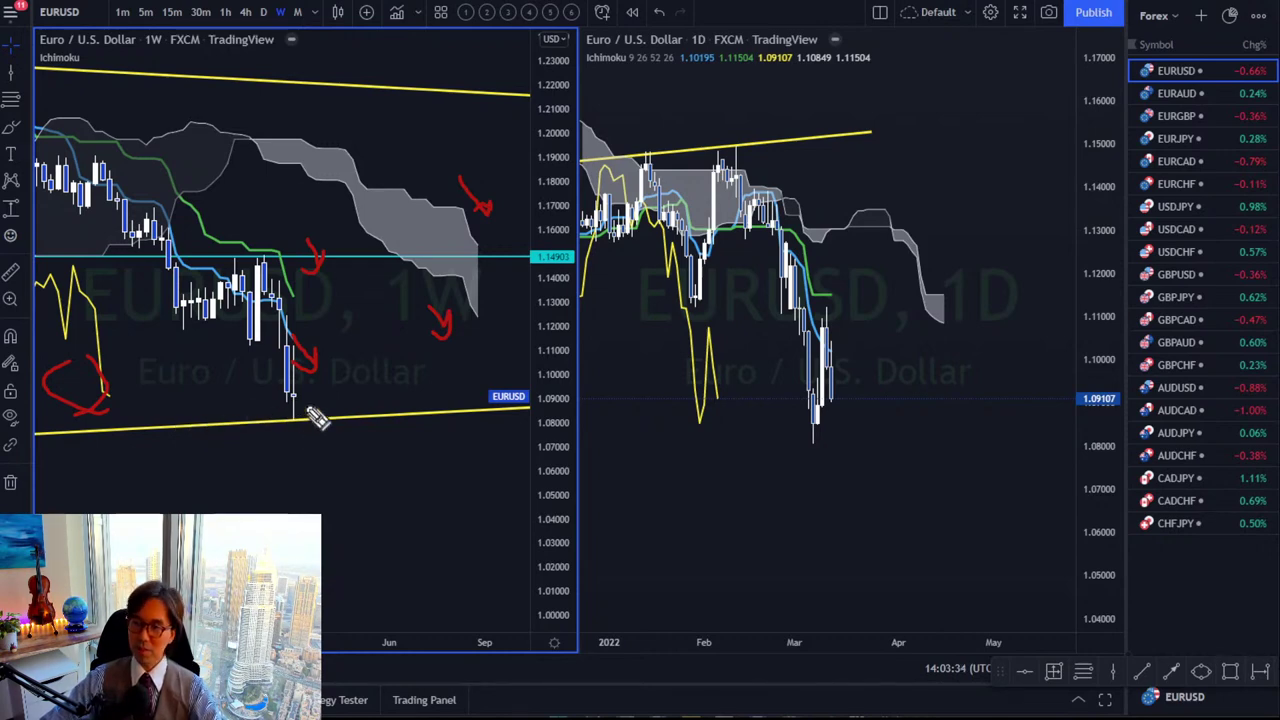
{"action": "left_click_drag", "start_coordinate": [302, 400], "coordinate": [334, 455]}
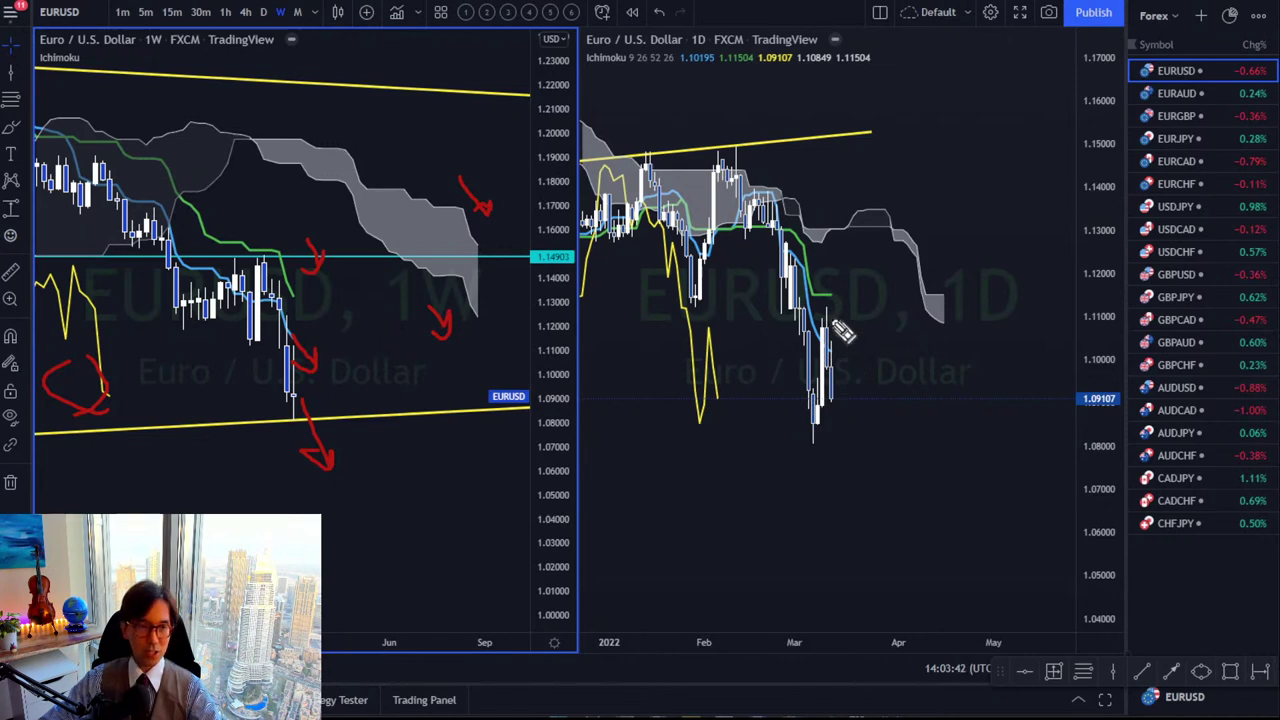
Clear the weekly drawings and zoom the daily chart onto its recent candles.
{"action": "key", "text": "Escape"}
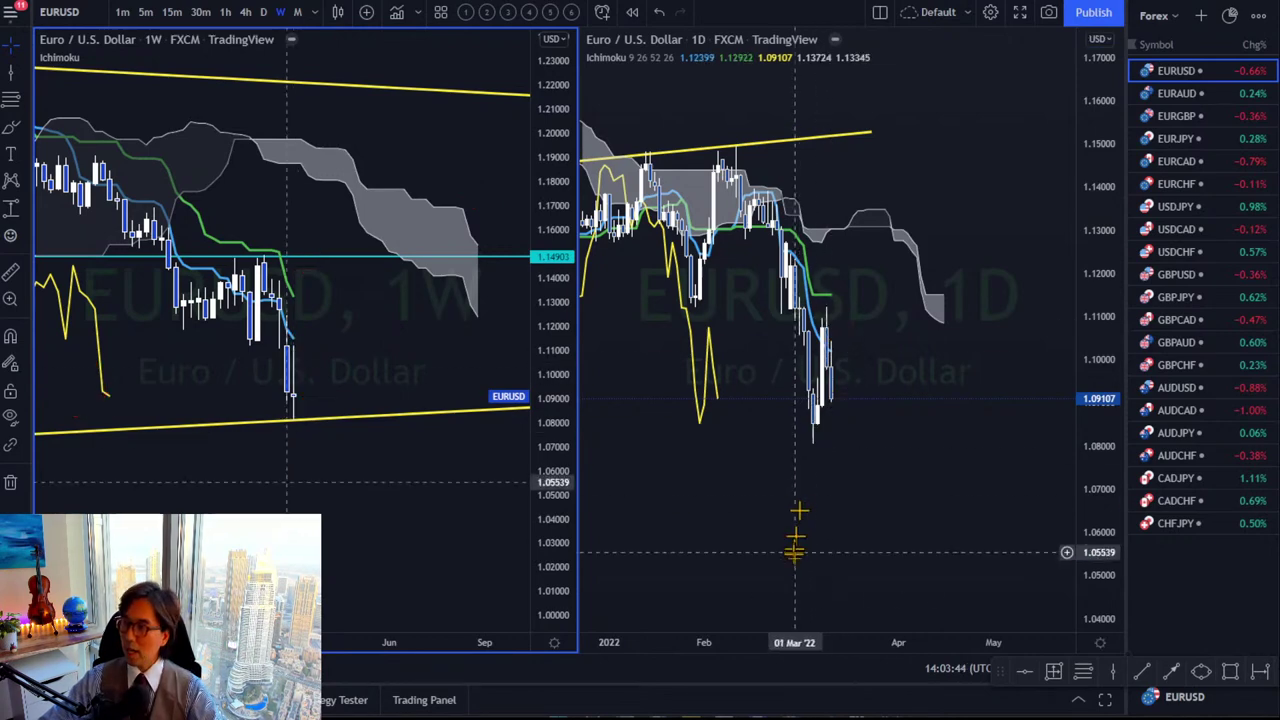
{"action": "left_click_drag", "start_coordinate": [858, 642], "coordinate": [740, 642]}
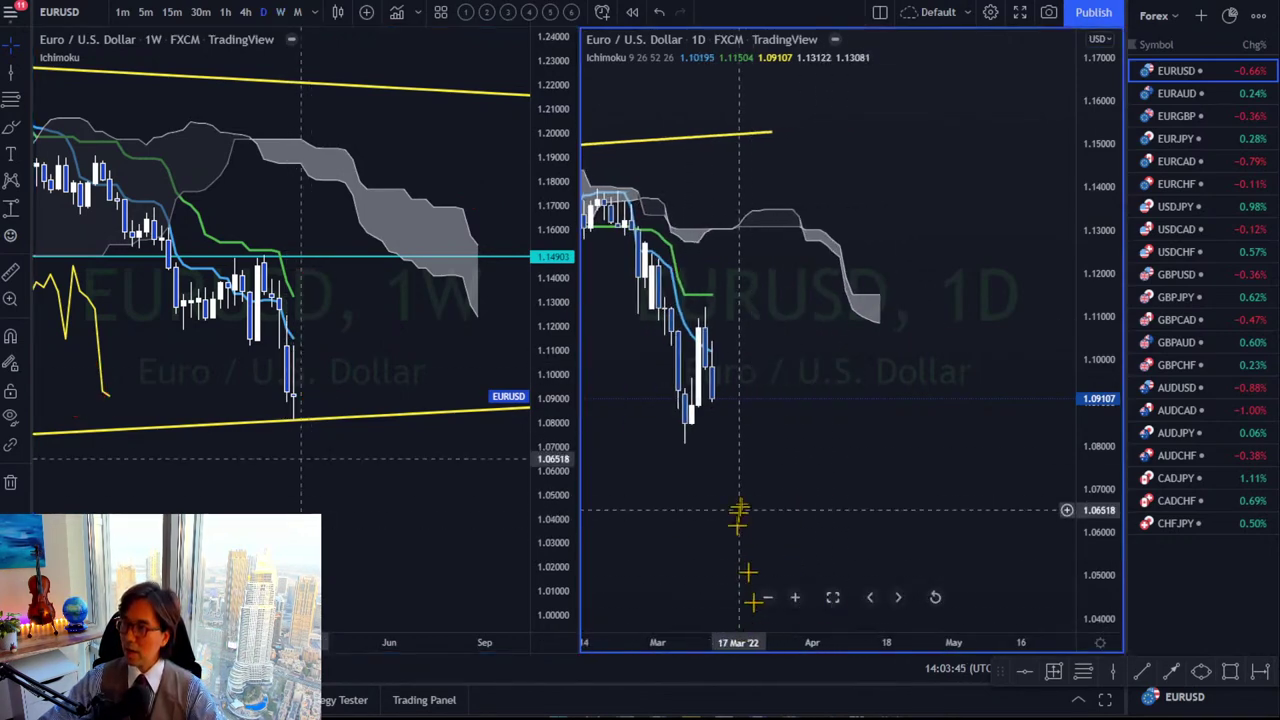
{"action": "left_click_drag", "start_coordinate": [748, 520], "coordinate": [852, 492]}
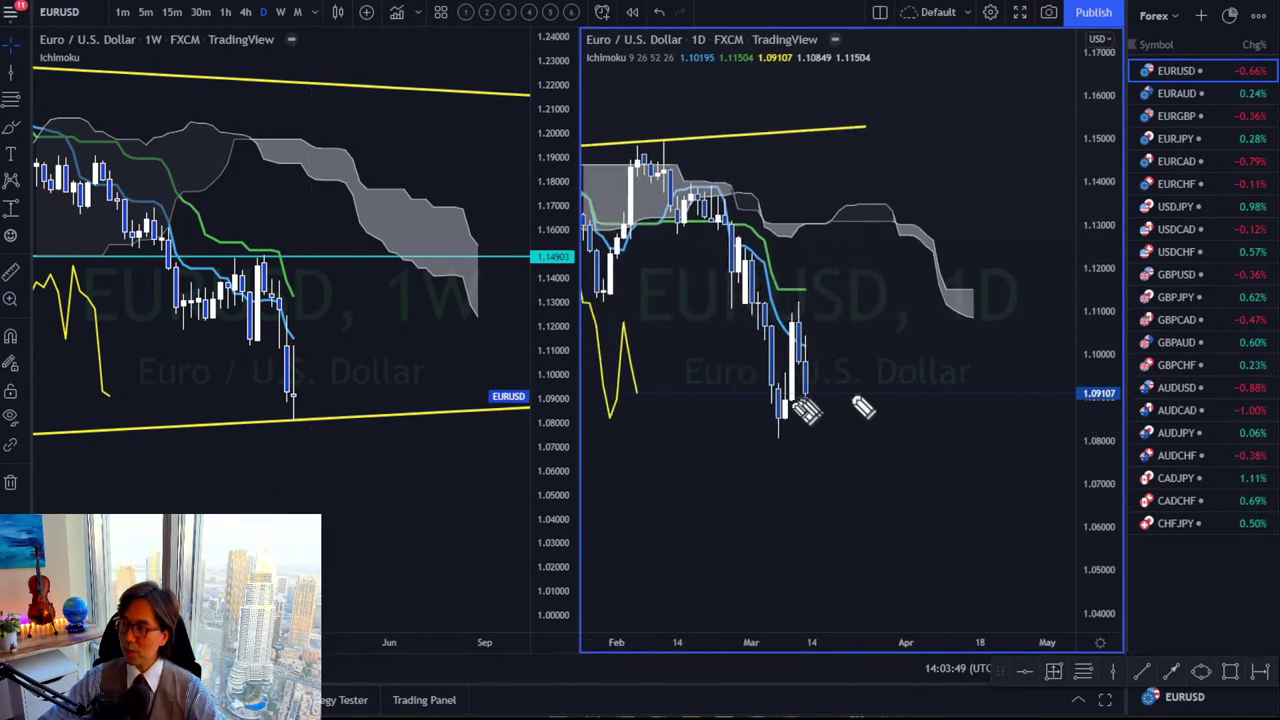
Draw red down arrows on daily and weekly charts and circle the daily lagging line.
{"action": "left_click_drag", "start_coordinate": [753, 410], "coordinate": [800, 320]}
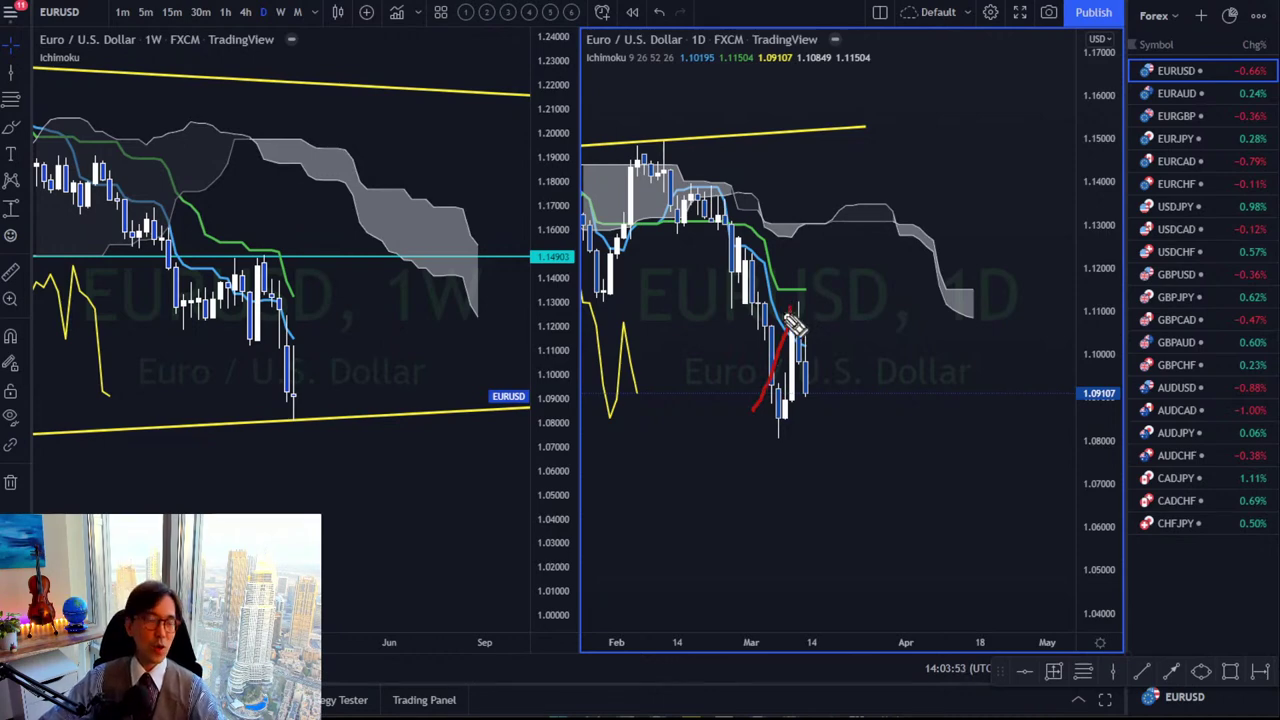
{"action": "mouse_move", "coordinate": [788, 316]}
{"action": "left_mouse_down"}
{"action": "mouse_move", "coordinate": [828, 406]}
{"action": "mouse_move", "coordinate": [836, 396]}
{"action": "left_mouse_up"}
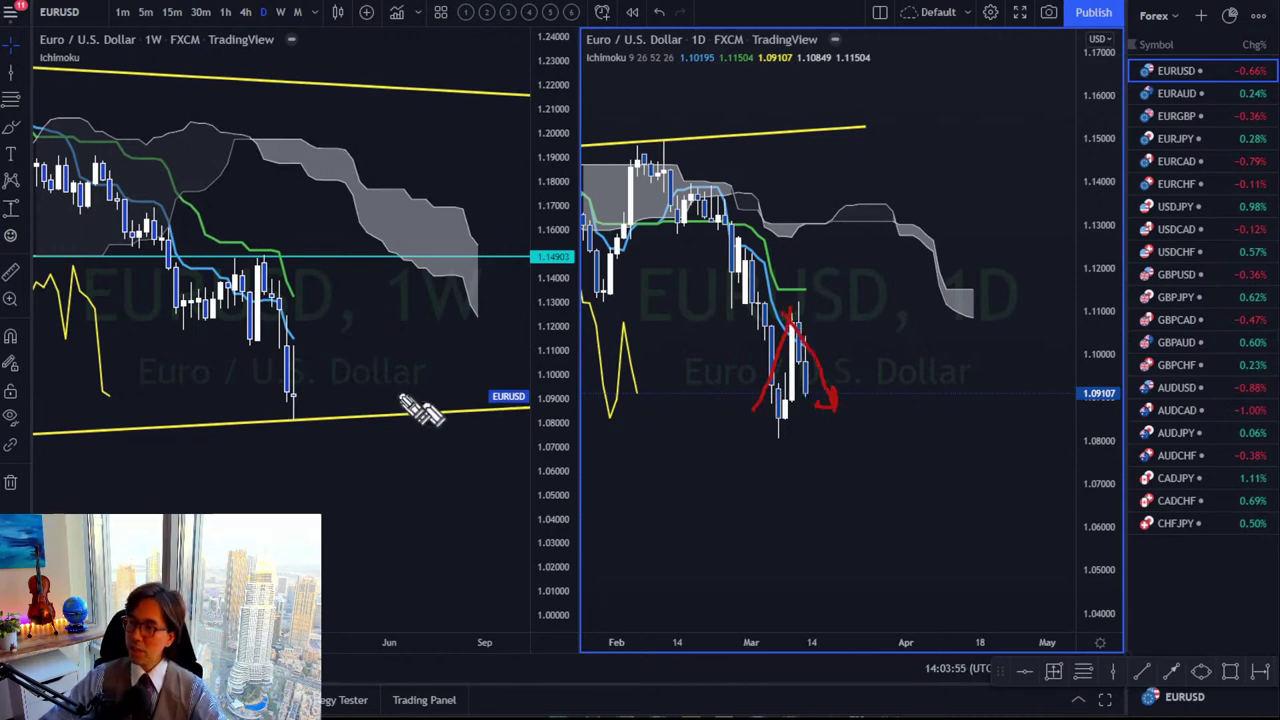
{"action": "mouse_move", "coordinate": [308, 234]}
{"action": "left_mouse_down"}
{"action": "mouse_move", "coordinate": [417, 390]}
{"action": "mouse_move", "coordinate": [350, 367]}
{"action": "left_mouse_up"}
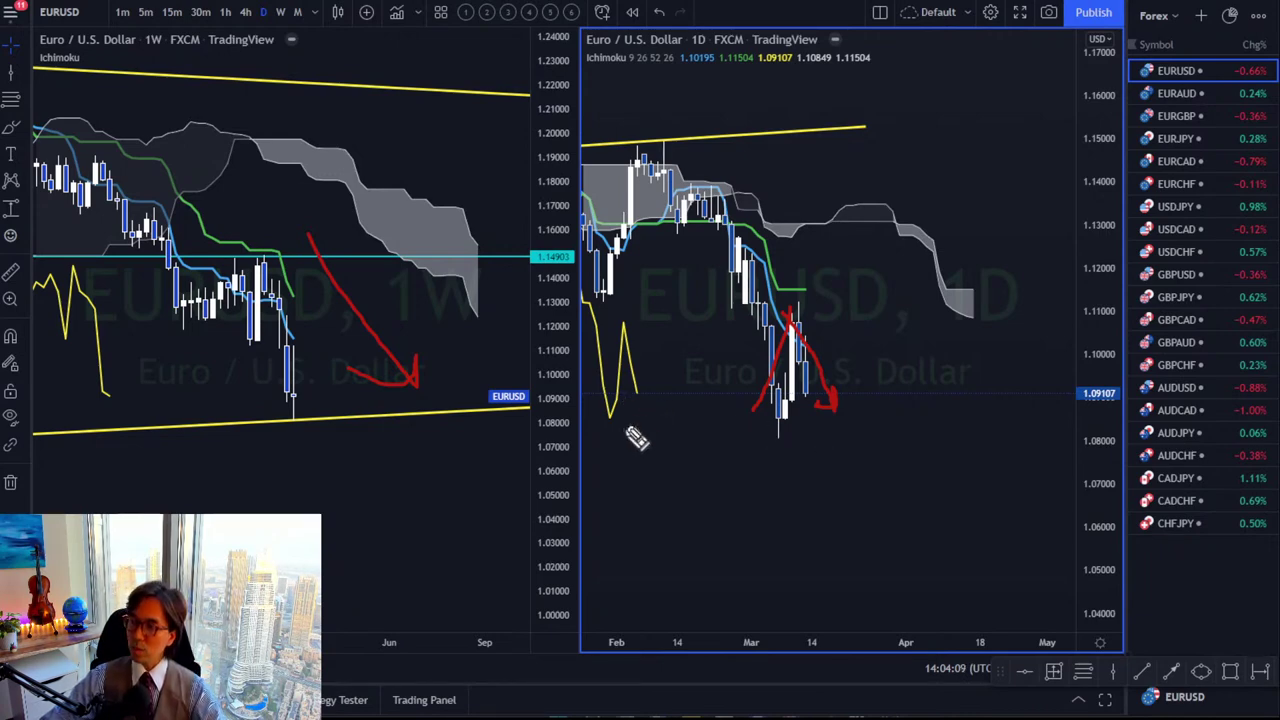
{"action": "mouse_move", "coordinate": [652, 435]}
{"action": "left_mouse_down"}
{"action": "mouse_move", "coordinate": [644, 341]}
{"action": "mouse_move", "coordinate": [671, 423]}
{"action": "left_mouse_up"}
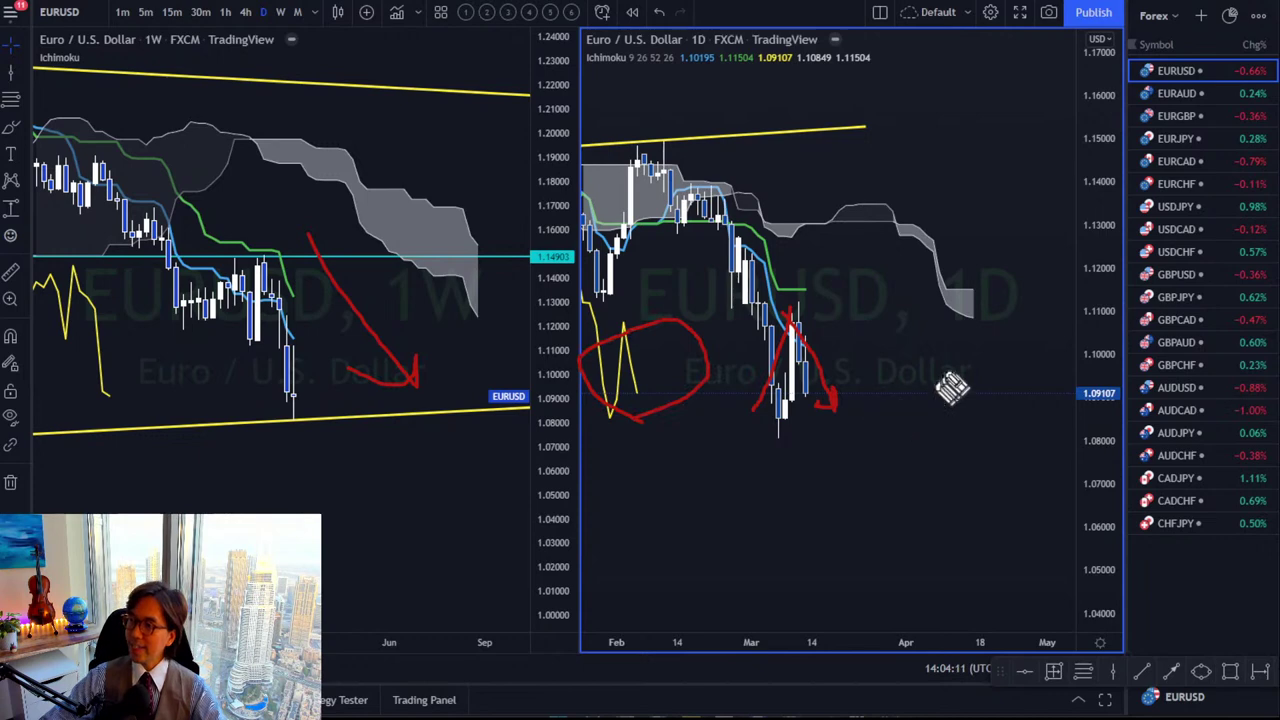
{"action": "mouse_move", "coordinate": [922, 300]}
{"action": "left_mouse_down"}
{"action": "mouse_move", "coordinate": [1000, 340]}
{"action": "mouse_move", "coordinate": [970, 355]}
{"action": "left_mouse_up"}
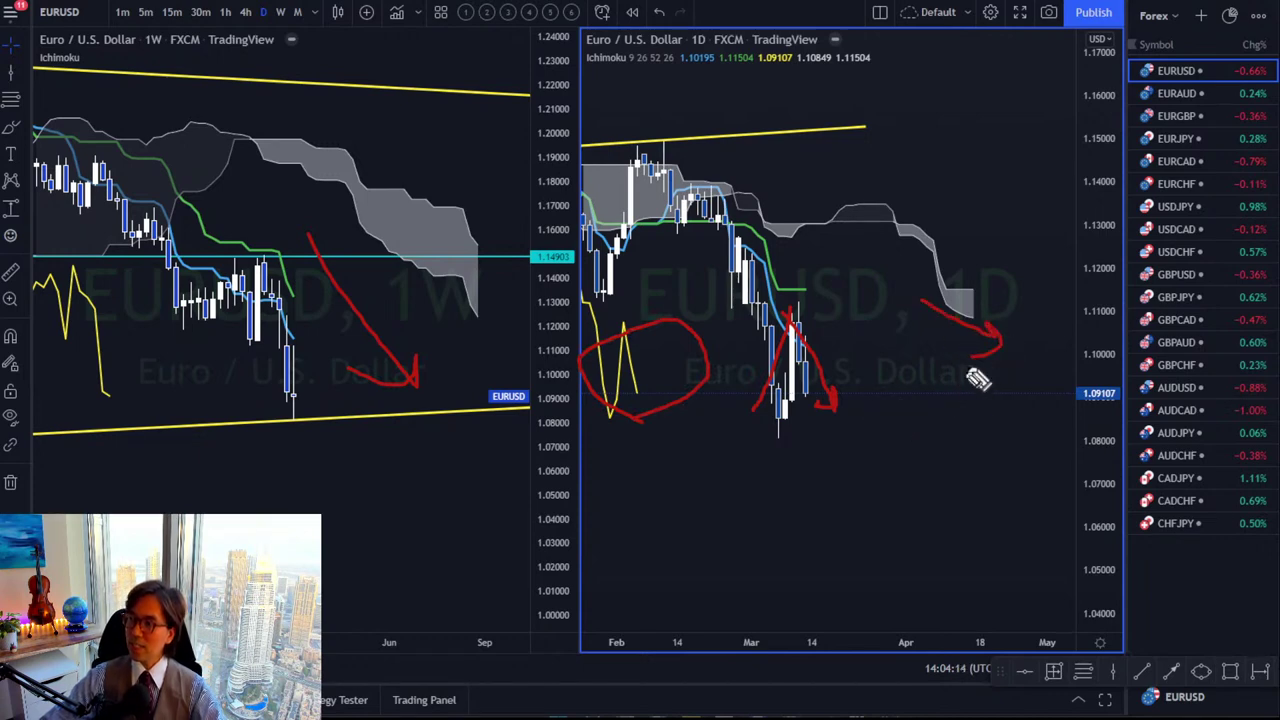
Remove the red brush arrows and circle, then give EURUSD a purple watchlist flag.
{"action": "left_click", "coordinate": [926, 458]}
{"action": "key", "text": "Escape"}
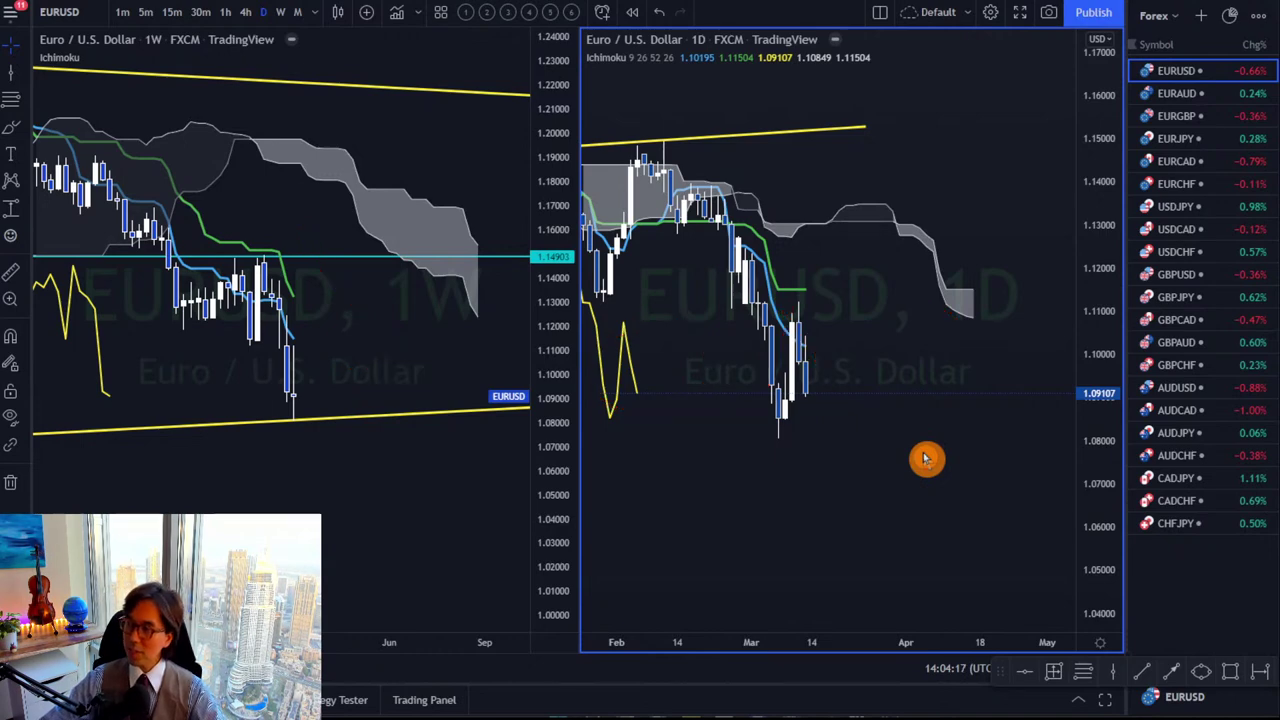
{"action": "left_click", "coordinate": [1140, 72]}
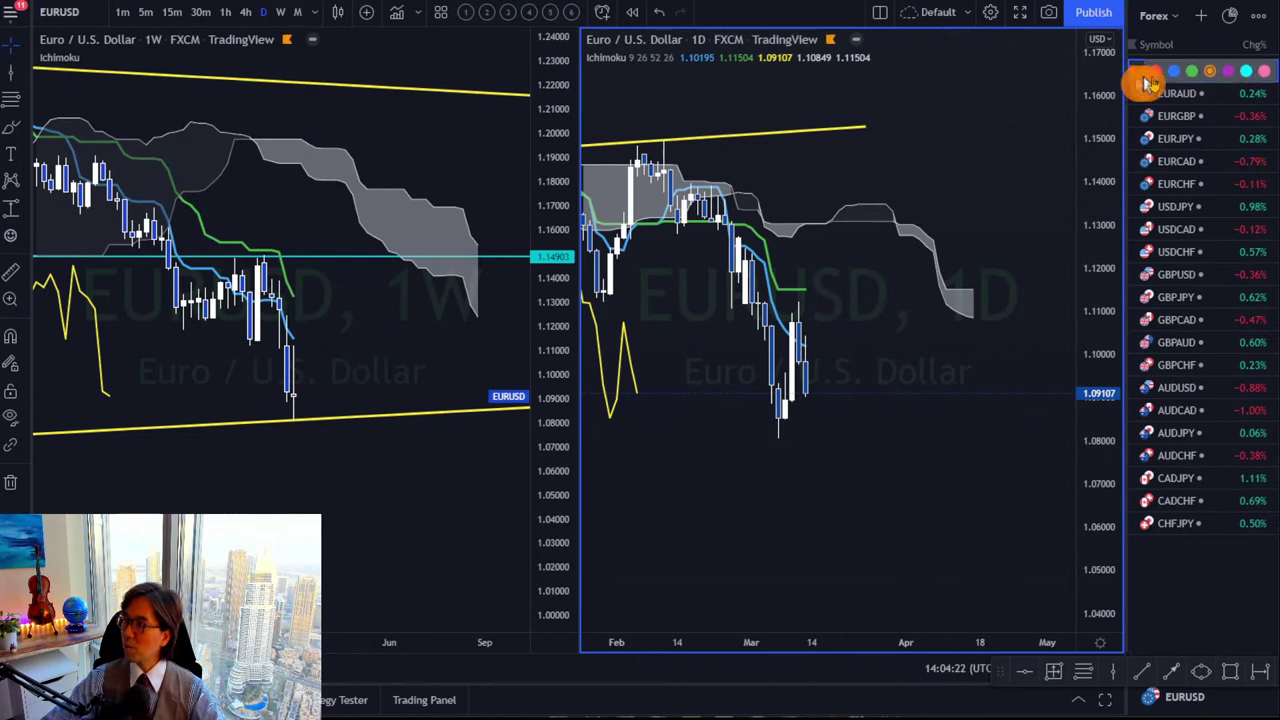
{"action": "left_click", "coordinate": [1230, 72]}
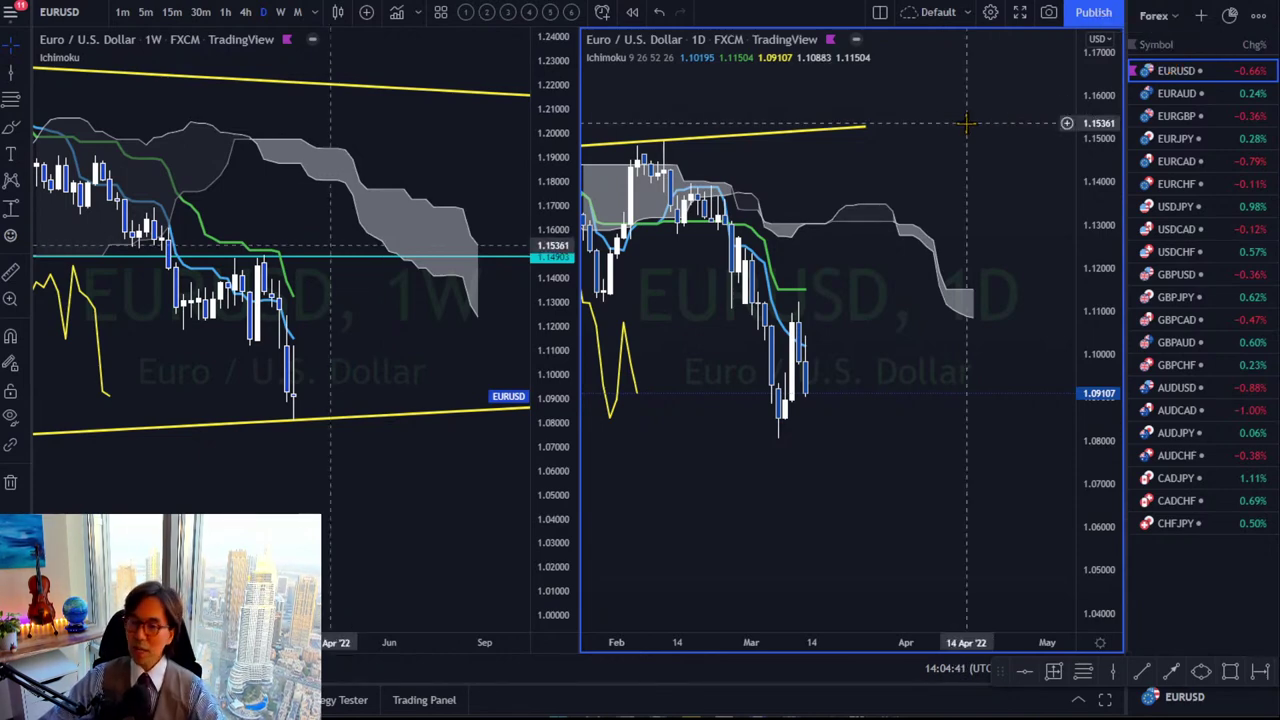
Load EURAUD into both charts and compress the weekly and daily price scales.
{"action": "left_click", "coordinate": [1170, 93]}
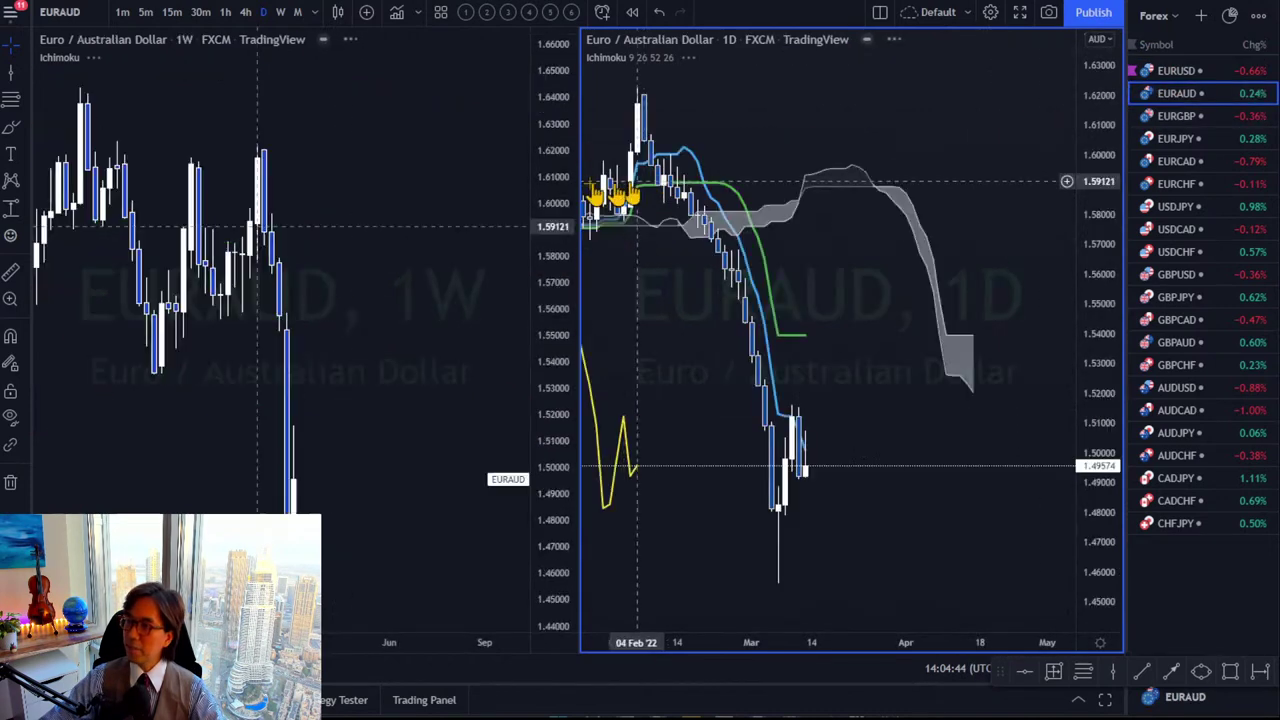
{"action": "left_click_drag", "start_coordinate": [563, 137], "coordinate": [548, 418]}
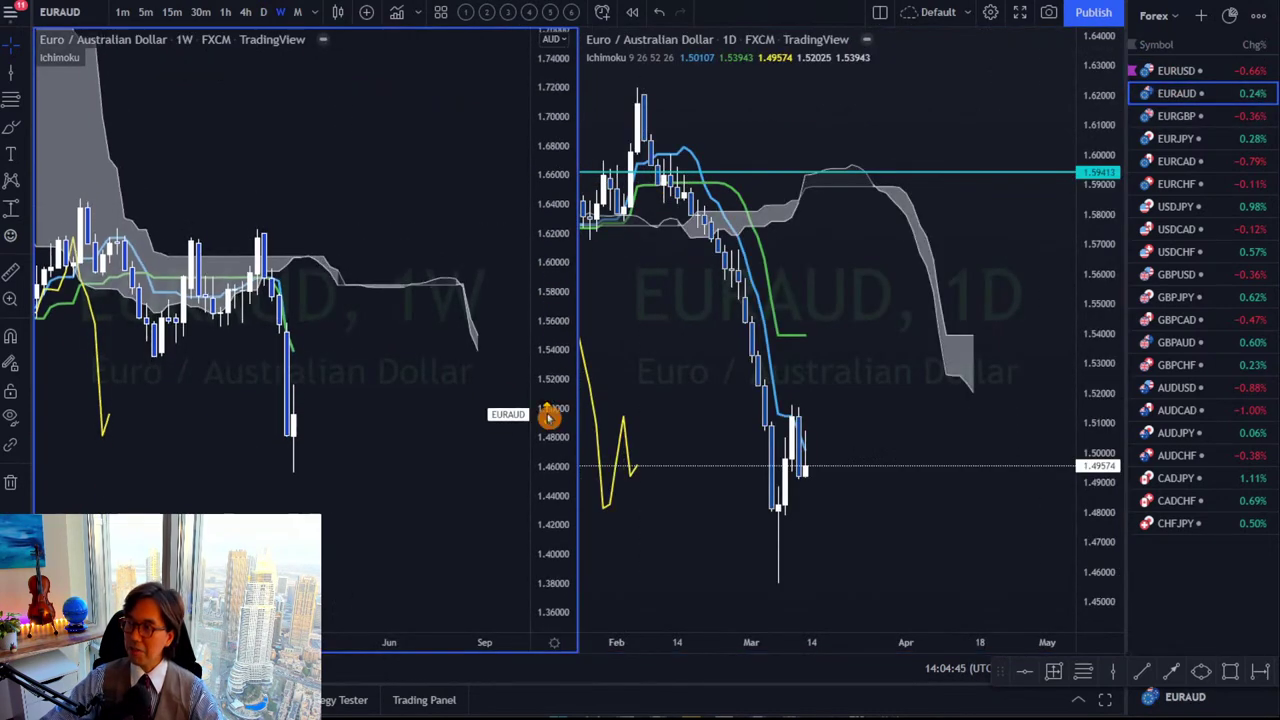
{"action": "left_click_drag", "start_coordinate": [1100, 215], "coordinate": [1100, 304]}
{"action": "left_click_drag", "start_coordinate": [296, 255], "coordinate": [276, 218]}
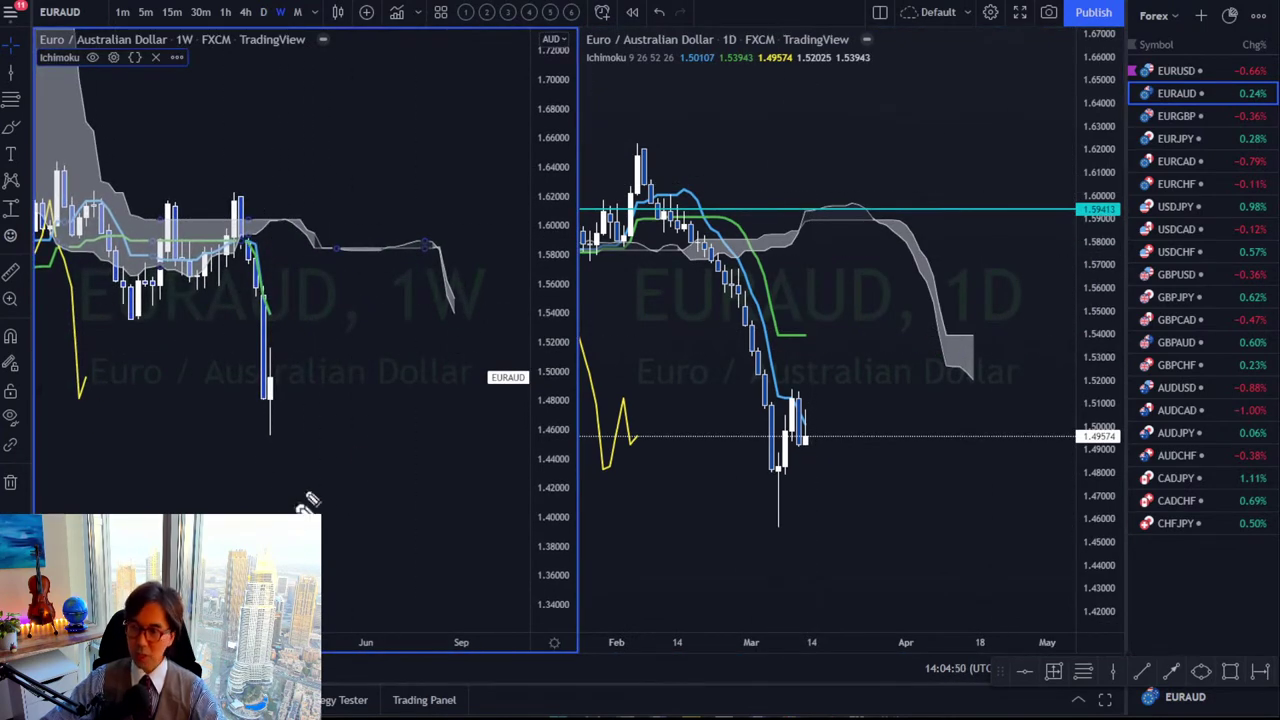
Sketch red arrows and a circle around the weekly yellow line, then erase them.
{"action": "left_click_drag", "start_coordinate": [462, 238], "coordinate": [490, 290]}
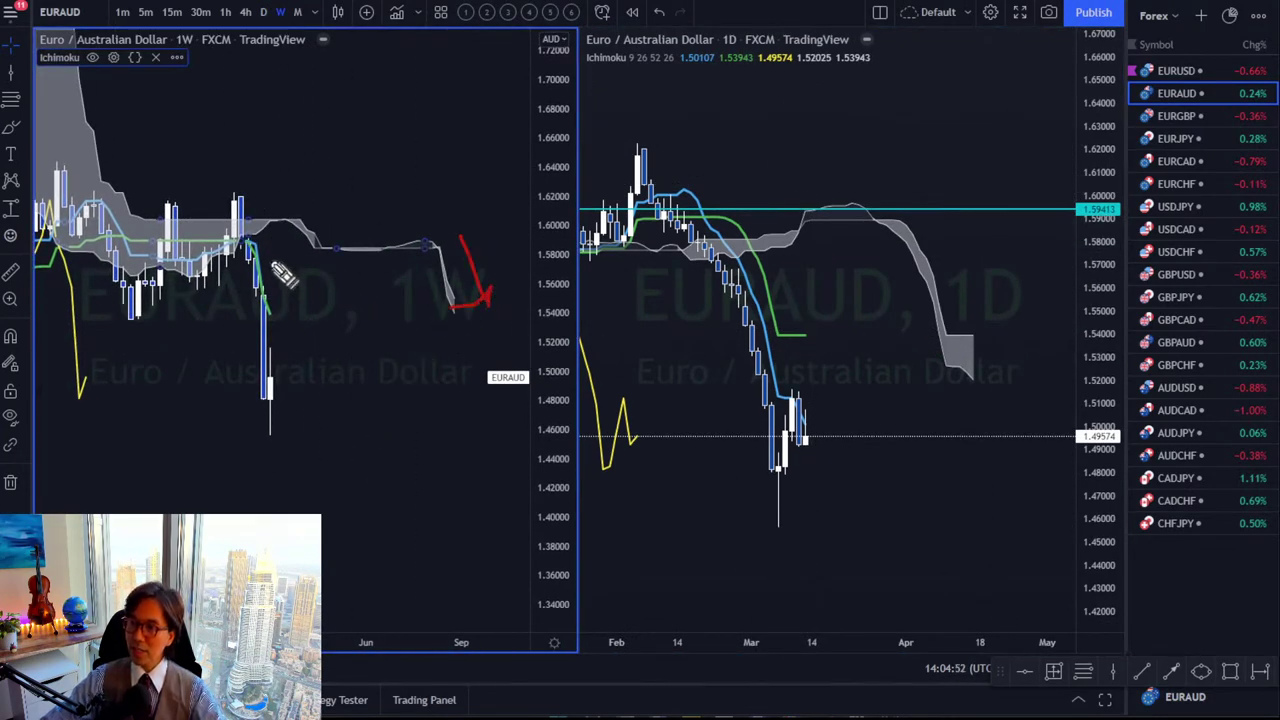
{"action": "left_click_drag", "start_coordinate": [270, 262], "coordinate": [292, 316]}
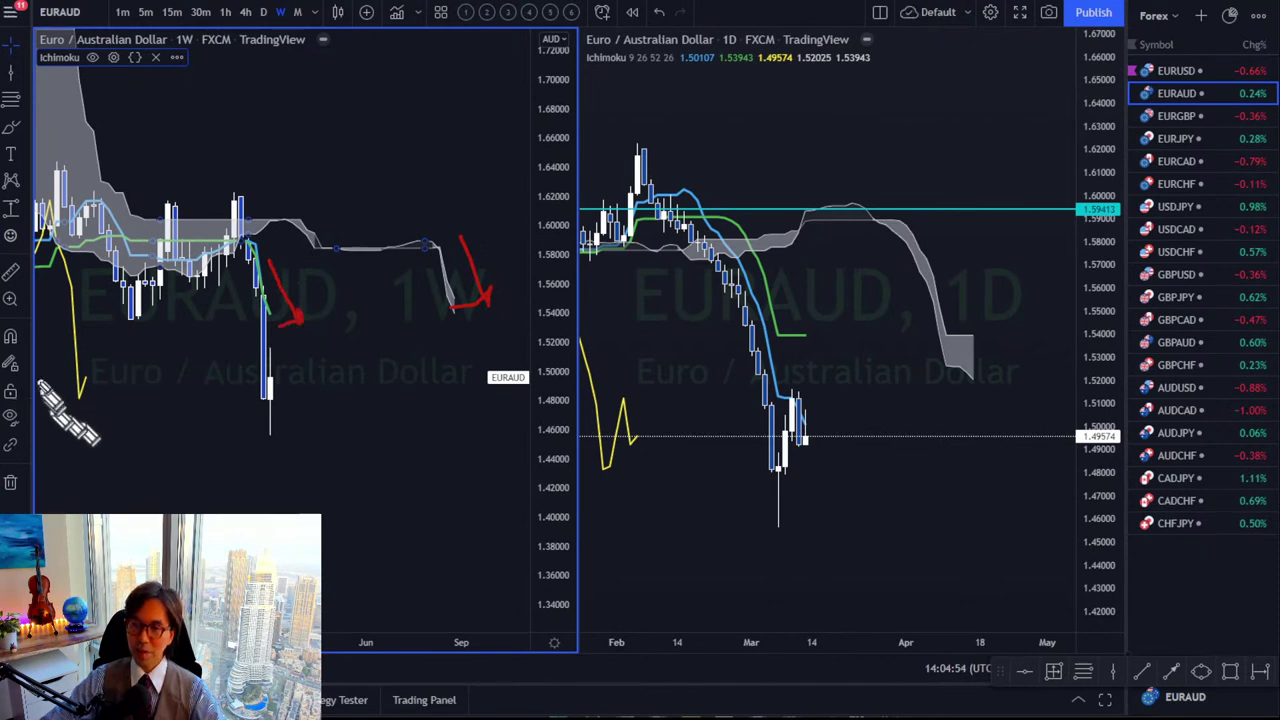
{"action": "left_click_drag", "start_coordinate": [72, 332], "coordinate": [88, 420]}
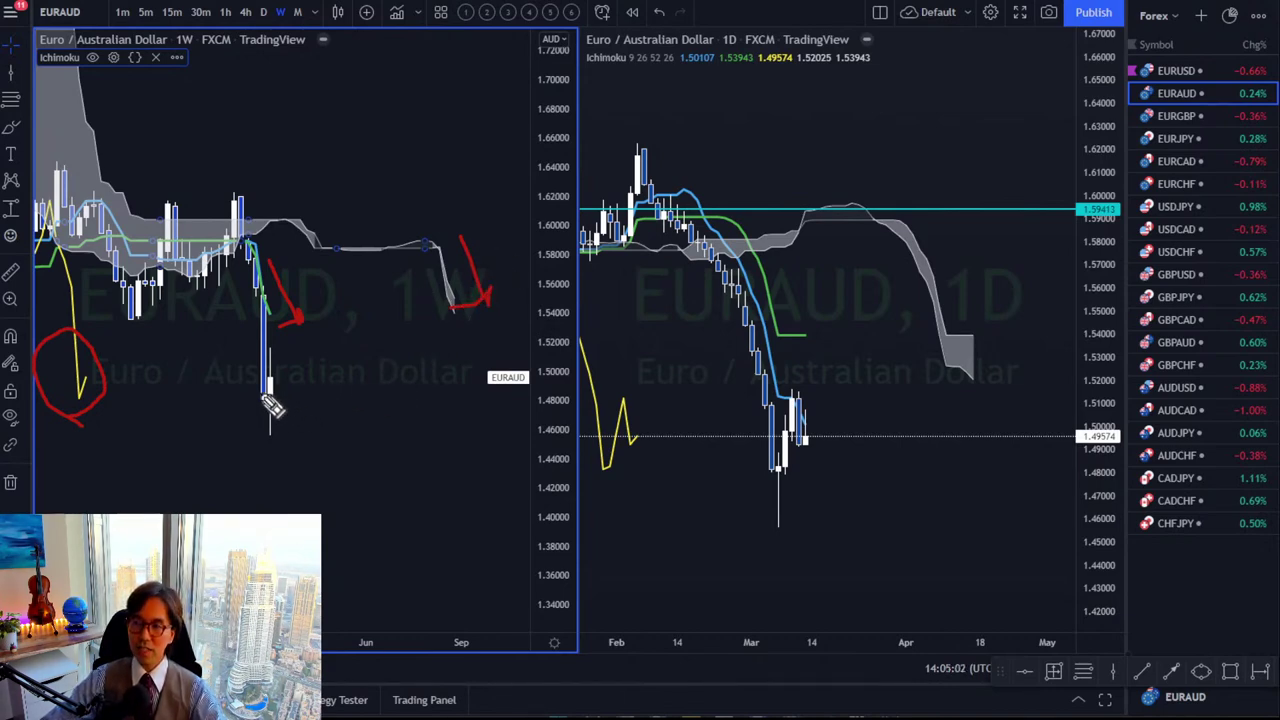
{"action": "left_click_drag", "start_coordinate": [263, 396], "coordinate": [292, 350]}
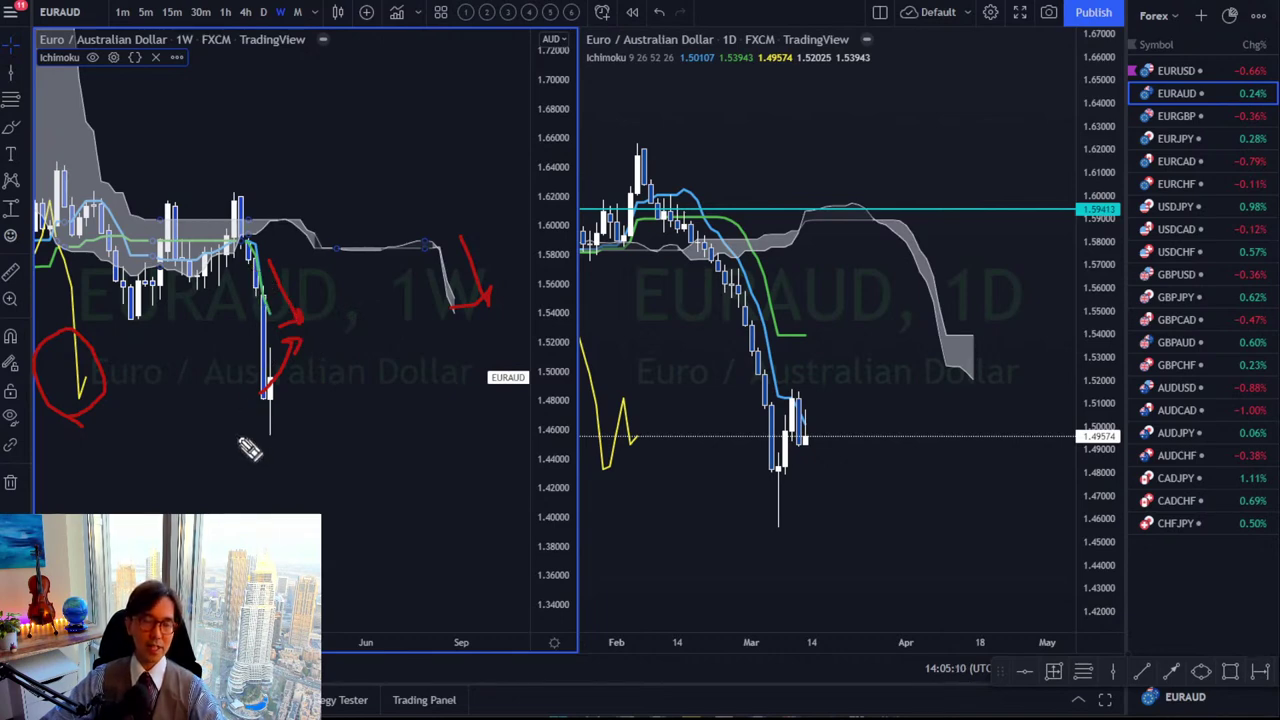
{"action": "left_click", "coordinate": [308, 358]}
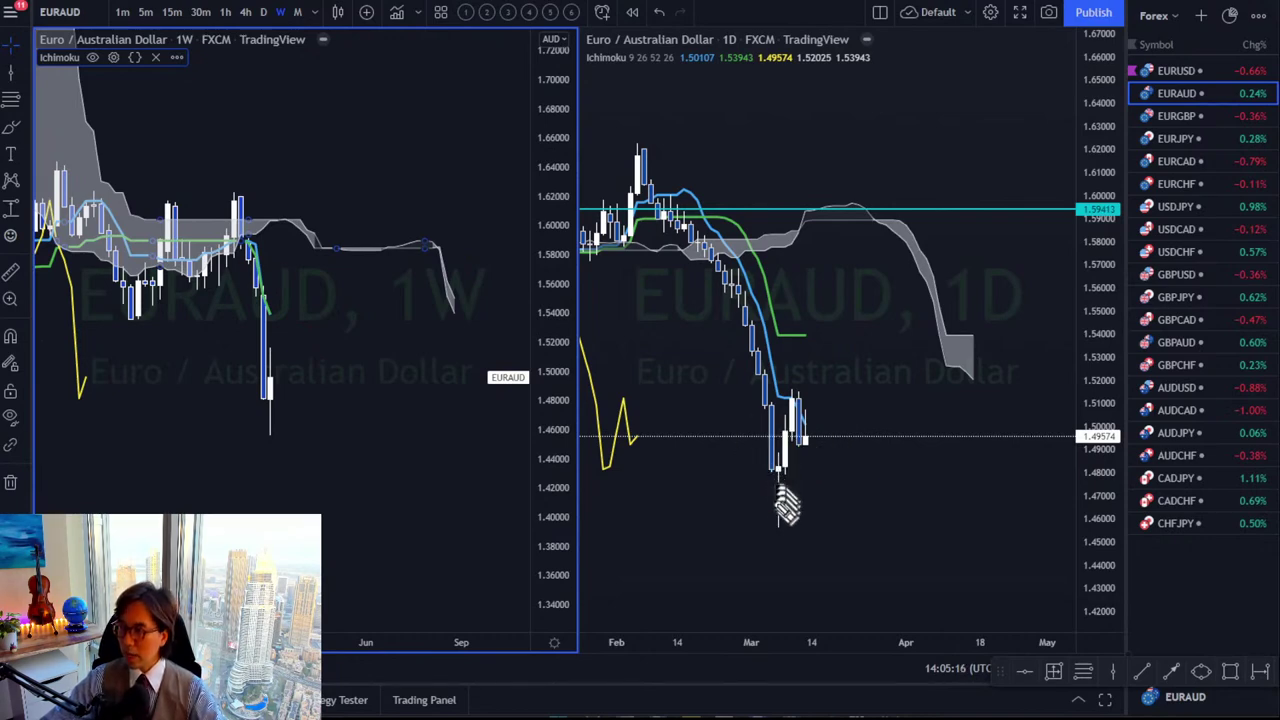
{"action": "left_click_drag", "start_coordinate": [722, 548], "coordinate": [756, 514]}
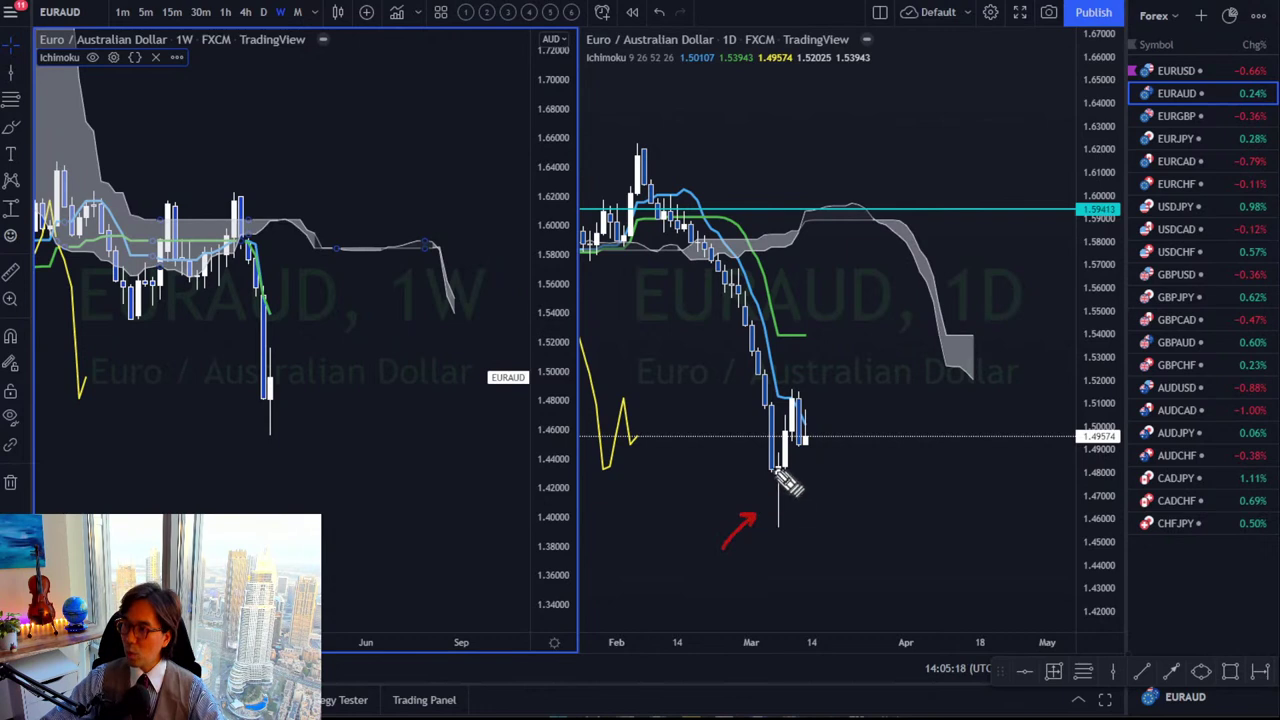
{"action": "mouse_move", "coordinate": [775, 468]}
{"action": "left_mouse_down"}
{"action": "mouse_move", "coordinate": [795, 402]}
{"action": "mouse_move", "coordinate": [806, 439]}
{"action": "left_mouse_up"}
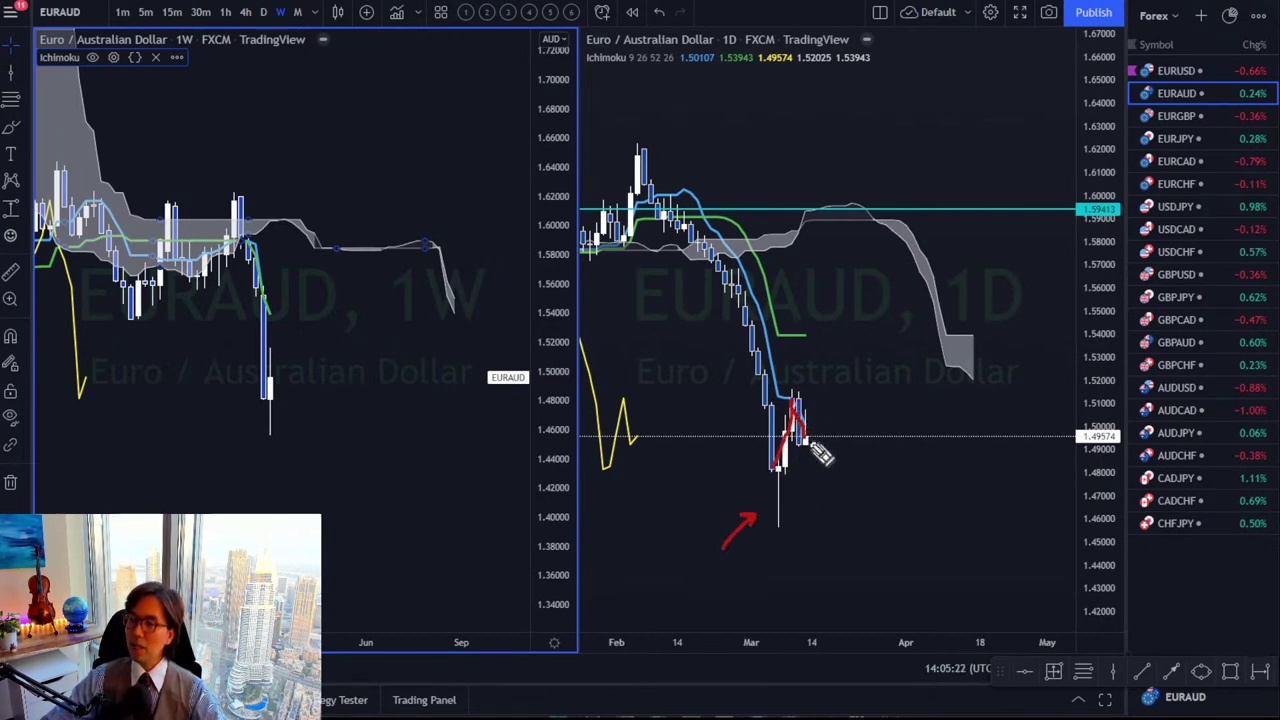
{"action": "mouse_move", "coordinate": [808, 442]}
{"action": "left_mouse_down"}
{"action": "mouse_move", "coordinate": [833, 345]}
{"action": "mouse_move", "coordinate": [822, 372]}
{"action": "left_mouse_up"}
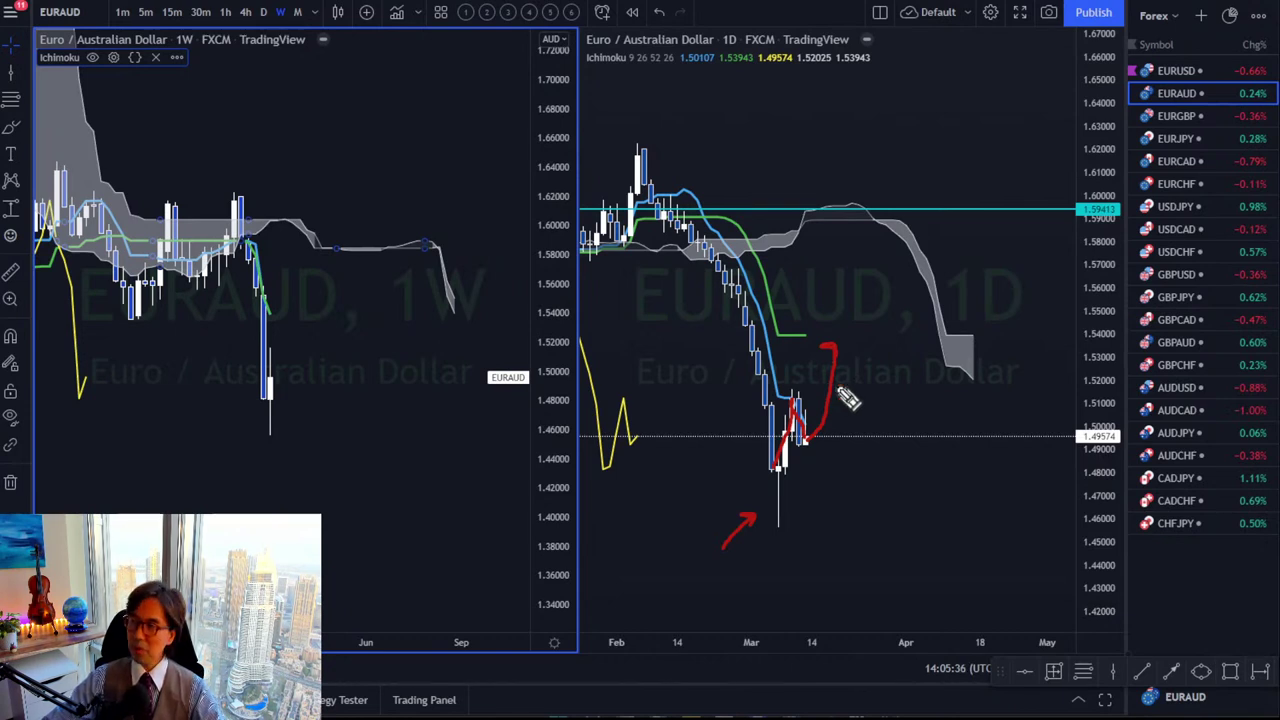
{"action": "key", "text": "e"}
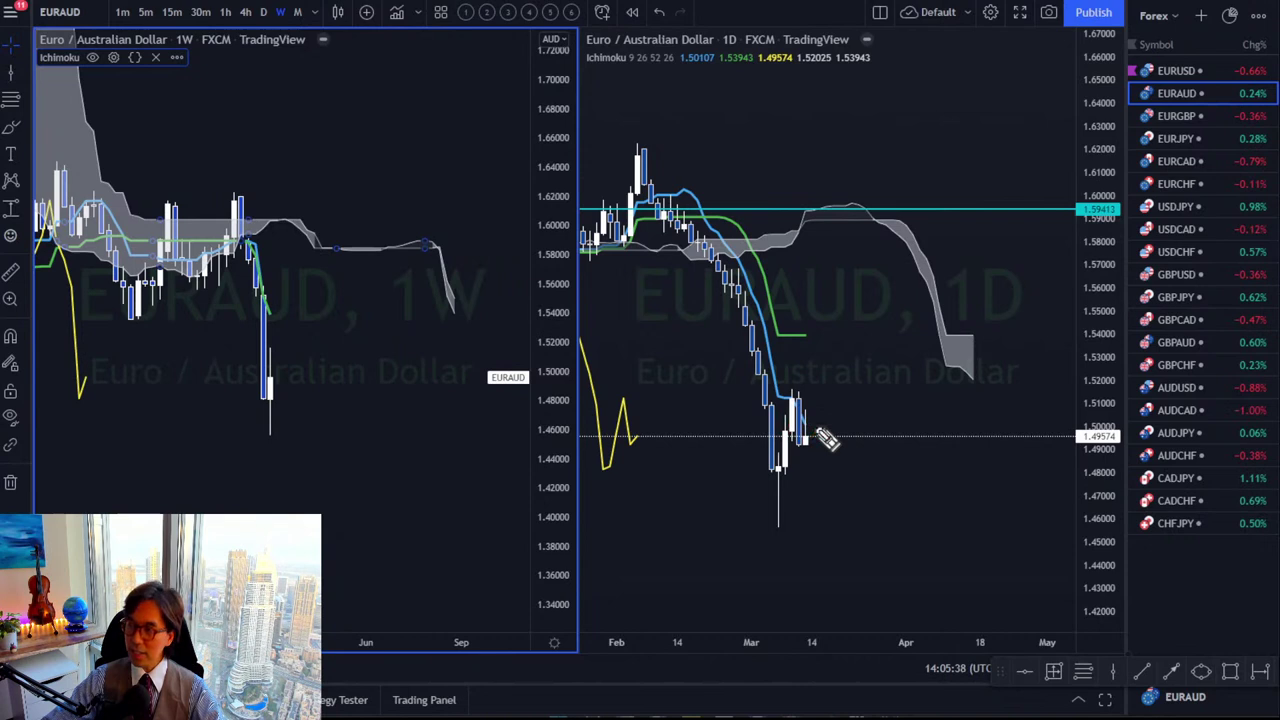
{"action": "mouse_move", "coordinate": [805, 440]}
{"action": "left_mouse_down"}
{"action": "mouse_move", "coordinate": [830, 358]}
{"action": "mouse_move", "coordinate": [843, 362]}
{"action": "left_mouse_up"}
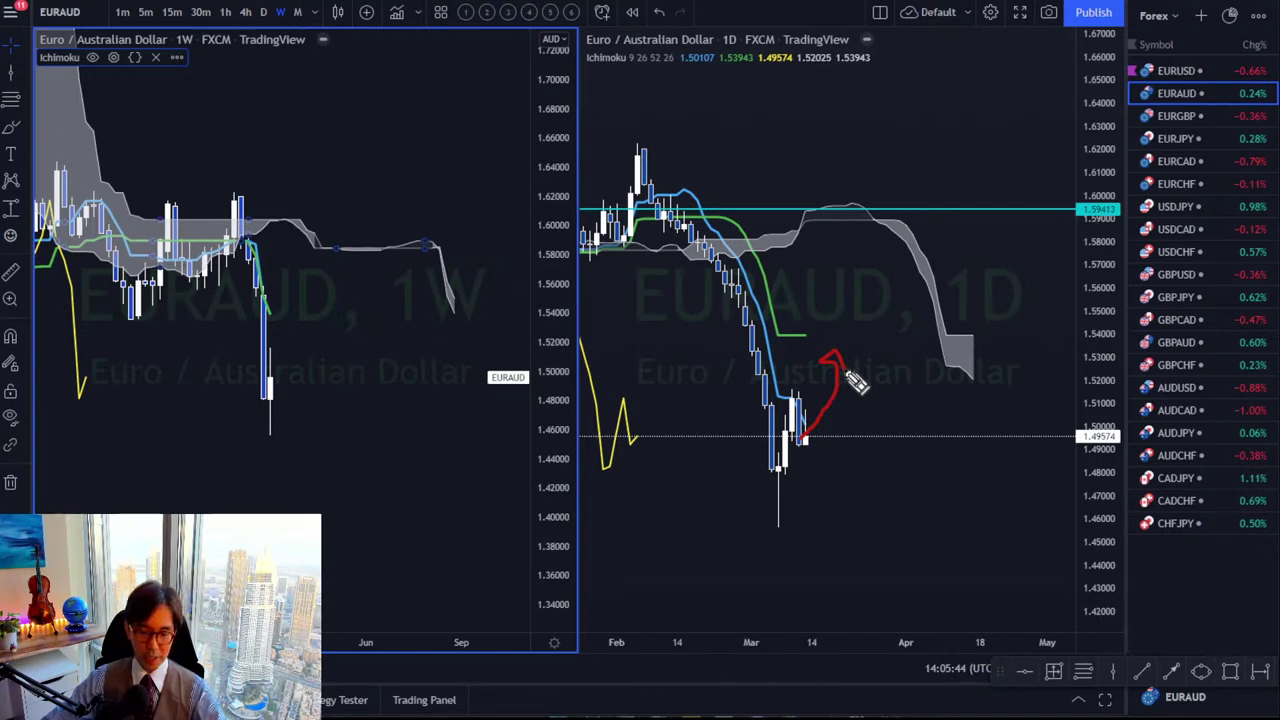
{"action": "key", "text": "ctrl+z"}
{"action": "mouse_move", "coordinate": [808, 428]}
{"action": "left_mouse_down"}
{"action": "mouse_move", "coordinate": [836, 410]}
{"action": "mouse_move", "coordinate": [894, 406]}
{"action": "mouse_move", "coordinate": [937, 352]}
{"action": "left_mouse_up"}
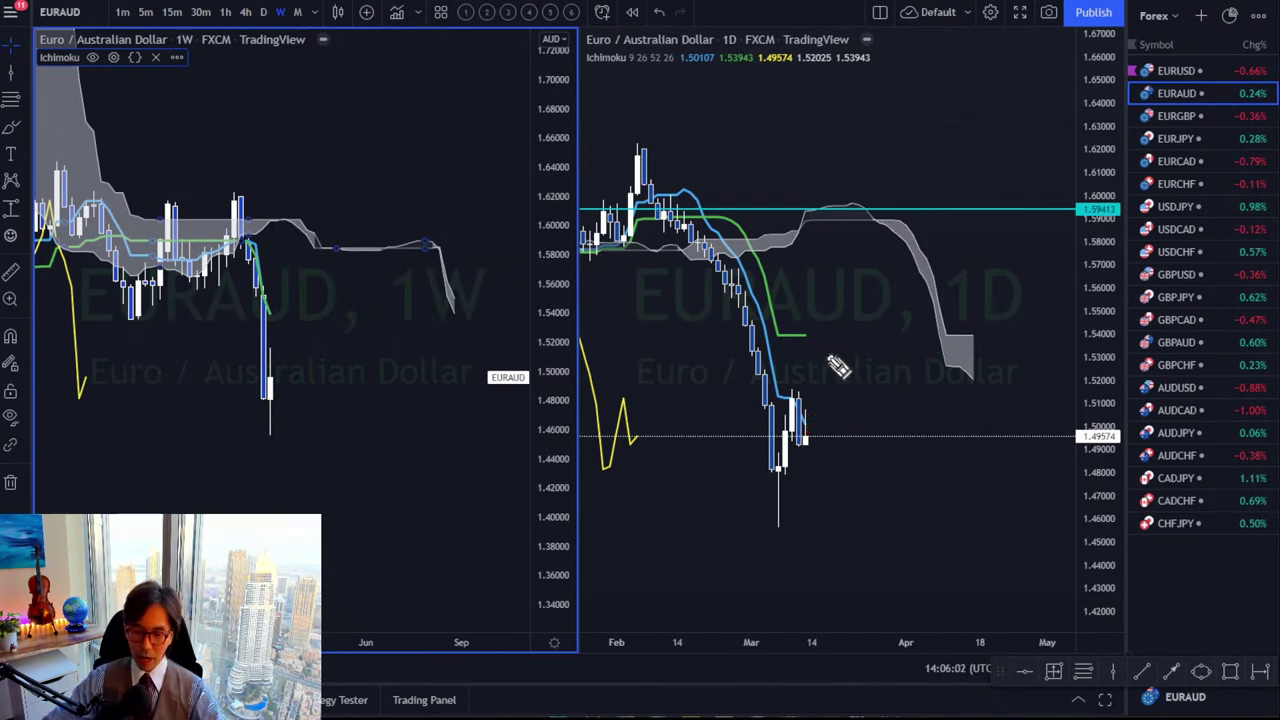
{"action": "left_click", "coordinate": [828, 360]}
Load EURGBP into both charts and compress the weekly price scale.
{"action": "left_click", "coordinate": [855, 330]}
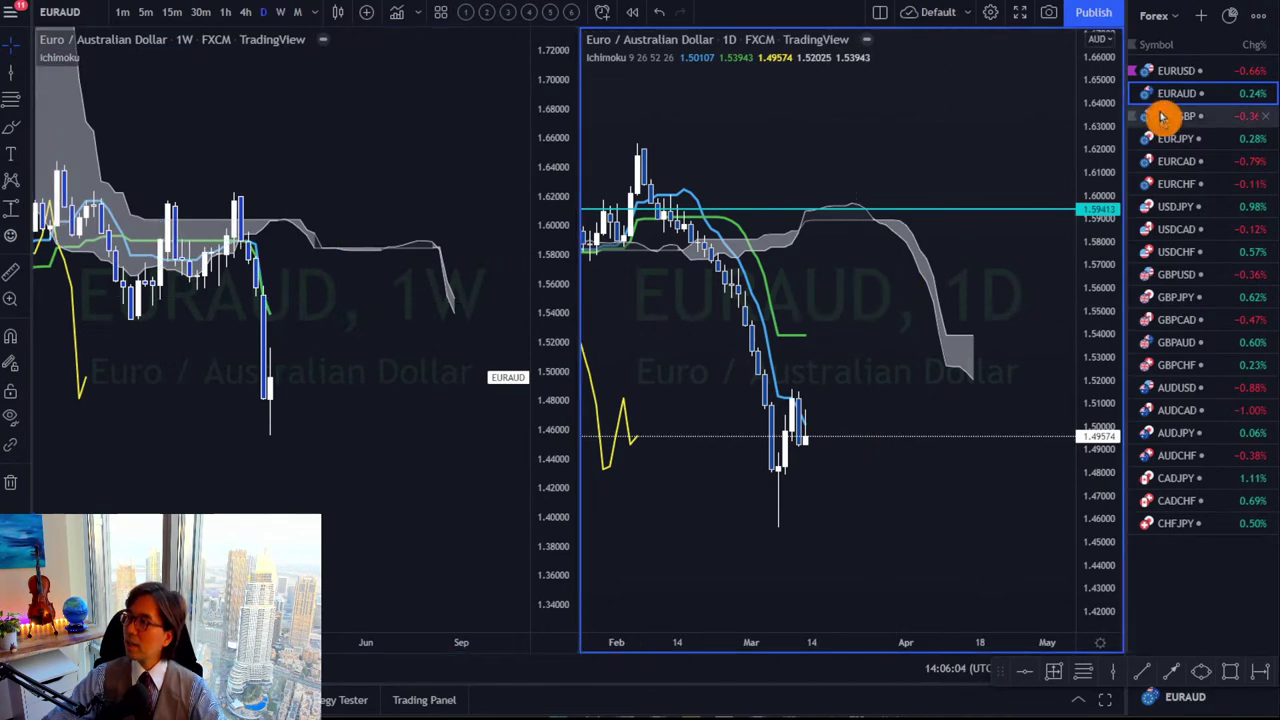
{"action": "left_click", "coordinate": [1160, 116]}
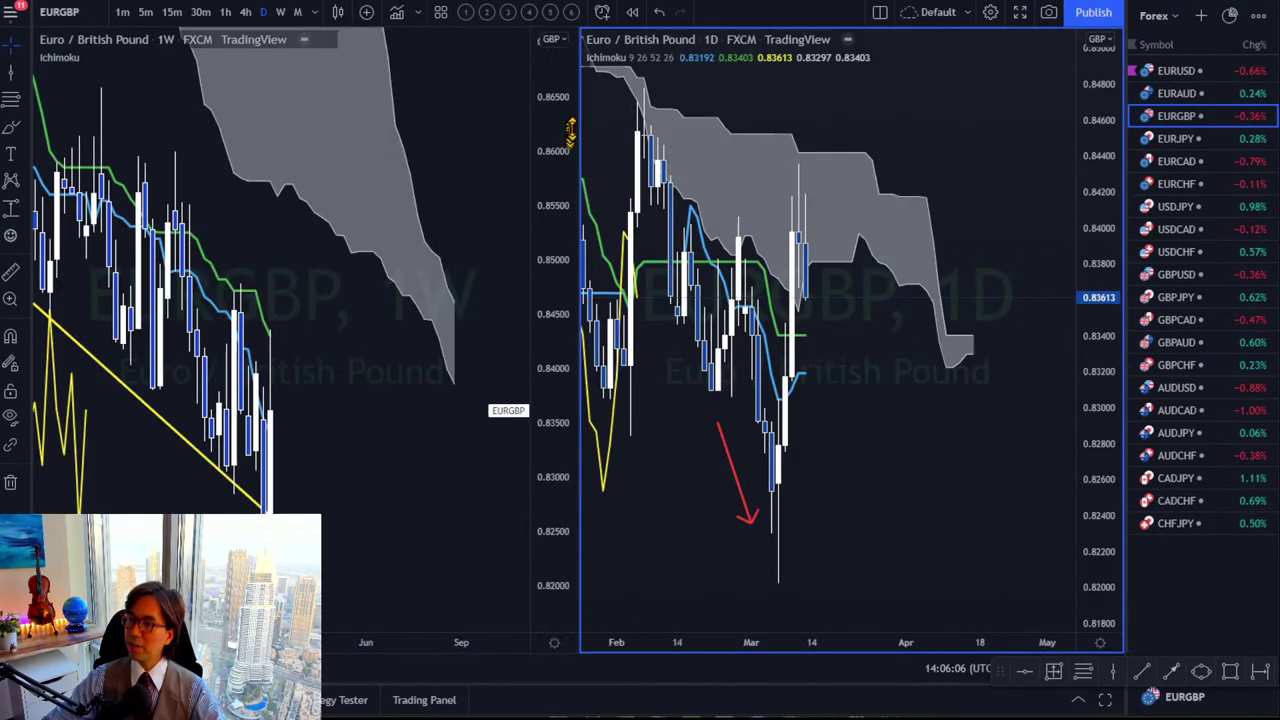
{"action": "left_click_drag", "start_coordinate": [573, 95], "coordinate": [514, 420]}
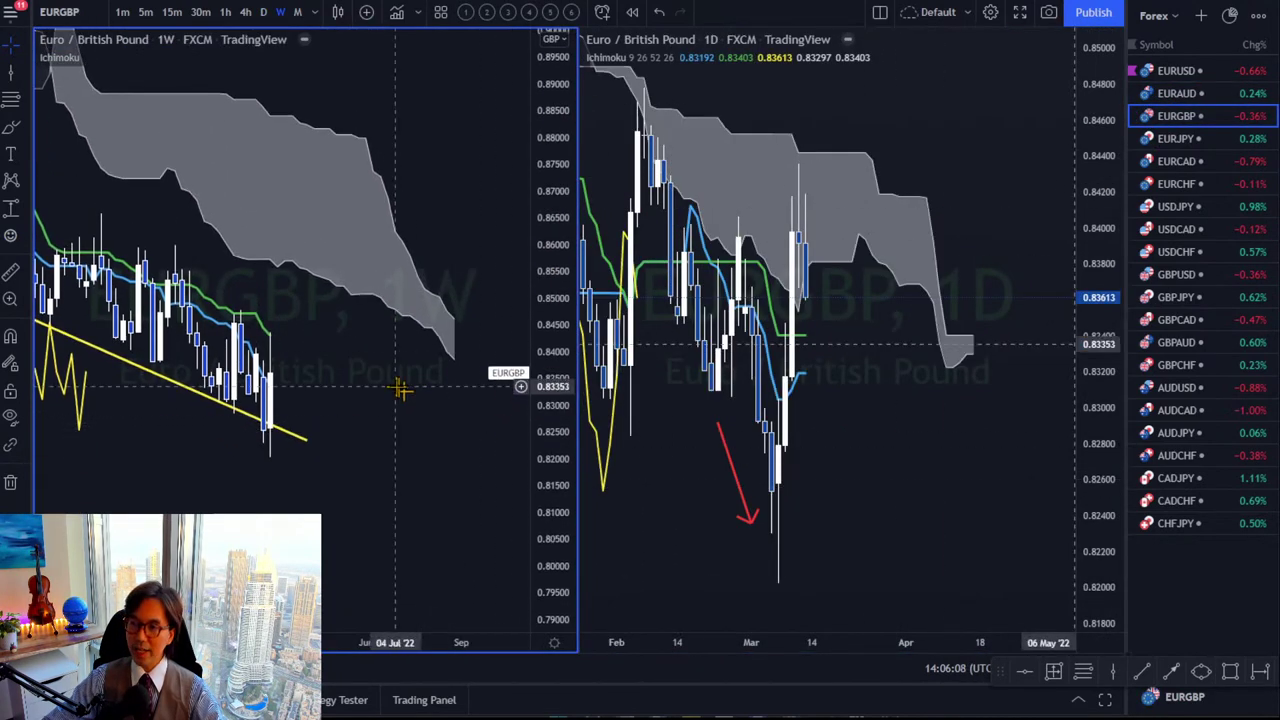
{"action": "left_click_drag", "start_coordinate": [403, 380], "coordinate": [412, 380]}
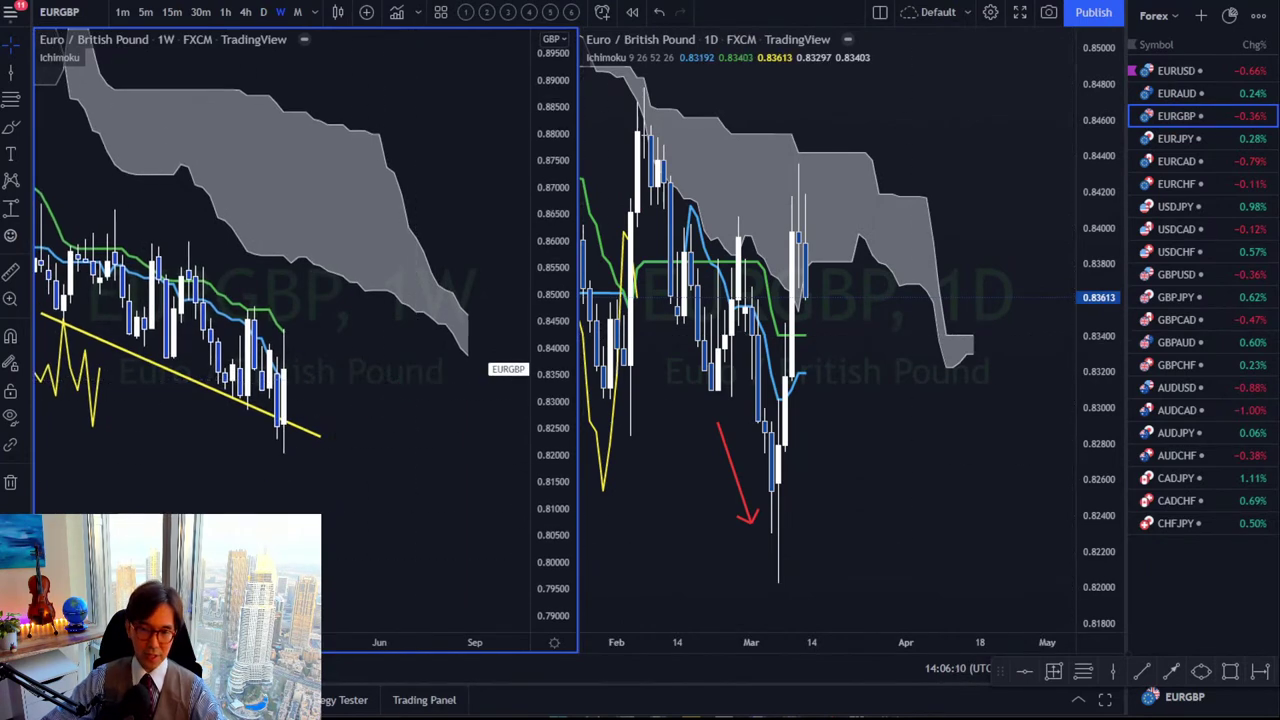
Draw red arrows and circles on the weekly cloud, yellow line, and the daily high.
{"action": "mouse_move", "coordinate": [424, 182]}
{"action": "left_mouse_down"}
{"action": "mouse_move", "coordinate": [478, 330]}
{"action": "mouse_move", "coordinate": [468, 384]}
{"action": "left_mouse_up"}
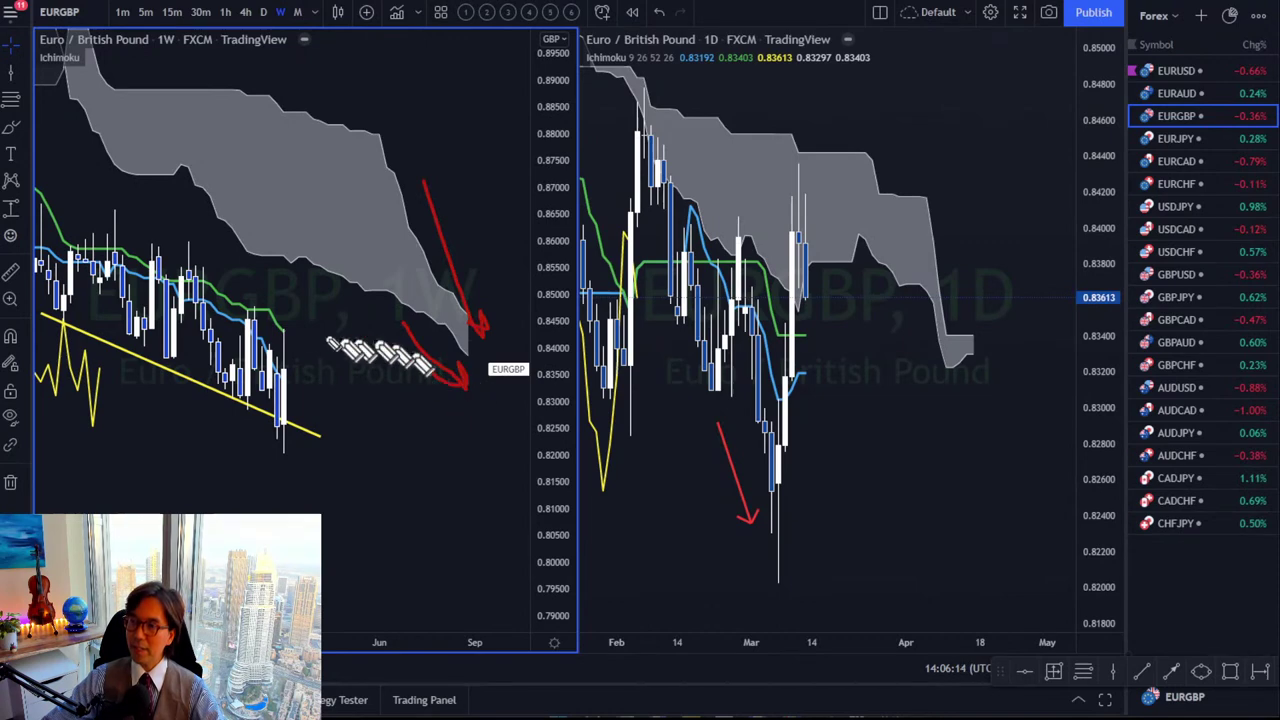
{"action": "left_click_drag", "start_coordinate": [304, 321], "coordinate": [344, 388]}
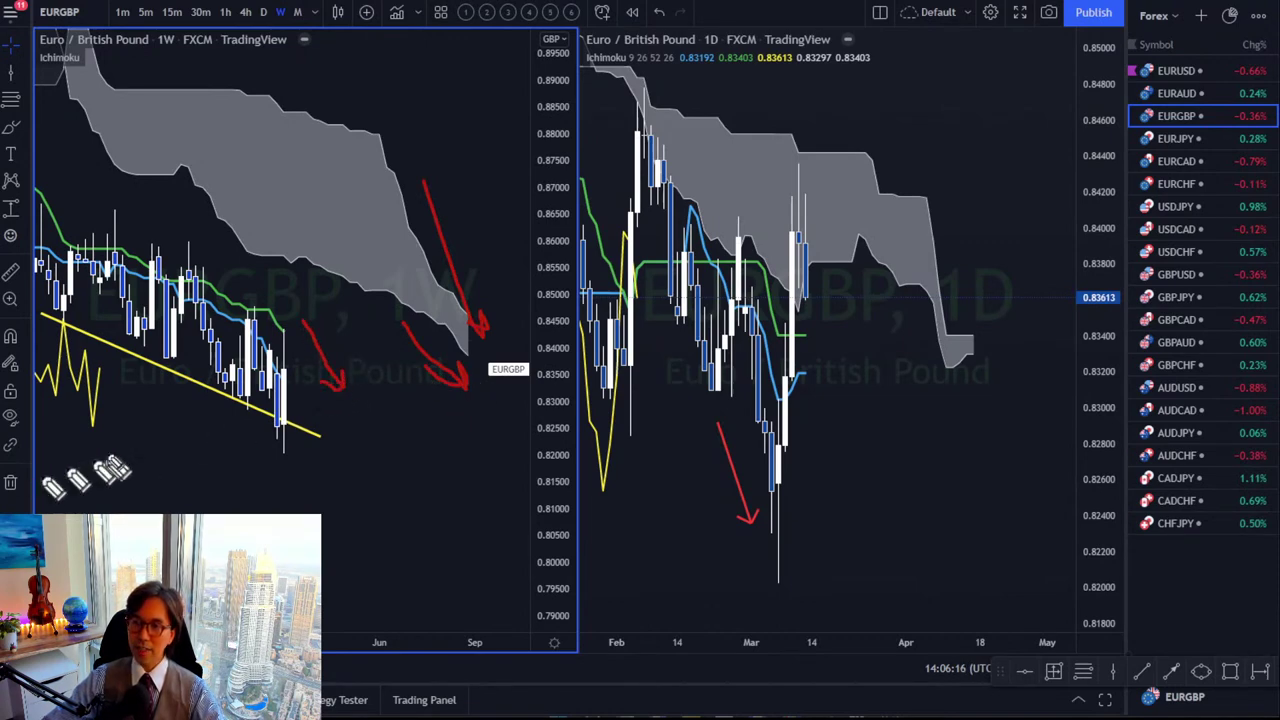
{"action": "mouse_move", "coordinate": [103, 454]}
{"action": "left_mouse_down"}
{"action": "mouse_move", "coordinate": [66, 388]}
{"action": "mouse_move", "coordinate": [103, 462]}
{"action": "left_mouse_up"}
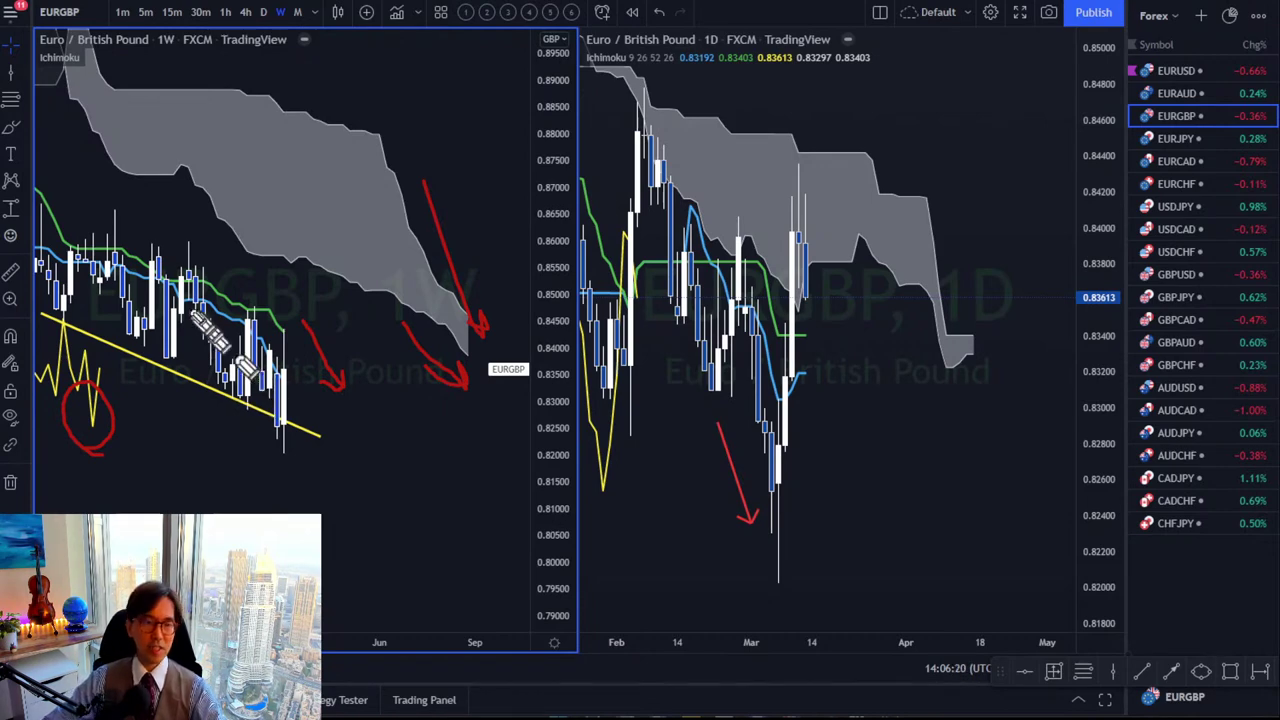
{"action": "mouse_move", "coordinate": [195, 285]}
{"action": "left_mouse_down"}
{"action": "mouse_move", "coordinate": [238, 282]}
{"action": "mouse_move", "coordinate": [262, 330]}
{"action": "mouse_move", "coordinate": [280, 324]}
{"action": "mouse_move", "coordinate": [292, 340]}
{"action": "left_mouse_up"}
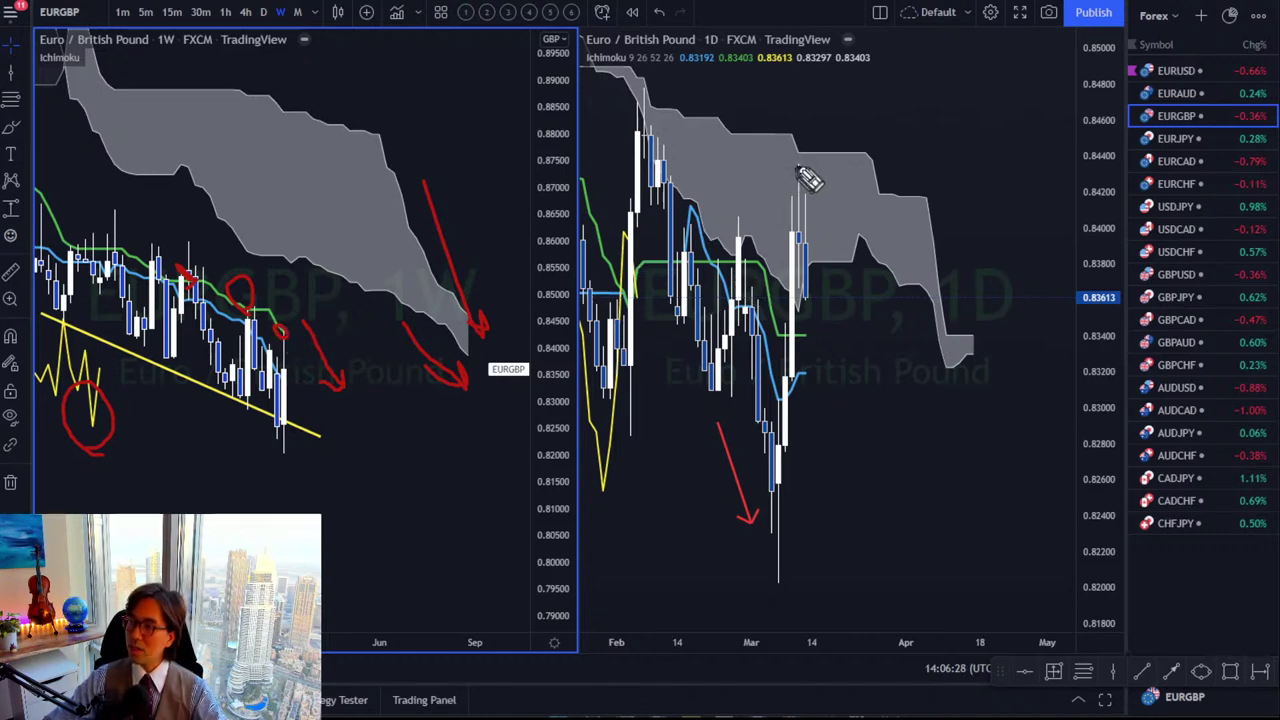
{"action": "mouse_move", "coordinate": [802, 166]}
{"action": "left_mouse_down"}
{"action": "mouse_move", "coordinate": [790, 158]}
{"action": "mouse_move", "coordinate": [806, 168]}
{"action": "left_mouse_up"}
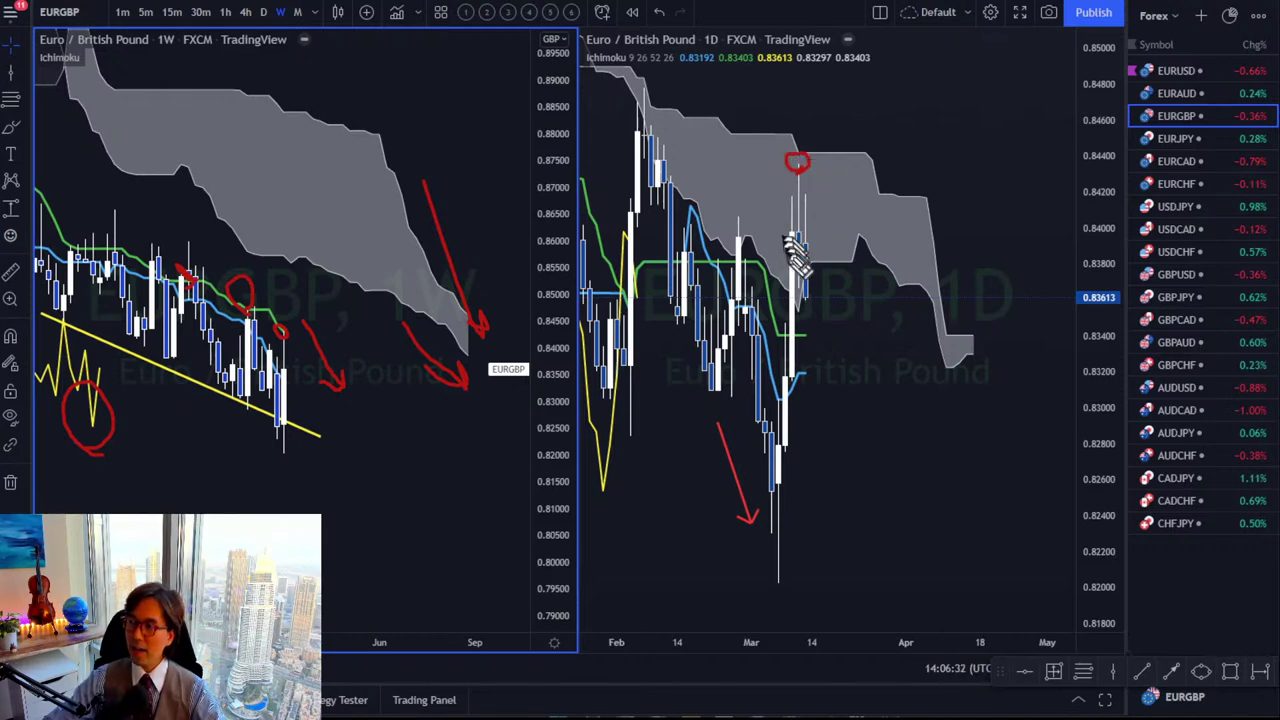
{"action": "left_click_drag", "start_coordinate": [800, 200], "coordinate": [829, 272]}
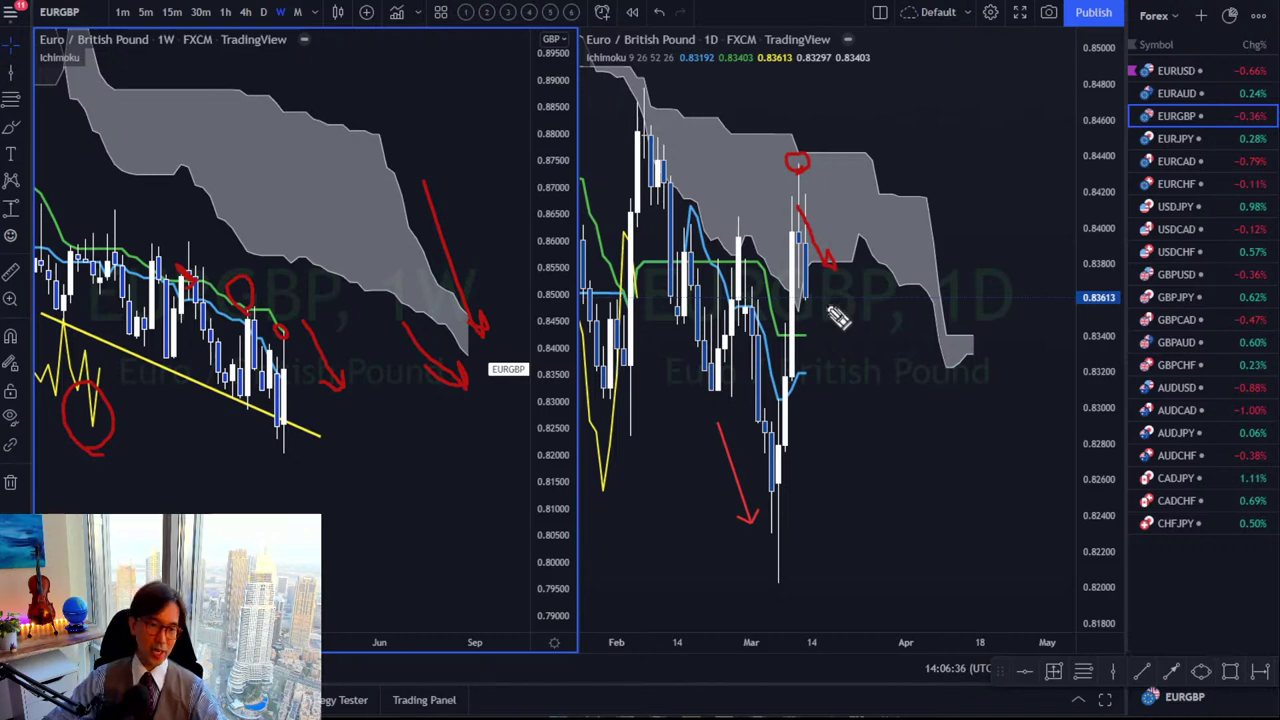
Clear the red annotations and flag EURGBP purple in the watchlist.
{"action": "key", "text": "Escape"}
{"action": "left_click", "coordinate": [738, 470]}
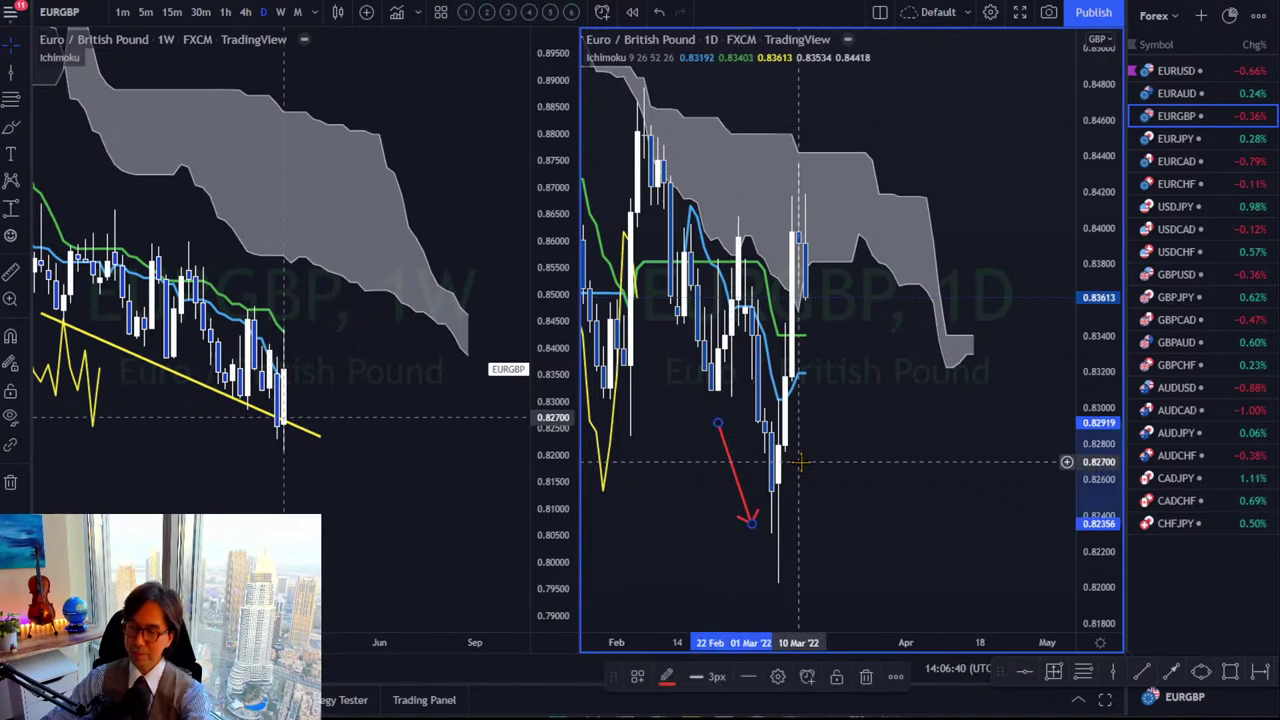
{"action": "left_click", "coordinate": [1134, 118]}
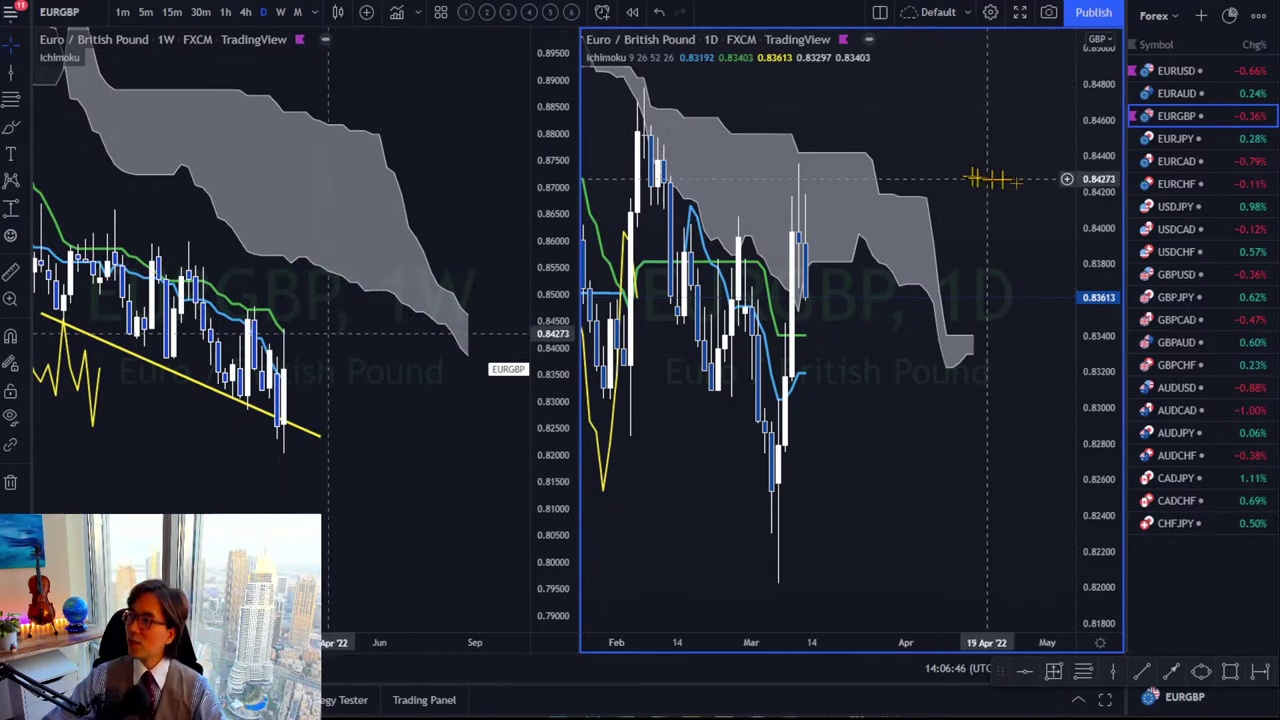
{"action": "left_click", "coordinate": [1163, 142]}
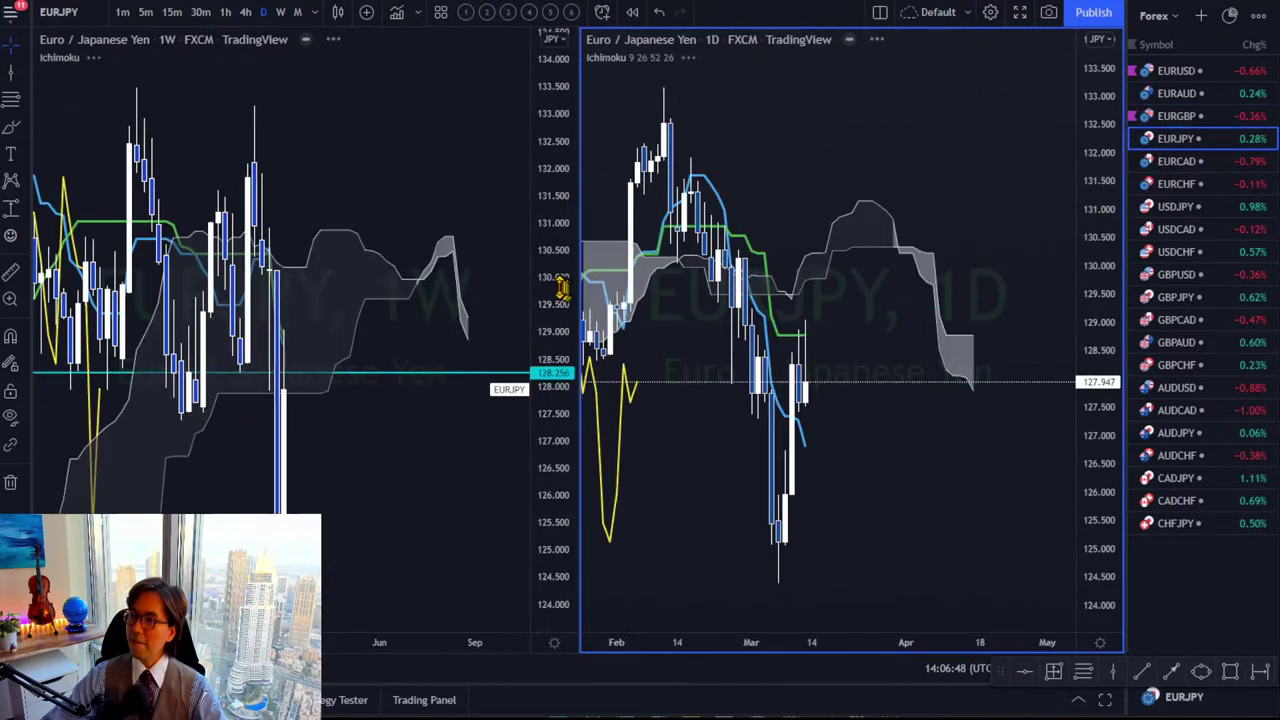
{"action": "left_click_drag", "start_coordinate": [546, 340], "coordinate": [523, 400]}
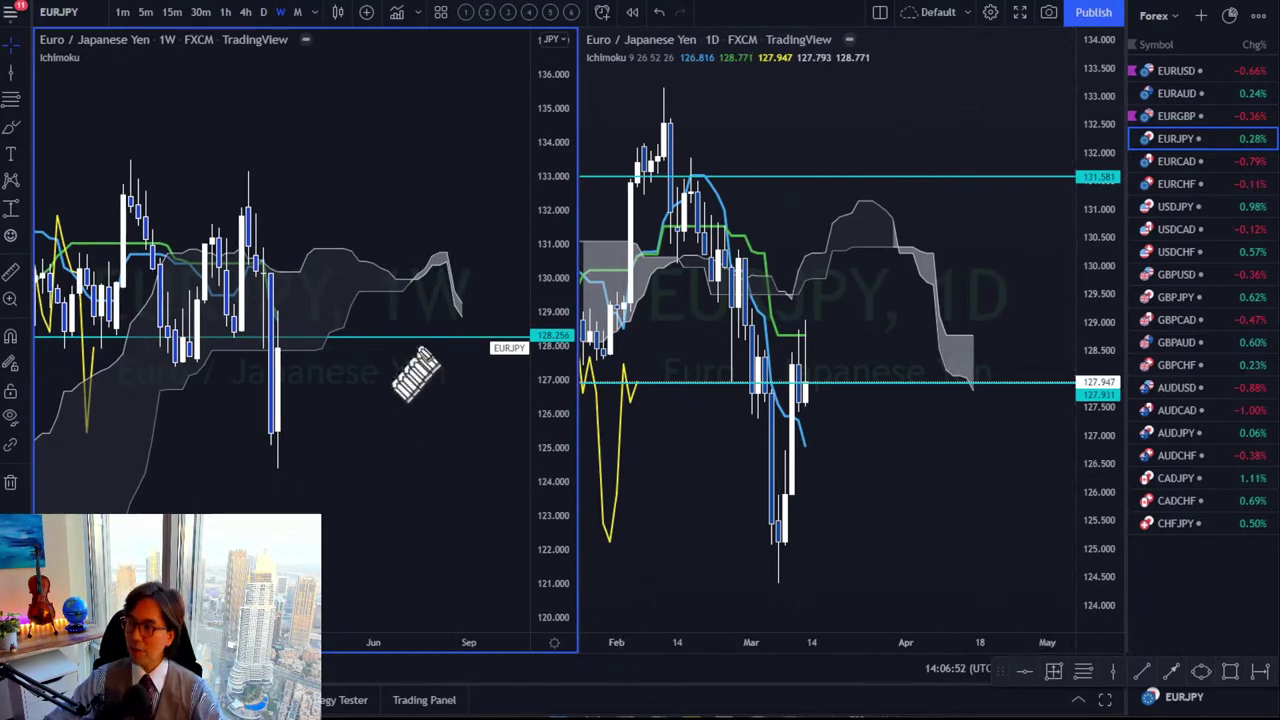
{"action": "mouse_move", "coordinate": [462, 253]}
{"action": "left_mouse_down"}
{"action": "mouse_move", "coordinate": [485, 322]}
{"action": "mouse_move", "coordinate": [467, 310]}
{"action": "left_mouse_up"}
{"action": "mouse_move", "coordinate": [289, 299]}
{"action": "left_mouse_down"}
{"action": "mouse_move", "coordinate": [330, 340]}
{"action": "mouse_move", "coordinate": [316, 330]}
{"action": "left_mouse_up"}
{"action": "left_click_drag", "start_coordinate": [112, 340], "coordinate": [94, 366]}
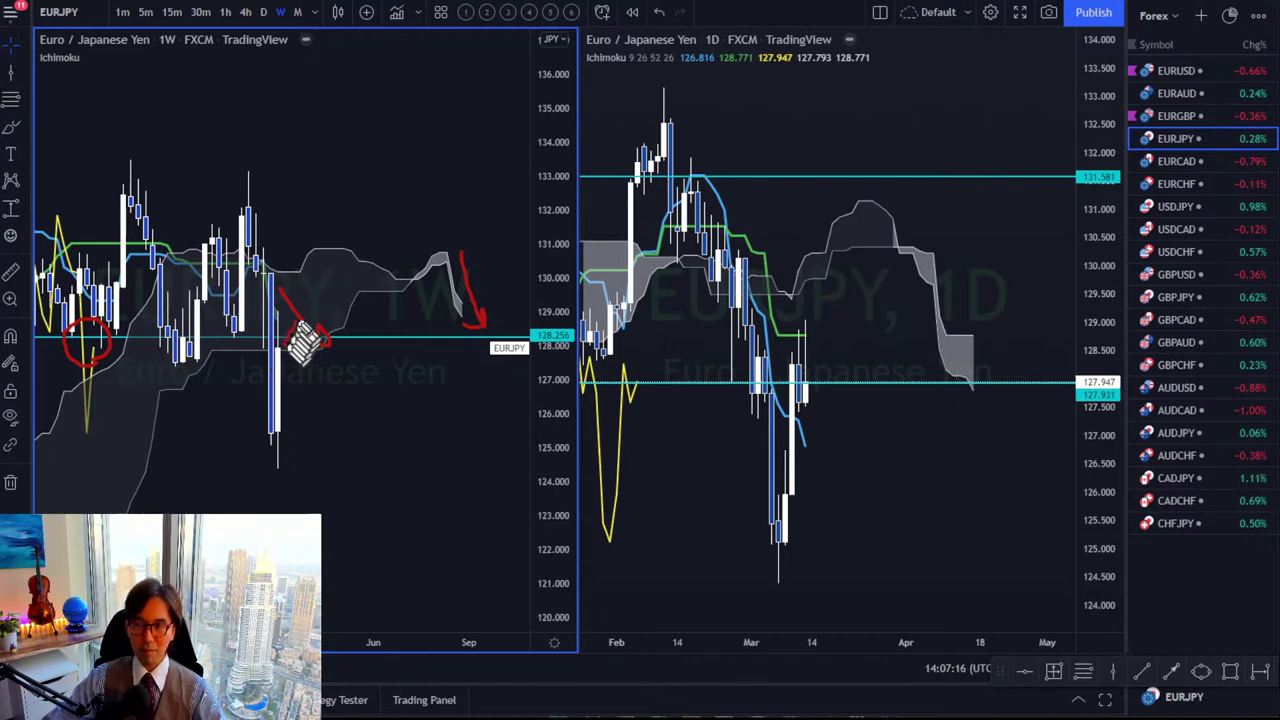
{"action": "left_click_drag", "start_coordinate": [285, 349], "coordinate": [317, 277]}
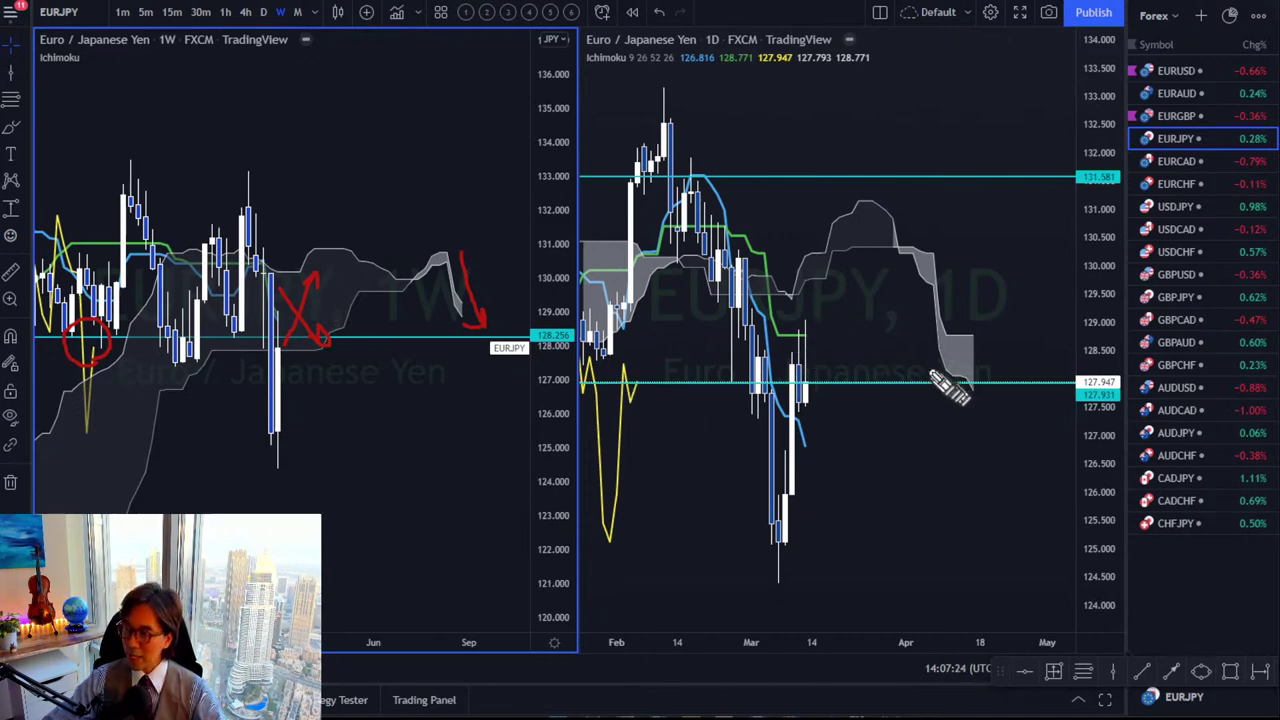
{"action": "mouse_move", "coordinate": [925, 365]}
{"action": "left_mouse_down"}
{"action": "mouse_move", "coordinate": [966, 402]}
{"action": "mouse_move", "coordinate": [962, 414]}
{"action": "left_mouse_up"}
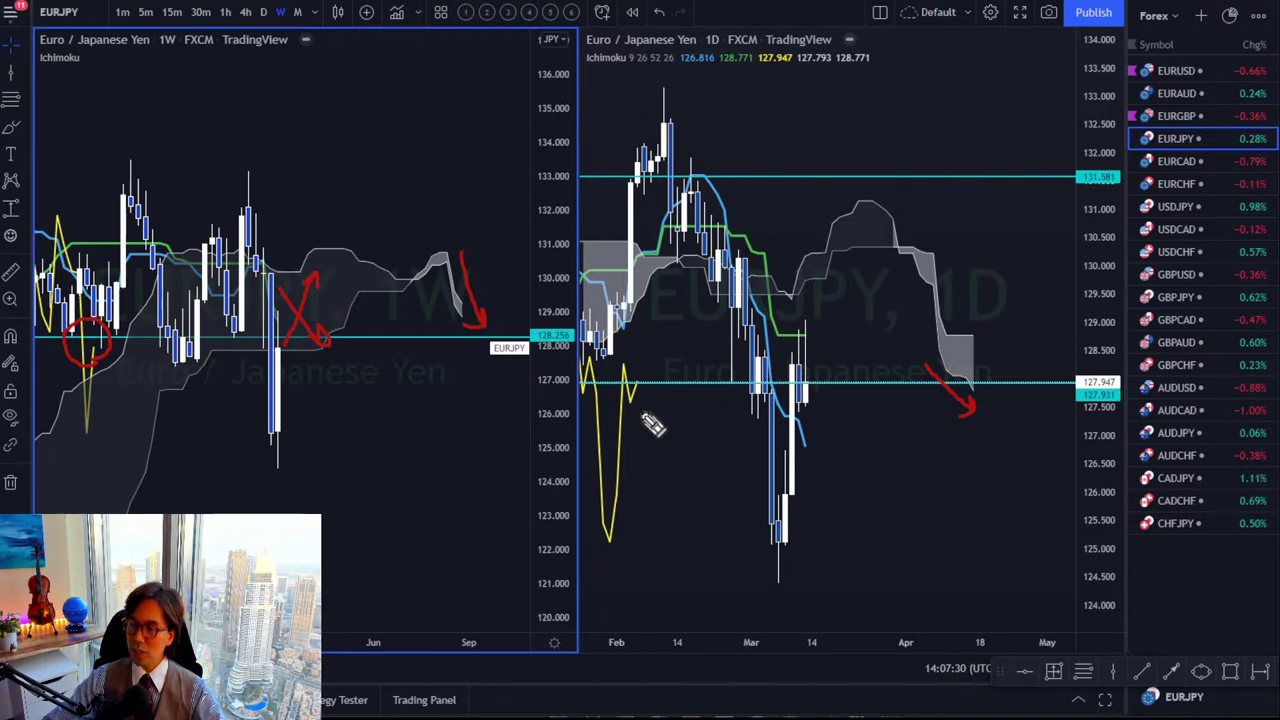
{"action": "mouse_move", "coordinate": [645, 398]}
{"action": "left_mouse_down"}
{"action": "mouse_move", "coordinate": [651, 357]}
{"action": "mouse_move", "coordinate": [620, 412]}
{"action": "left_mouse_up"}
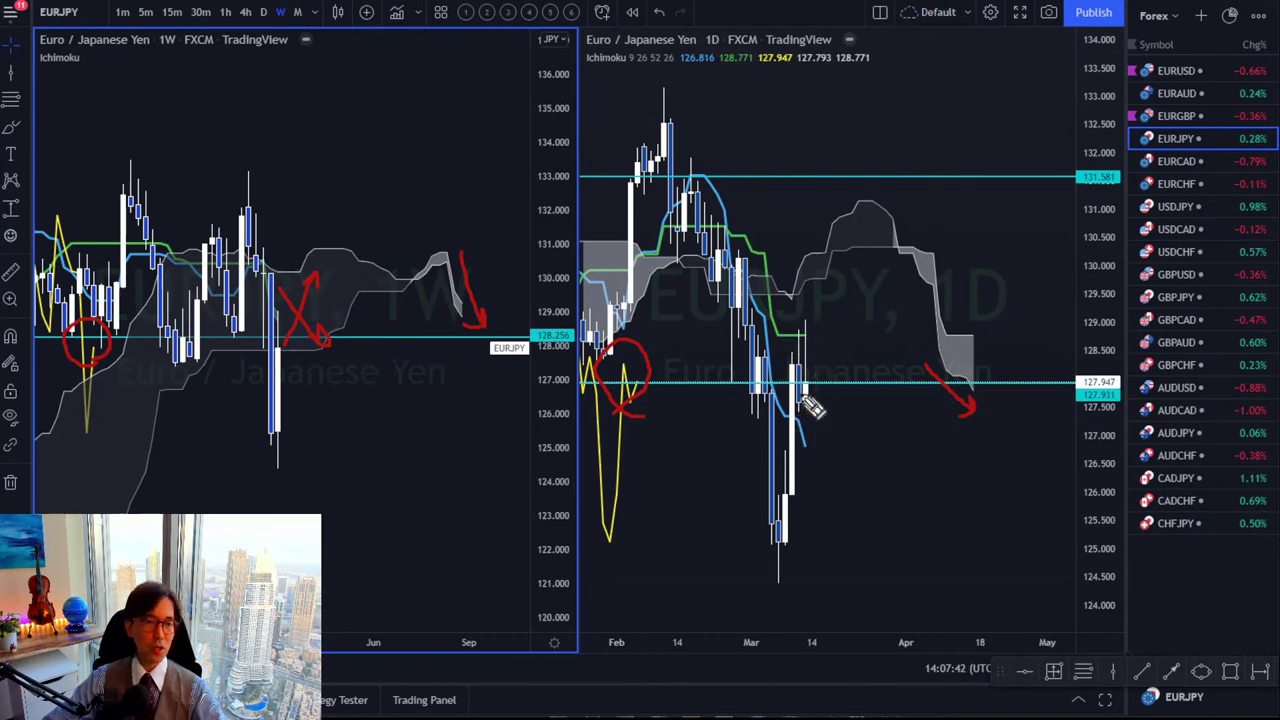
{"action": "mouse_move", "coordinate": [806, 388]}
{"action": "left_mouse_down"}
{"action": "mouse_move", "coordinate": [840, 252]}
{"action": "mouse_move", "coordinate": [852, 258]}
{"action": "left_mouse_up"}
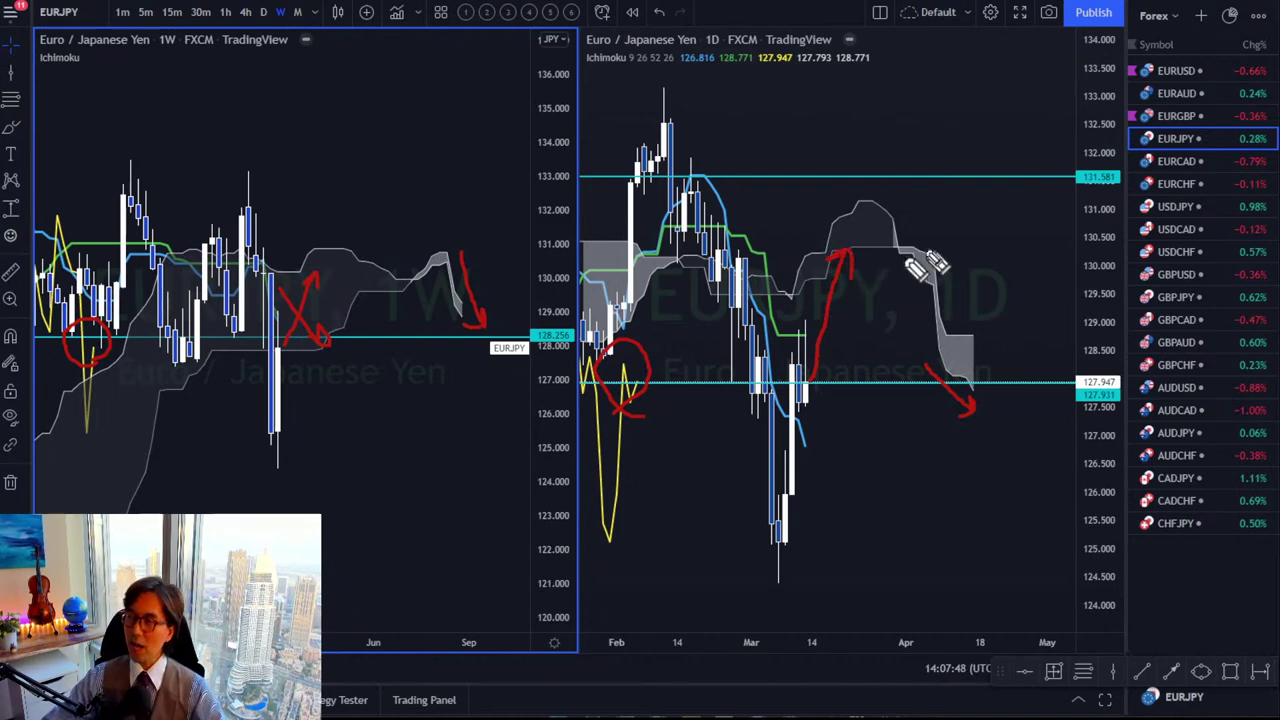
{"action": "key", "text": "Escape"}
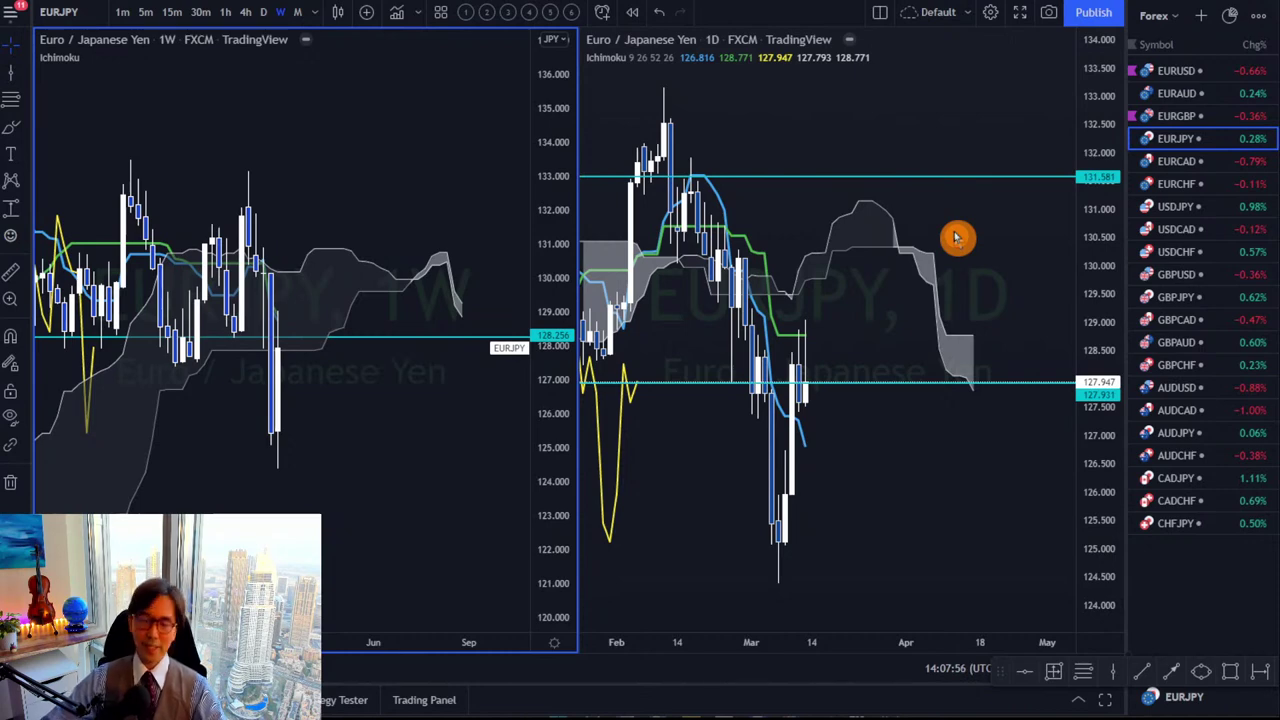
Load EURCAD into both charts and reset the weekly chart's scale to fit.
{"action": "left_click", "coordinate": [1183, 167]}
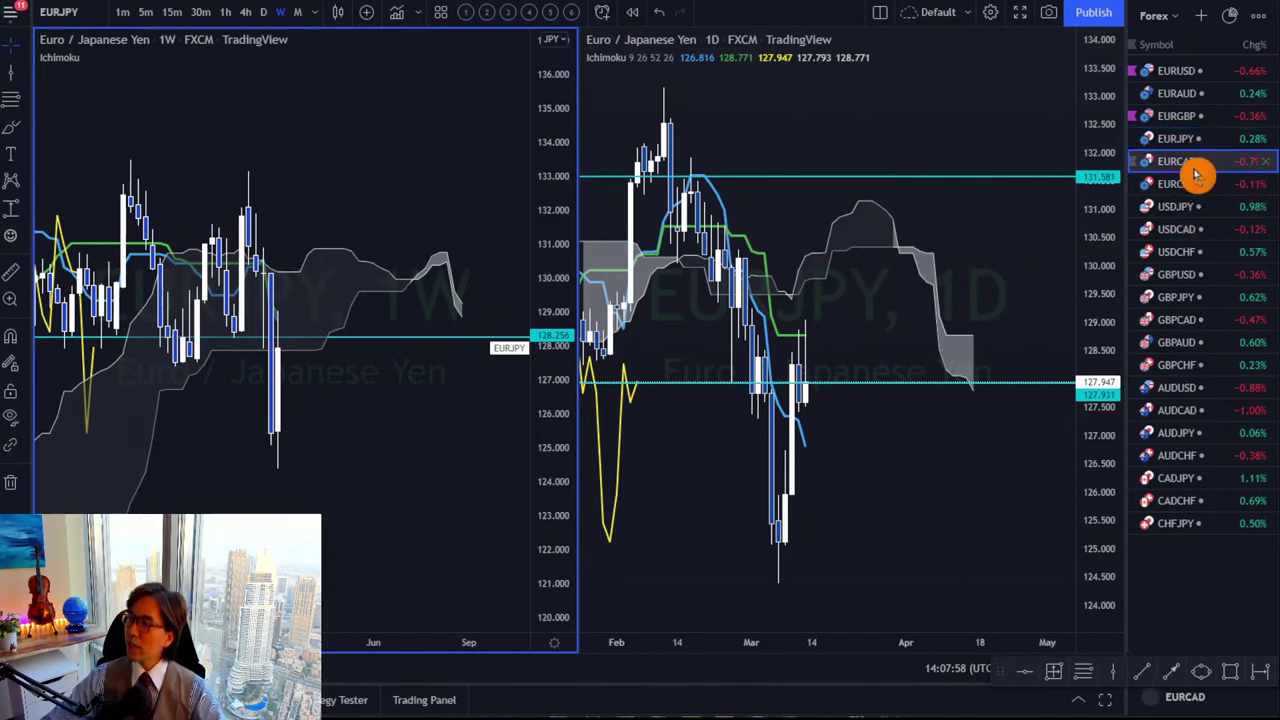
{"action": "double_click", "coordinate": [543, 343]}
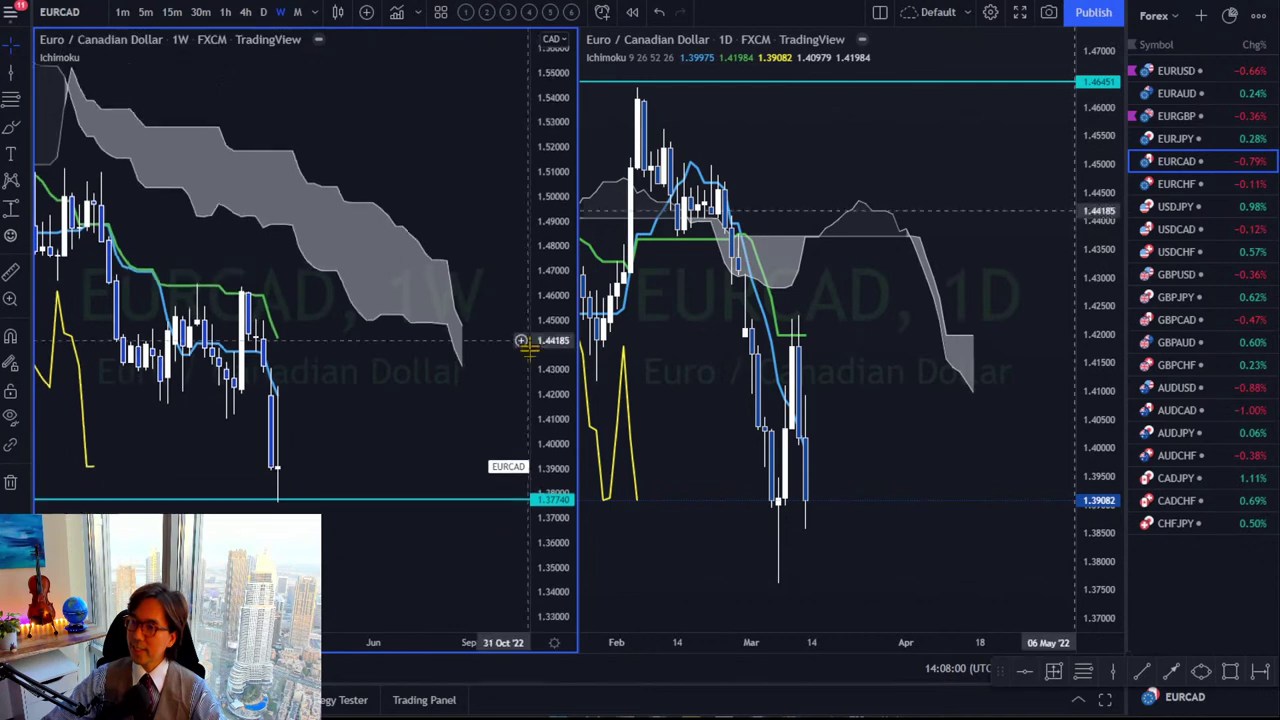
{"action": "scroll", "coordinate": [316, 398], "scroll_direction": "down", "scroll_amount": 3}
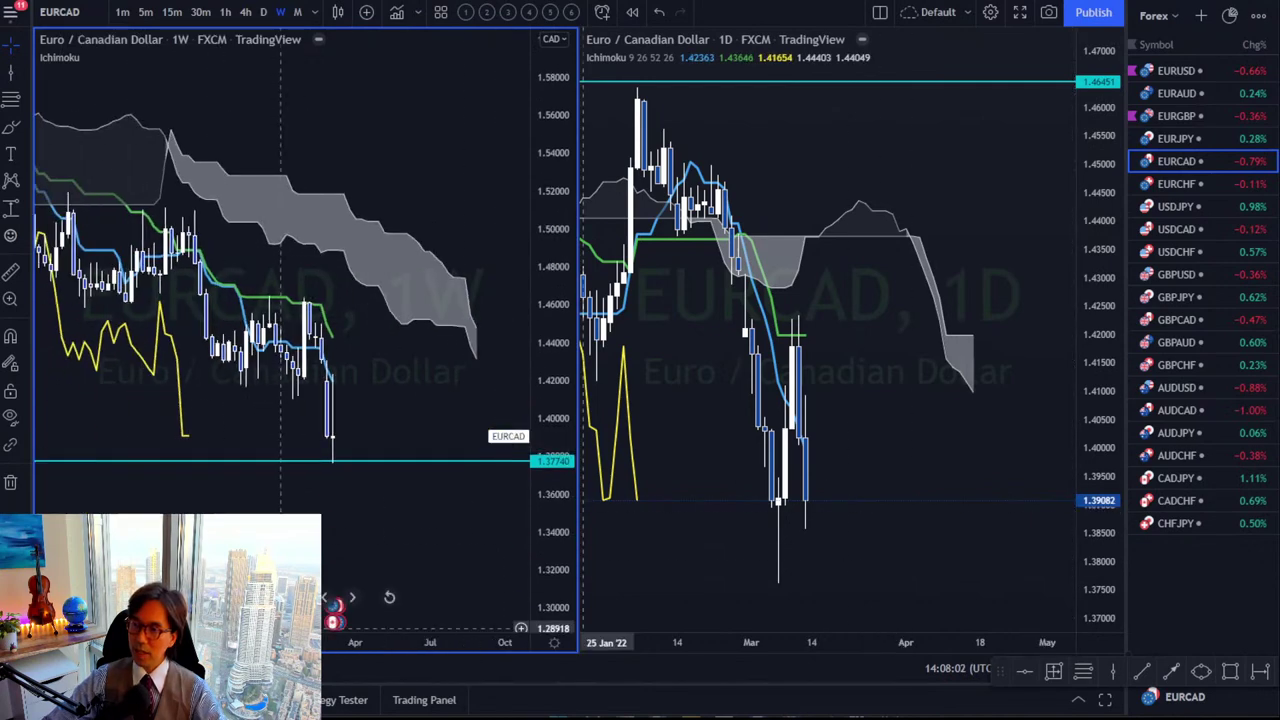
{"action": "left_click_drag", "start_coordinate": [316, 398], "coordinate": [302, 398]}
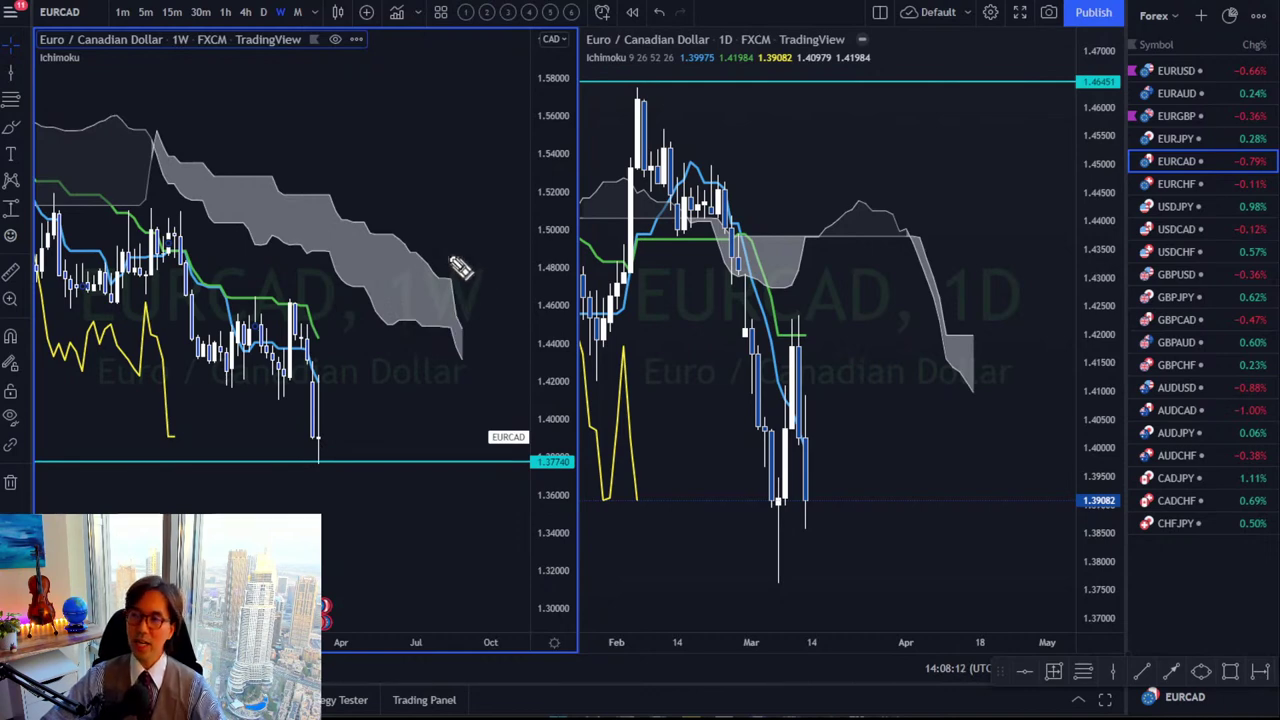
Draw red down arrows on the weekly cloud and candles, and circle the daily high.
{"action": "mouse_move", "coordinate": [408, 262]}
{"action": "left_mouse_down"}
{"action": "mouse_move", "coordinate": [478, 352]}
{"action": "mouse_move", "coordinate": [455, 346]}
{"action": "left_mouse_up"}
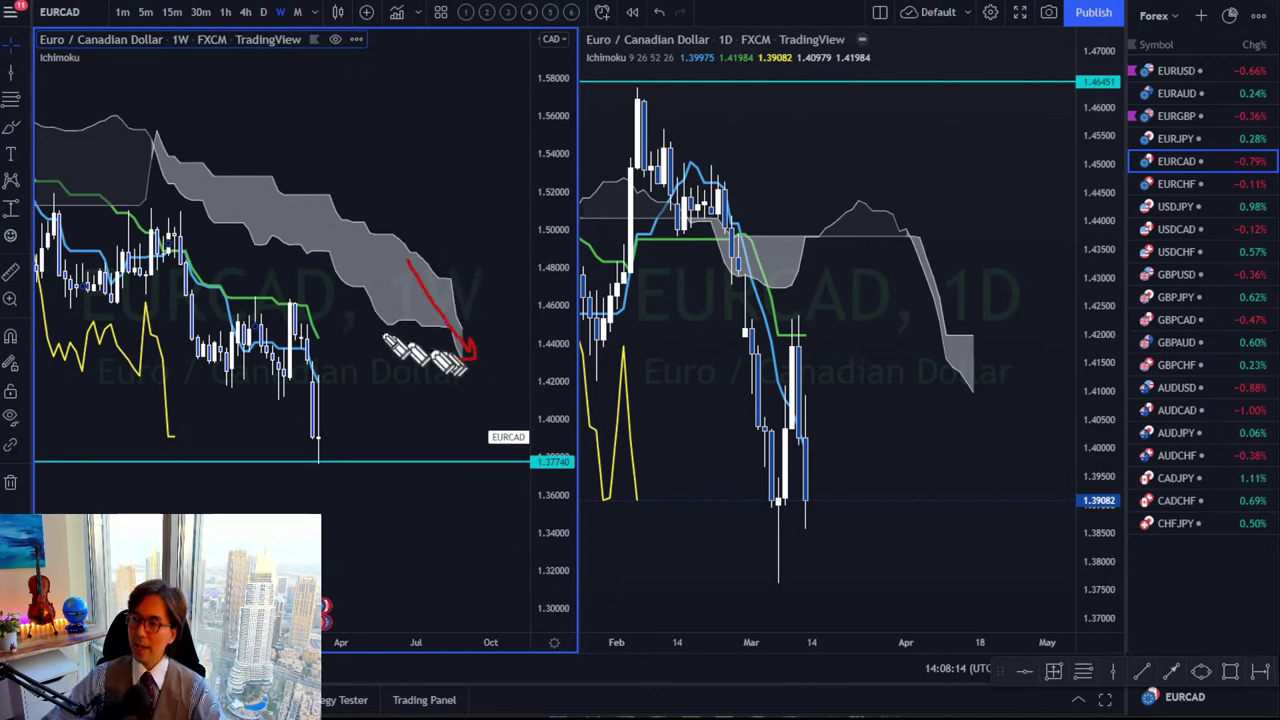
{"action": "mouse_move", "coordinate": [320, 348]}
{"action": "left_mouse_down"}
{"action": "mouse_move", "coordinate": [345, 372]}
{"action": "mouse_move", "coordinate": [334, 388]}
{"action": "left_mouse_up"}
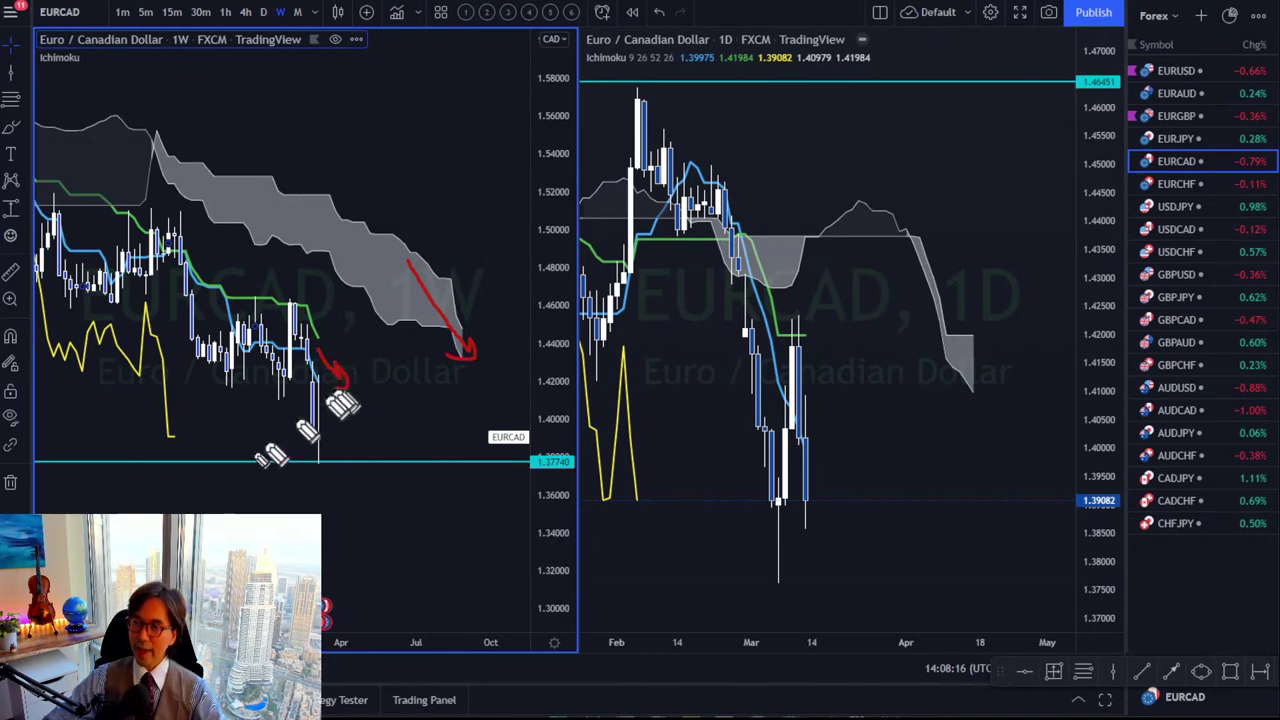
{"action": "mouse_move", "coordinate": [166, 462]}
{"action": "left_mouse_down"}
{"action": "mouse_move", "coordinate": [149, 437]}
{"action": "mouse_move", "coordinate": [166, 470]}
{"action": "left_mouse_up"}
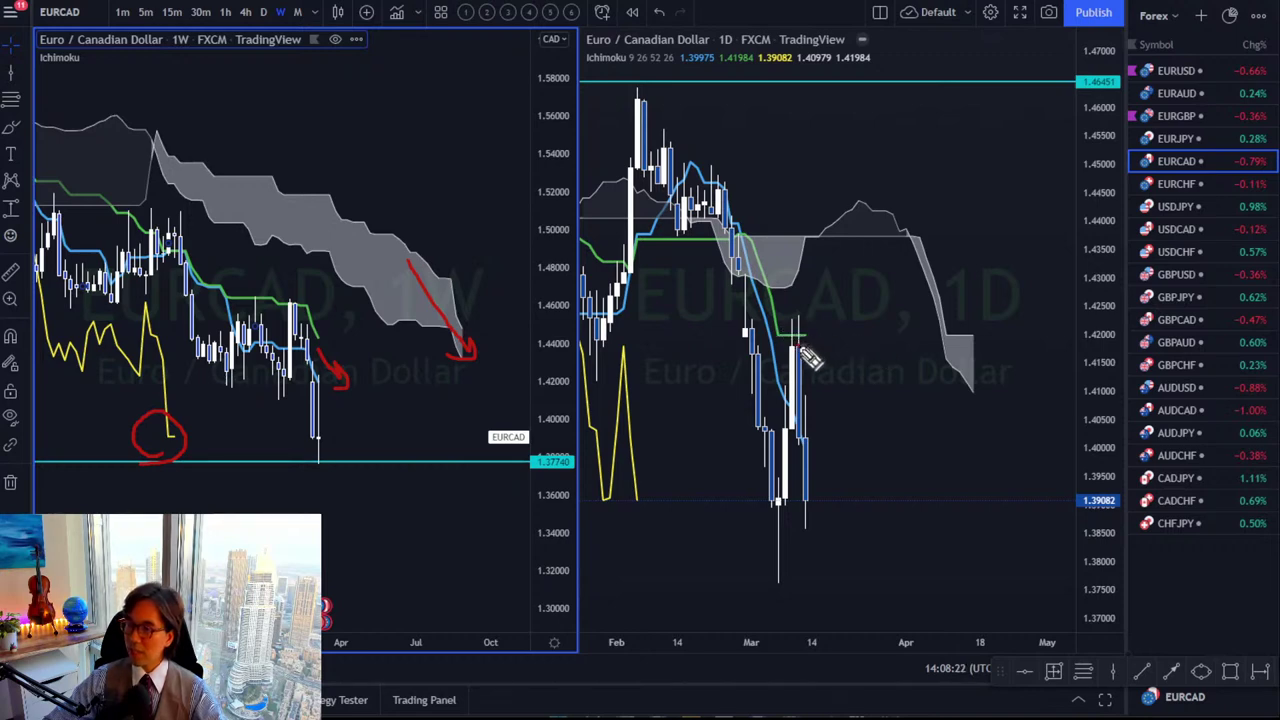
{"action": "mouse_move", "coordinate": [803, 348]}
{"action": "left_mouse_down"}
{"action": "mouse_move", "coordinate": [792, 305]}
{"action": "mouse_move", "coordinate": [808, 495]}
{"action": "mouse_move", "coordinate": [858, 618]}
{"action": "mouse_move", "coordinate": [865, 556]}
{"action": "left_mouse_up"}
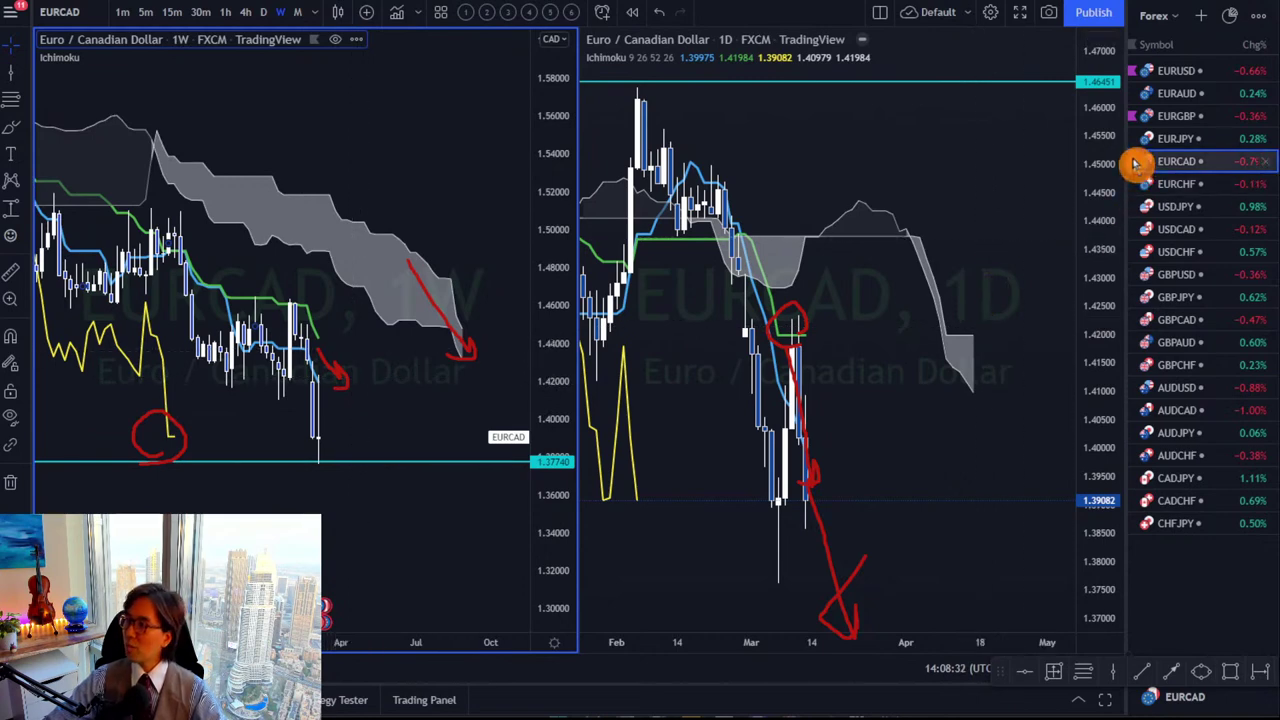
{"action": "left_click", "coordinate": [993, 235]}
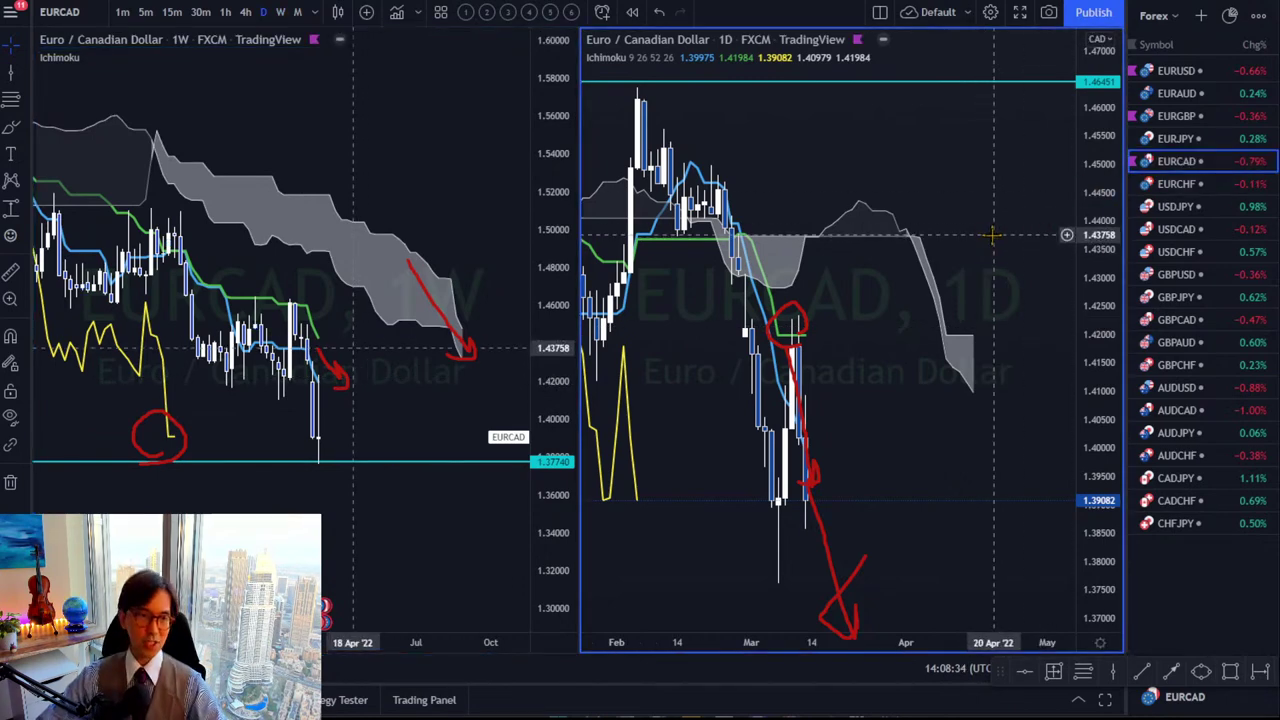
Load EURCHF into both charts and compress the weekly price scale.
{"action": "left_click", "coordinate": [1165, 184]}
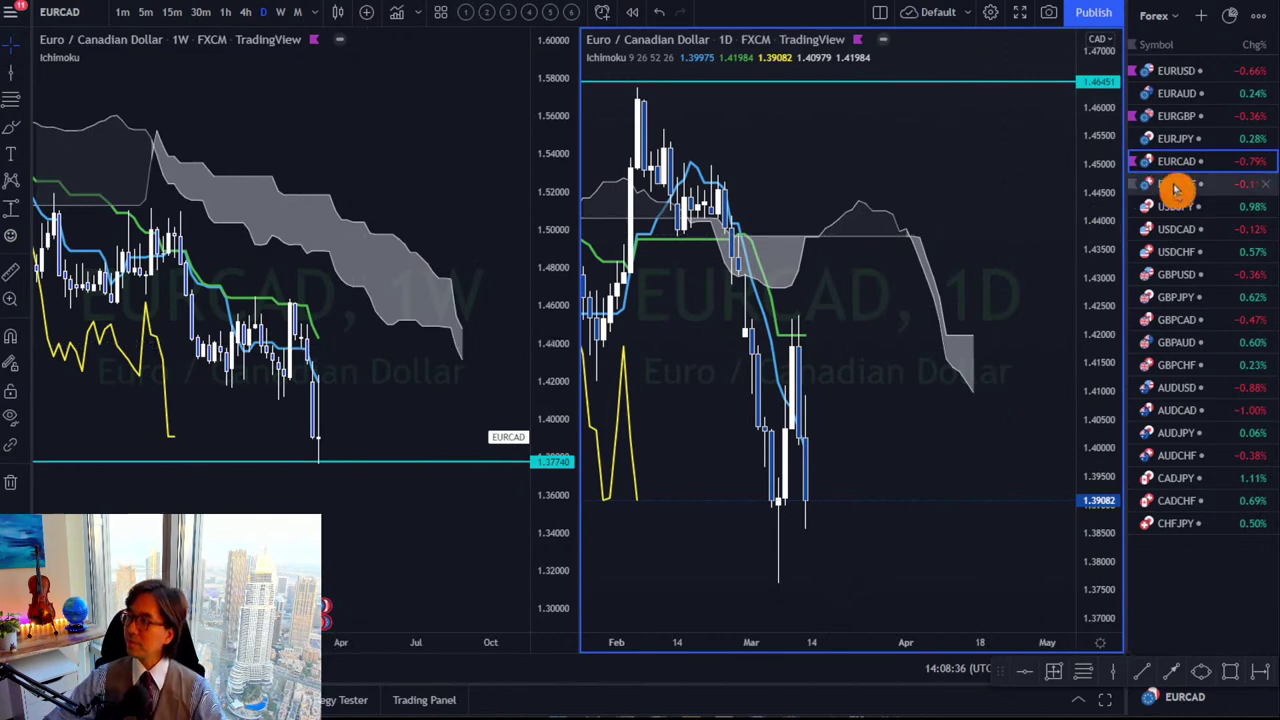
{"action": "left_click", "coordinate": [560, 165]}
{"action": "left_click_drag", "start_coordinate": [560, 165], "coordinate": [560, 226]}
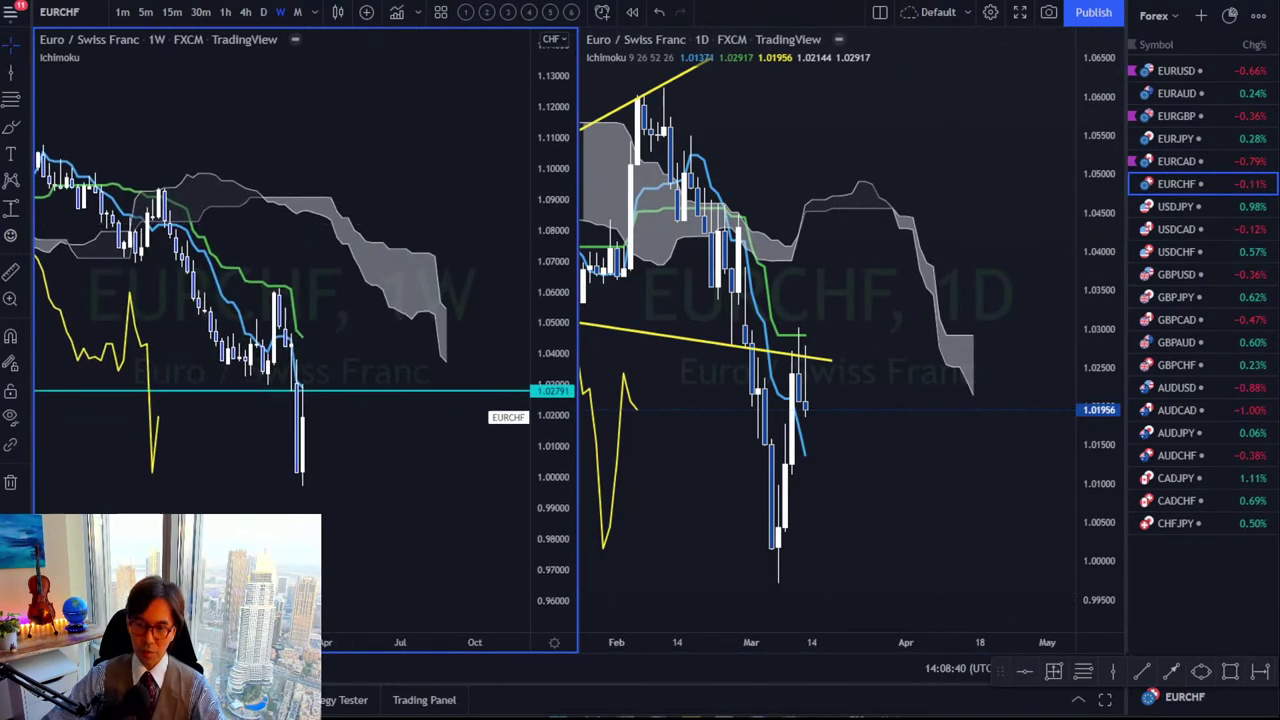
Draw red down arrows off the weekly cloud and circle the lagging line's dip.
{"action": "left_click_drag", "start_coordinate": [414, 278], "coordinate": [458, 348]}
{"action": "mouse_move", "coordinate": [306, 305]}
{"action": "left_mouse_down"}
{"action": "mouse_move", "coordinate": [322, 360]}
{"action": "mouse_move", "coordinate": [336, 352]}
{"action": "left_mouse_up"}
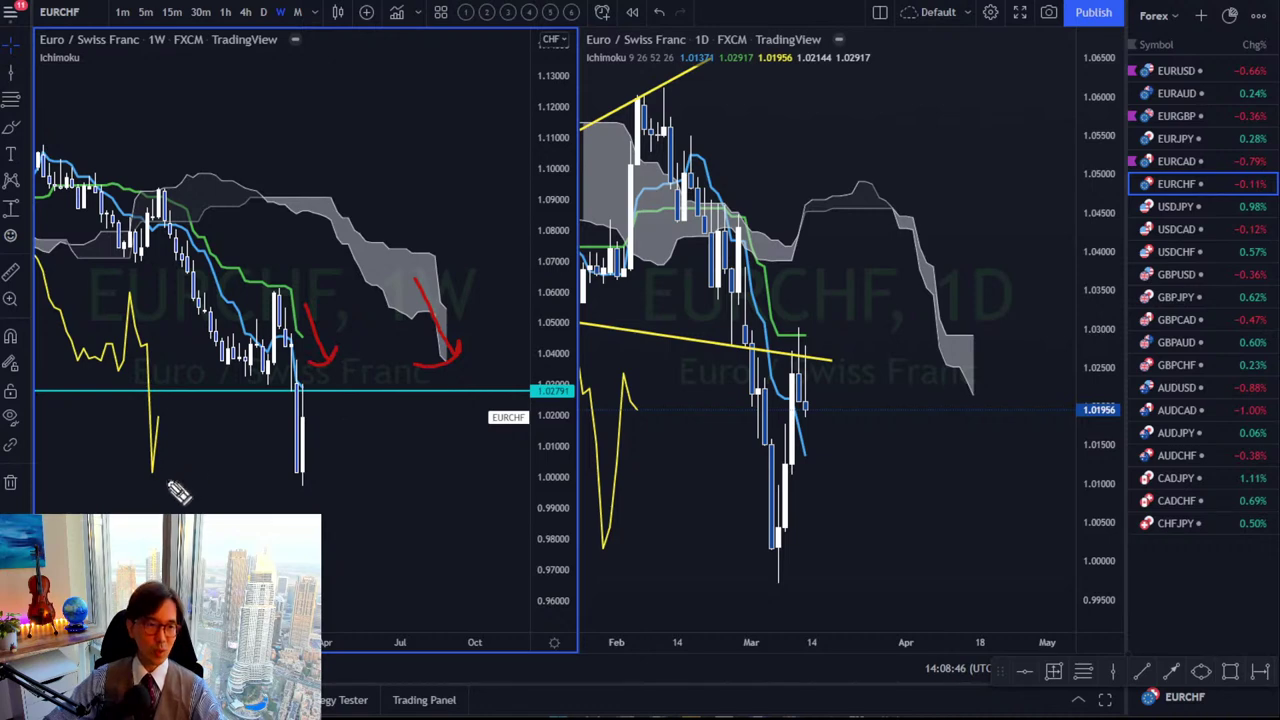
{"action": "mouse_move", "coordinate": [168, 476]}
{"action": "left_mouse_down"}
{"action": "mouse_move", "coordinate": [160, 398]}
{"action": "mouse_move", "coordinate": [168, 476]}
{"action": "left_mouse_up"}
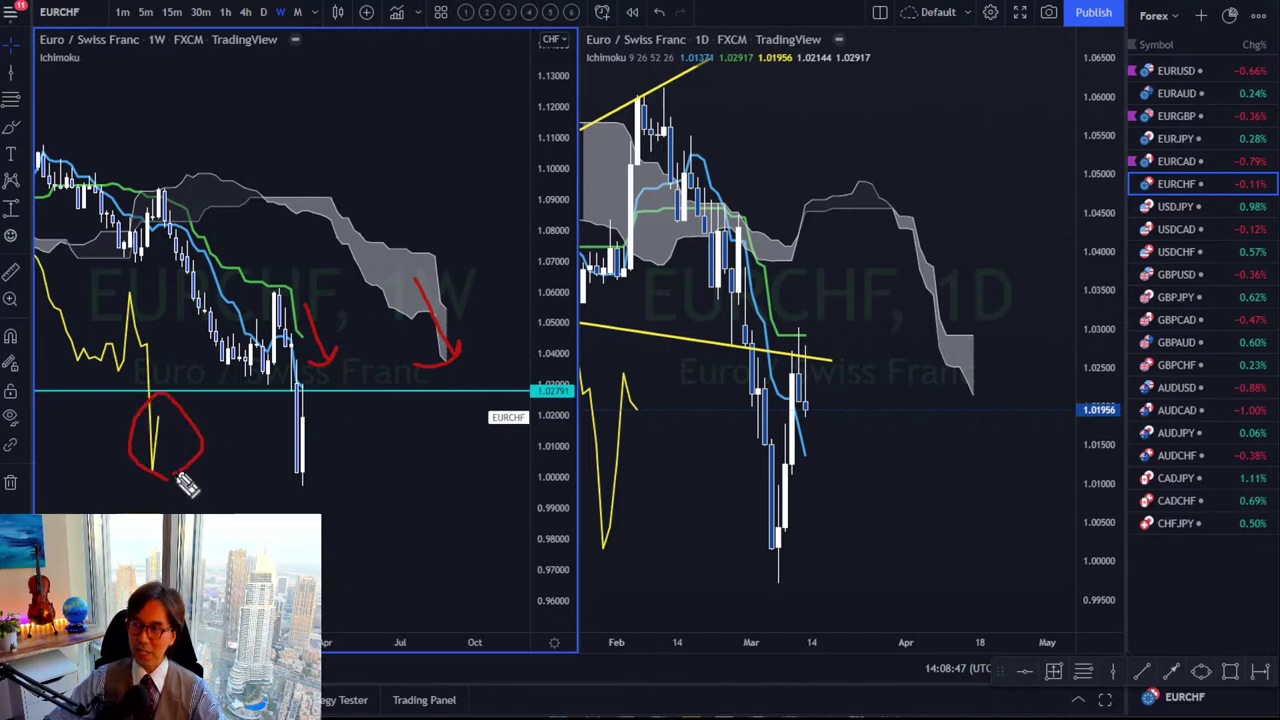
{"action": "left_click", "coordinate": [444, 347]}
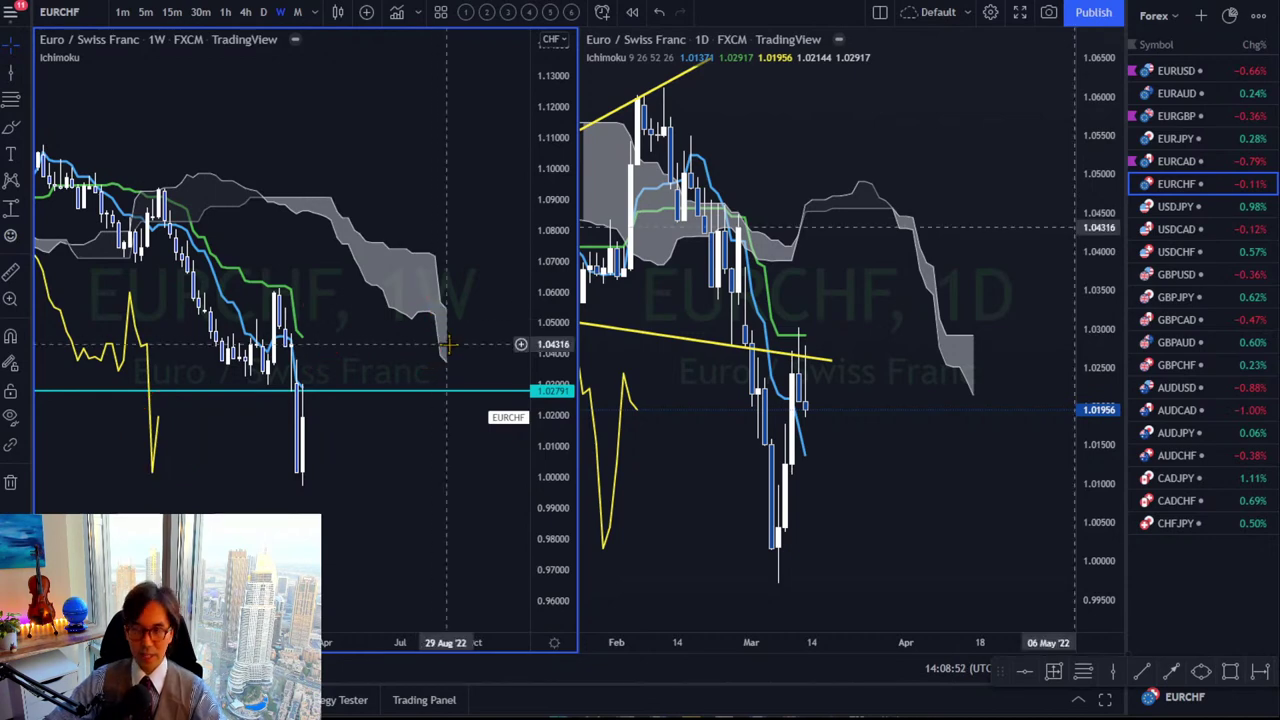
Cycle both charts through EURJPY and EURAUD, then return them to EURCHF.
{"action": "left_click", "coordinate": [1180, 138]}
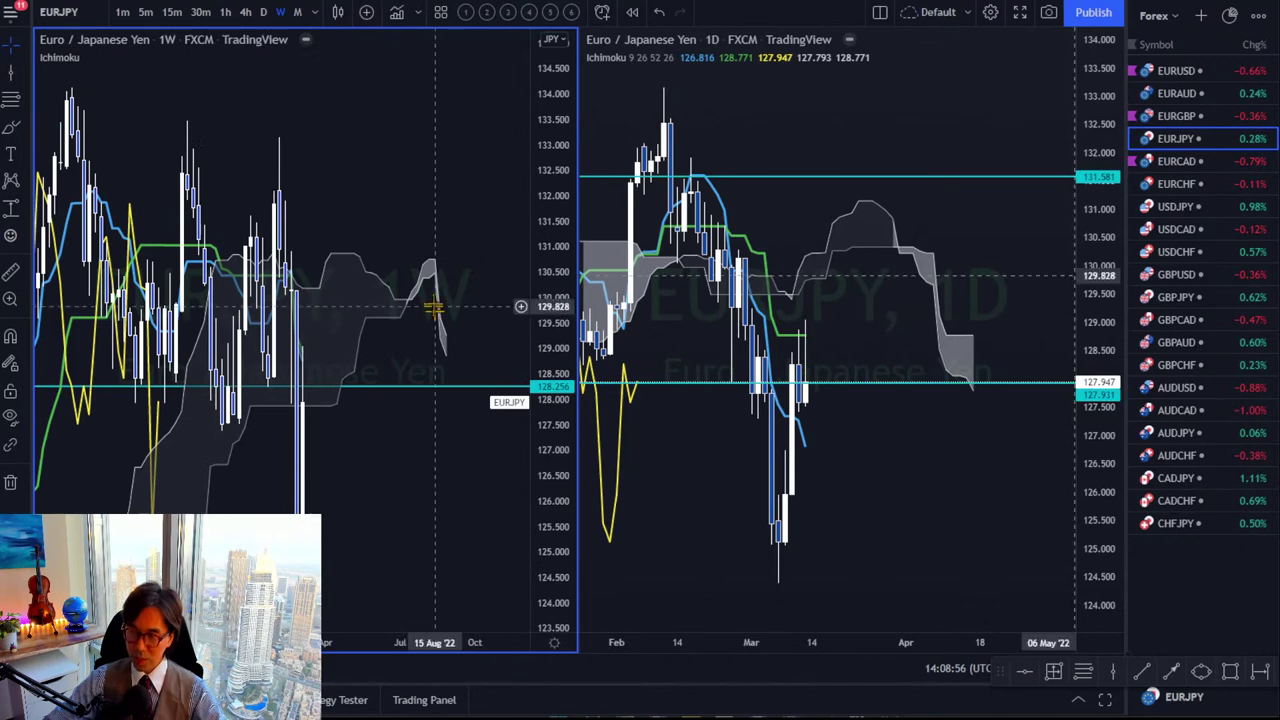
{"action": "left_click", "coordinate": [1180, 93]}
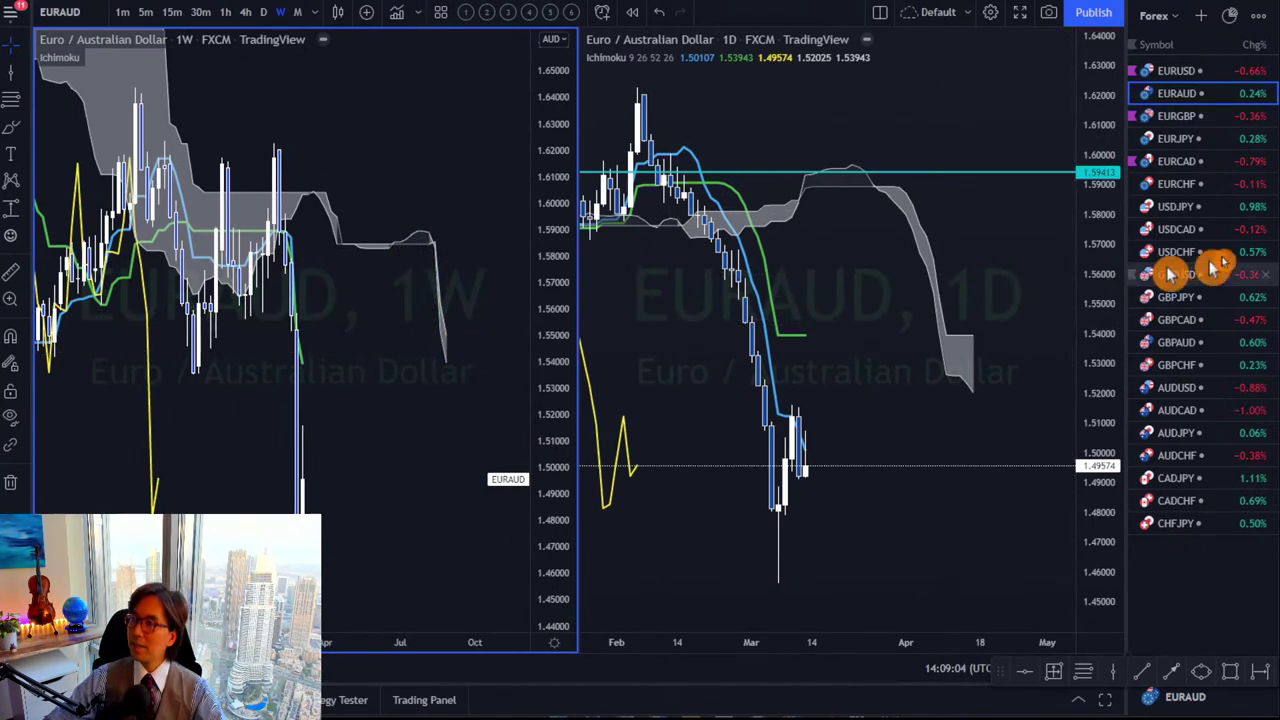
{"action": "left_click", "coordinate": [1193, 189]}
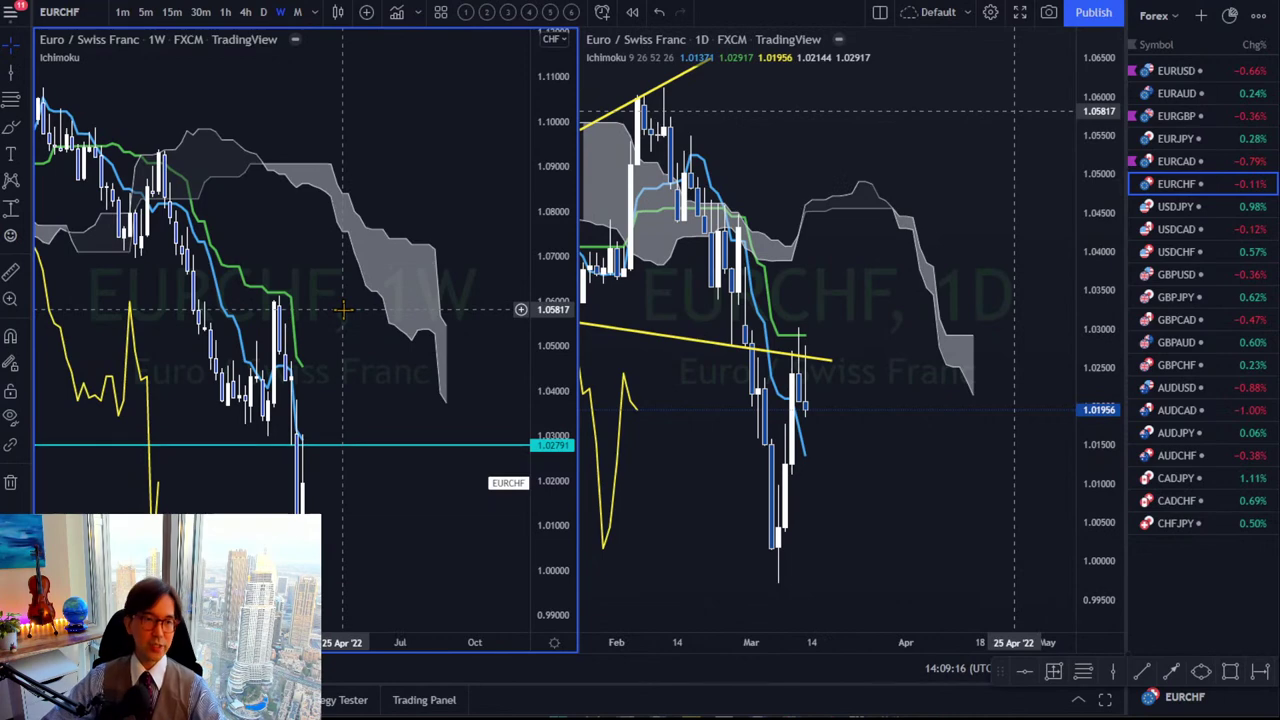
Pan and compress the weekly and daily EURCHF price scales to show more range.
{"action": "left_click_drag", "start_coordinate": [343, 310], "coordinate": [371, 286]}
{"action": "mouse_move", "coordinate": [552, 246]}
{"action": "left_mouse_down"}
{"action": "mouse_move", "coordinate": [549, 200]}
{"action": "mouse_move", "coordinate": [549, 228]}
{"action": "left_mouse_up"}
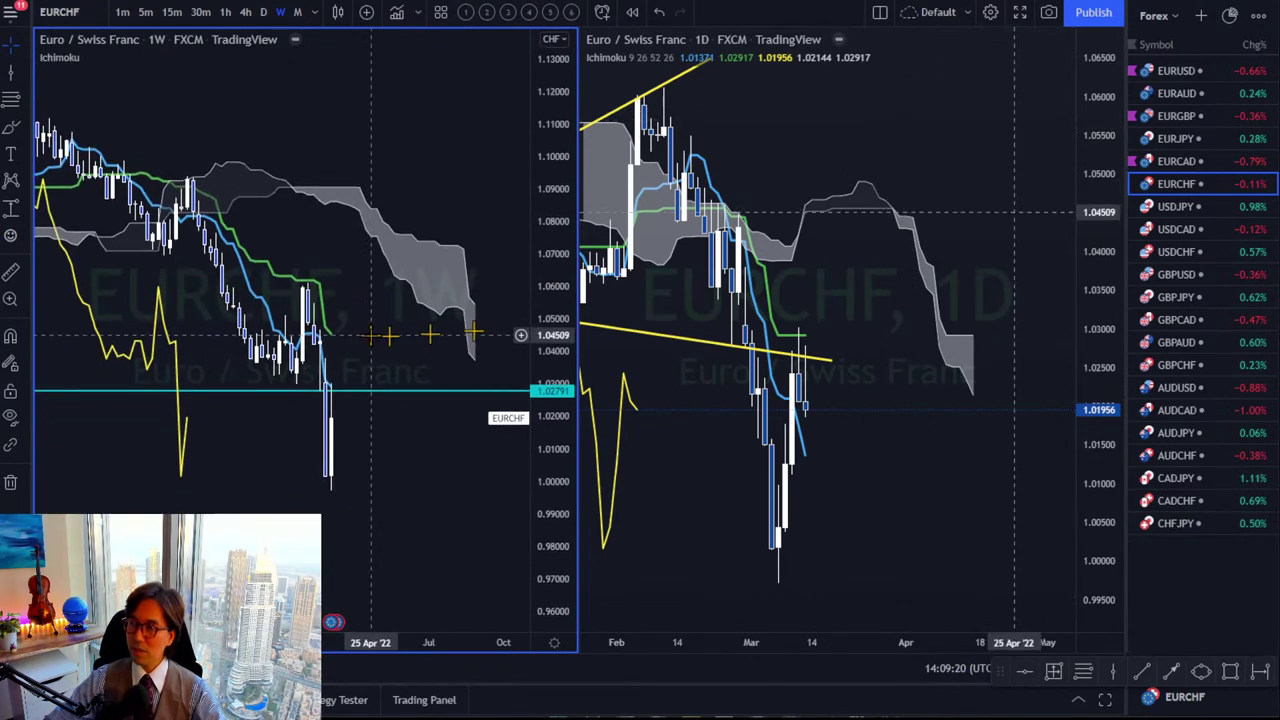
{"action": "left_click_drag", "start_coordinate": [840, 280], "coordinate": [845, 270]}
{"action": "left_click_drag", "start_coordinate": [1085, 155], "coordinate": [1117, 286]}
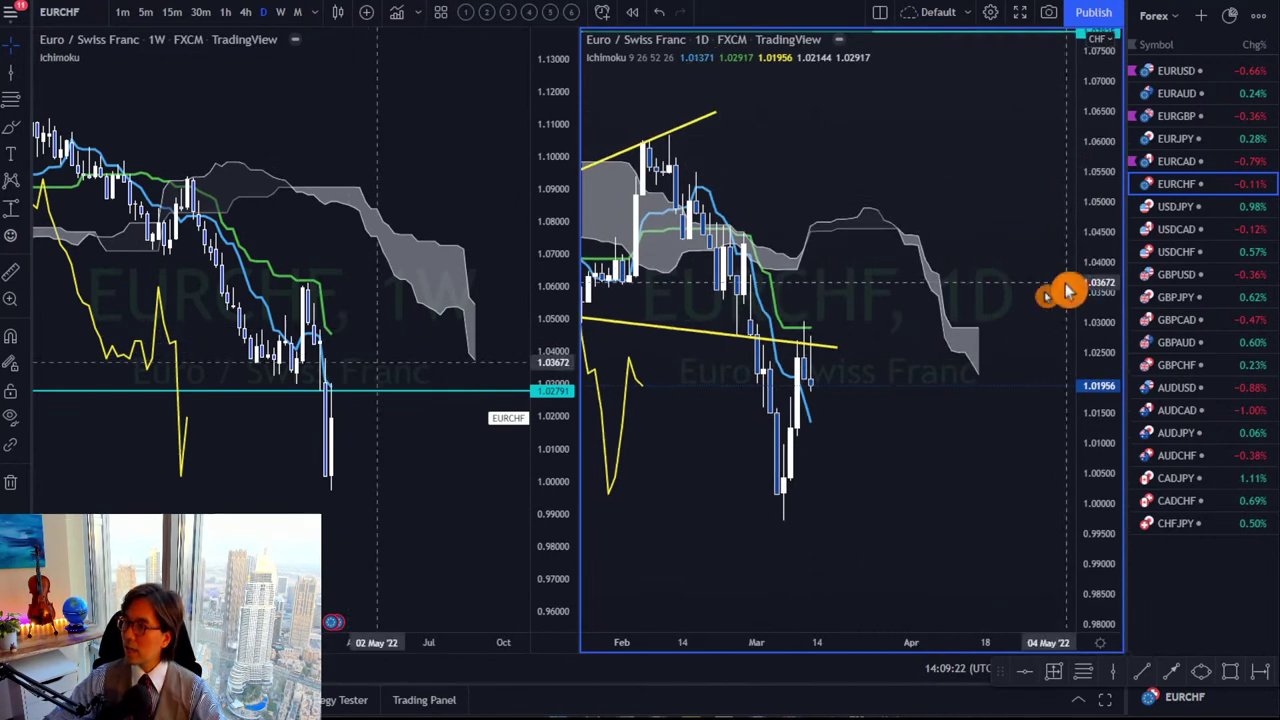
{"action": "left_click_drag", "start_coordinate": [850, 245], "coordinate": [886, 240]}
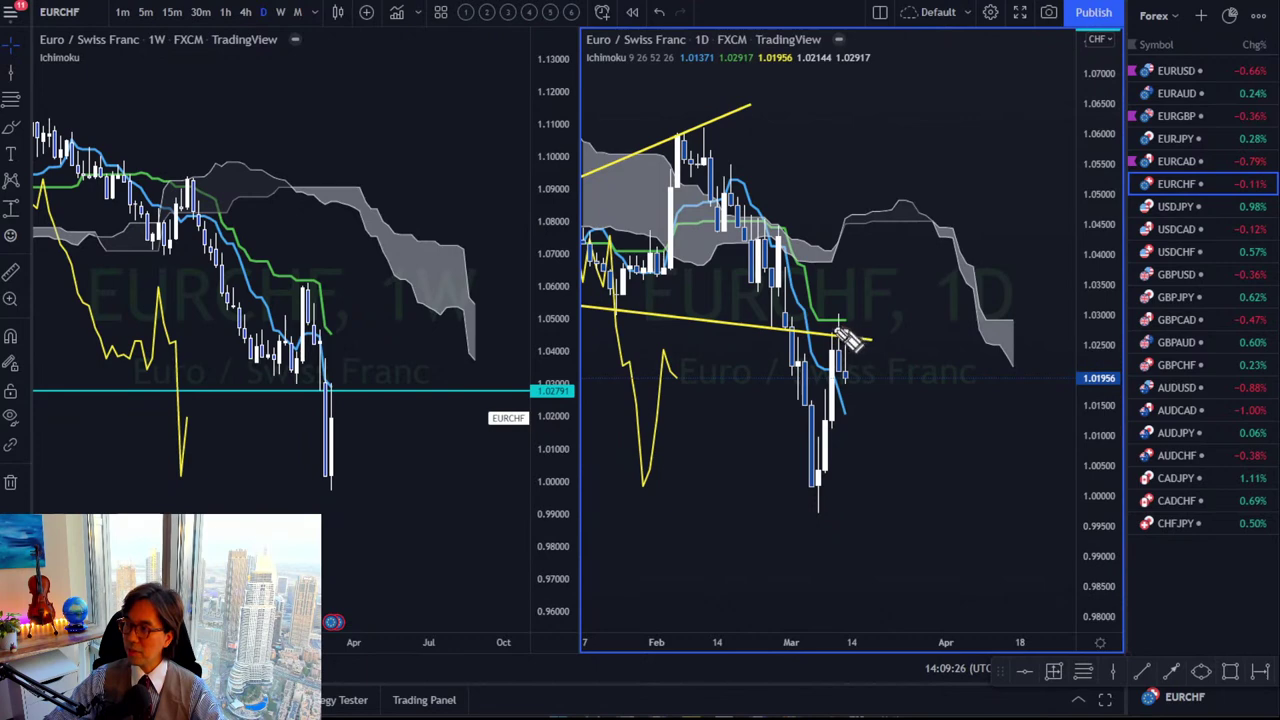
Circle the daily EURCHF rejection at the yellow trendline in red and flag EURCHF.
{"action": "mouse_move", "coordinate": [848, 318]}
{"action": "left_mouse_down"}
{"action": "mouse_move", "coordinate": [880, 463]}
{"action": "mouse_move", "coordinate": [884, 438]}
{"action": "left_mouse_up"}
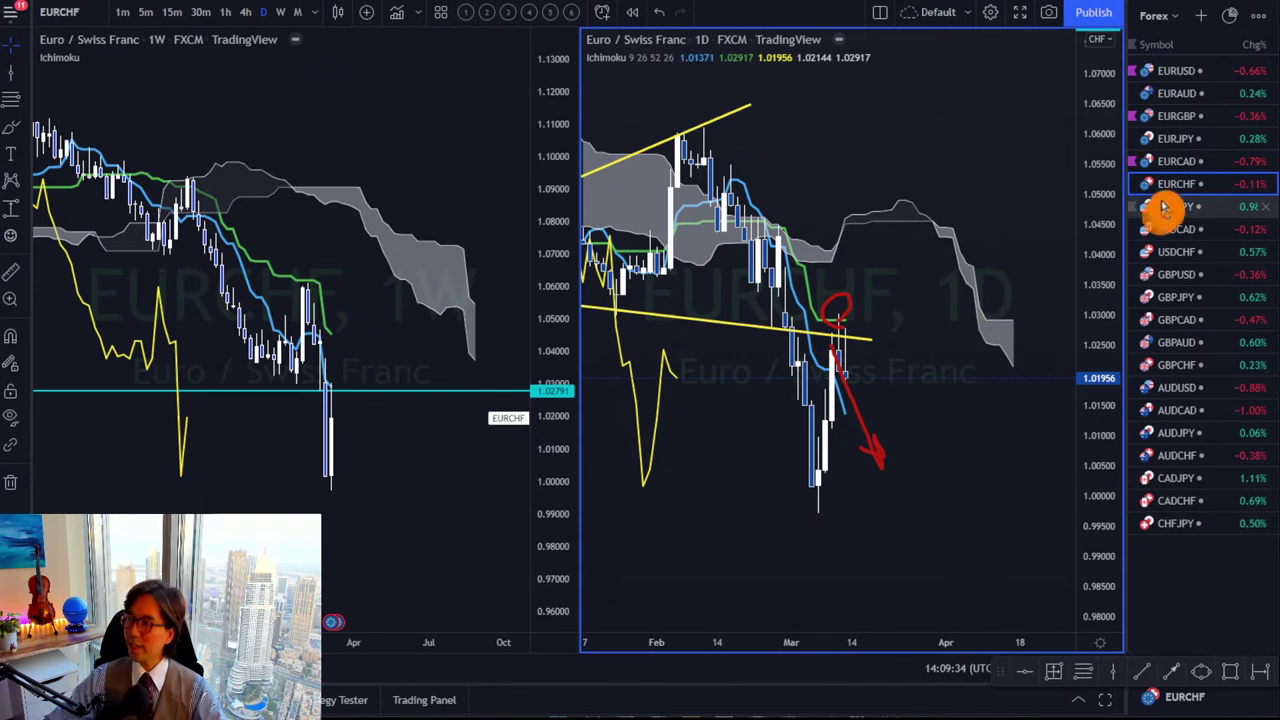
{"action": "left_click", "coordinate": [1134, 184]}
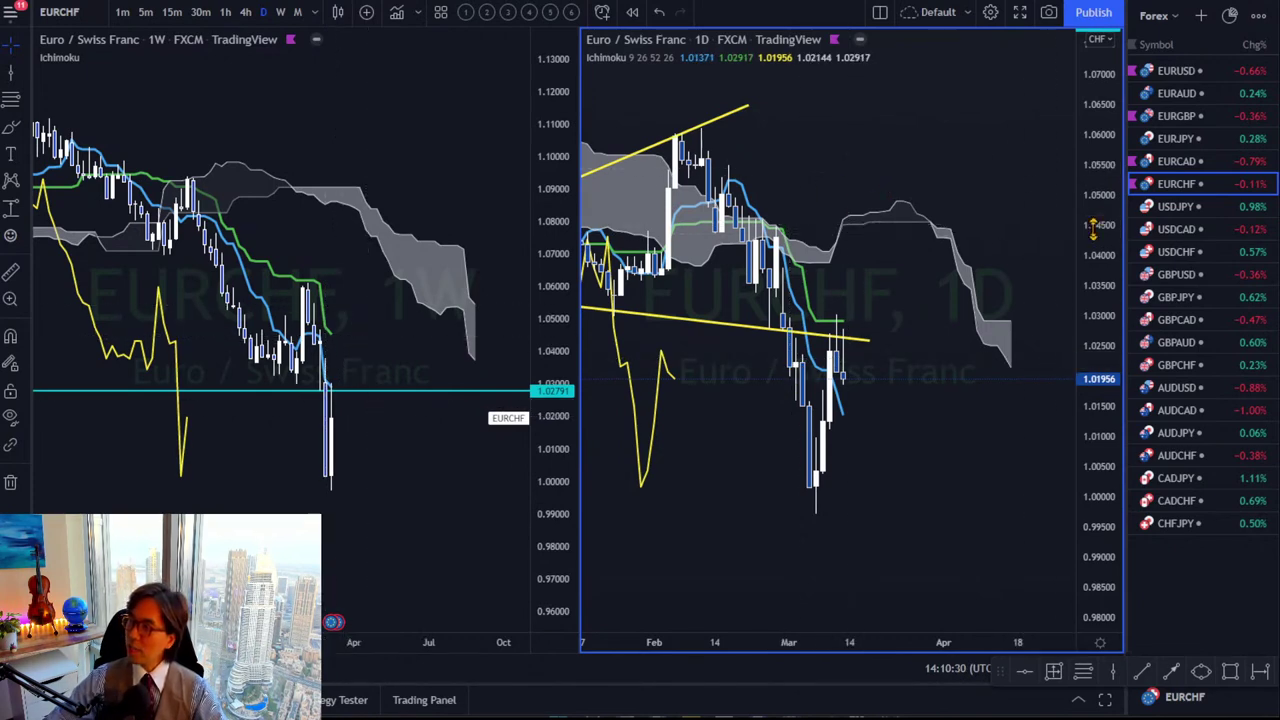
Load USDJPY on both charts and compress both price scales for a wider range.
{"action": "left_click", "coordinate": [1160, 208]}
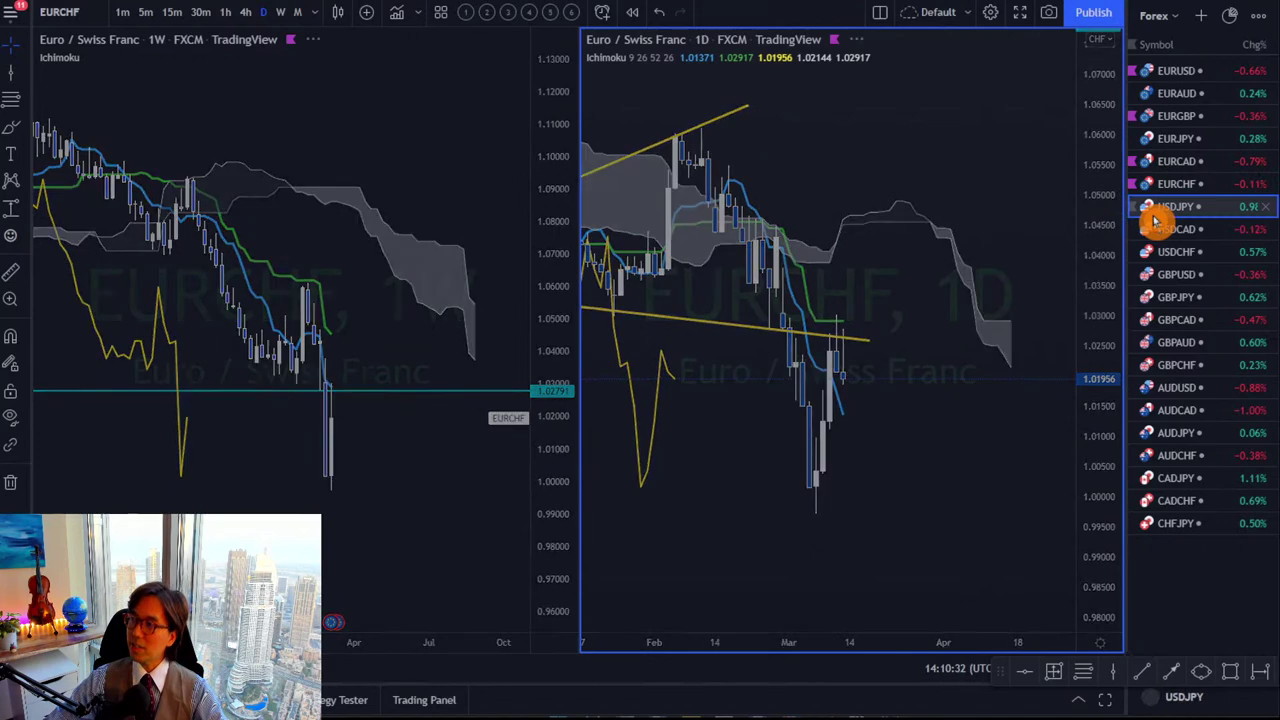
{"action": "left_click_drag", "start_coordinate": [566, 137], "coordinate": [543, 279]}
{"action": "left_click_drag", "start_coordinate": [406, 309], "coordinate": [389, 330]}
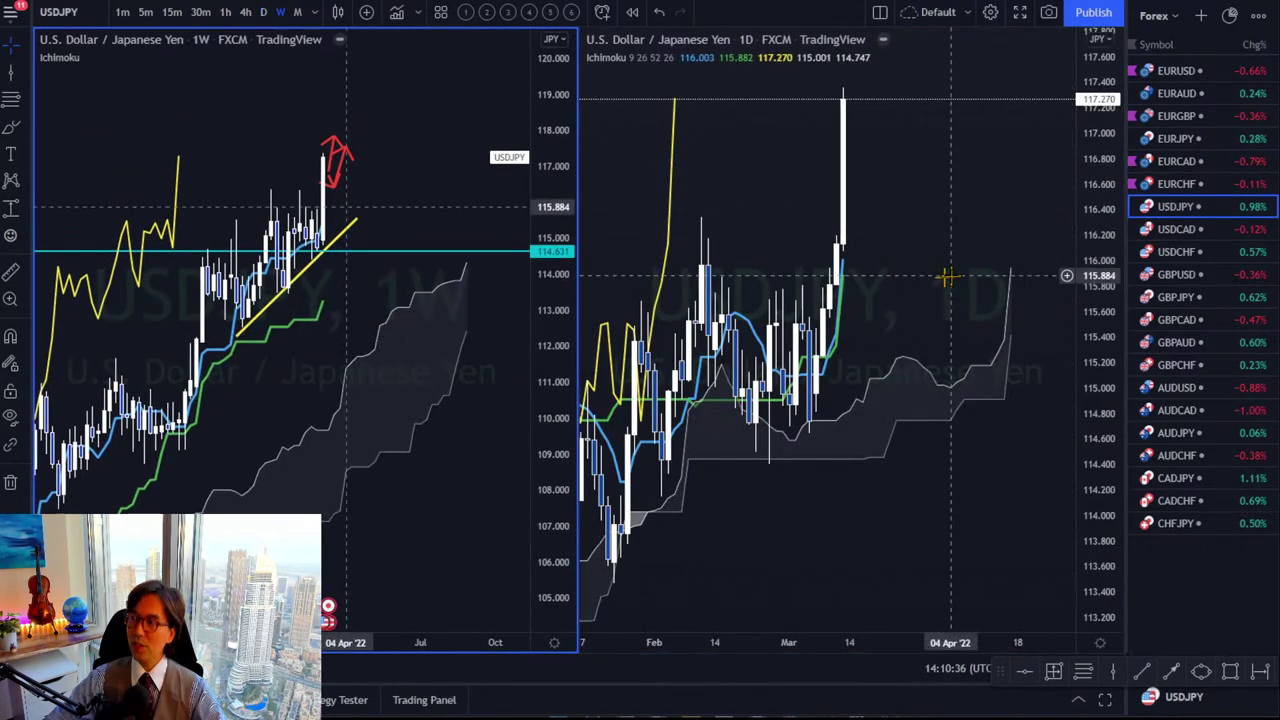
{"action": "left_click_drag", "start_coordinate": [1068, 165], "coordinate": [1098, 40]}
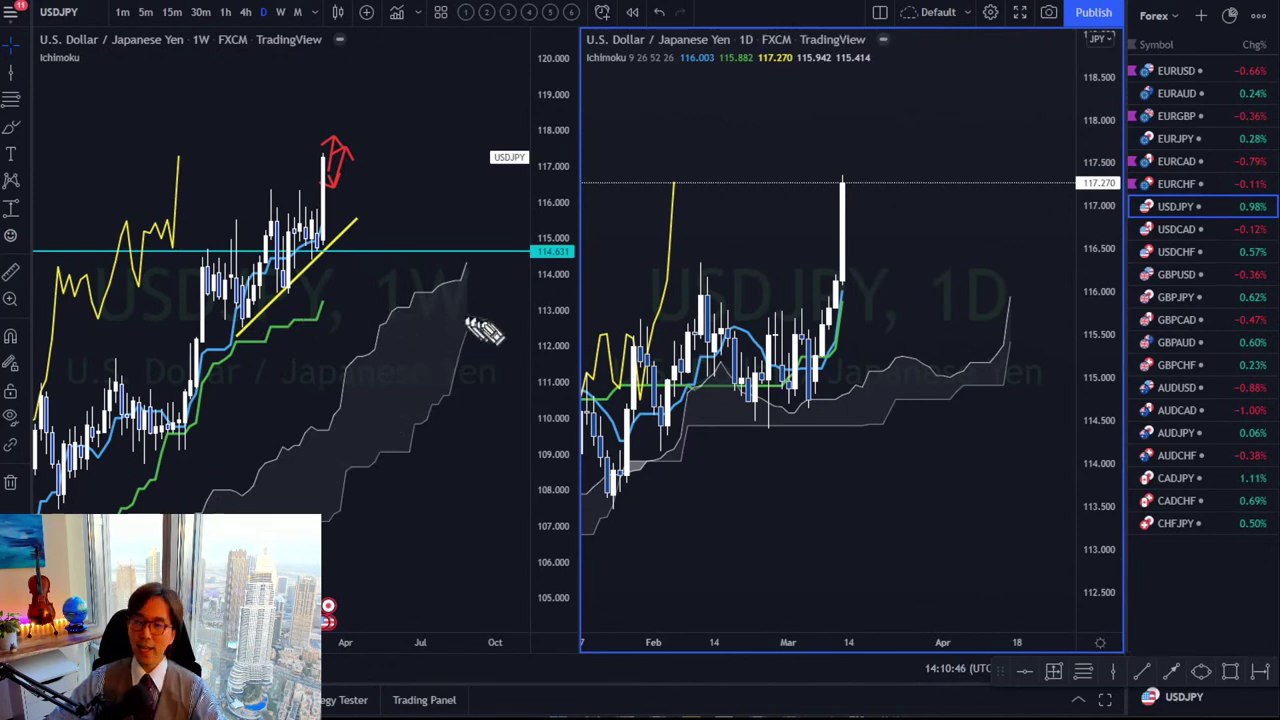
Sketch red up arrows and circles on the weekly USDJPY chart, then undo them.
{"action": "left_click_drag", "start_coordinate": [470, 351], "coordinate": [480, 393]}
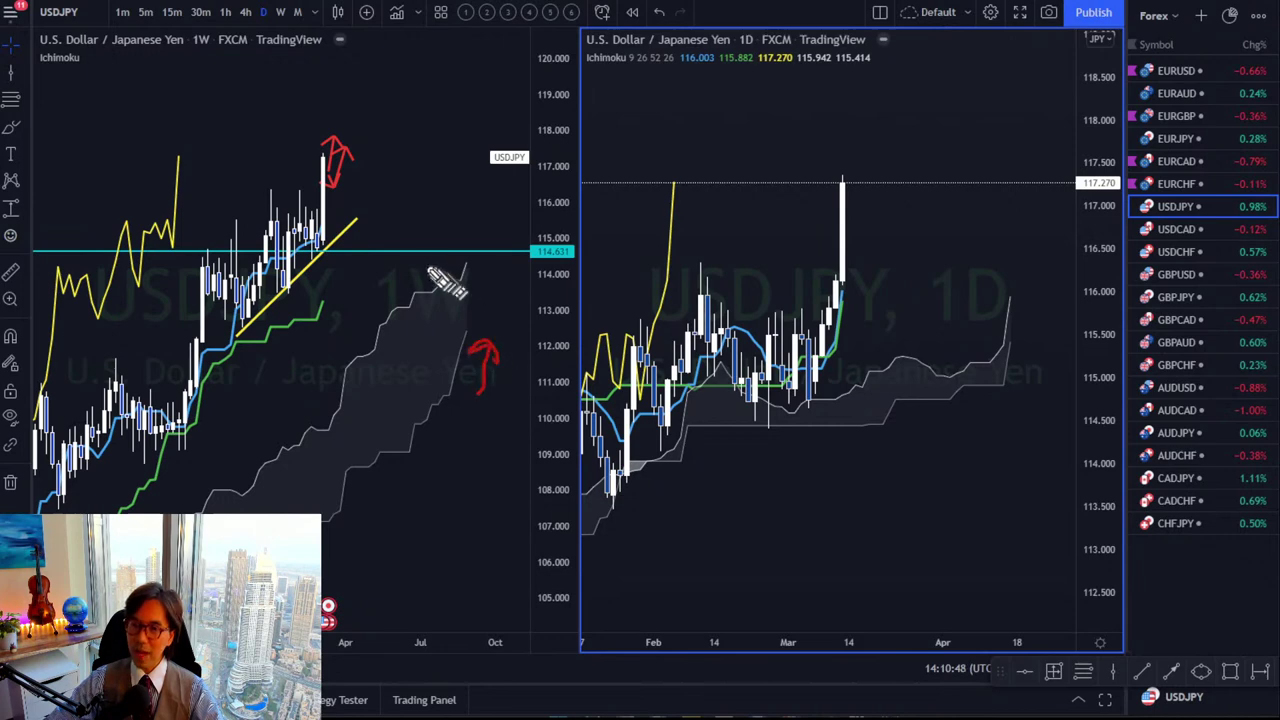
{"action": "mouse_move", "coordinate": [418, 272]}
{"action": "left_mouse_down"}
{"action": "mouse_move", "coordinate": [443, 257]}
{"action": "mouse_move", "coordinate": [442, 240]}
{"action": "left_mouse_up"}
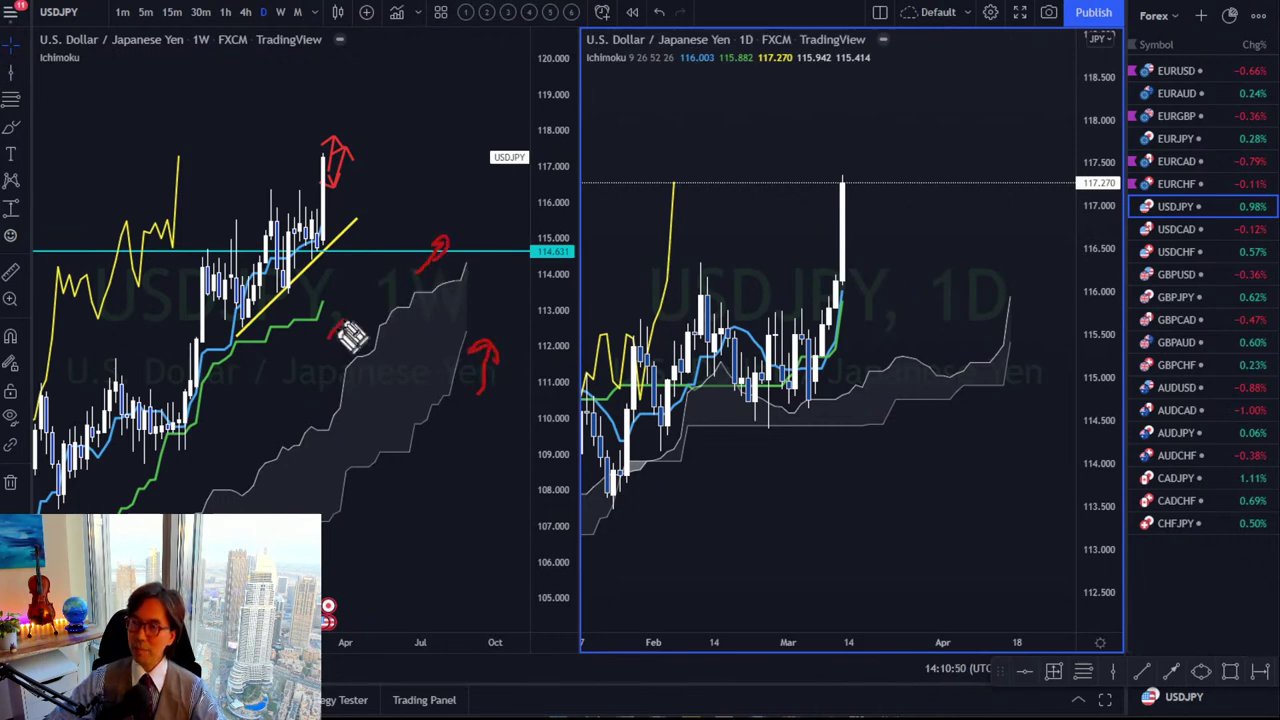
{"action": "left_click_drag", "start_coordinate": [328, 337], "coordinate": [340, 321]}
{"action": "mouse_move", "coordinate": [318, 257]}
{"action": "left_mouse_down"}
{"action": "mouse_move", "coordinate": [298, 215]}
{"action": "mouse_move", "coordinate": [318, 255]}
{"action": "left_mouse_up"}
{"action": "left_click_drag", "start_coordinate": [142, 177], "coordinate": [185, 176]}
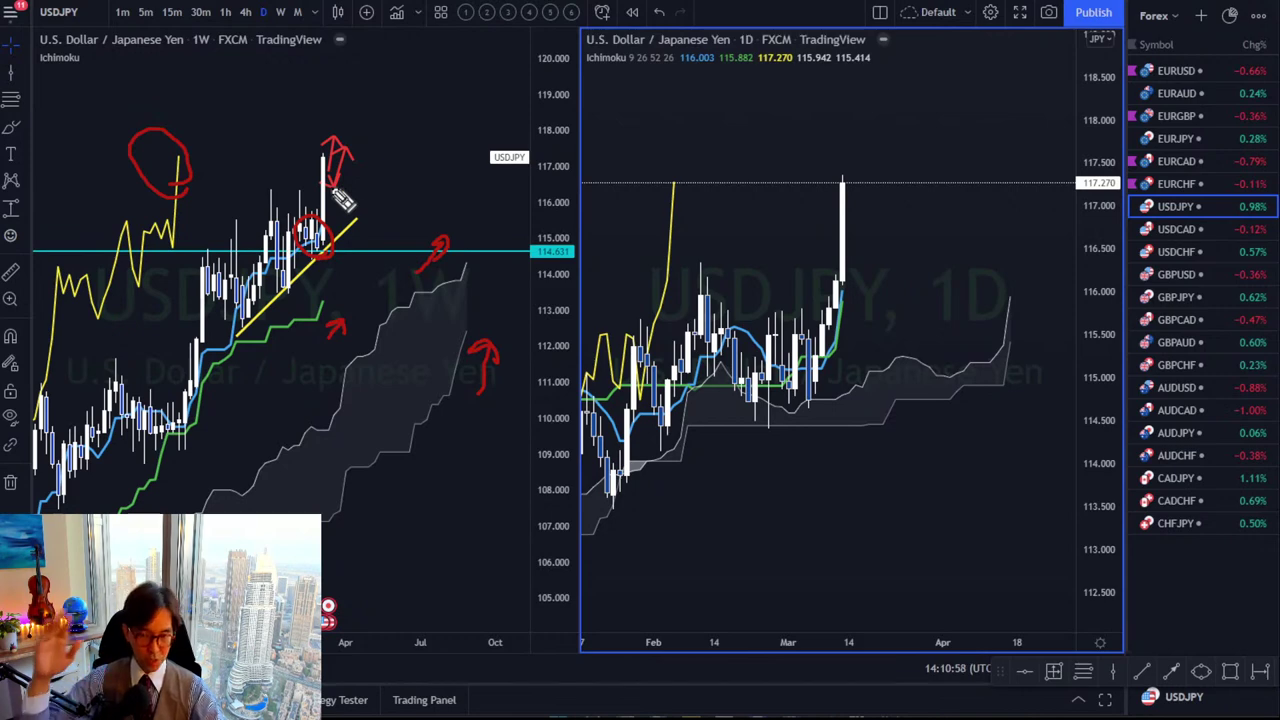
{"action": "key", "text": "ctrl+z"}
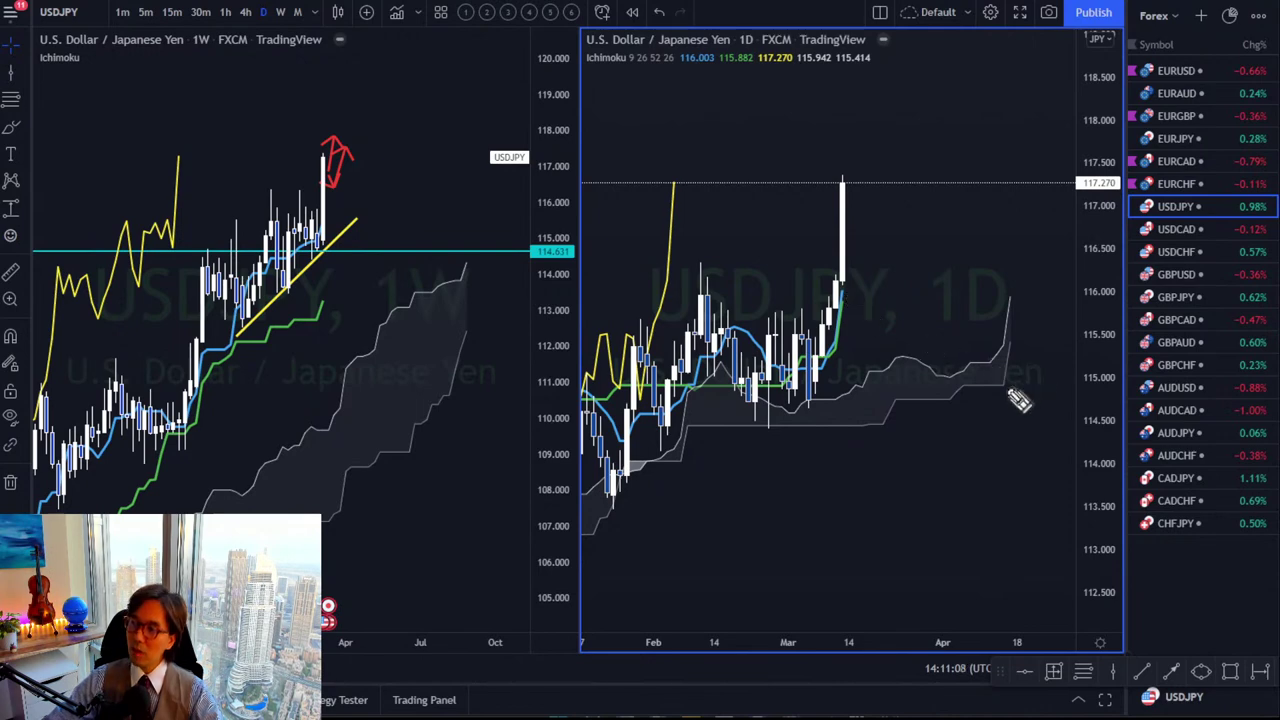
Sketch a red cloud circle and arrows on USDJPY, then flag USD/JPY purple in the watchlist.
{"action": "mouse_move", "coordinate": [1030, 398]}
{"action": "left_mouse_down"}
{"action": "mouse_move", "coordinate": [968, 338]}
{"action": "mouse_move", "coordinate": [1046, 375]}
{"action": "mouse_move", "coordinate": [1020, 405]}
{"action": "left_mouse_up"}
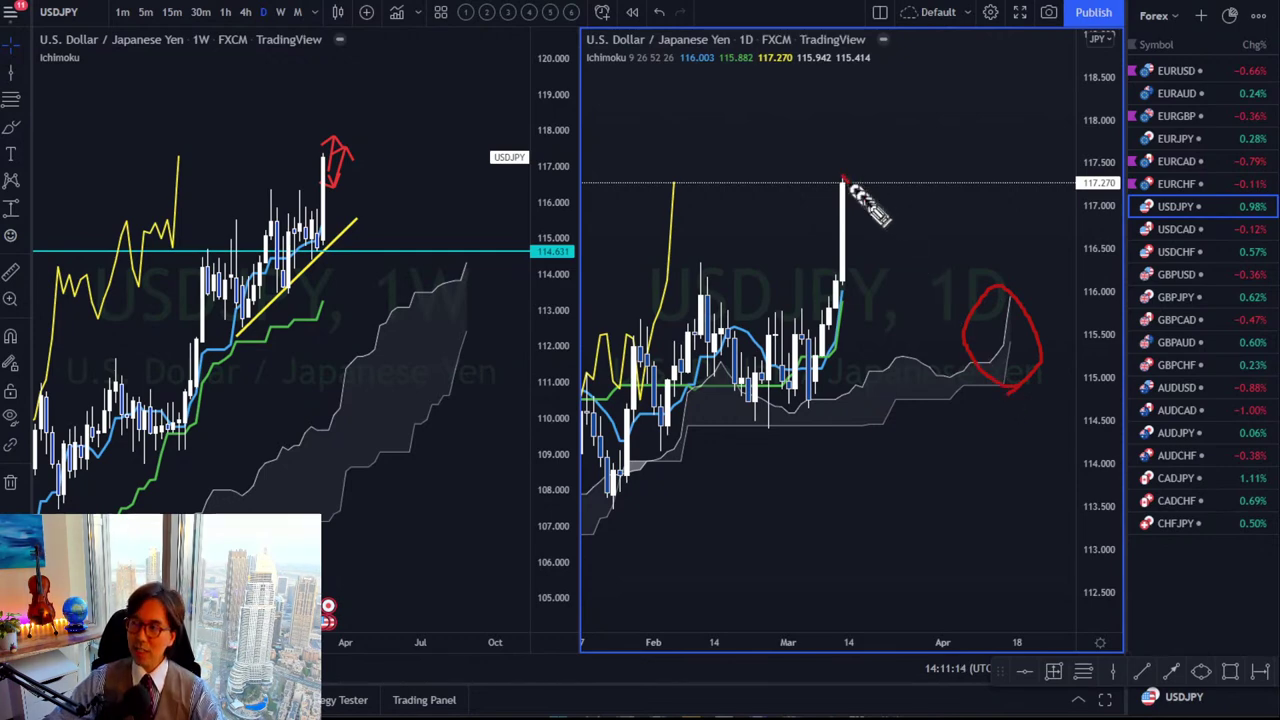
{"action": "mouse_move", "coordinate": [849, 186]}
{"action": "left_mouse_down"}
{"action": "mouse_move", "coordinate": [883, 218]}
{"action": "mouse_move", "coordinate": [925, 128]}
{"action": "mouse_move", "coordinate": [945, 121]}
{"action": "mouse_move", "coordinate": [958, 143]}
{"action": "left_mouse_up"}
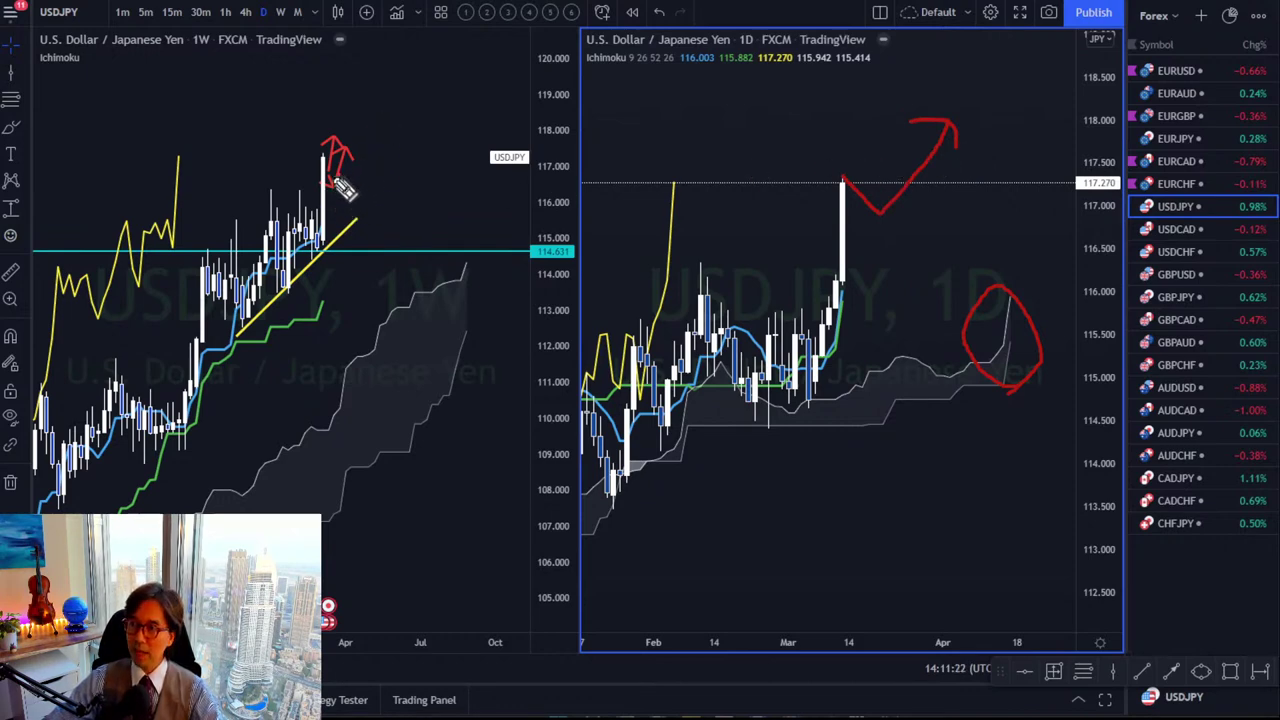
{"action": "mouse_move", "coordinate": [345, 190]}
{"action": "left_mouse_down"}
{"action": "mouse_move", "coordinate": [400, 106]}
{"action": "mouse_move", "coordinate": [405, 127]}
{"action": "left_mouse_up"}
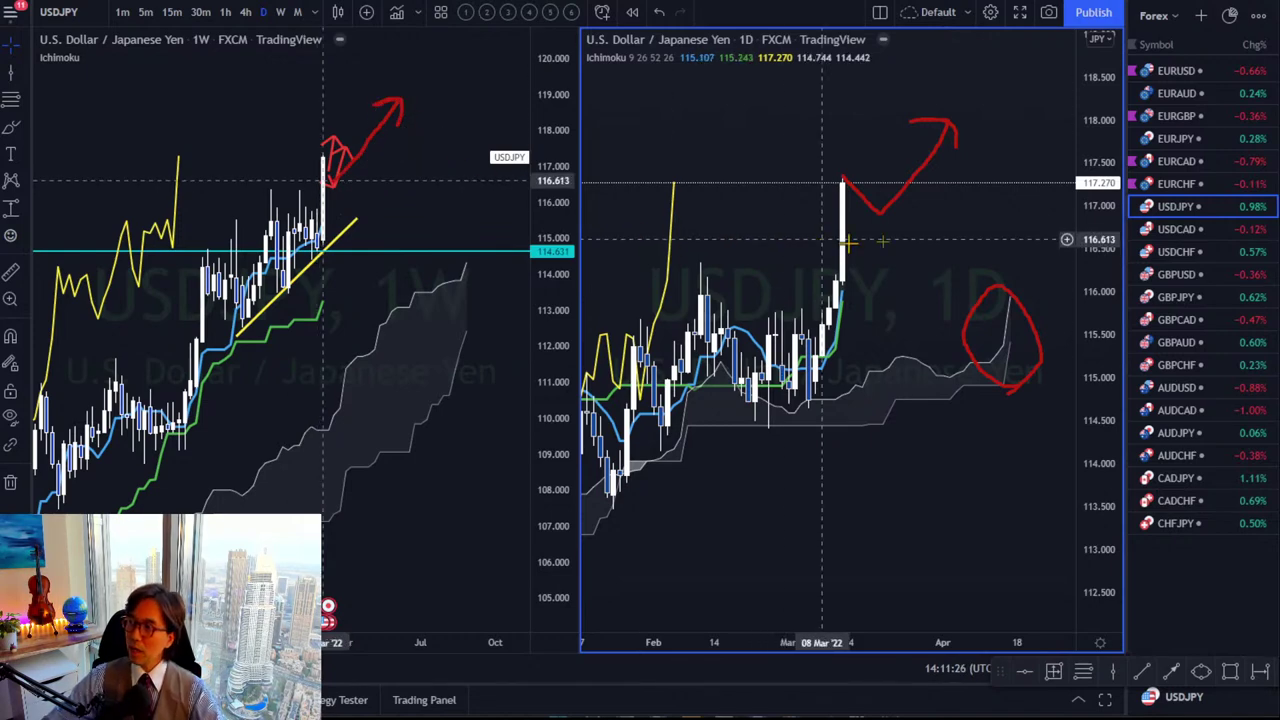
{"action": "left_click", "coordinate": [1138, 229]}
{"action": "left_click", "coordinate": [1135, 214]}
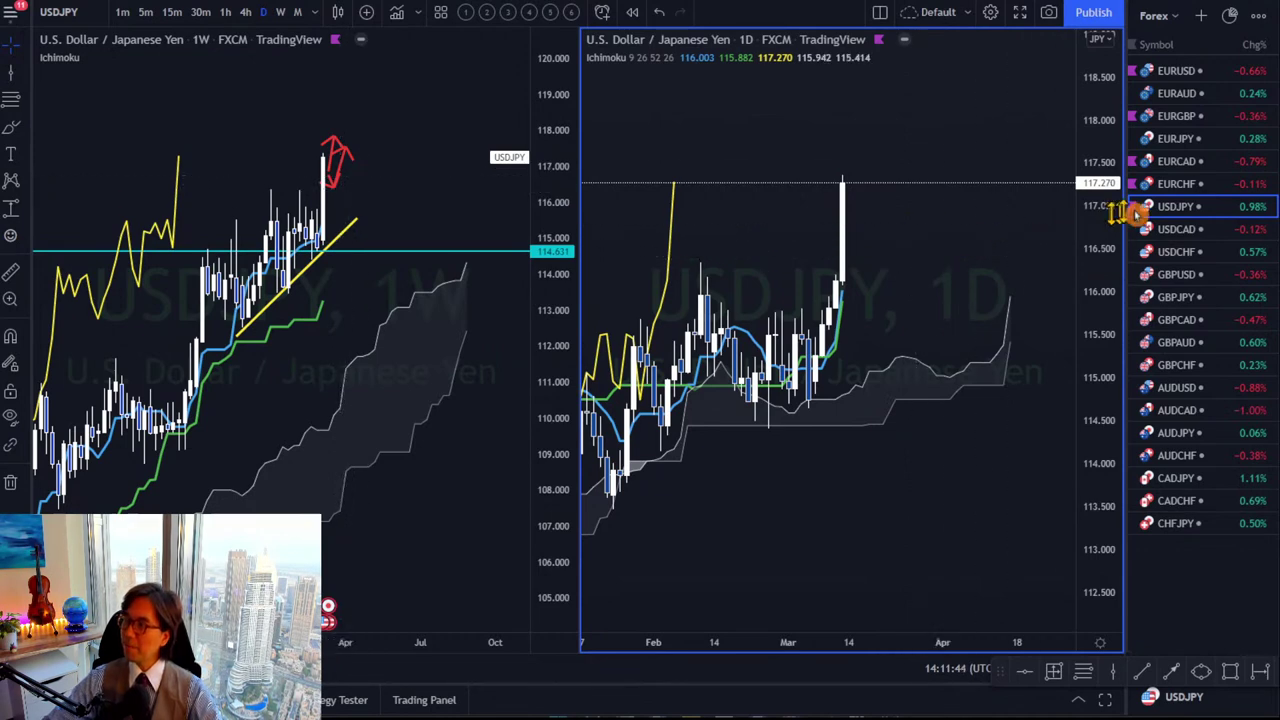
Load USD/CAD on both panes and compress the weekly scale until the 1.3332 level shows.
{"action": "left_click", "coordinate": [1206, 229]}
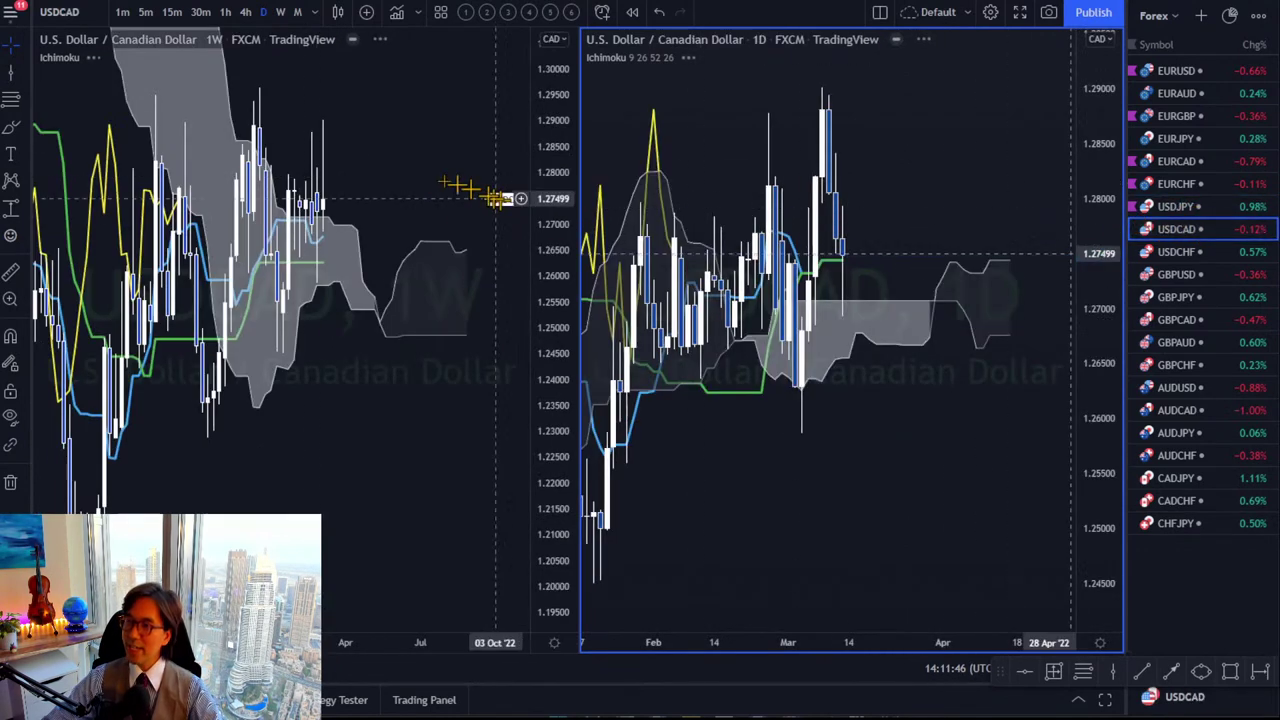
{"action": "left_click", "coordinate": [528, 177]}
{"action": "left_click_drag", "start_coordinate": [425, 233], "coordinate": [343, 271]}
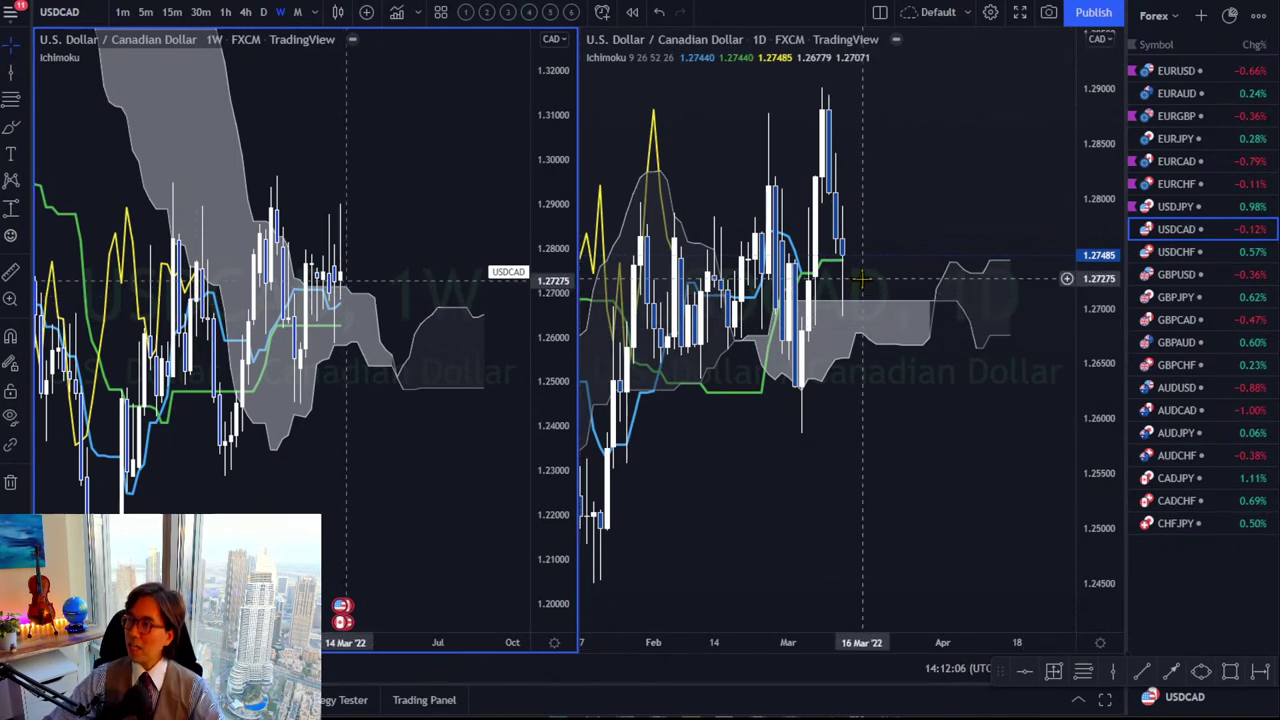
{"action": "left_click_drag", "start_coordinate": [1073, 218], "coordinate": [1082, 295]}
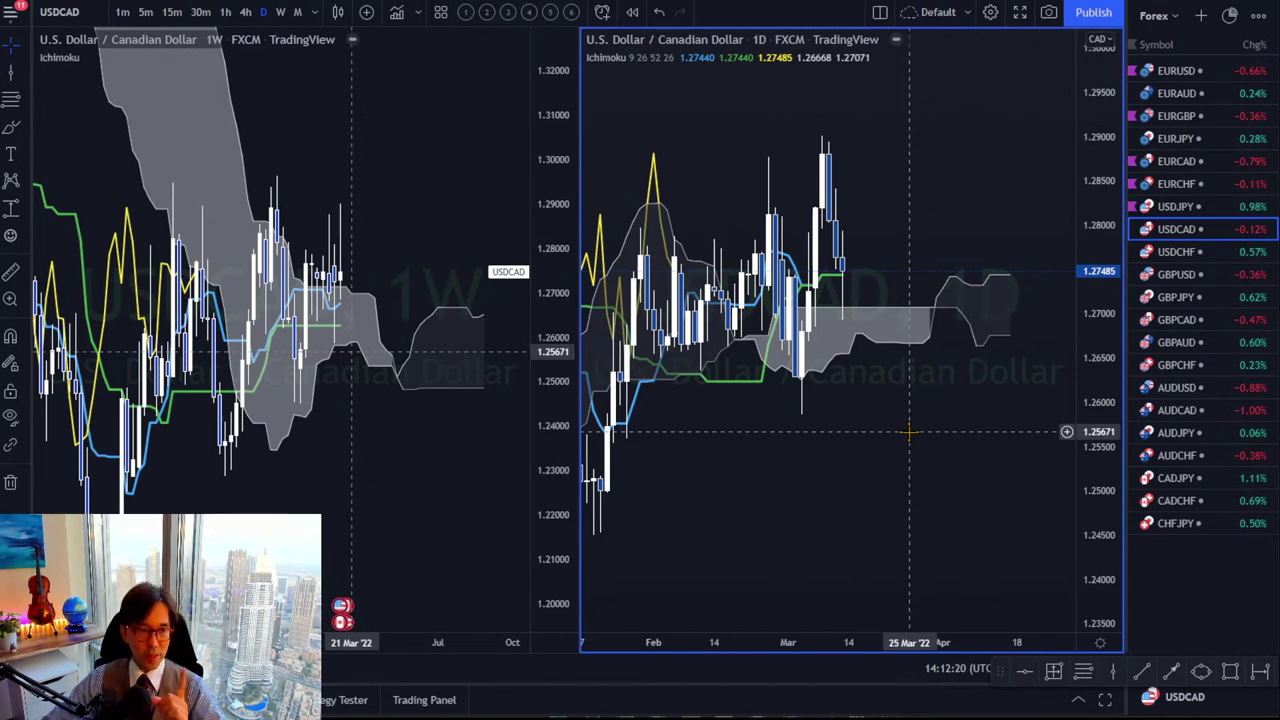
{"action": "left_click_drag", "start_coordinate": [445, 262], "coordinate": [512, 224]}
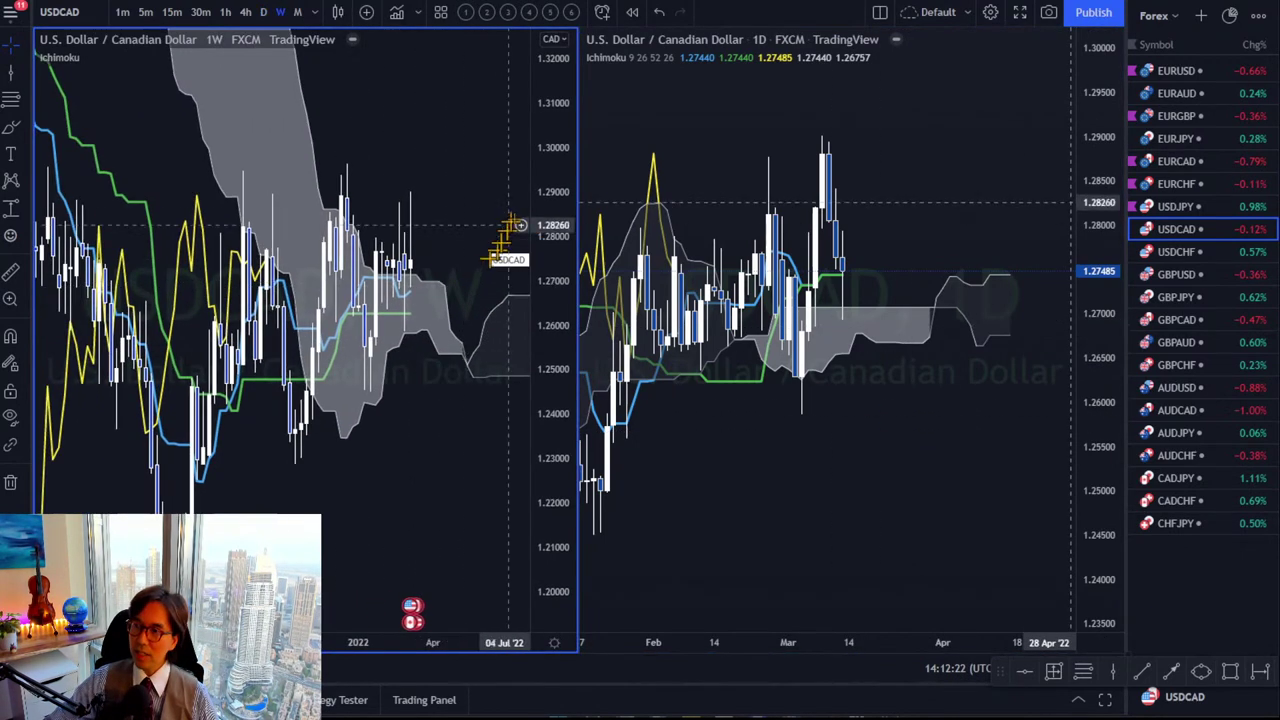
{"action": "left_click_drag", "start_coordinate": [555, 165], "coordinate": [540, 392]}
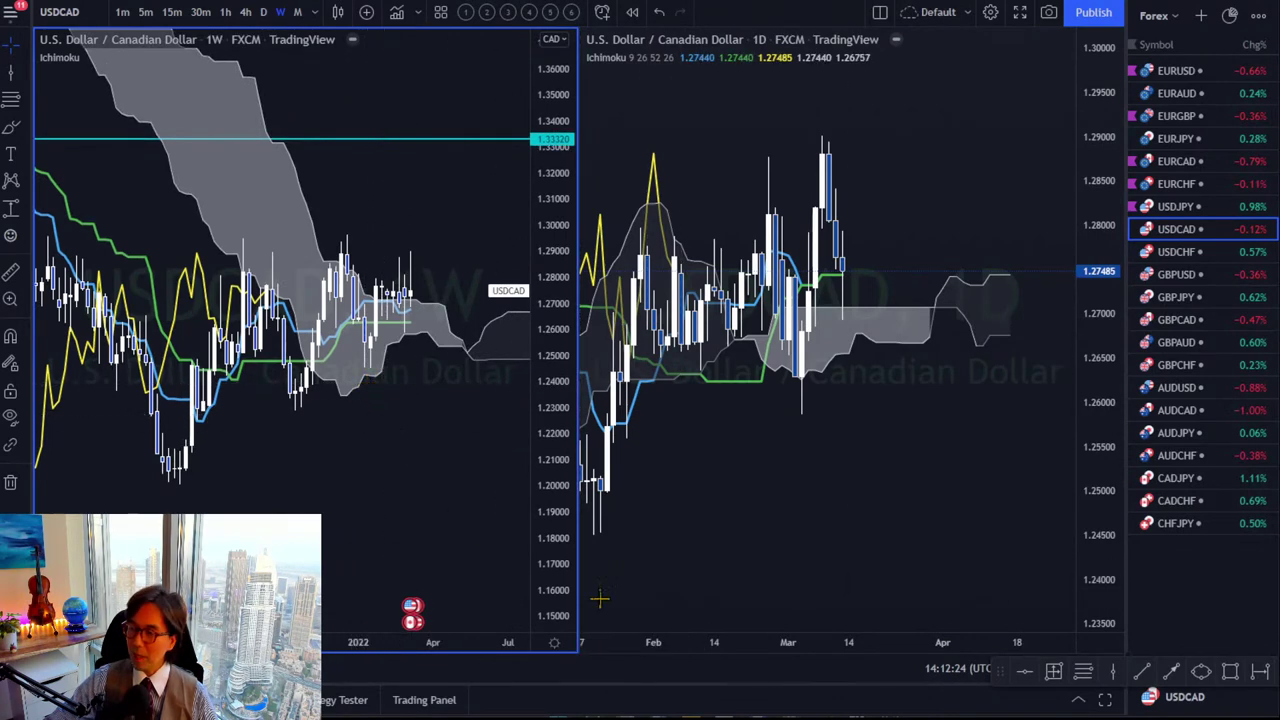
Draw a rising weekly trend line from the low and a horizontal level at 1.29026.
{"action": "left_click", "coordinate": [1141, 672]}
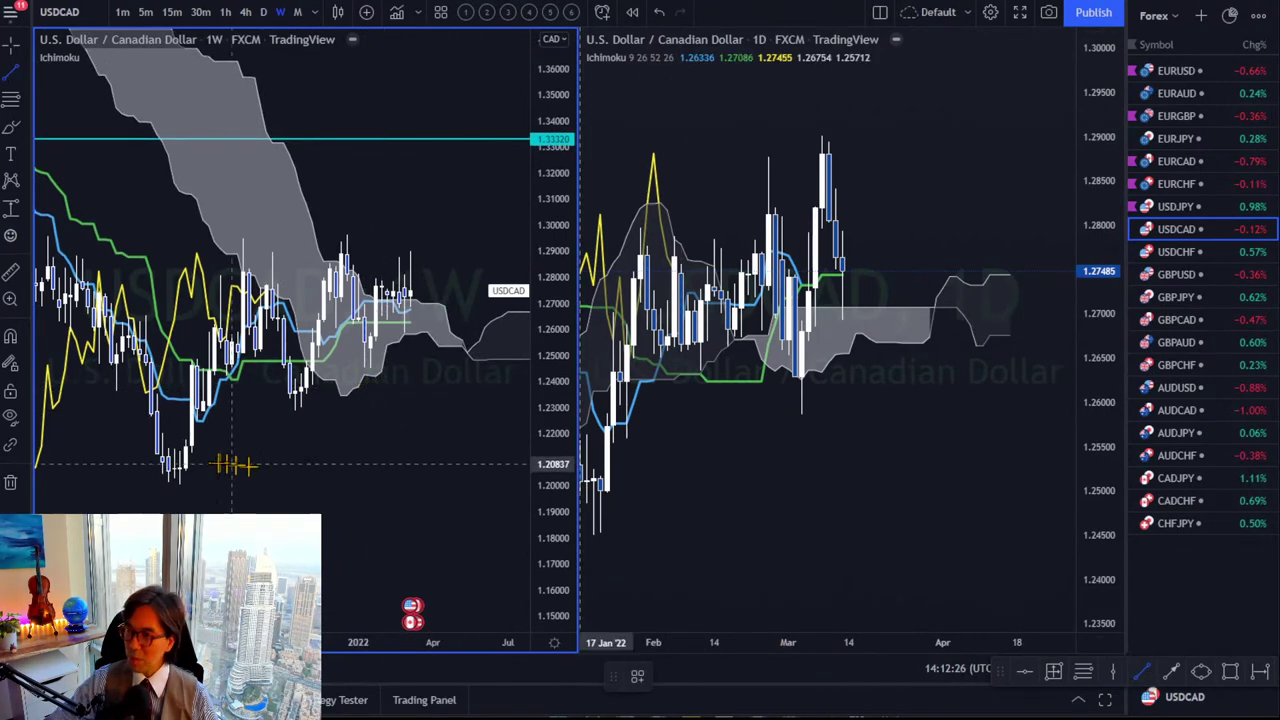
{"action": "left_click", "coordinate": [164, 502]}
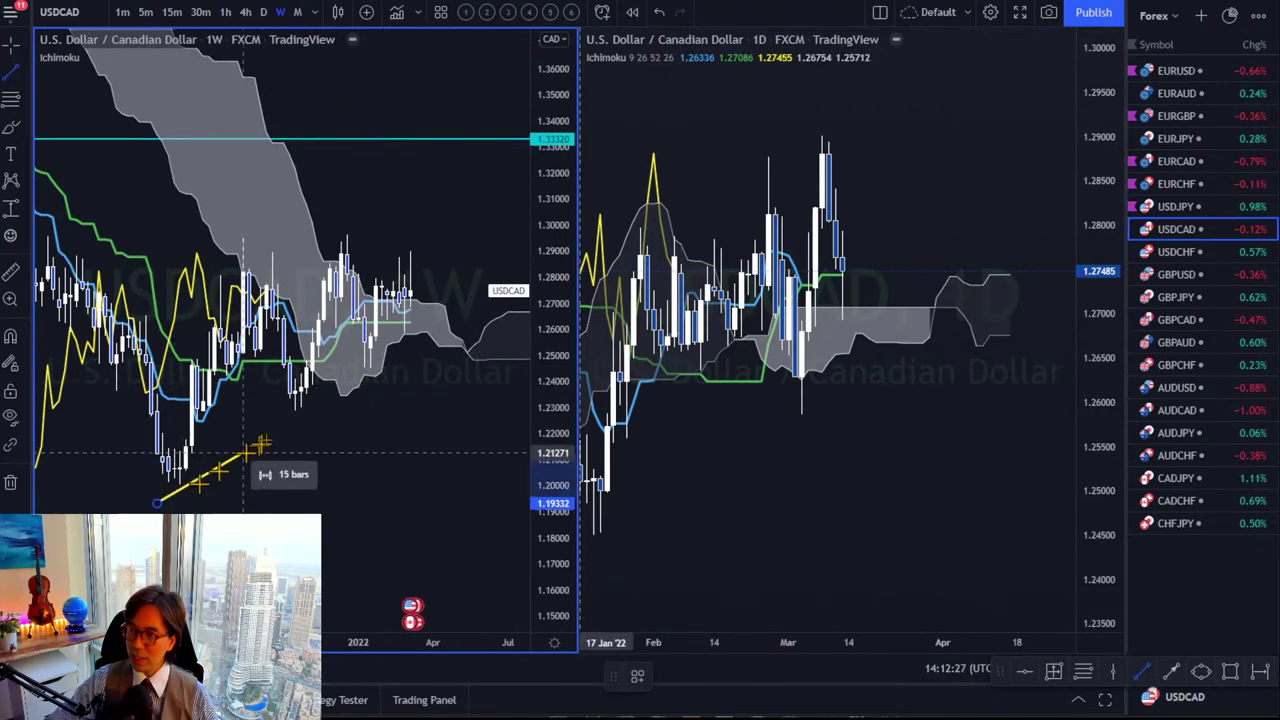
{"action": "left_click", "coordinate": [497, 290]}
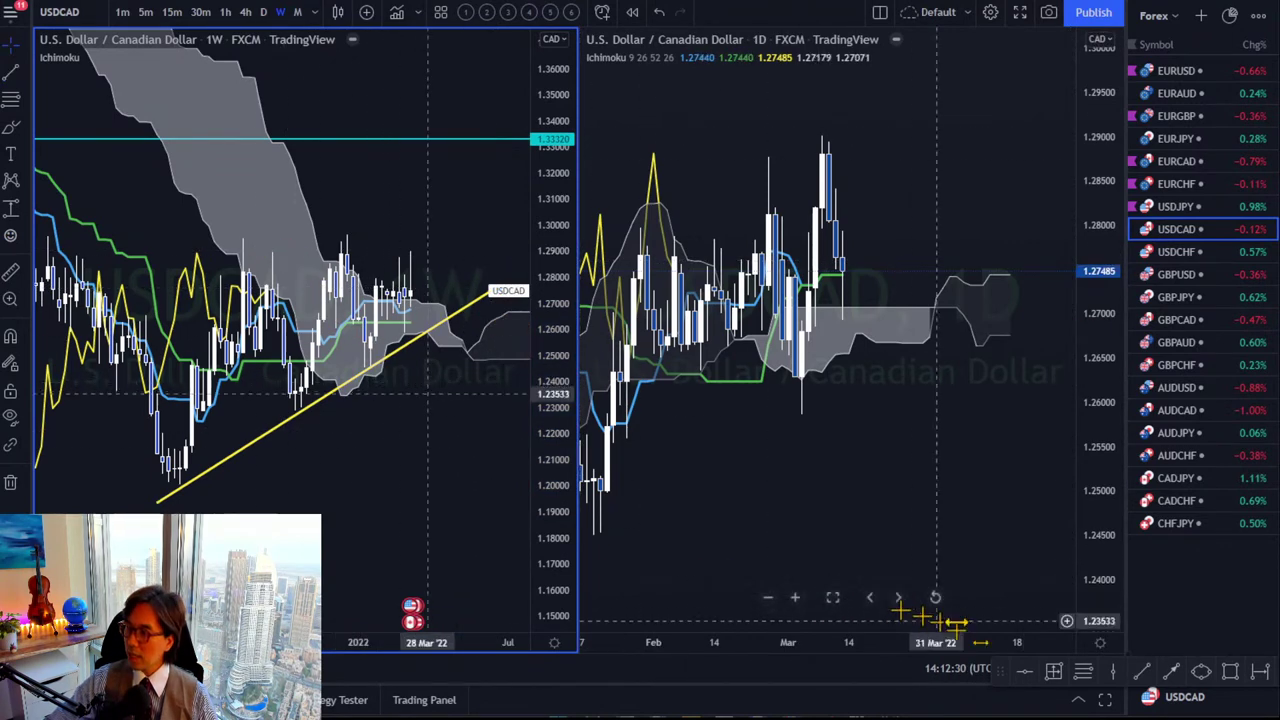
{"action": "left_click", "coordinate": [1024, 672]}
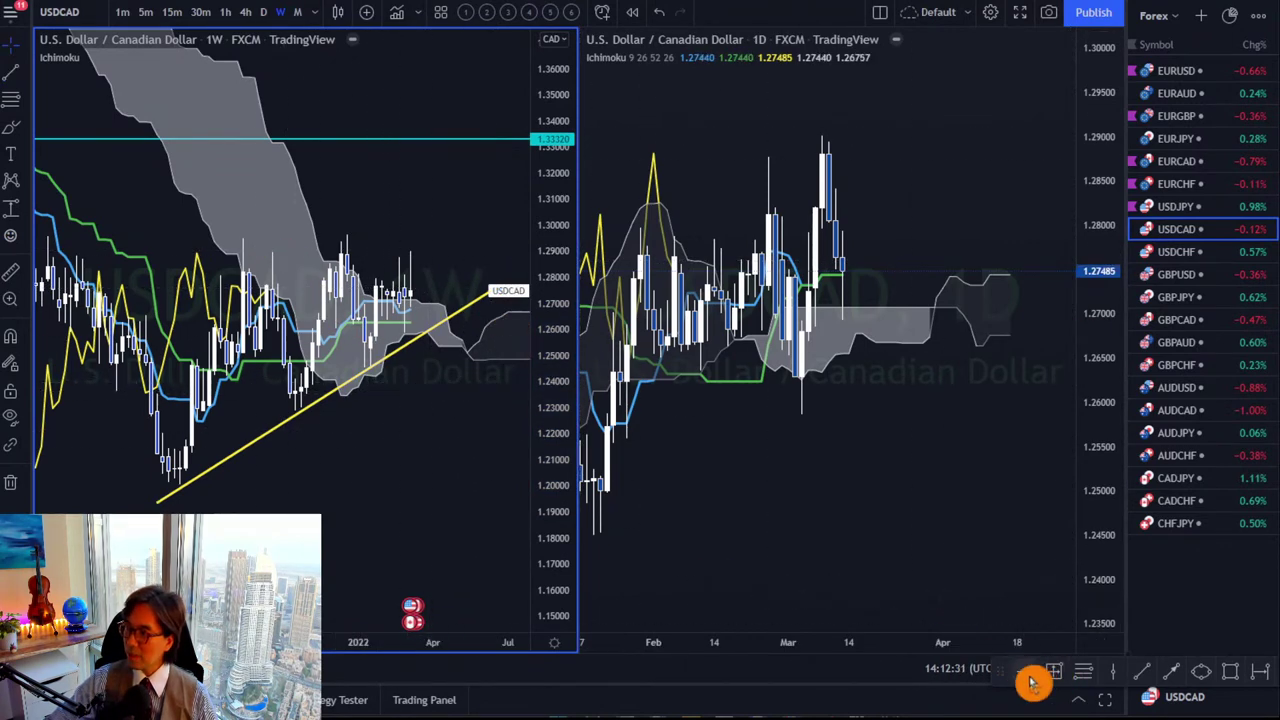
{"action": "left_click", "coordinate": [325, 250]}
Sketch red arrows down to and rising from the weekly USD/CAD trend line.
{"action": "left_click_drag", "start_coordinate": [411, 437], "coordinate": [343, 443]}
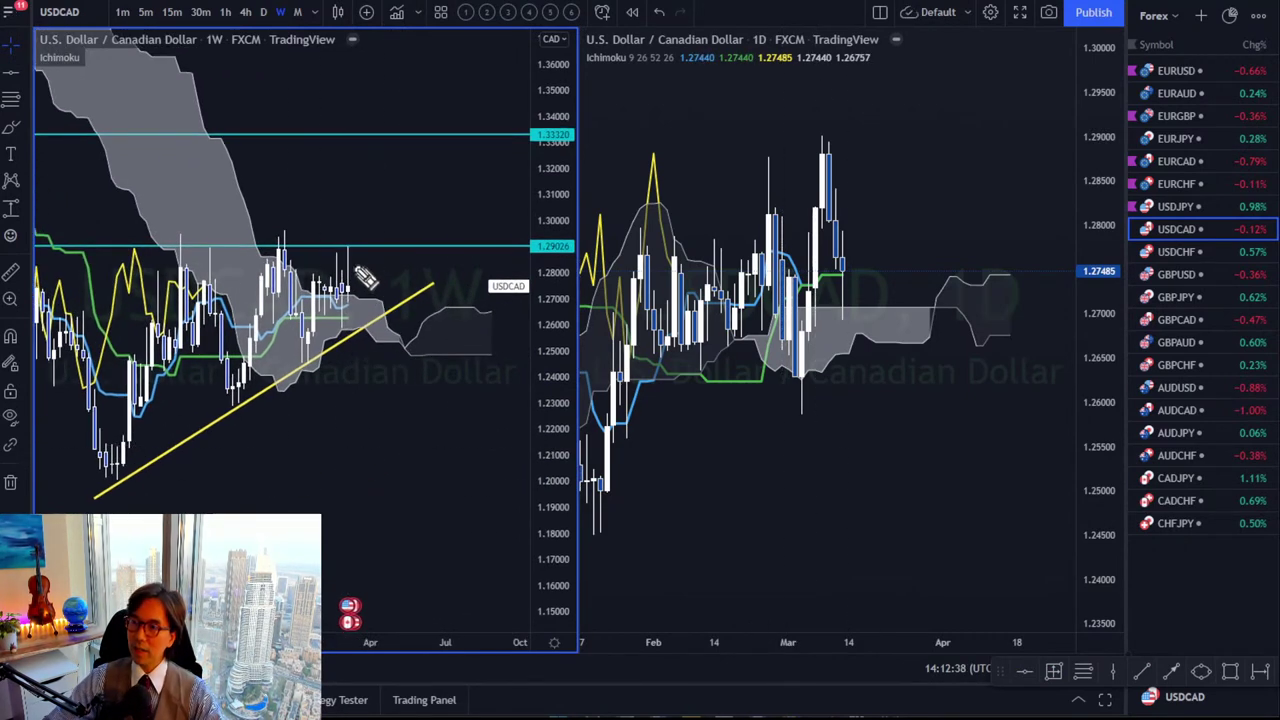
{"action": "mouse_move", "coordinate": [353, 266]}
{"action": "left_mouse_down"}
{"action": "mouse_move", "coordinate": [398, 314]}
{"action": "mouse_move", "coordinate": [446, 212]}
{"action": "mouse_move", "coordinate": [480, 226]}
{"action": "left_mouse_up"}
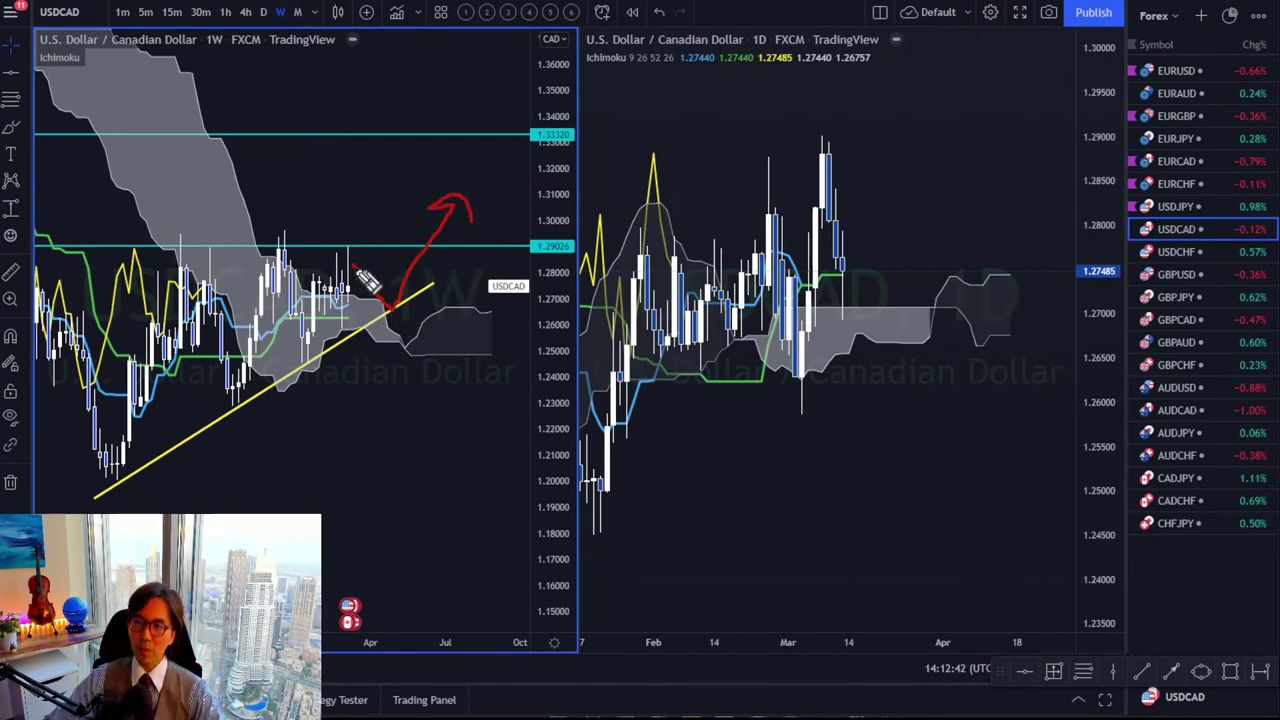
{"action": "mouse_move", "coordinate": [358, 272]}
{"action": "left_mouse_down"}
{"action": "mouse_move", "coordinate": [404, 196]}
{"action": "mouse_move", "coordinate": [370, 196]}
{"action": "mouse_move", "coordinate": [402, 222]}
{"action": "left_mouse_up"}
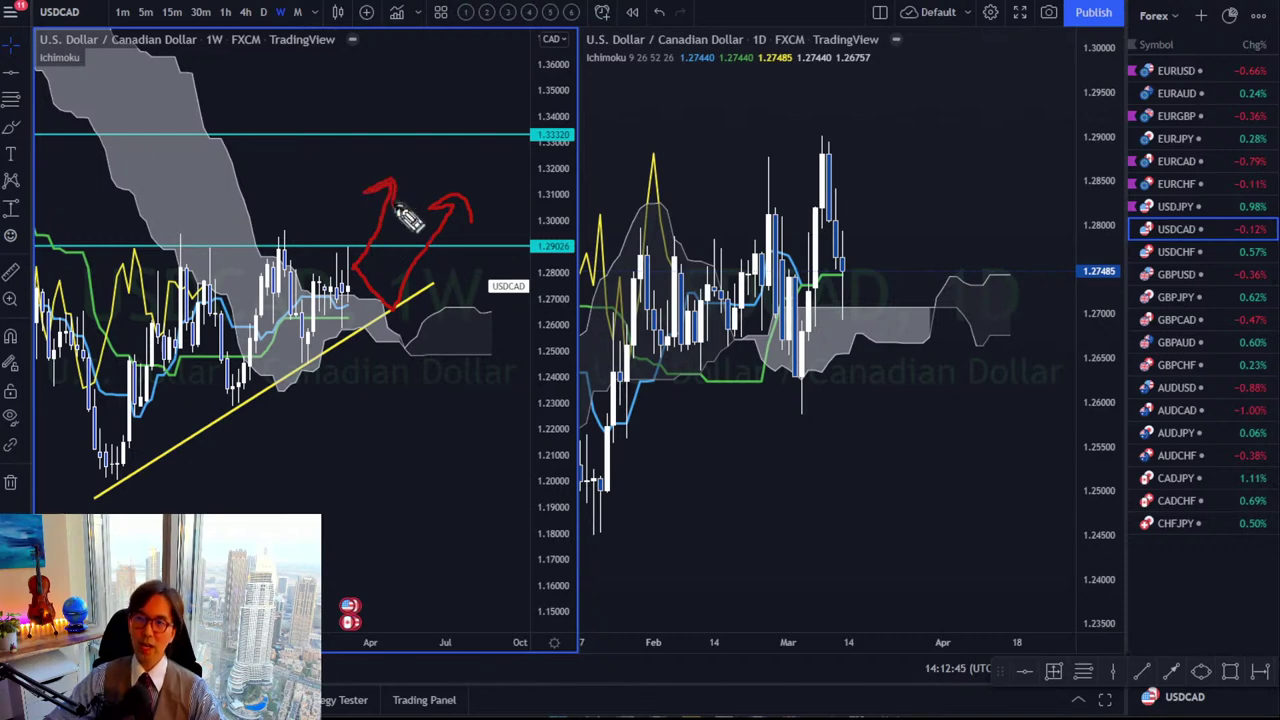
{"action": "left_click", "coordinate": [474, 316]}
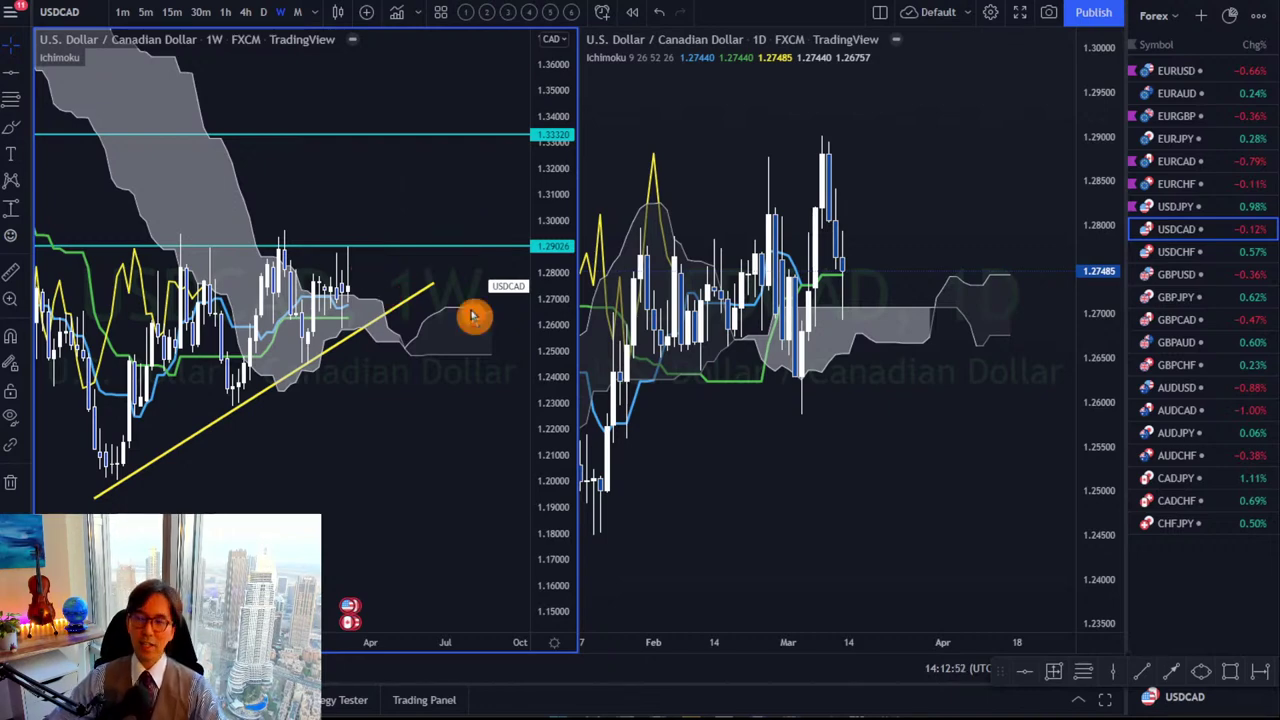
Return both panes to USD/JPY and auto-fit the daily chart's price range.
{"action": "left_click", "coordinate": [940, 195]}
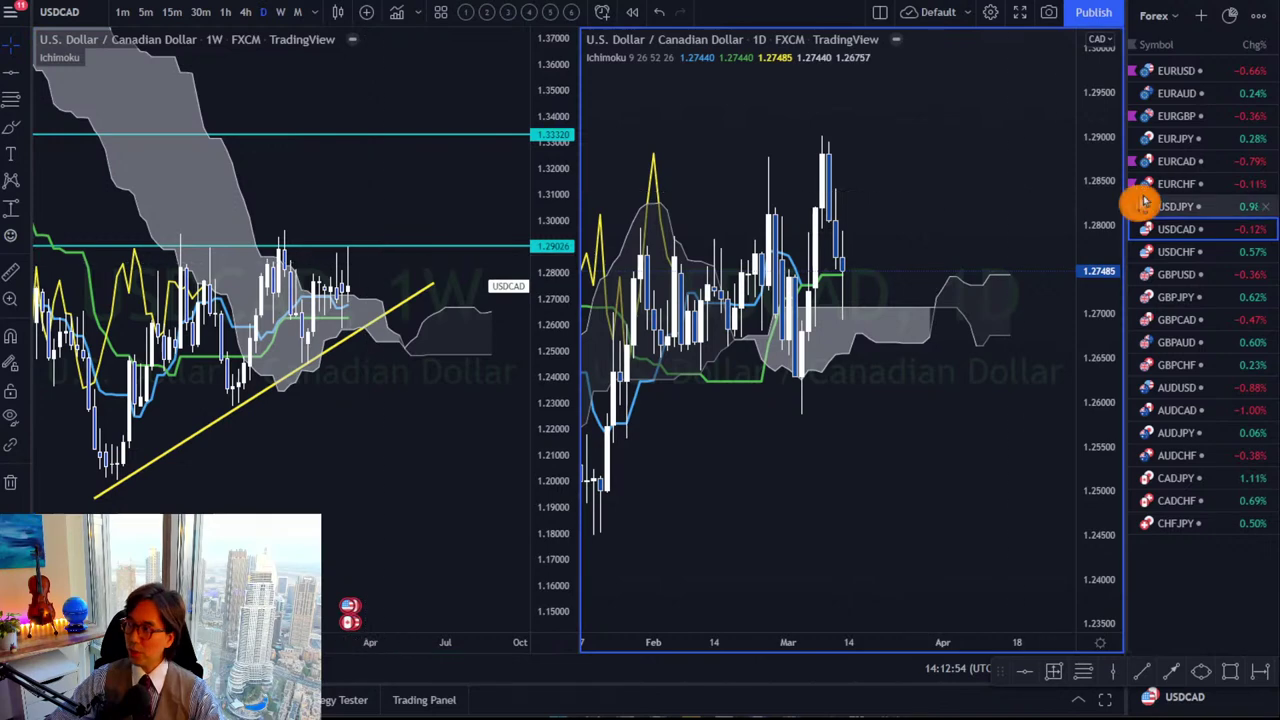
{"action": "left_click", "coordinate": [1163, 205]}
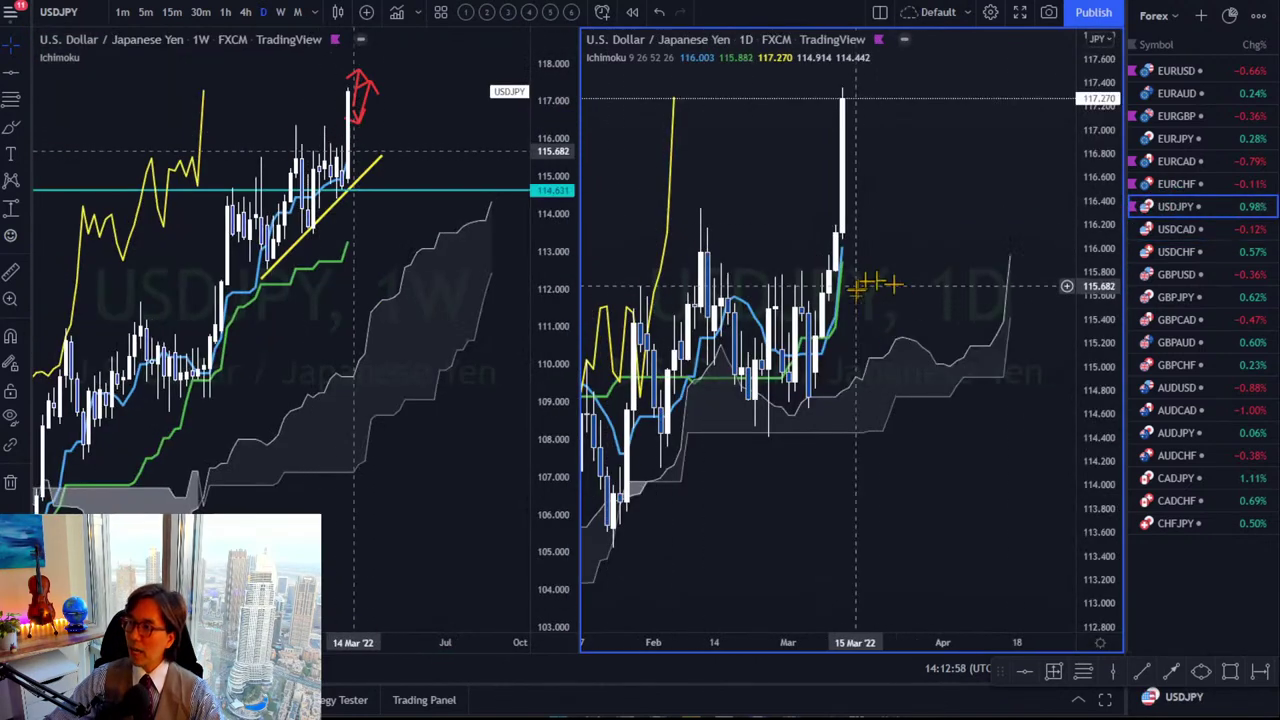
{"action": "left_click_drag", "start_coordinate": [808, 465], "coordinate": [894, 407]}
{"action": "double_click", "coordinate": [1100, 430]}
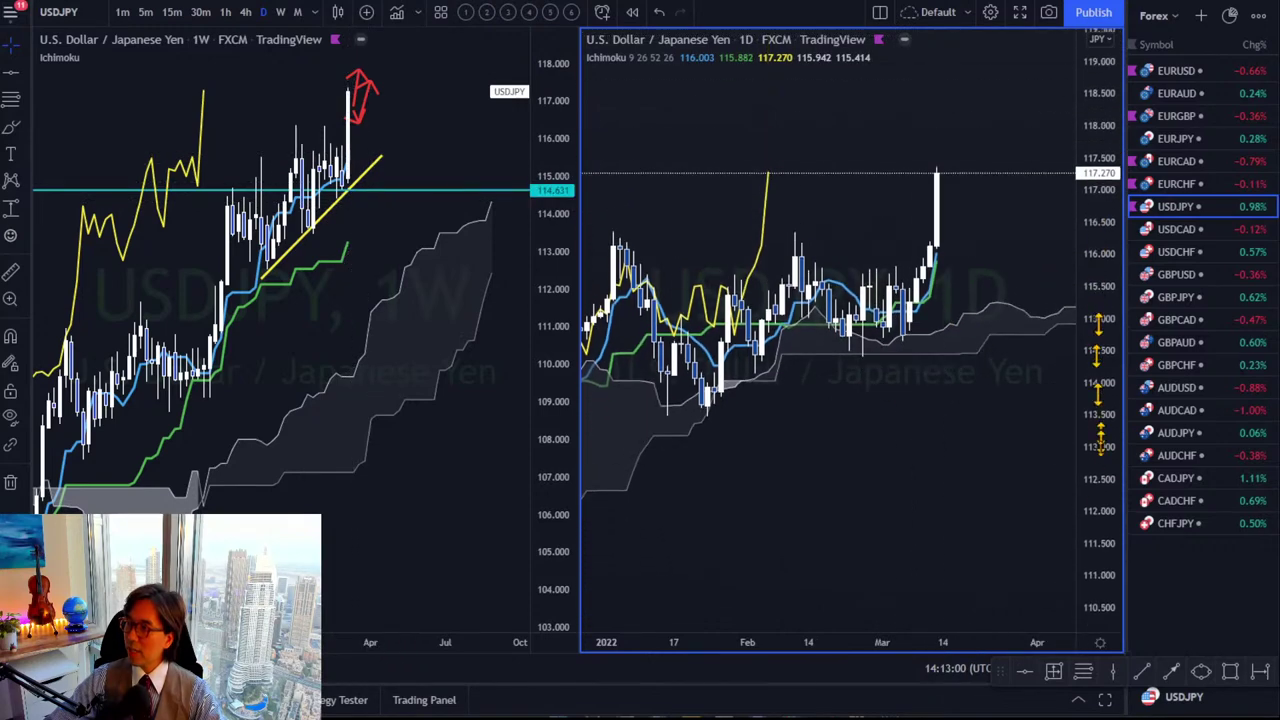
{"action": "scroll", "coordinate": [880, 560], "scroll_direction": "down", "scroll_amount": 5}
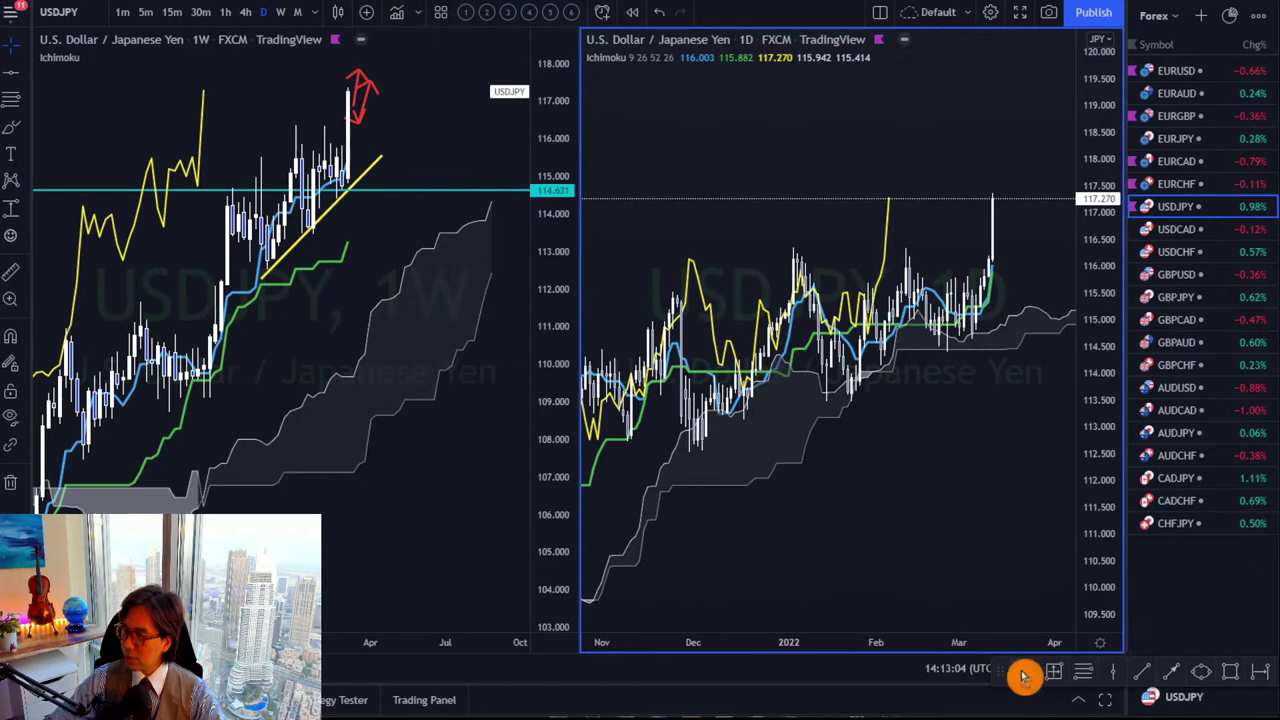
Draw a rising daily trend line from the November low and a level at 116.265.
{"action": "left_click", "coordinate": [1143, 668]}
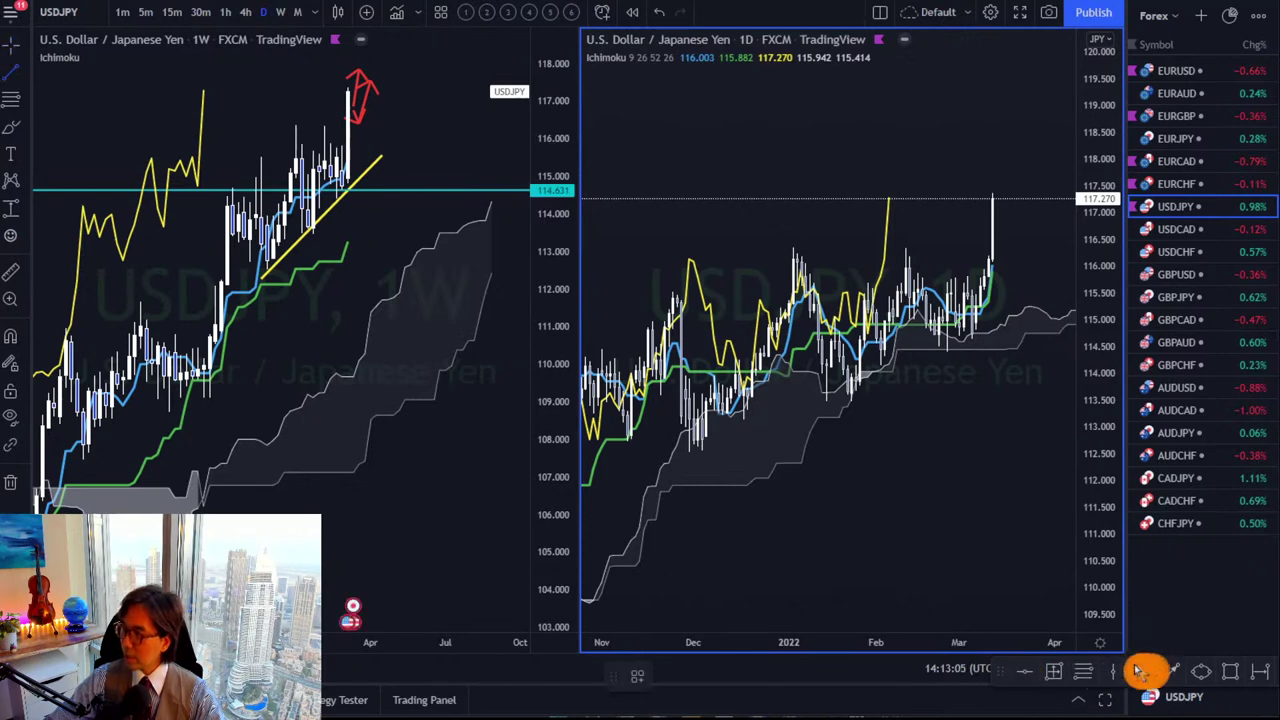
{"action": "left_click", "coordinate": [665, 462]}
{"action": "left_click", "coordinate": [1042, 316]}
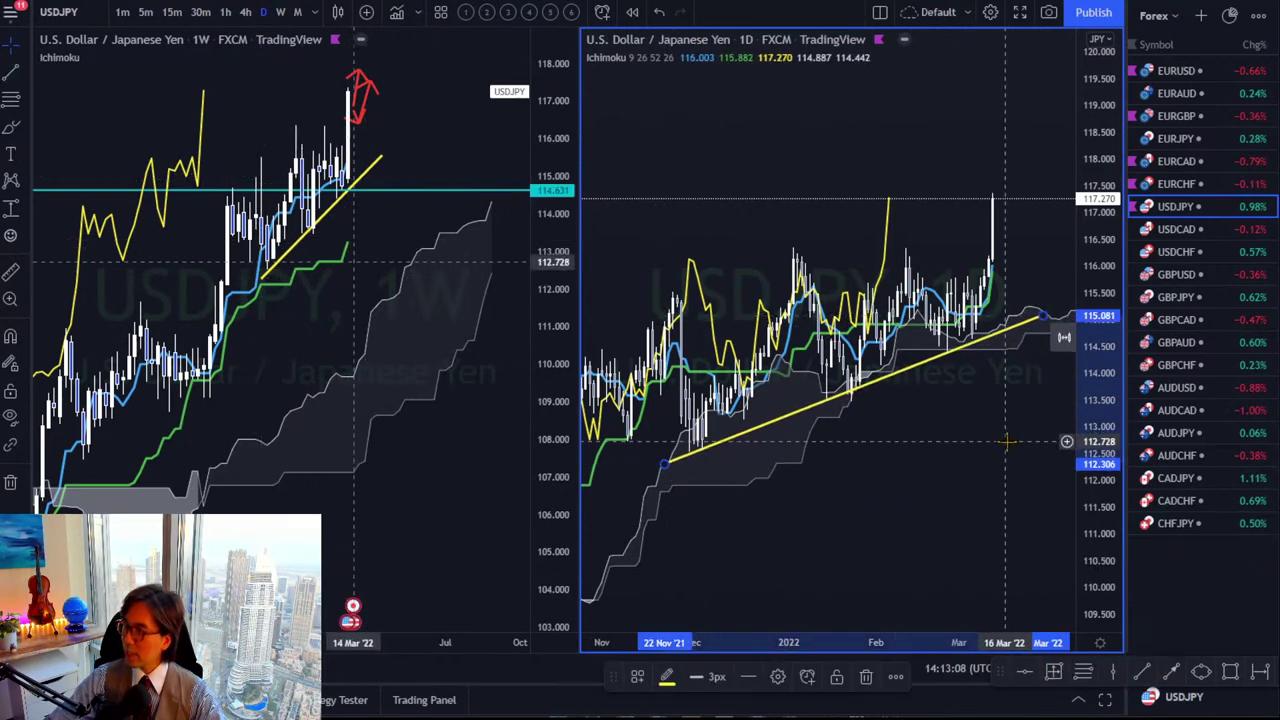
{"action": "left_click", "coordinate": [1025, 671]}
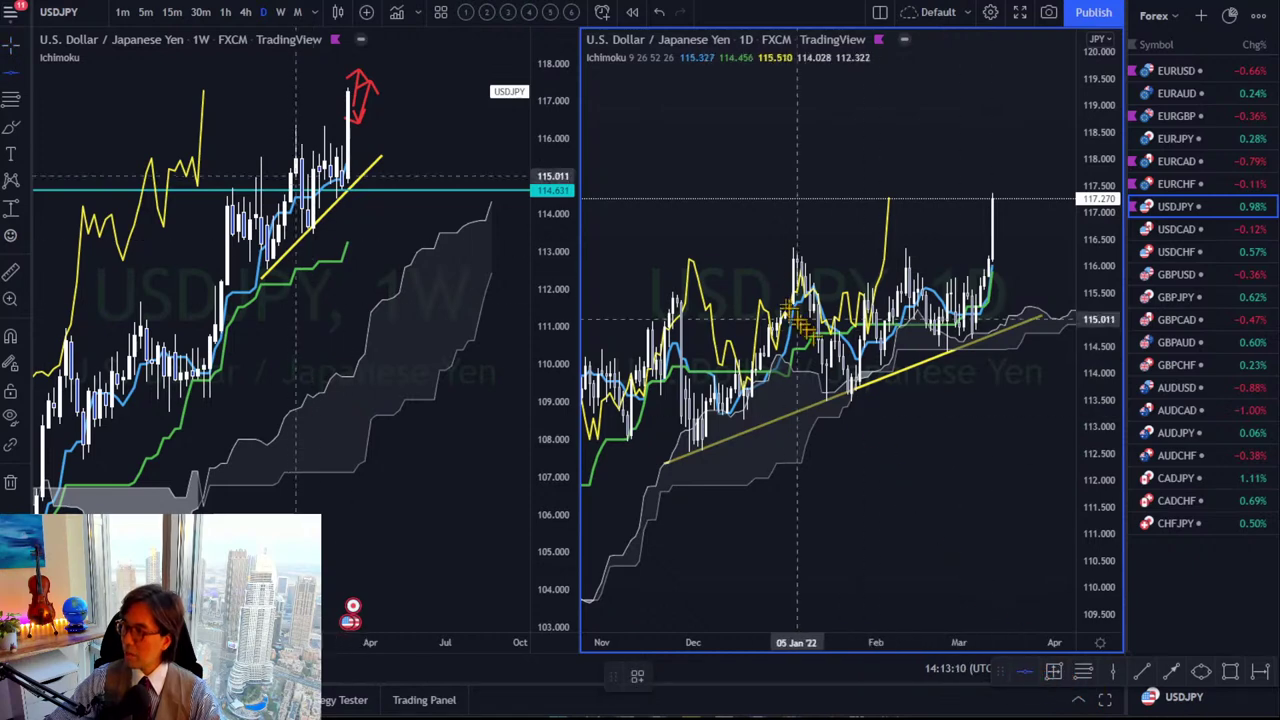
{"action": "left_click", "coordinate": [757, 256]}
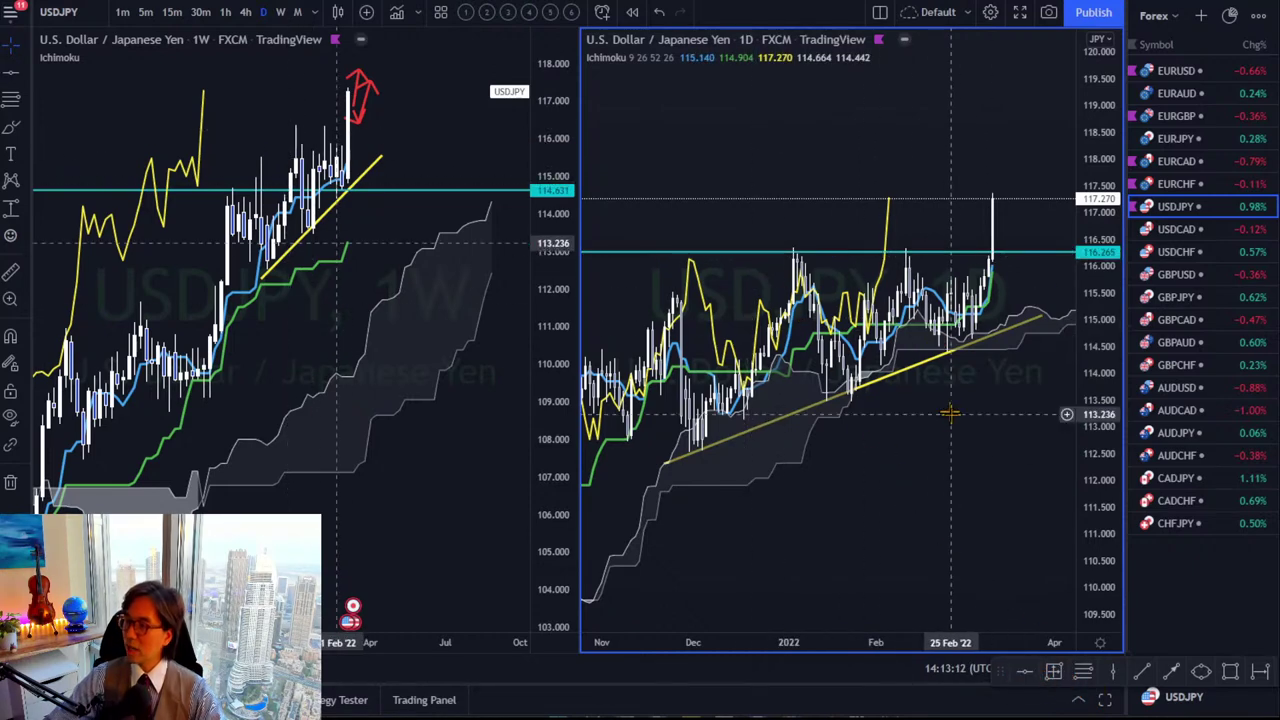
{"action": "left_click_drag", "start_coordinate": [871, 414], "coordinate": [770, 495]}
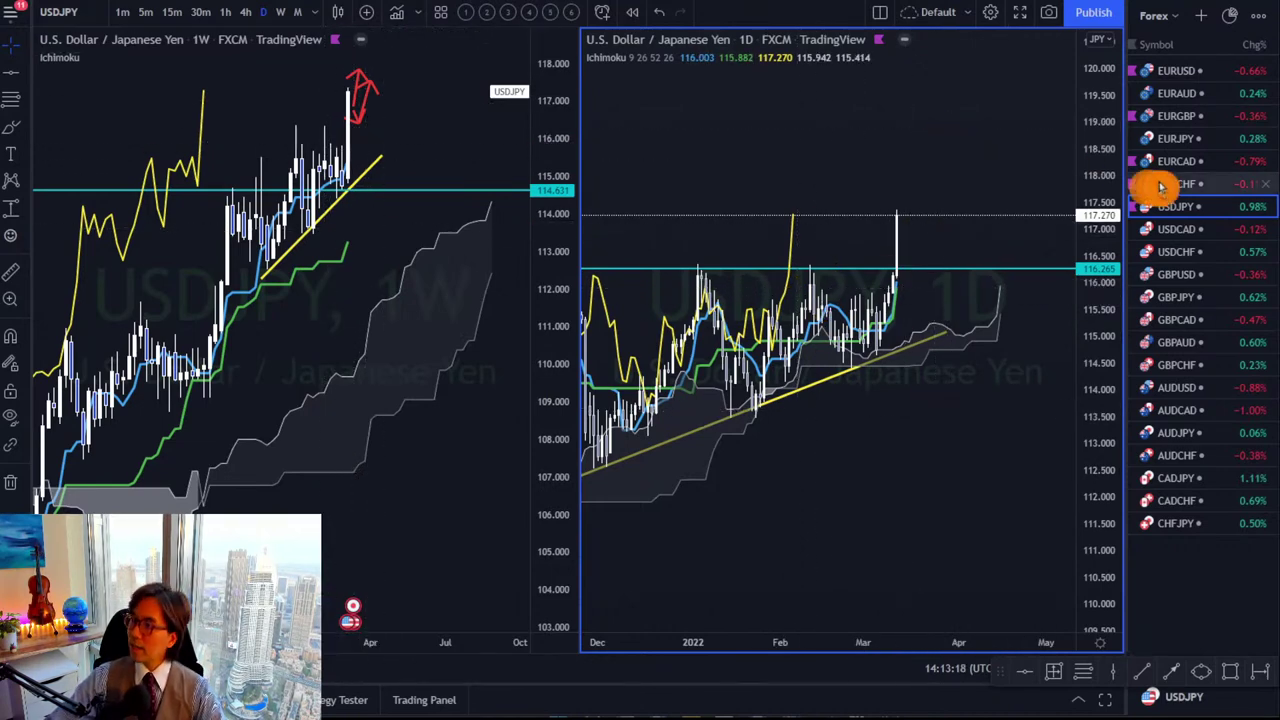
Switch both panes to USD/CAD and rescale the daily chart to show more history.
{"action": "left_click", "coordinate": [1184, 231]}
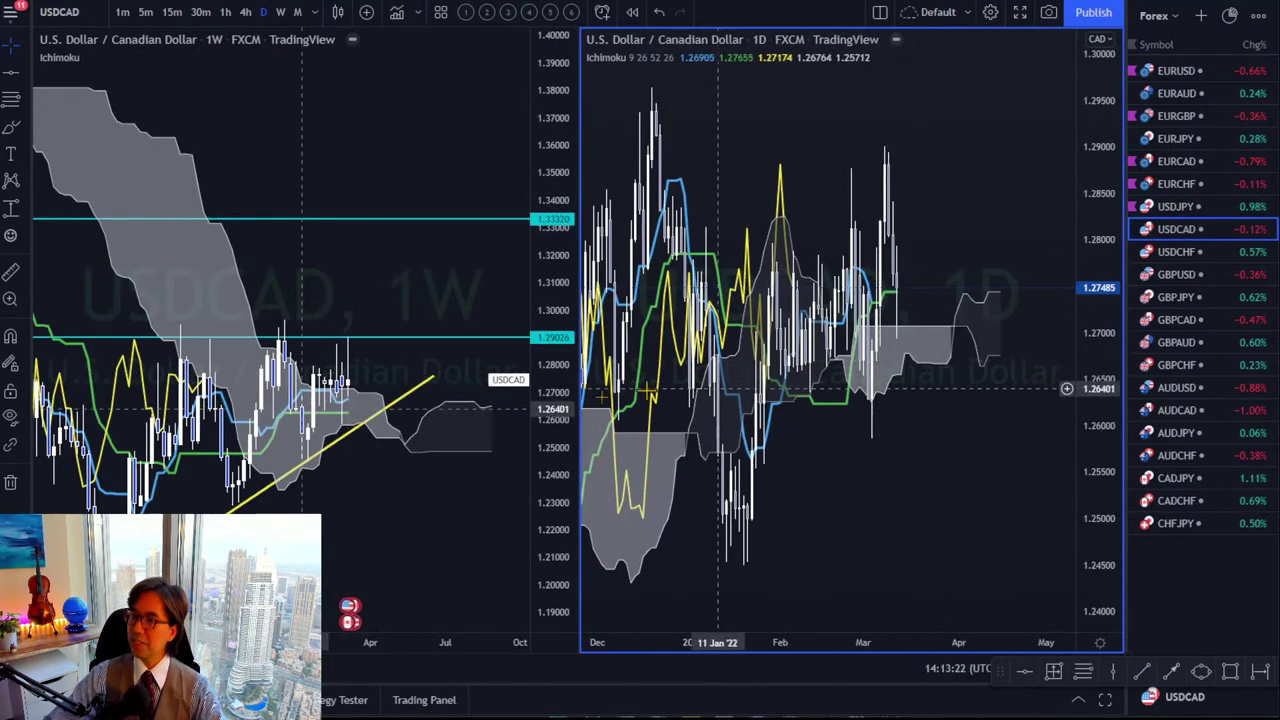
{"action": "left_click_drag", "start_coordinate": [340, 495], "coordinate": [383, 420]}
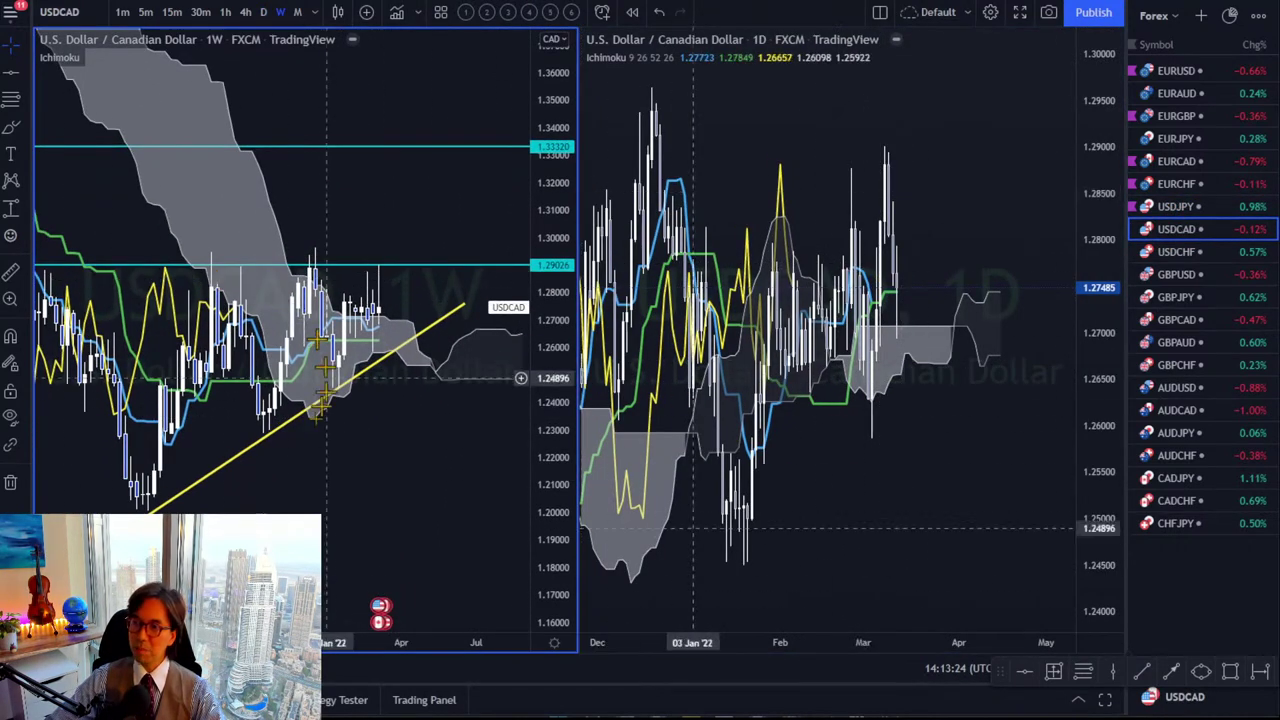
{"action": "left_click", "coordinate": [1094, 105]}
{"action": "left_click_drag", "start_coordinate": [1094, 105], "coordinate": [1094, 451]}
{"action": "left_click_drag", "start_coordinate": [686, 642], "coordinate": [943, 597]}
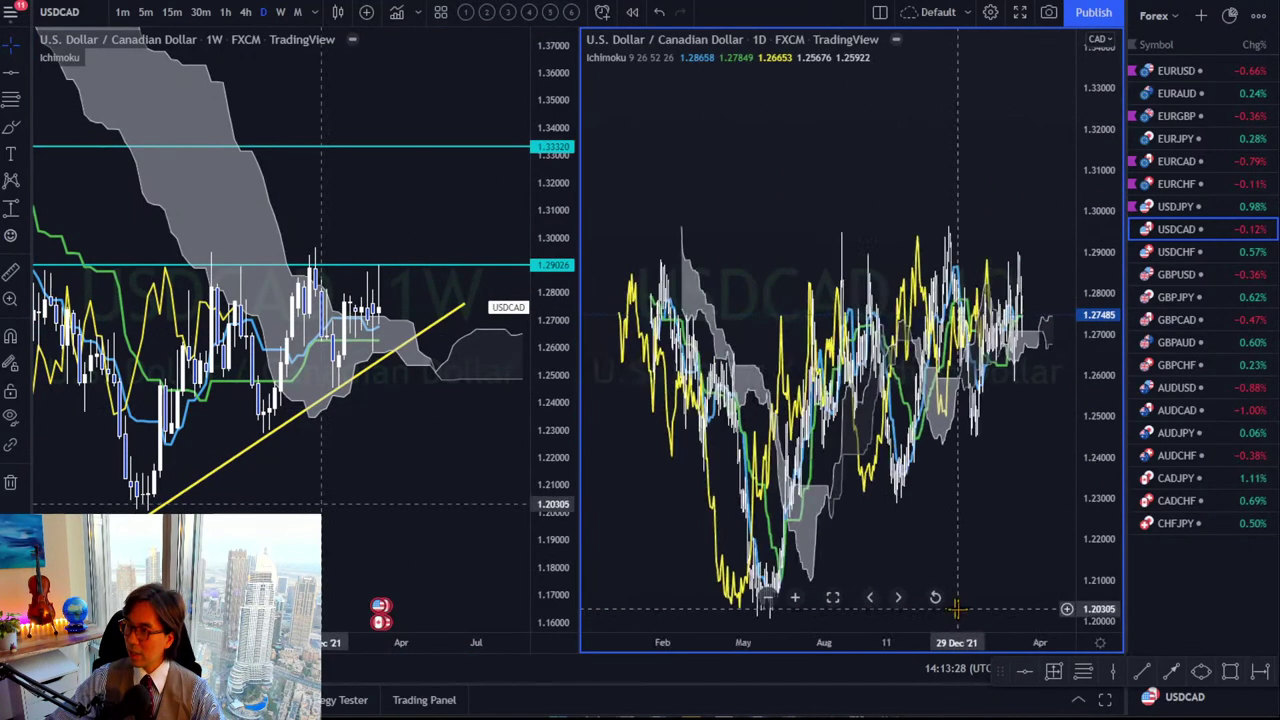
{"action": "left_click_drag", "start_coordinate": [1110, 230], "coordinate": [1106, 400]}
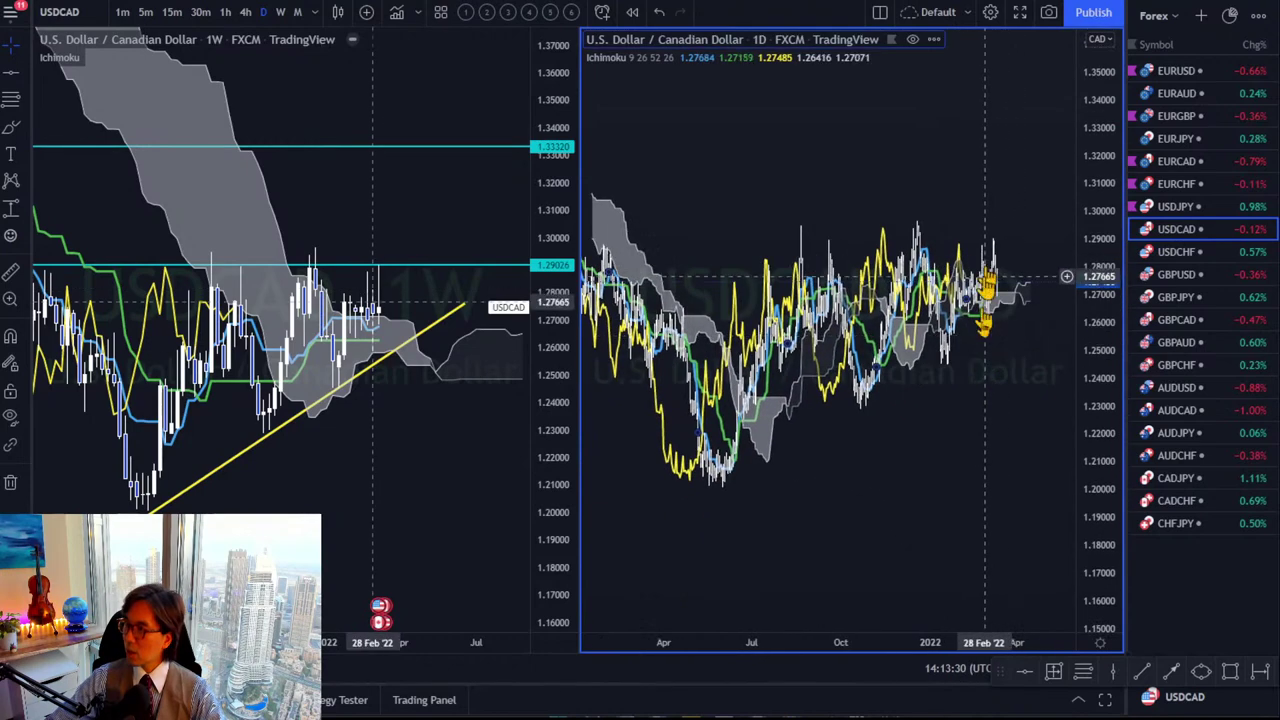
Add a daily level at 1.29237 and a rising trend line from the April 2021 low.
{"action": "left_click", "coordinate": [827, 232]}
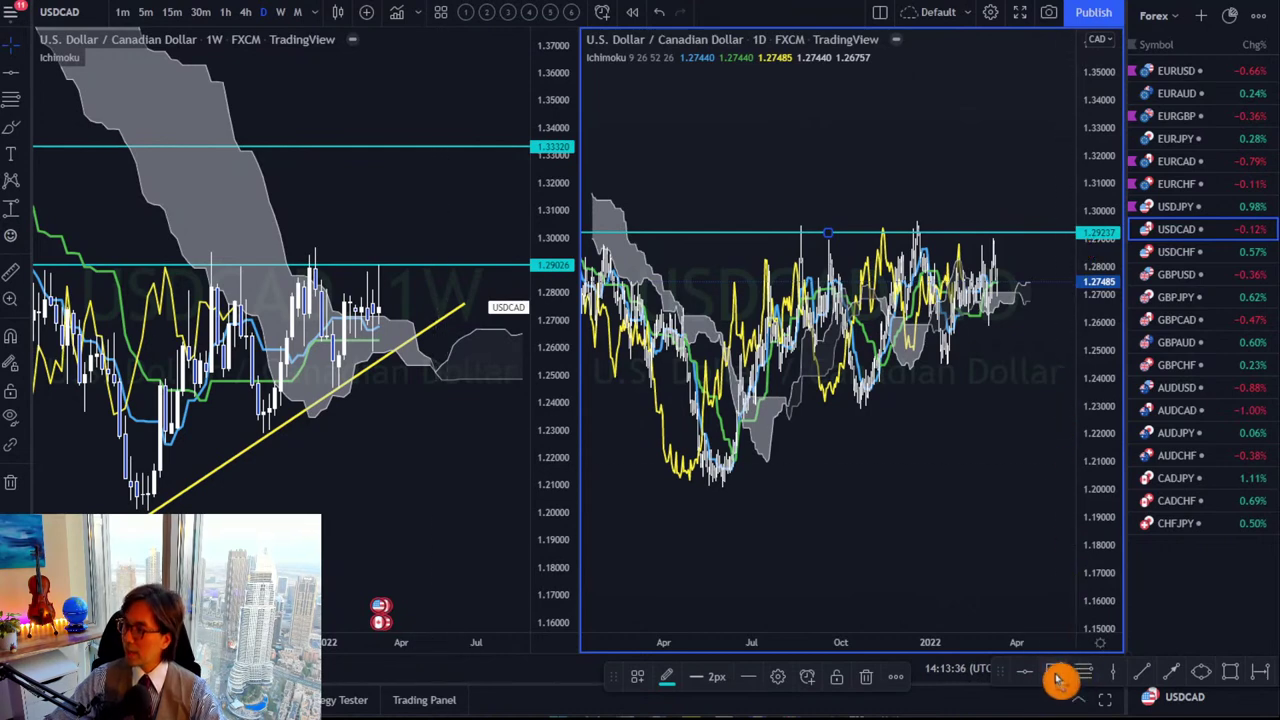
{"action": "left_click", "coordinate": [1005, 612]}
{"action": "left_click", "coordinate": [692, 508]}
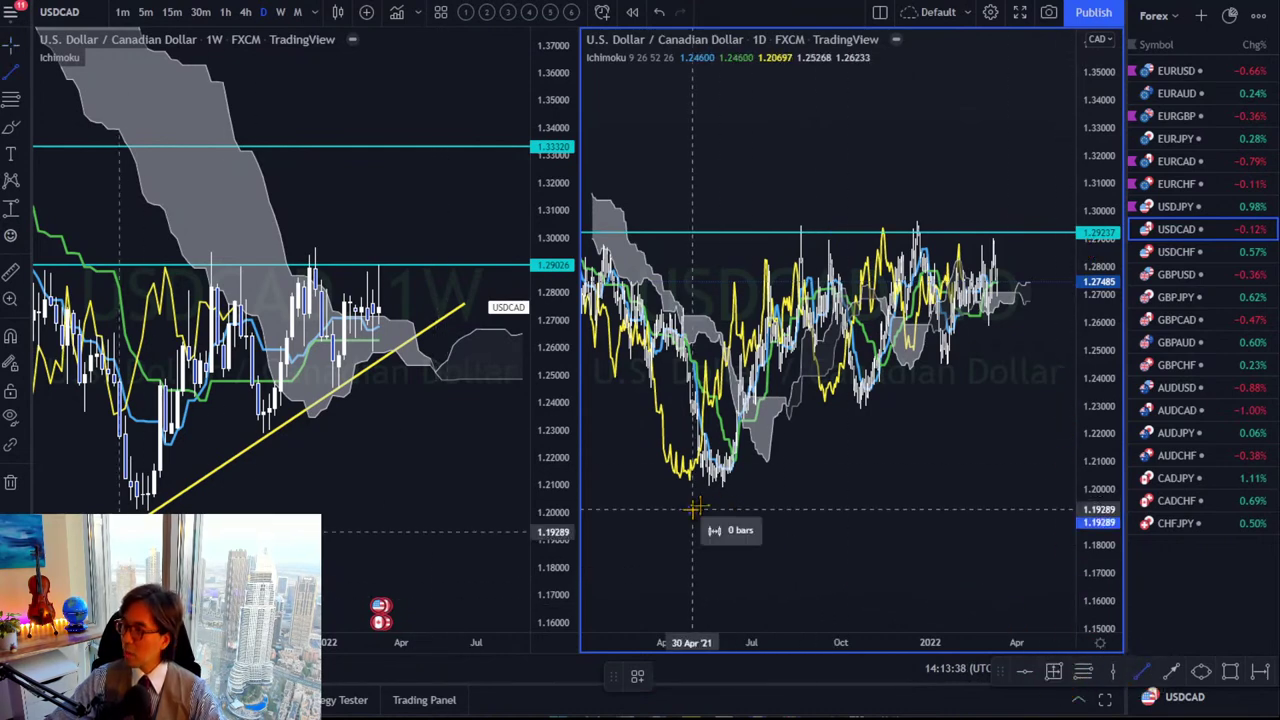
{"action": "left_click", "coordinate": [1076, 287]}
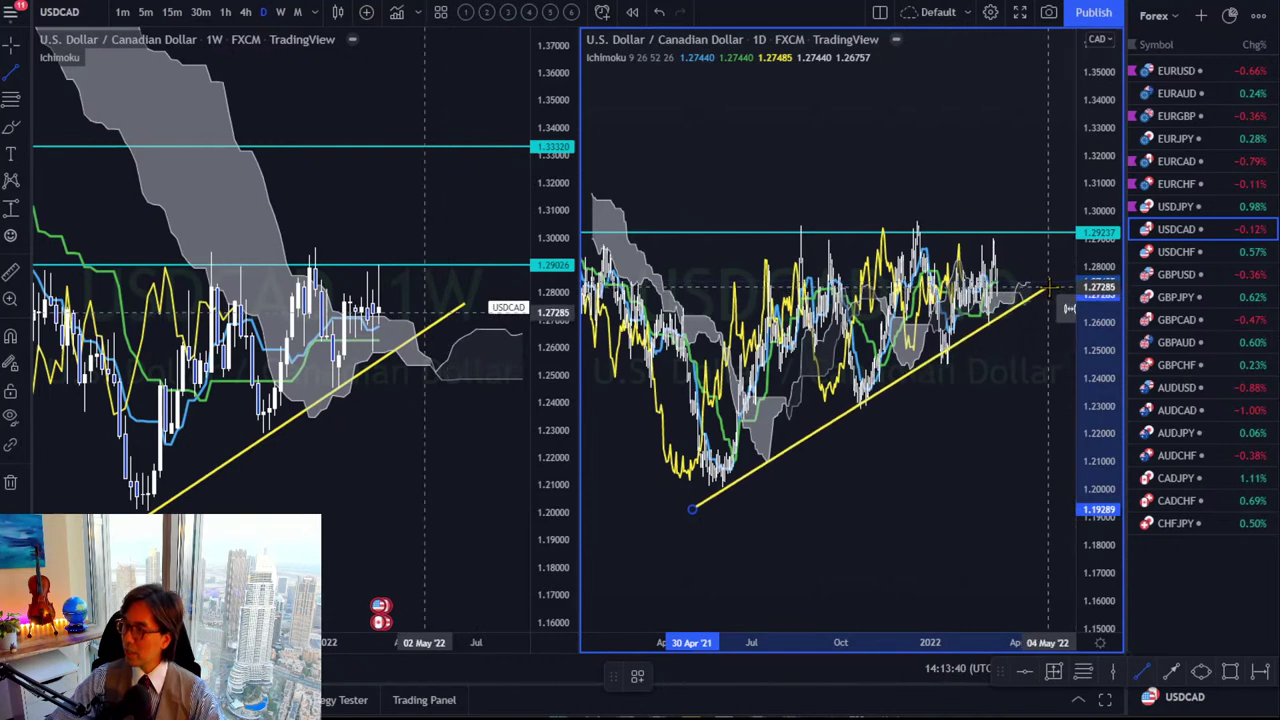
{"action": "left_click", "coordinate": [1046, 288]}
{"action": "left_click", "coordinate": [945, 483]}
{"action": "left_click_drag", "start_coordinate": [913, 488], "coordinate": [794, 514]}
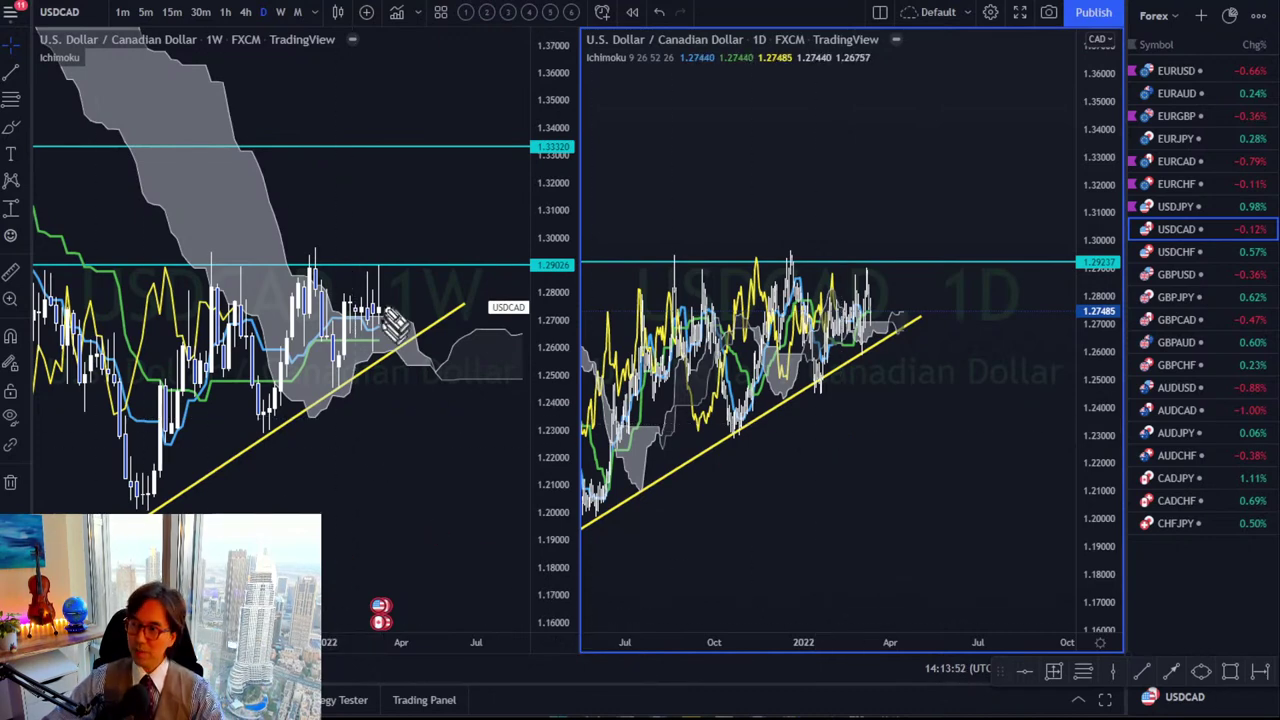
{"action": "left_click_drag", "start_coordinate": [402, 330], "coordinate": [388, 338]}
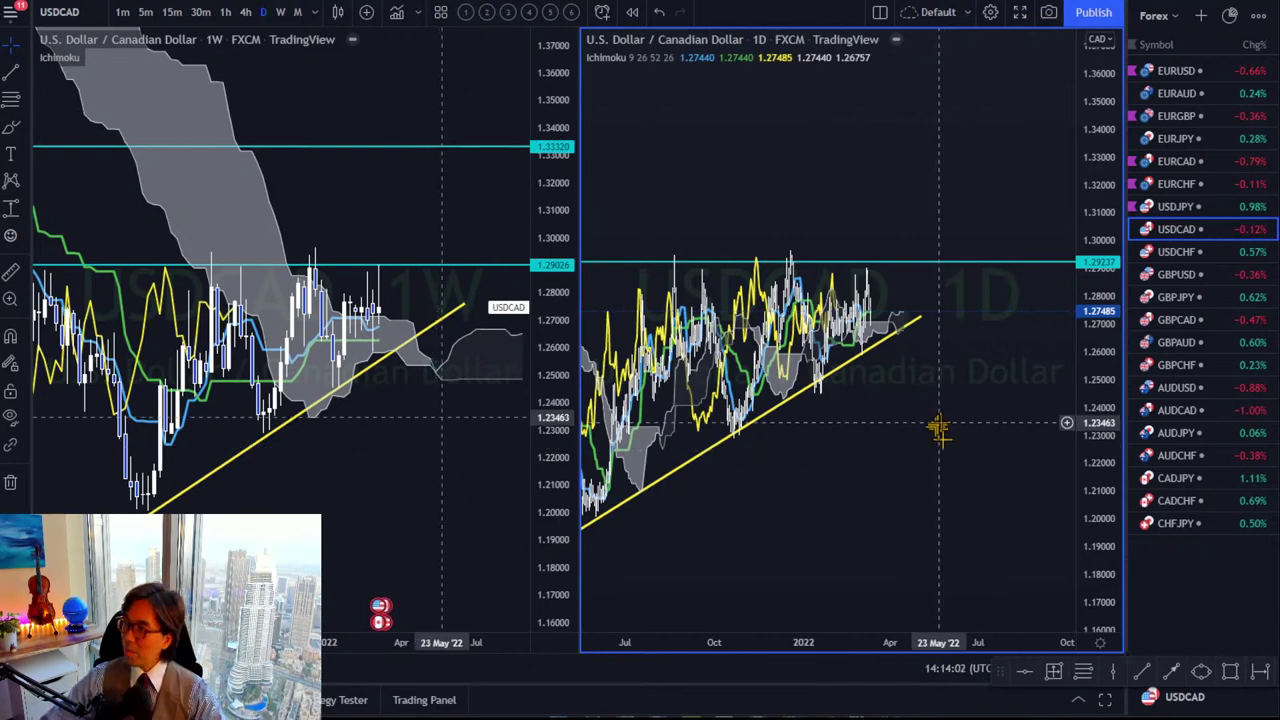
Load USDCHF and compress the weekly scale to show older candles and cloud.
{"action": "left_click", "coordinate": [1180, 255]}
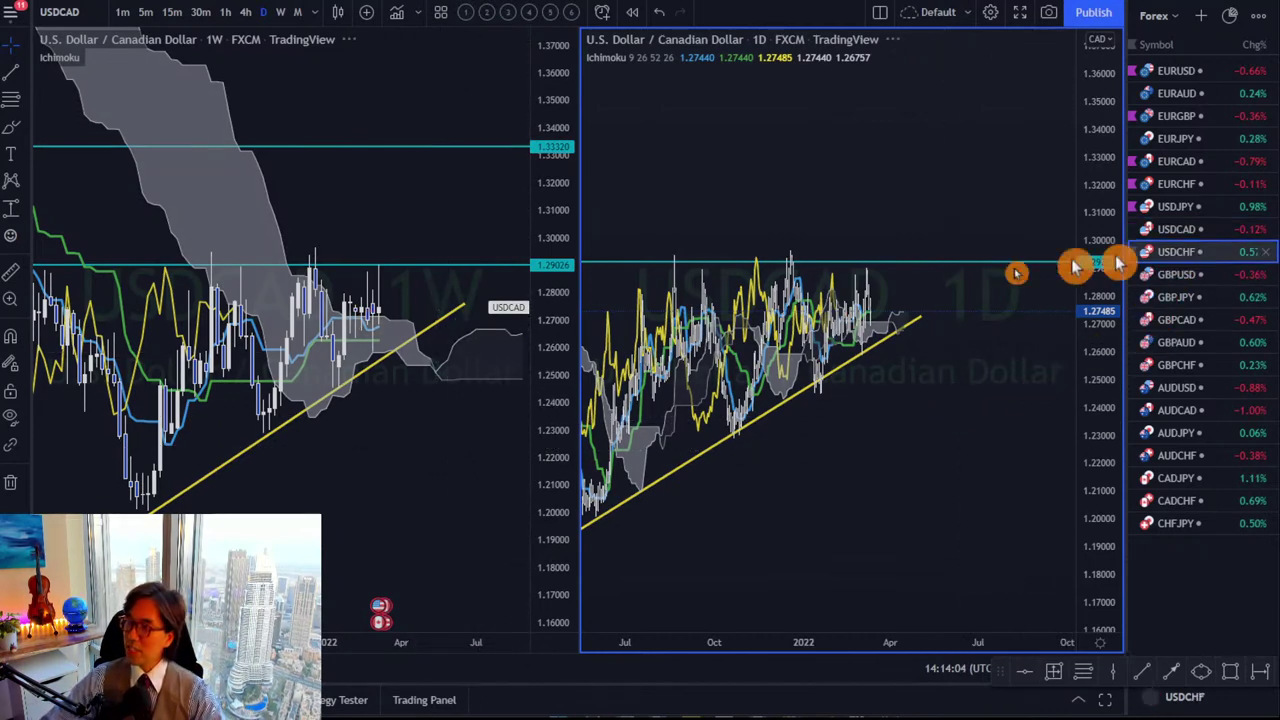
{"action": "left_click_drag", "start_coordinate": [533, 97], "coordinate": [523, 357]}
{"action": "left_click_drag", "start_coordinate": [206, 438], "coordinate": [177, 446]}
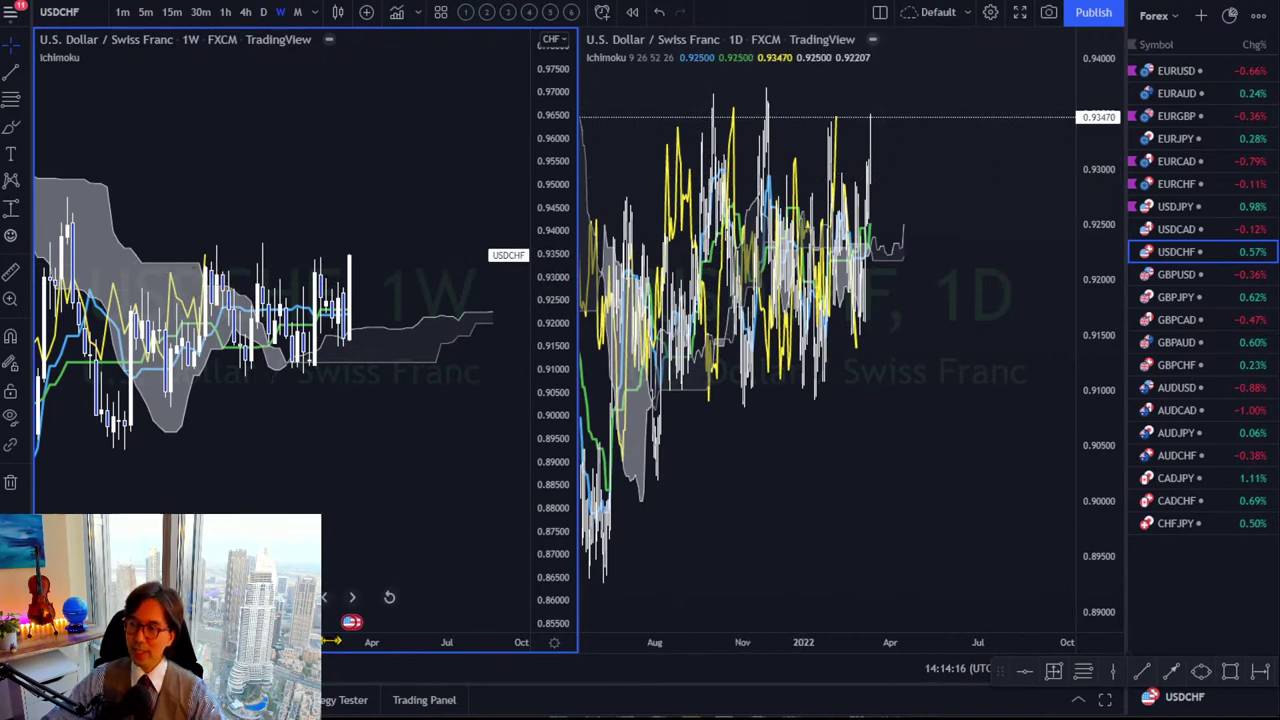
{"action": "scroll", "coordinate": [264, 560], "scroll_direction": "up", "scroll_amount": 2}
{"action": "left_click_drag", "start_coordinate": [264, 560], "coordinate": [400, 497]}
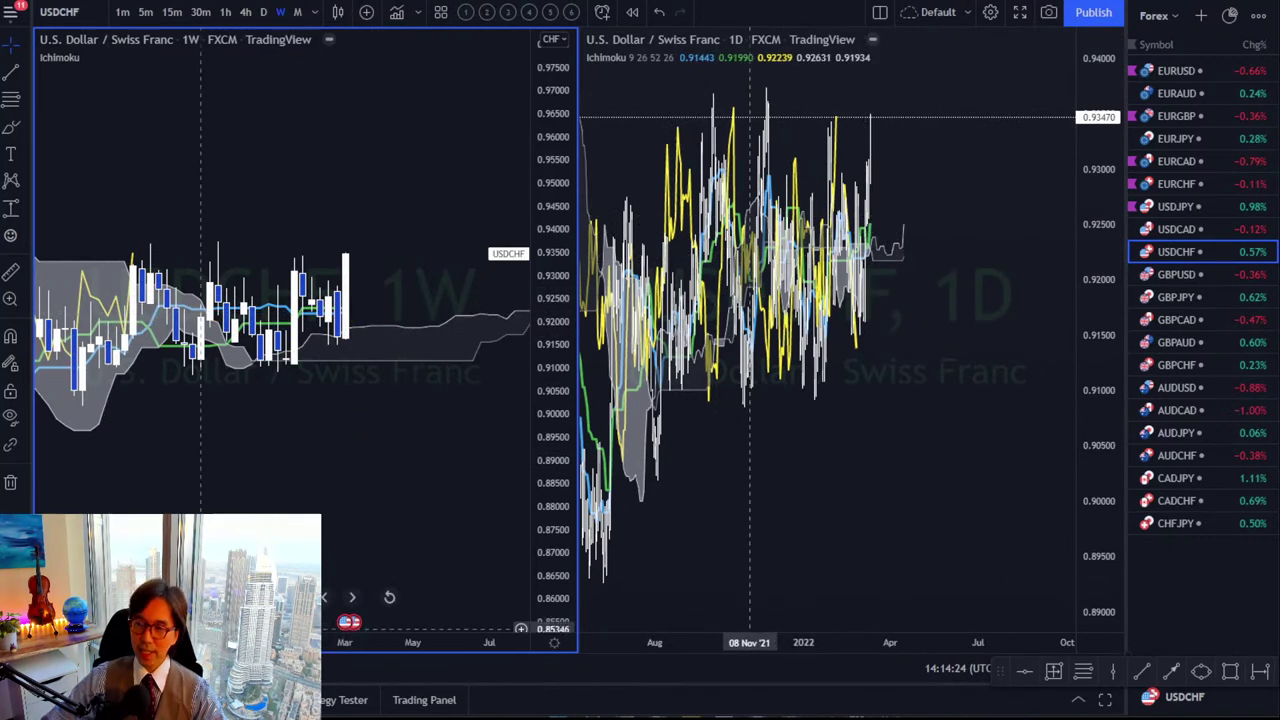
Sketch a red line along the weekly highs, then erase it.
{"action": "scroll", "coordinate": [372, 645], "scroll_direction": "down", "scroll_amount": 5}
{"action": "scroll", "coordinate": [440, 500], "scroll_direction": "up", "scroll_amount": 2}
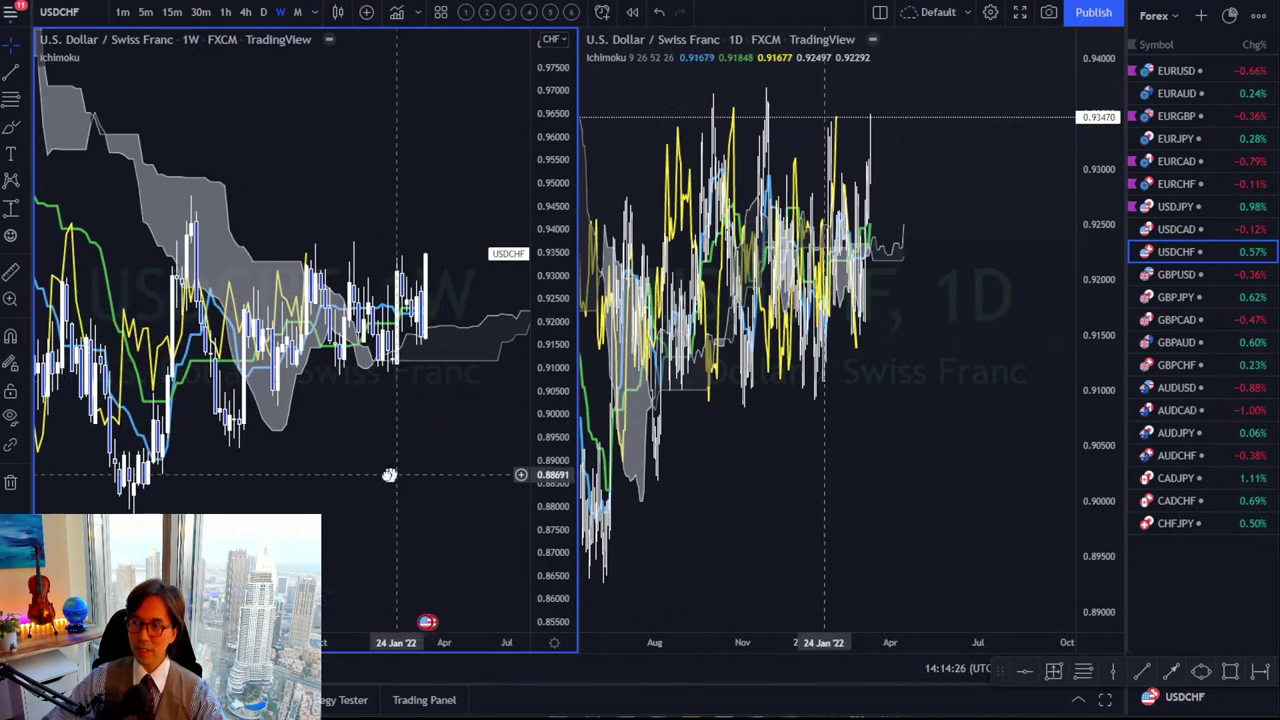
{"action": "scroll", "coordinate": [400, 475], "scroll_direction": "up", "scroll_amount": 2}
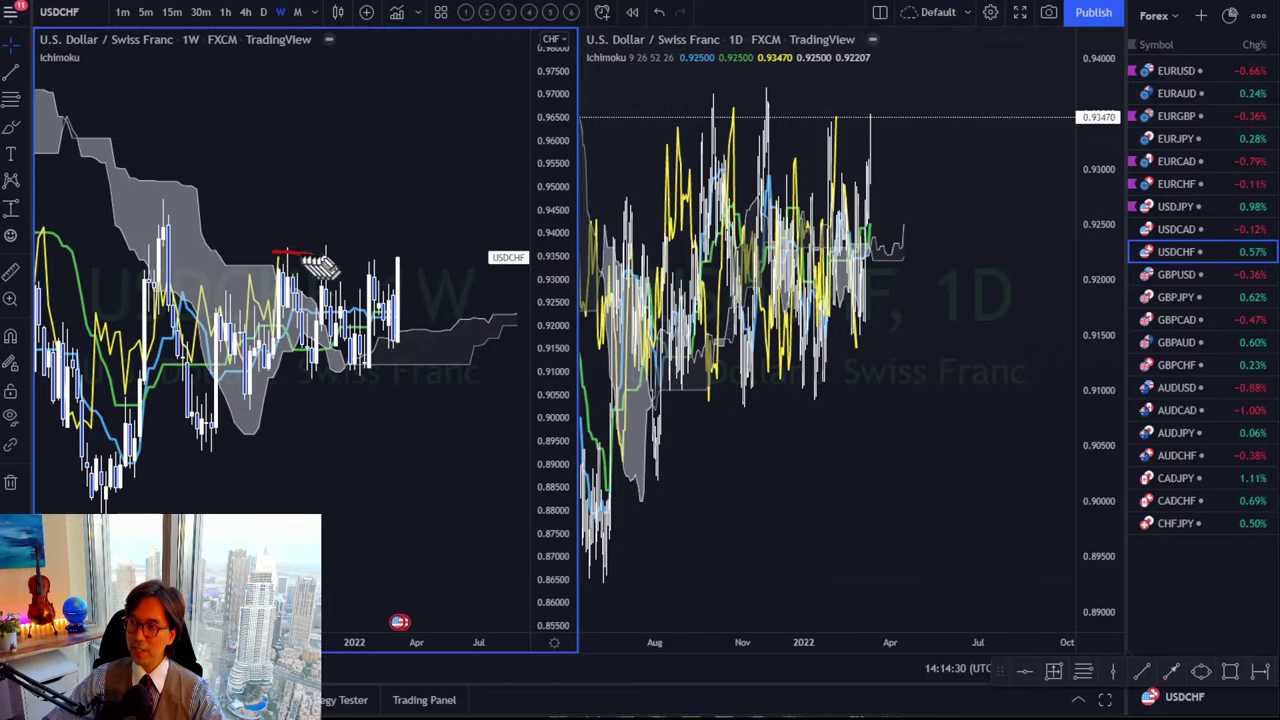
{"action": "left_click_drag", "start_coordinate": [318, 258], "coordinate": [398, 256]}
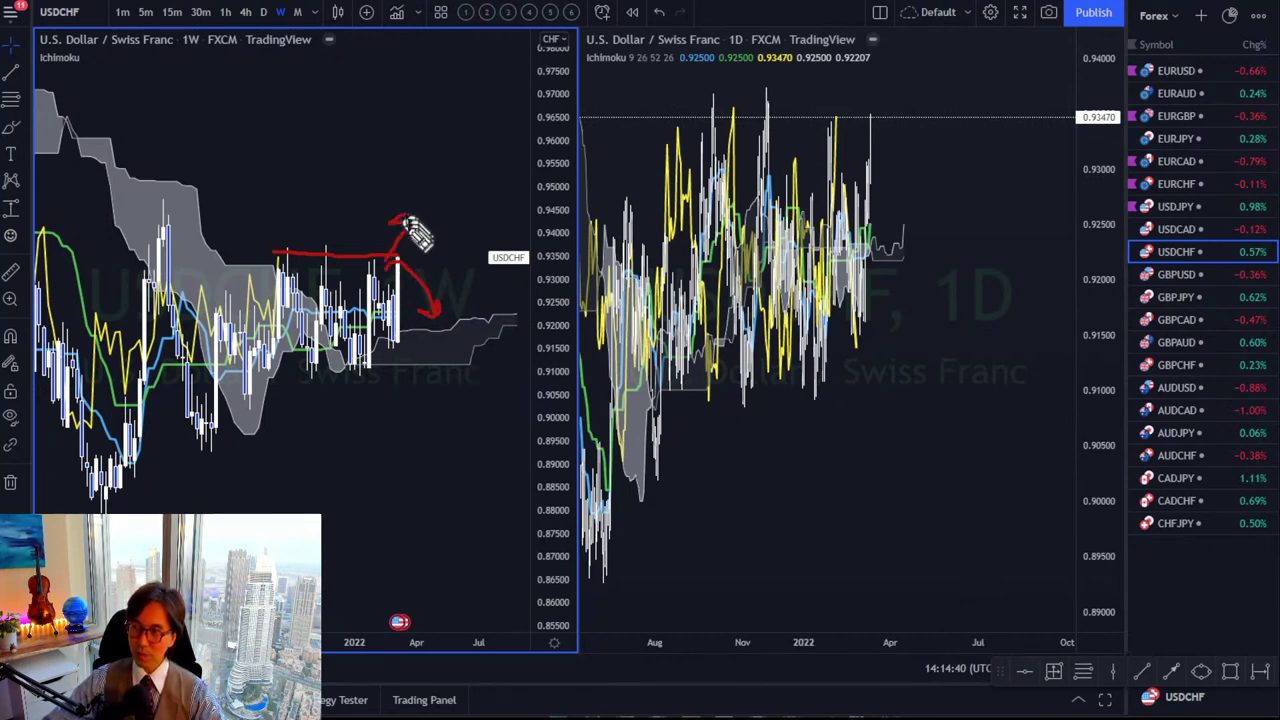
{"action": "left_click", "coordinate": [434, 314]}
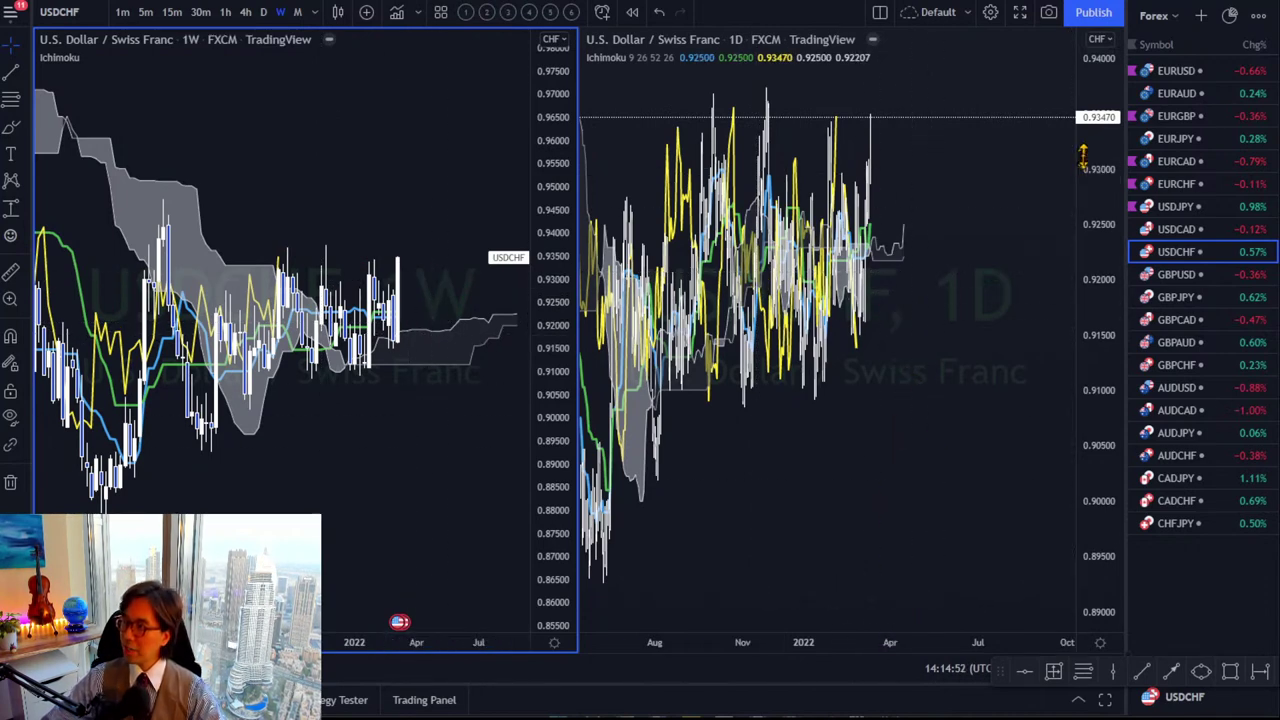
Rescale and zoom the daily USDCHF chart to focus on December through March.
{"action": "left_click_drag", "start_coordinate": [1097, 214], "coordinate": [1094, 390]}
{"action": "left_click_drag", "start_coordinate": [870, 610], "coordinate": [1000, 535]}
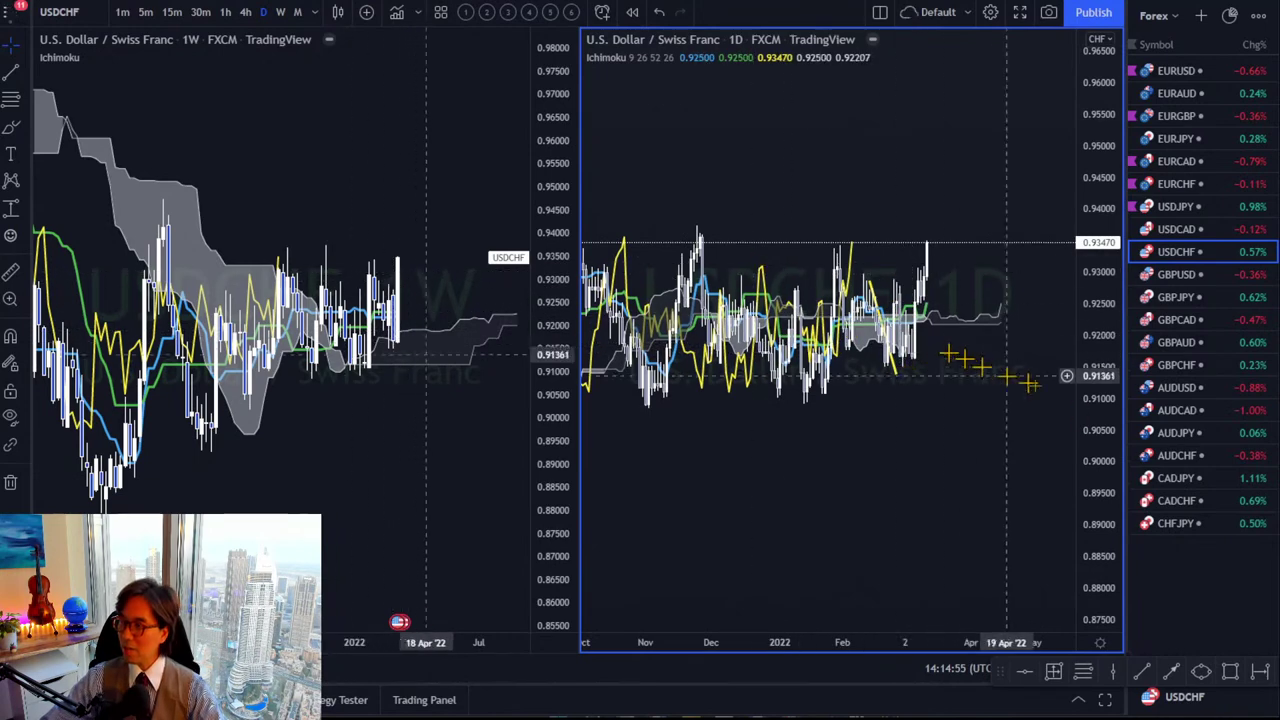
{"action": "left_click_drag", "start_coordinate": [1097, 429], "coordinate": [1055, 190]}
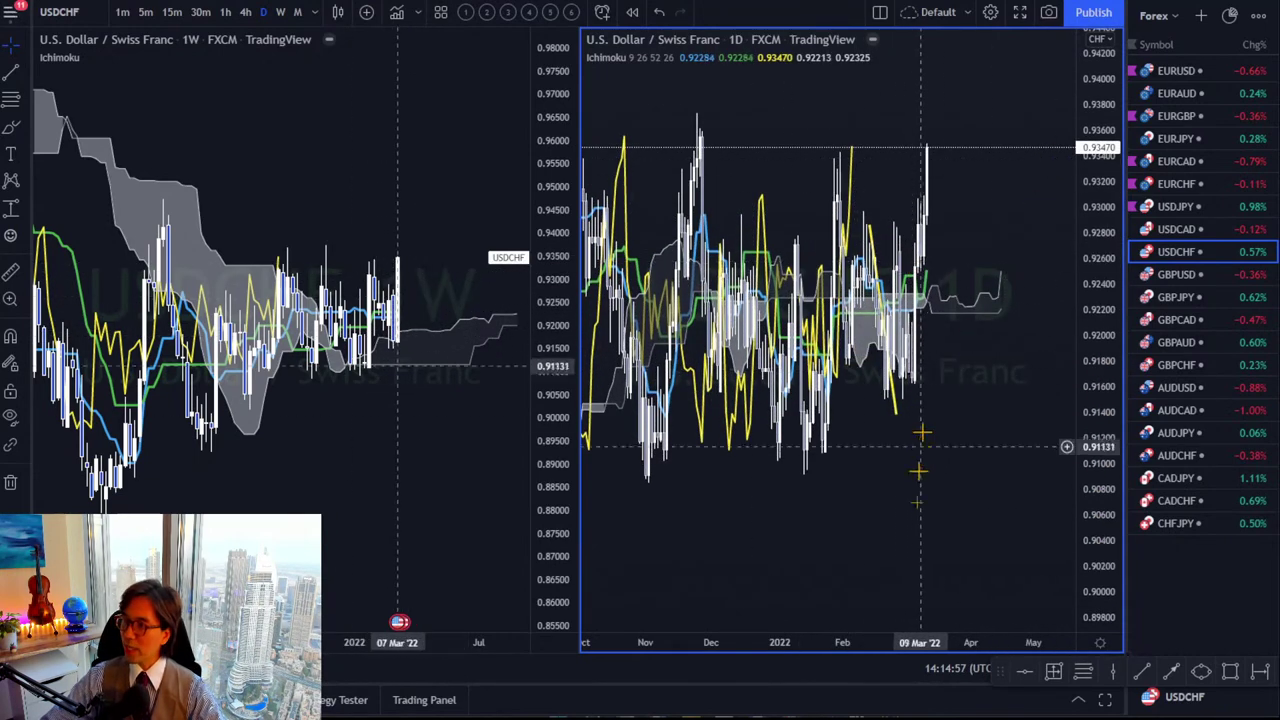
{"action": "left_click_drag", "start_coordinate": [925, 643], "coordinate": [937, 514]}
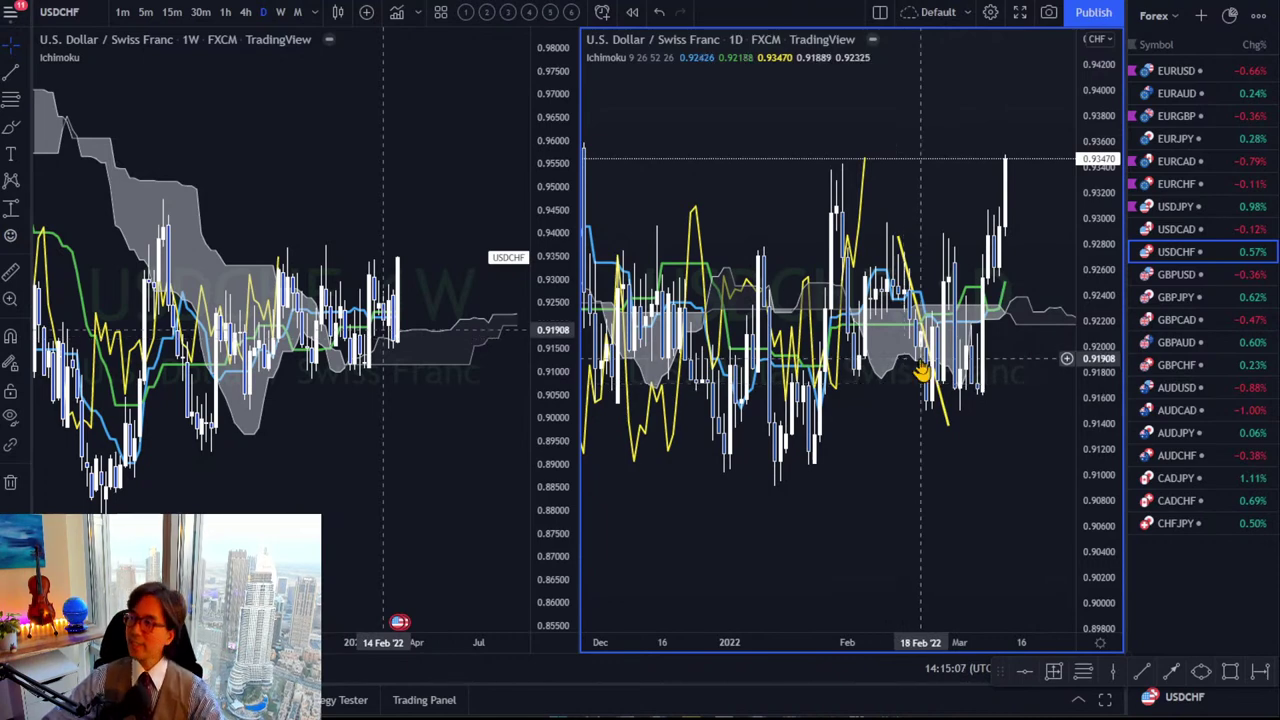
Load GBPUSD and sketch red arrows, a cloud circle and a low line on the weekly chart.
{"action": "left_click", "coordinate": [1170, 280]}
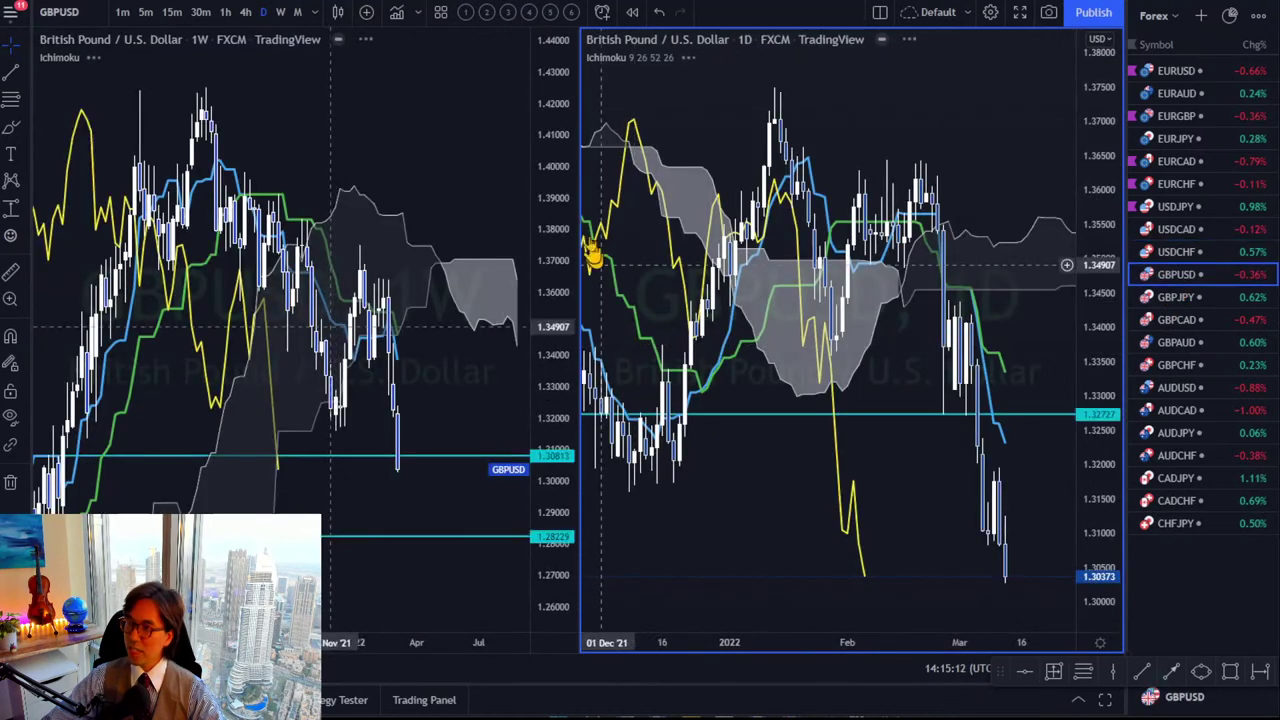
{"action": "scroll", "coordinate": [337, 220], "scroll_direction": "right", "scroll_amount": 5}
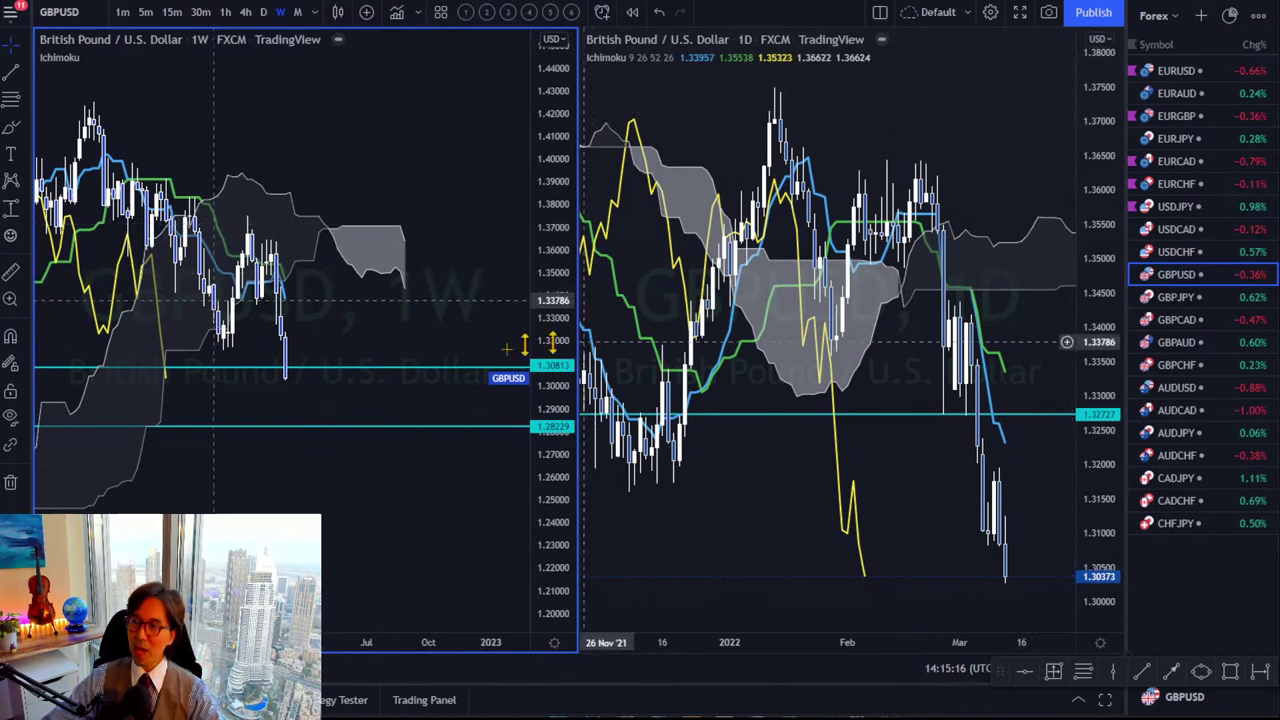
{"action": "left_click_drag", "start_coordinate": [449, 281], "coordinate": [514, 349]}
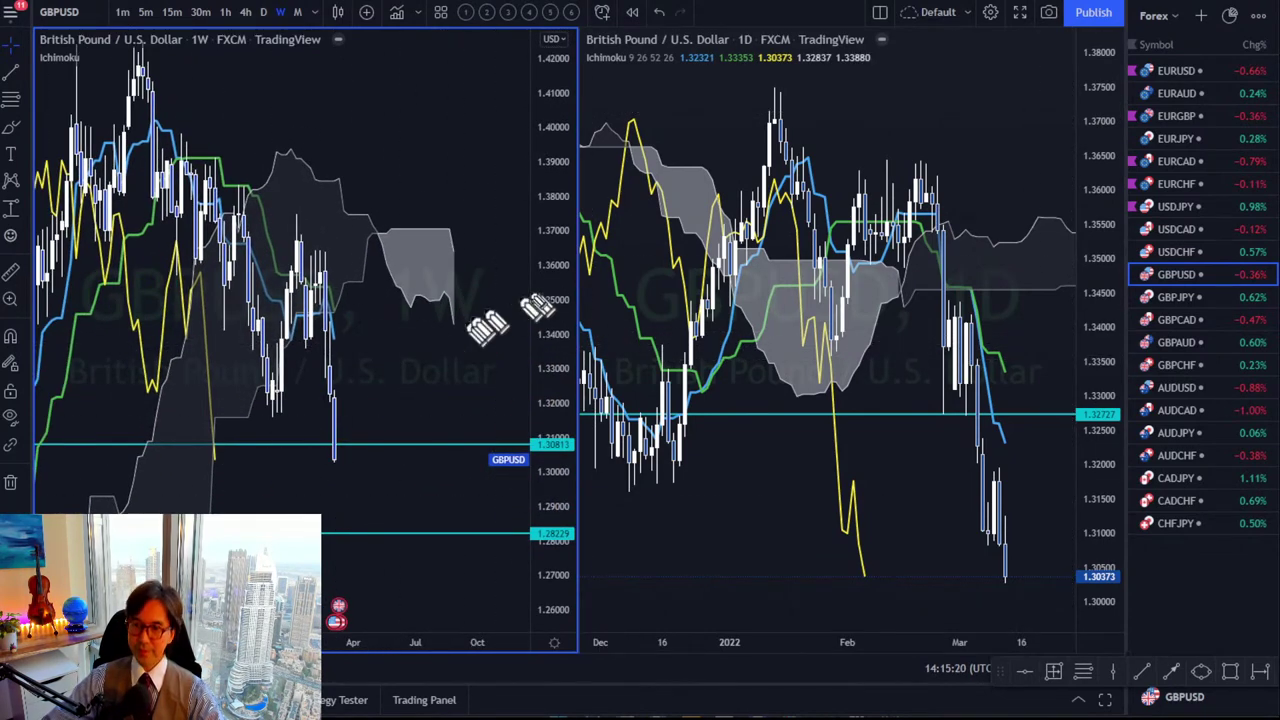
{"action": "mouse_move", "coordinate": [465, 228]}
{"action": "left_mouse_down"}
{"action": "mouse_move", "coordinate": [486, 290]}
{"action": "mouse_move", "coordinate": [478, 282]}
{"action": "left_mouse_up"}
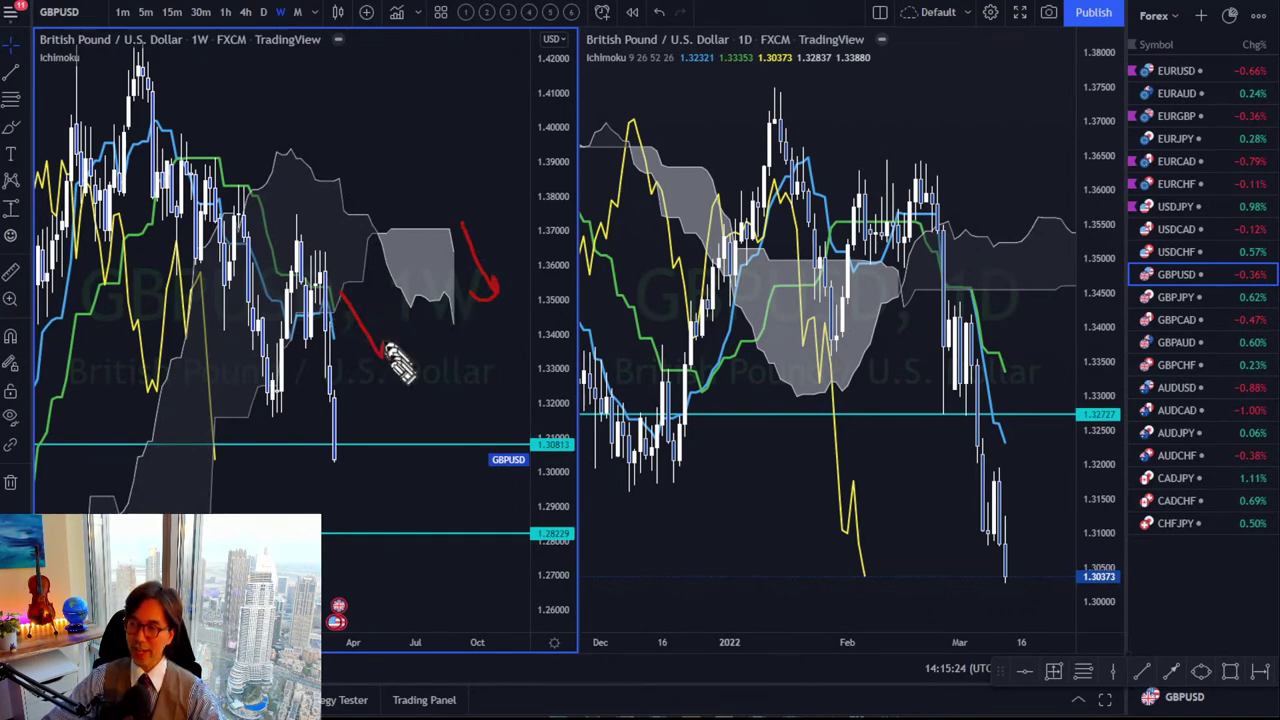
{"action": "left_click_drag", "start_coordinate": [388, 352], "coordinate": [370, 358]}
{"action": "mouse_move", "coordinate": [212, 490]}
{"action": "left_mouse_down"}
{"action": "mouse_move", "coordinate": [145, 470]}
{"action": "mouse_move", "coordinate": [208, 508]}
{"action": "left_mouse_up"}
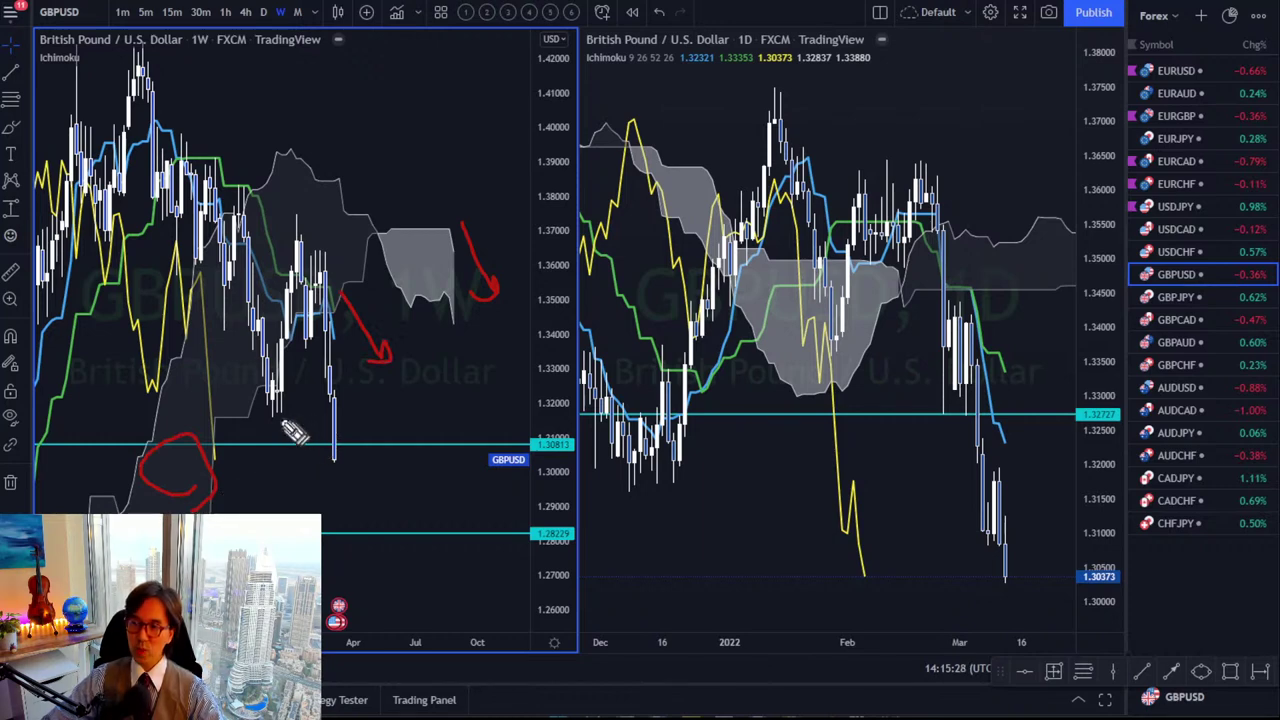
{"action": "mouse_move", "coordinate": [258, 418]}
{"action": "left_mouse_down"}
{"action": "mouse_move", "coordinate": [338, 428]}
{"action": "mouse_move", "coordinate": [345, 478]}
{"action": "left_mouse_up"}
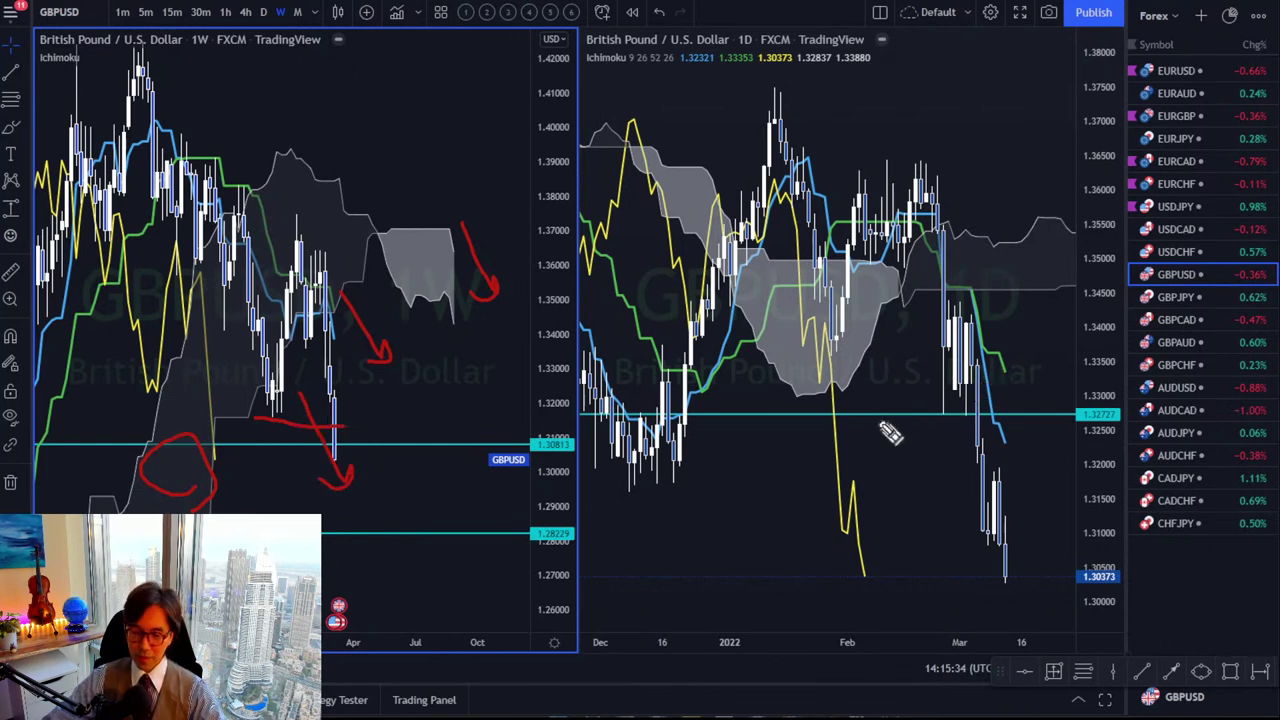
Mark the daily level and price drop with red arrows, a circle and a line, then clear everything.
{"action": "left_click_drag", "start_coordinate": [900, 330], "coordinate": [735, 298]}
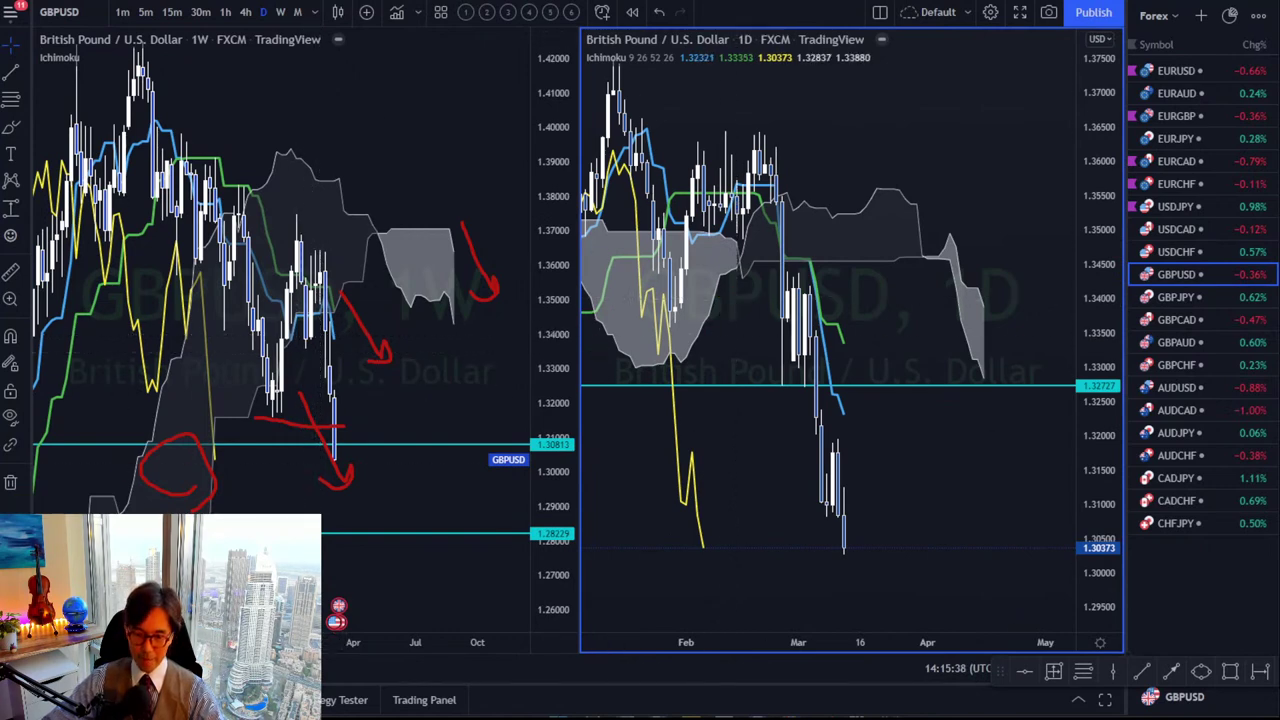
{"action": "mouse_move", "coordinate": [958, 290]}
{"action": "left_mouse_down"}
{"action": "mouse_move", "coordinate": [1003, 372]}
{"action": "mouse_move", "coordinate": [985, 376]}
{"action": "left_mouse_up"}
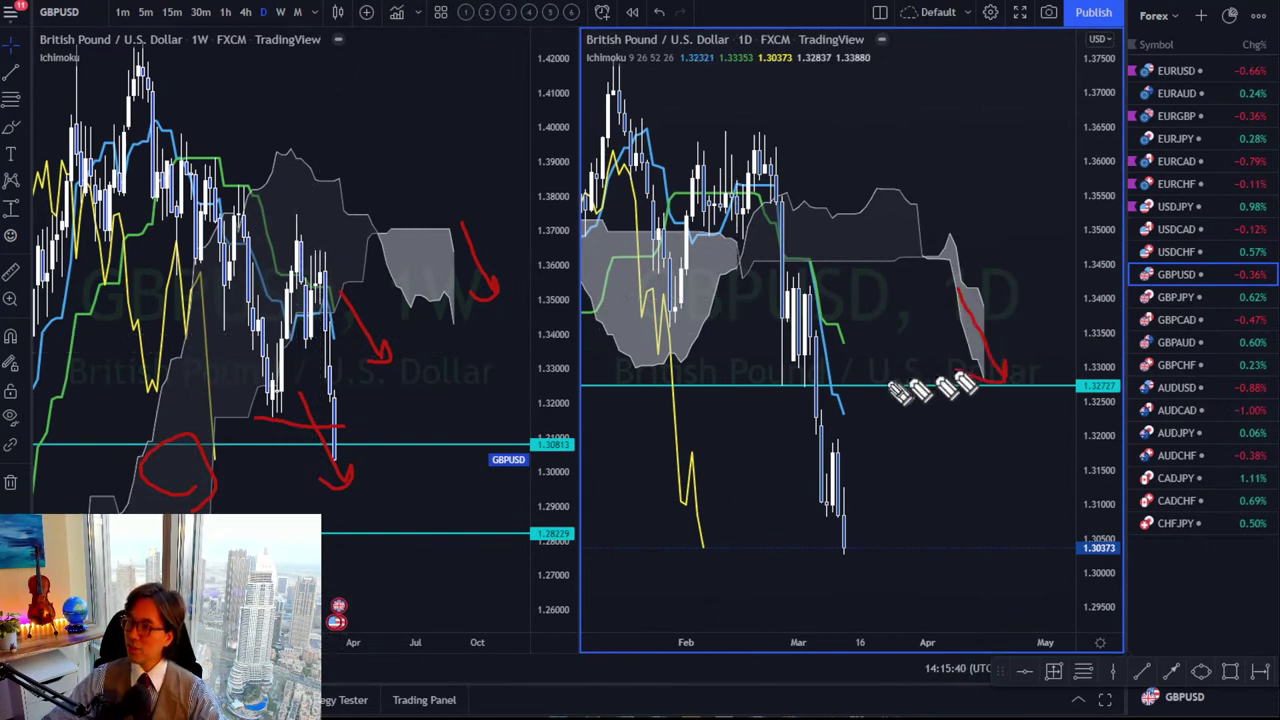
{"action": "left_click_drag", "start_coordinate": [862, 360], "coordinate": [896, 398]}
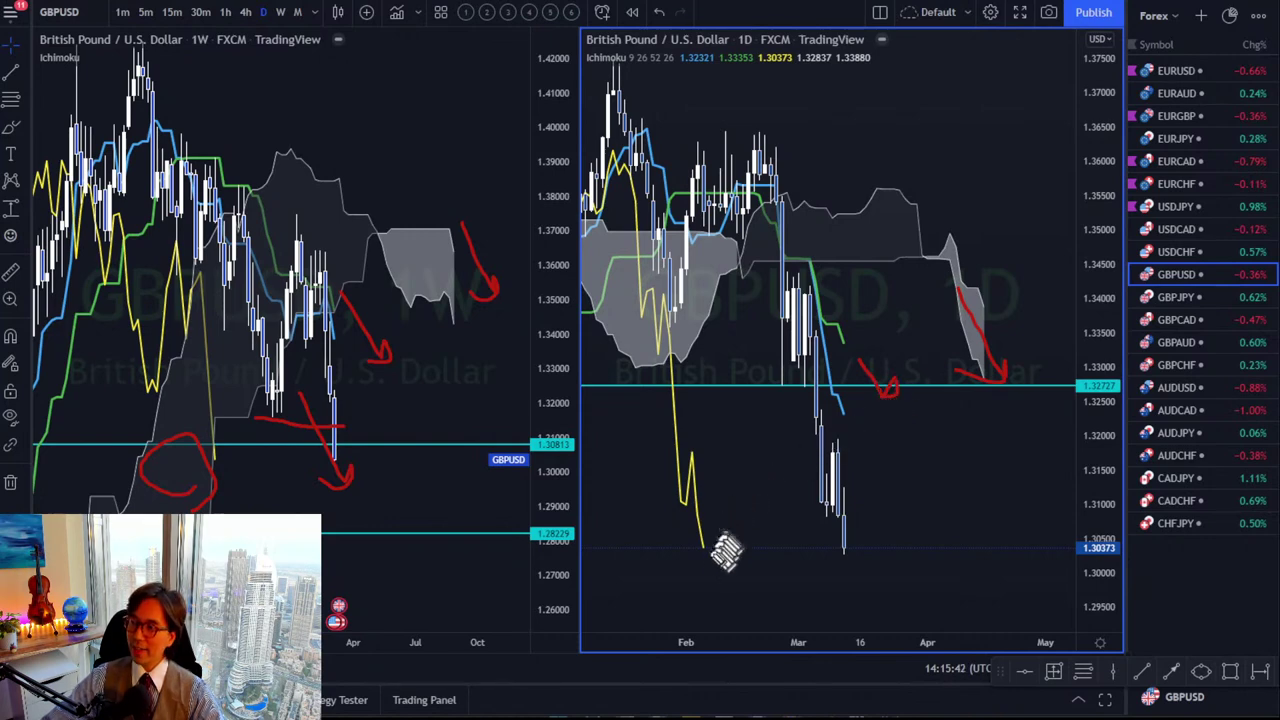
{"action": "left_click_drag", "start_coordinate": [690, 572], "coordinate": [735, 565]}
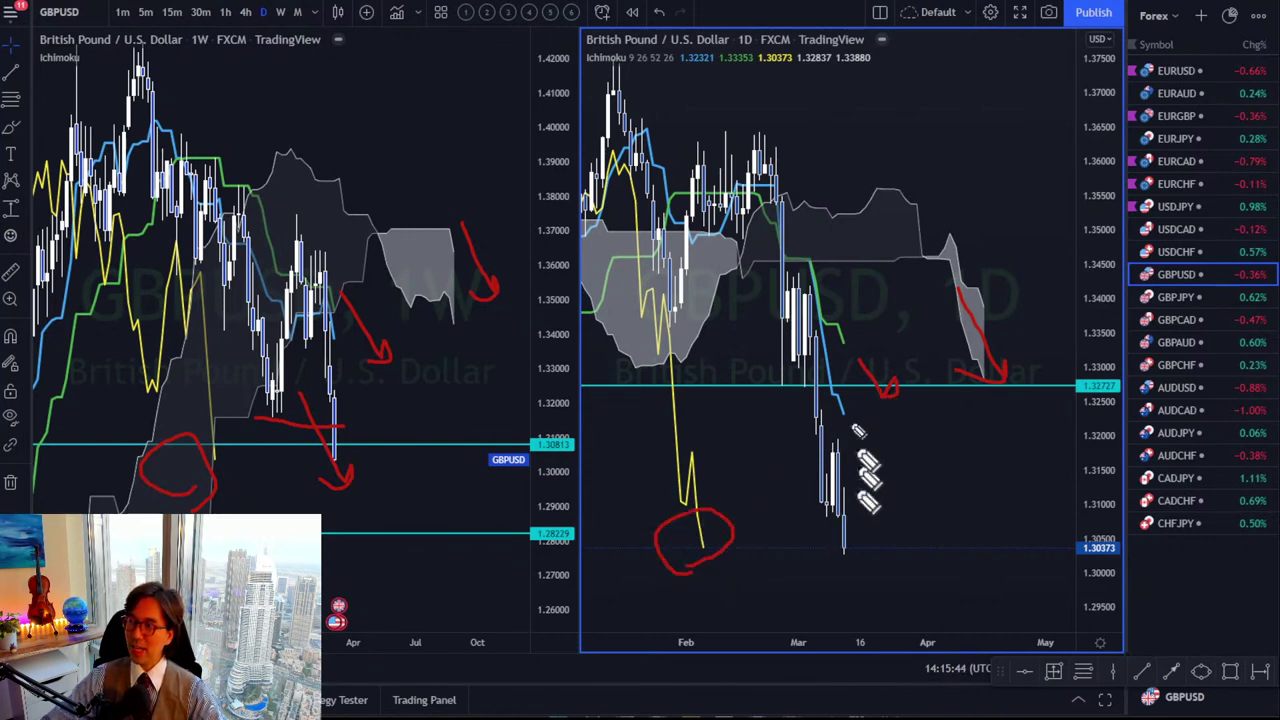
{"action": "mouse_move", "coordinate": [757, 145]}
{"action": "left_mouse_down"}
{"action": "mouse_move", "coordinate": [790, 375]}
{"action": "mouse_move", "coordinate": [802, 308]}
{"action": "mouse_move", "coordinate": [826, 508]}
{"action": "mouse_move", "coordinate": [842, 465]}
{"action": "mouse_move", "coordinate": [850, 545]}
{"action": "mouse_move", "coordinate": [918, 583]}
{"action": "left_mouse_up"}
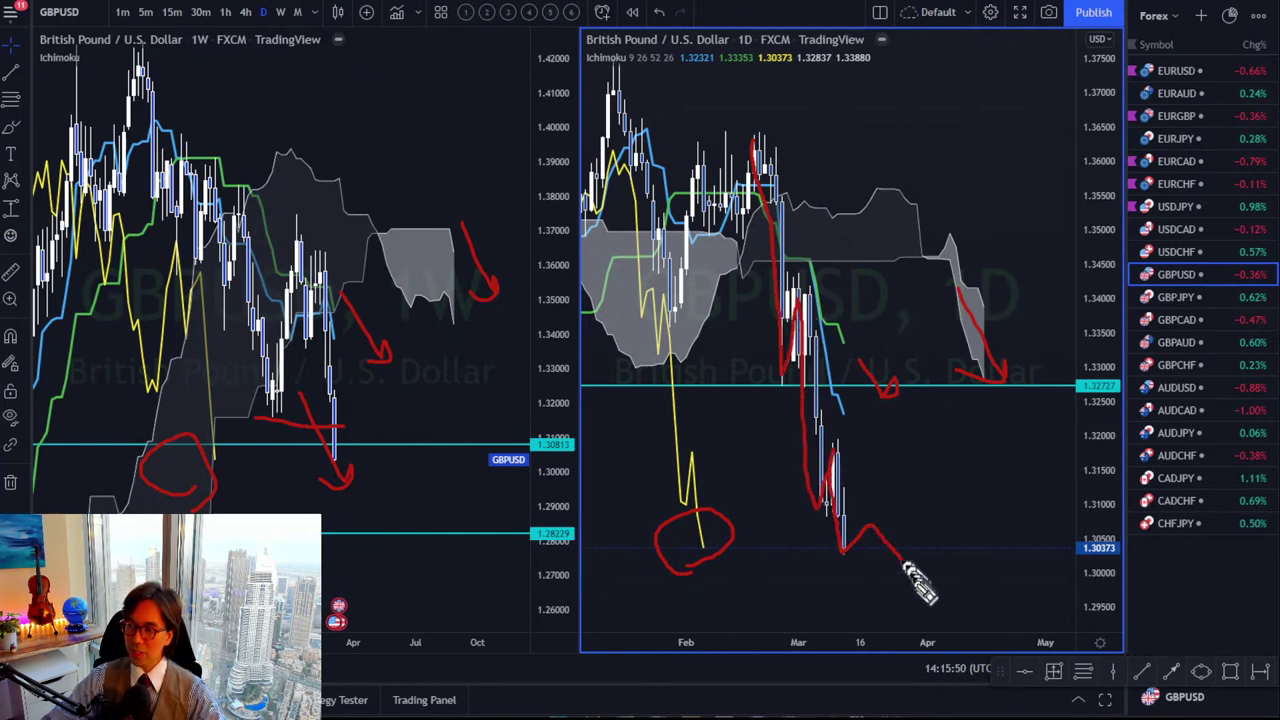
{"action": "left_click", "coordinate": [1142, 288]}
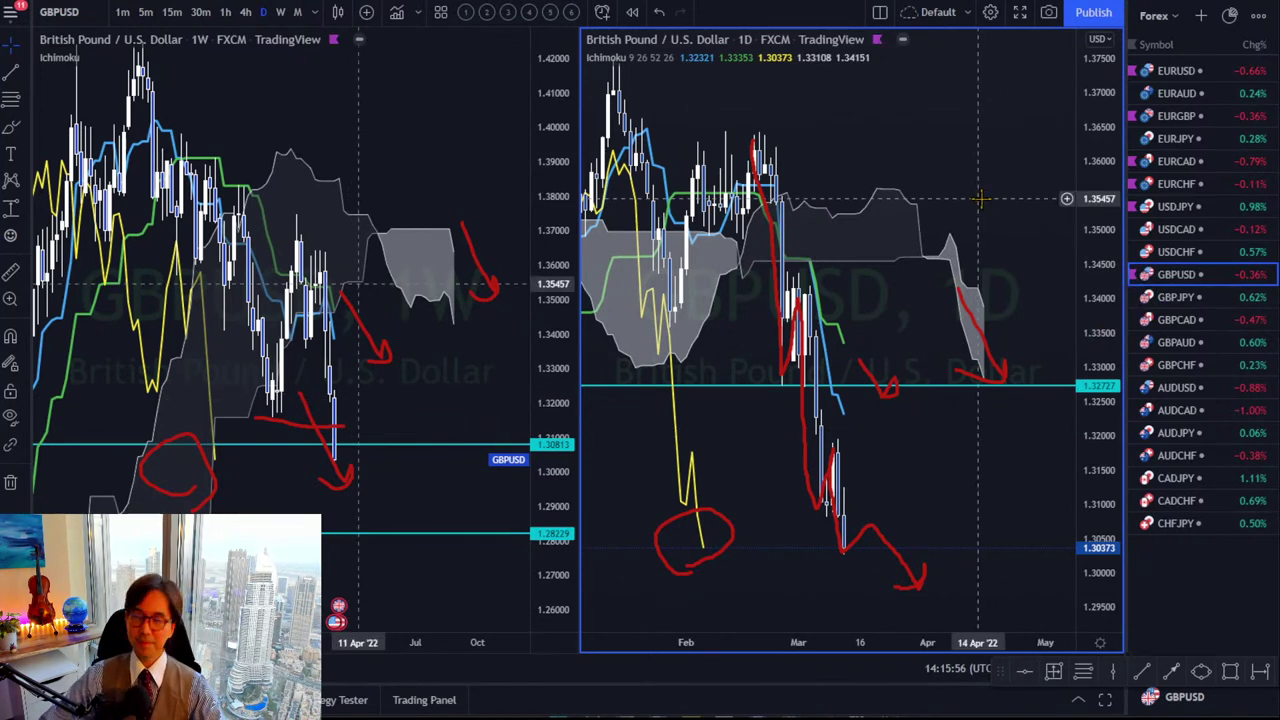
{"action": "key", "text": "Escape"}
Load GBPJPY in both panes and rescale and reposition the weekly and daily charts.
{"action": "left_click", "coordinate": [1158, 300]}
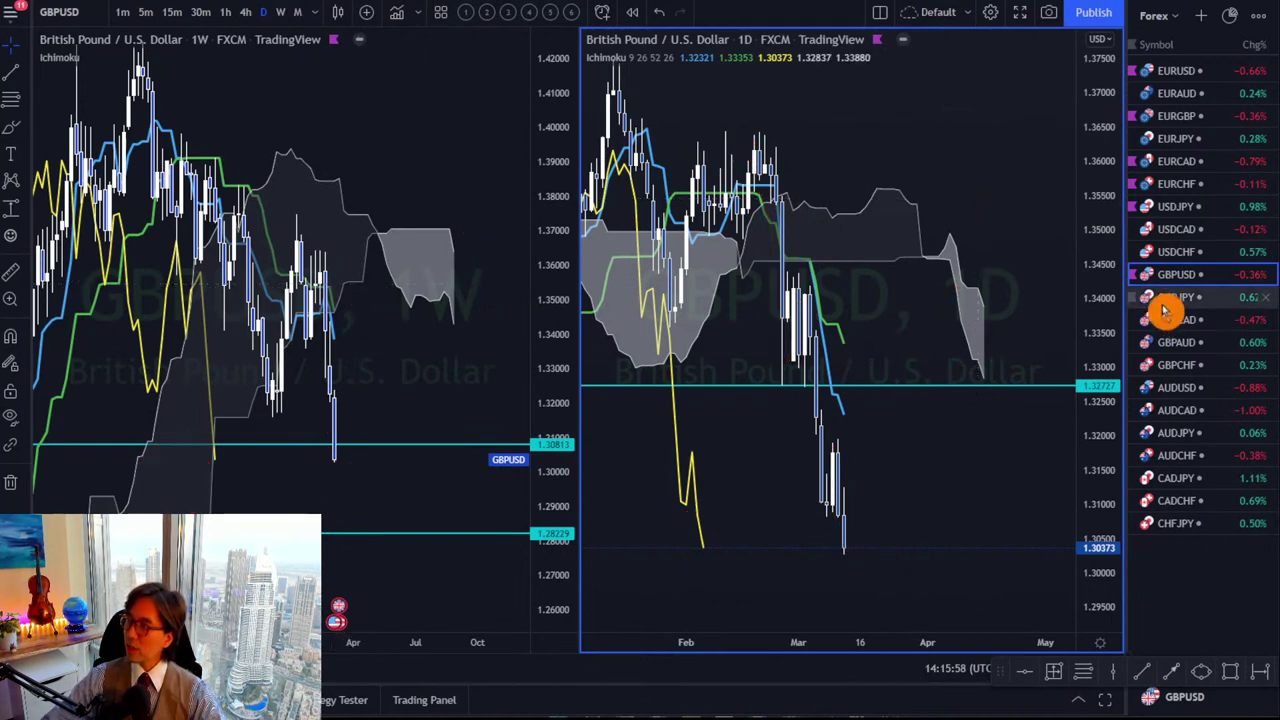
{"action": "left_click_drag", "start_coordinate": [548, 203], "coordinate": [551, 245]}
{"action": "left_click_drag", "start_coordinate": [1100, 180], "coordinate": [1135, 466]}
{"action": "left_click_drag", "start_coordinate": [738, 235], "coordinate": [855, 211]}
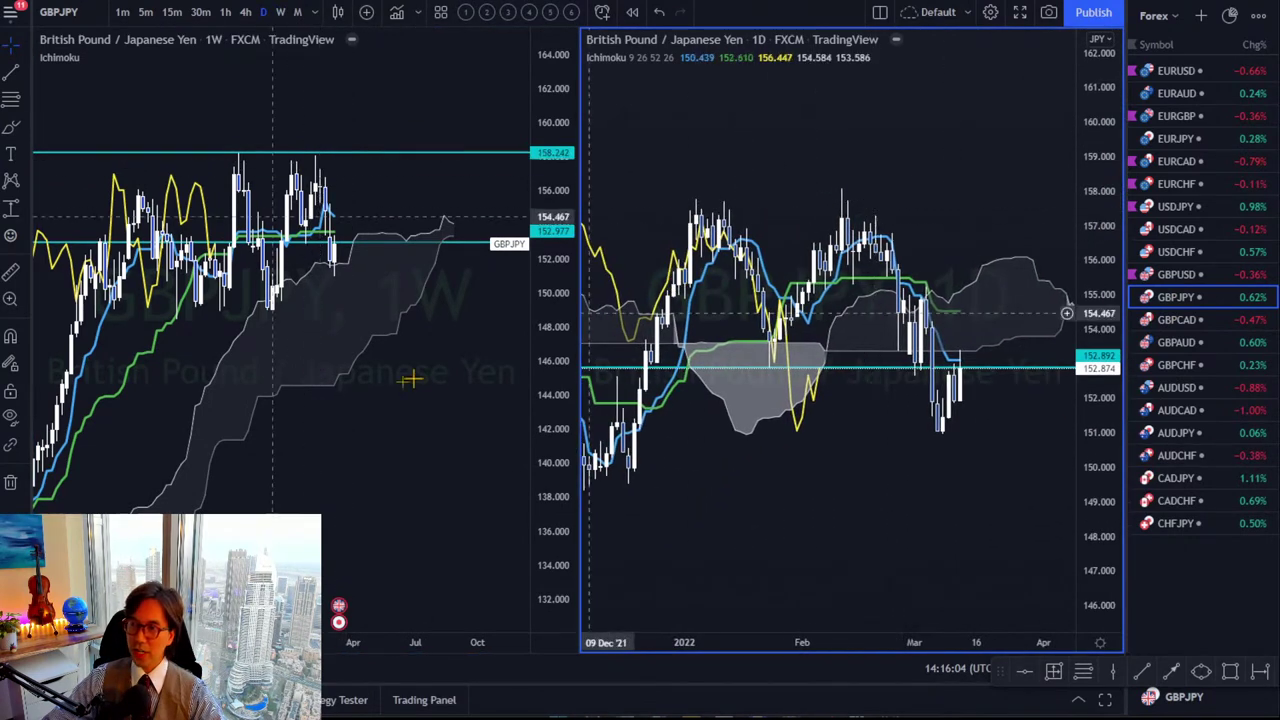
{"action": "left_click_drag", "start_coordinate": [414, 371], "coordinate": [368, 430]}
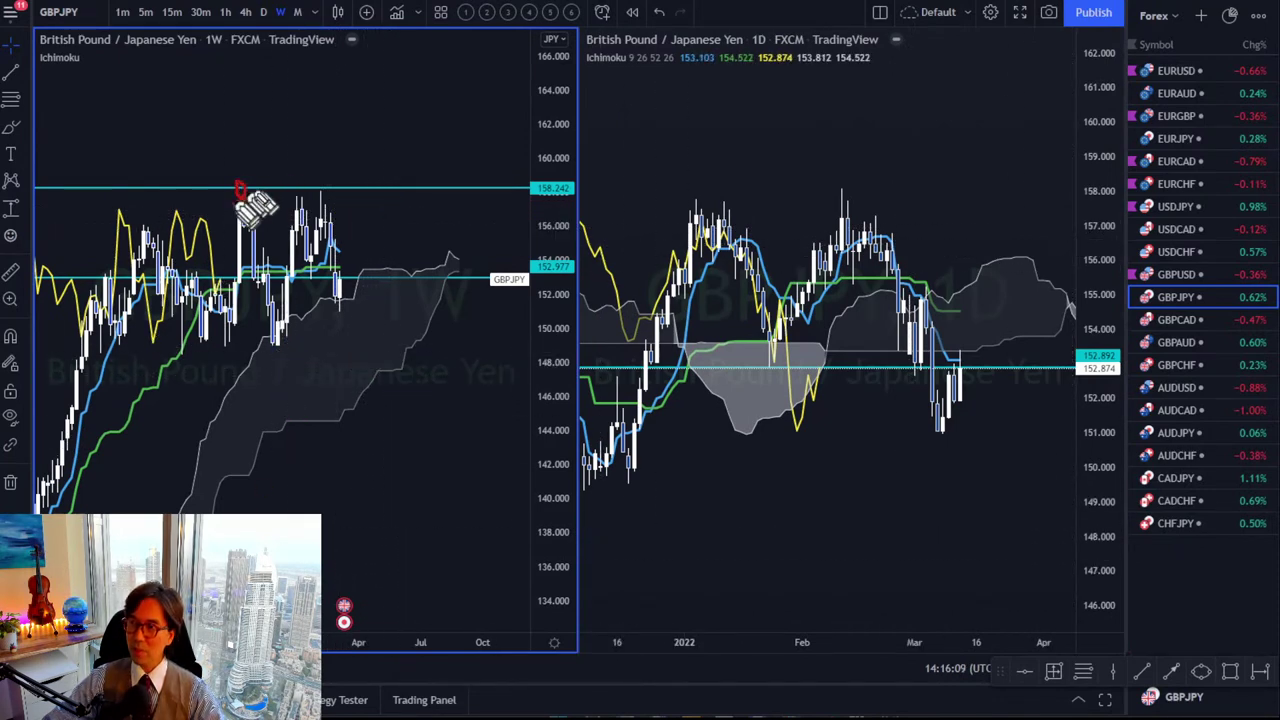
Circle the weekly candle tops and swing lows in red, then lower the cyan level to 149.078.
{"action": "left_click_drag", "start_coordinate": [320, 186], "coordinate": [305, 192]}
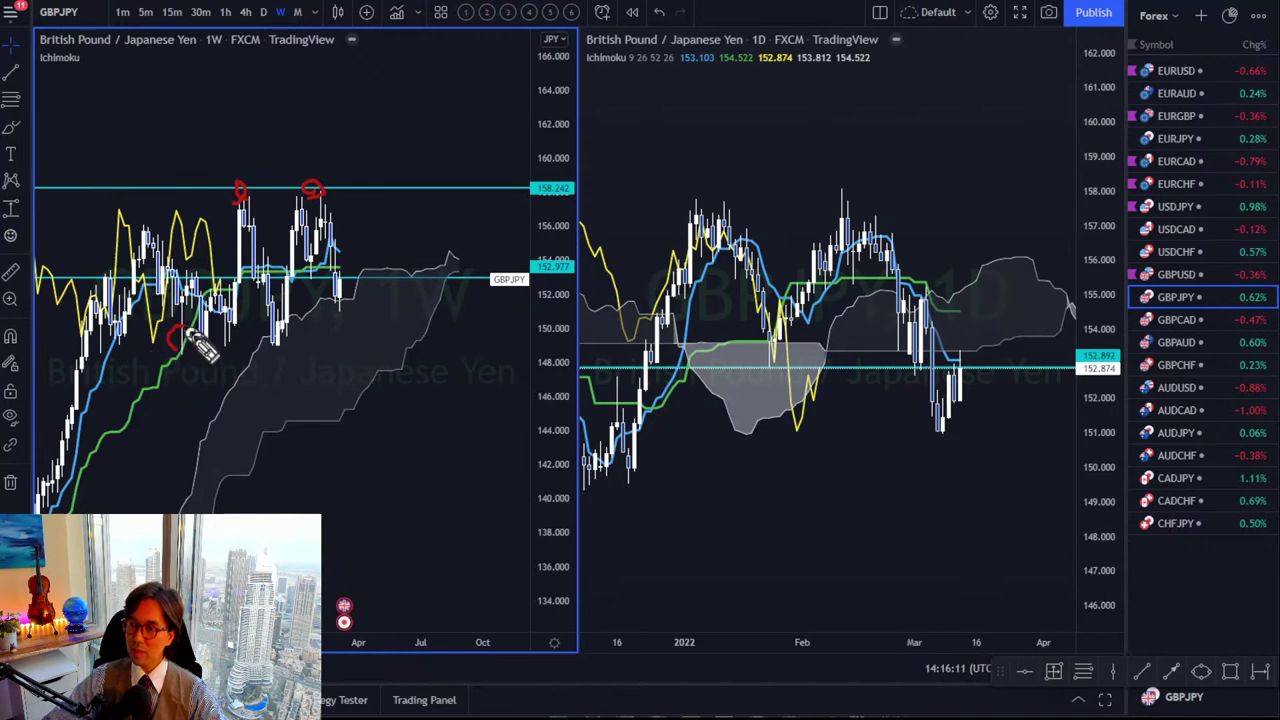
{"action": "left_click_drag", "start_coordinate": [190, 338], "coordinate": [192, 344]}
{"action": "left_click_drag", "start_coordinate": [284, 352], "coordinate": [272, 344]}
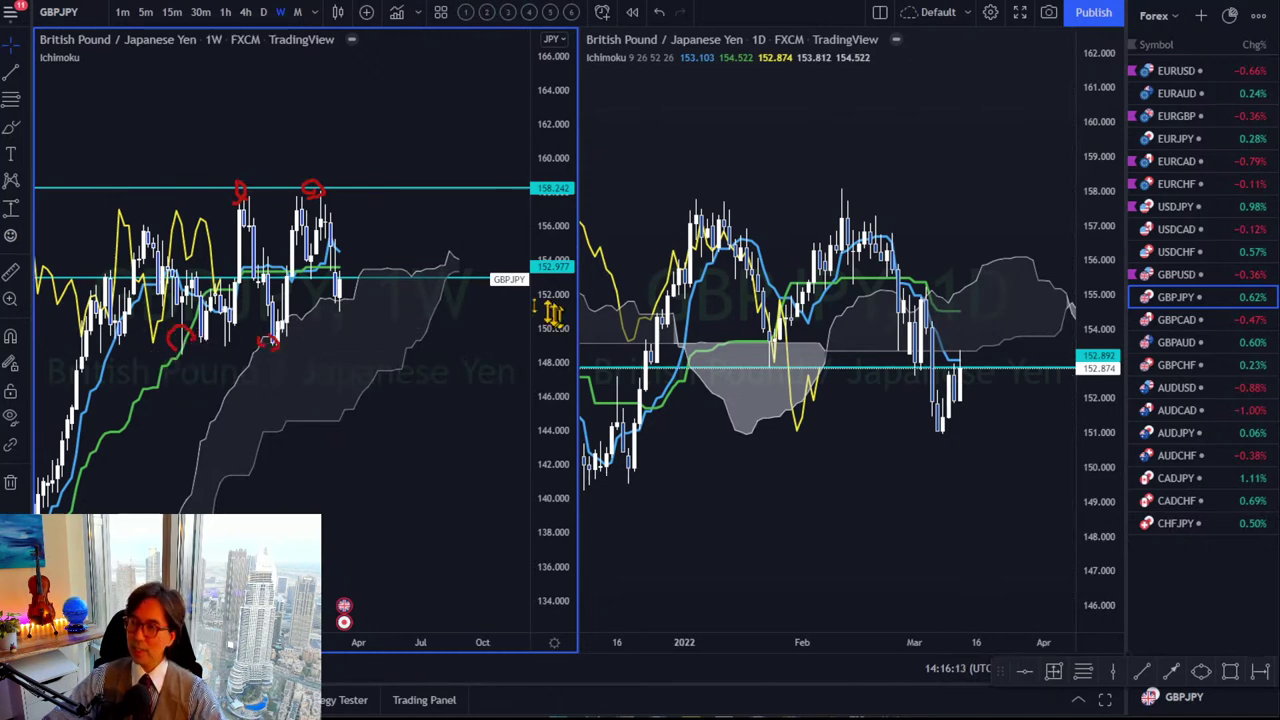
{"action": "left_click_drag", "start_coordinate": [450, 290], "coordinate": [451, 344]}
{"action": "left_click", "coordinate": [337, 290]}
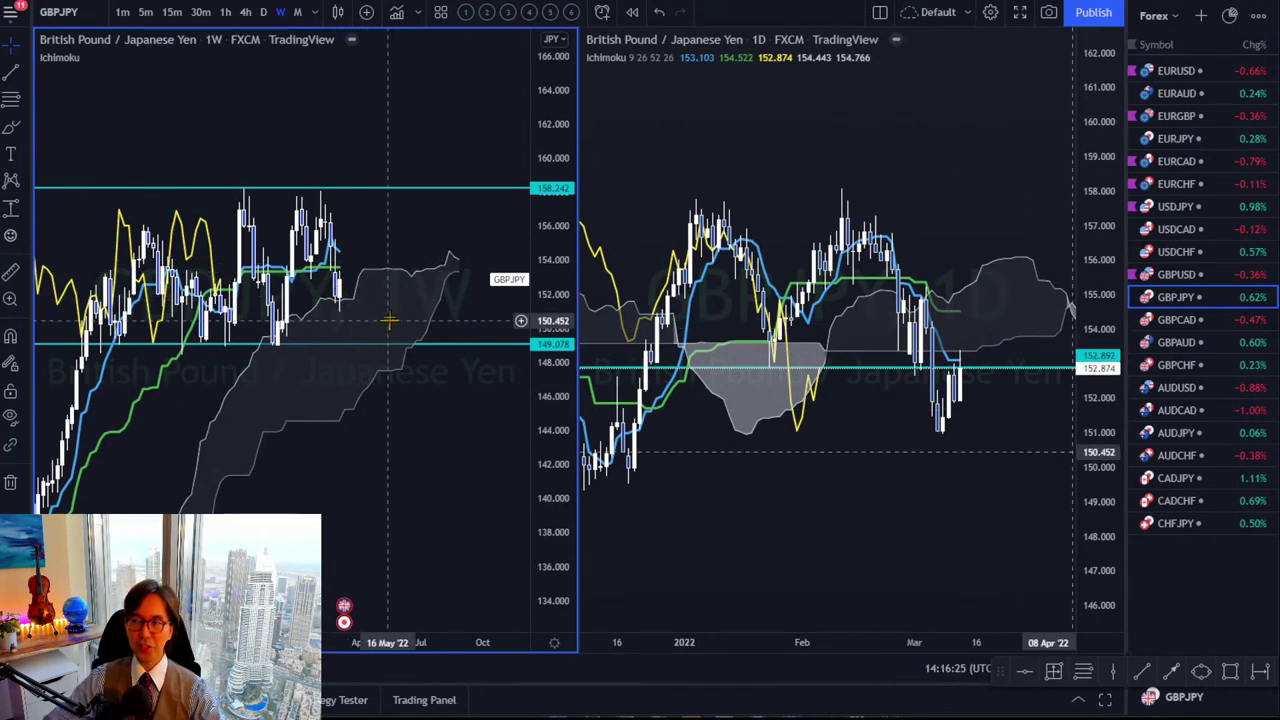
Stretch the weekly GBPJPY price scale and draw a red upward arrow from the recent candle.
{"action": "left_click_drag", "start_coordinate": [382, 255], "coordinate": [400, 252]}
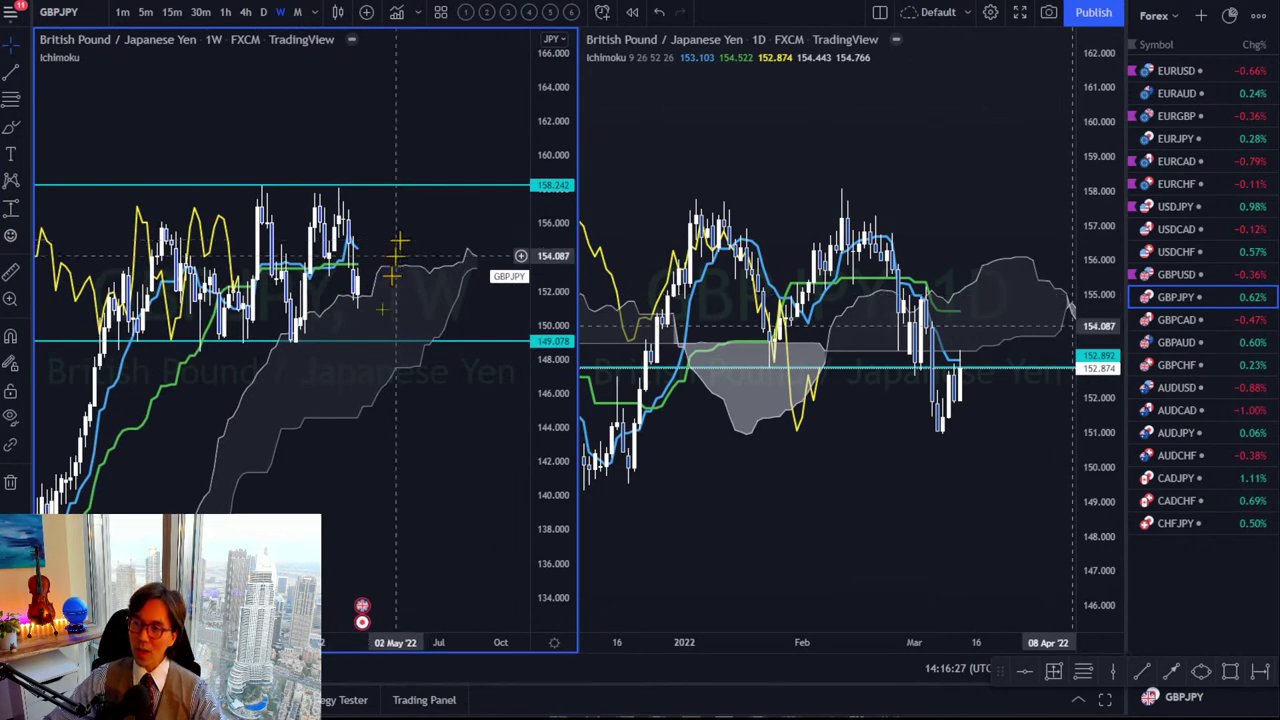
{"action": "scroll", "coordinate": [404, 505], "scroll_direction": "up", "scroll_amount": 5}
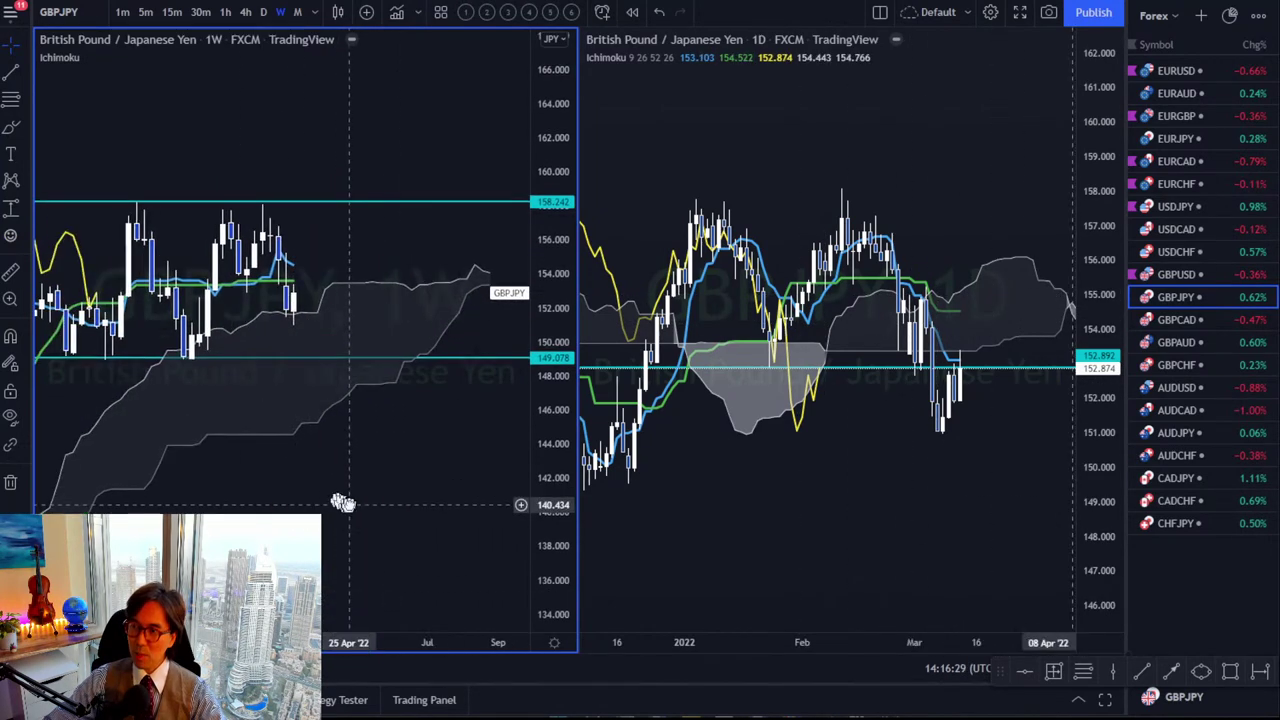
{"action": "left_click_drag", "start_coordinate": [543, 520], "coordinate": [470, 260]}
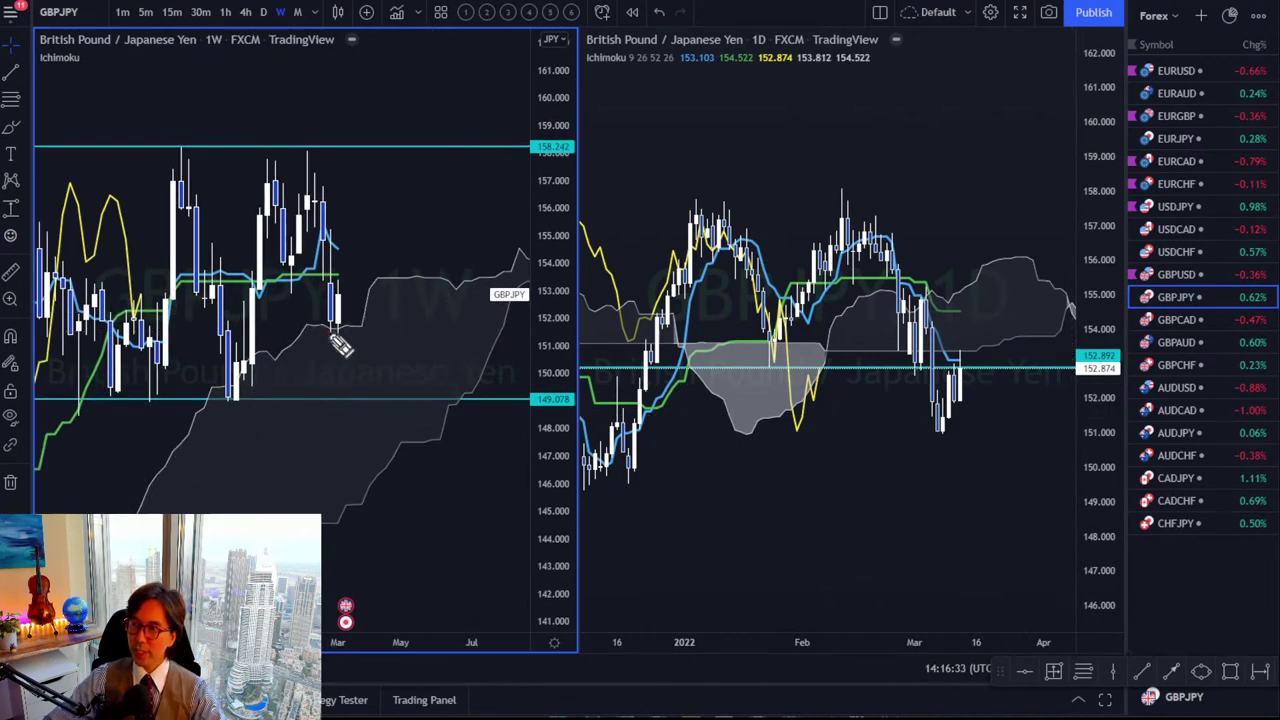
{"action": "mouse_move", "coordinate": [333, 296]}
{"action": "left_mouse_down"}
{"action": "mouse_move", "coordinate": [343, 249]}
{"action": "mouse_move", "coordinate": [362, 238]}
{"action": "left_mouse_up"}
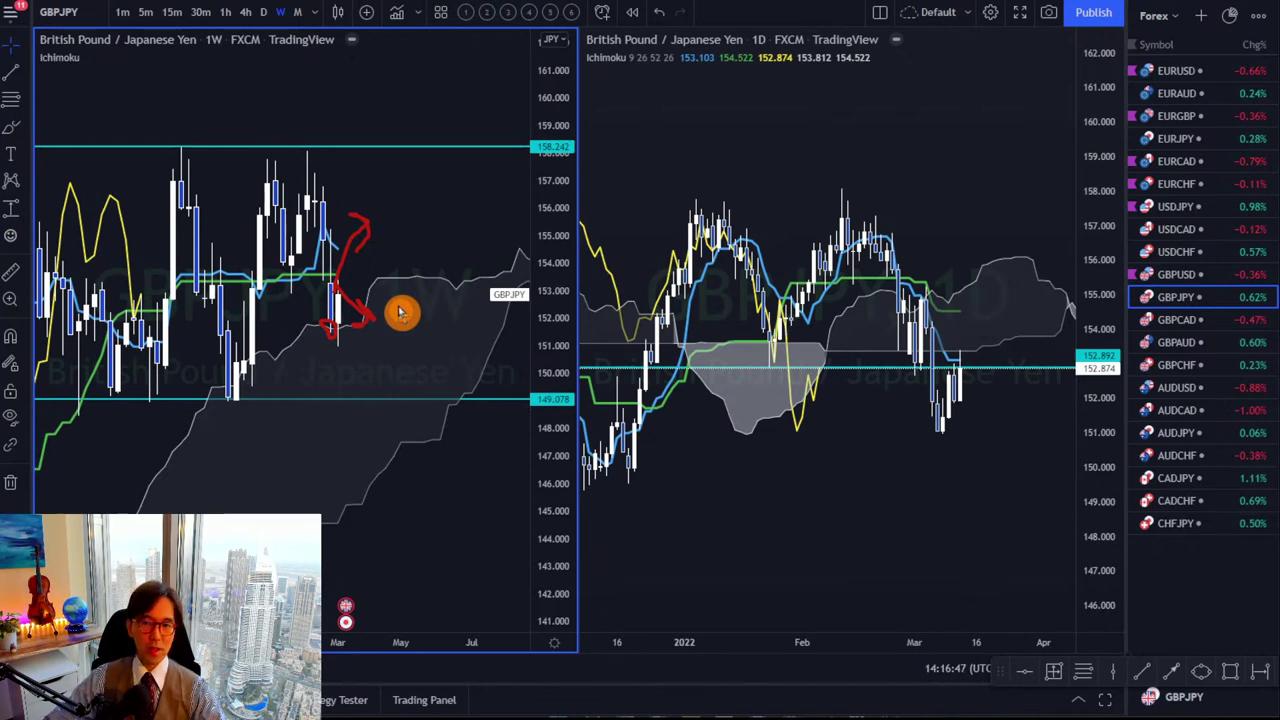
Reframe the daily chart and sketch a red double-peak curve and downward arrow on it.
{"action": "left_click_drag", "start_coordinate": [886, 363], "coordinate": [885, 258]}
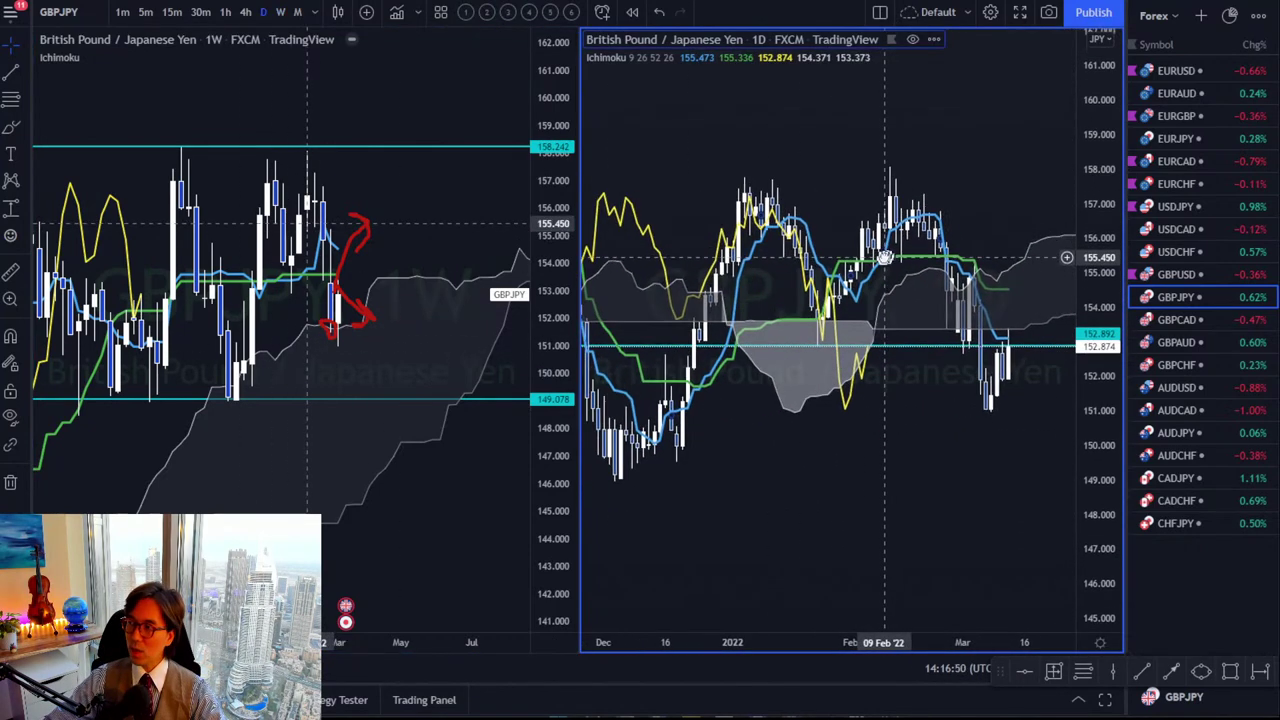
{"action": "scroll", "coordinate": [800, 560], "scroll_direction": "down", "scroll_amount": 3}
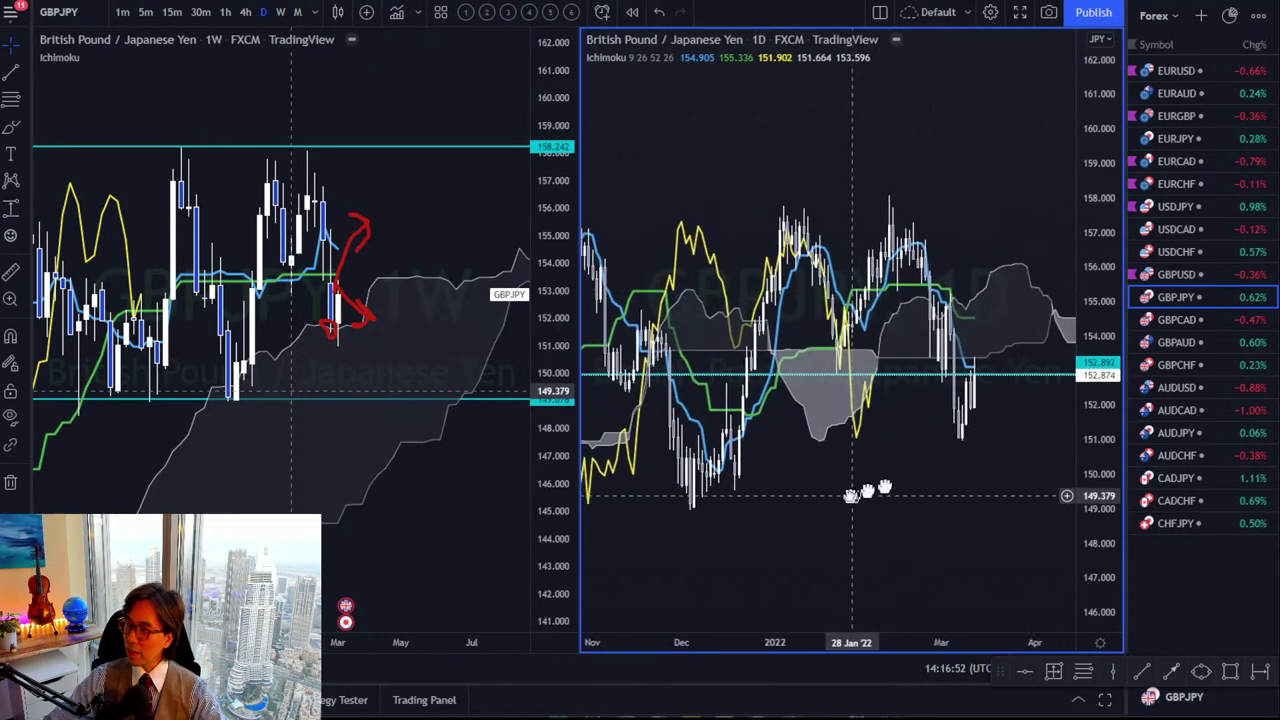
{"action": "left_click_drag", "start_coordinate": [850, 495], "coordinate": [840, 495]}
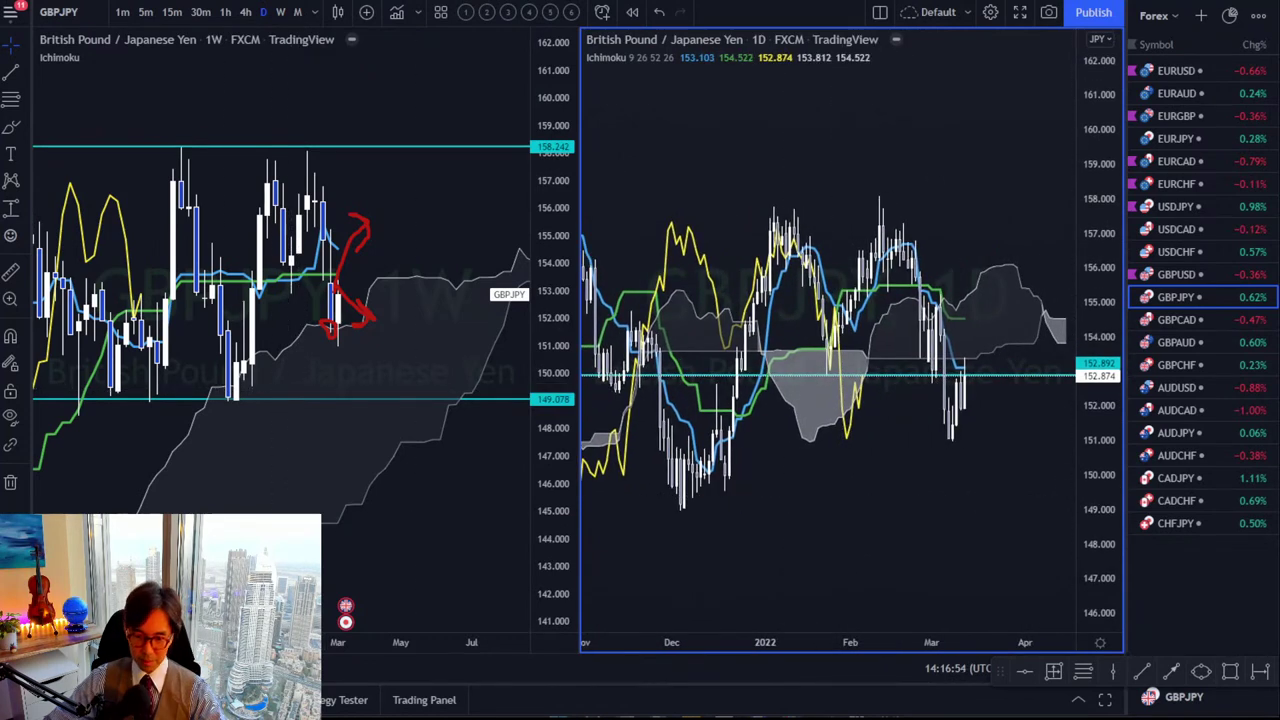
{"action": "mouse_move", "coordinate": [680, 235]}
{"action": "left_mouse_down"}
{"action": "mouse_move", "coordinate": [800, 208]}
{"action": "mouse_move", "coordinate": [872, 140]}
{"action": "mouse_move", "coordinate": [905, 197]}
{"action": "left_mouse_up"}
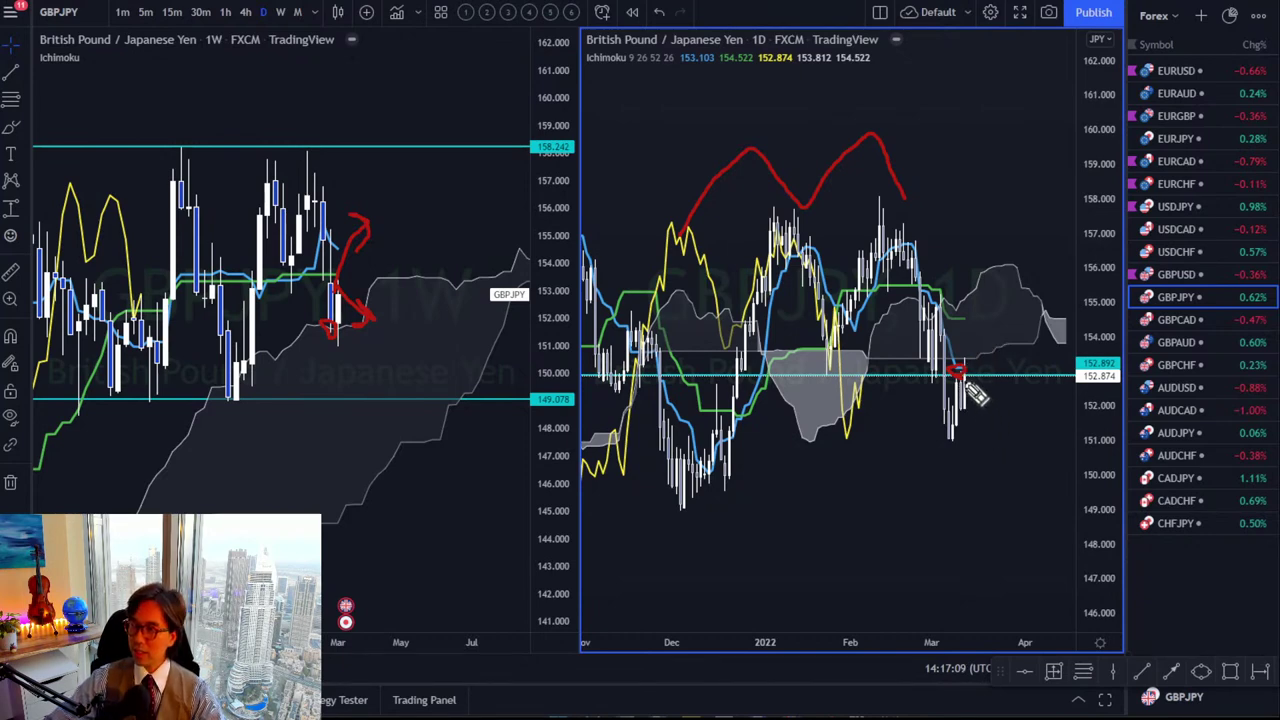
{"action": "left_click_drag", "start_coordinate": [963, 383], "coordinate": [1022, 452]}
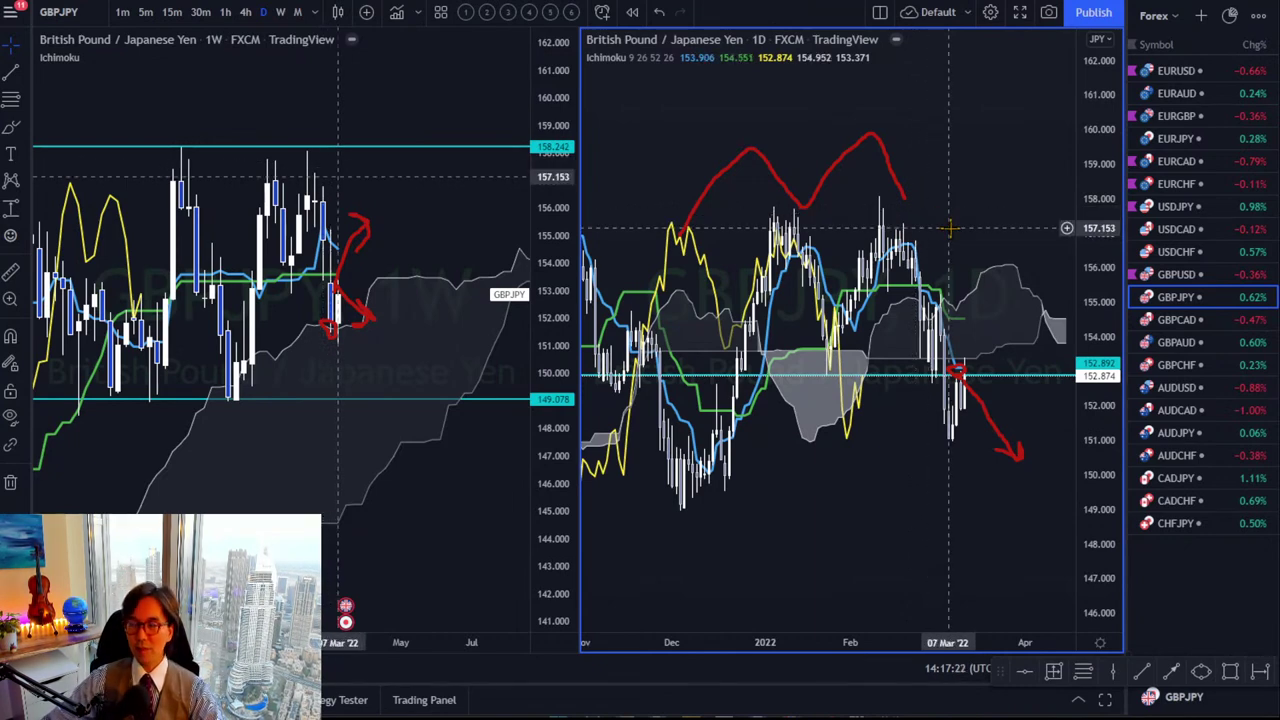
Clear the red sketches, load GBPCAD in both panes, and reframe the weekly chart on the cloud.
{"action": "key", "text": "Escape"}
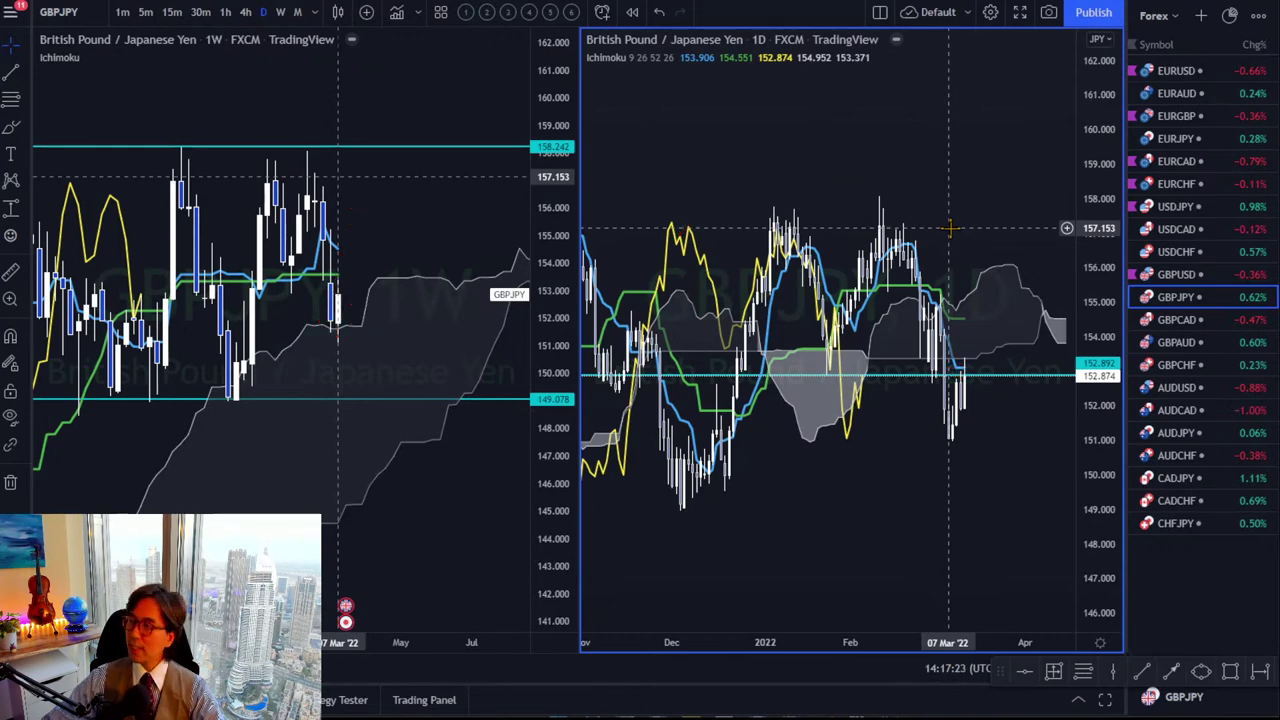
{"action": "key", "text": "Right"}
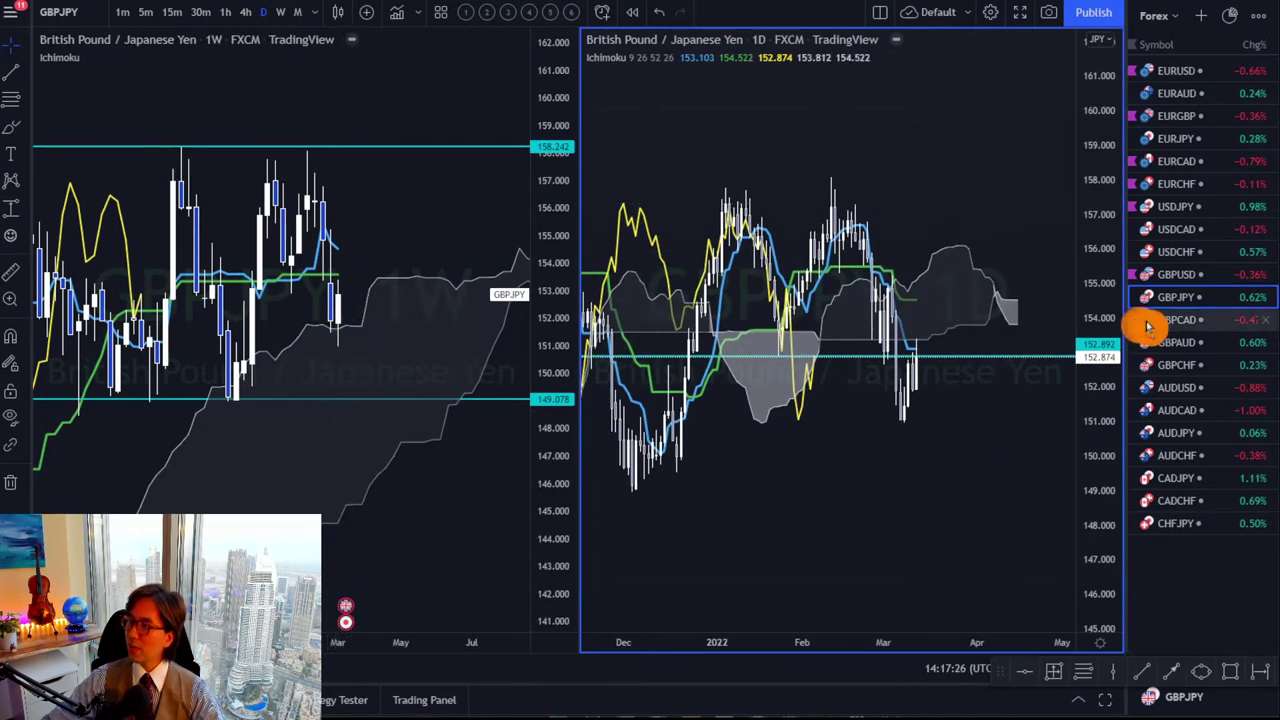
{"action": "left_click", "coordinate": [1237, 320]}
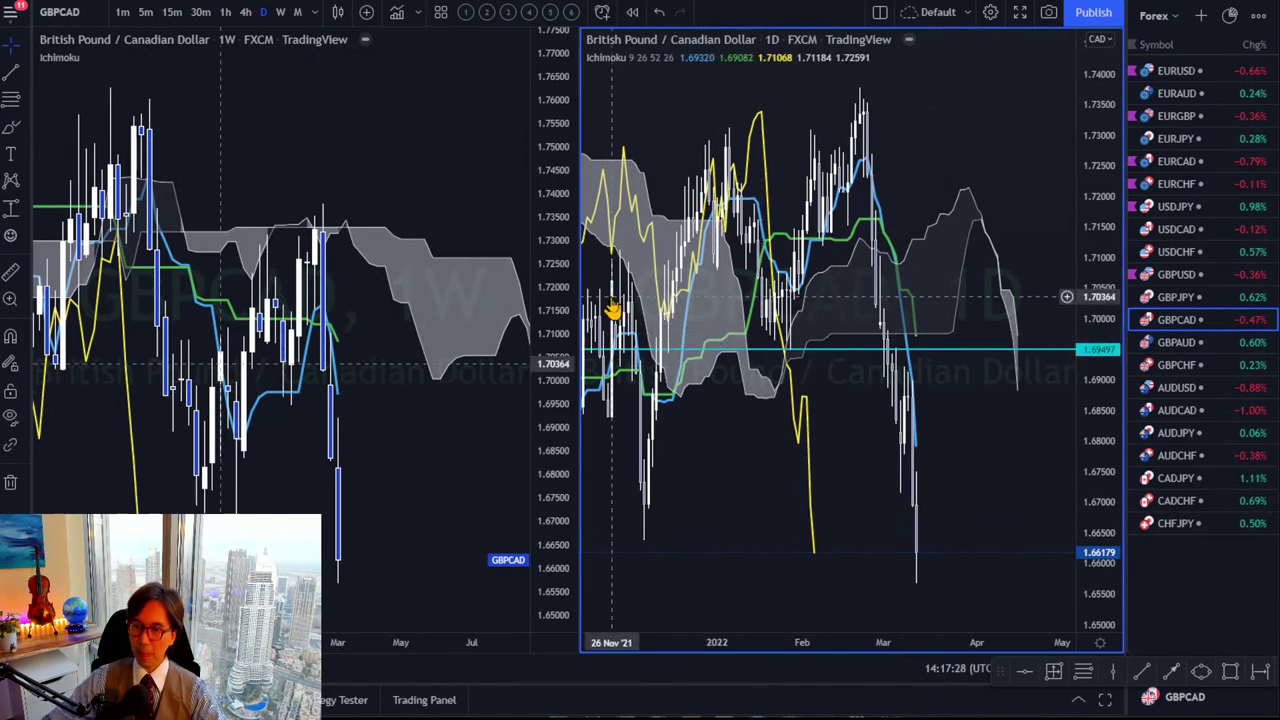
{"action": "left_click_drag", "start_coordinate": [566, 172], "coordinate": [569, 300]}
{"action": "left_click_drag", "start_coordinate": [420, 325], "coordinate": [389, 296]}
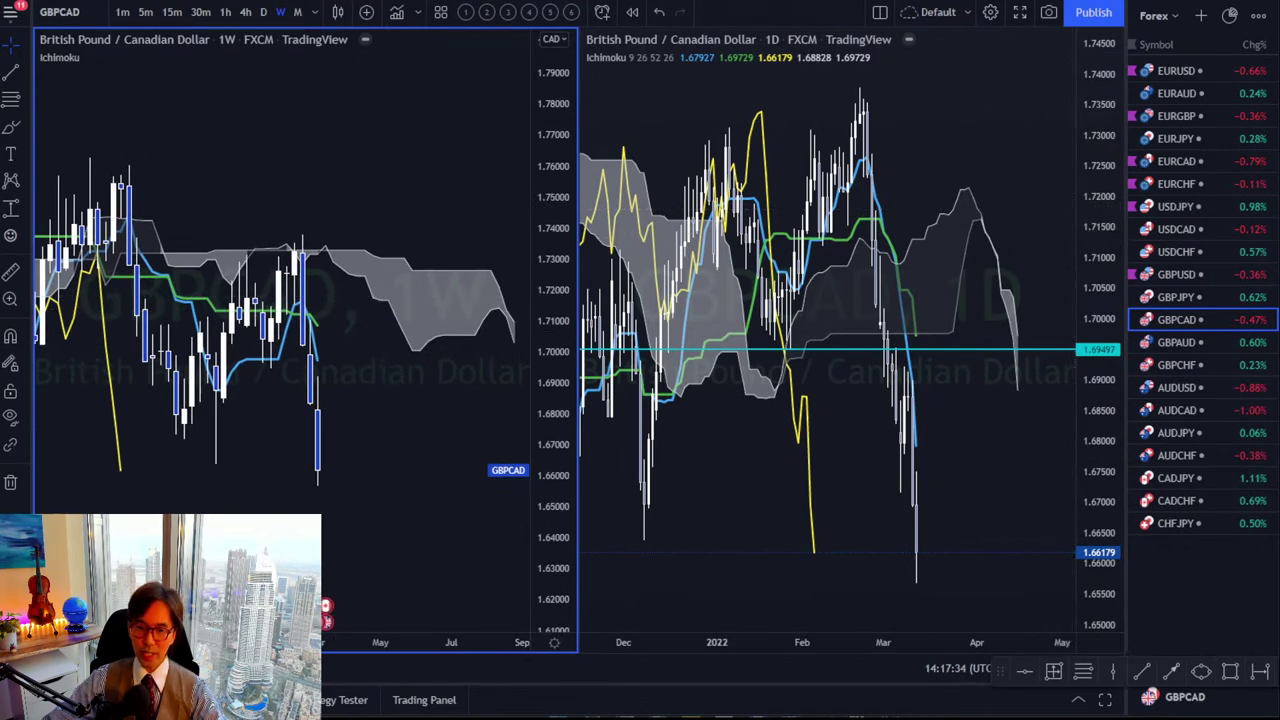
Mark GBPCAD with red strokes, a down arrow, circles on cloud tips, and a daily hook.
{"action": "mouse_move", "coordinate": [458, 258]}
{"action": "left_mouse_down"}
{"action": "mouse_move", "coordinate": [497, 332]}
{"action": "mouse_move", "coordinate": [478, 343]}
{"action": "left_mouse_up"}
{"action": "left_click_drag", "start_coordinate": [320, 312], "coordinate": [350, 376]}
{"action": "mouse_move", "coordinate": [120, 492]}
{"action": "left_mouse_down"}
{"action": "mouse_move", "coordinate": [104, 445]}
{"action": "mouse_move", "coordinate": [104, 492]}
{"action": "left_mouse_up"}
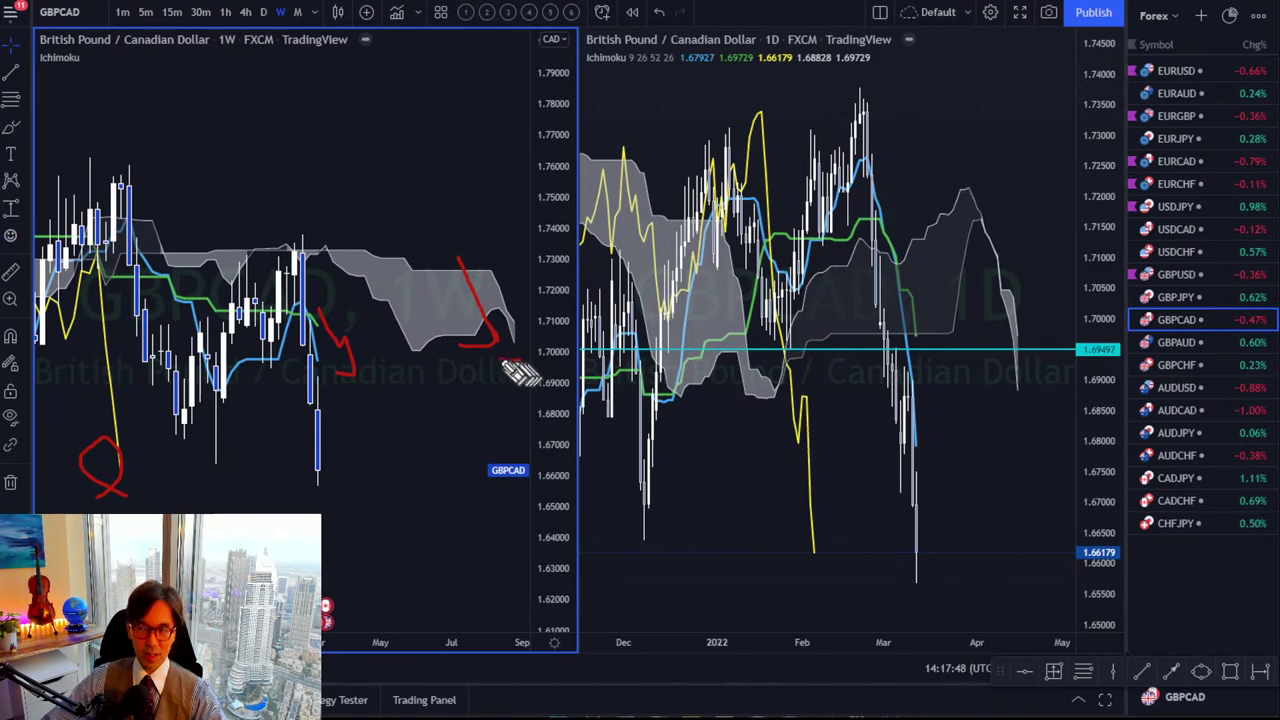
{"action": "left_click_drag", "start_coordinate": [518, 364], "coordinate": [515, 318]}
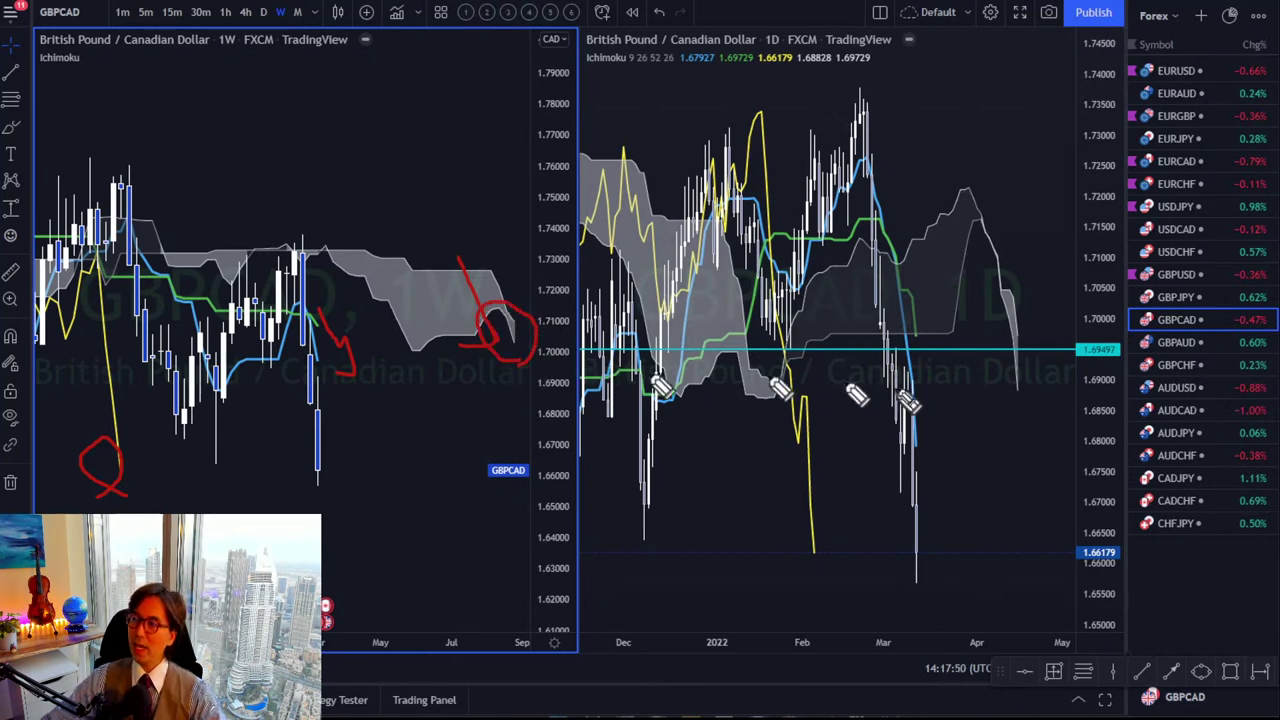
{"action": "mouse_move", "coordinate": [1017, 398]}
{"action": "left_mouse_down"}
{"action": "mouse_move", "coordinate": [1012, 275]}
{"action": "mouse_move", "coordinate": [1050, 360]}
{"action": "mouse_move", "coordinate": [1022, 398]}
{"action": "left_mouse_up"}
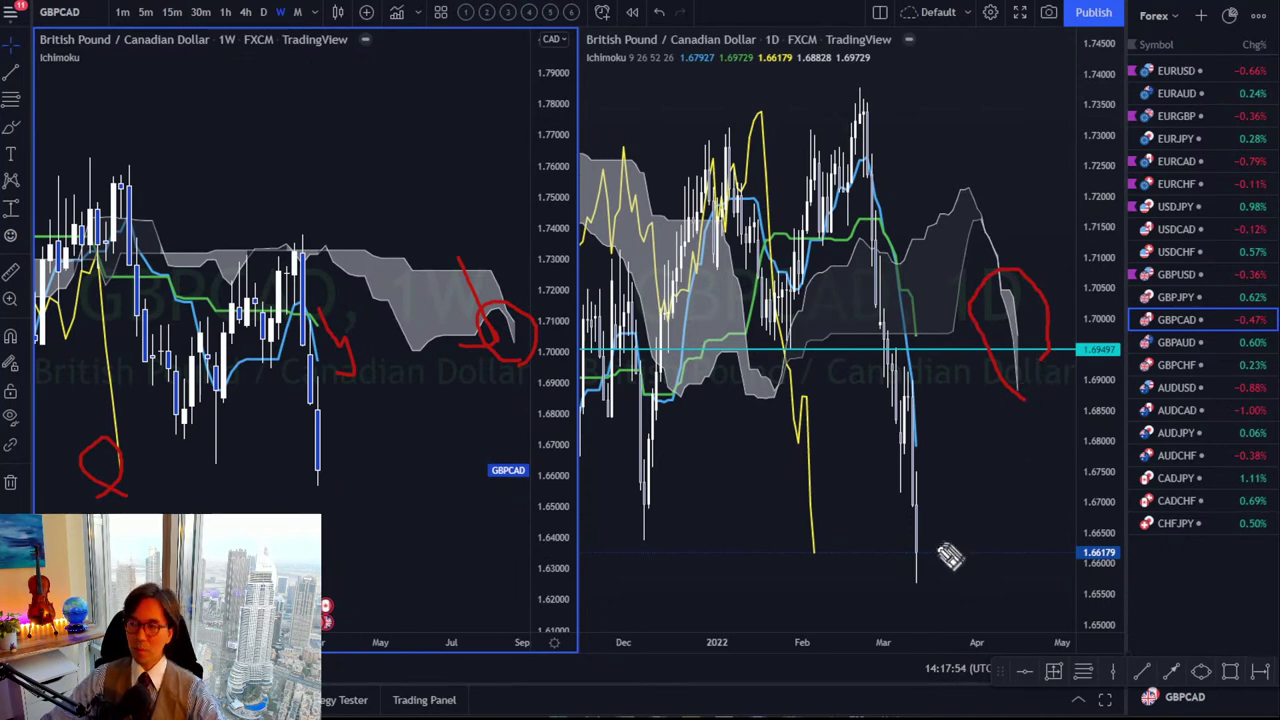
{"action": "mouse_move", "coordinate": [918, 556]}
{"action": "left_mouse_down"}
{"action": "mouse_move", "coordinate": [955, 508]}
{"action": "mouse_move", "coordinate": [962, 526]}
{"action": "left_mouse_up"}
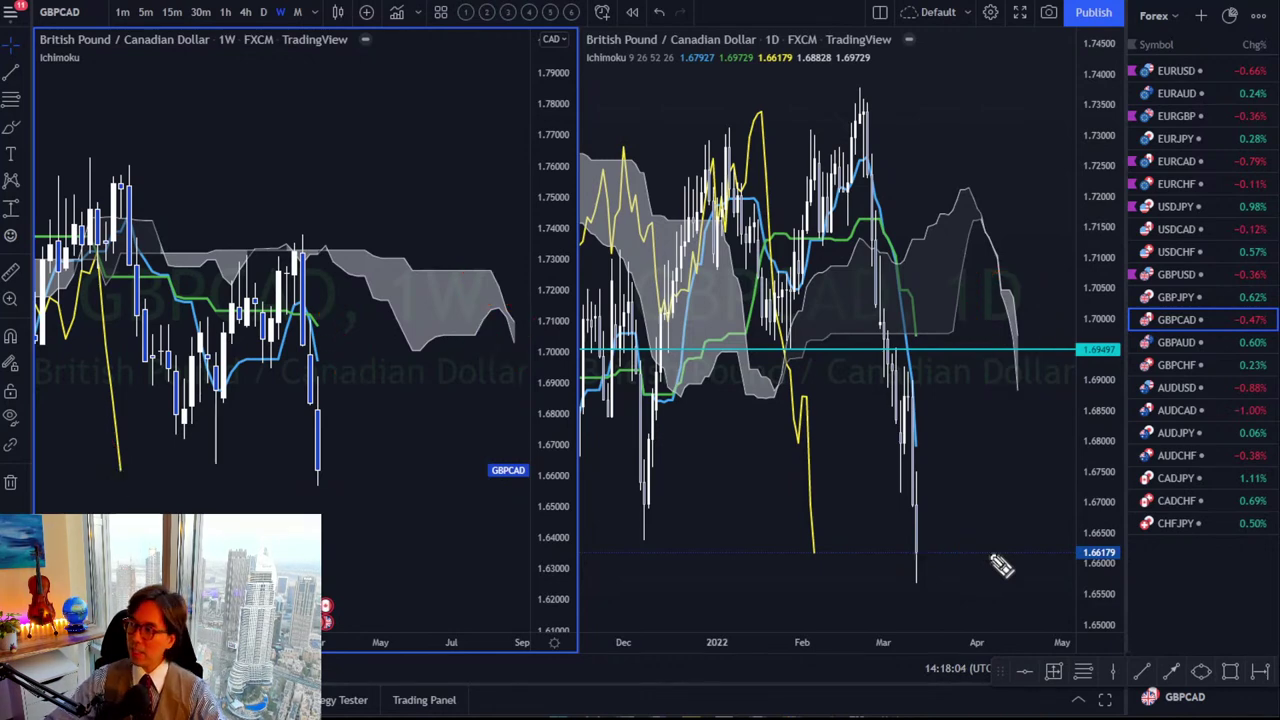
Zoom out the weekly GBPCAD chart and place a horizontal level at 1.65637.
{"action": "left_click_drag", "start_coordinate": [548, 305], "coordinate": [548, 330]}
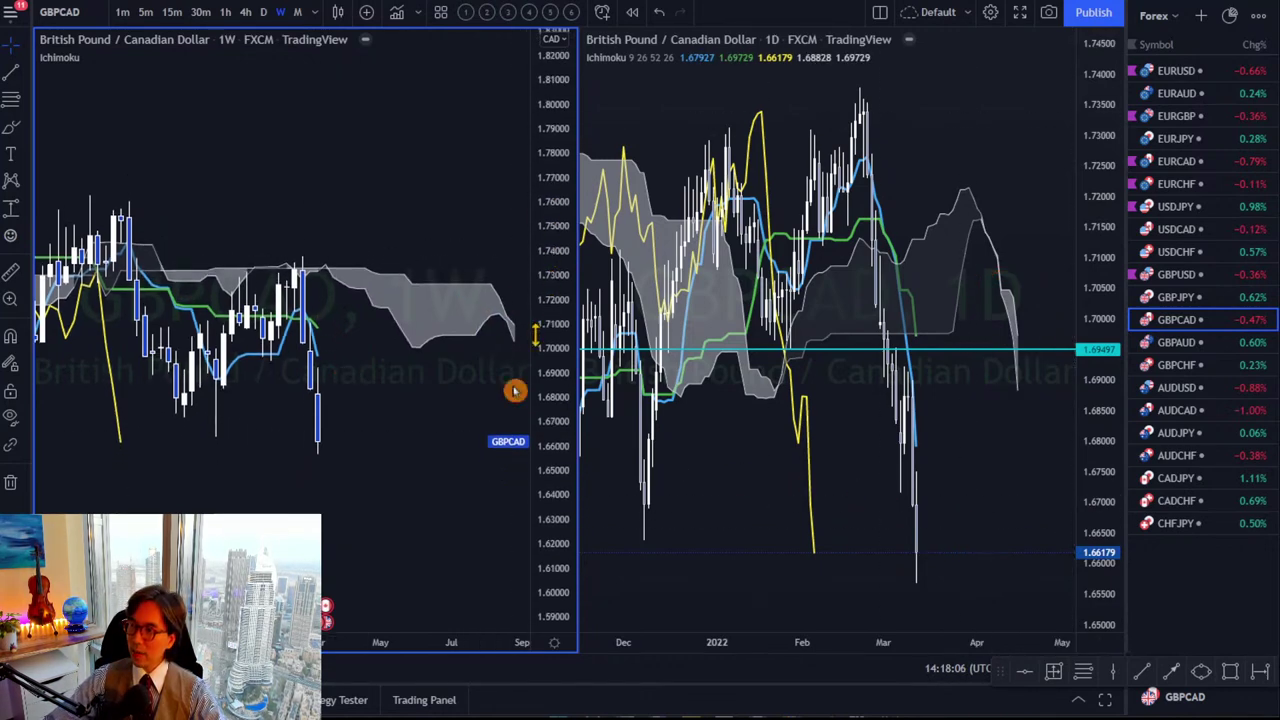
{"action": "scroll", "coordinate": [327, 615], "scroll_direction": "down", "scroll_amount": 5}
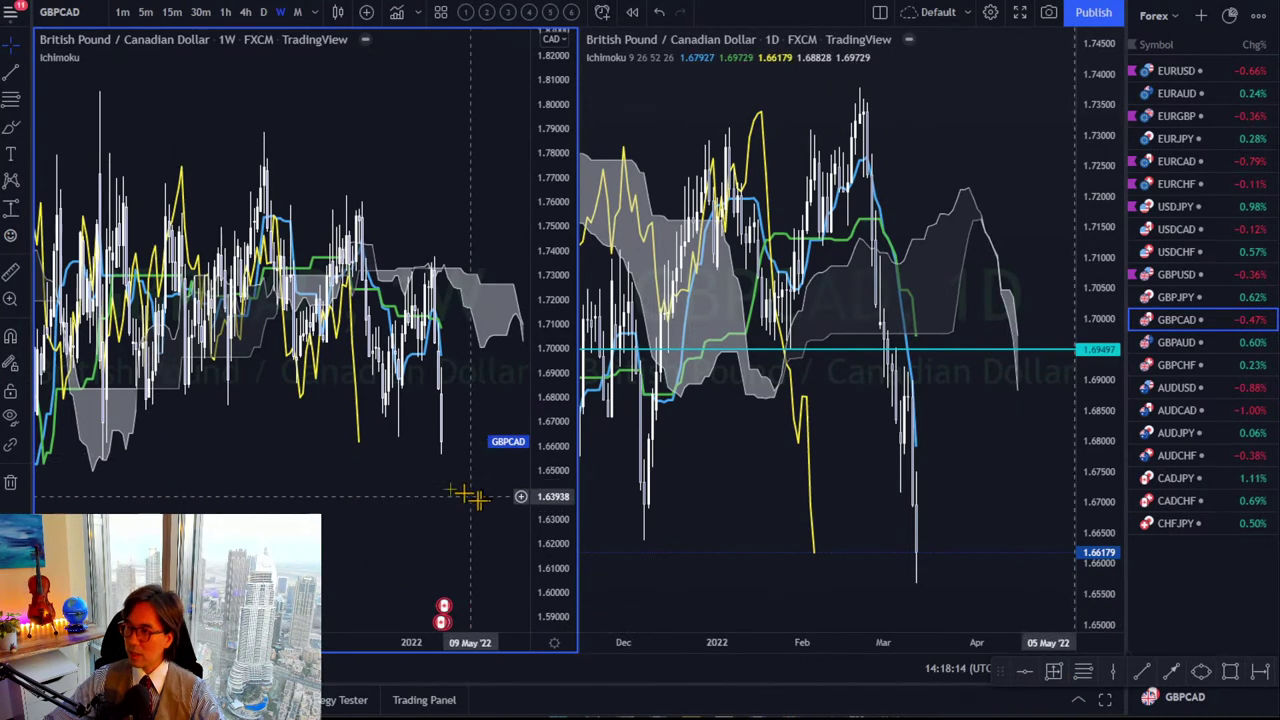
{"action": "left_click", "coordinate": [1030, 676]}
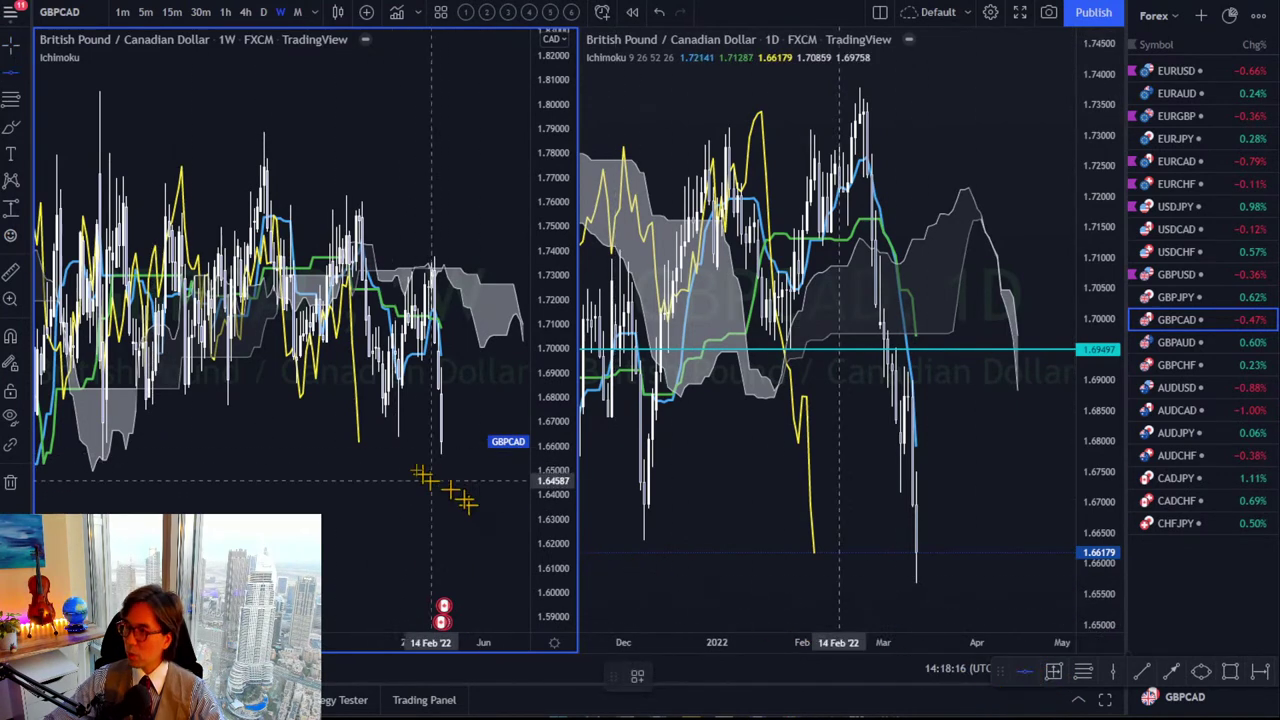
{"action": "left_click", "coordinate": [377, 458]}
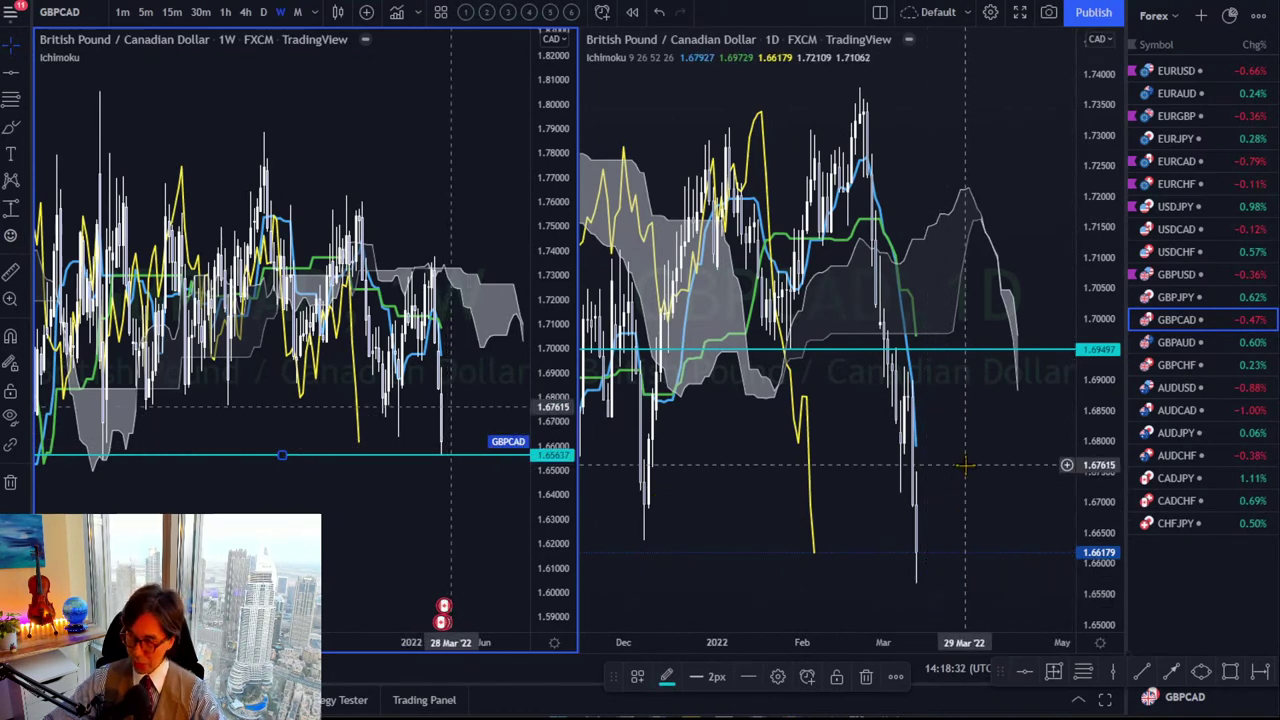
Pan and compress the daily chart, then flag GBPCAD purple in the watchlist.
{"action": "left_click_drag", "start_coordinate": [961, 484], "coordinate": [985, 358]}
{"action": "left_click_drag", "start_coordinate": [1093, 280], "coordinate": [1093, 435]}
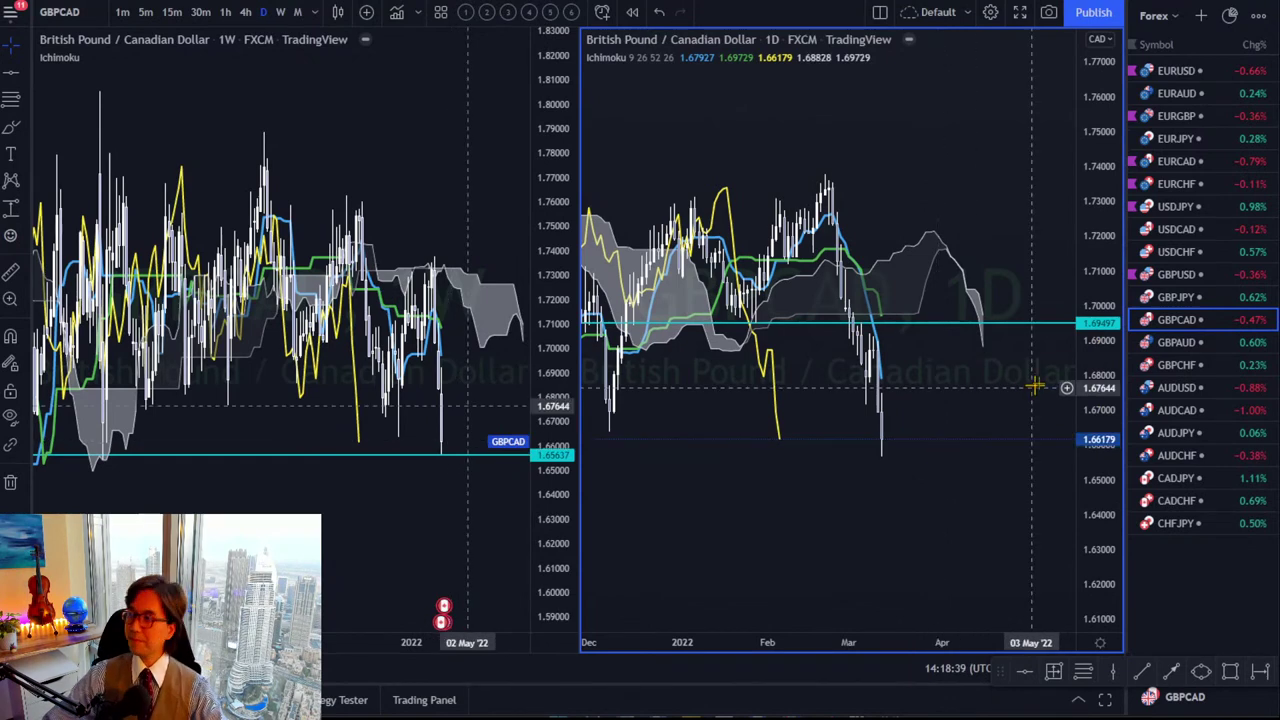
{"action": "left_click", "coordinate": [1134, 326]}
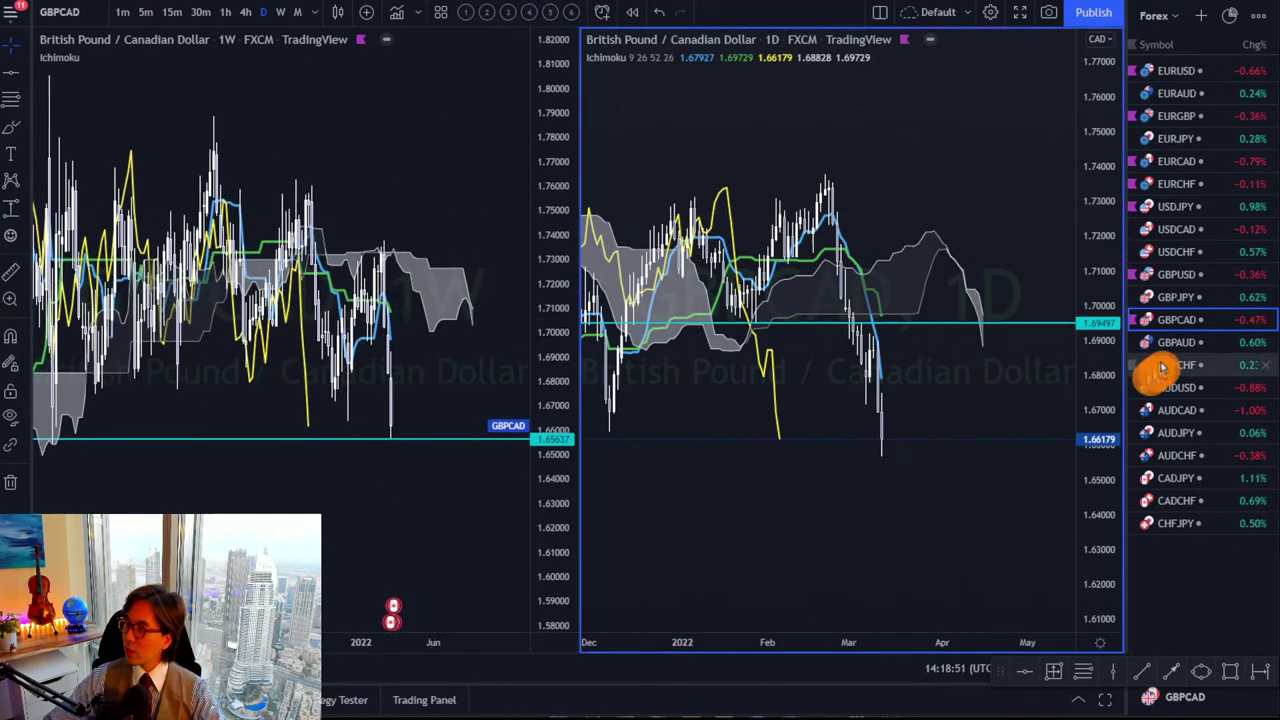
Load GBPAUD in both panes and reframe the weekly chart's price scale.
{"action": "left_click", "coordinate": [1240, 345]}
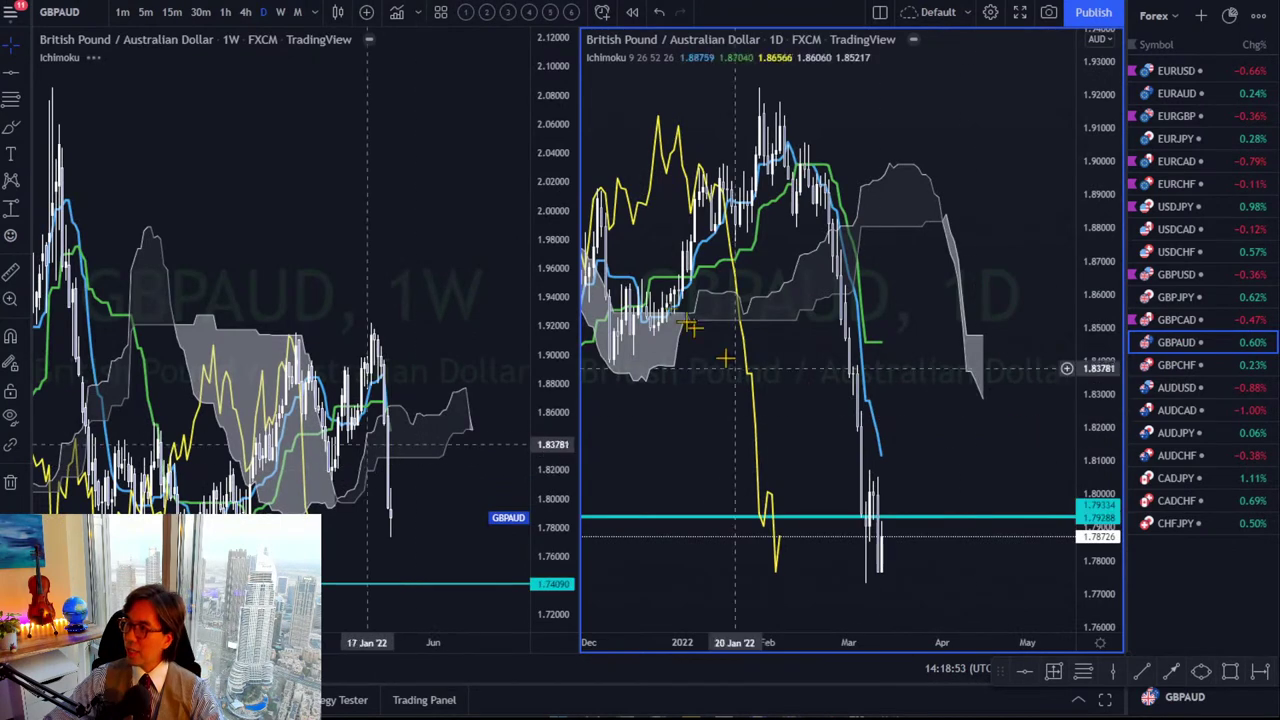
{"action": "left_click_drag", "start_coordinate": [443, 354], "coordinate": [398, 222]}
{"action": "left_click", "coordinate": [518, 198]}
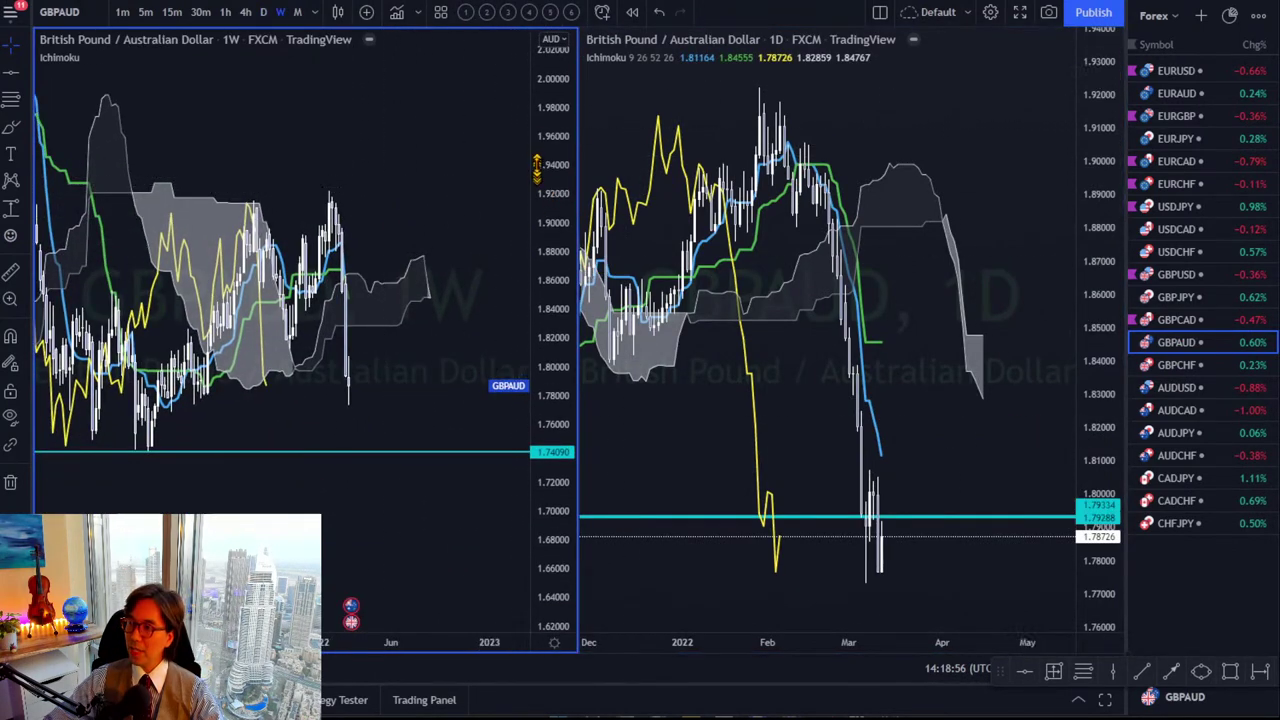
{"action": "left_click_drag", "start_coordinate": [540, 220], "coordinate": [540, 310]}
{"action": "left_click_drag", "start_coordinate": [414, 366], "coordinate": [430, 352]}
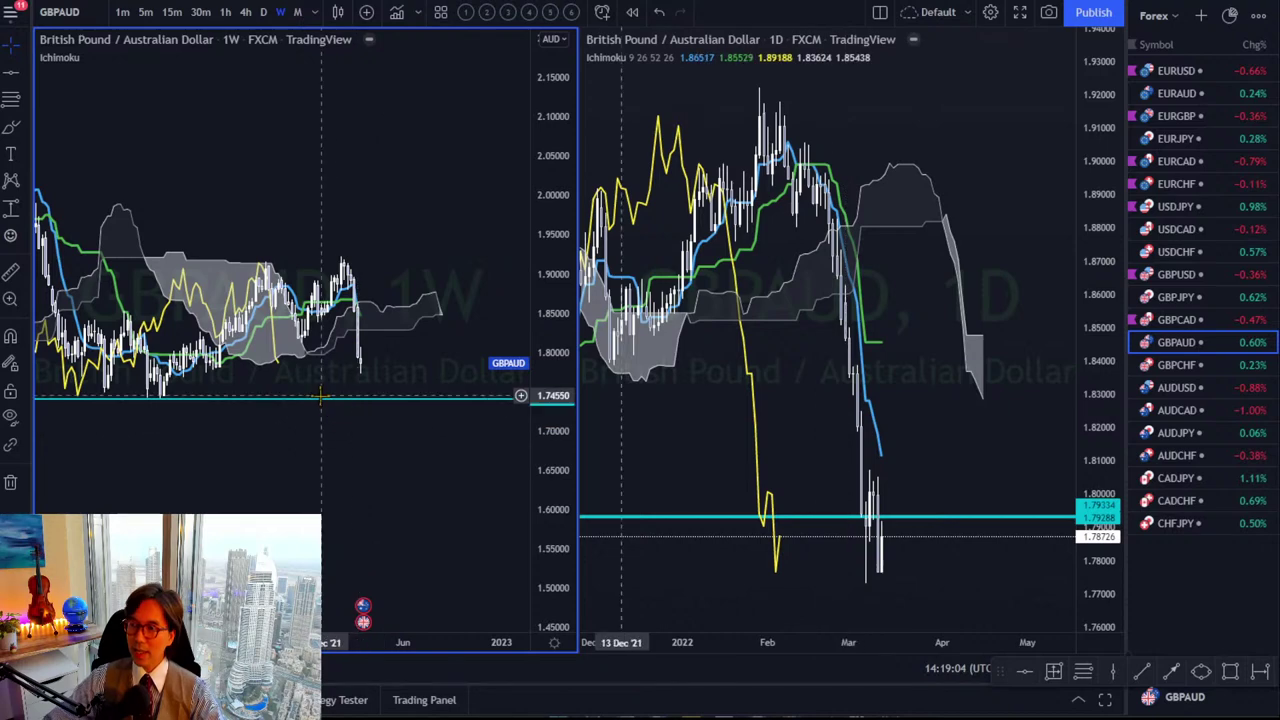
Raise the weekly cyan level to 1.81079 and frame the recent weekly candles.
{"action": "left_click_drag", "start_coordinate": [326, 398], "coordinate": [262, 344]}
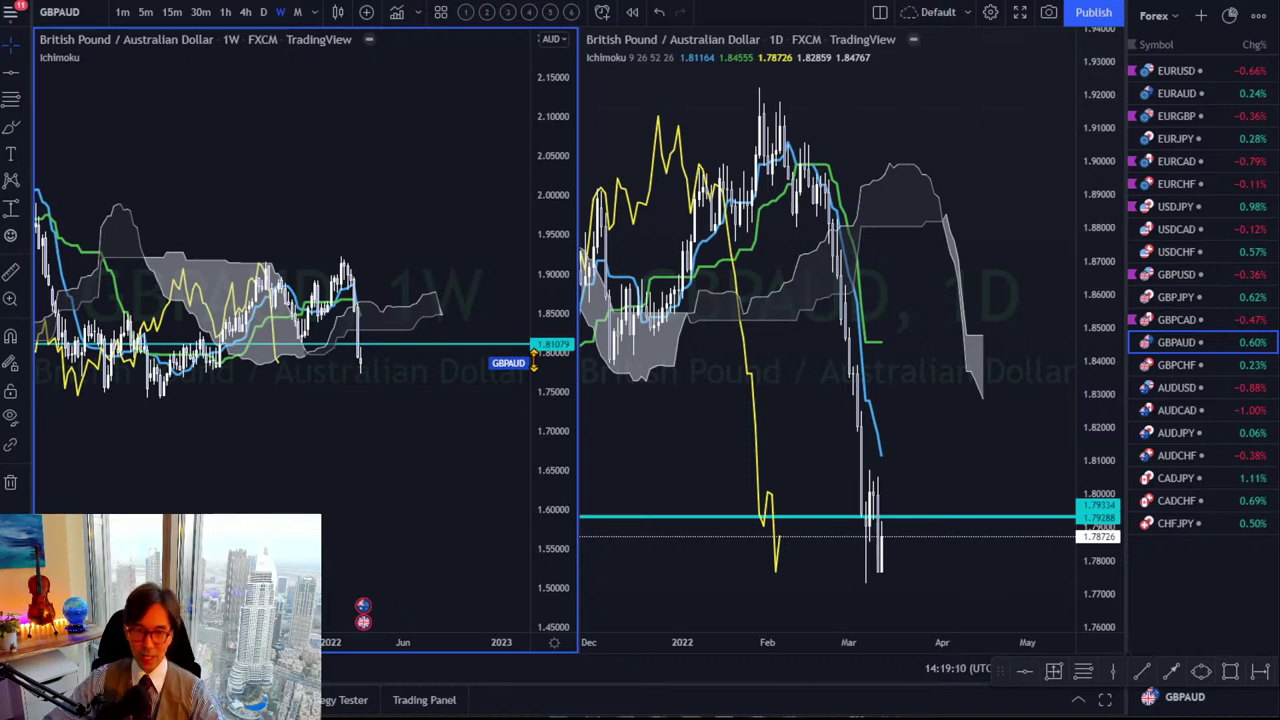
{"action": "left_click_drag", "start_coordinate": [400, 434], "coordinate": [457, 451]}
{"action": "left_click_drag", "start_coordinate": [545, 432], "coordinate": [521, 245]}
{"action": "scroll", "coordinate": [260, 503], "scroll_direction": "up", "scroll_amount": 4}
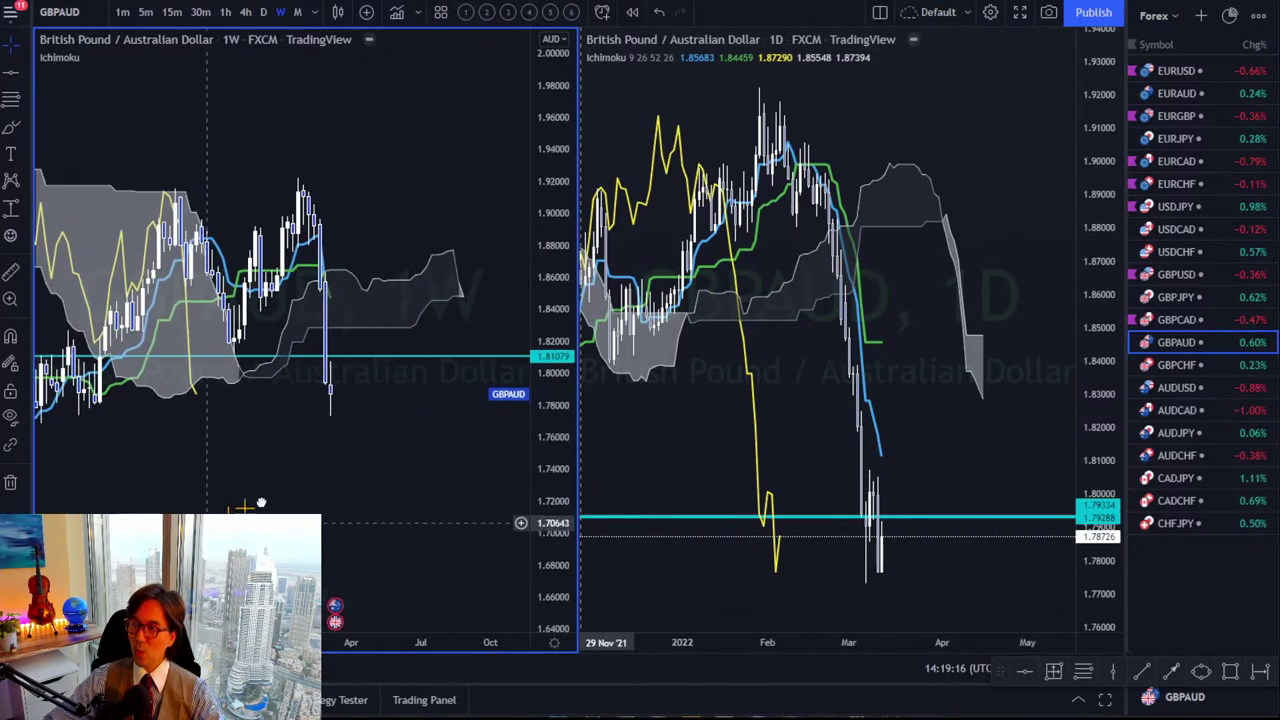
{"action": "left_click_drag", "start_coordinate": [260, 503], "coordinate": [335, 468]}
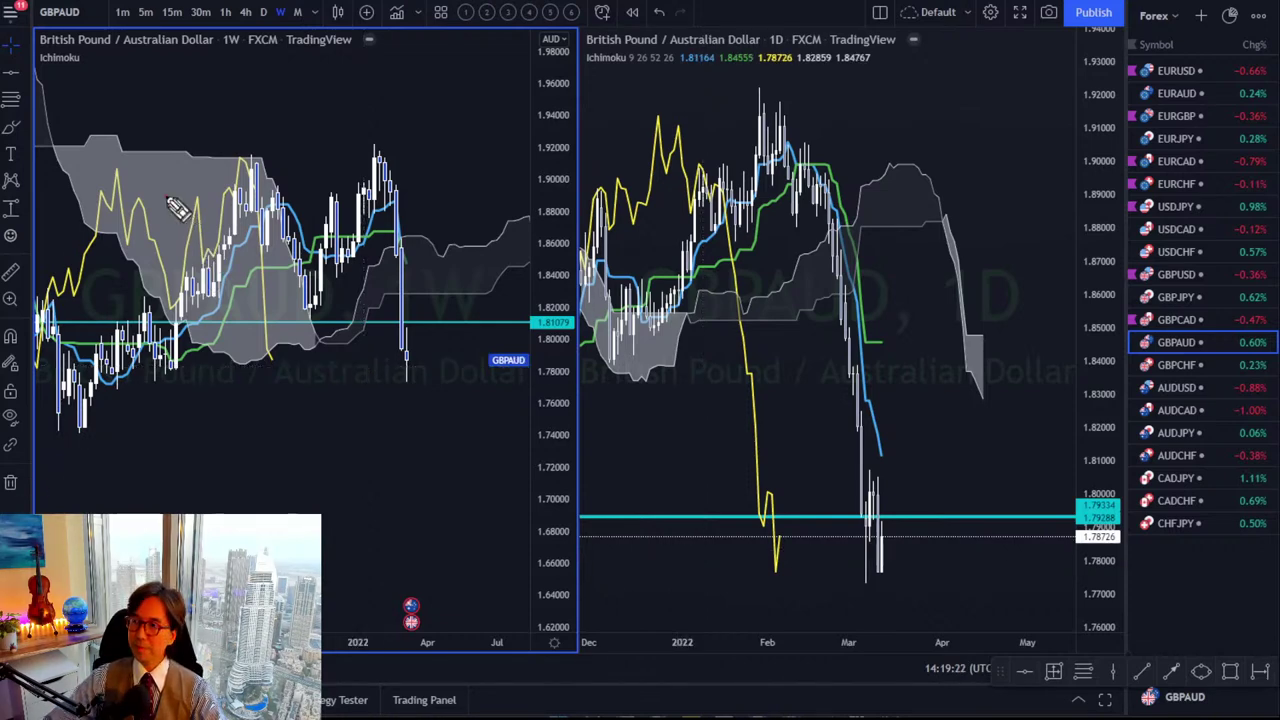
Sketch a red double-peak curve over weekly highs, a circle at the cloud bottom, and red arrows.
{"action": "mouse_move", "coordinate": [165, 195]}
{"action": "left_mouse_down"}
{"action": "mouse_move", "coordinate": [255, 102]}
{"action": "mouse_move", "coordinate": [312, 172]}
{"action": "mouse_move", "coordinate": [420, 160]}
{"action": "mouse_move", "coordinate": [438, 183]}
{"action": "left_mouse_up"}
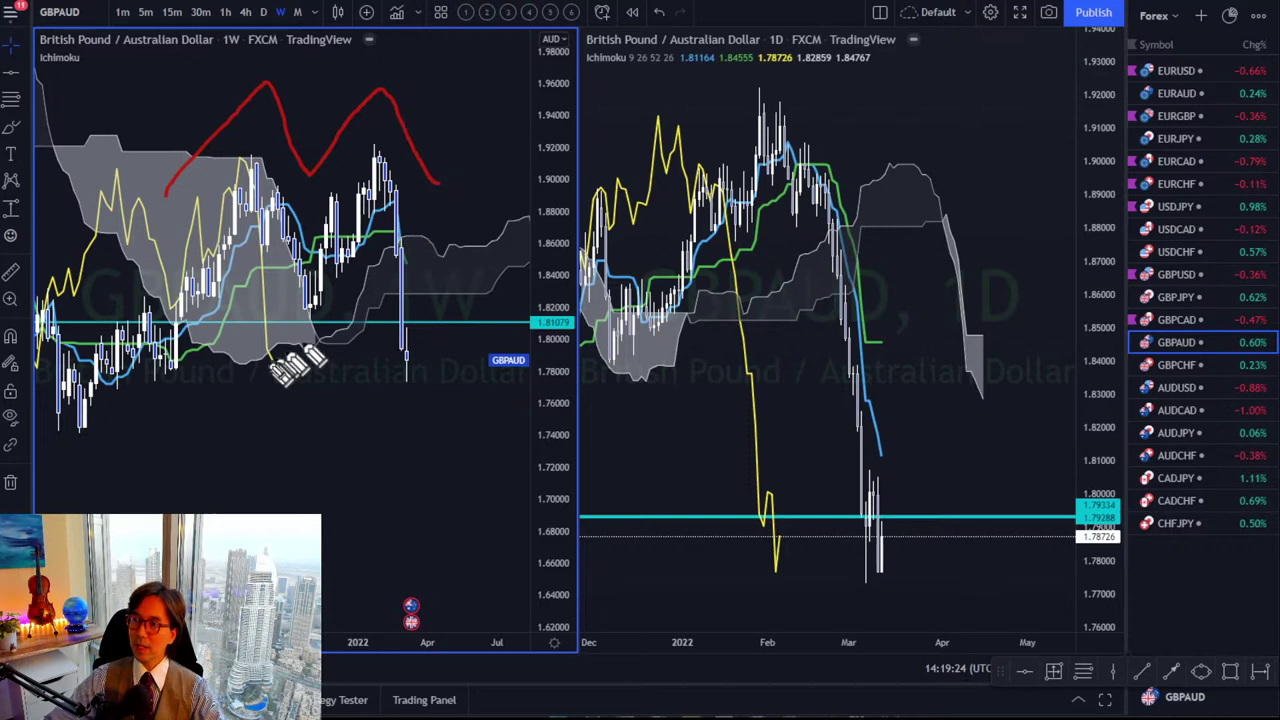
{"action": "mouse_move", "coordinate": [298, 334]}
{"action": "left_mouse_down"}
{"action": "mouse_move", "coordinate": [318, 300]}
{"action": "mouse_move", "coordinate": [316, 342]}
{"action": "left_mouse_up"}
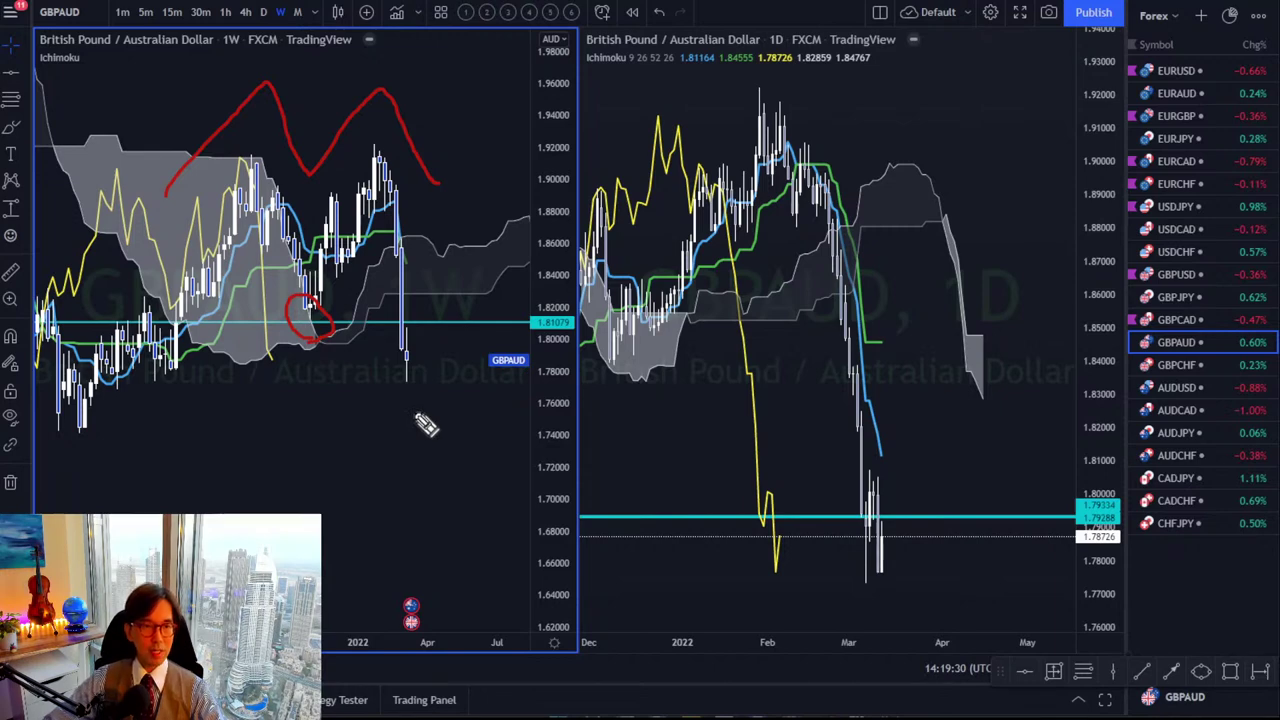
{"action": "left_click_drag", "start_coordinate": [419, 368], "coordinate": [440, 396]}
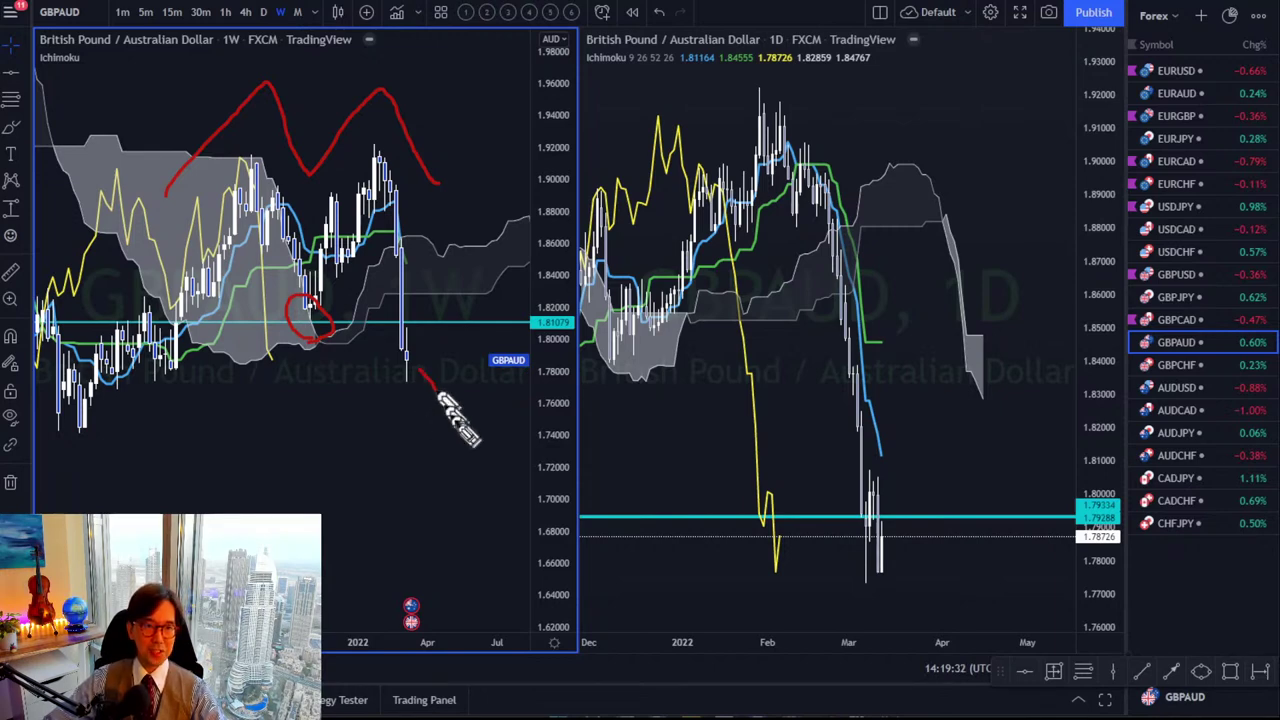
{"action": "left_click_drag", "start_coordinate": [472, 436], "coordinate": [454, 437]}
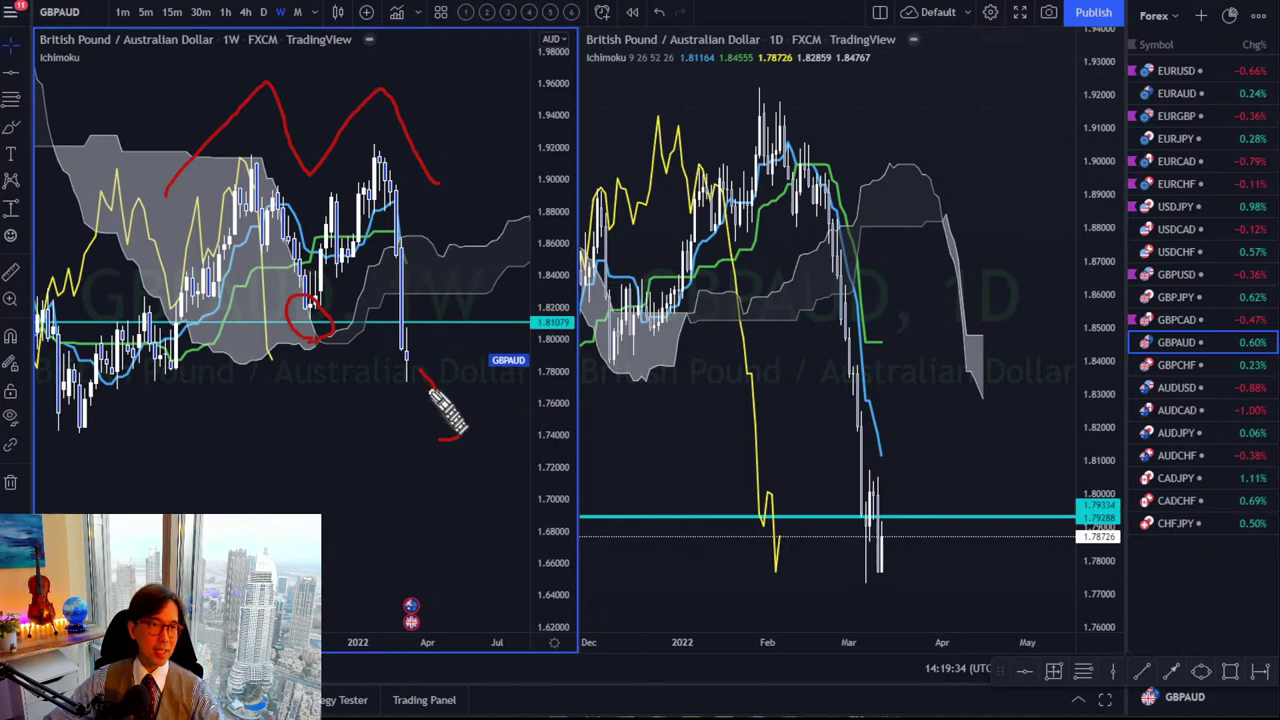
{"action": "mouse_move", "coordinate": [416, 378]}
{"action": "left_mouse_down"}
{"action": "mouse_move", "coordinate": [441, 336]}
{"action": "mouse_move", "coordinate": [508, 418]}
{"action": "left_mouse_up"}
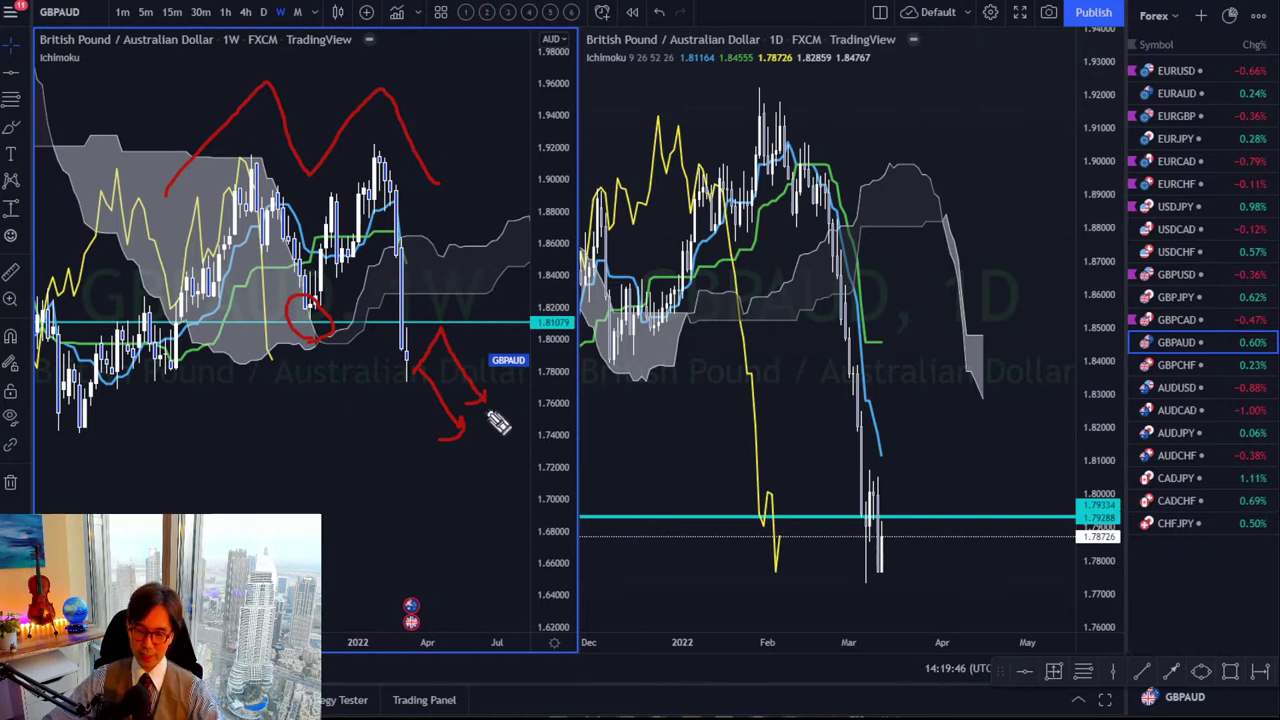
Reframe the daily GBPAUD chart to Oct–Apr and delete its 1.79334 horizontal level.
{"action": "left_click", "coordinate": [999, 268]}
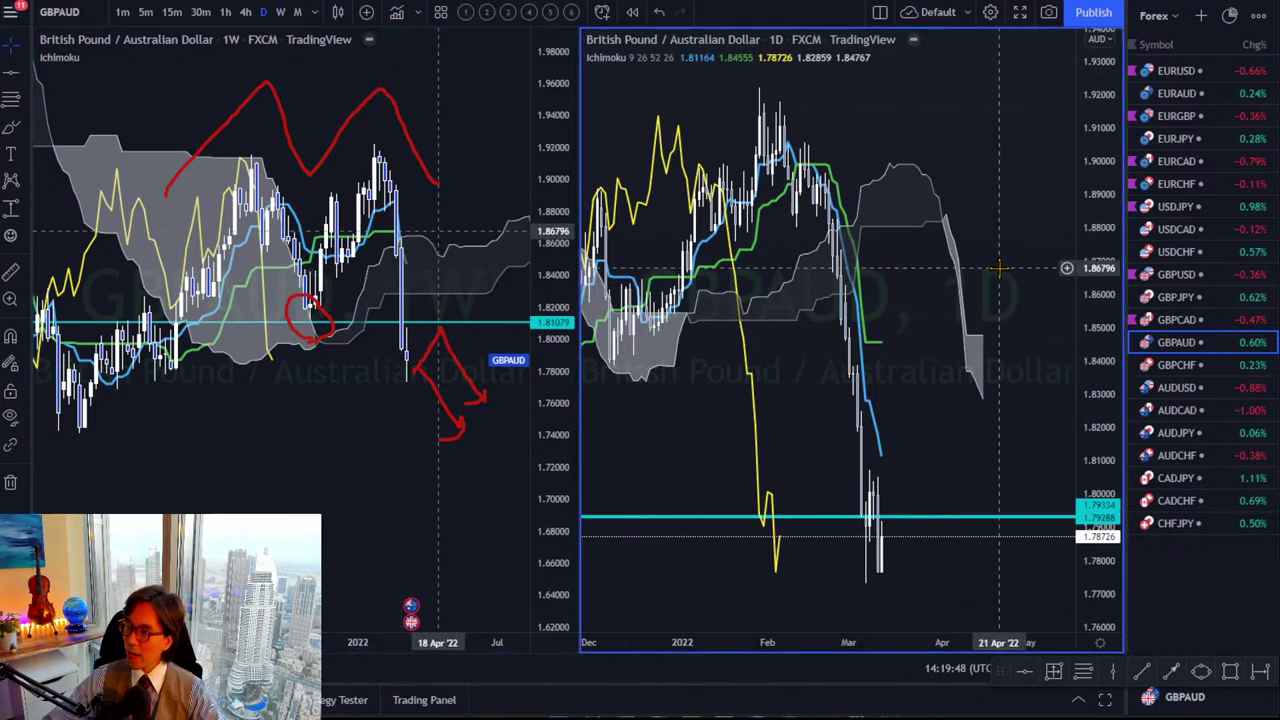
{"action": "left_click_drag", "start_coordinate": [1099, 155], "coordinate": [1099, 200]}
{"action": "left_click_drag", "start_coordinate": [775, 637], "coordinate": [876, 638]}
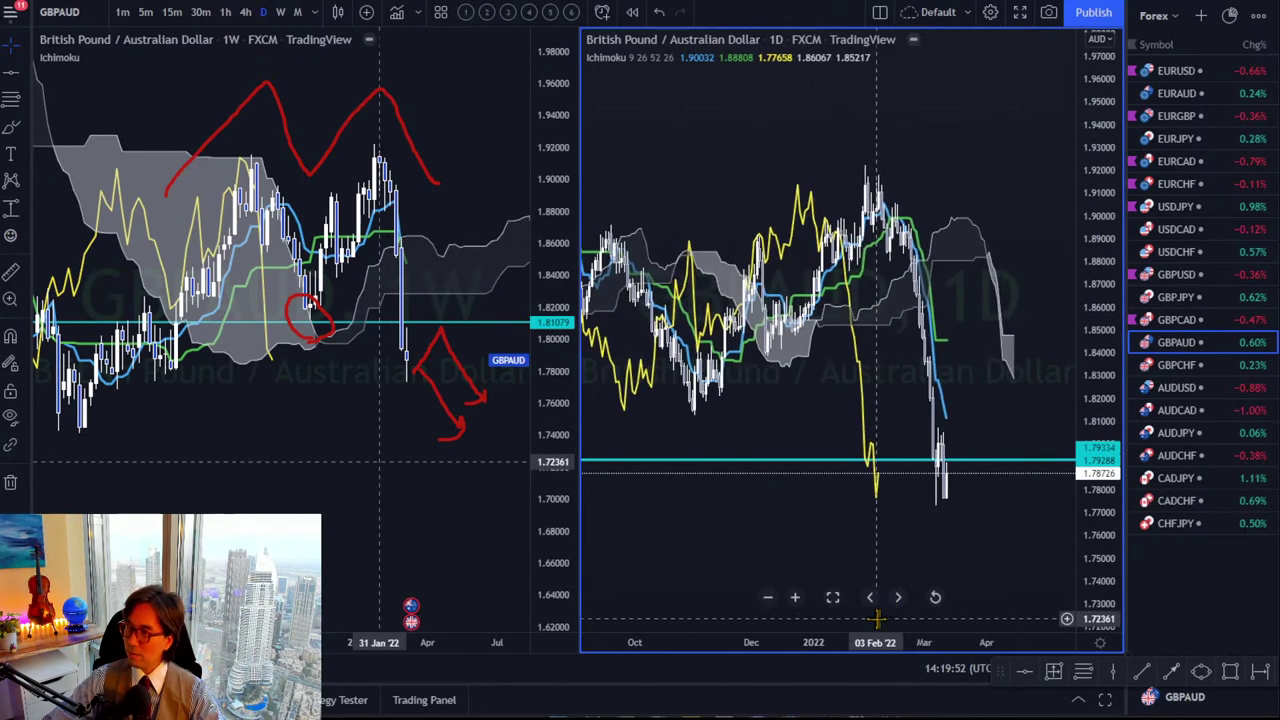
{"action": "left_click", "coordinate": [768, 468]}
{"action": "key", "text": "Delete"}
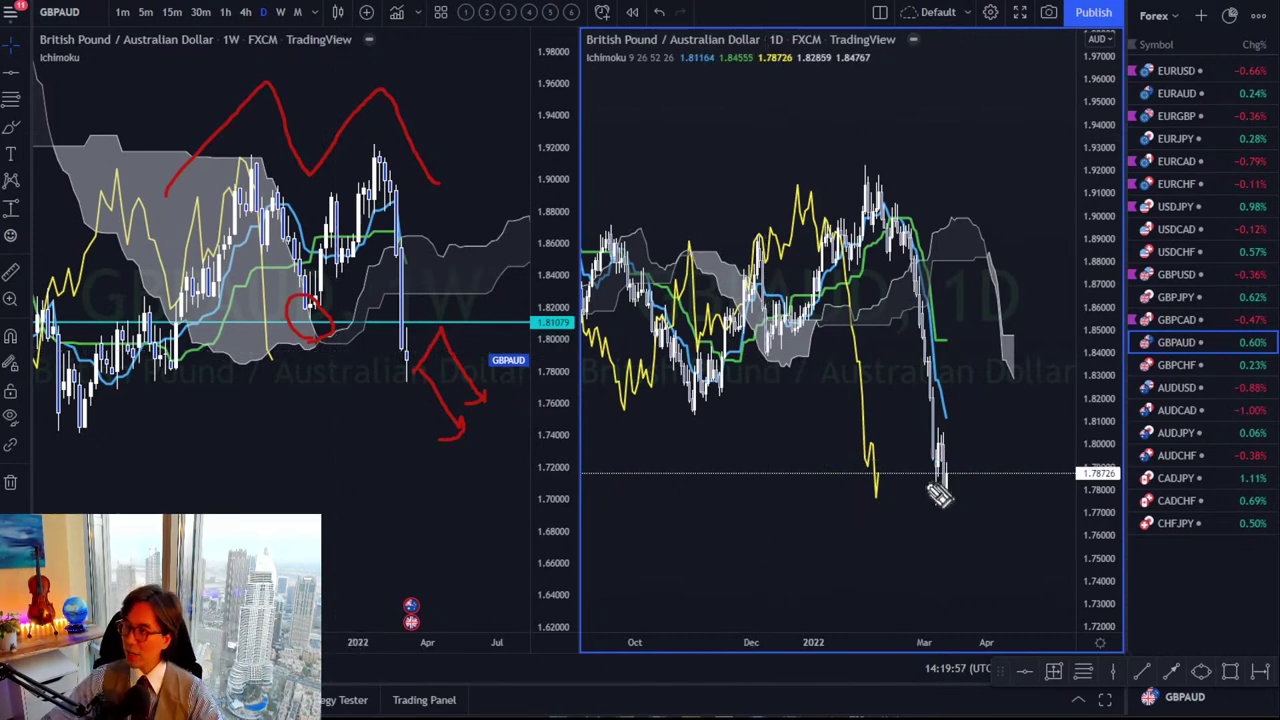
Draw red strokes at the March and October lows, then clear all red marks.
{"action": "left_click_drag", "start_coordinate": [930, 482], "coordinate": [970, 410]}
{"action": "left_click_drag", "start_coordinate": [684, 411], "coordinate": [728, 413]}
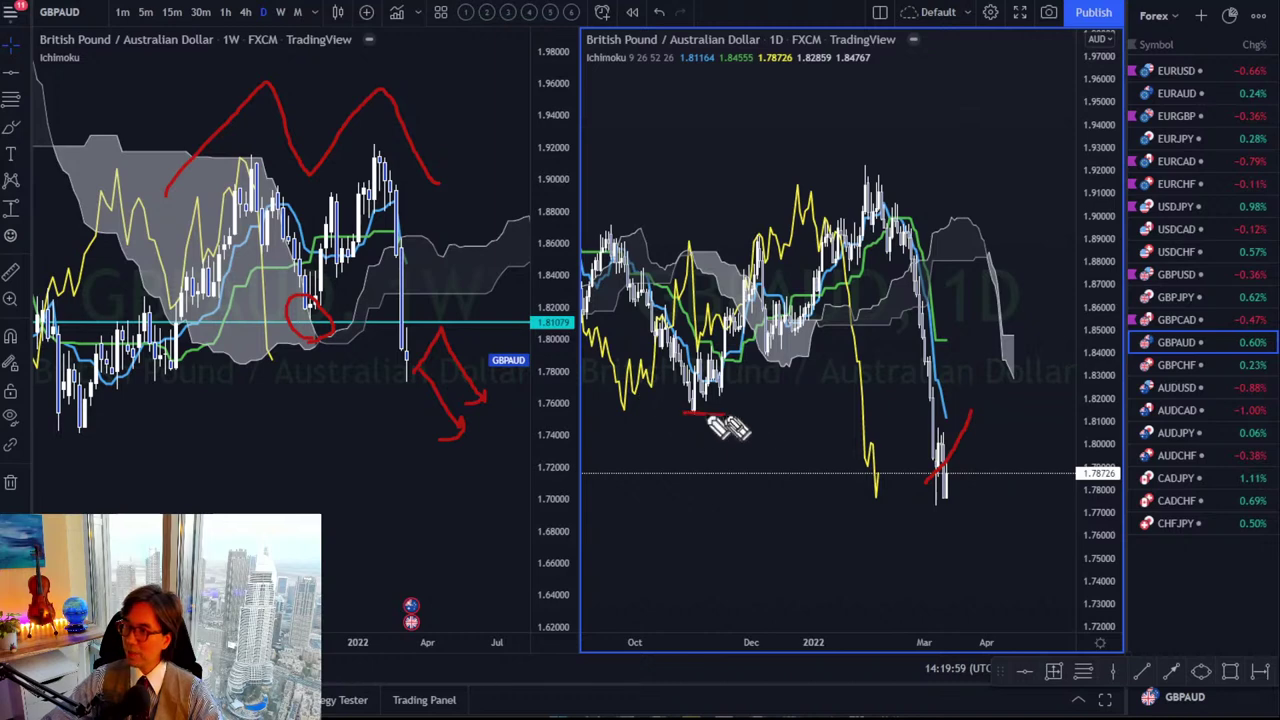
{"action": "mouse_move", "coordinate": [932, 407]}
{"action": "left_mouse_down"}
{"action": "mouse_move", "coordinate": [985, 405]}
{"action": "mouse_move", "coordinate": [1050, 508]}
{"action": "left_mouse_up"}
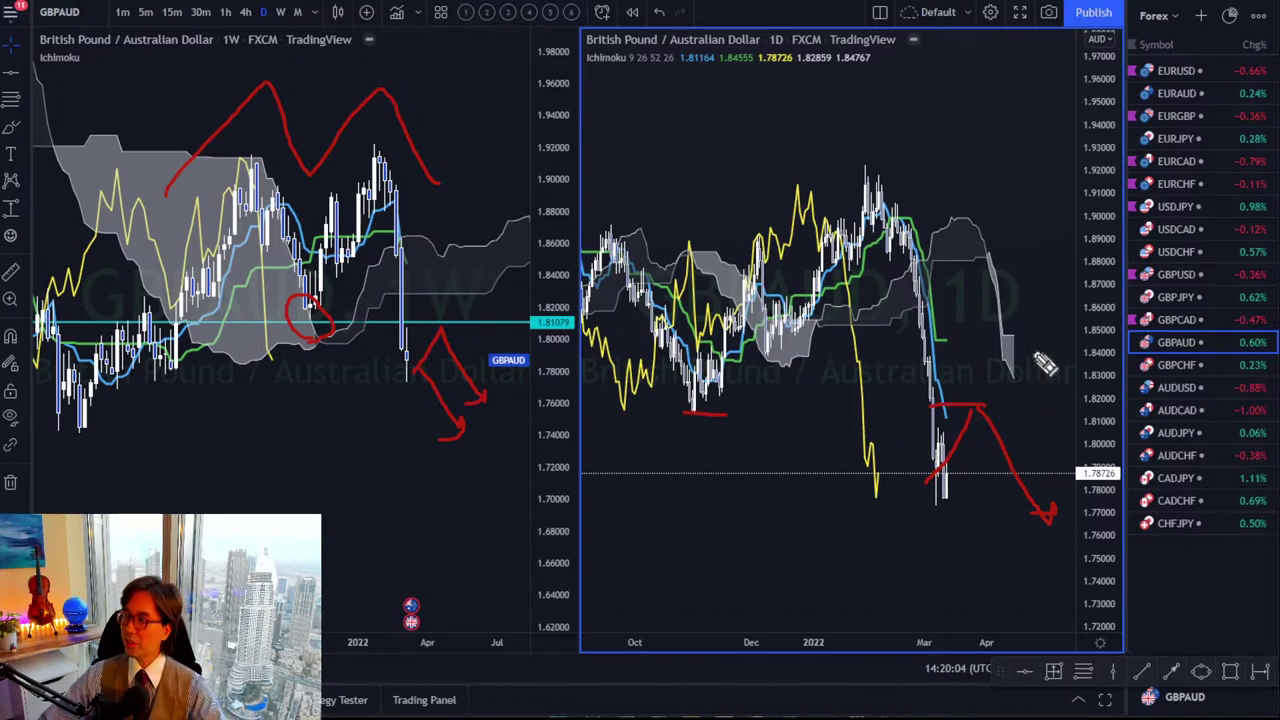
{"action": "left_click", "coordinate": [997, 244]}
{"action": "key", "text": "Escape"}
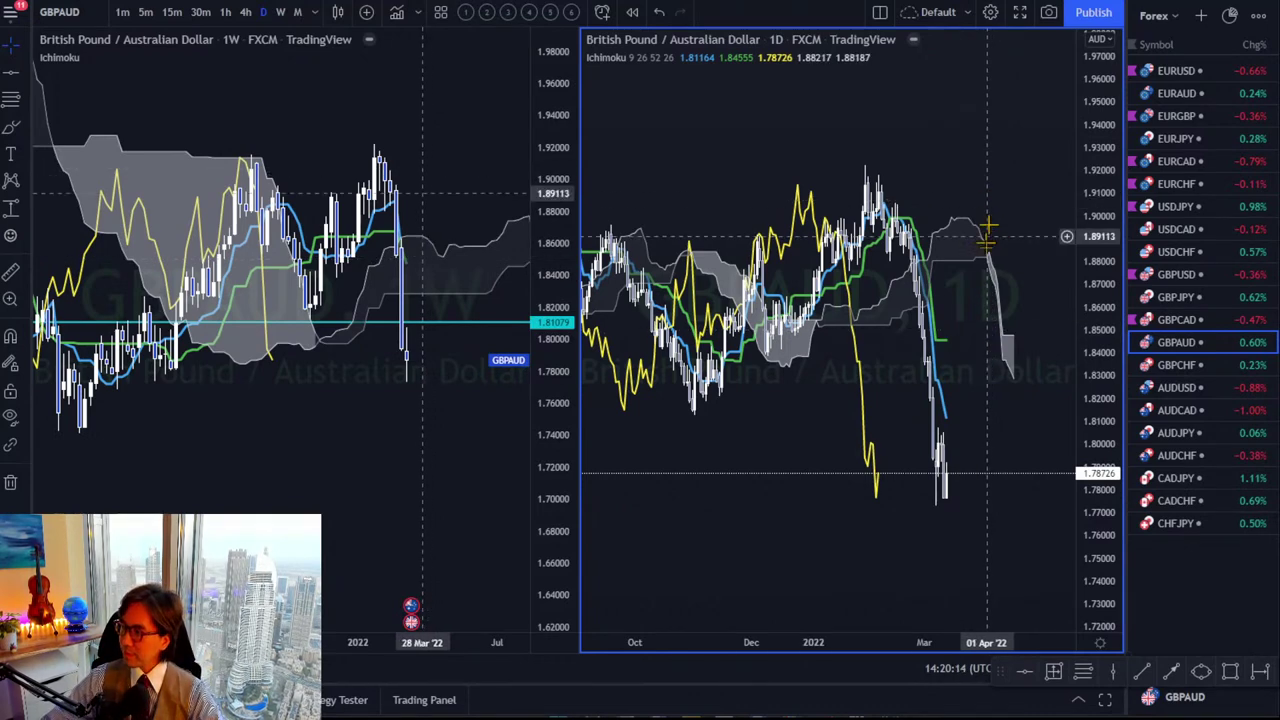
Load GBPCHF in both panes and reframe the weekly and daily chart views.
{"action": "left_click", "coordinate": [1237, 366]}
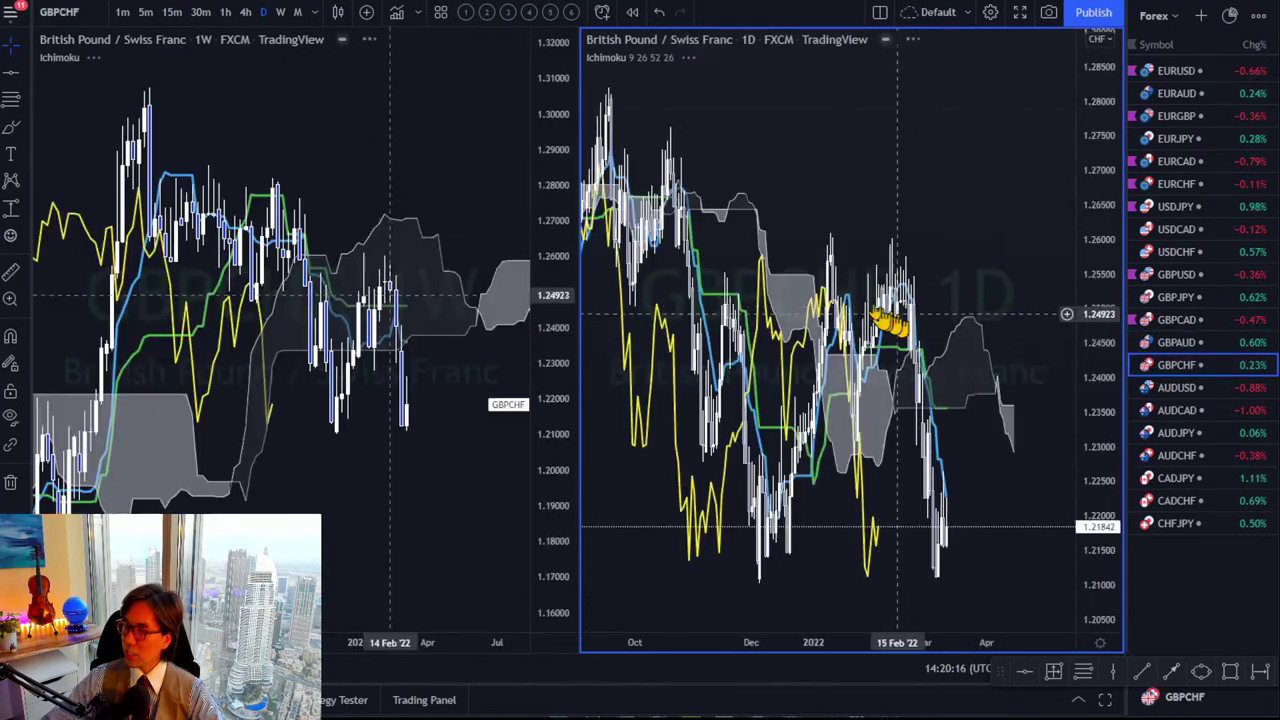
{"action": "left_click_drag", "start_coordinate": [490, 244], "coordinate": [421, 218]}
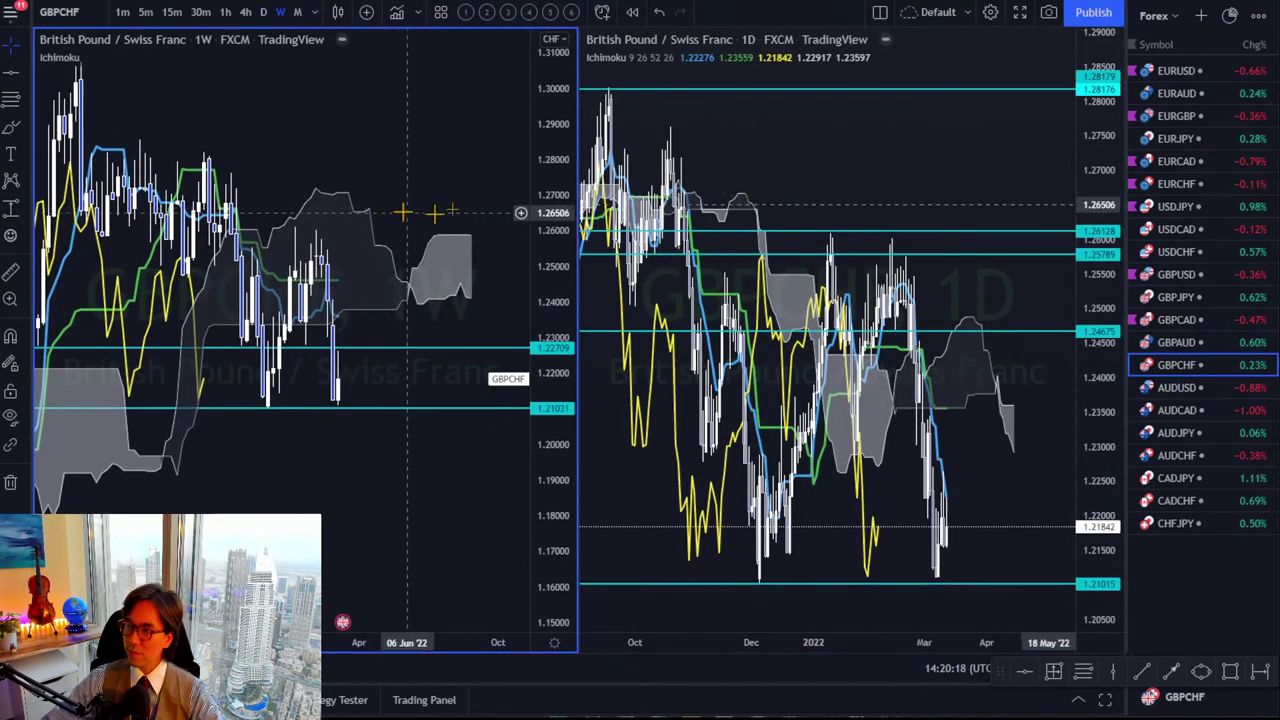
{"action": "left_click_drag", "start_coordinate": [540, 130], "coordinate": [545, 310]}
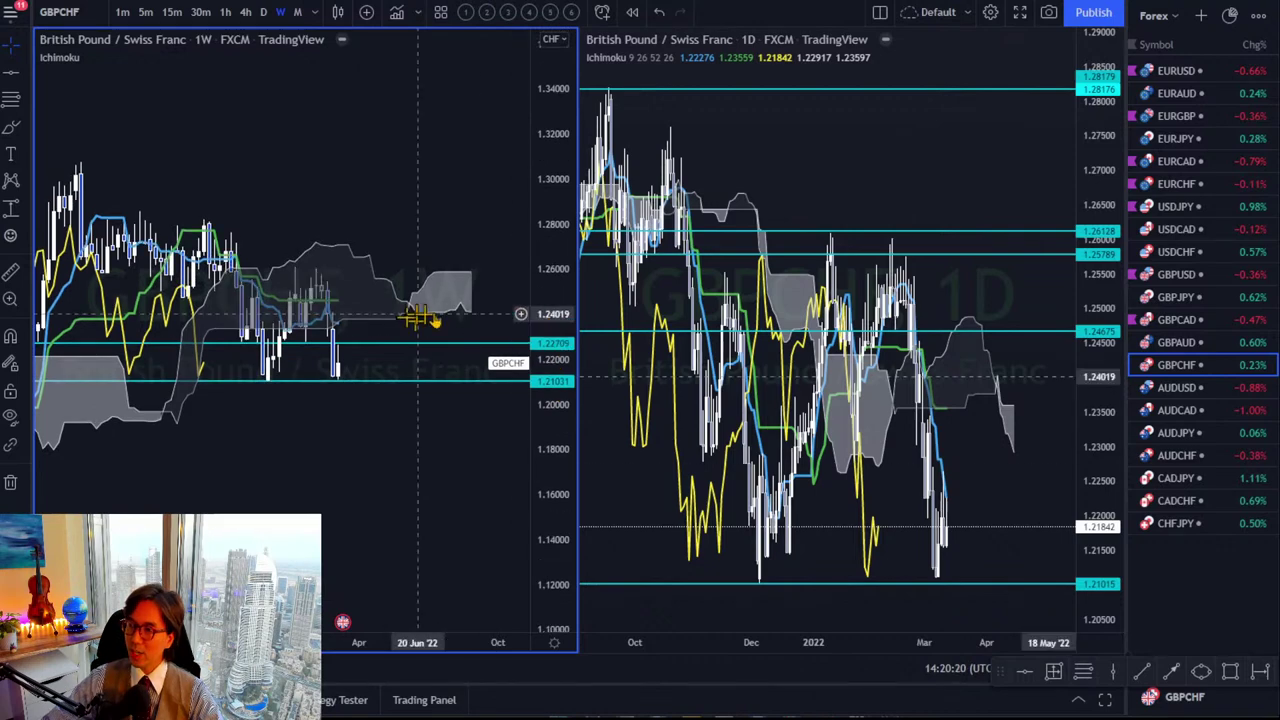
{"action": "left_click_drag", "start_coordinate": [390, 200], "coordinate": [414, 177]}
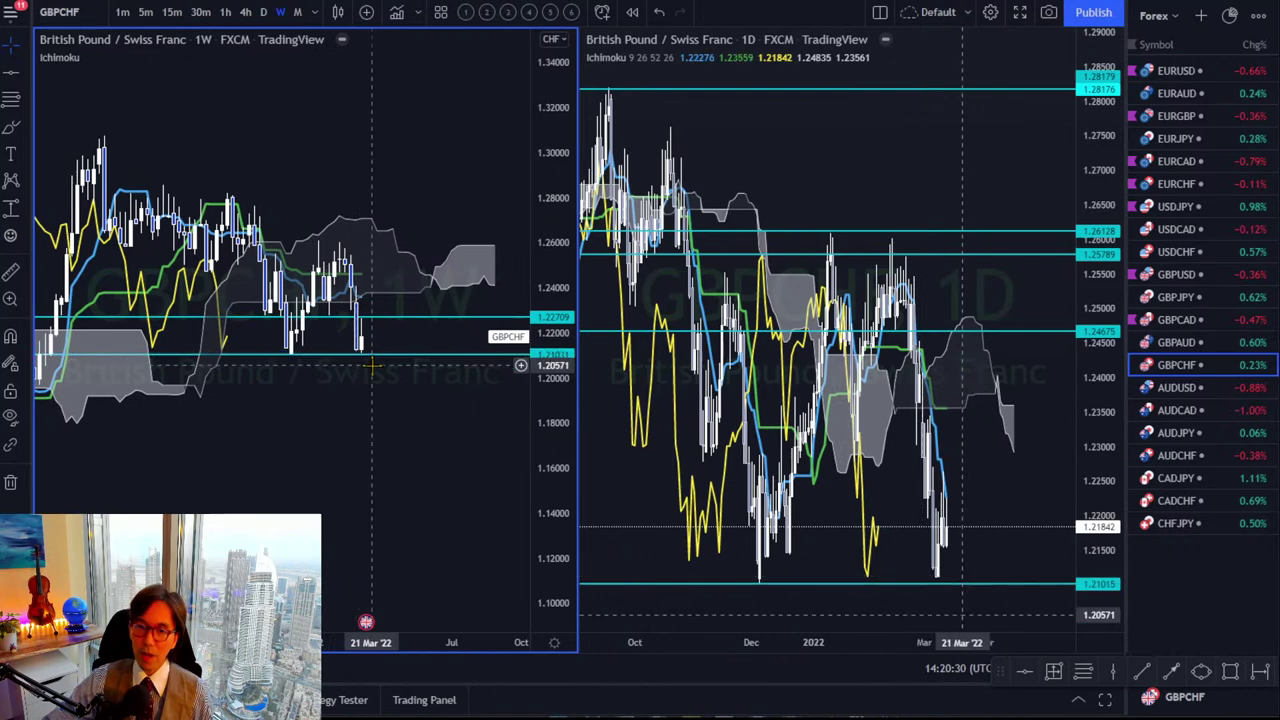
{"action": "left_click_drag", "start_coordinate": [975, 395], "coordinate": [973, 357]}
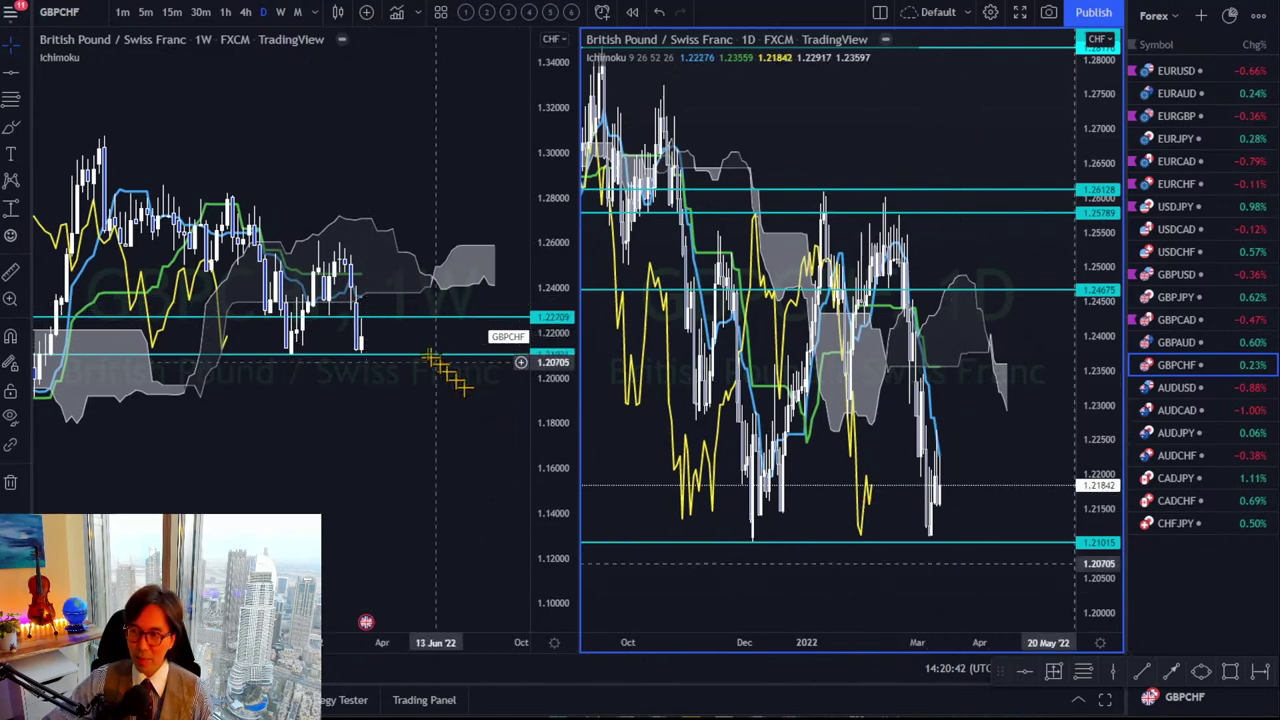
Draw a red arrow down from the latest weekly candle to below the 1.21031 level.
{"action": "left_click", "coordinate": [1165, 668]}
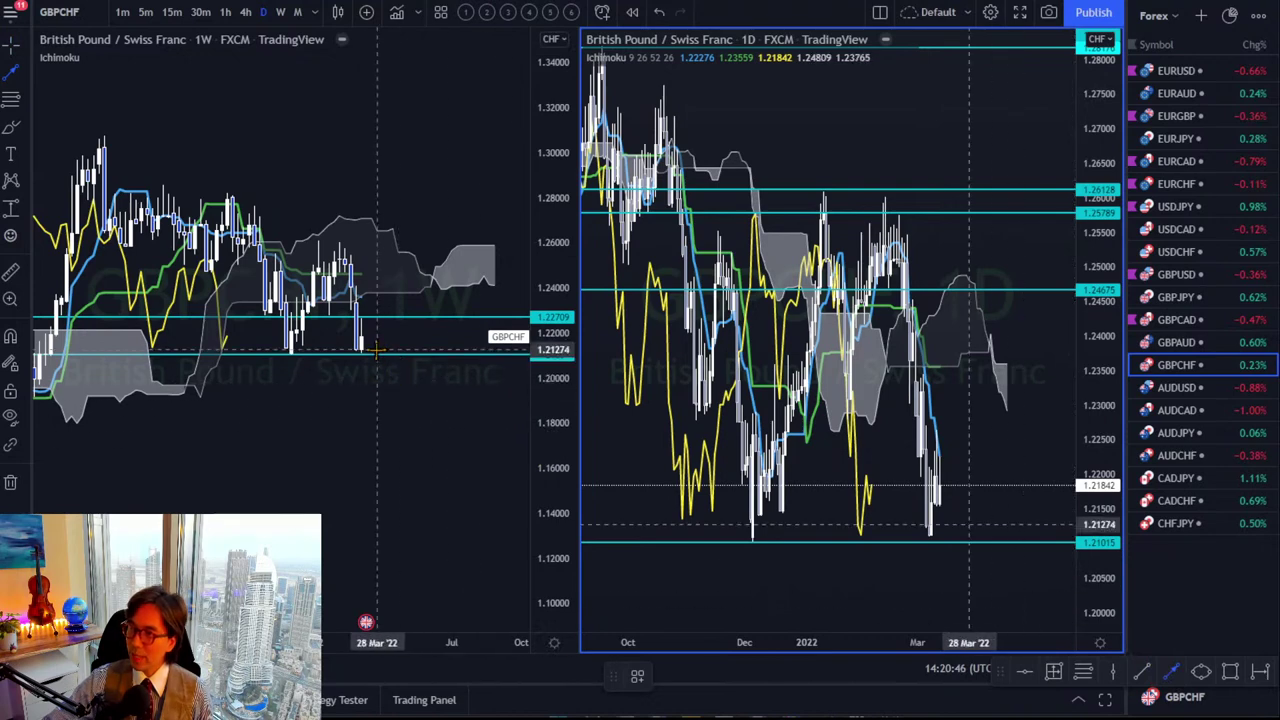
{"action": "left_click_drag", "start_coordinate": [377, 350], "coordinate": [408, 404]}
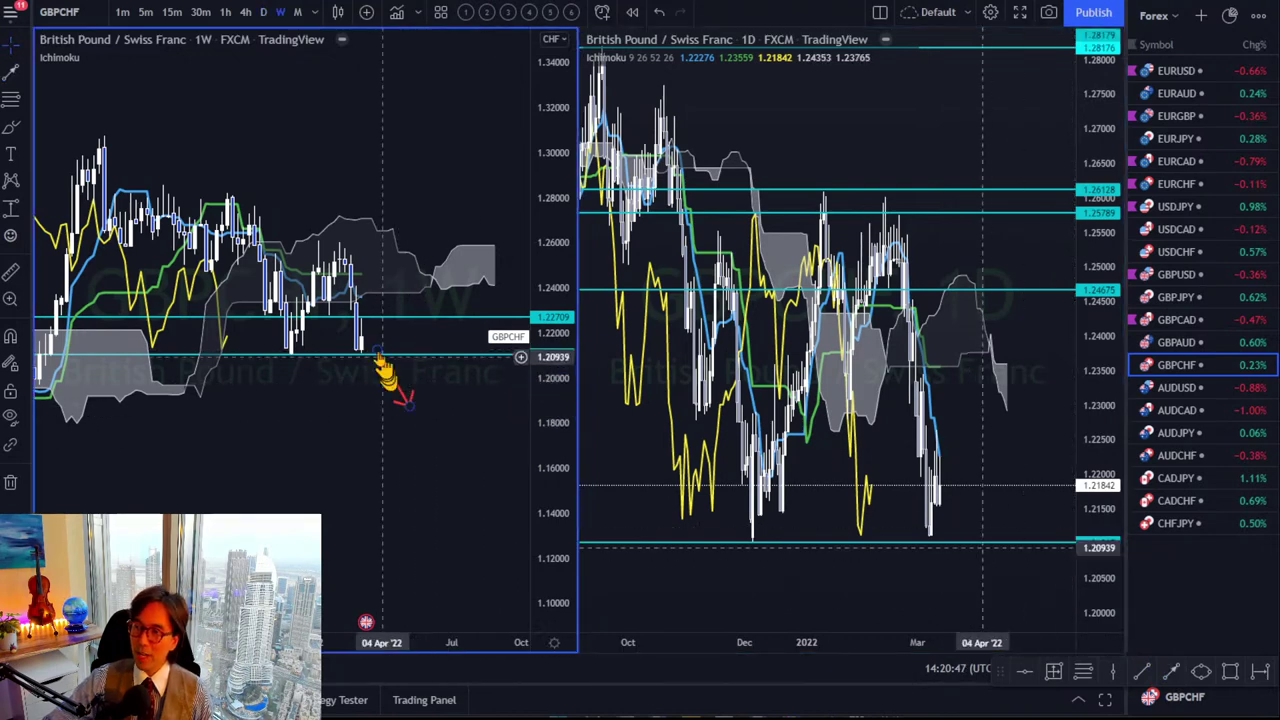
{"action": "left_click_drag", "start_coordinate": [383, 357], "coordinate": [410, 414]}
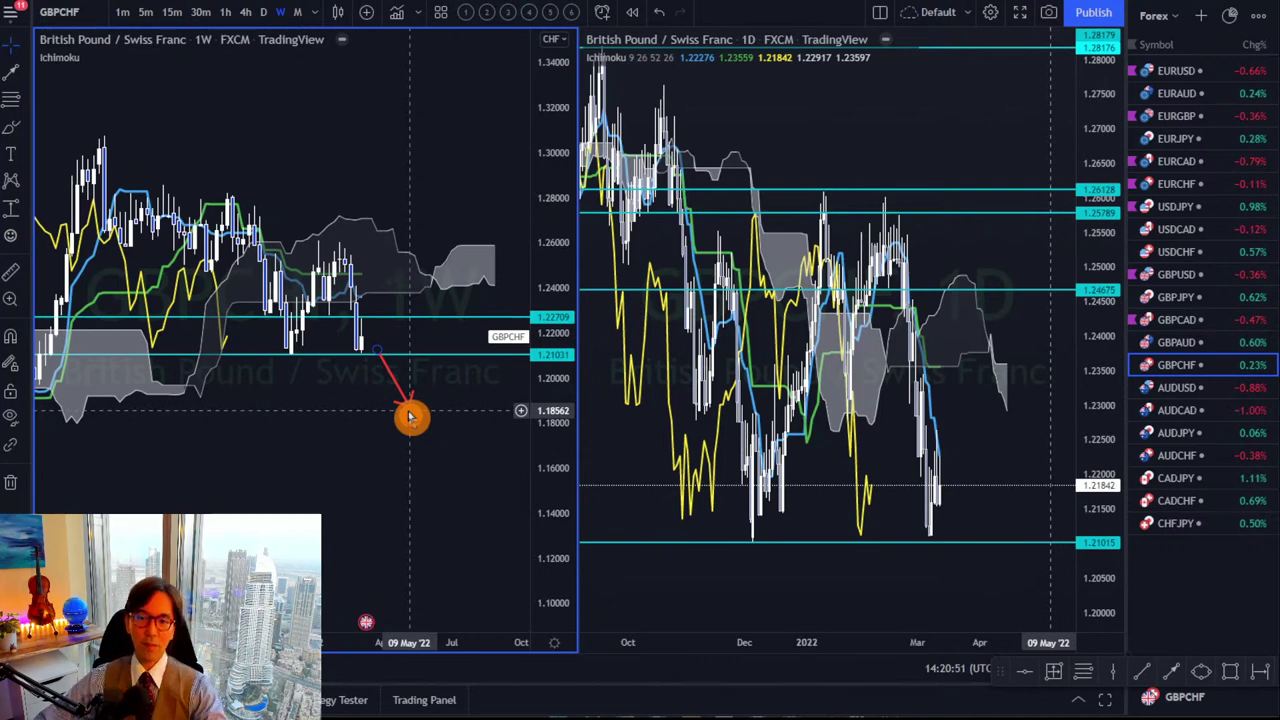
{"action": "left_click_drag", "start_coordinate": [410, 414], "coordinate": [410, 416]}
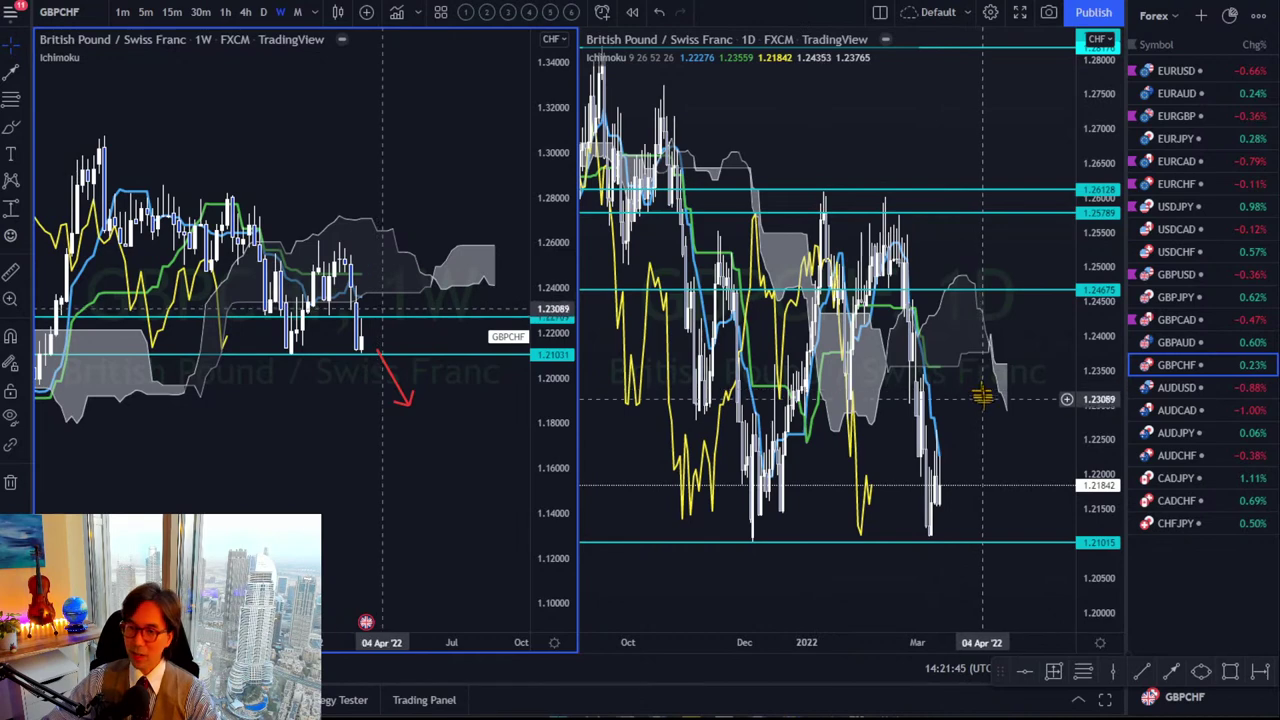
{"action": "left_click", "coordinate": [999, 375]}
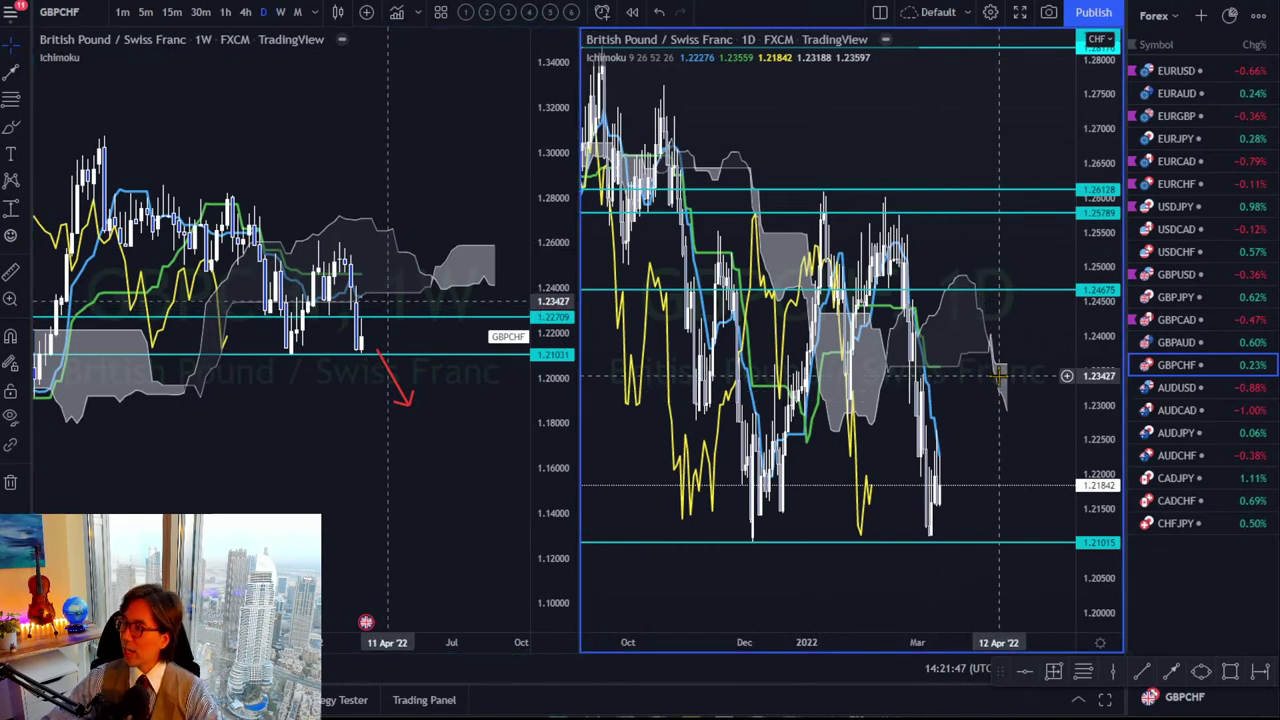
Load AUDUSD in both panes and reframe the weekly chart's price and time range.
{"action": "left_click", "coordinate": [1167, 396]}
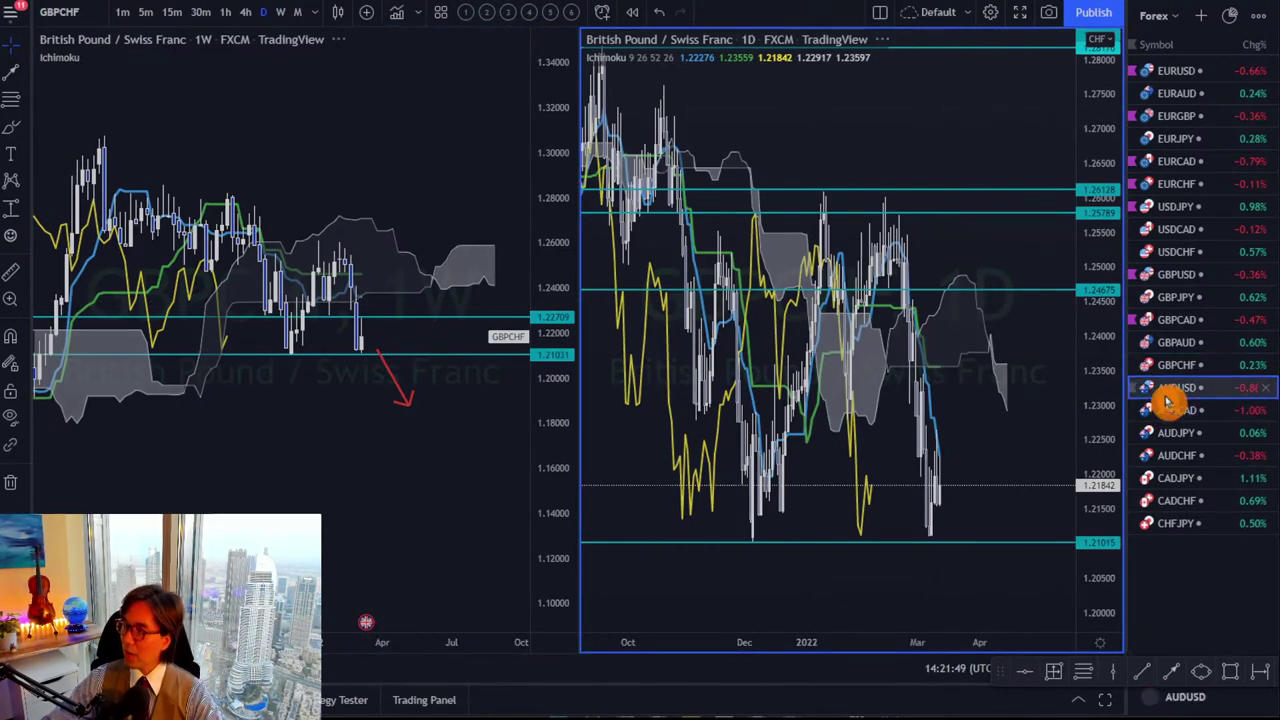
{"action": "left_click", "coordinate": [466, 143]}
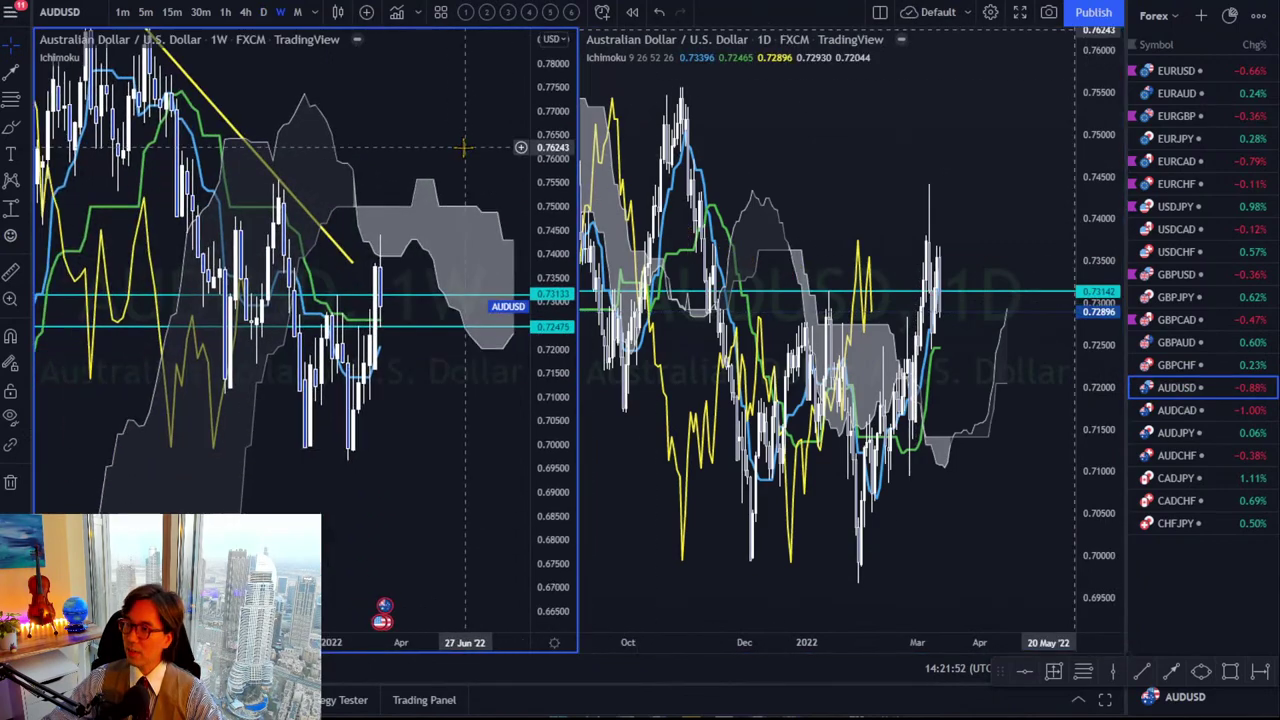
{"action": "left_click_drag", "start_coordinate": [538, 140], "coordinate": [538, 162]}
{"action": "left_click_drag", "start_coordinate": [443, 157], "coordinate": [473, 233]}
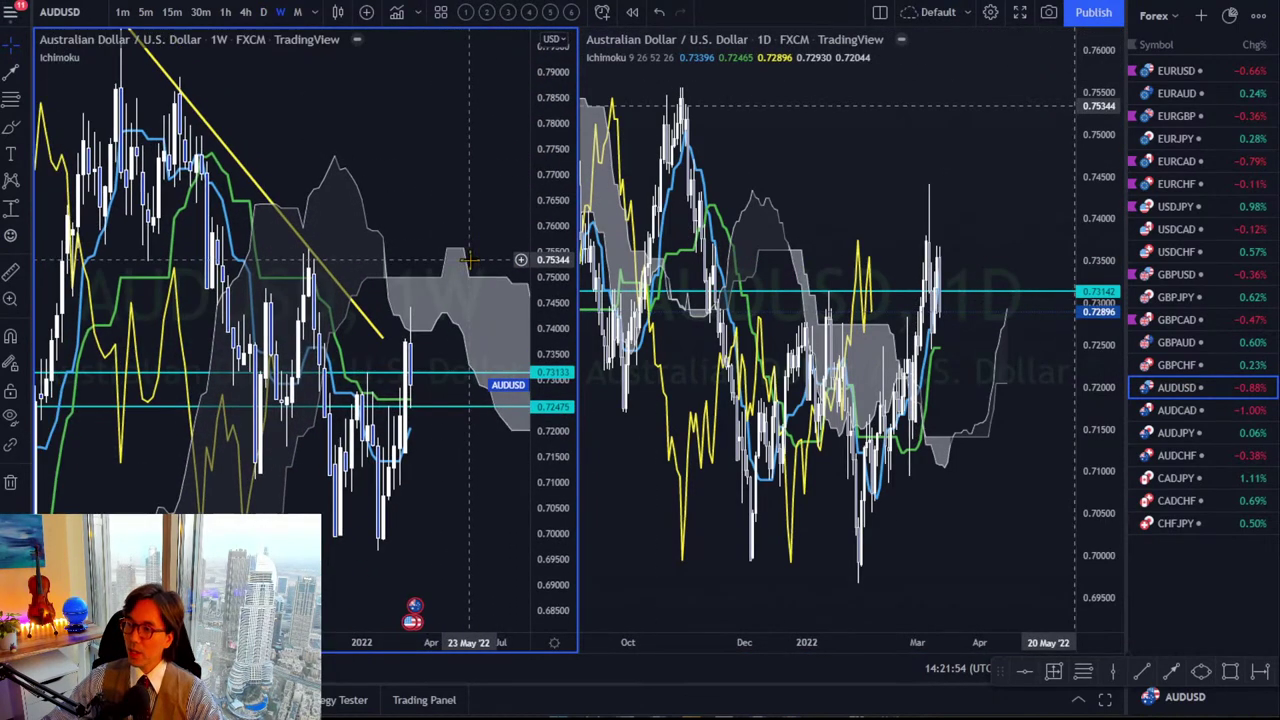
{"action": "left_click_drag", "start_coordinate": [393, 643], "coordinate": [874, 642]}
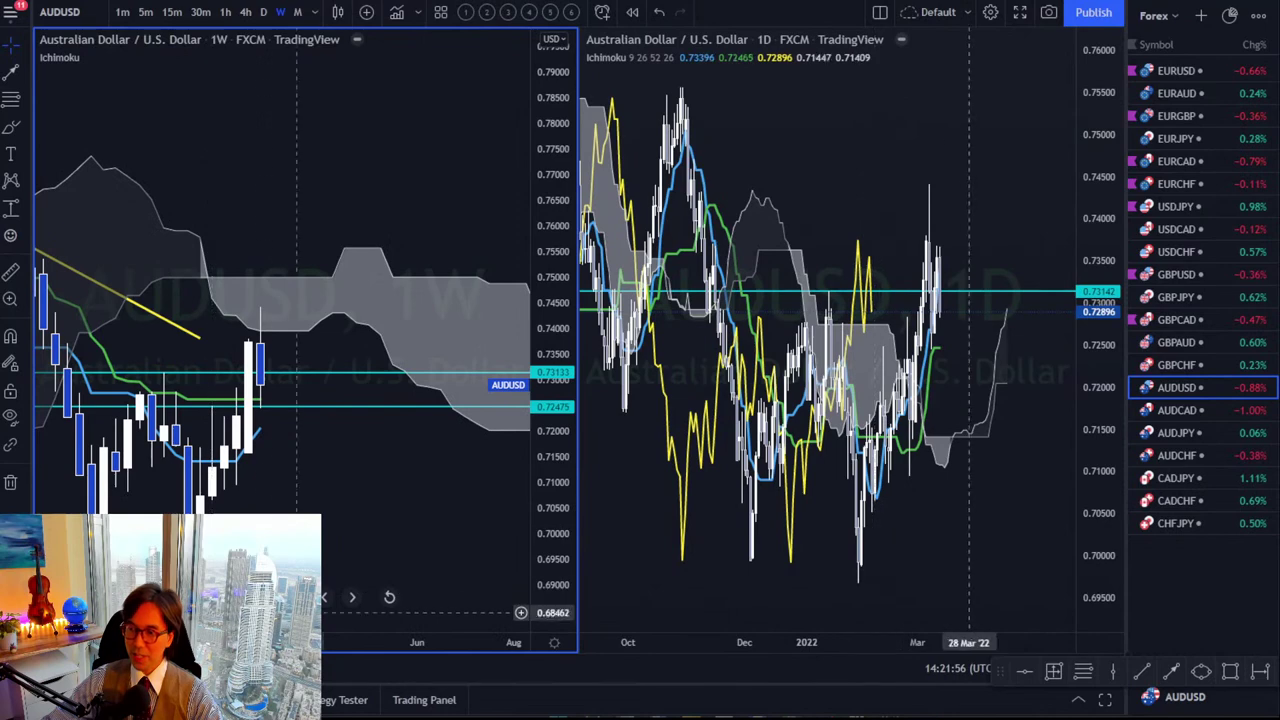
{"action": "left_click_drag", "start_coordinate": [480, 642], "coordinate": [331, 642]}
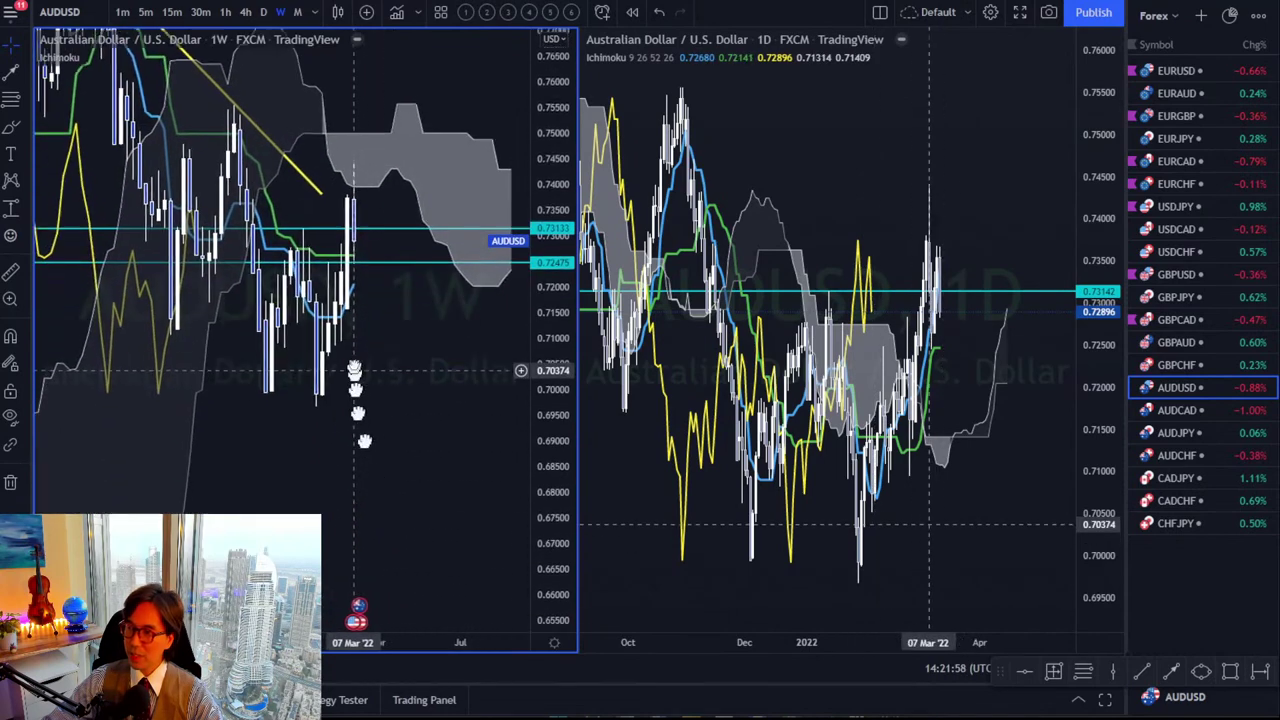
{"action": "left_click_drag", "start_coordinate": [425, 290], "coordinate": [401, 425]}
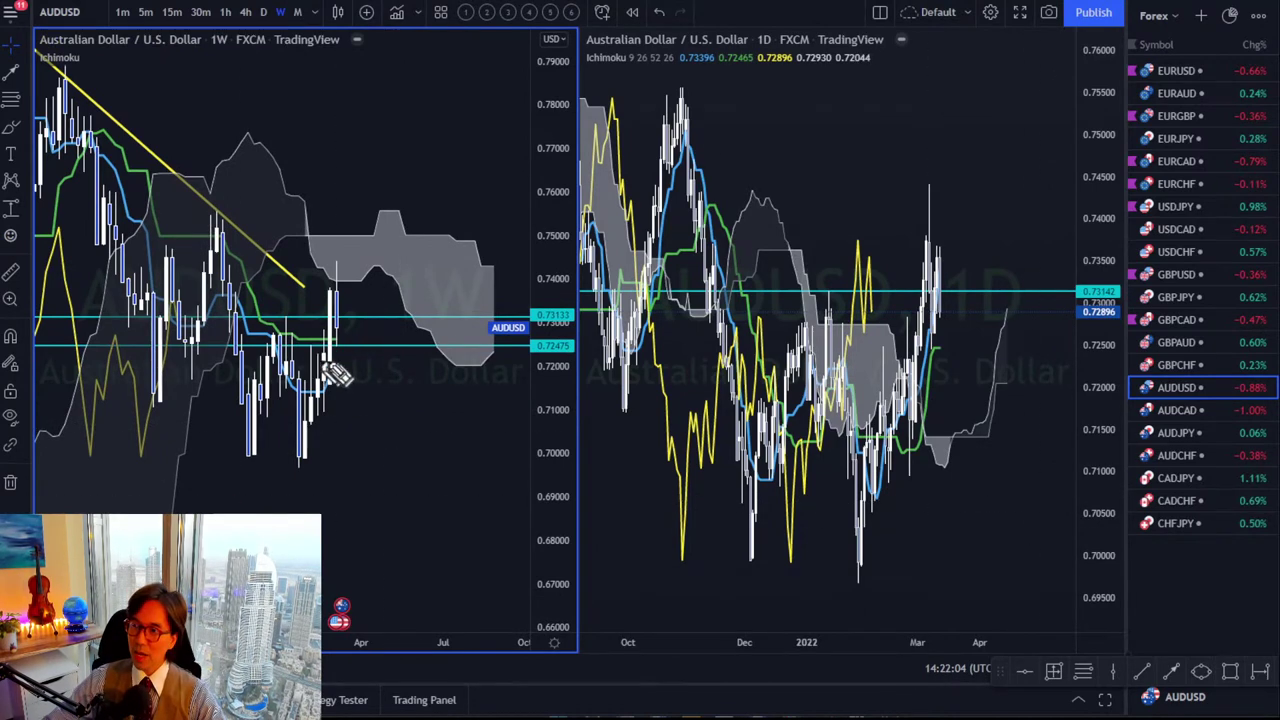
Sketch a red circle and arrows on the weekly and daily charts, then clear all marks.
{"action": "left_click_drag", "start_coordinate": [330, 360], "coordinate": [338, 306]}
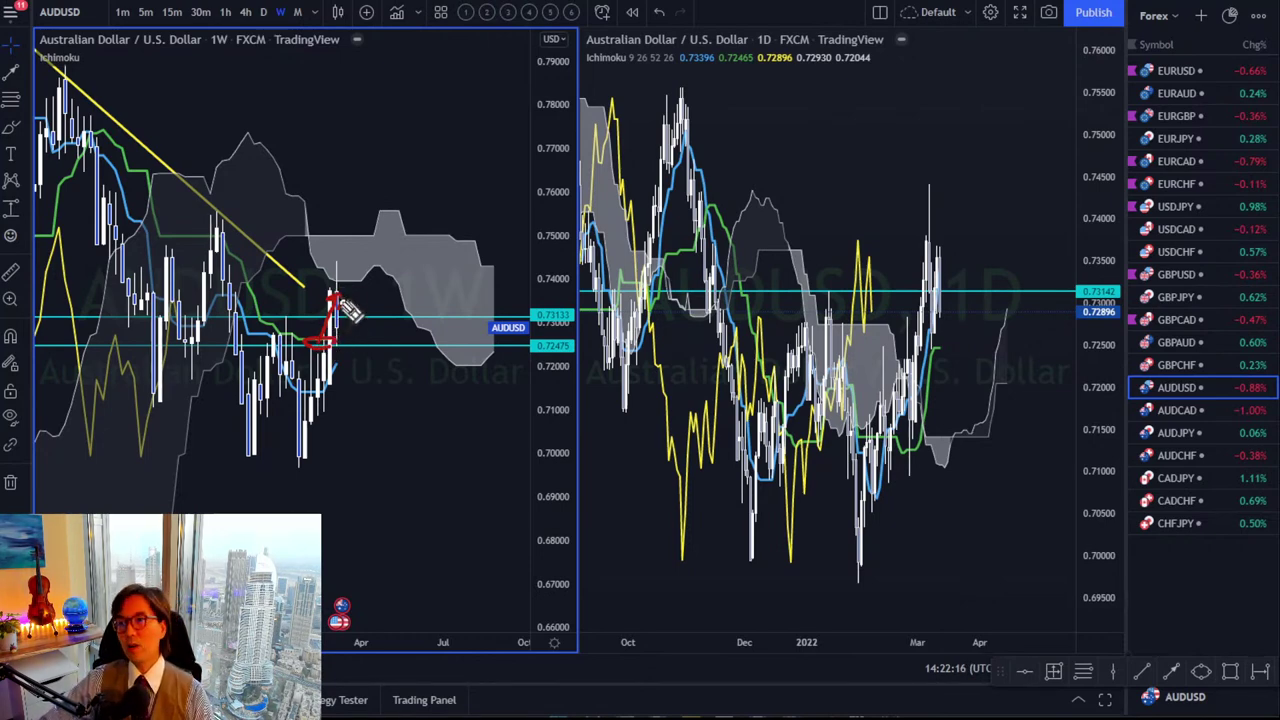
{"action": "mouse_move", "coordinate": [322, 281]}
{"action": "left_mouse_down"}
{"action": "mouse_move", "coordinate": [352, 280]}
{"action": "mouse_move", "coordinate": [378, 372]}
{"action": "mouse_move", "coordinate": [392, 362]}
{"action": "left_mouse_up"}
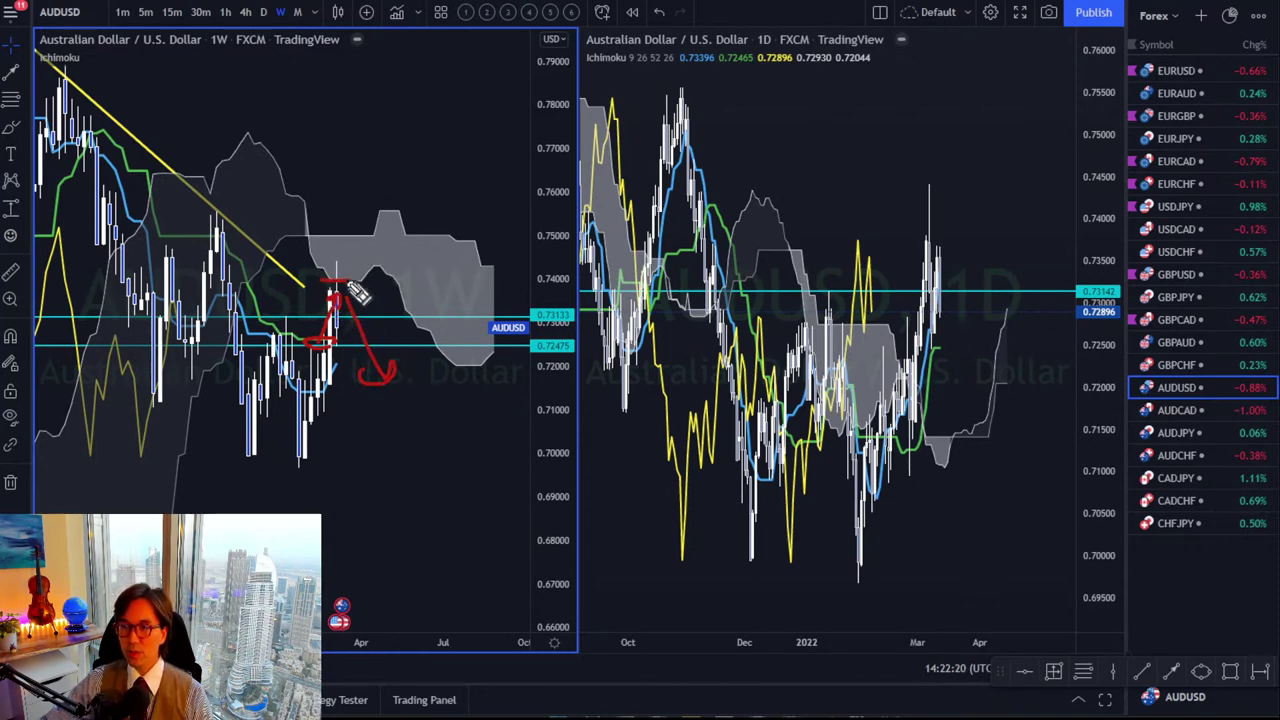
{"action": "mouse_move", "coordinate": [352, 289]}
{"action": "left_mouse_down"}
{"action": "mouse_move", "coordinate": [366, 255]}
{"action": "mouse_move", "coordinate": [384, 270]}
{"action": "left_mouse_up"}
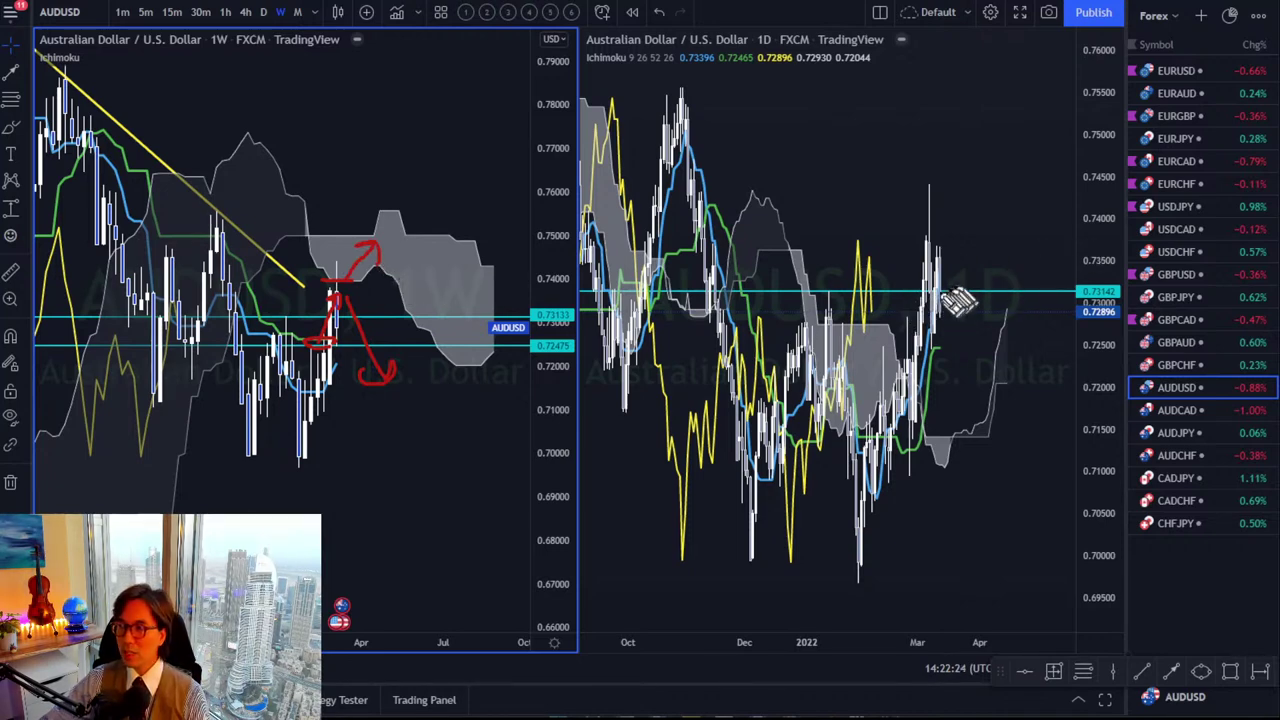
{"action": "left_click_drag", "start_coordinate": [926, 262], "coordinate": [965, 332]}
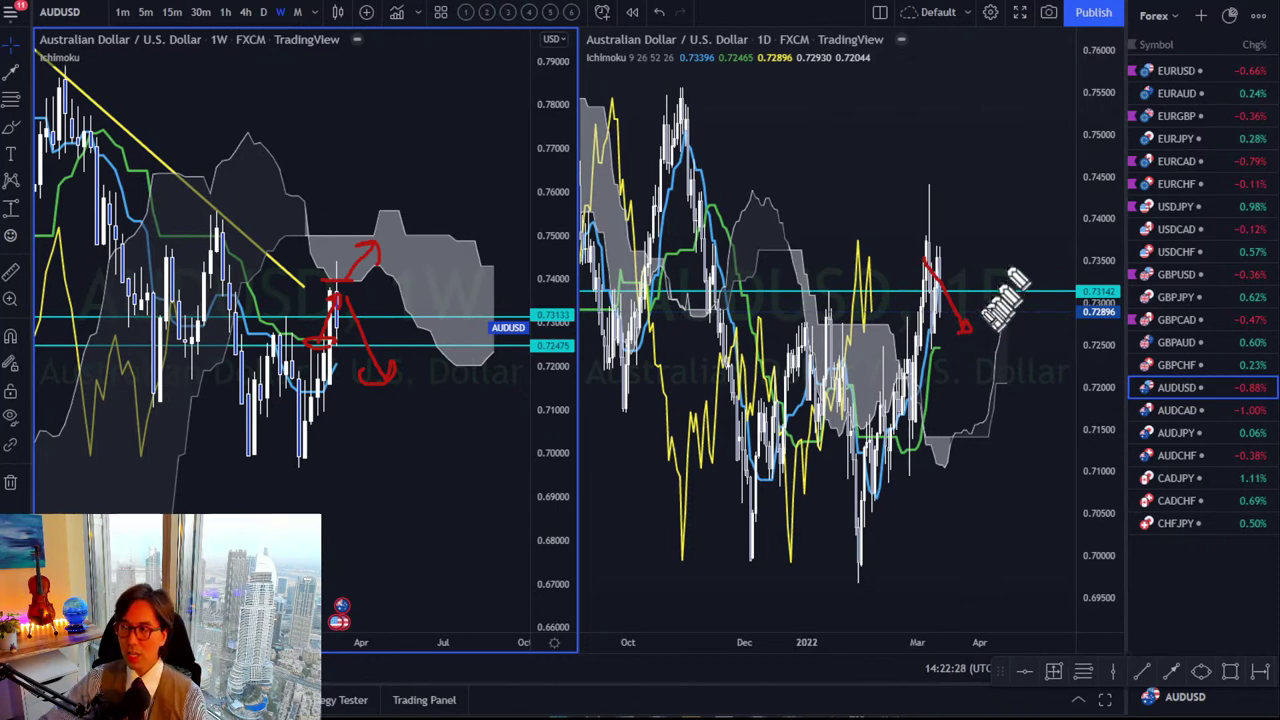
{"action": "left_click_drag", "start_coordinate": [926, 262], "coordinate": [966, 340]}
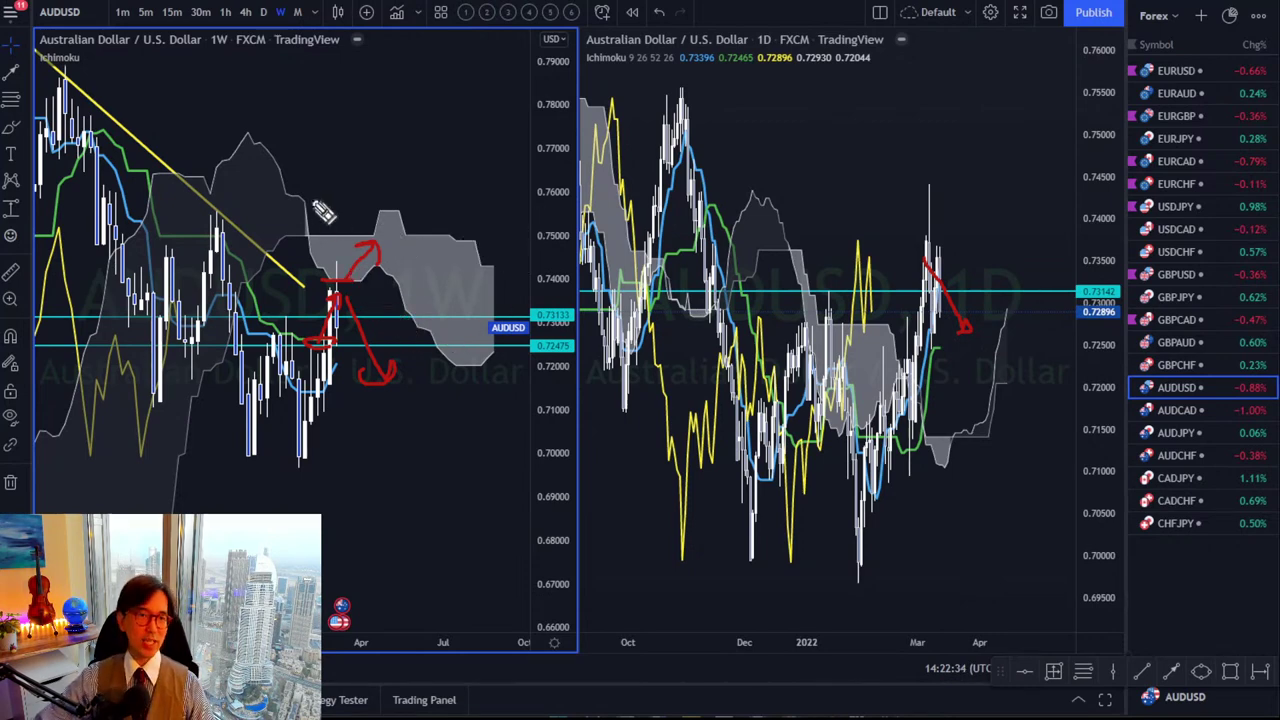
{"action": "key", "text": "Escape"}
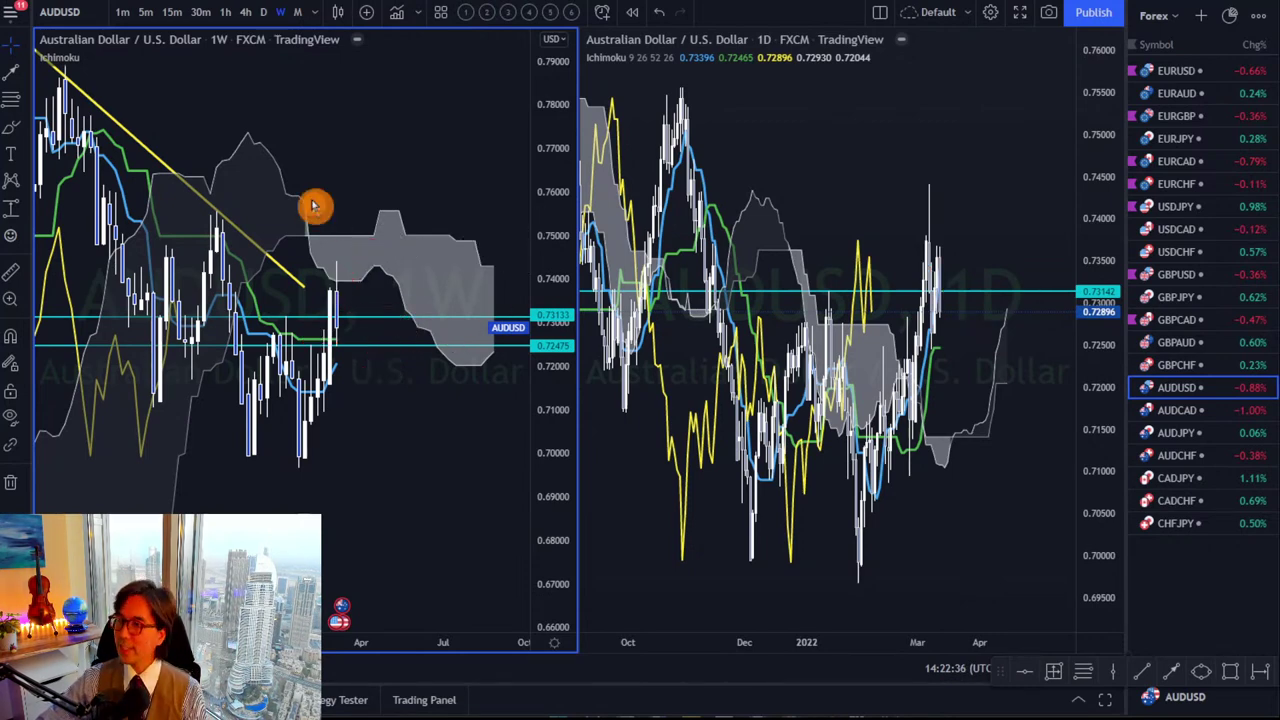
Load AUDCAD in both panes and compress the weekly chart to show more history.
{"action": "left_click", "coordinate": [1152, 414]}
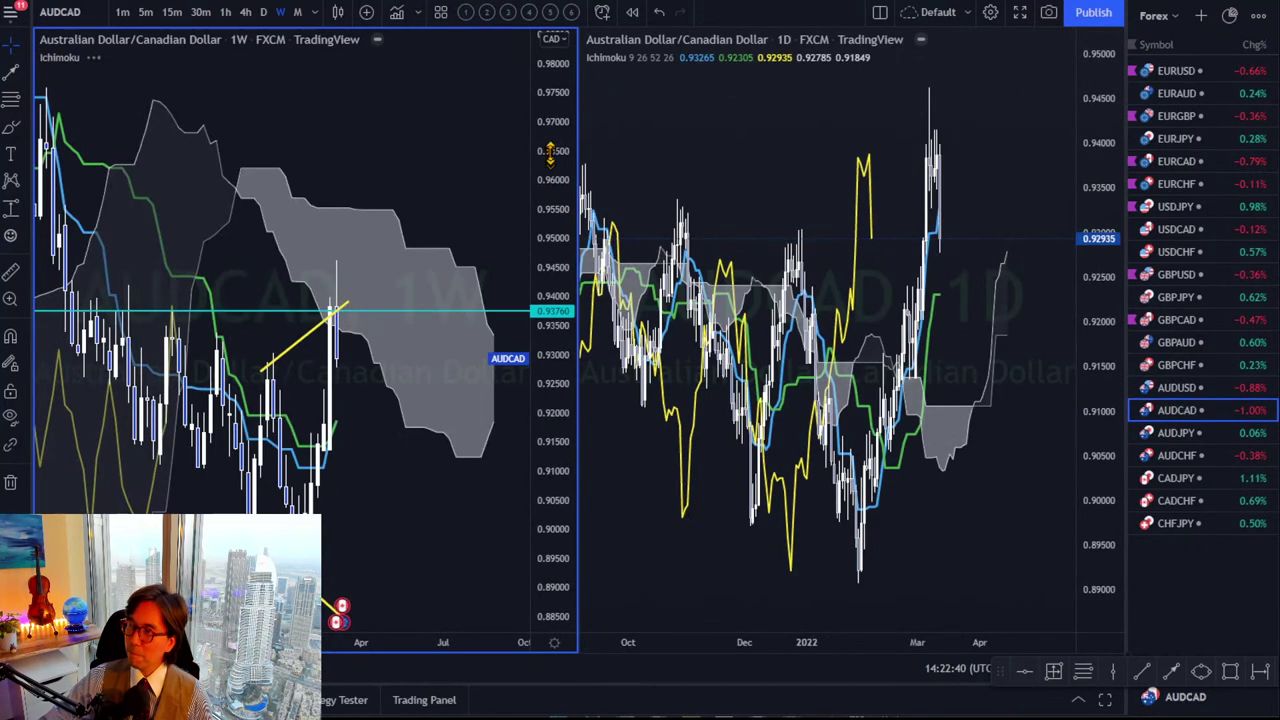
{"action": "left_click_drag", "start_coordinate": [542, 208], "coordinate": [545, 380]}
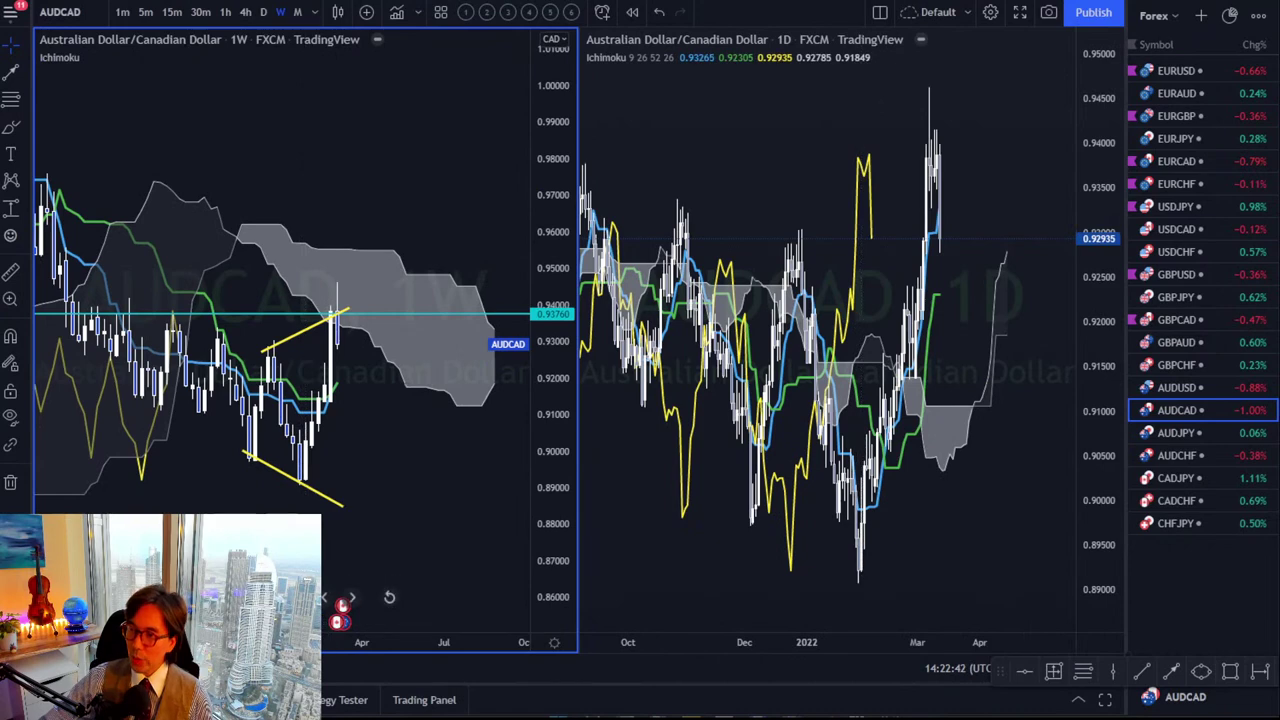
{"action": "left_click_drag", "start_coordinate": [342, 606], "coordinate": [388, 610]}
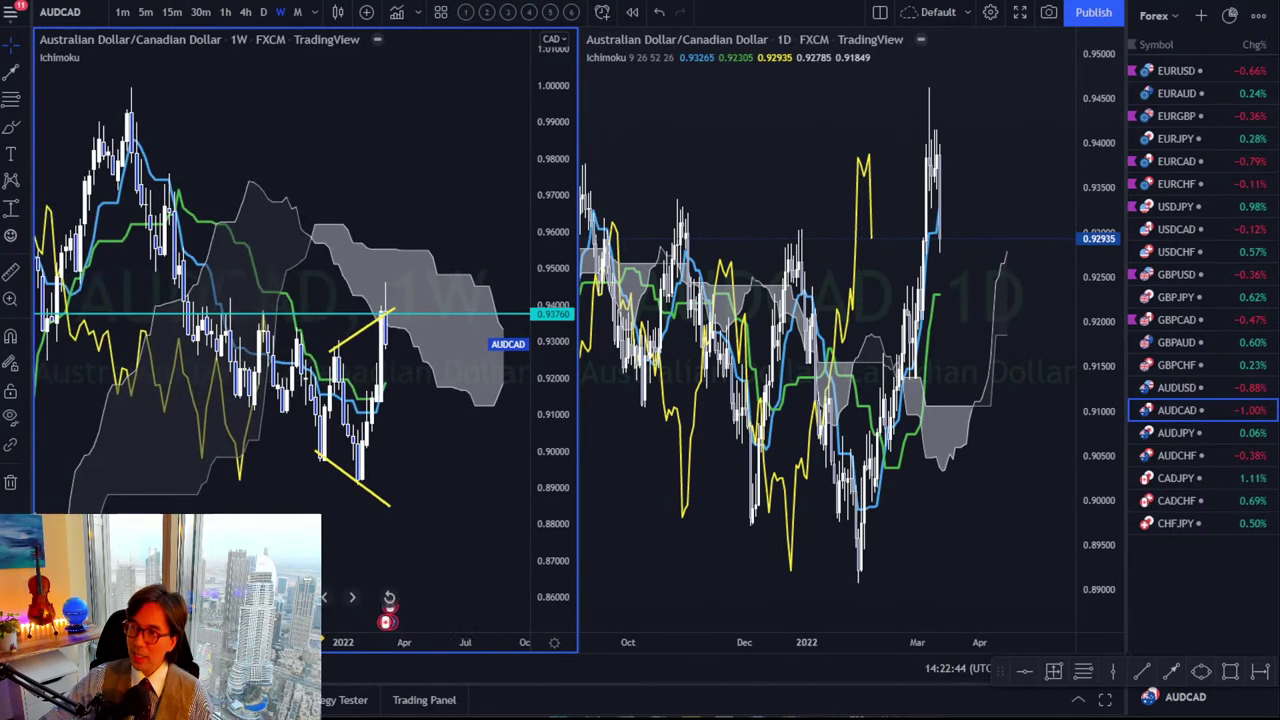
{"action": "left_click_drag", "start_coordinate": [400, 537], "coordinate": [394, 536]}
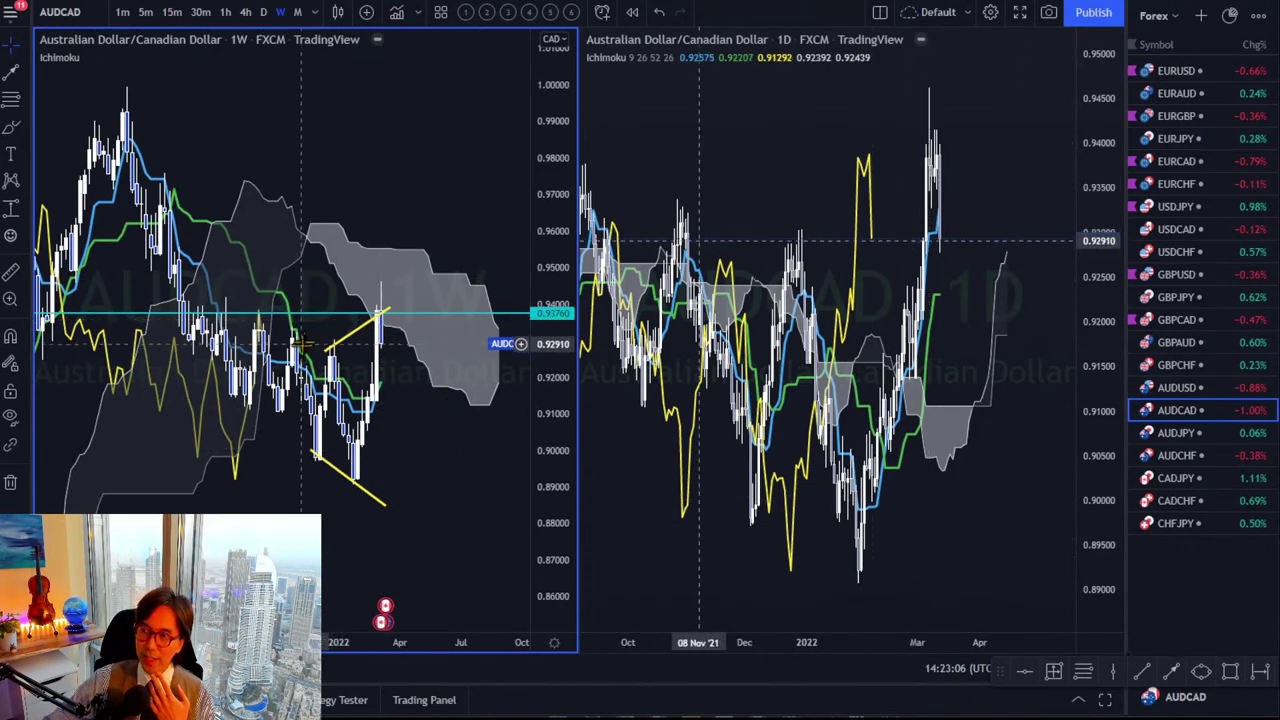
Select the weekly yellow trendline, then squeeze the daily price range and zoom onto February–April.
{"action": "left_click", "coordinate": [348, 330]}
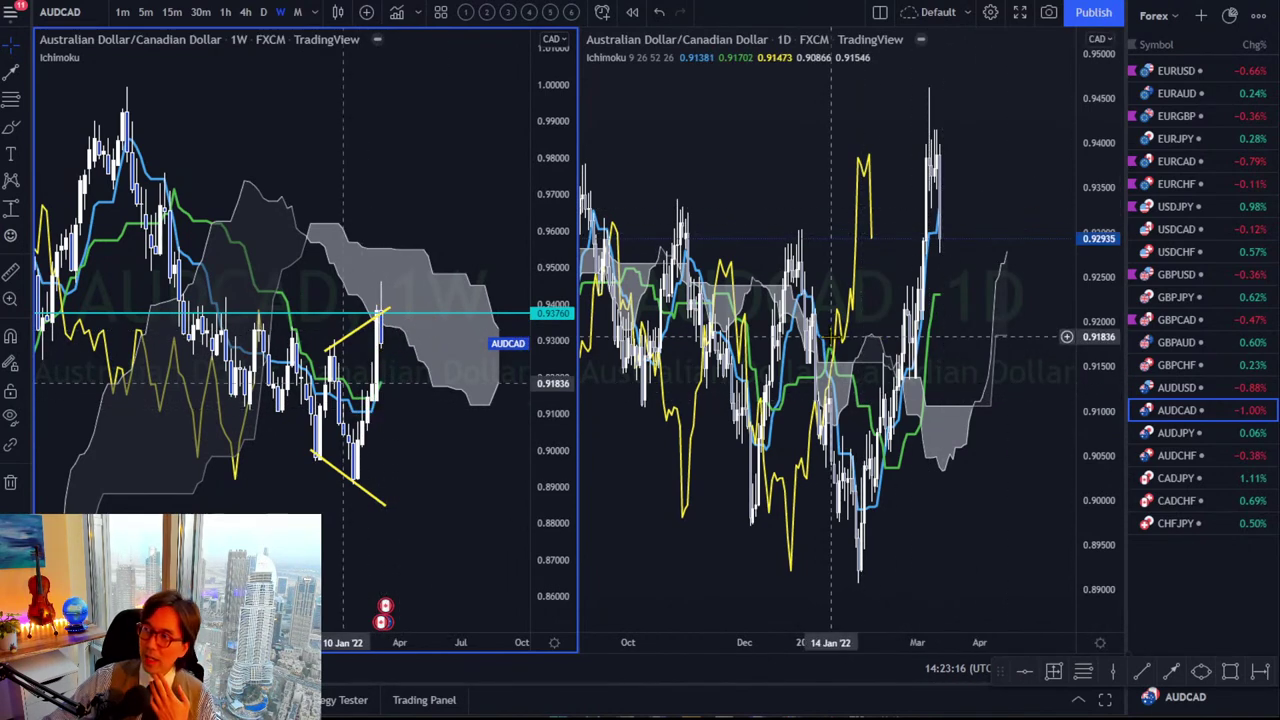
{"action": "left_click_drag", "start_coordinate": [1106, 194], "coordinate": [1106, 280]}
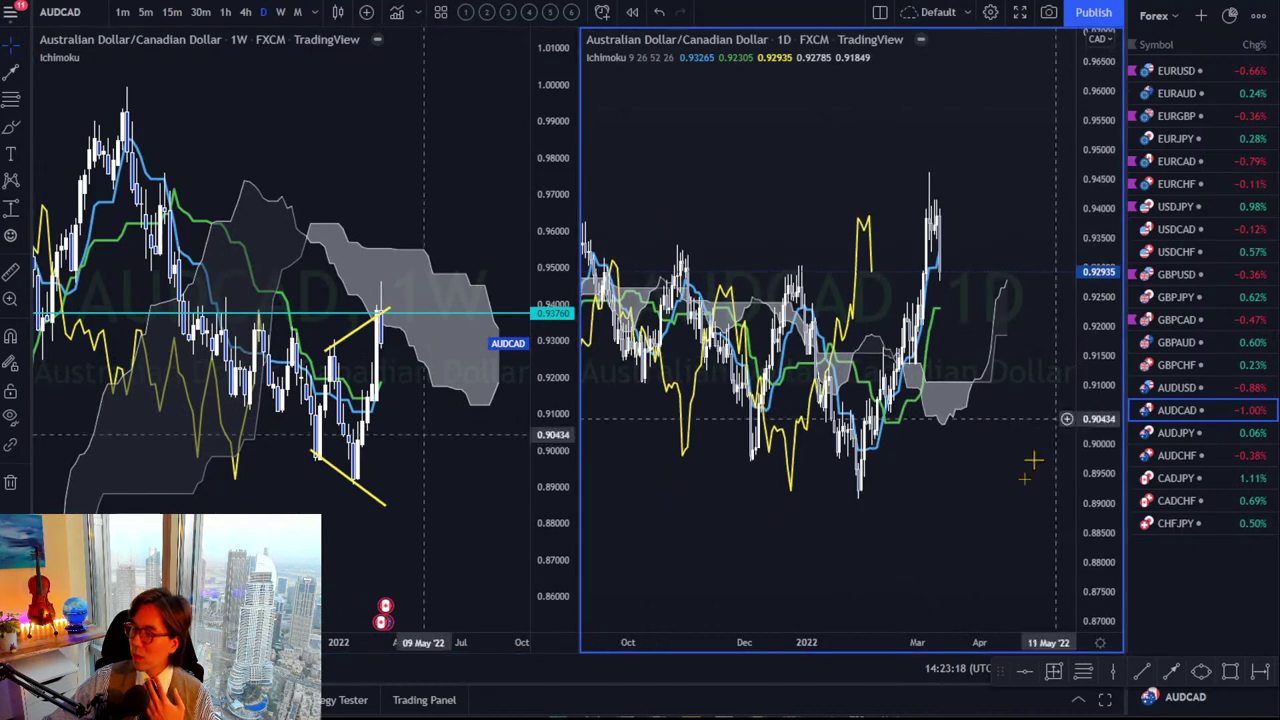
{"action": "left_click_drag", "start_coordinate": [950, 645], "coordinate": [903, 500]}
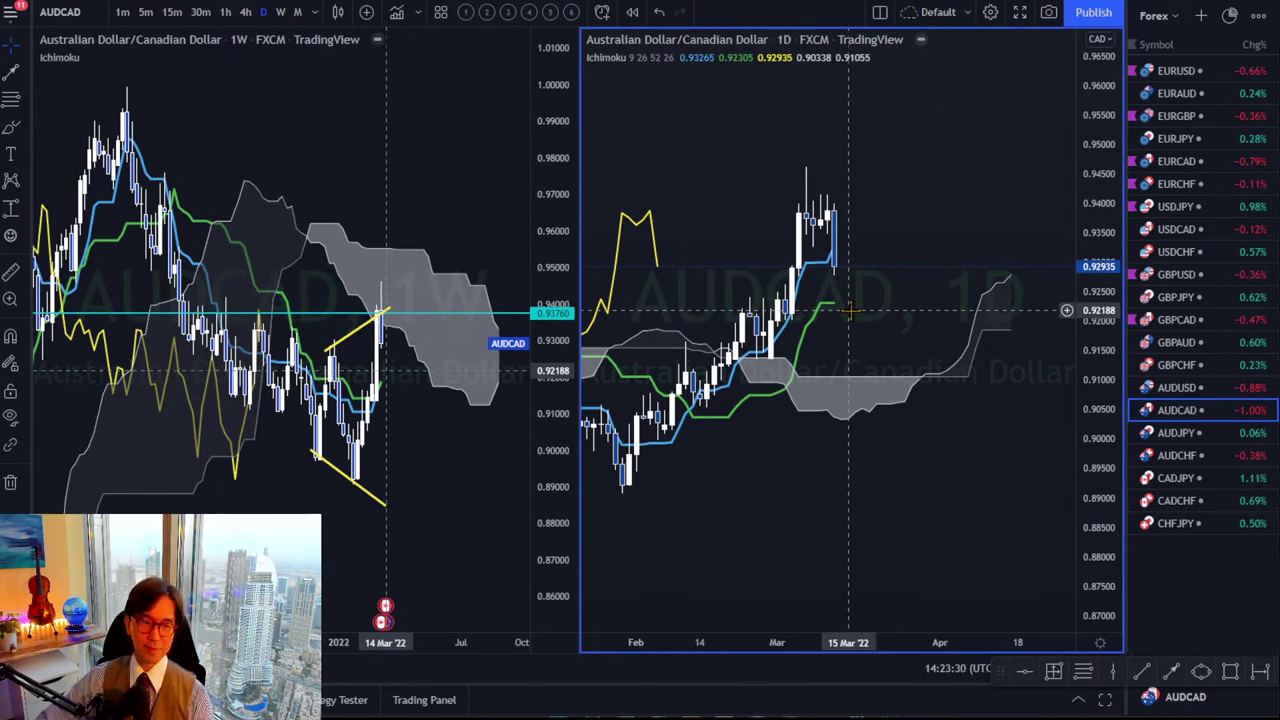
Load AUDJPY in both panes and rescale the weekly and daily price ranges.
{"action": "left_click", "coordinate": [1174, 440]}
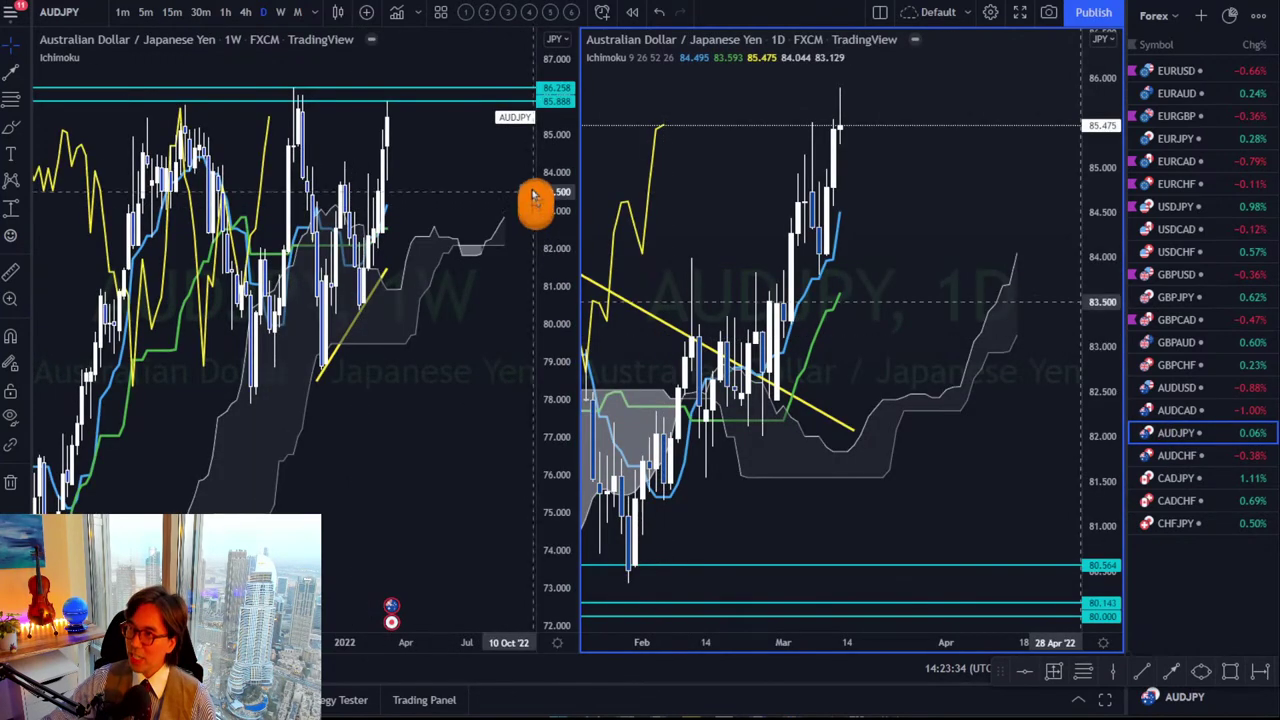
{"action": "left_click_drag", "start_coordinate": [535, 197], "coordinate": [535, 265]}
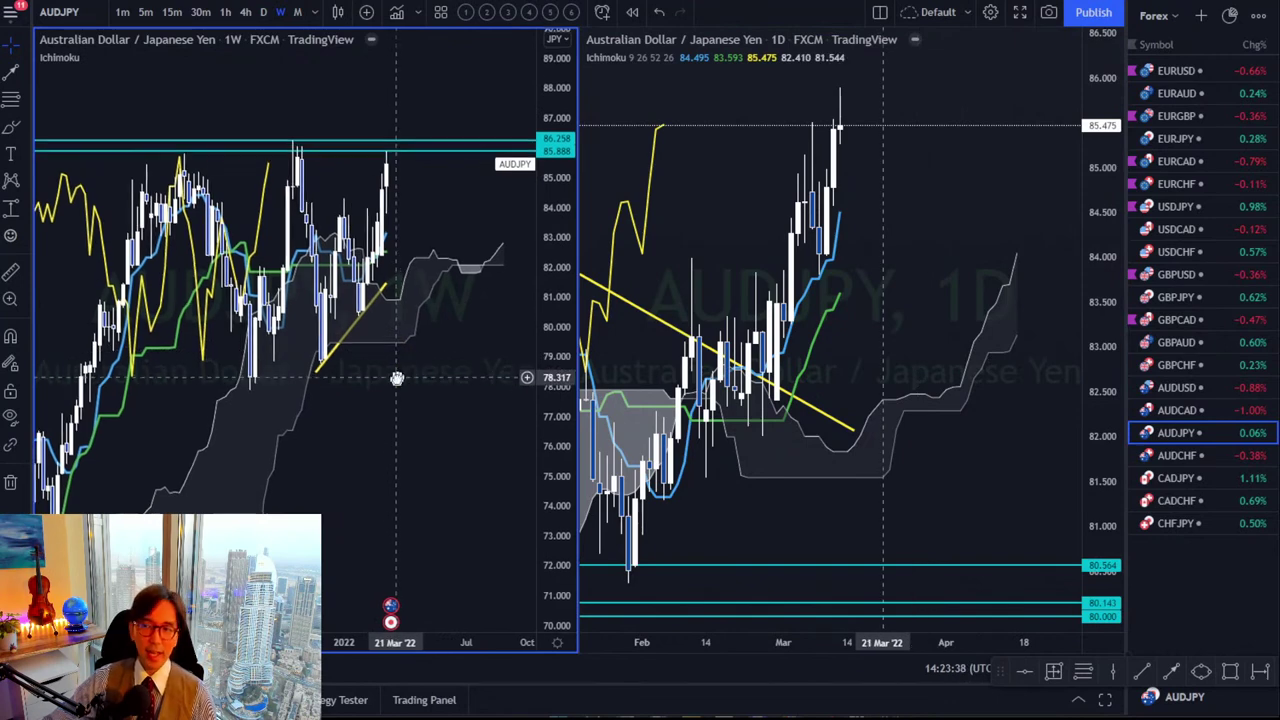
{"action": "left_click_drag", "start_coordinate": [397, 378], "coordinate": [389, 421]}
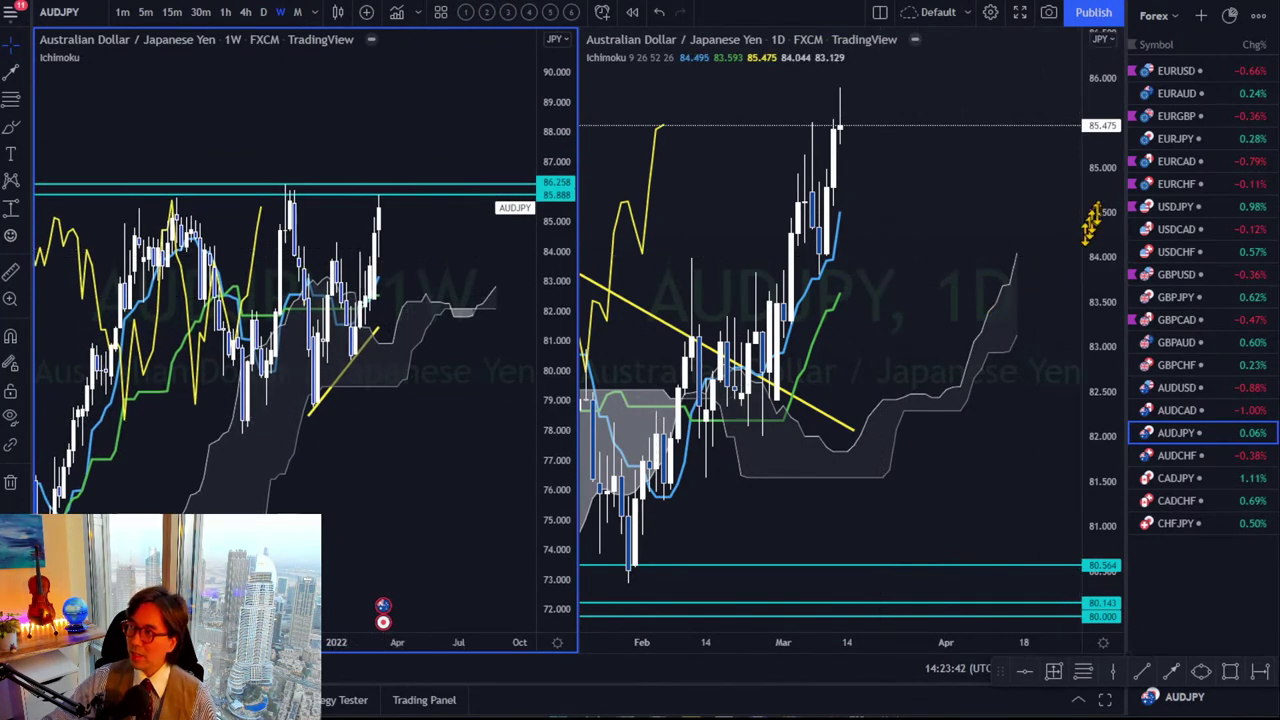
{"action": "left_click_drag", "start_coordinate": [1090, 225], "coordinate": [1092, 330]}
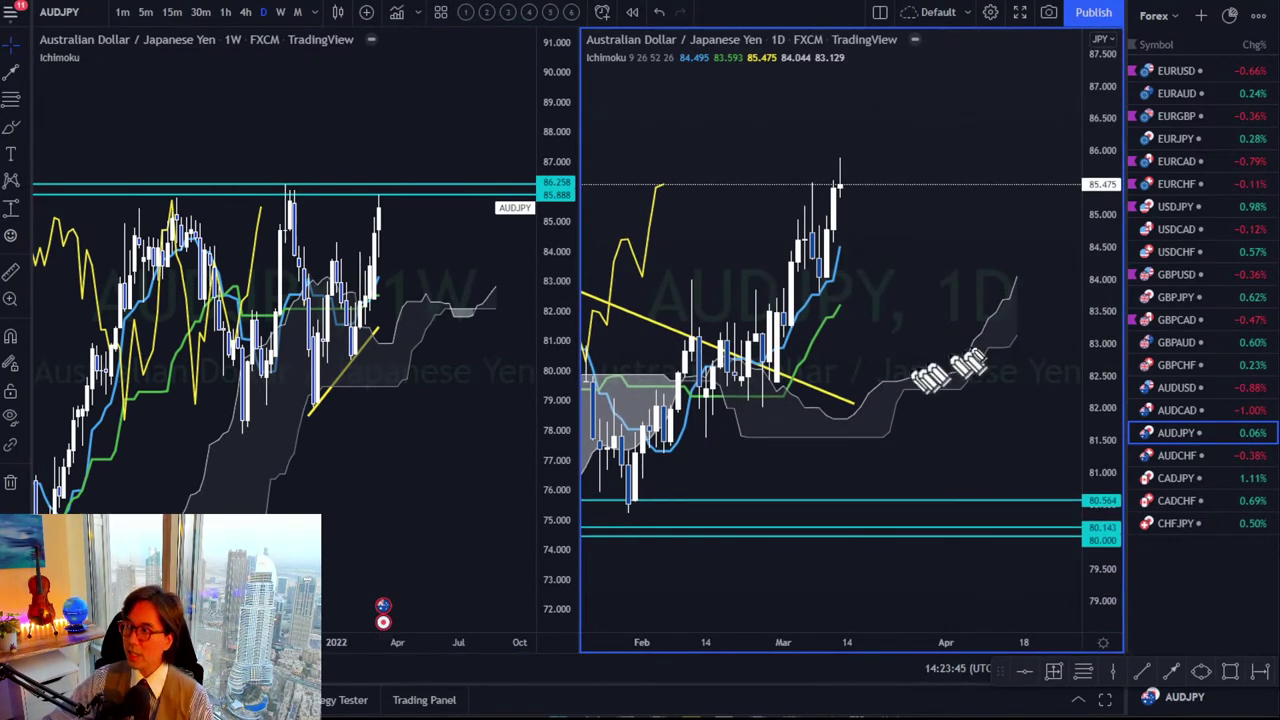
Sketch red arrows near the daily cloud and circle the yellow-line and weekly peaks.
{"action": "left_click_drag", "start_coordinate": [948, 356], "coordinate": [1025, 322]}
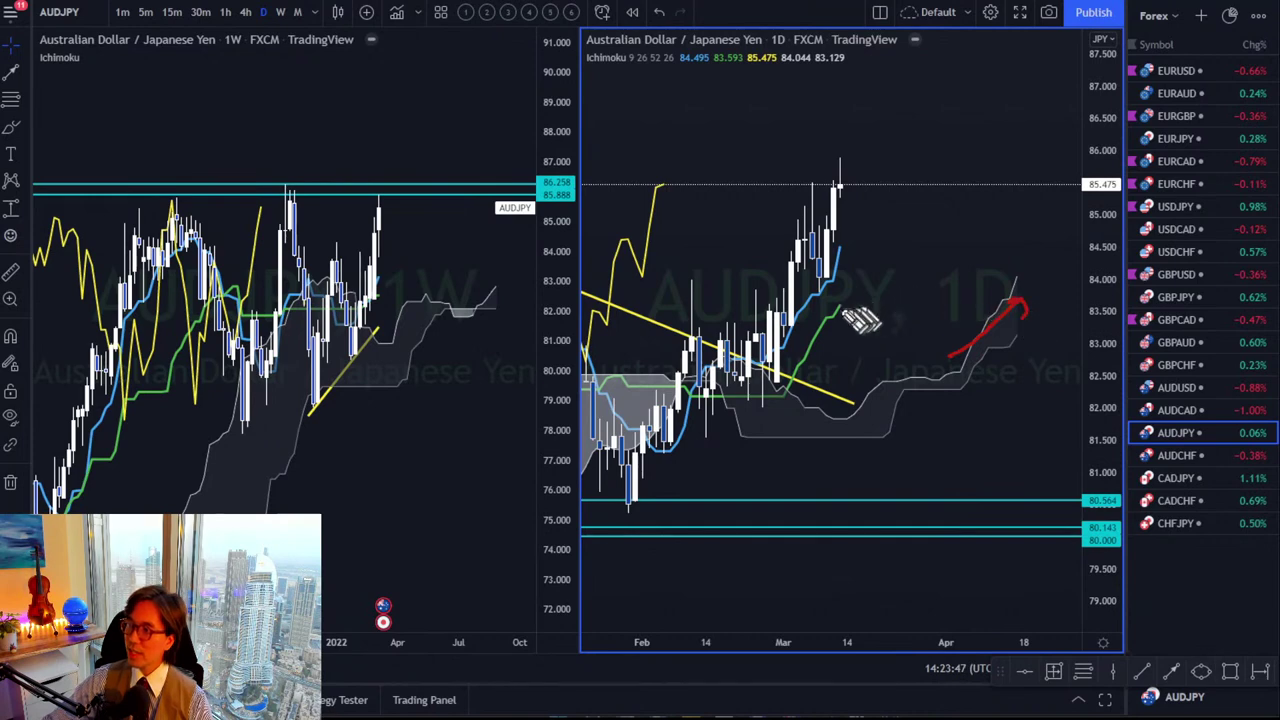
{"action": "mouse_move", "coordinate": [845, 305]}
{"action": "left_mouse_down"}
{"action": "mouse_move", "coordinate": [885, 268]}
{"action": "mouse_move", "coordinate": [882, 285]}
{"action": "left_mouse_up"}
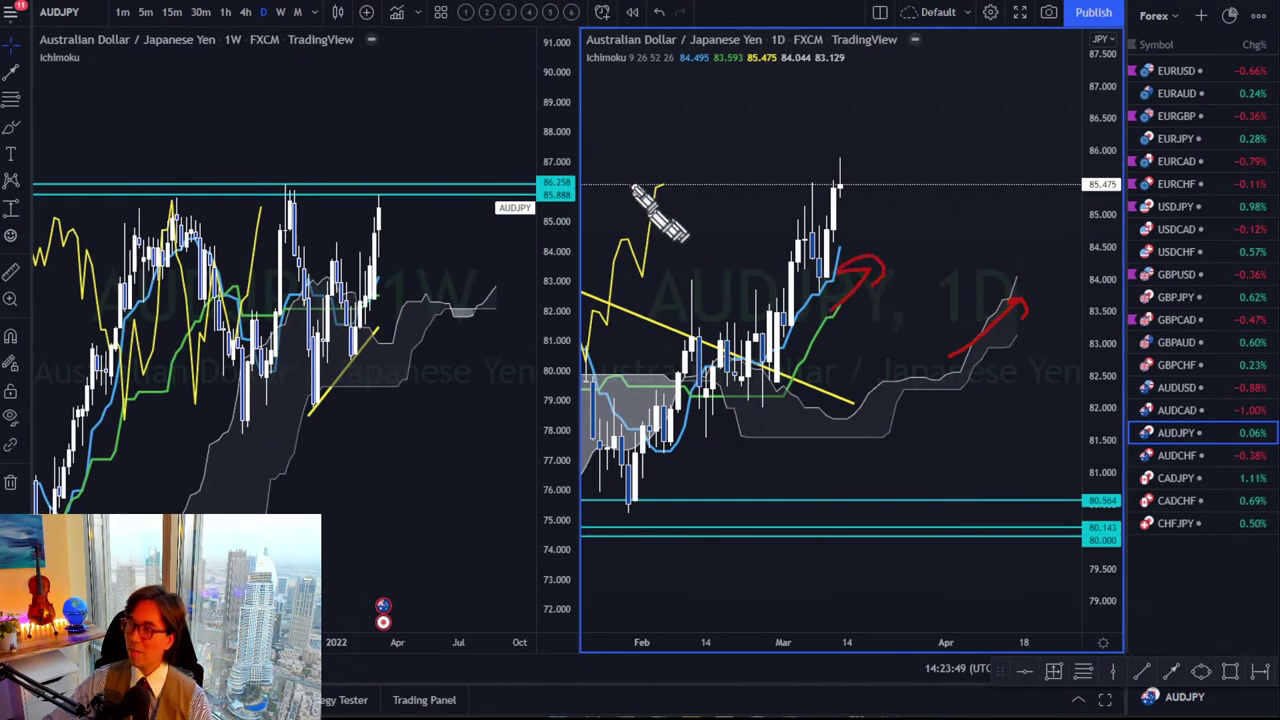
{"action": "left_click_drag", "start_coordinate": [663, 206], "coordinate": [680, 200]}
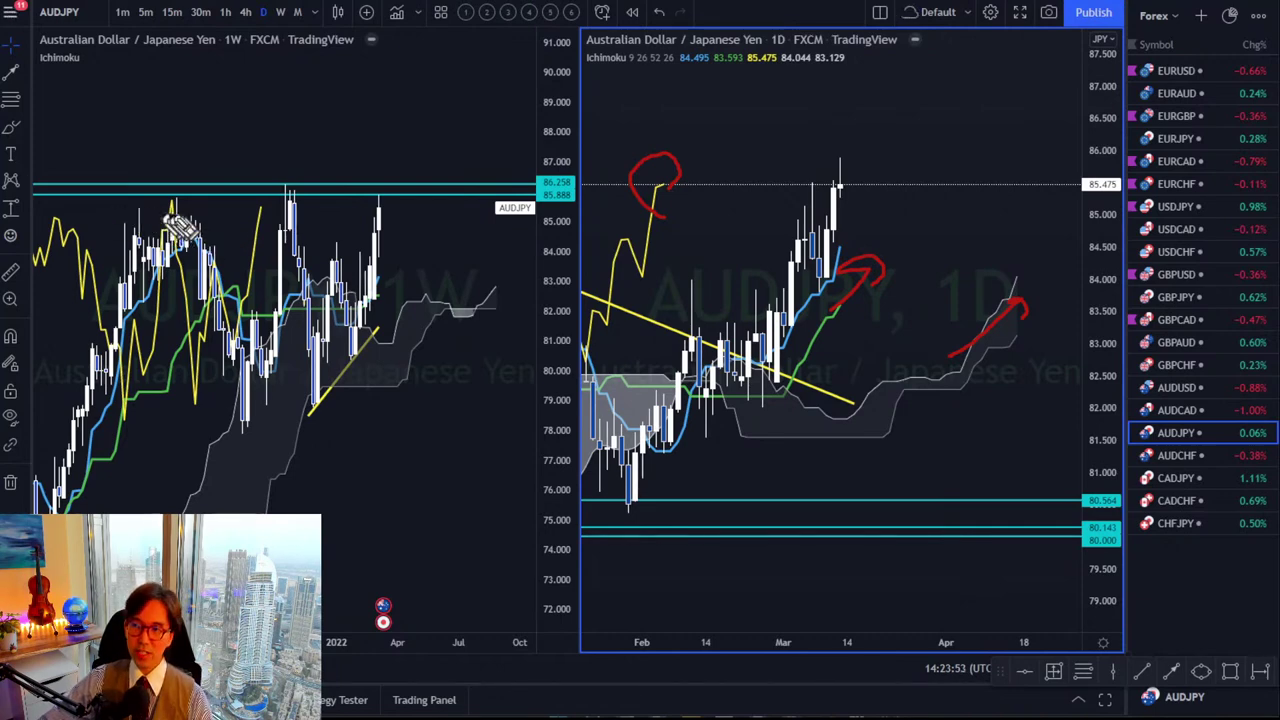
{"action": "left_click_drag", "start_coordinate": [170, 213], "coordinate": [178, 208]}
{"action": "mouse_move", "coordinate": [287, 212]}
{"action": "left_mouse_down"}
{"action": "mouse_move", "coordinate": [334, 177]}
{"action": "mouse_move", "coordinate": [397, 211]}
{"action": "mouse_move", "coordinate": [381, 228]}
{"action": "left_mouse_up"}
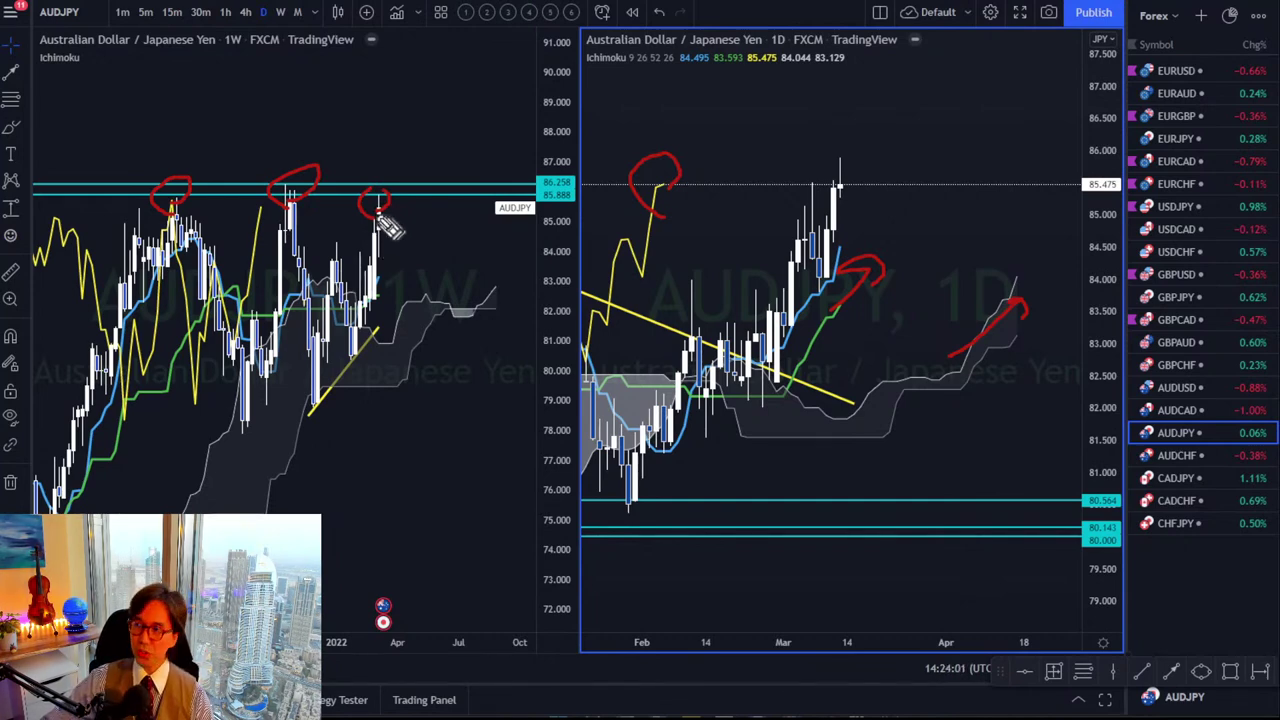
{"action": "left_click_drag", "start_coordinate": [380, 214], "coordinate": [432, 158]}
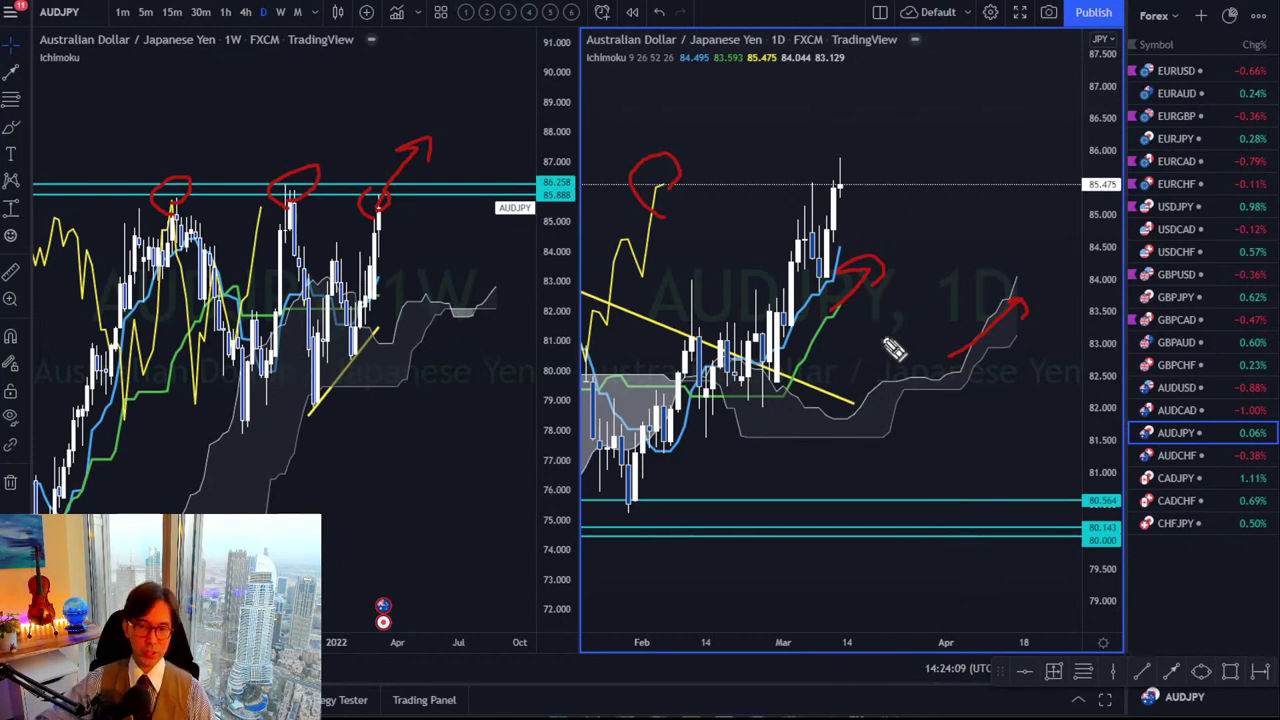
{"action": "mouse_move", "coordinate": [845, 186]}
{"action": "left_mouse_down"}
{"action": "mouse_move", "coordinate": [924, 62]}
{"action": "mouse_move", "coordinate": [931, 82]}
{"action": "left_mouse_up"}
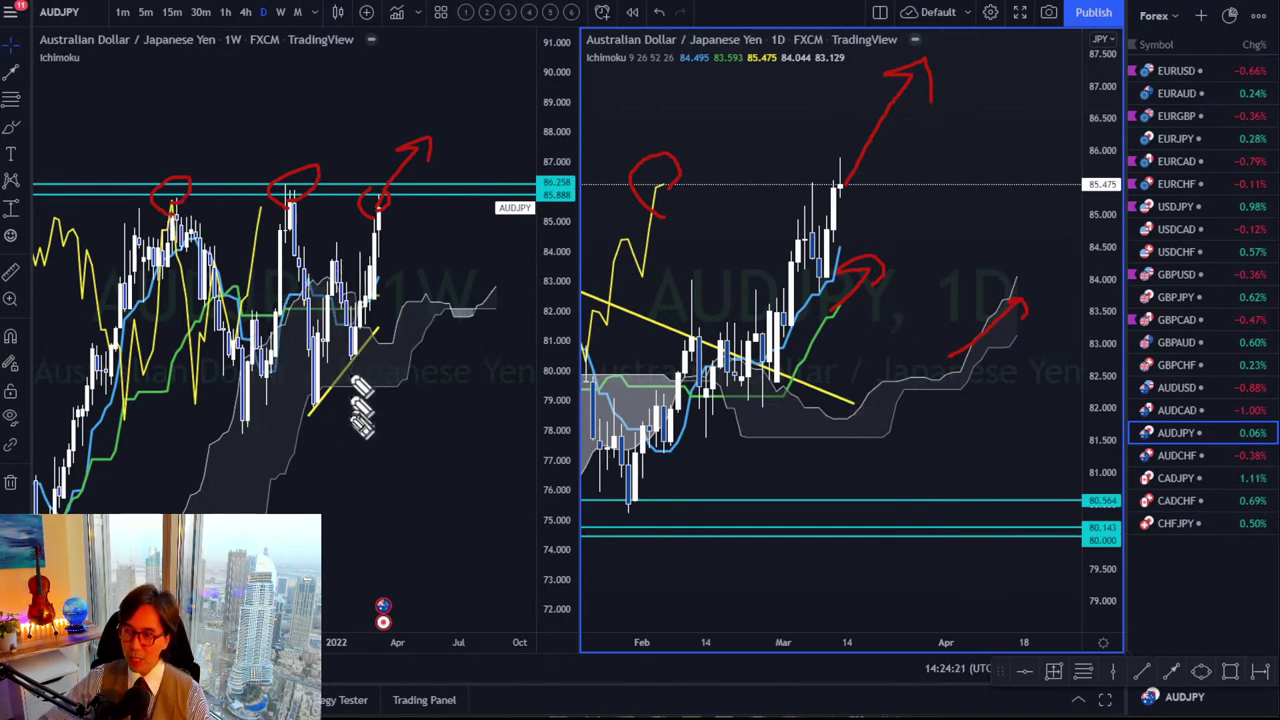
Trace a red V-path, low curve and horizontal line on the weekly, then erase all red marks.
{"action": "mouse_move", "coordinate": [184, 362]}
{"action": "left_mouse_down"}
{"action": "mouse_move", "coordinate": [240, 446]}
{"action": "mouse_move", "coordinate": [282, 406]}
{"action": "mouse_move", "coordinate": [326, 440]}
{"action": "mouse_move", "coordinate": [346, 408]}
{"action": "left_mouse_up"}
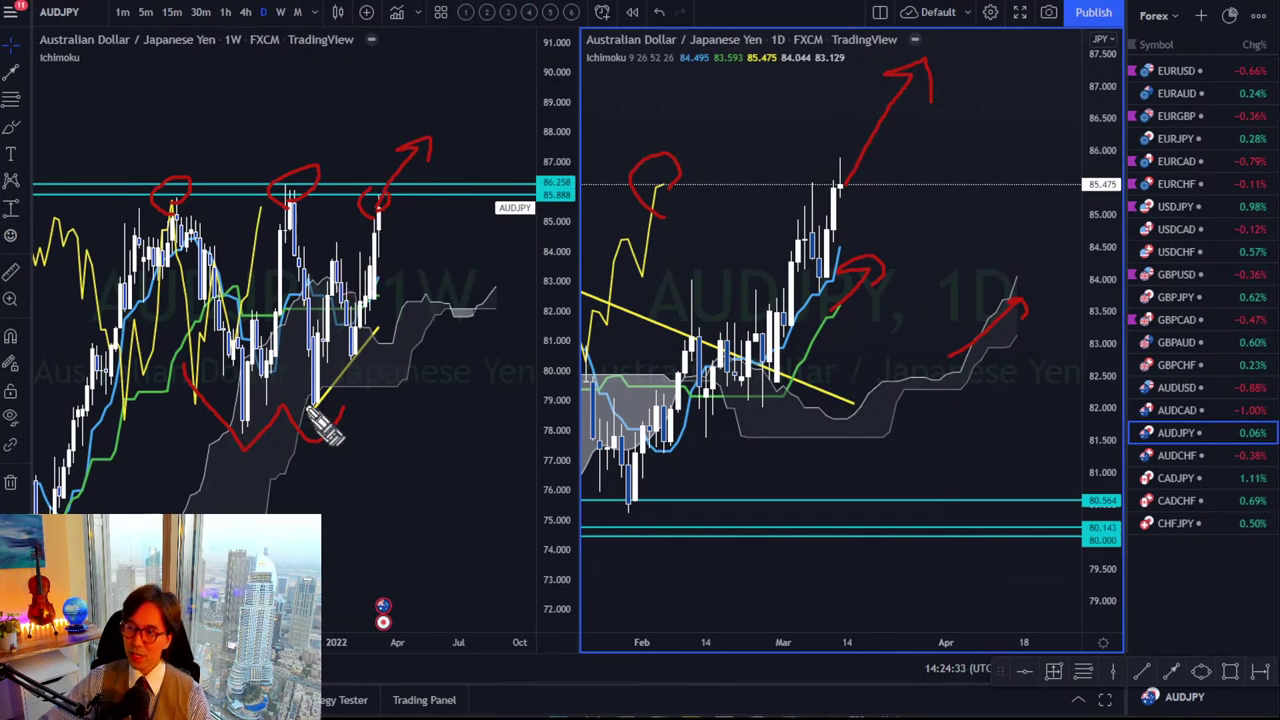
{"action": "mouse_move", "coordinate": [291, 380]}
{"action": "left_mouse_down"}
{"action": "mouse_move", "coordinate": [312, 412]}
{"action": "mouse_move", "coordinate": [377, 363]}
{"action": "left_mouse_up"}
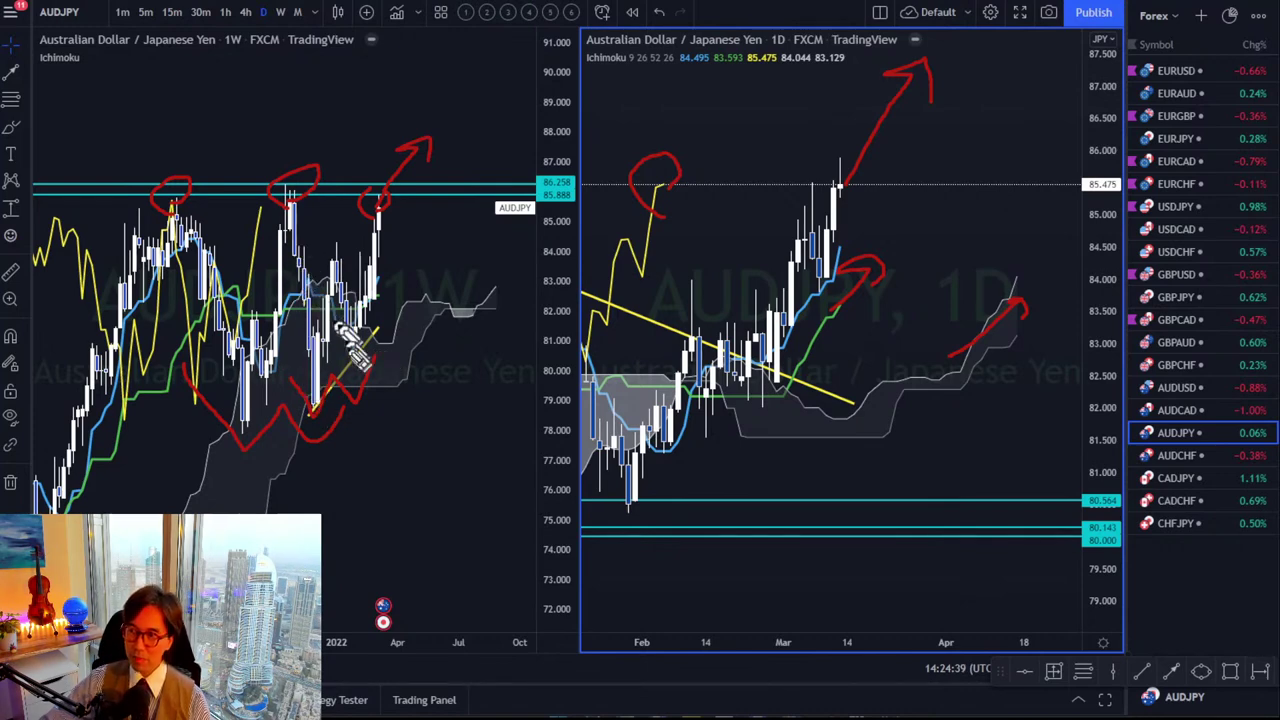
{"action": "left_click_drag", "start_coordinate": [335, 244], "coordinate": [384, 241]}
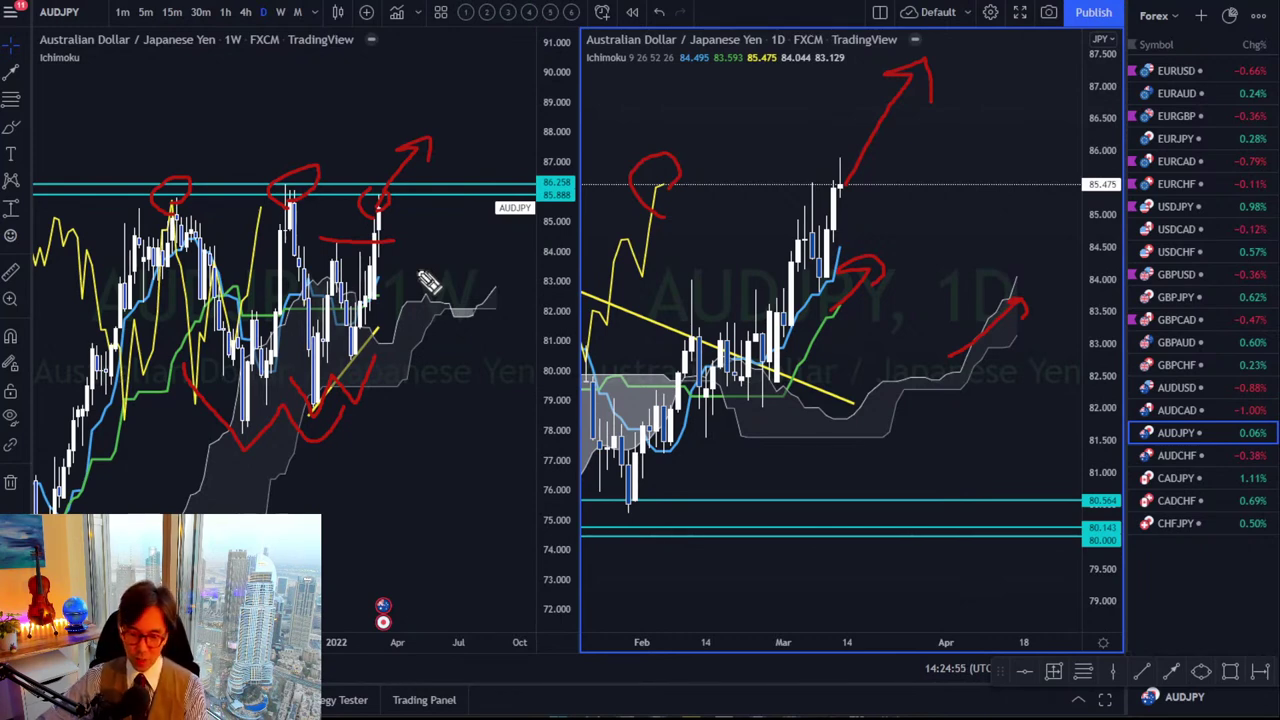
{"action": "key", "text": "Escape"}
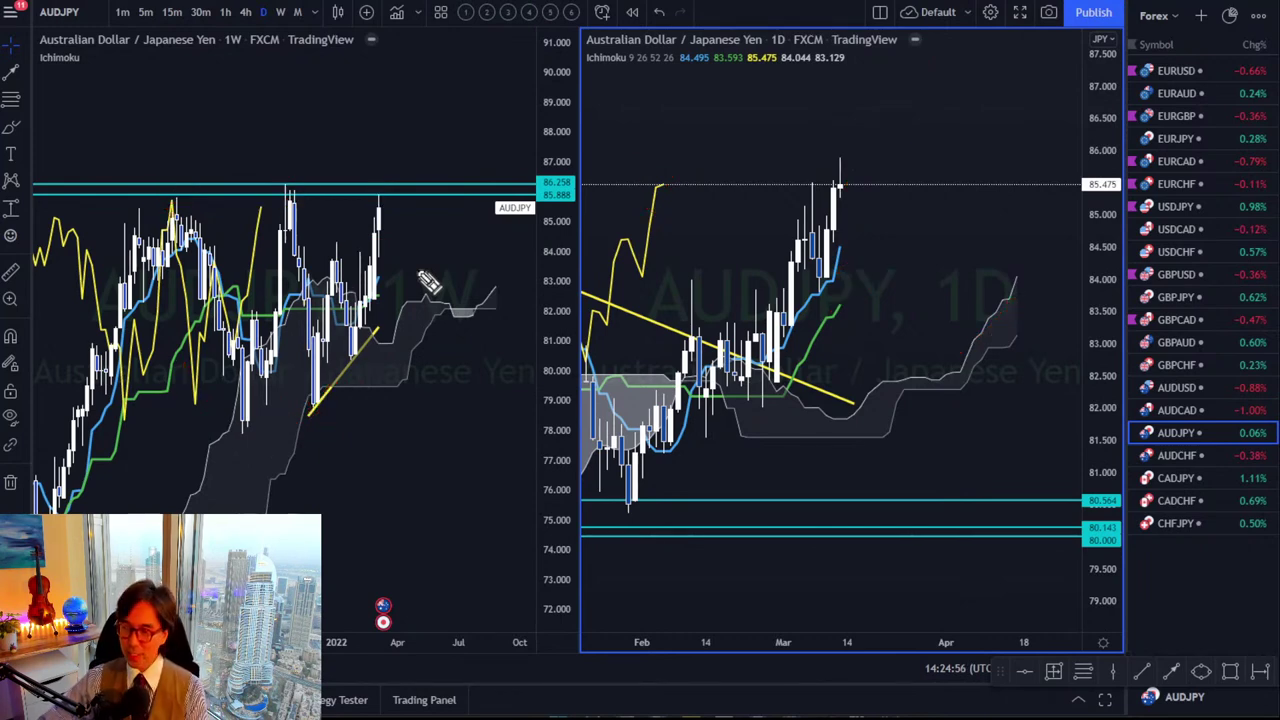
Flag AUDJPY, load AUDCHF in both panes, and compress the daily price range.
{"action": "left_click", "coordinate": [1132, 432]}
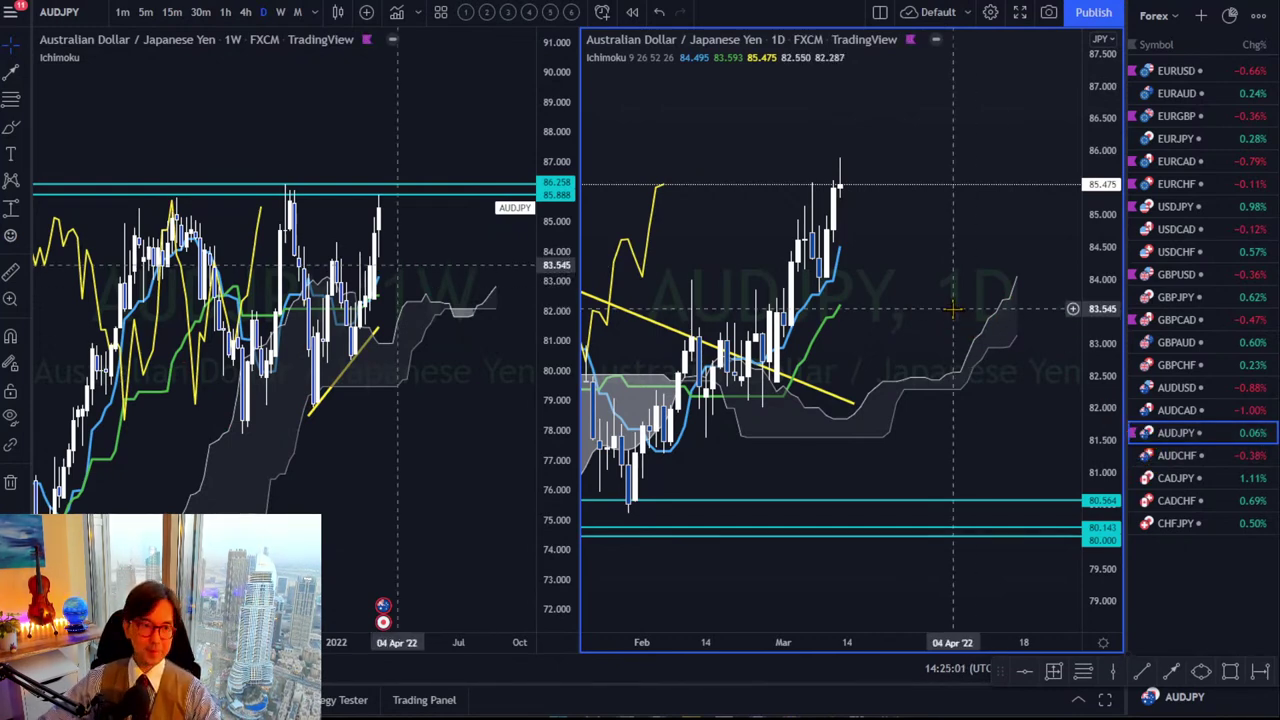
{"action": "left_click", "coordinate": [1165, 452]}
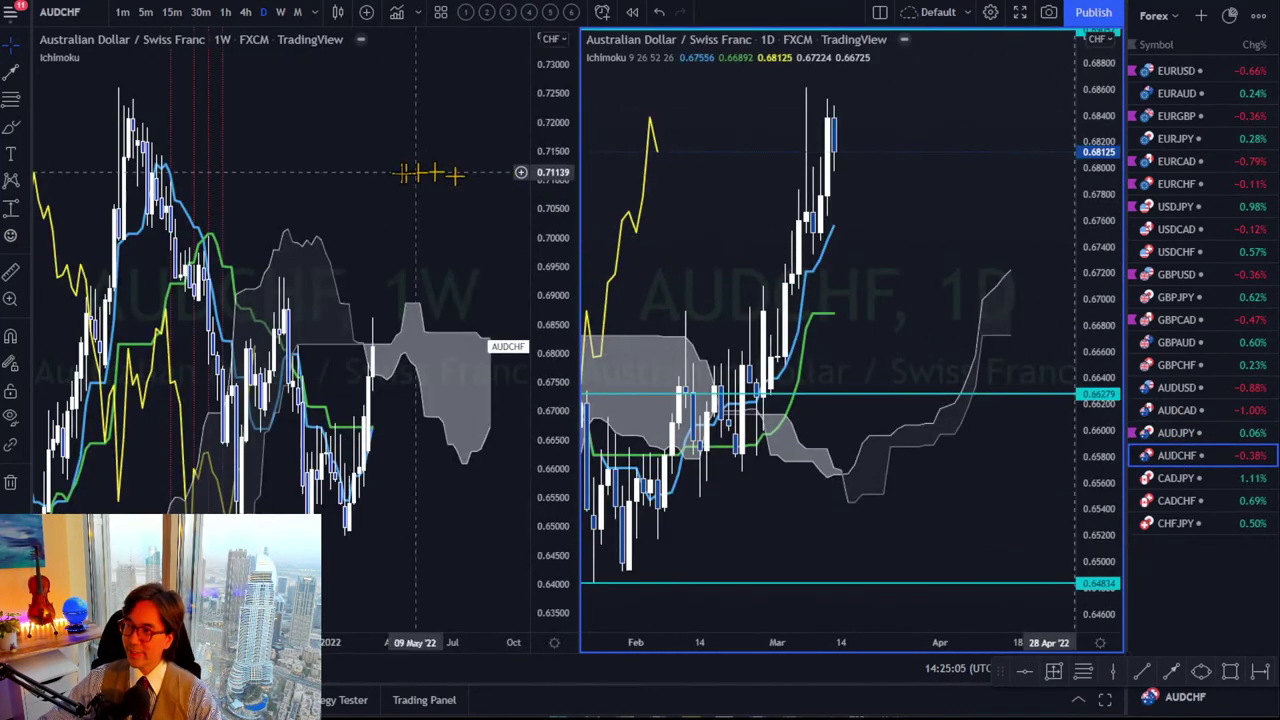
{"action": "left_click_drag", "start_coordinate": [463, 123], "coordinate": [401, 350]}
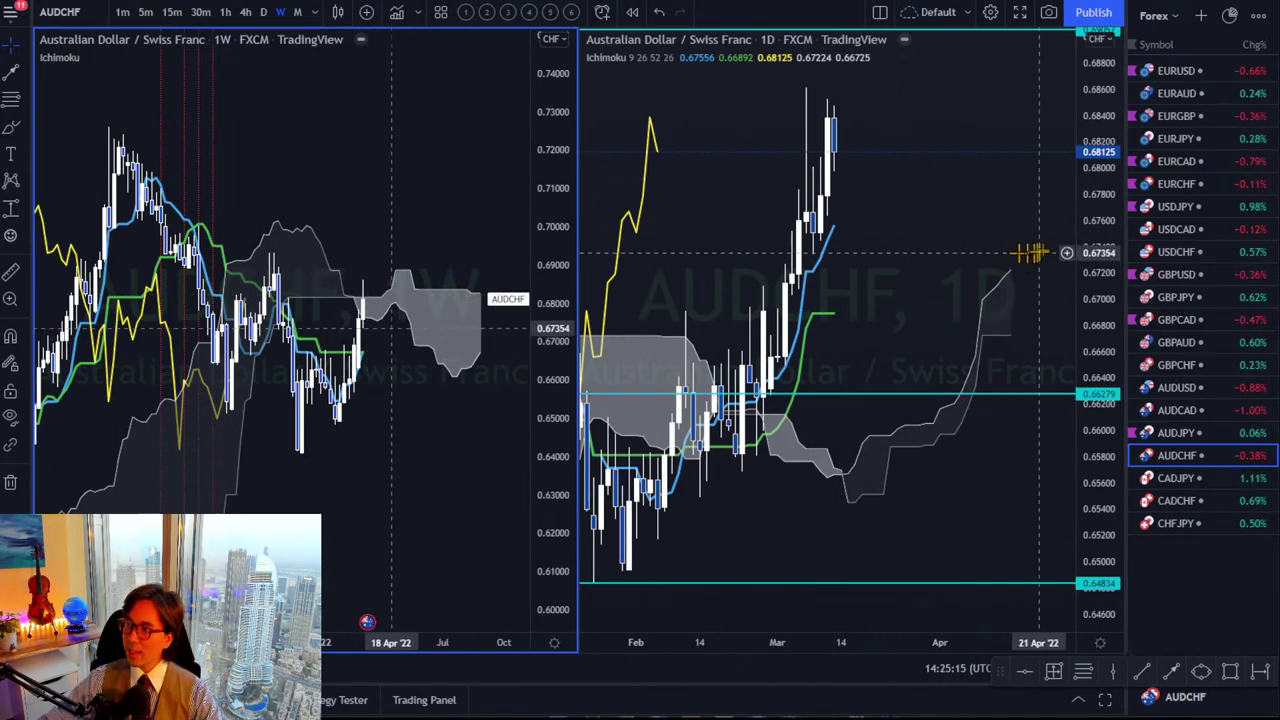
{"action": "left_click_drag", "start_coordinate": [1089, 118], "coordinate": [880, 325]}
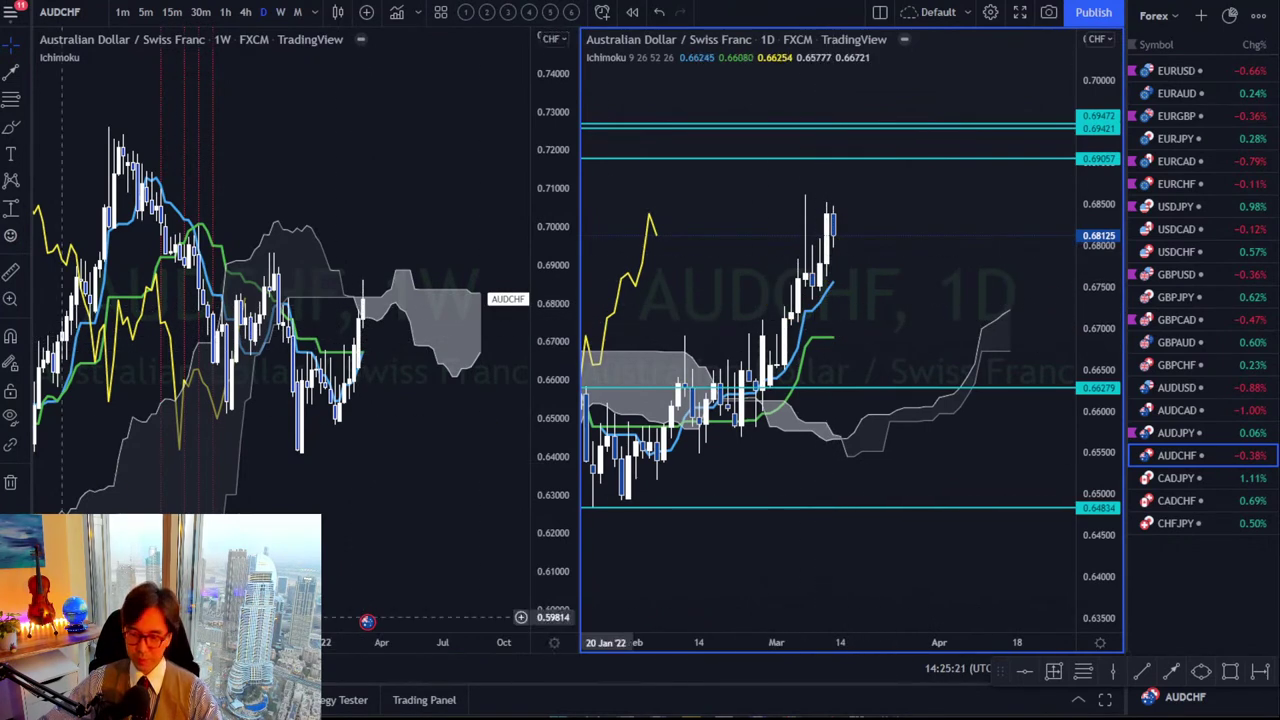
Brush red arrows and a circle on the daily AUDCHF chart, then erase them.
{"action": "left_click_drag", "start_coordinate": [812, 308], "coordinate": [849, 274]}
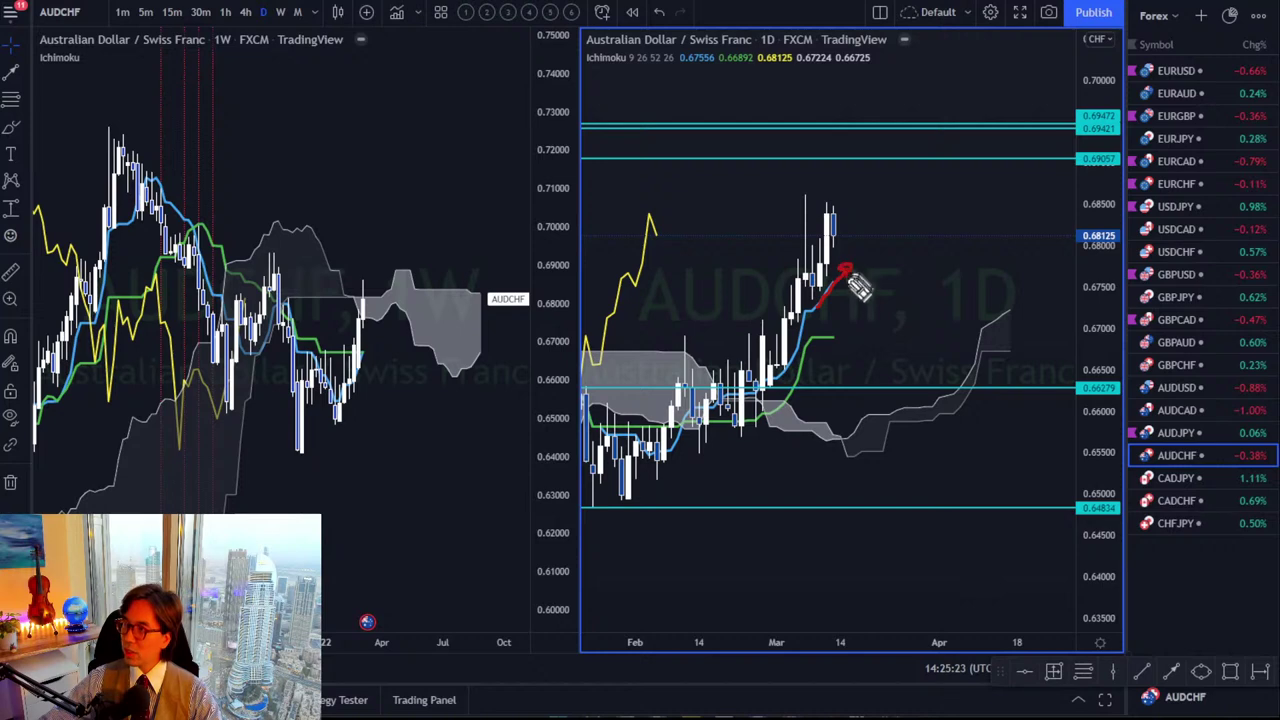
{"action": "left_click_drag", "start_coordinate": [965, 330], "coordinate": [996, 295]}
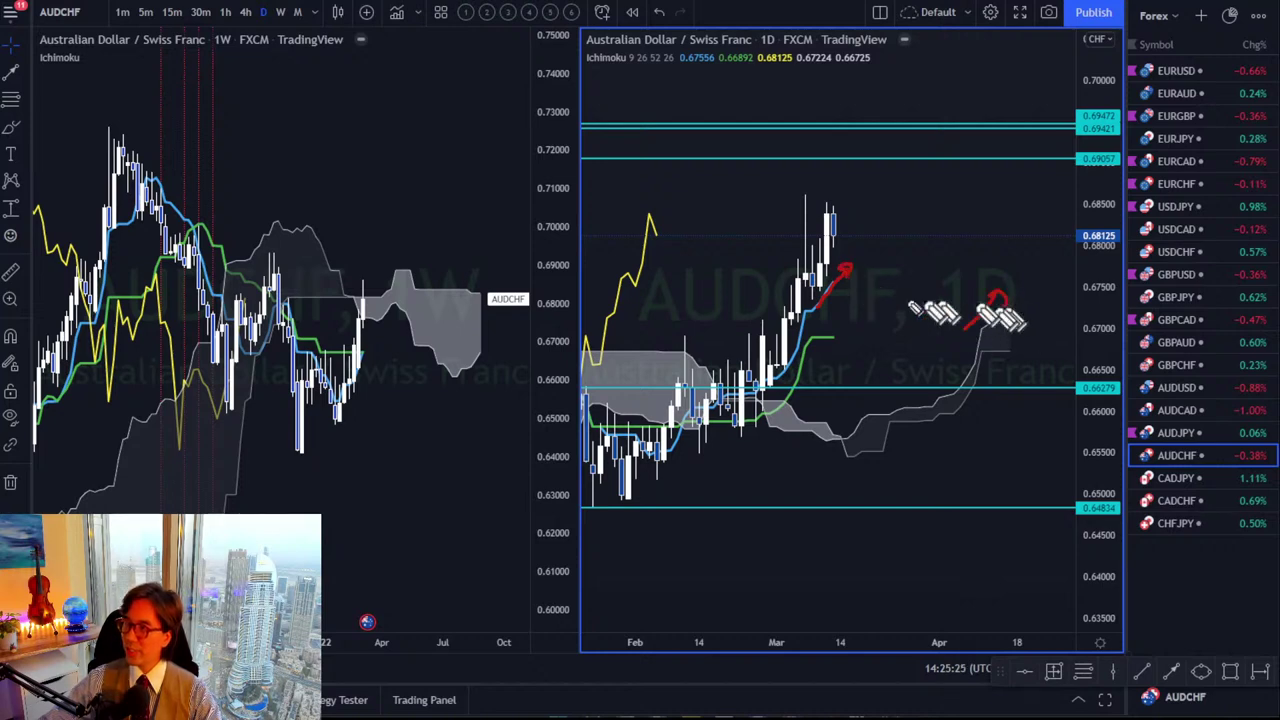
{"action": "mouse_move", "coordinate": [658, 244]}
{"action": "left_mouse_down"}
{"action": "mouse_move", "coordinate": [628, 218]}
{"action": "mouse_move", "coordinate": [652, 238]}
{"action": "left_mouse_up"}
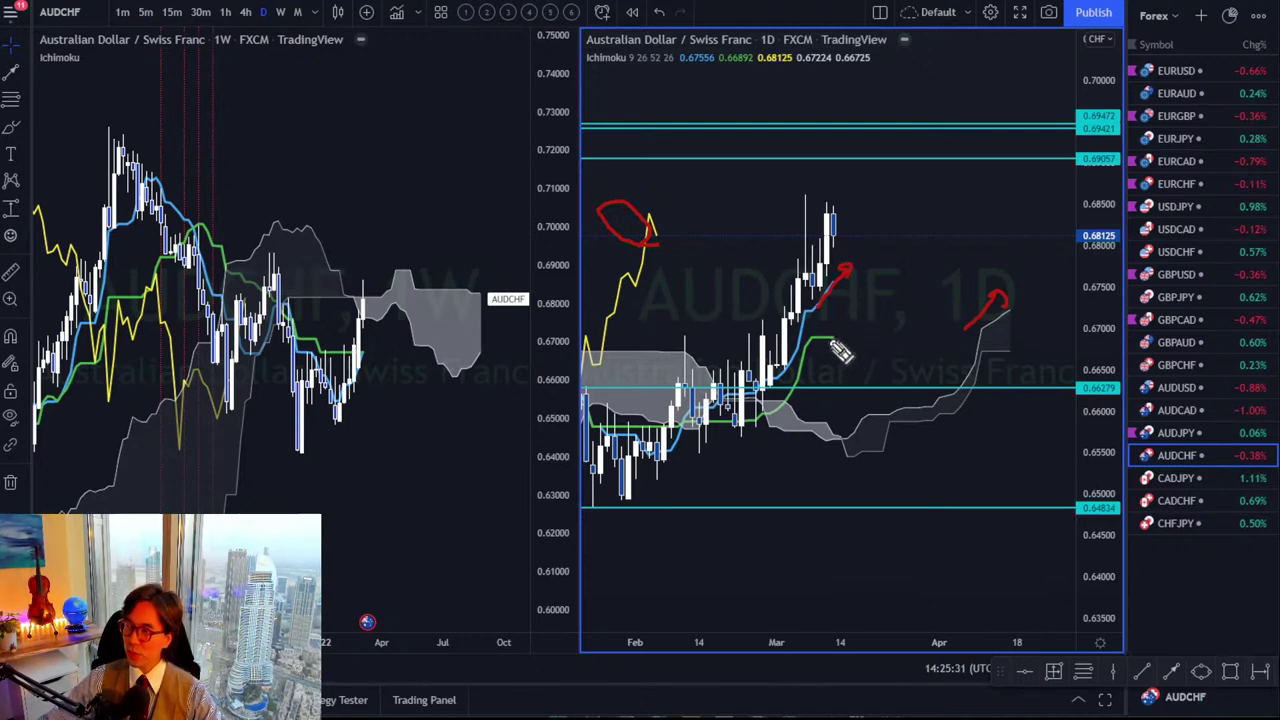
{"action": "left_click_drag", "start_coordinate": [833, 342], "coordinate": [864, 319]}
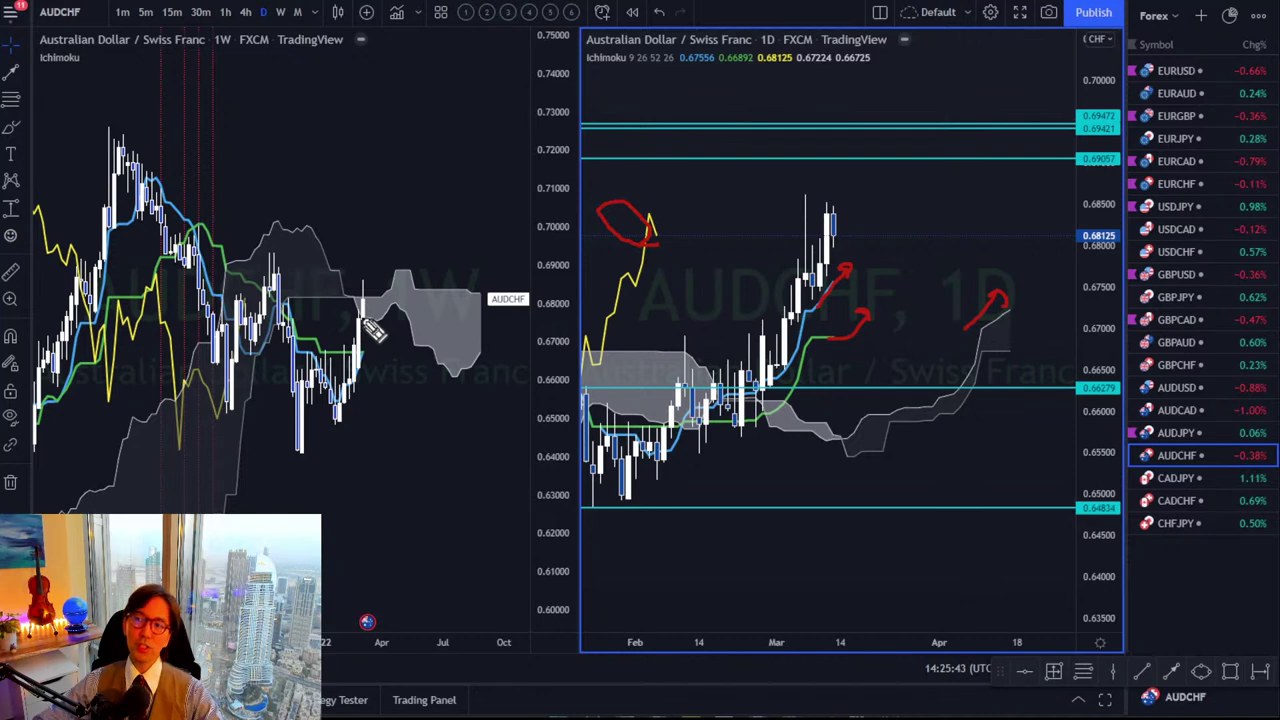
{"action": "key", "text": "Escape"}
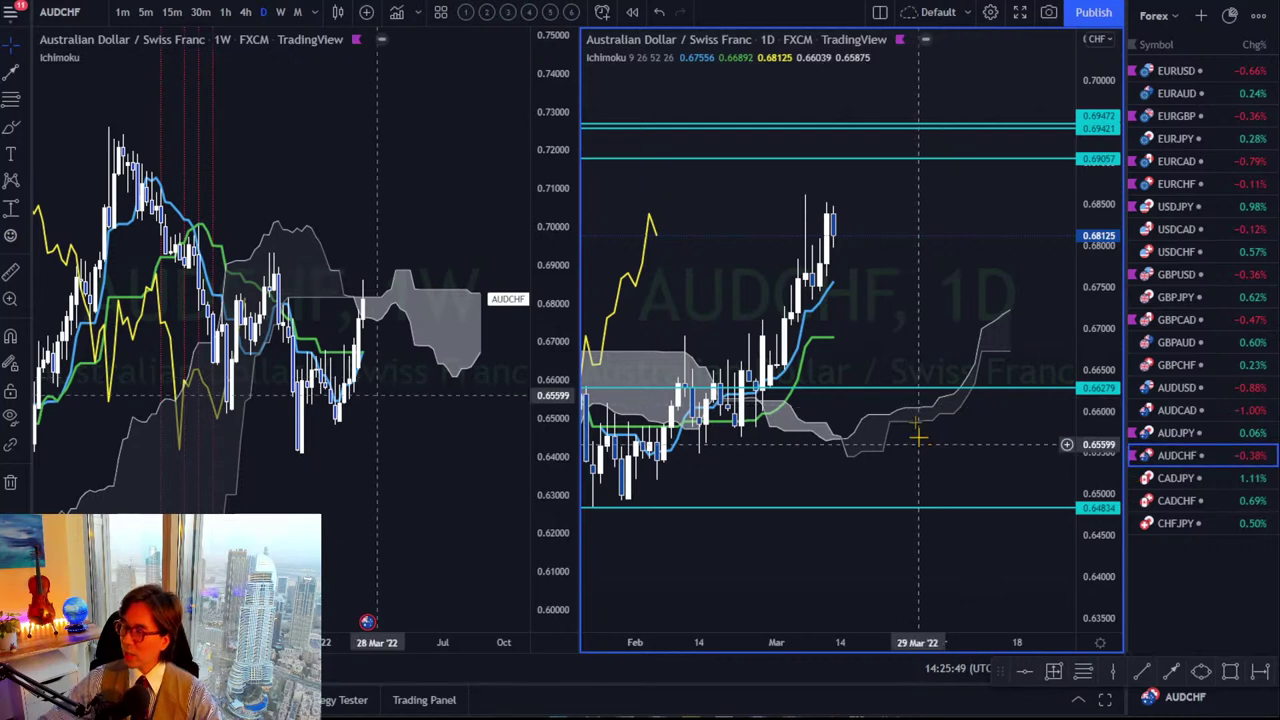
Load CADJPY on both charts and pan the weekly chart to its triangle and red breakout arrow.
{"action": "left_click", "coordinate": [1186, 488]}
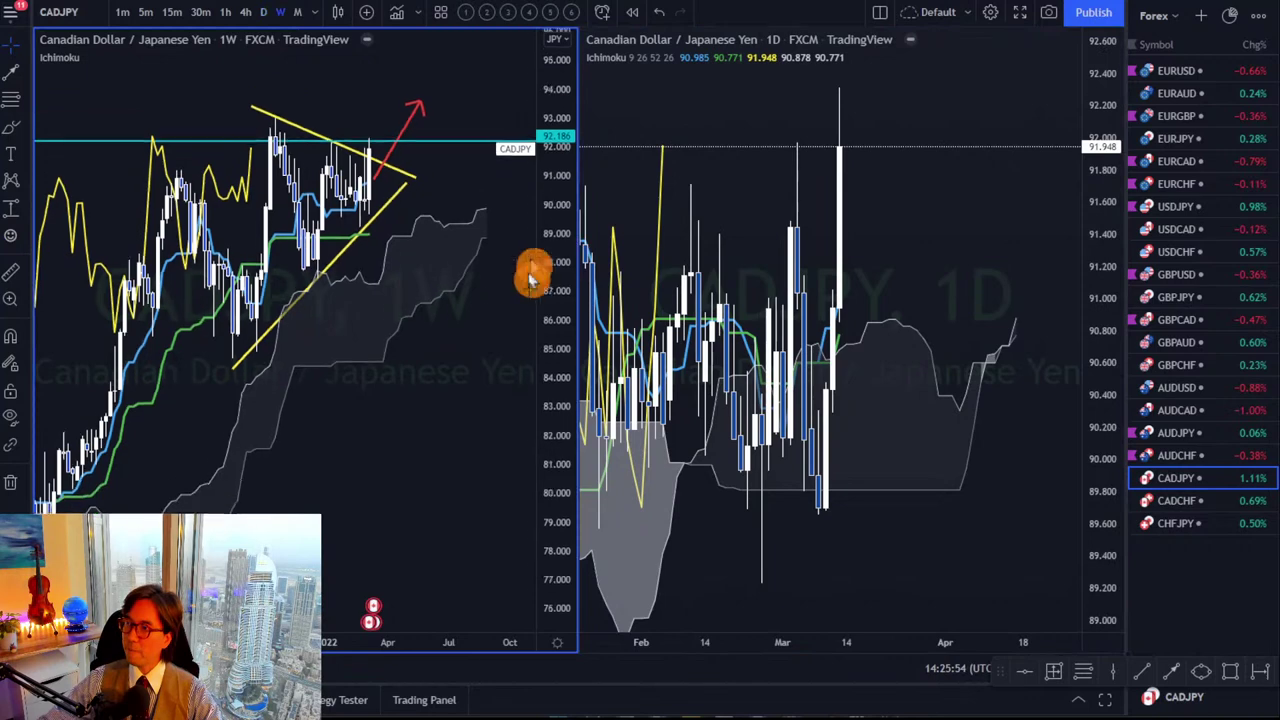
{"action": "left_click_drag", "start_coordinate": [530, 280], "coordinate": [393, 400]}
{"action": "left_click", "coordinate": [397, 271]}
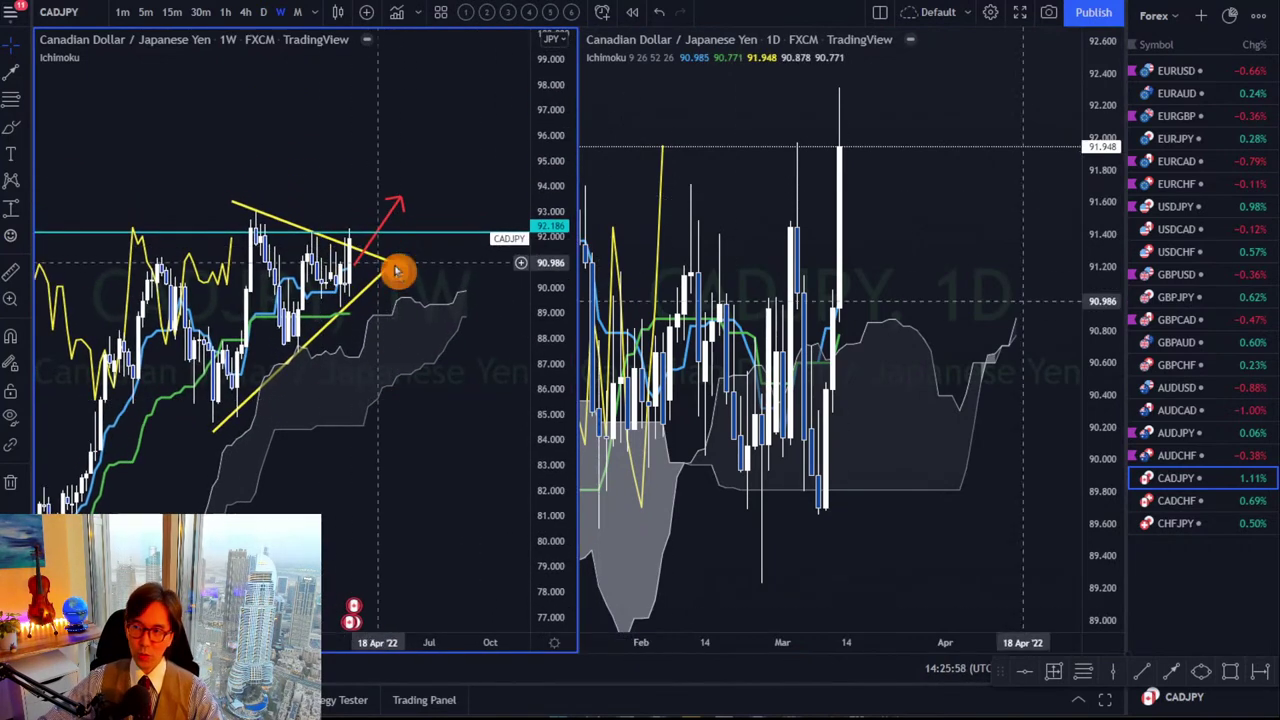
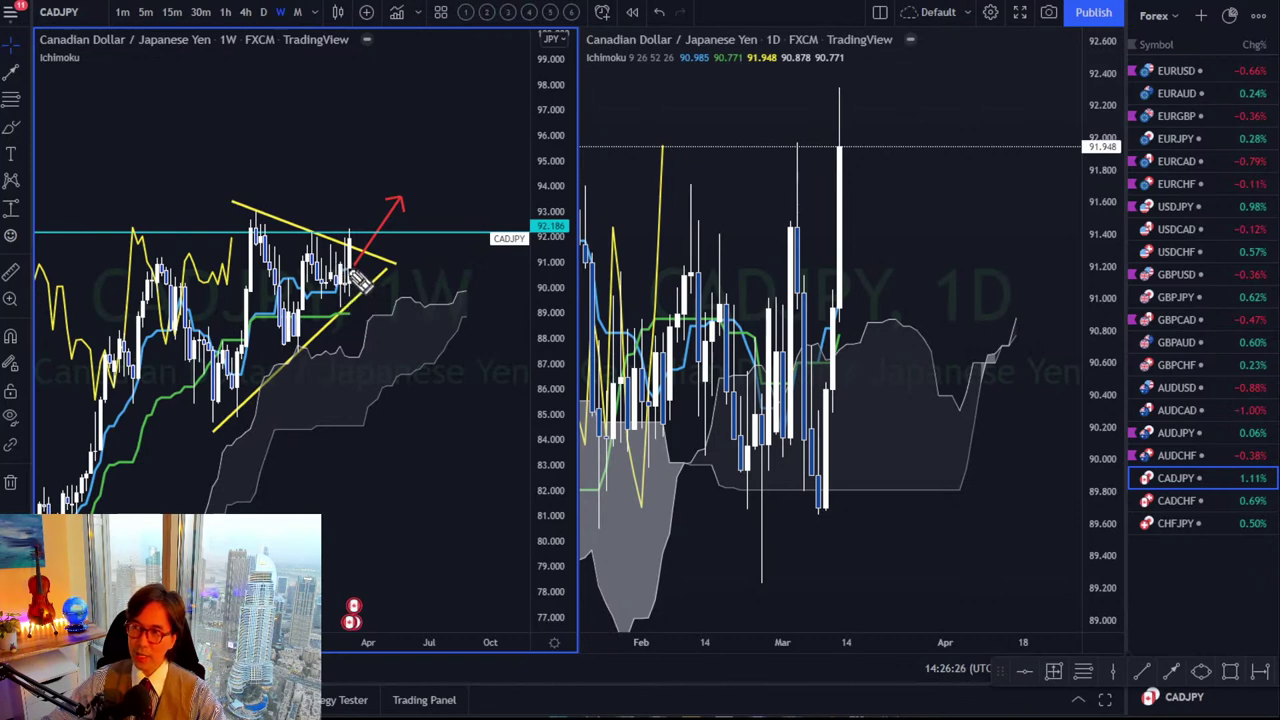
Sketch a red projected rise on the CADJPY weekly chart and lift the daily cyan line to 92.175.
{"action": "left_click_drag", "start_coordinate": [355, 285], "coordinate": [388, 235]}
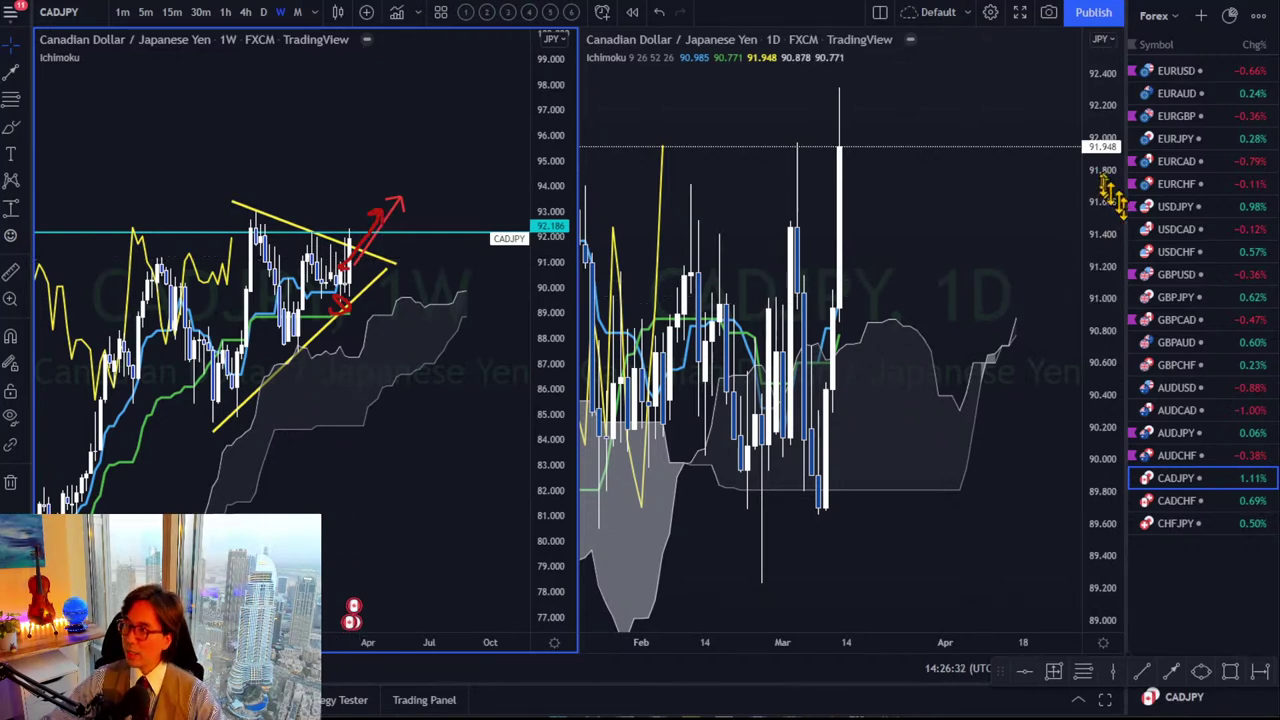
{"action": "left_click_drag", "start_coordinate": [1106, 185], "coordinate": [1070, 376]}
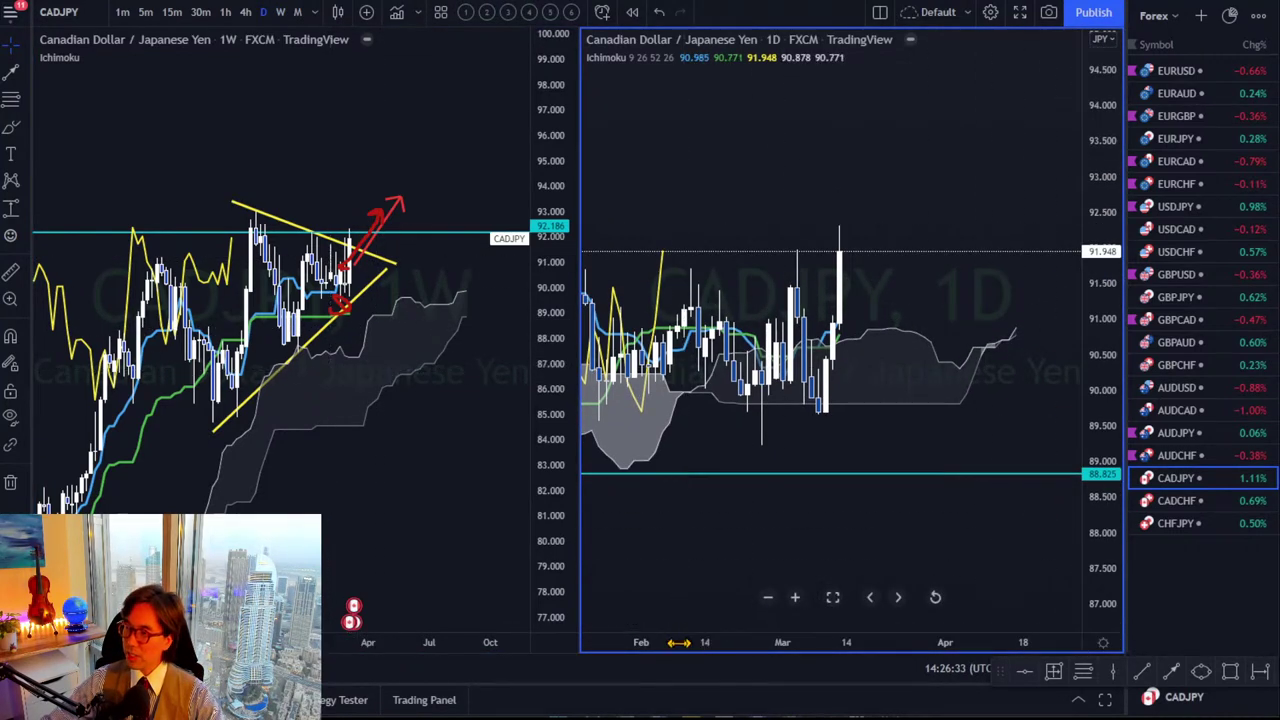
{"action": "left_click_drag", "start_coordinate": [815, 640], "coordinate": [765, 637]}
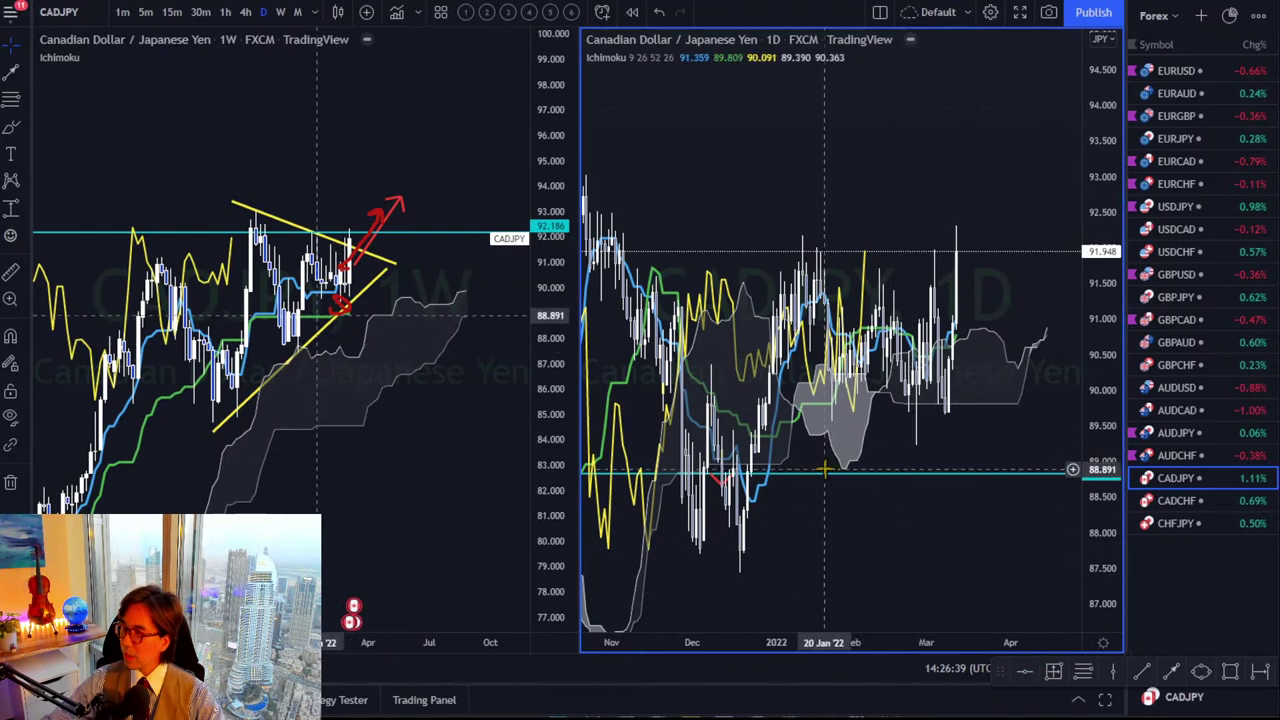
{"action": "left_click_drag", "start_coordinate": [788, 474], "coordinate": [776, 238]}
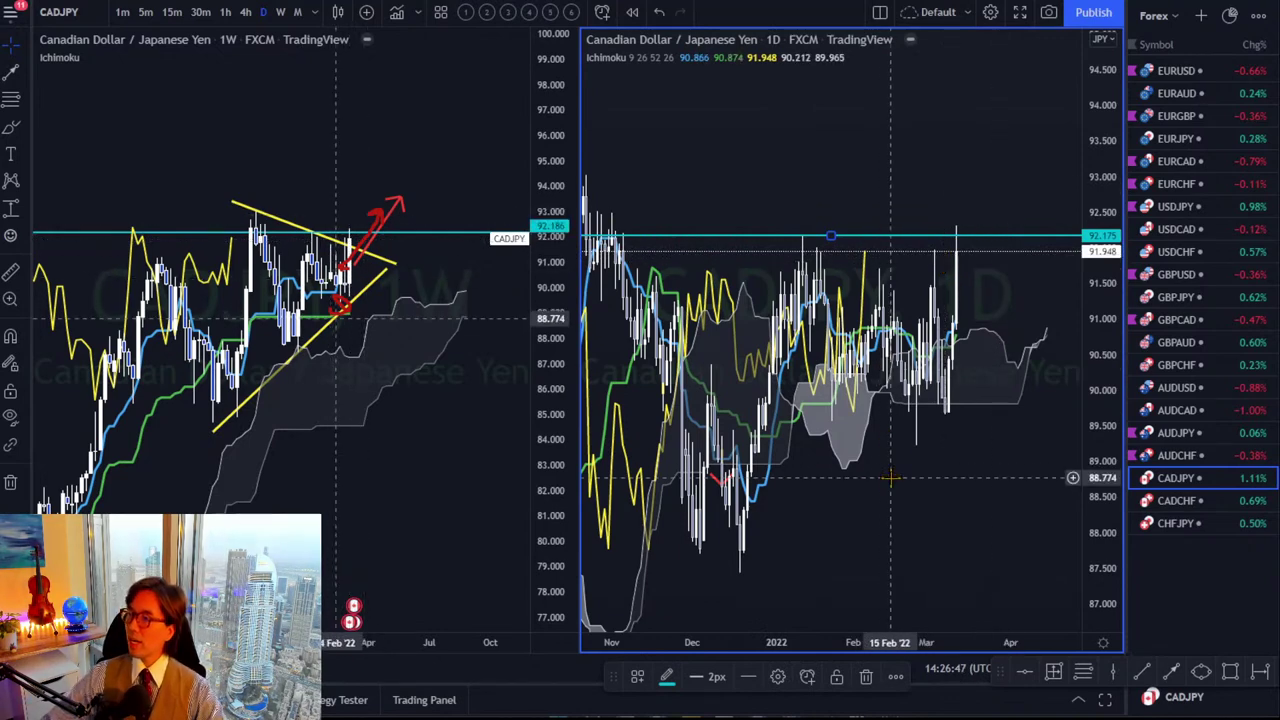
Load CADCHF on both the weekly and daily charts.
{"action": "left_click_drag", "start_coordinate": [949, 506], "coordinate": [856, 493]}
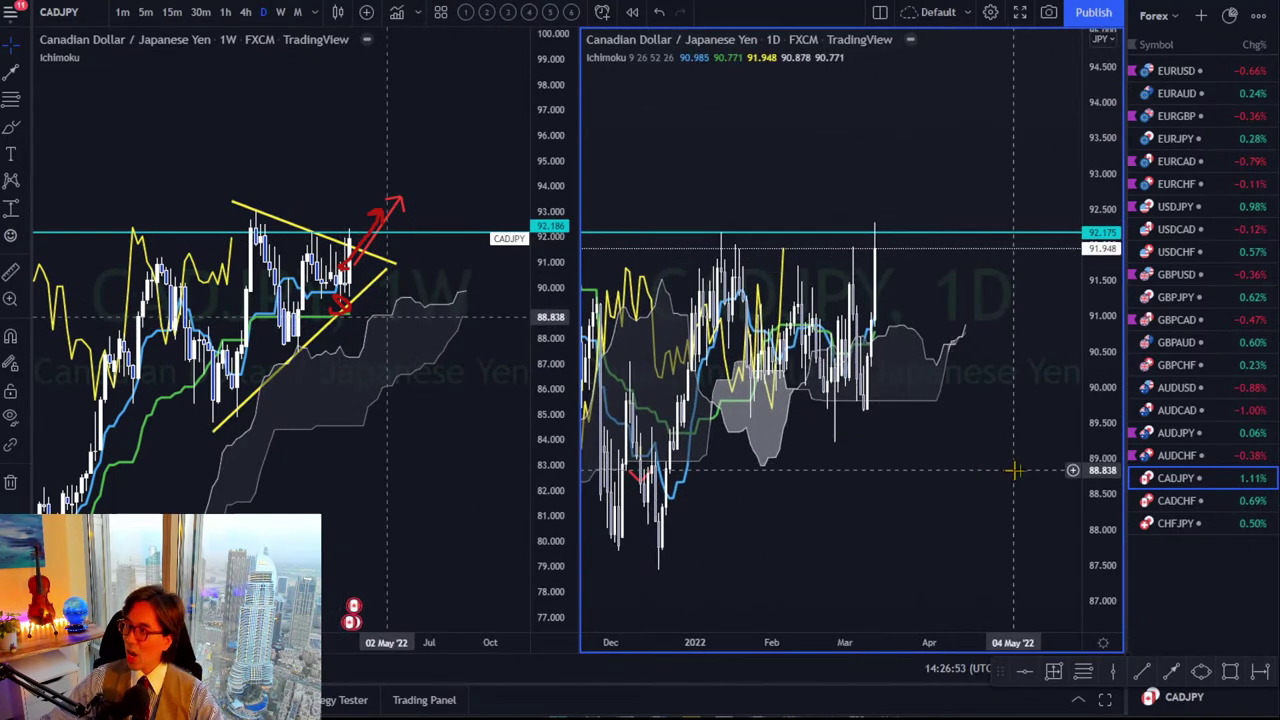
{"action": "left_click", "coordinate": [1140, 483]}
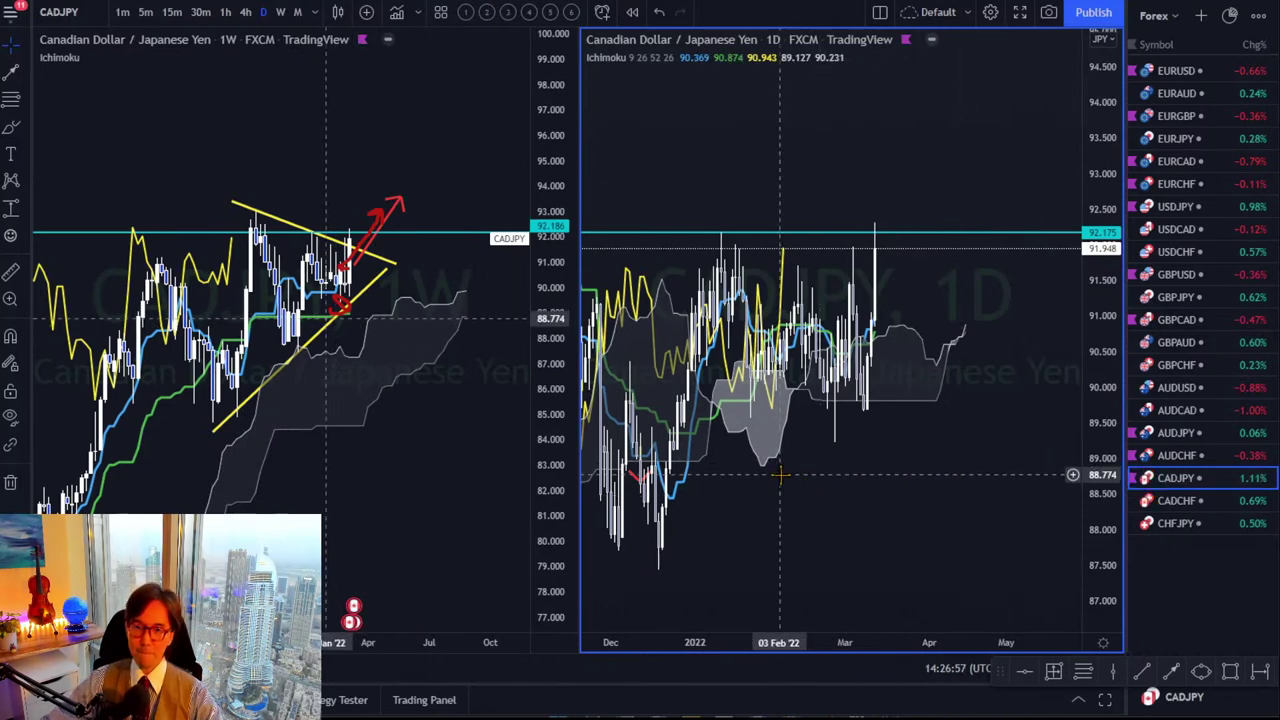
{"action": "left_click", "coordinate": [1182, 508]}
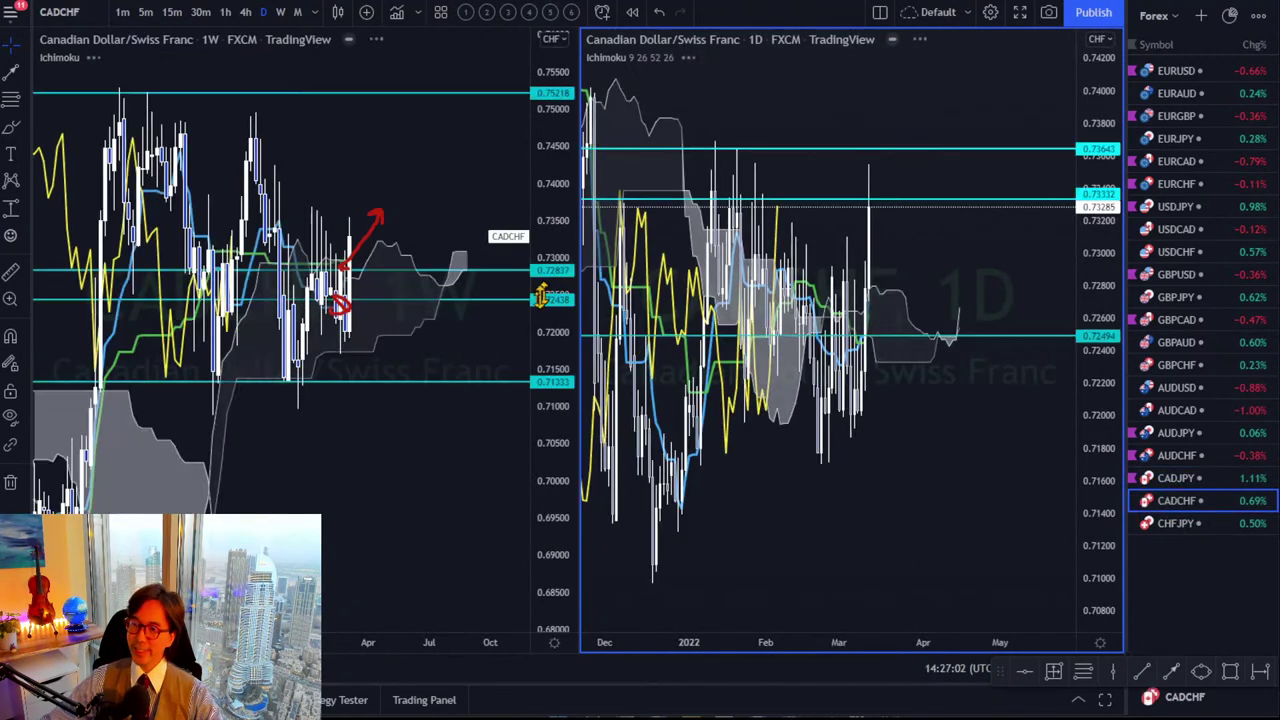
Reframe the CADCHF weekly chart and delete its yellow trend line.
{"action": "left_click_drag", "start_coordinate": [546, 212], "coordinate": [523, 345]}
{"action": "left_click_drag", "start_coordinate": [563, 491], "coordinate": [563, 263]}
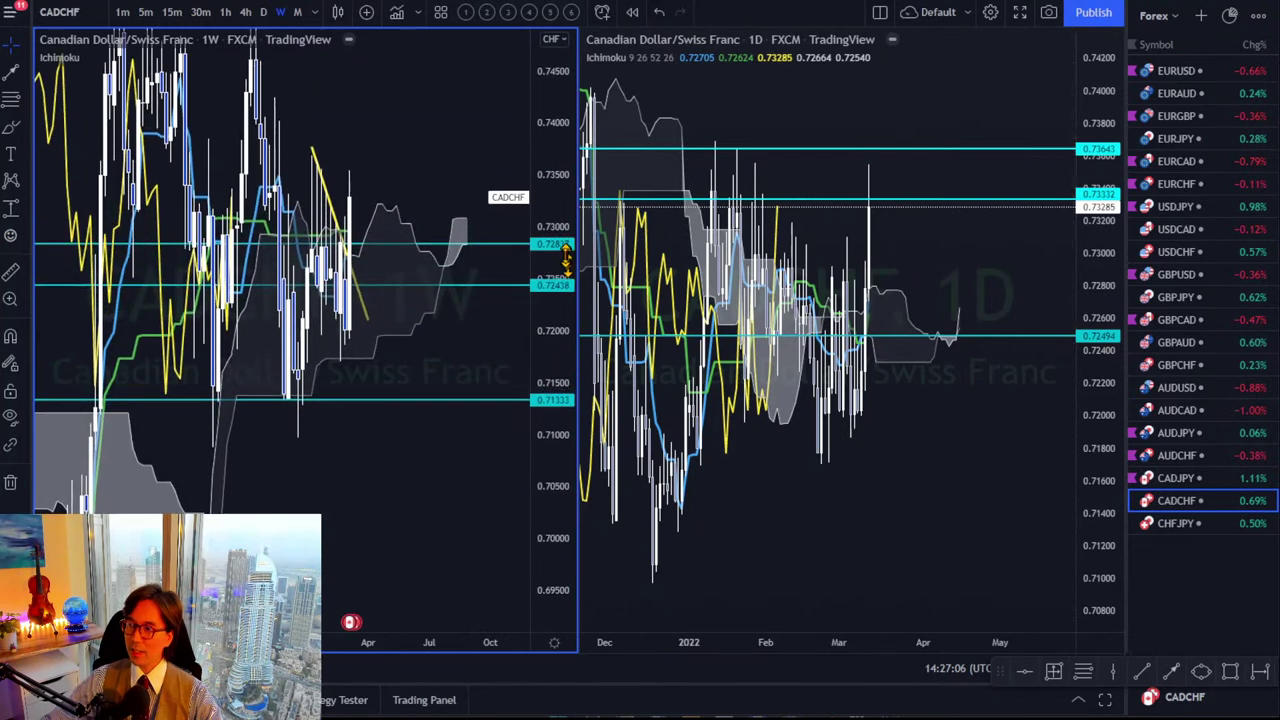
{"action": "left_click_drag", "start_coordinate": [470, 230], "coordinate": [423, 177]}
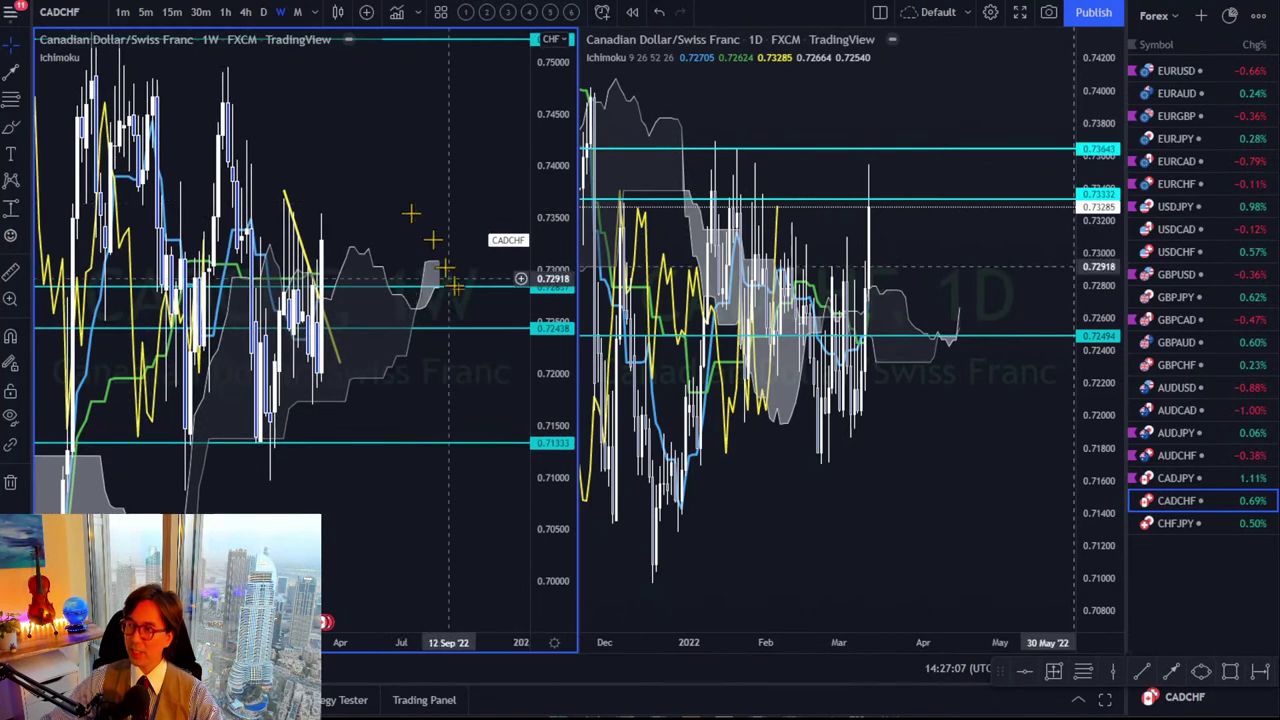
{"action": "left_click", "coordinate": [312, 280]}
{"action": "key", "text": "Delete"}
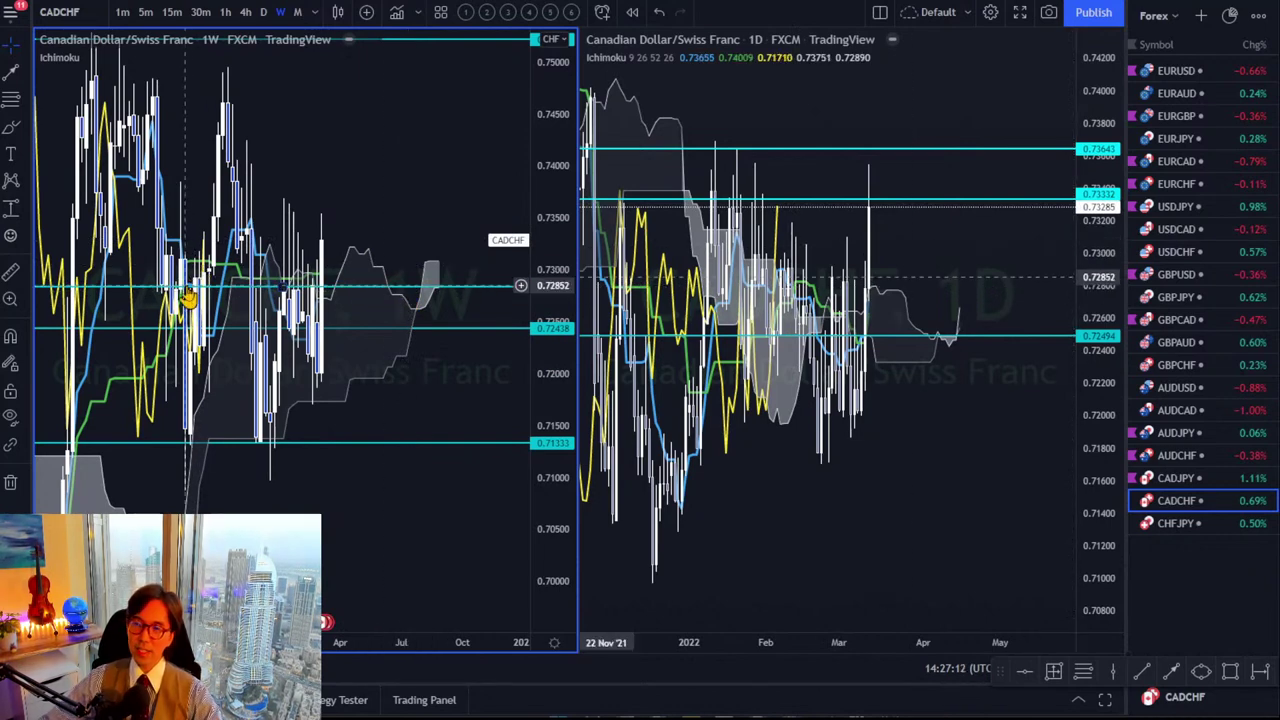
Reframe the daily chart, then load CHFJPY on both charts.
{"action": "left_click_drag", "start_coordinate": [900, 301], "coordinate": [980, 292]}
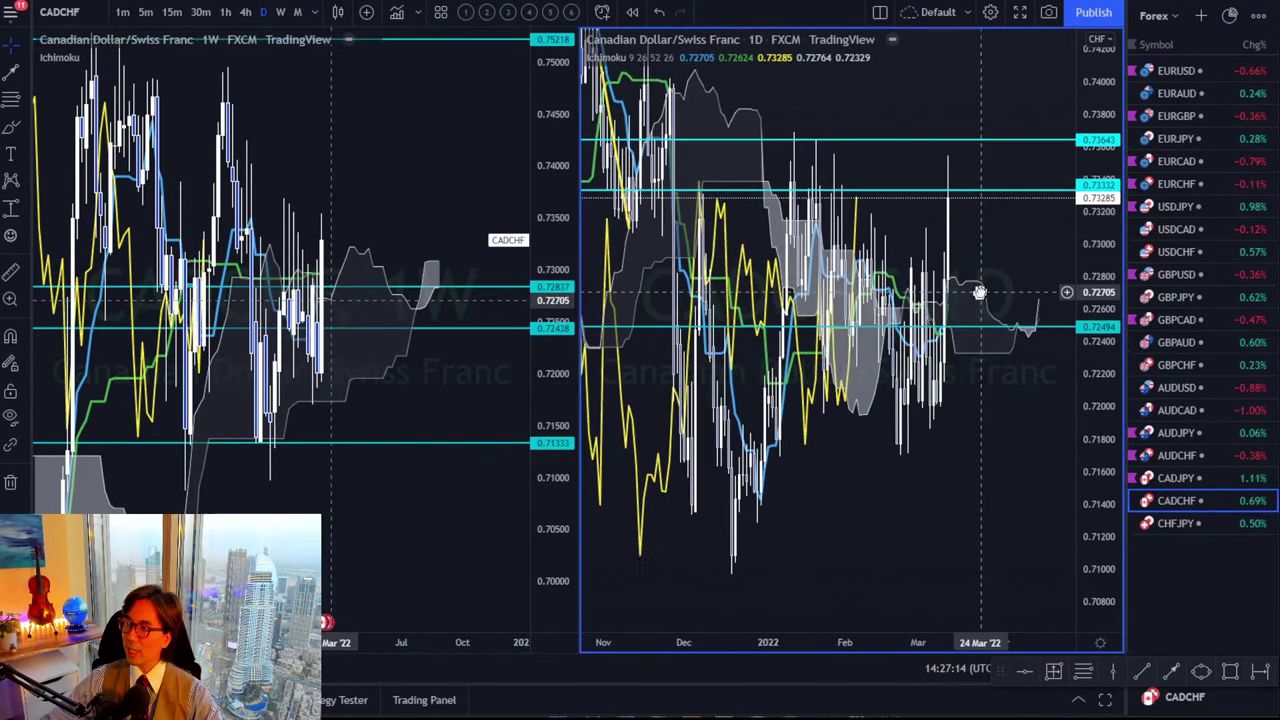
{"action": "left_click_drag", "start_coordinate": [1094, 189], "coordinate": [1076, 337]}
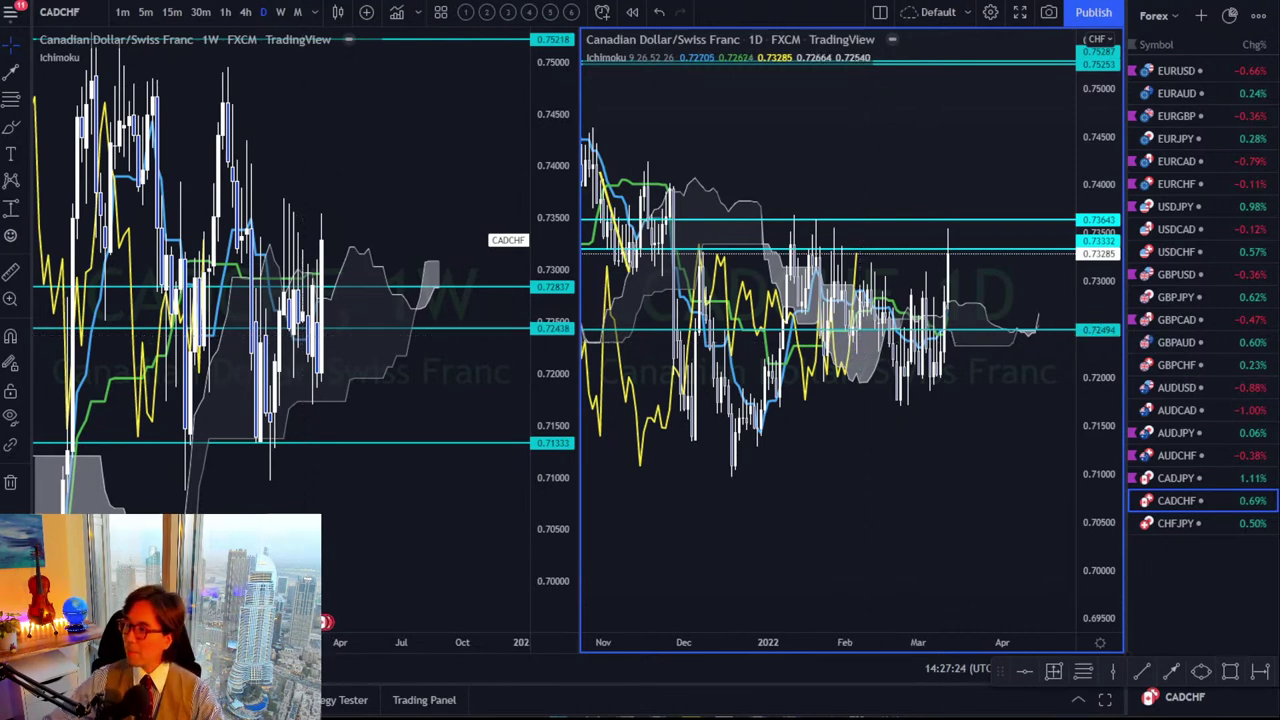
{"action": "left_click", "coordinate": [1237, 522]}
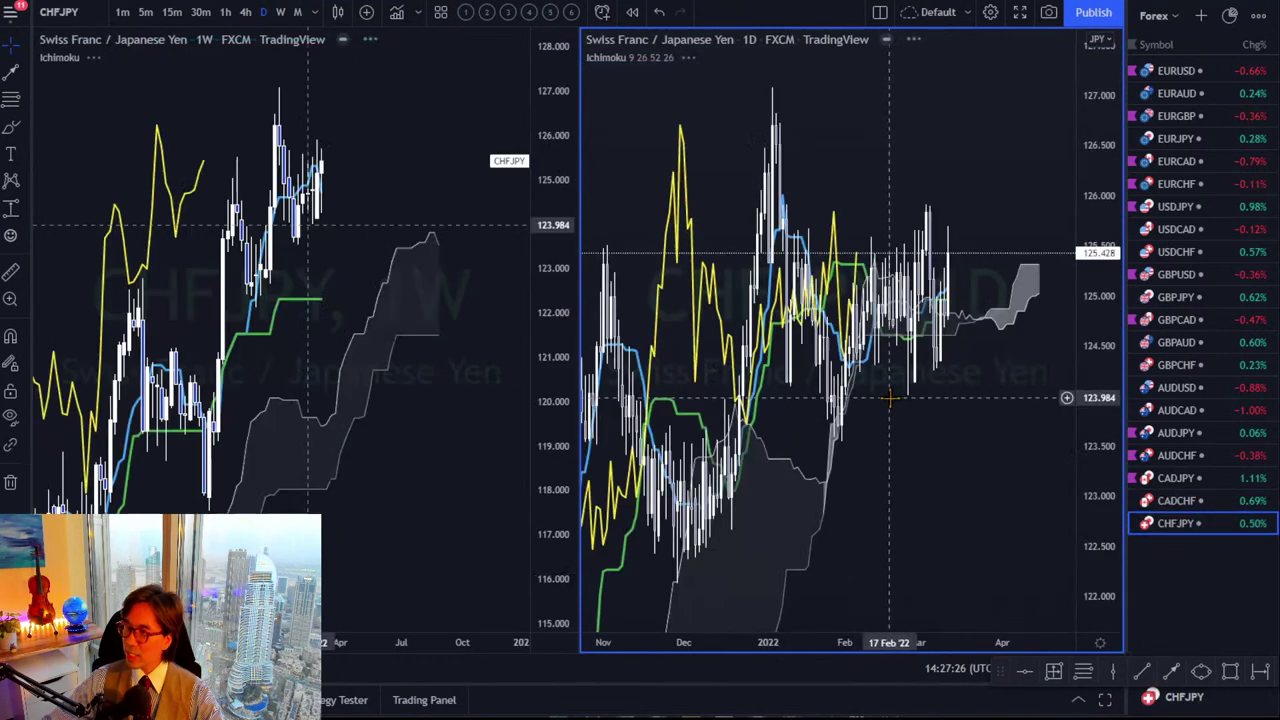
Circle two CHFJPY weekly trendline touch points in red and sketch a projected rise.
{"action": "left_click_drag", "start_coordinate": [484, 309], "coordinate": [497, 307]}
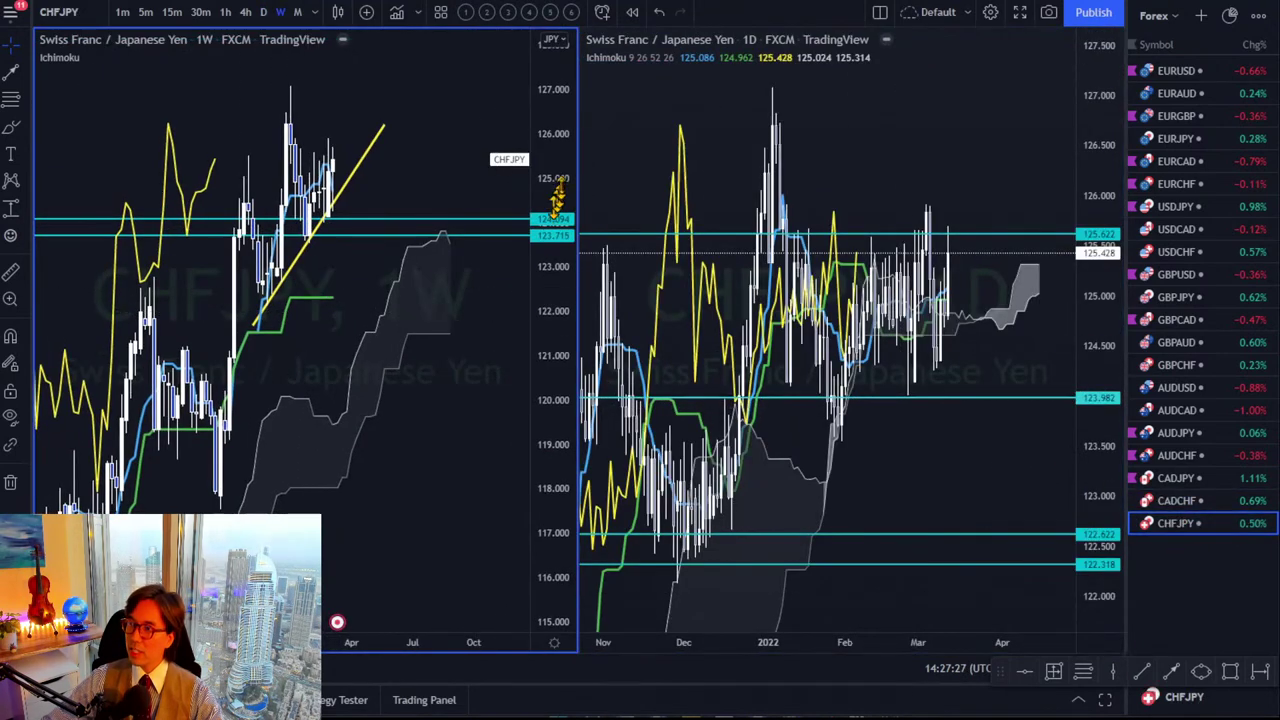
{"action": "left_click_drag", "start_coordinate": [556, 190], "coordinate": [556, 230]}
{"action": "left_click_drag", "start_coordinate": [420, 340], "coordinate": [434, 357]}
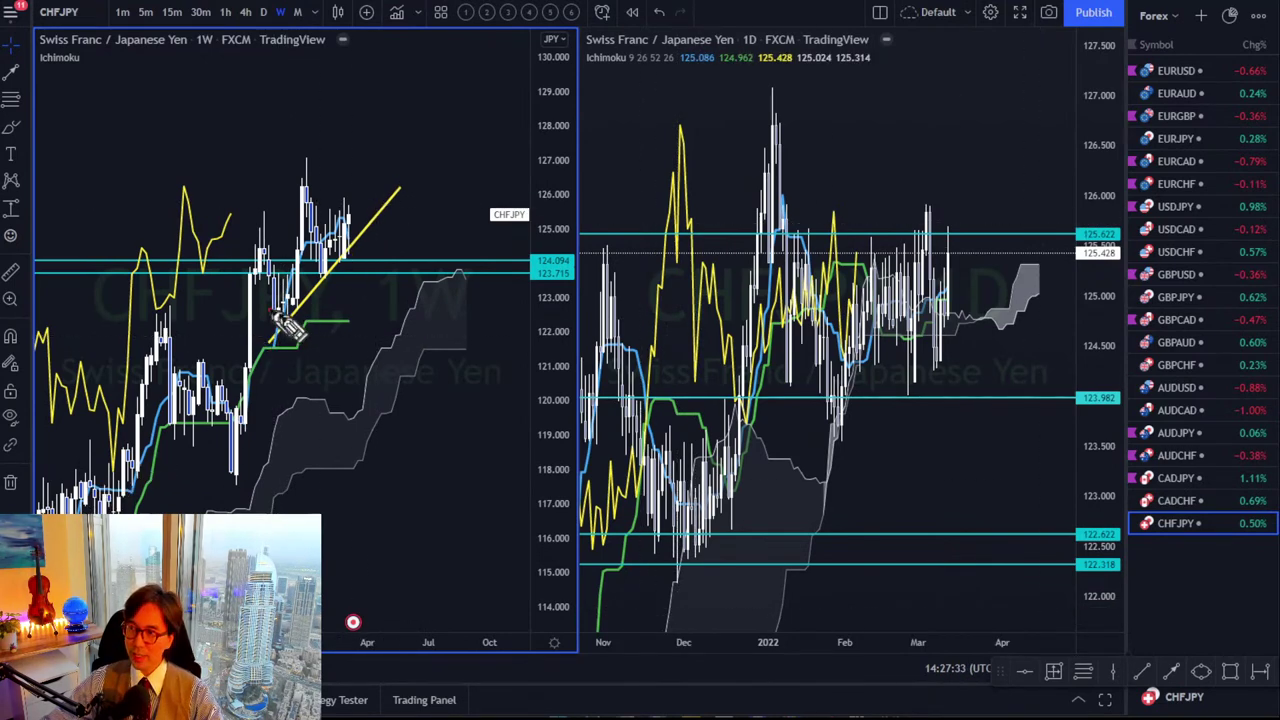
{"action": "left_click_drag", "start_coordinate": [276, 312], "coordinate": [278, 318]}
{"action": "left_click_drag", "start_coordinate": [312, 276], "coordinate": [347, 252]}
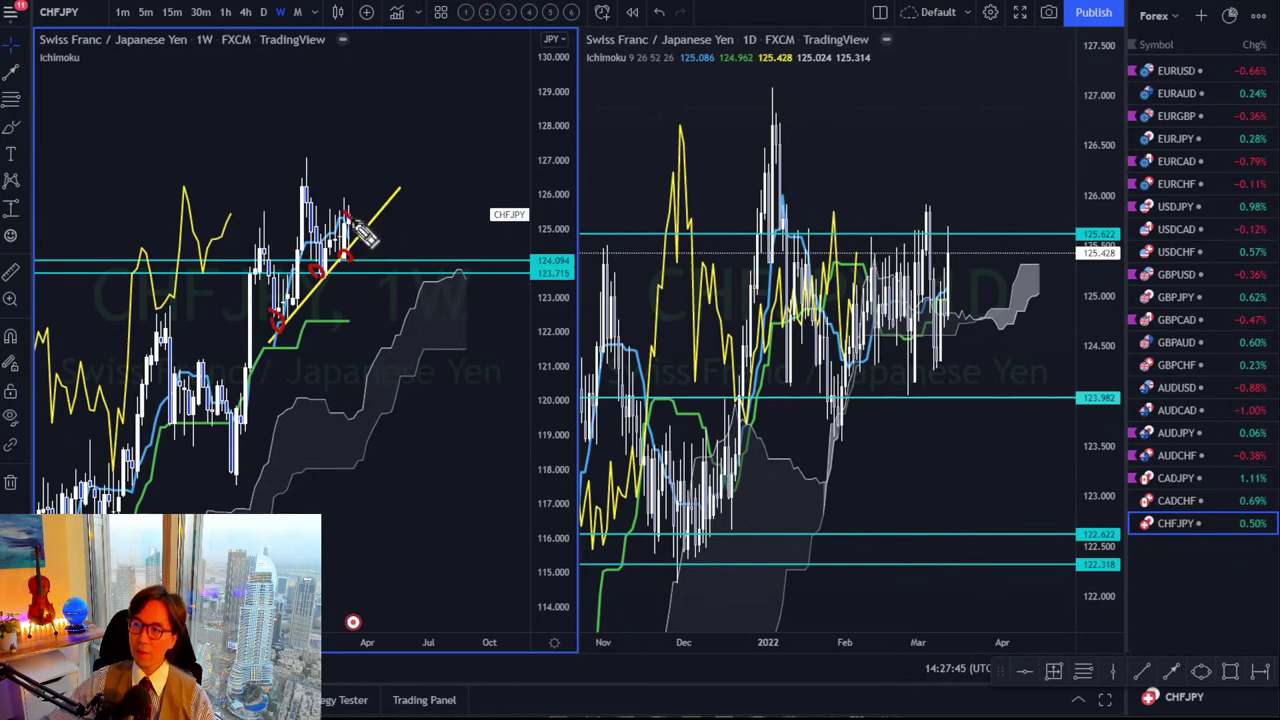
{"action": "mouse_move", "coordinate": [355, 224]}
{"action": "left_mouse_down"}
{"action": "mouse_move", "coordinate": [376, 170]}
{"action": "mouse_move", "coordinate": [372, 200]}
{"action": "left_mouse_up"}
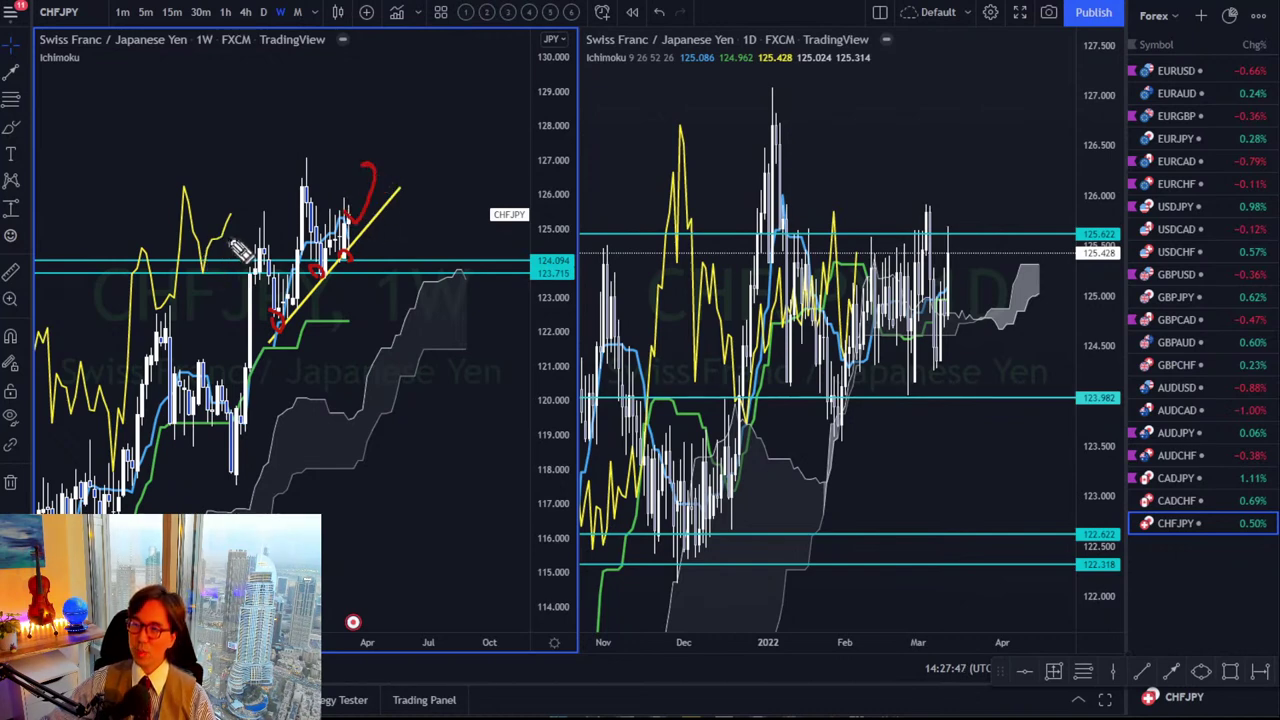
Circle the yellow line's peak in red, then clear all the red annotations.
{"action": "mouse_move", "coordinate": [224, 242]}
{"action": "left_mouse_down"}
{"action": "mouse_move", "coordinate": [238, 205]}
{"action": "mouse_move", "coordinate": [226, 240]}
{"action": "left_mouse_up"}
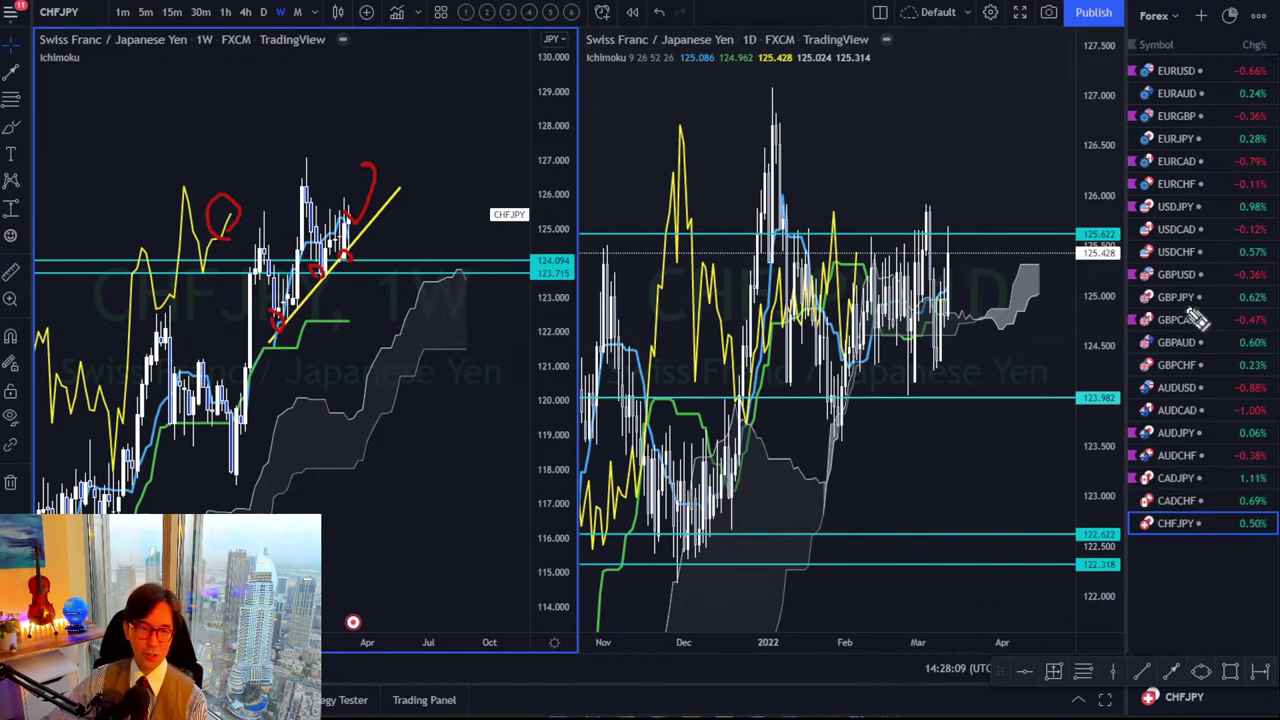
{"action": "left_click", "coordinate": [860, 360]}
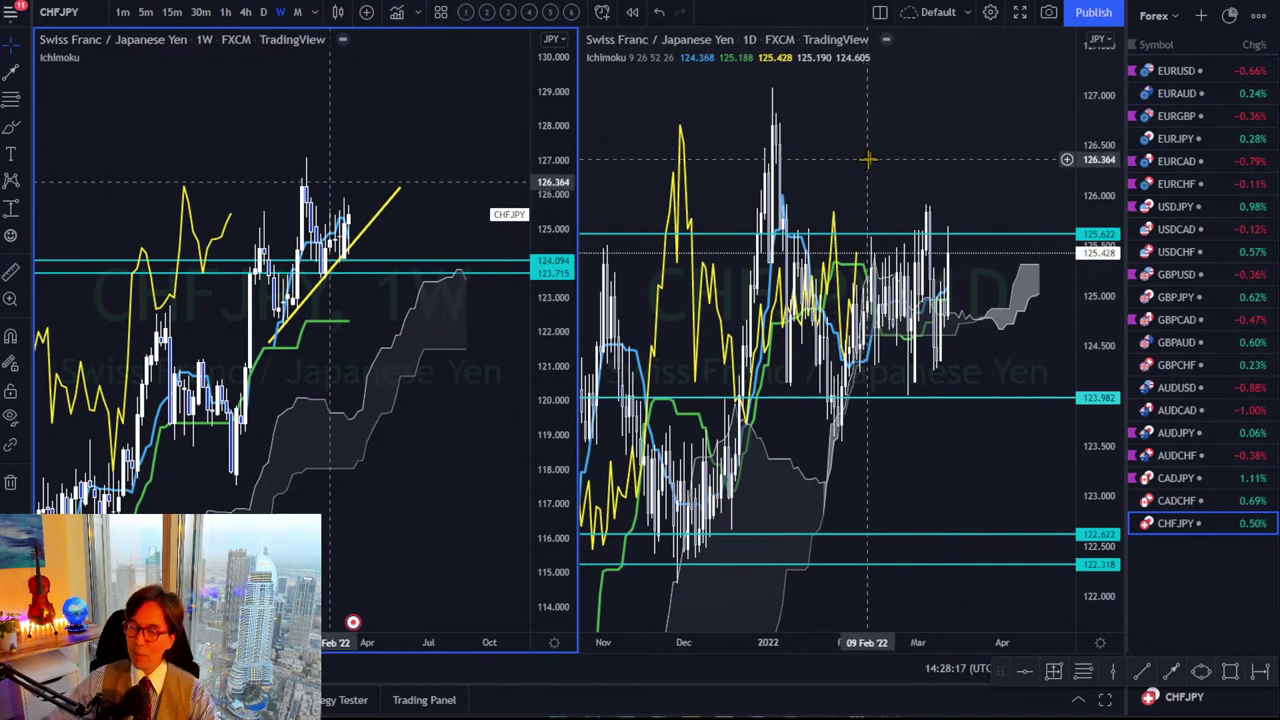
{"action": "left_click", "coordinate": [1188, 14]}
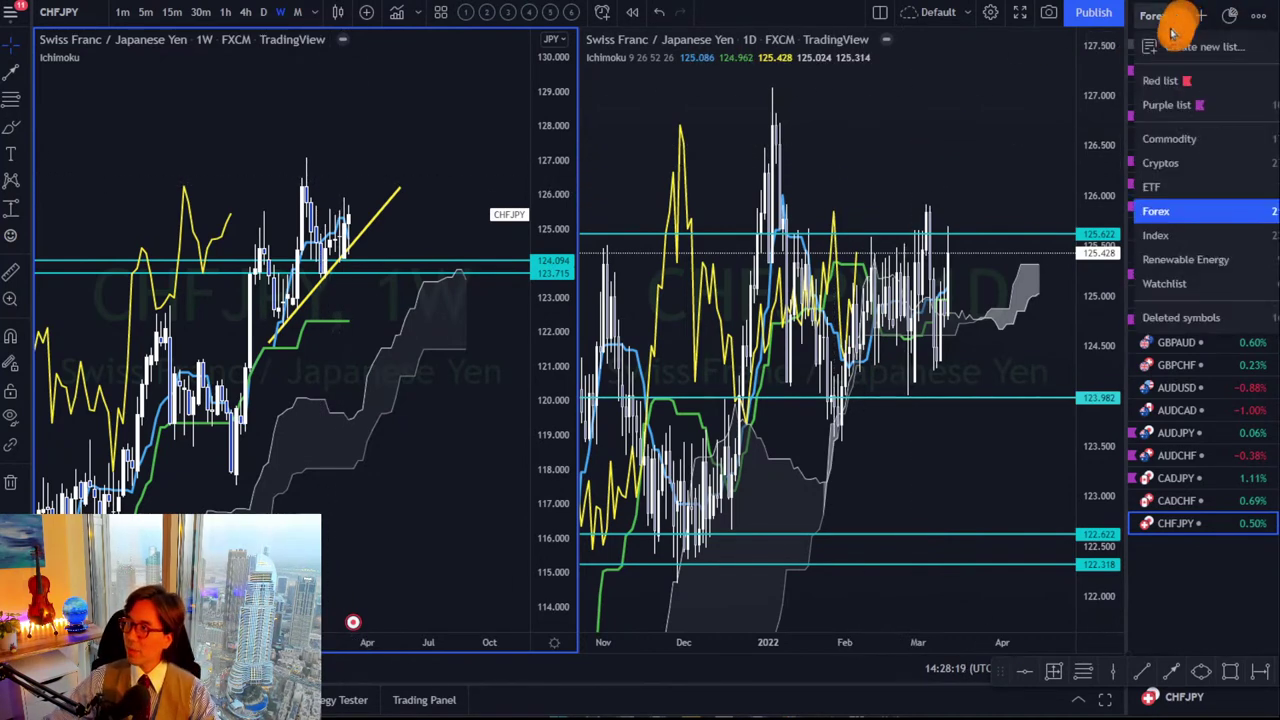
Load XAUUSD gold from the Commodity watchlist and frame its weekly chart.
{"action": "left_click", "coordinate": [1162, 135]}
{"action": "left_click", "coordinate": [1154, 94]}
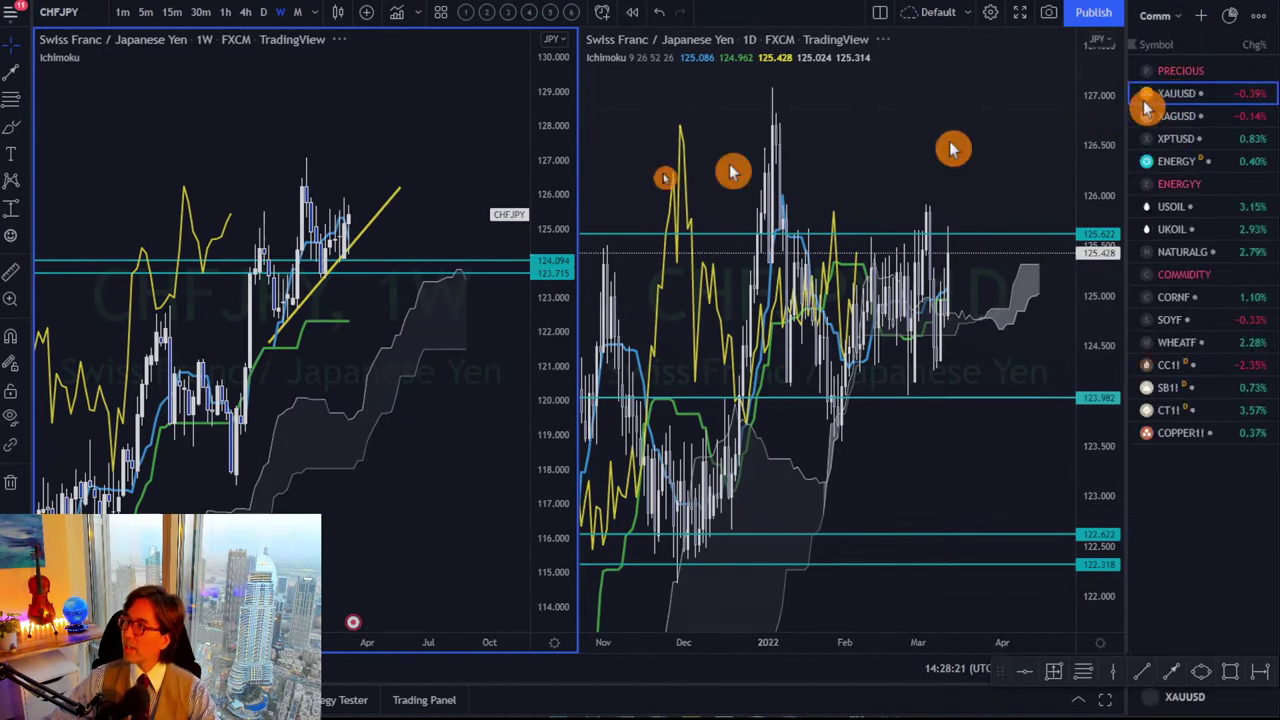
{"action": "left_click_drag", "start_coordinate": [550, 160], "coordinate": [550, 215]}
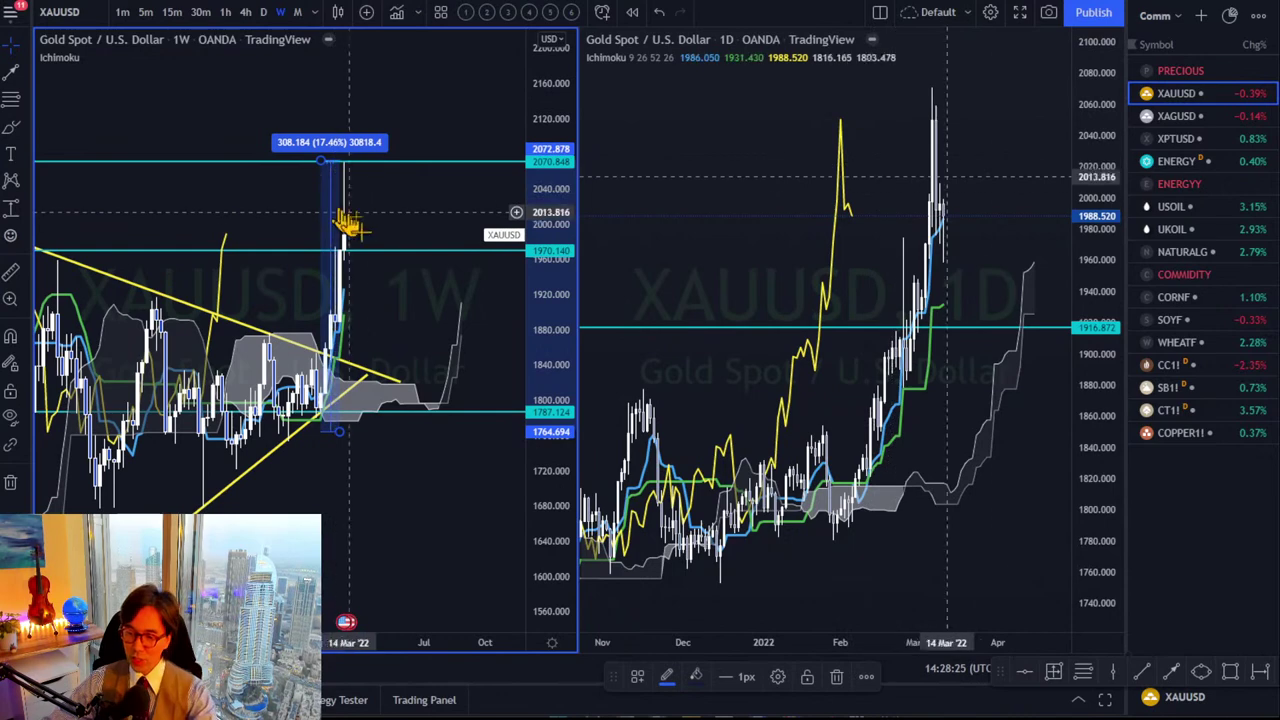
{"action": "left_click", "coordinate": [352, 200]}
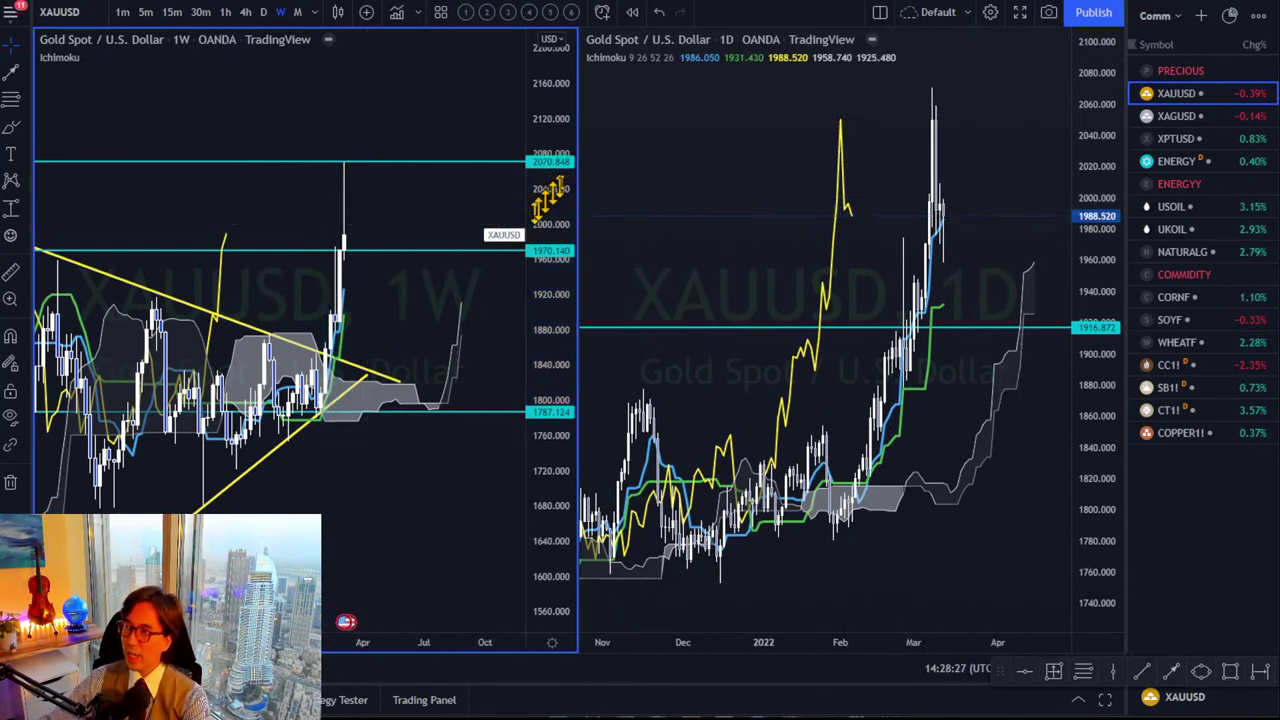
{"action": "left_click_drag", "start_coordinate": [475, 305], "coordinate": [480, 283]}
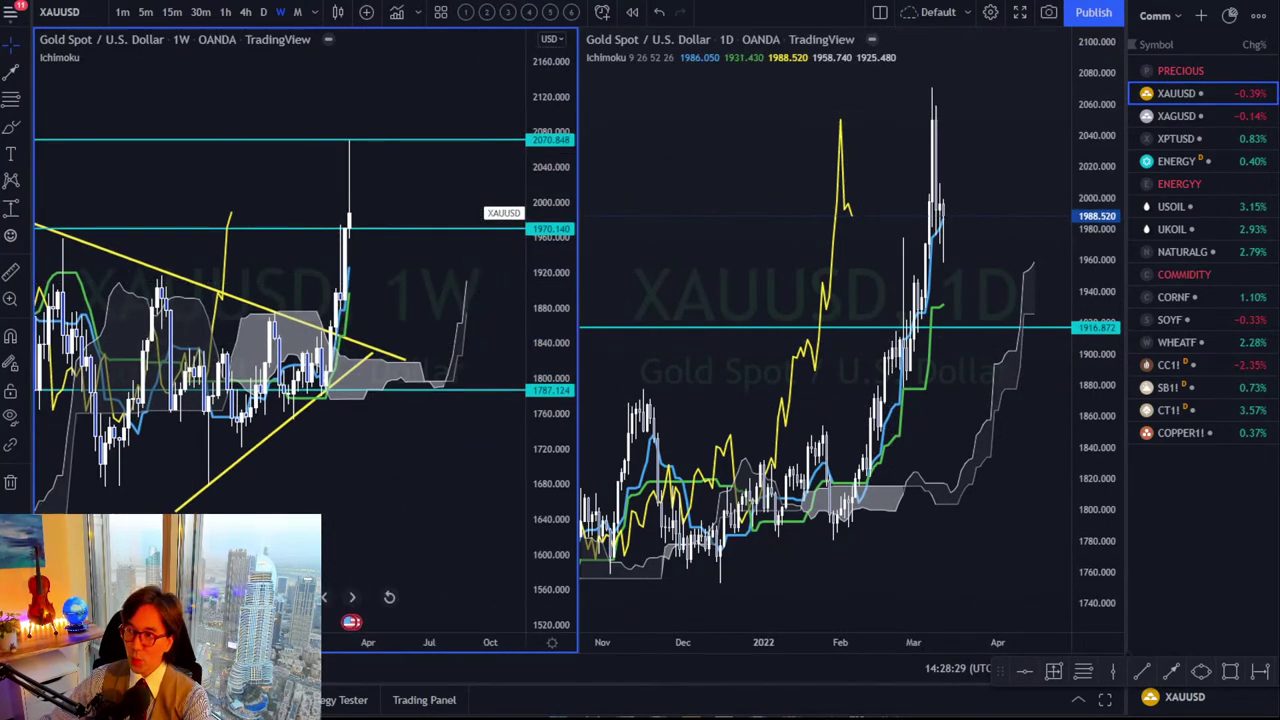
{"action": "scroll", "coordinate": [330, 643], "scroll_direction": "down", "scroll_amount": 4}
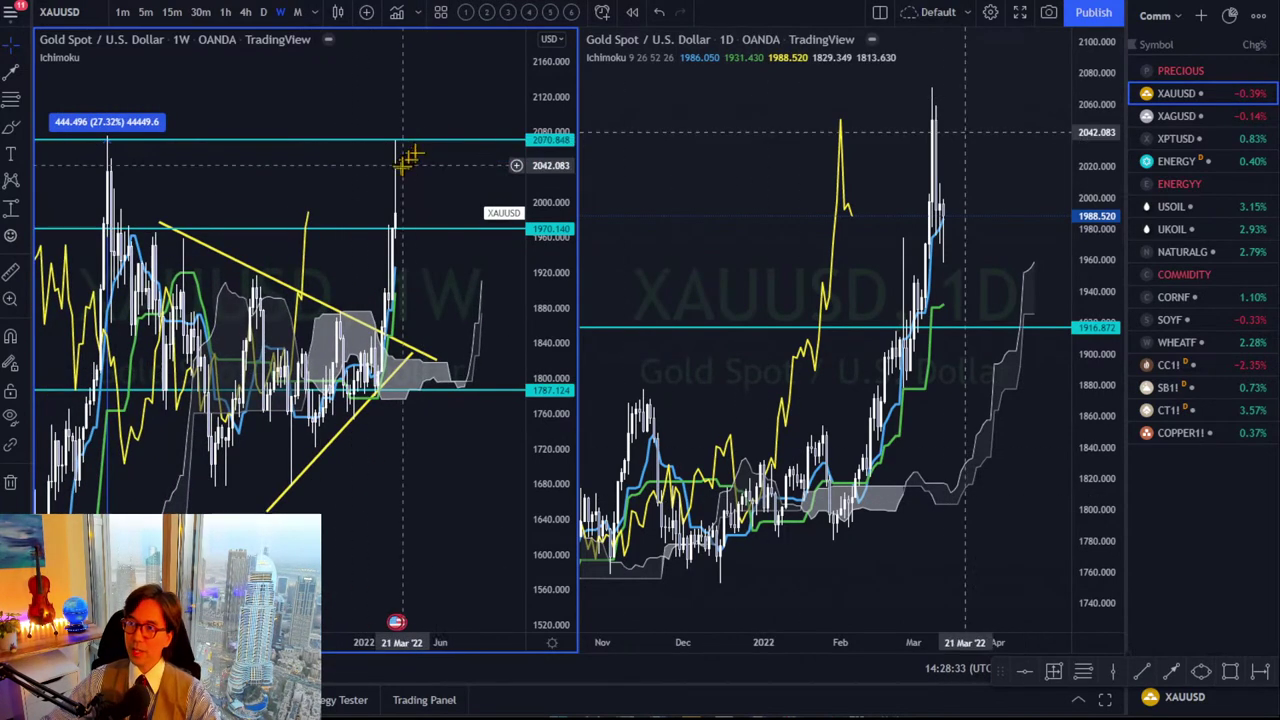
{"action": "left_click", "coordinate": [106, 140]}
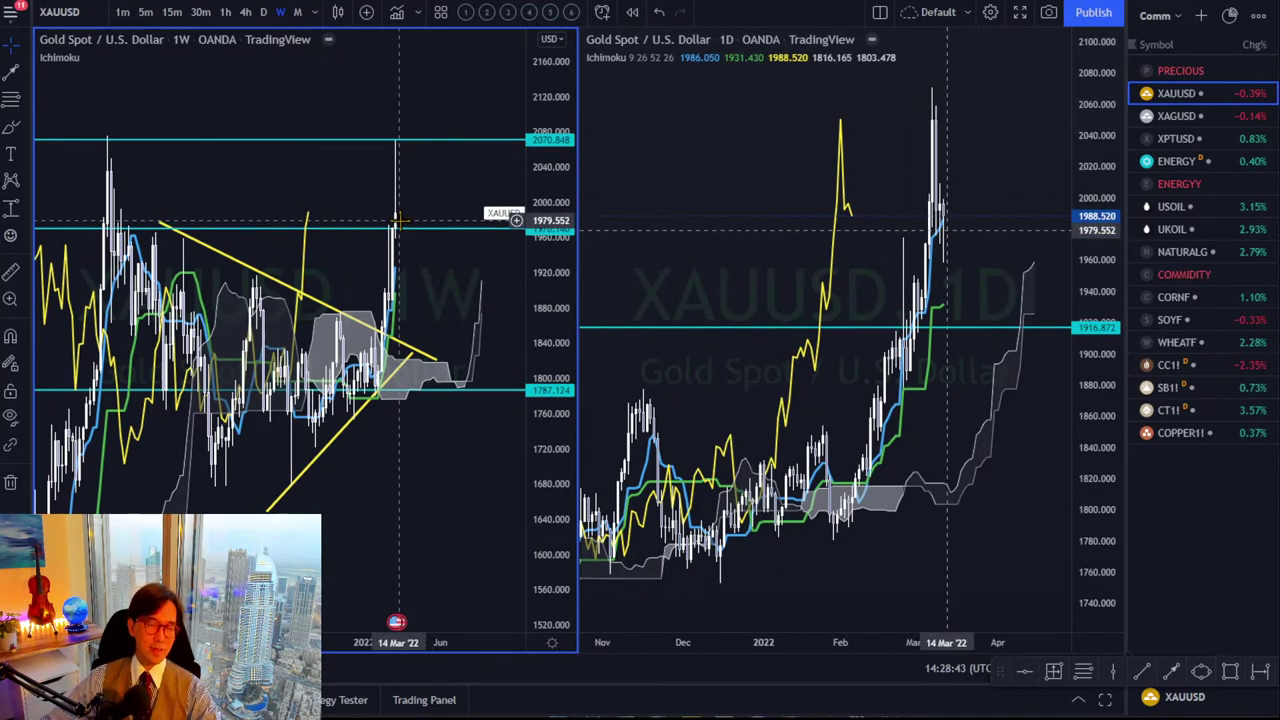
{"action": "scroll", "coordinate": [426, 304], "scroll_direction": "right", "scroll_amount": 1}
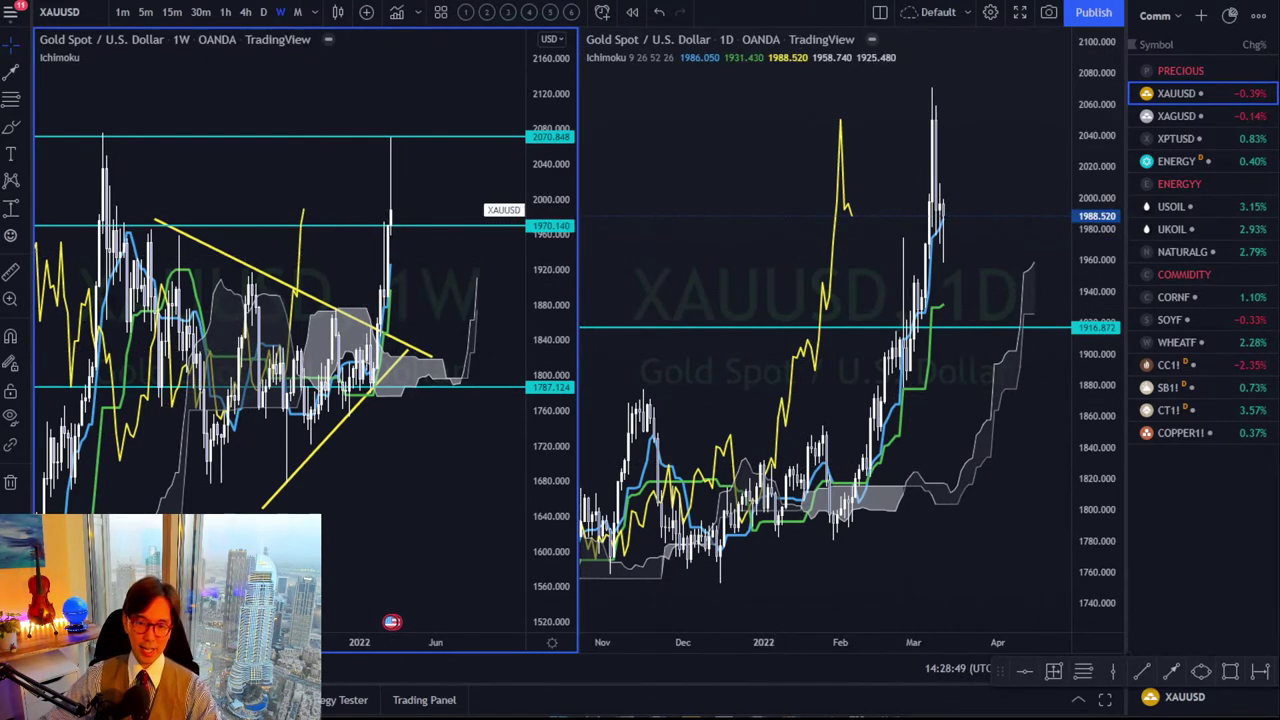
On the gold weekly chart, circle the projected cloud and earlier top, and sketch a red pullback.
{"action": "mouse_move", "coordinate": [495, 372]}
{"action": "left_mouse_down"}
{"action": "mouse_move", "coordinate": [497, 275]}
{"action": "mouse_move", "coordinate": [495, 358]}
{"action": "left_mouse_up"}
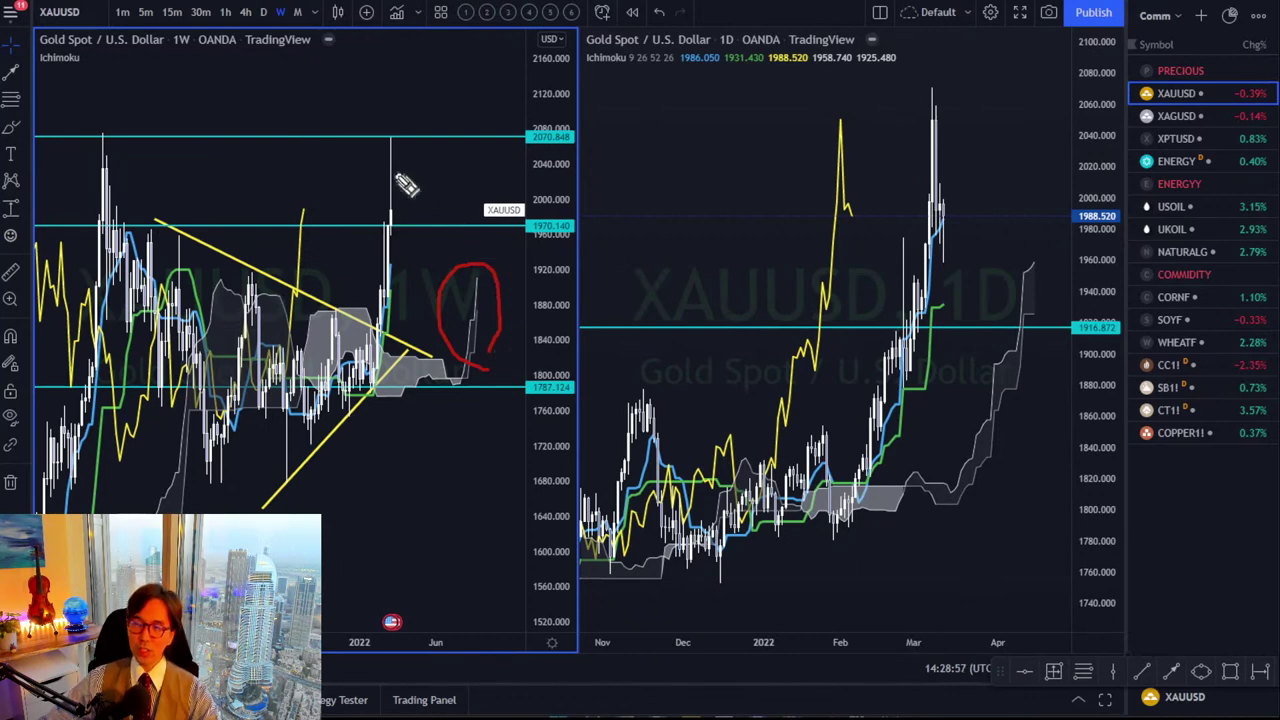
{"action": "left_click_drag", "start_coordinate": [390, 138], "coordinate": [435, 211]}
{"action": "mouse_move", "coordinate": [100, 160]}
{"action": "left_mouse_down"}
{"action": "mouse_move", "coordinate": [112, 137]}
{"action": "mouse_move", "coordinate": [115, 152]}
{"action": "left_mouse_up"}
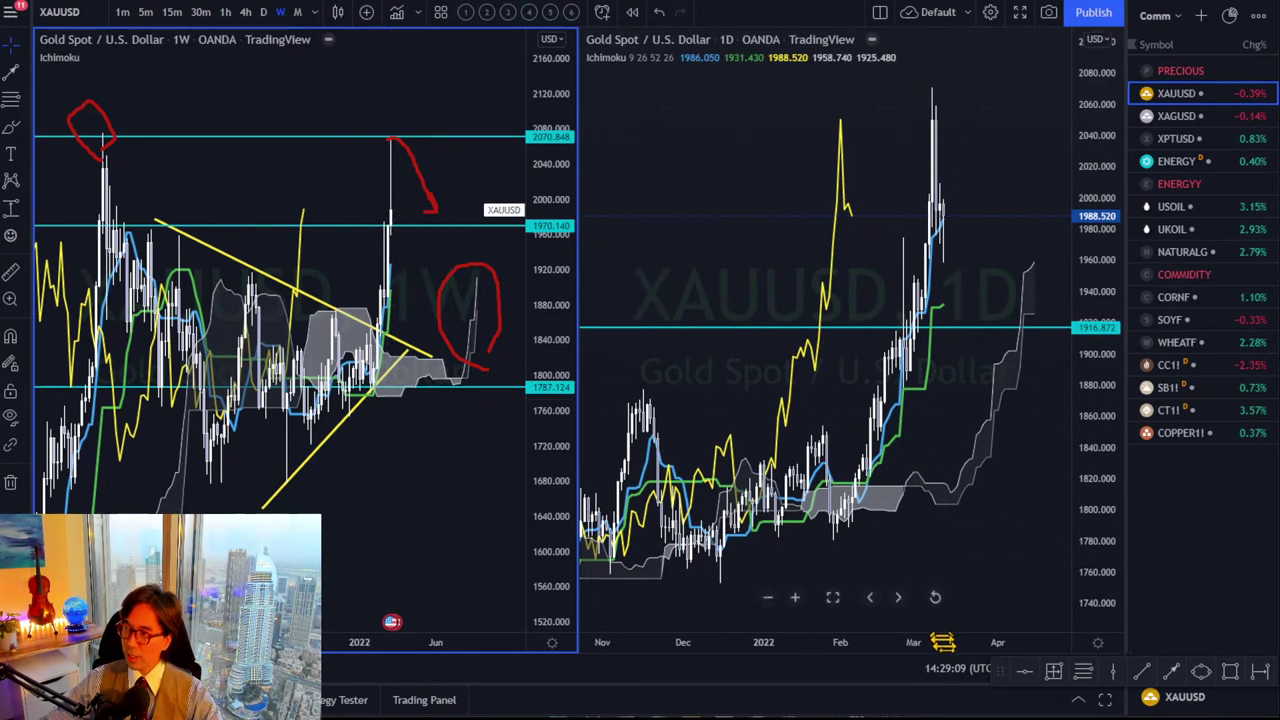
Circle the latest daily candles, sketch a red projected path, then erase all freehand marks.
{"action": "scroll", "coordinate": [880, 622], "scroll_direction": "up", "scroll_amount": 5}
{"action": "scroll", "coordinate": [860, 622], "scroll_direction": "down", "scroll_amount": 4}
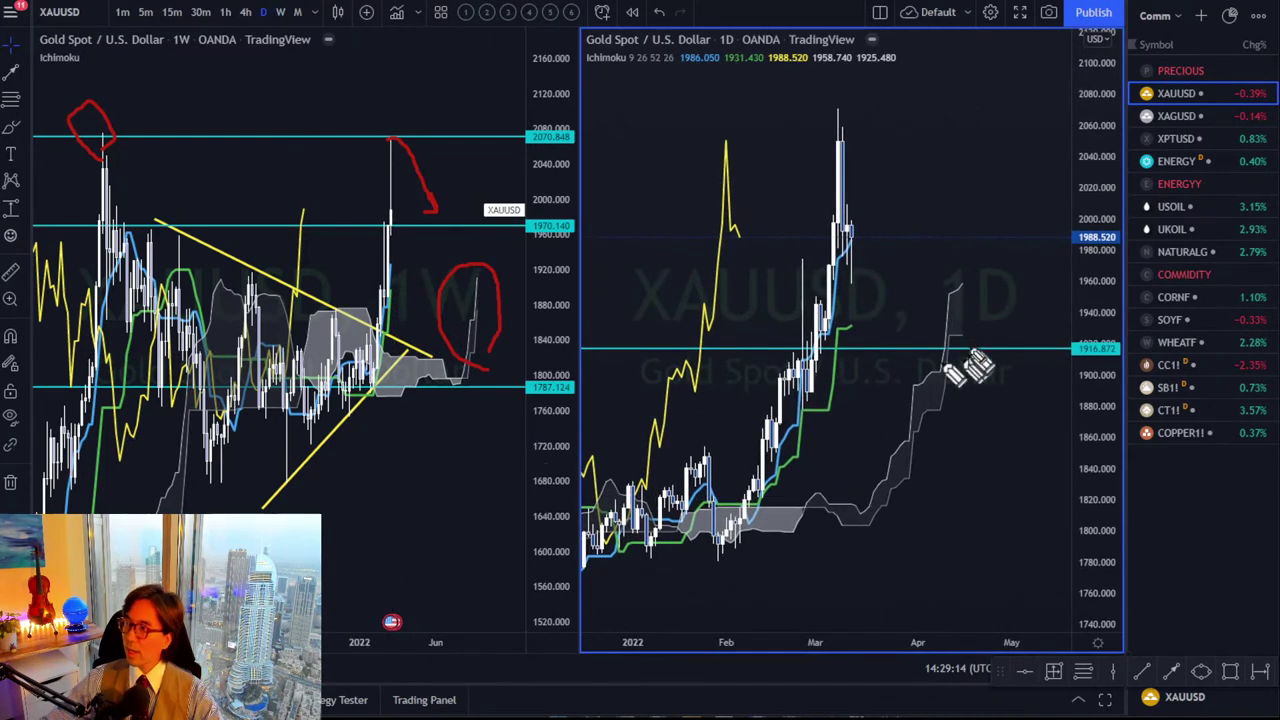
{"action": "mouse_move", "coordinate": [972, 345]}
{"action": "left_mouse_down"}
{"action": "mouse_move", "coordinate": [945, 305]}
{"action": "mouse_move", "coordinate": [995, 330]}
{"action": "left_mouse_up"}
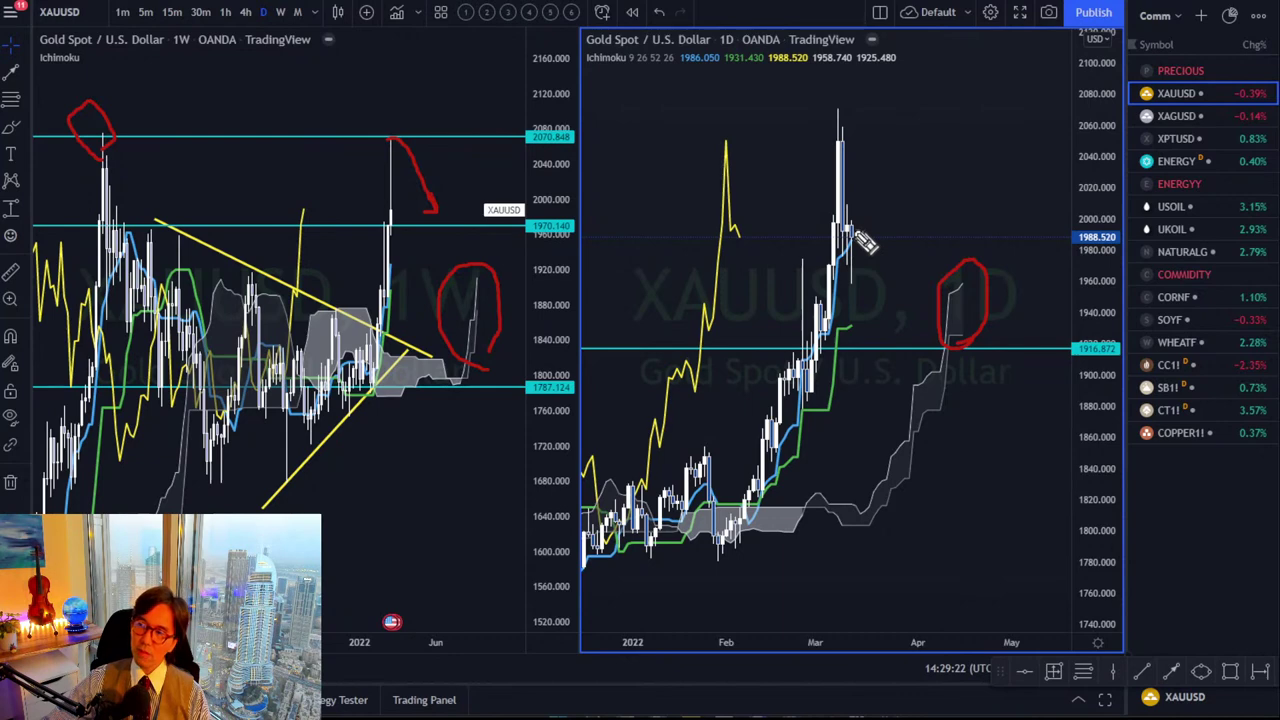
{"action": "mouse_move", "coordinate": [855, 232]}
{"action": "left_mouse_down"}
{"action": "mouse_move", "coordinate": [942, 208]}
{"action": "mouse_move", "coordinate": [866, 250]}
{"action": "mouse_move", "coordinate": [877, 289]}
{"action": "mouse_move", "coordinate": [866, 294]}
{"action": "left_mouse_up"}
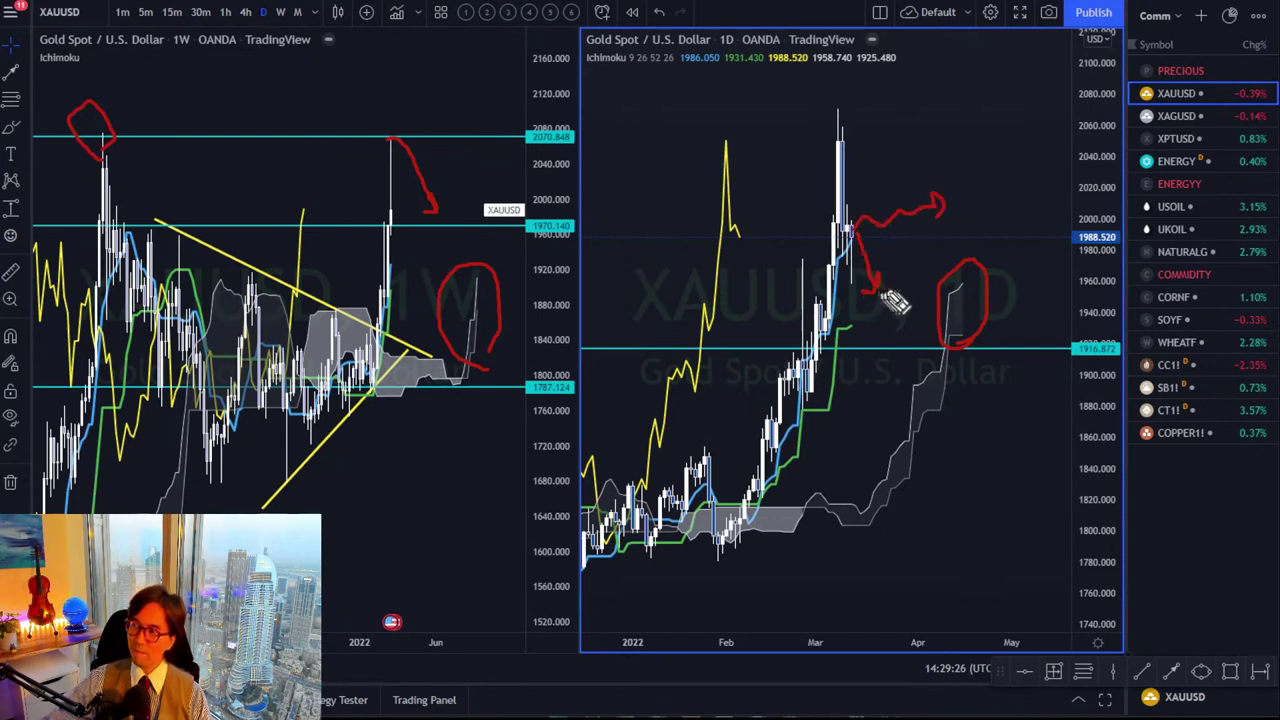
{"action": "left_click", "coordinate": [936, 269]}
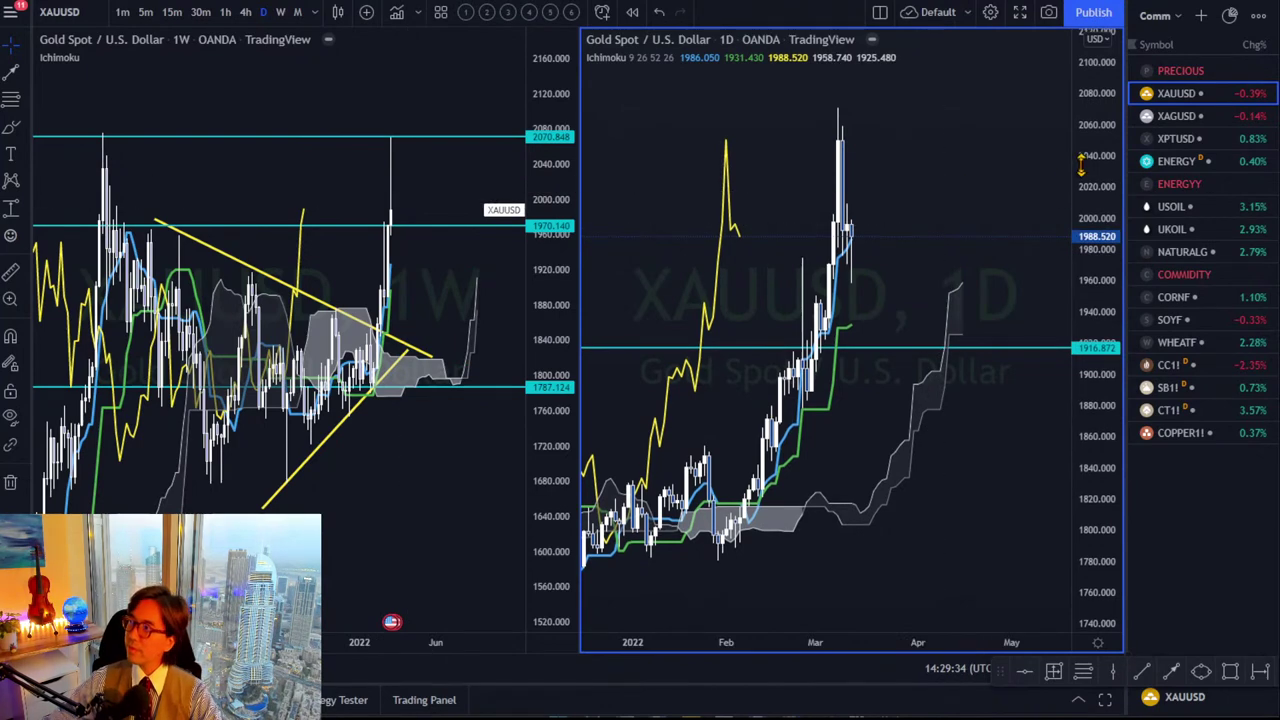
Load USOIL crude oil and frame the weekly chart with space to the right.
{"action": "left_click", "coordinate": [1158, 206]}
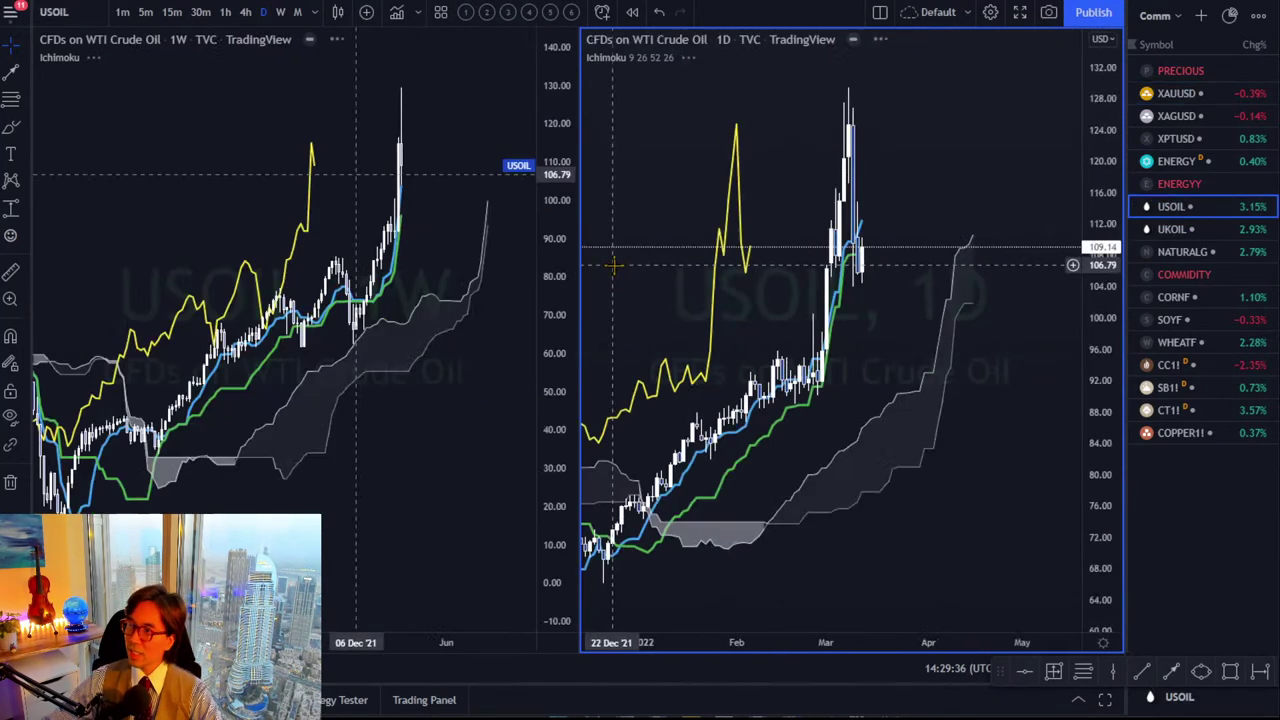
{"action": "left_click_drag", "start_coordinate": [528, 280], "coordinate": [430, 420]}
{"action": "scroll", "coordinate": [351, 594], "scroll_direction": "up", "scroll_amount": 5}
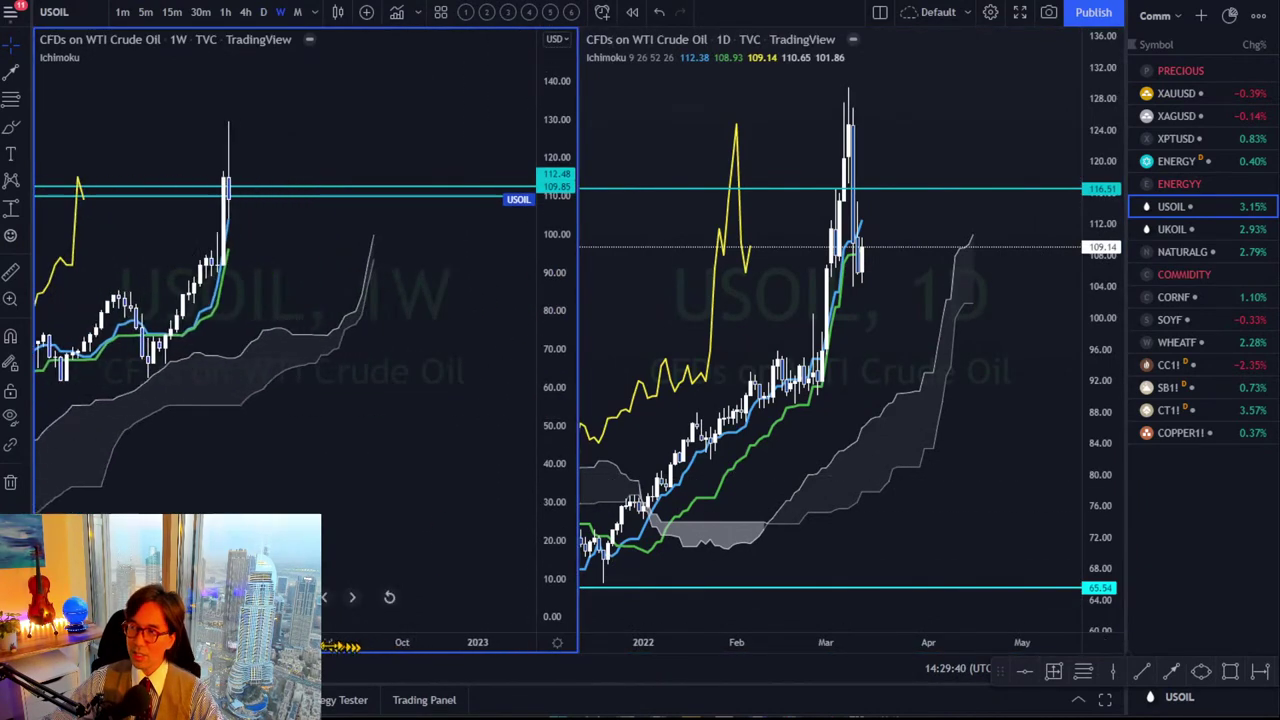
{"action": "left_click_drag", "start_coordinate": [316, 494], "coordinate": [435, 500]}
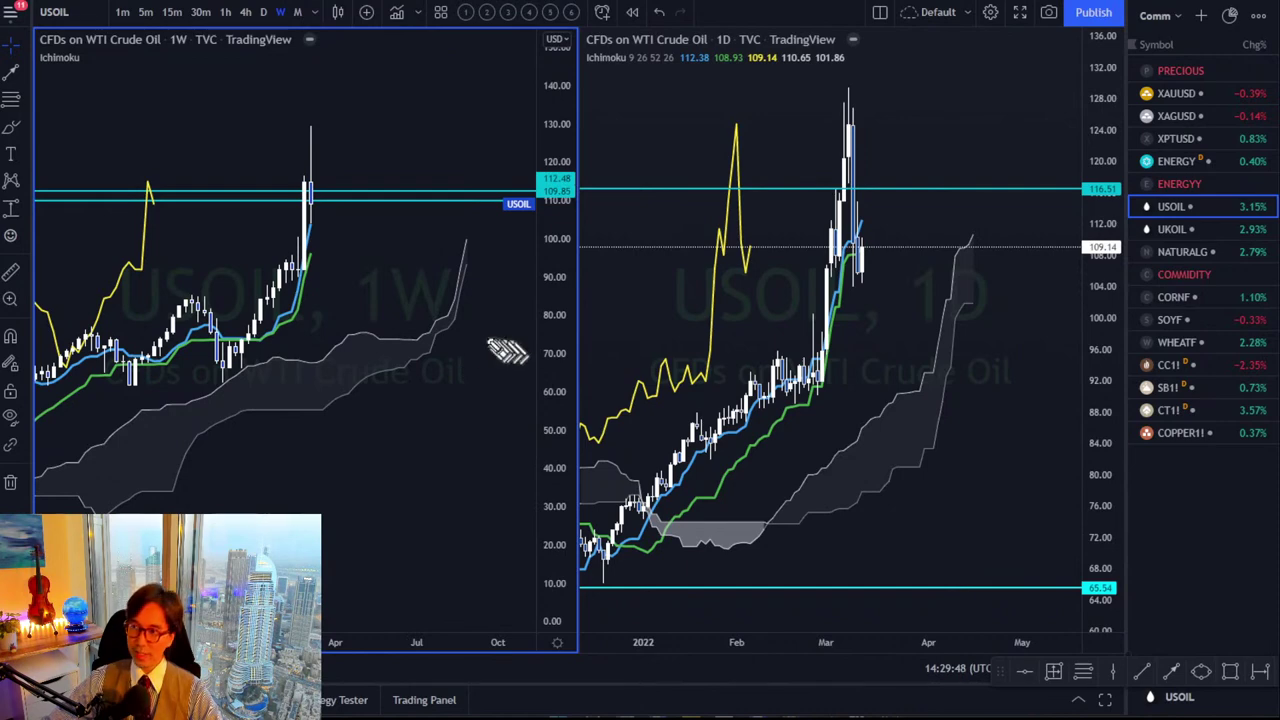
Circle the weekly cloud's upper end, draw red upward paths on the daily chart, and circle the lagging-line dip.
{"action": "mouse_move", "coordinate": [470, 345]}
{"action": "left_mouse_down"}
{"action": "mouse_move", "coordinate": [410, 245]}
{"action": "mouse_move", "coordinate": [492, 295]}
{"action": "mouse_move", "coordinate": [480, 345]}
{"action": "left_mouse_up"}
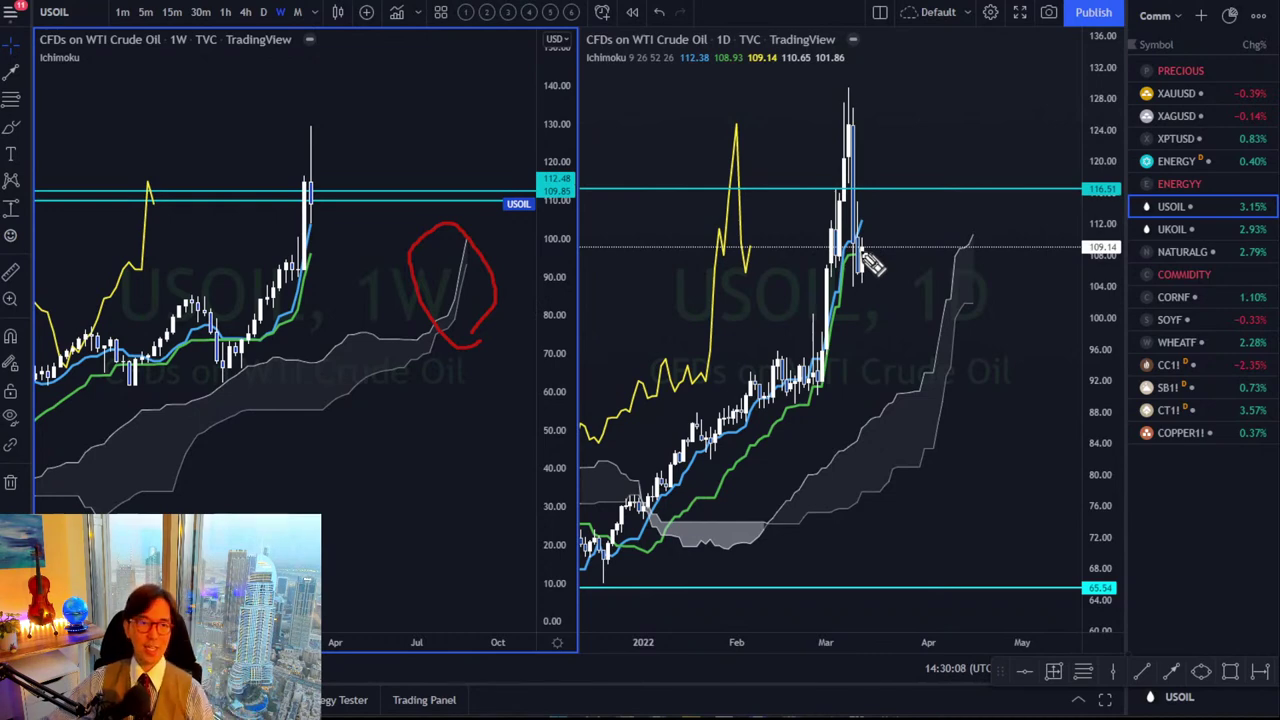
{"action": "left_click_drag", "start_coordinate": [863, 254], "coordinate": [905, 244]}
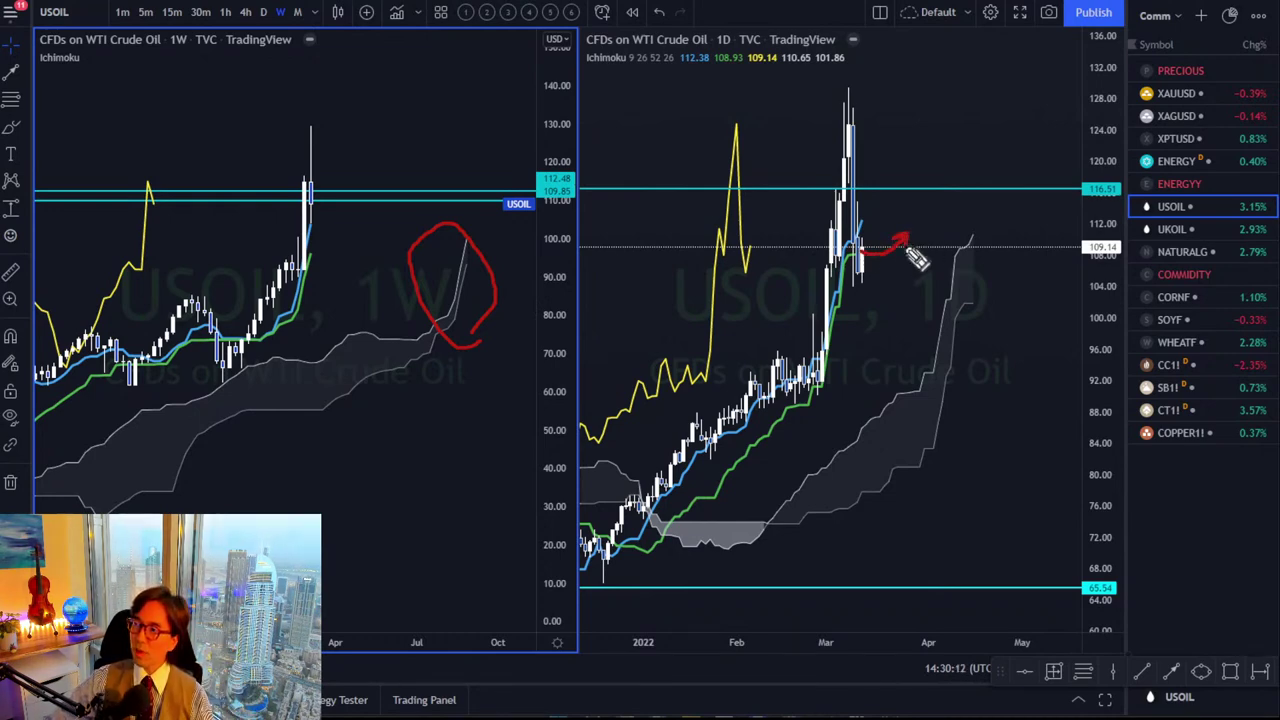
{"action": "mouse_move", "coordinate": [963, 274]}
{"action": "left_mouse_down"}
{"action": "mouse_move", "coordinate": [1030, 222]}
{"action": "mouse_move", "coordinate": [1012, 229]}
{"action": "left_mouse_up"}
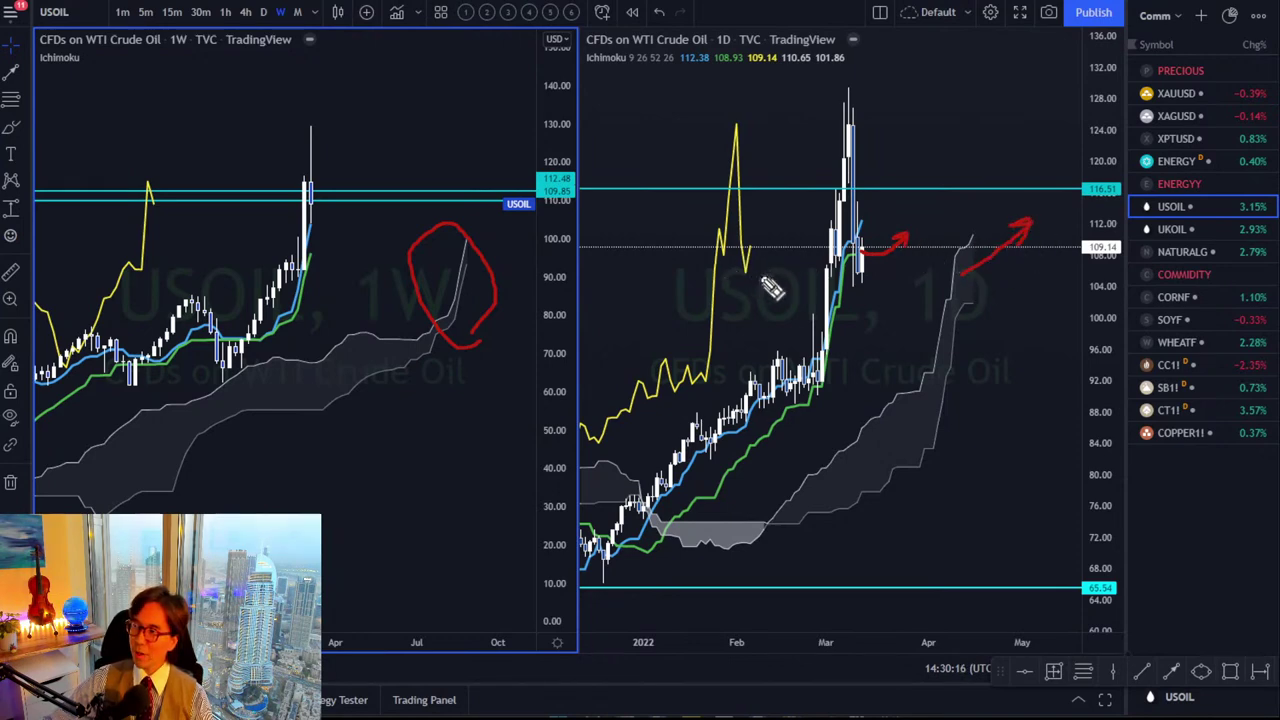
{"action": "mouse_move", "coordinate": [762, 288]}
{"action": "left_mouse_down"}
{"action": "mouse_move", "coordinate": [715, 245]}
{"action": "mouse_move", "coordinate": [758, 295]}
{"action": "left_mouse_up"}
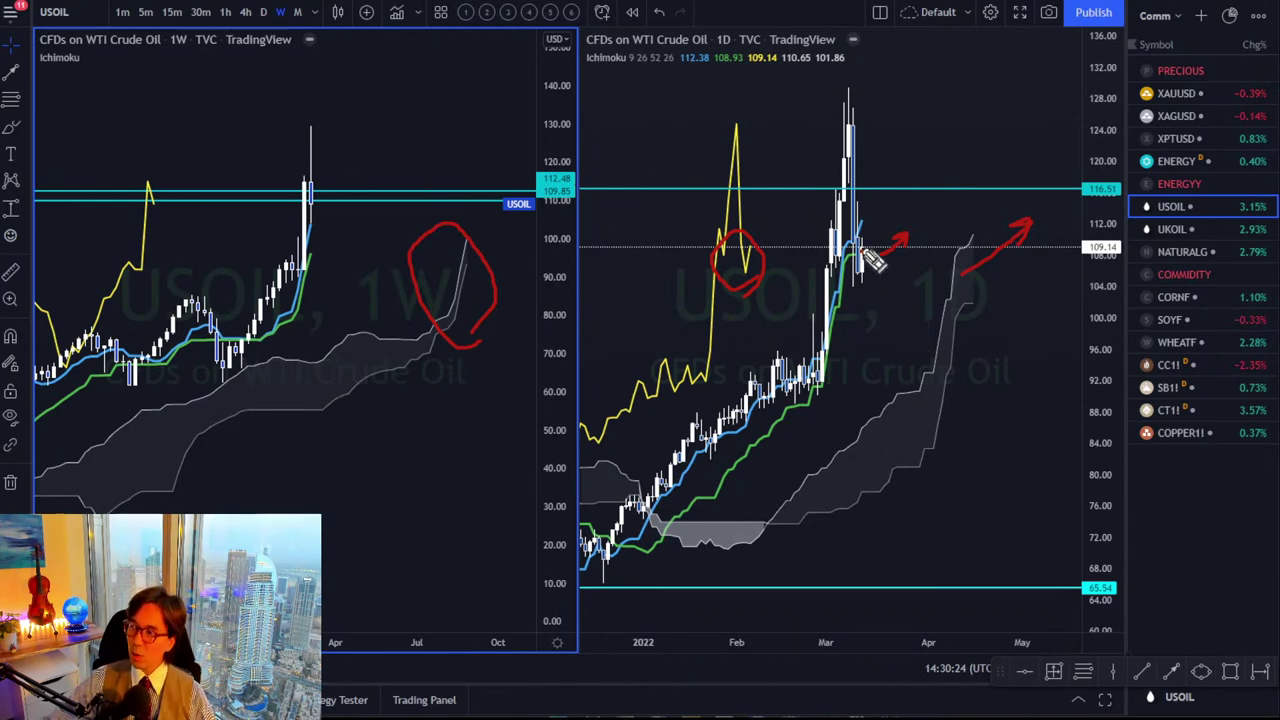
Draw a red downside arrow on the daily chart, then remove all the red marks.
{"action": "mouse_move", "coordinate": [866, 251]}
{"action": "left_mouse_down"}
{"action": "mouse_move", "coordinate": [890, 302]}
{"action": "mouse_move", "coordinate": [940, 352]}
{"action": "mouse_move", "coordinate": [932, 342]}
{"action": "left_mouse_up"}
{"action": "mouse_move", "coordinate": [898, 300]}
{"action": "left_mouse_down"}
{"action": "mouse_move", "coordinate": [935, 276]}
{"action": "mouse_move", "coordinate": [878, 325]}
{"action": "left_mouse_up"}
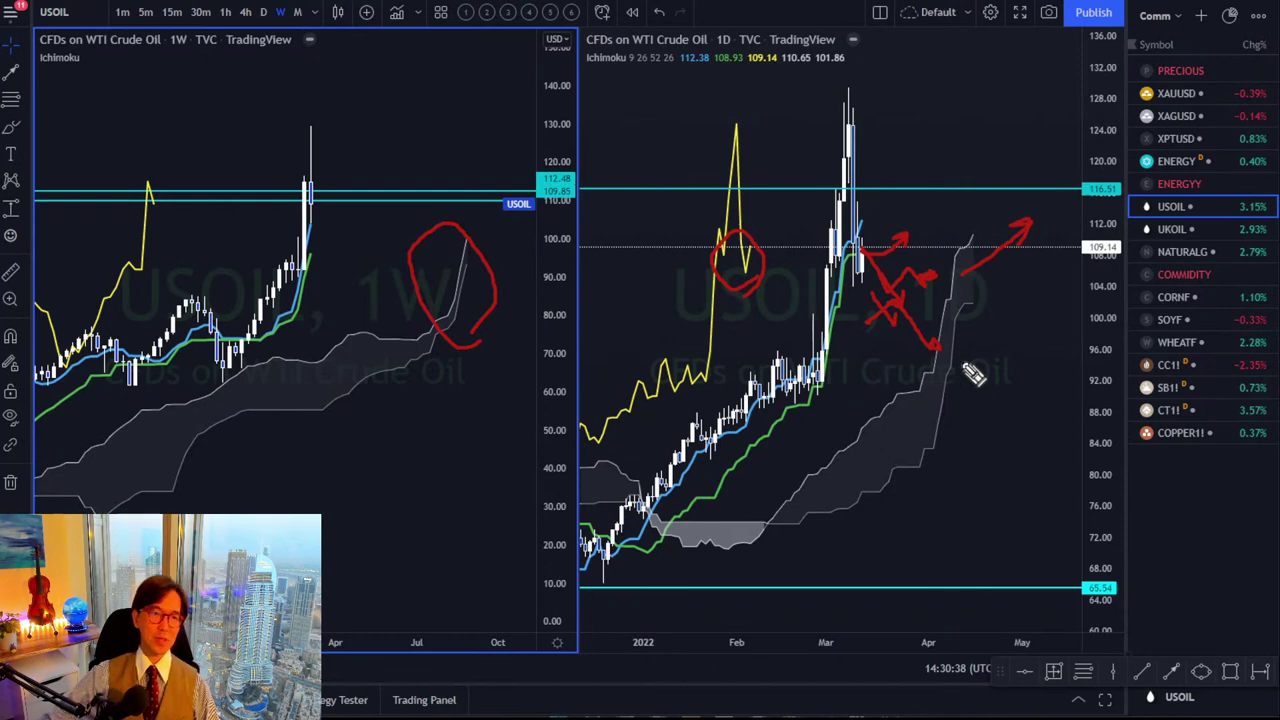
{"action": "right_click", "coordinate": [884, 350]}
{"action": "left_click_drag", "start_coordinate": [1103, 60], "coordinate": [1103, 170]}
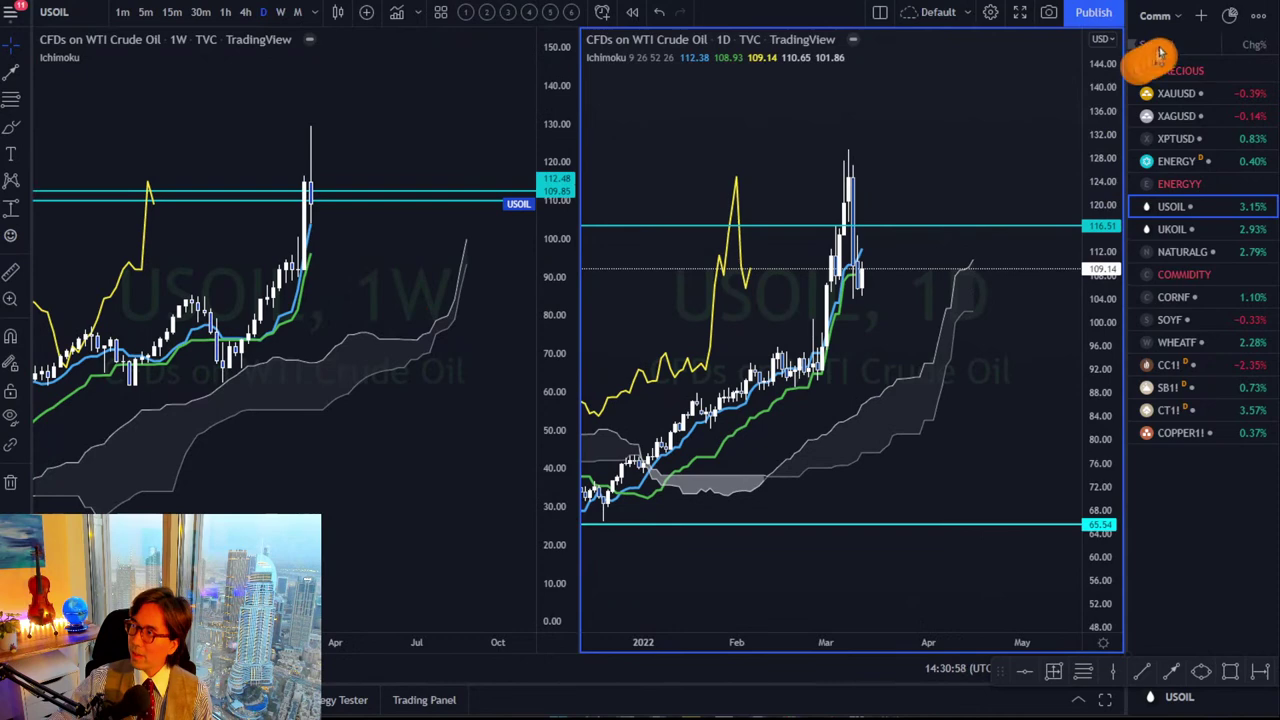
Show Nikkei 225 (NI225) from the Index watchlist in a single-chart layout.
{"action": "left_click", "coordinate": [1157, 15]}
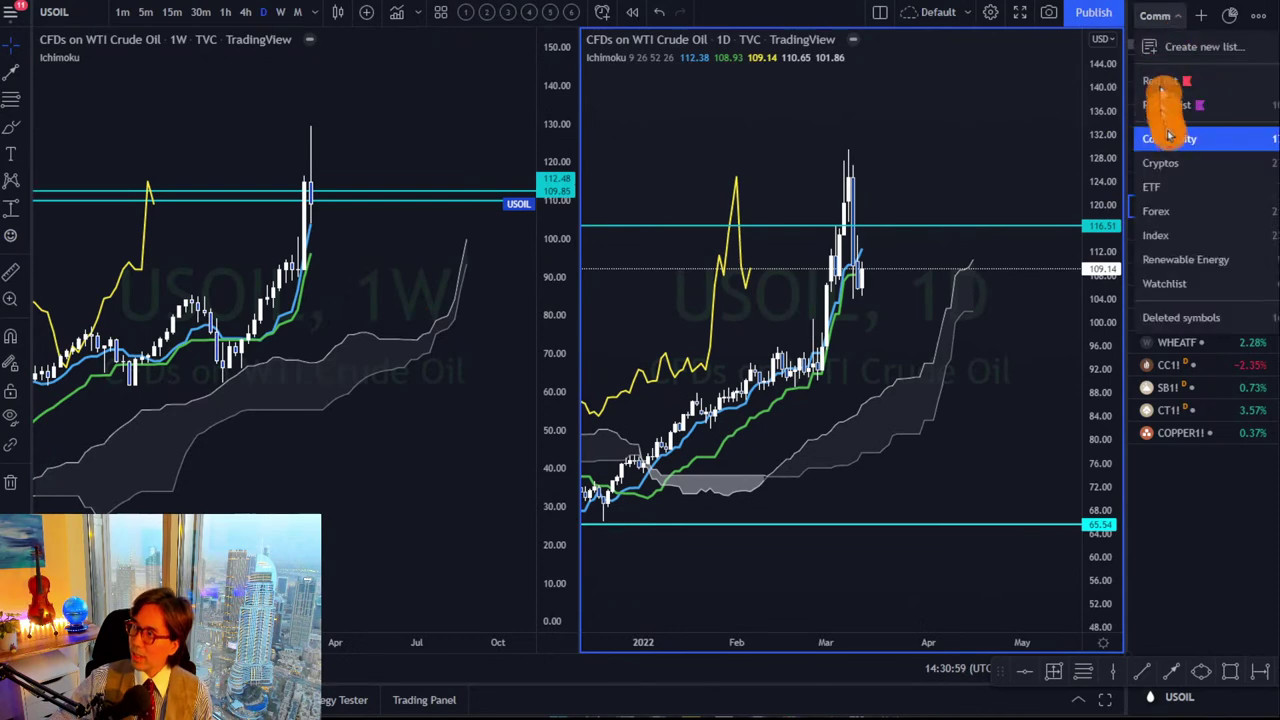
{"action": "left_click", "coordinate": [1190, 235]}
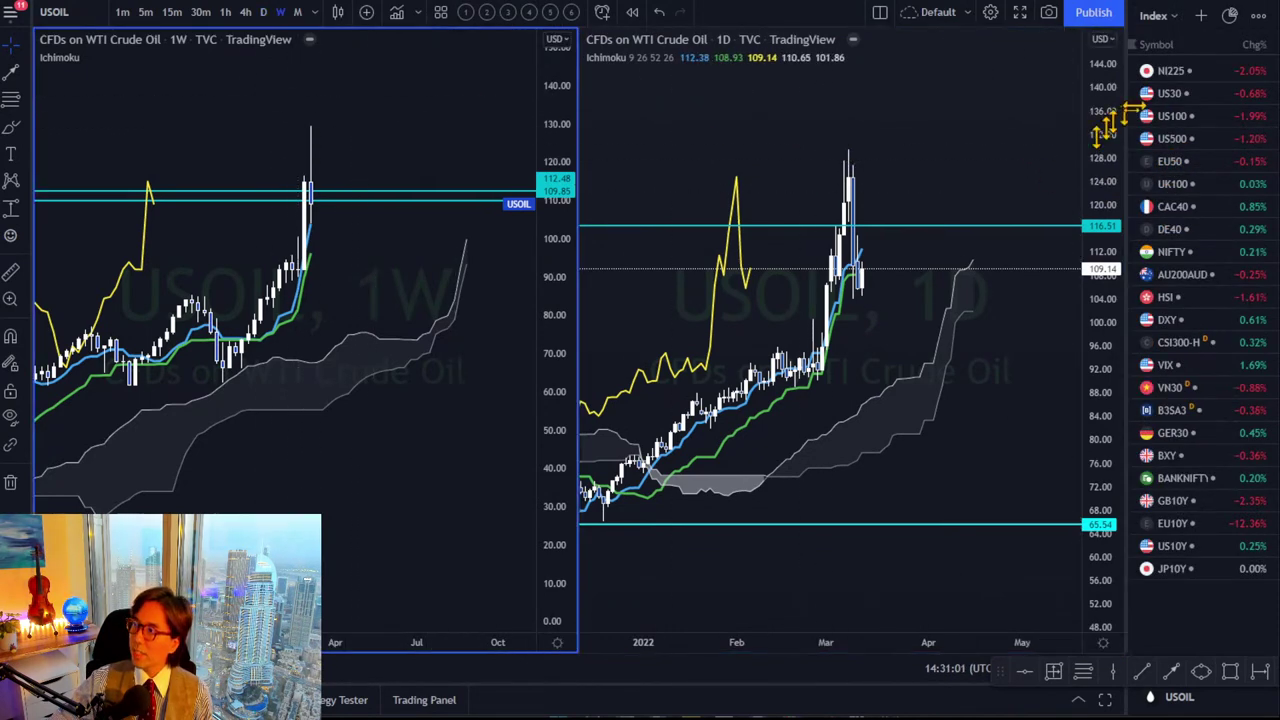
{"action": "left_click", "coordinate": [1165, 71]}
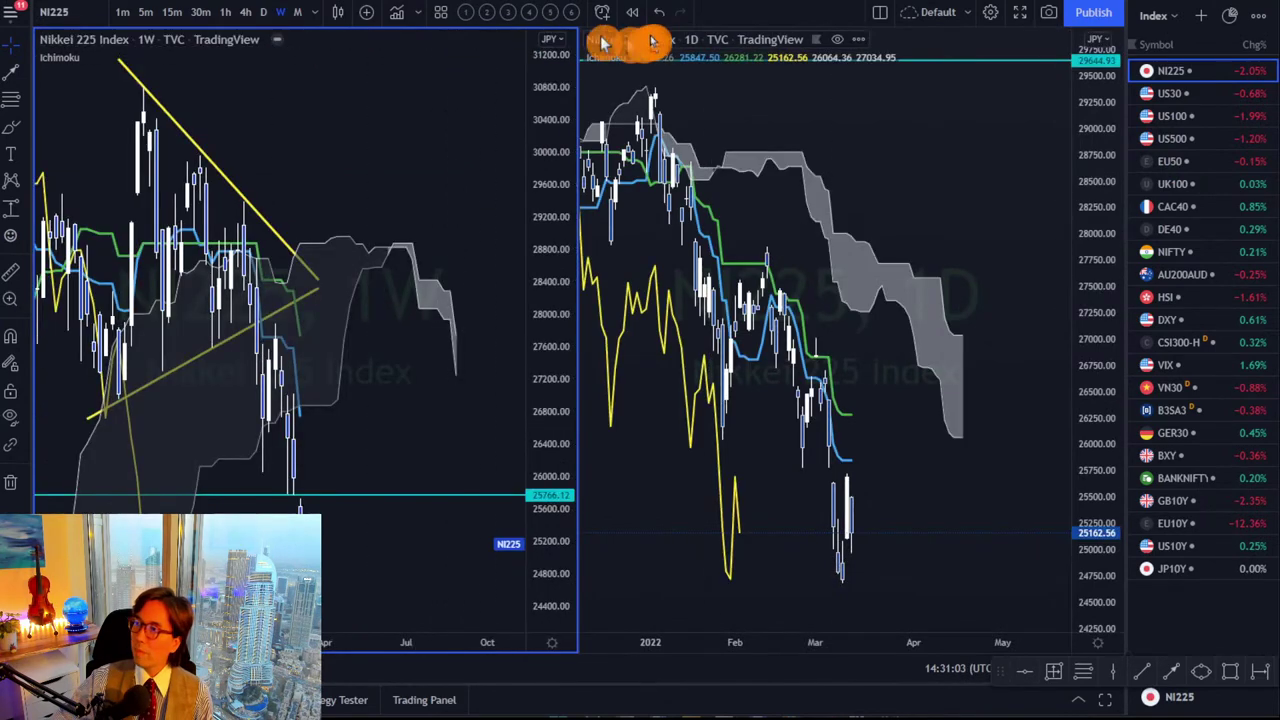
{"action": "left_click", "coordinate": [877, 14]}
{"action": "left_click", "coordinate": [904, 44]}
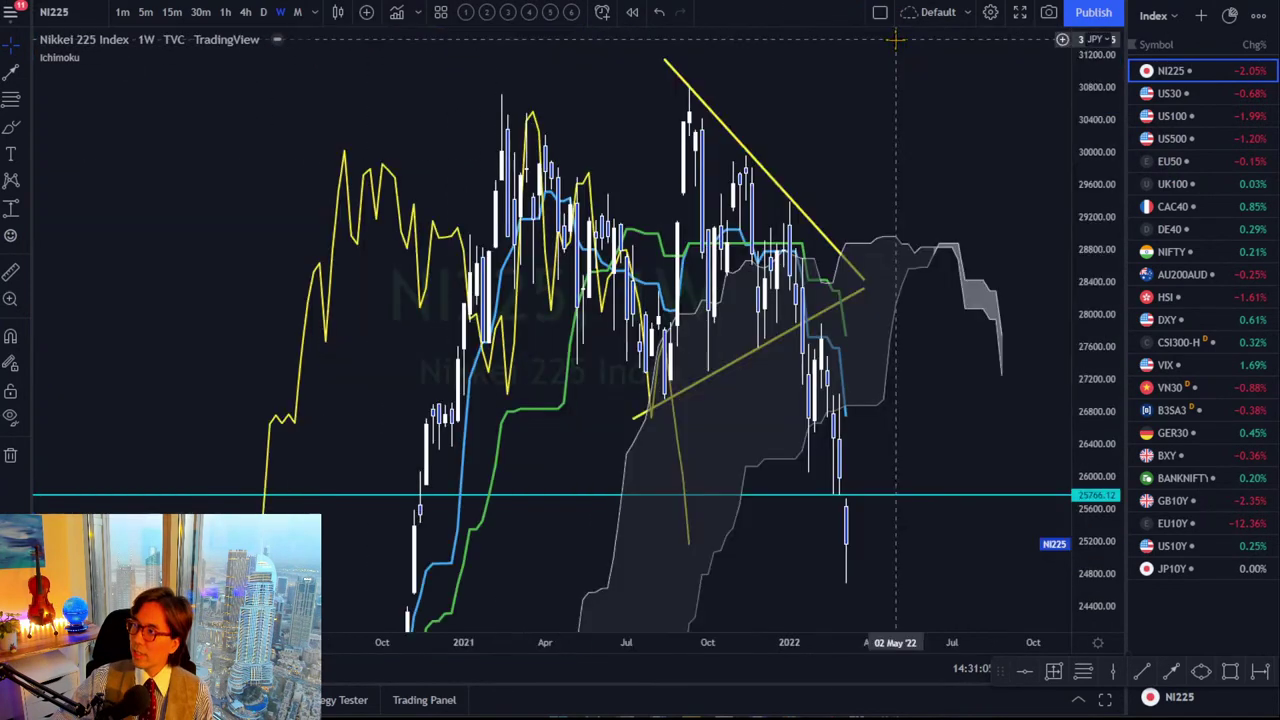
Delete the old cyan support line at 25766.12 on the NI225 chart.
{"action": "left_click_drag", "start_coordinate": [951, 366], "coordinate": [818, 218]}
{"action": "left_click", "coordinate": [822, 222]}
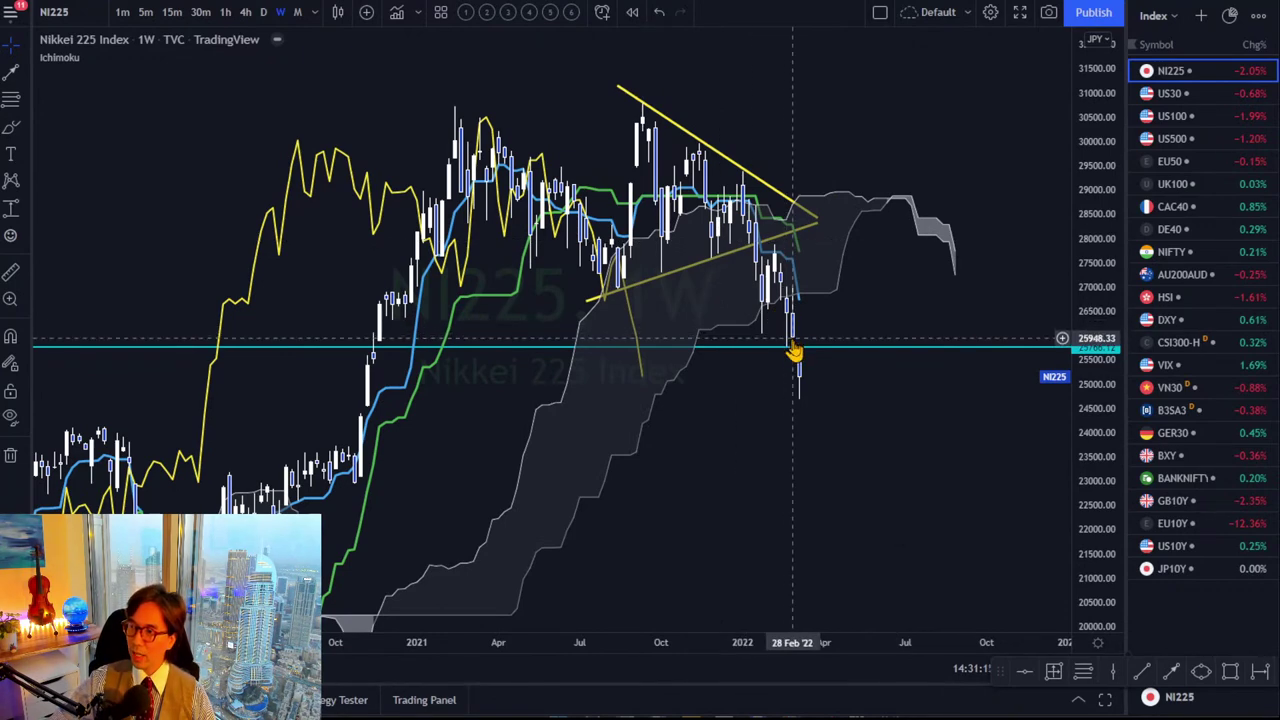
{"action": "left_click_drag", "start_coordinate": [570, 634], "coordinate": [490, 636]}
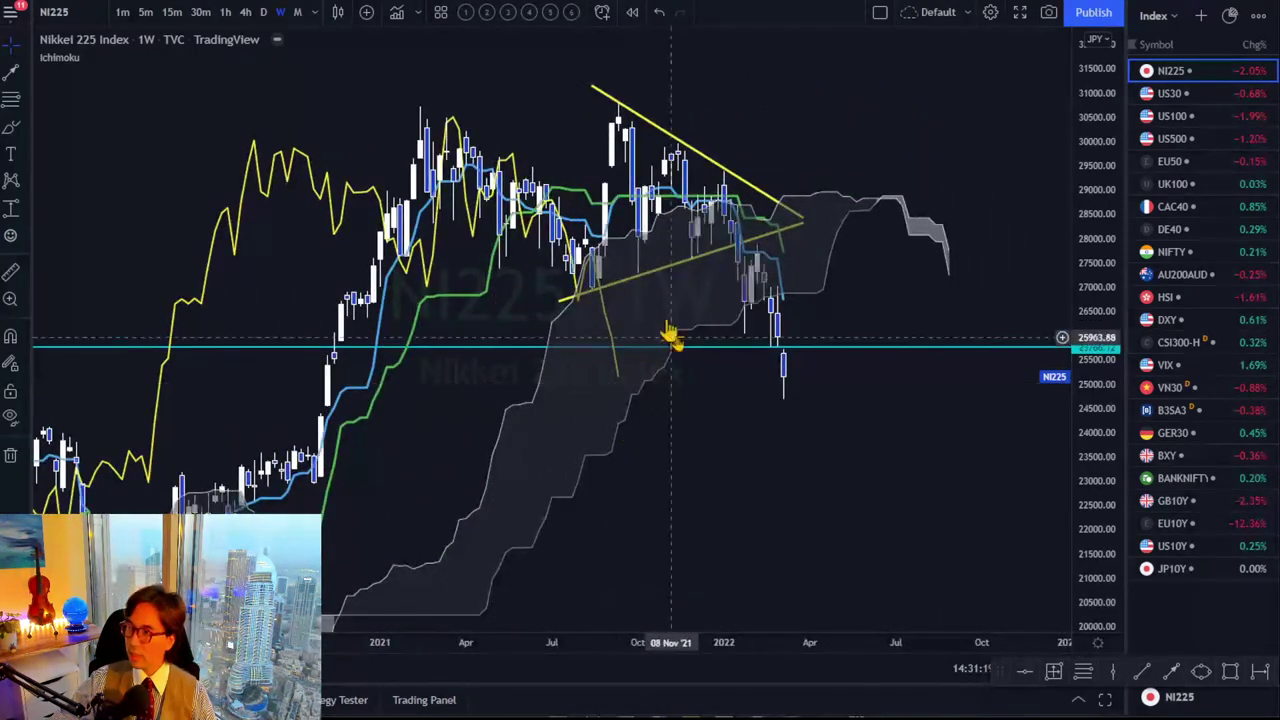
{"action": "left_click", "coordinate": [698, 357]}
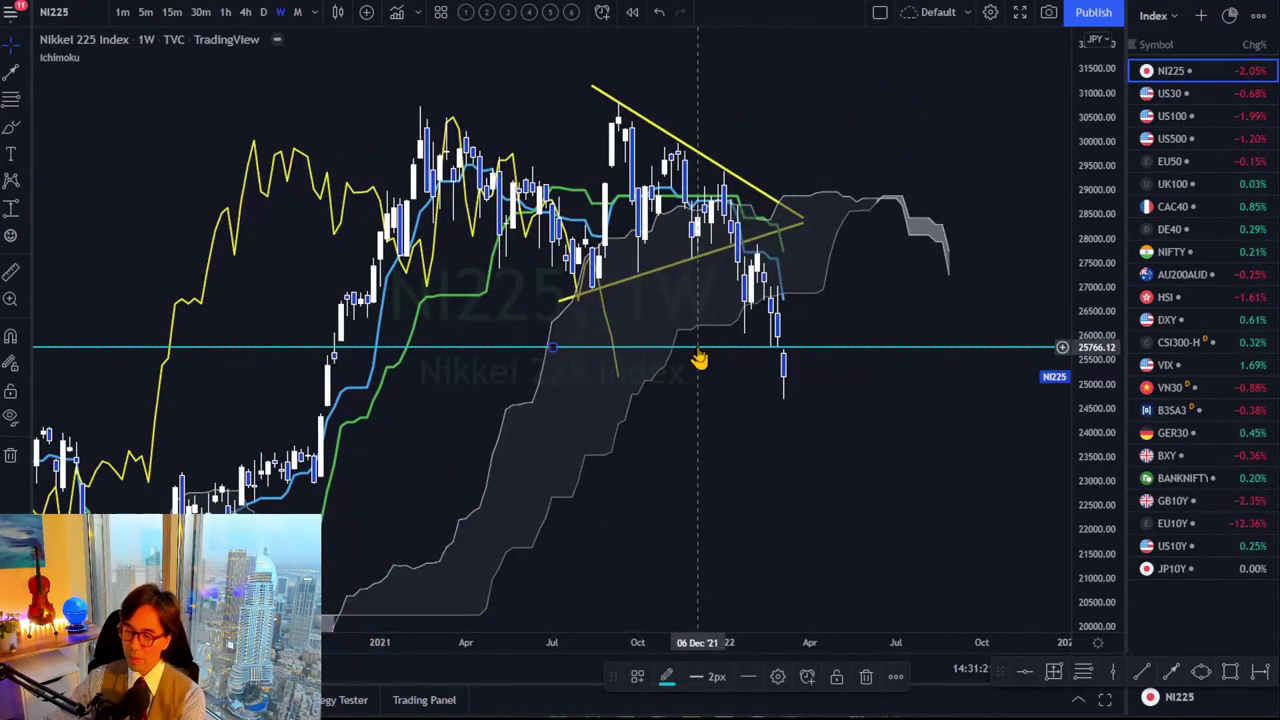
{"action": "key", "text": "Delete"}
Place a new horizontal support line at 24424.85.
{"action": "mouse_move", "coordinate": [480, 640]}
{"action": "left_mouse_down"}
{"action": "mouse_move", "coordinate": [617, 636]}
{"action": "mouse_move", "coordinate": [657, 649]}
{"action": "mouse_move", "coordinate": [643, 649]}
{"action": "mouse_move", "coordinate": [922, 621]}
{"action": "left_mouse_up"}
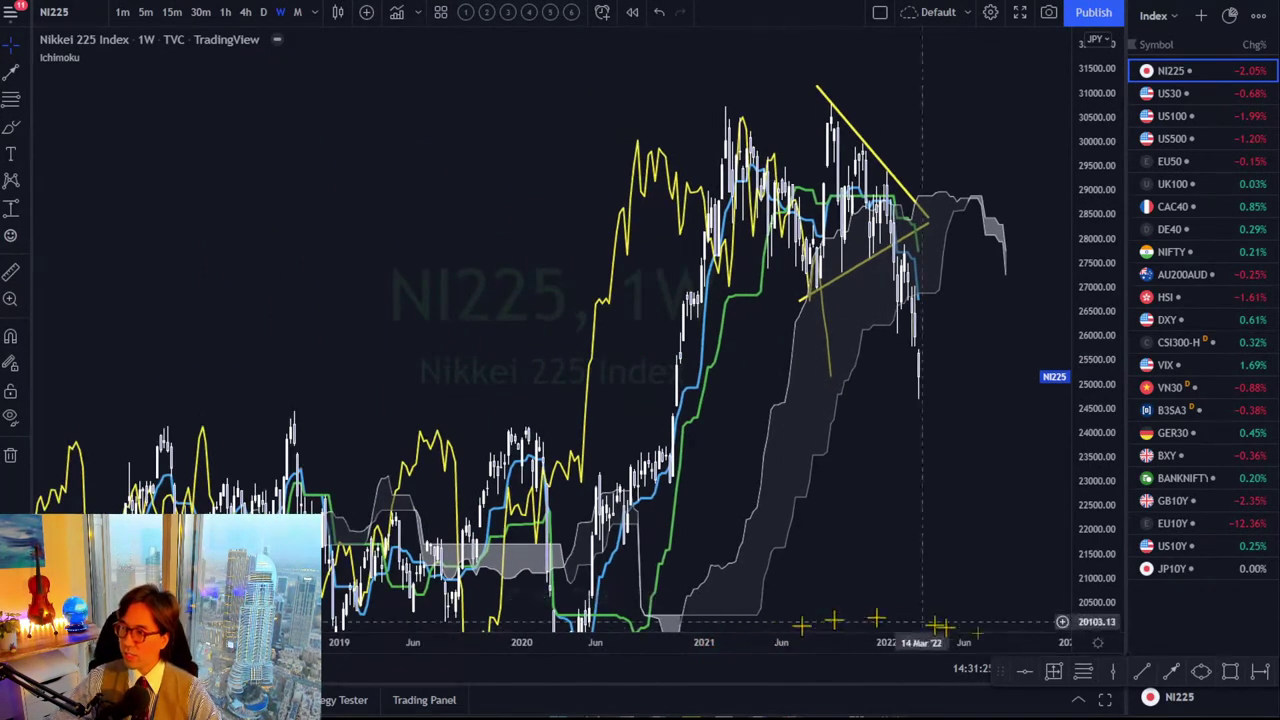
{"action": "left_click", "coordinate": [1024, 670]}
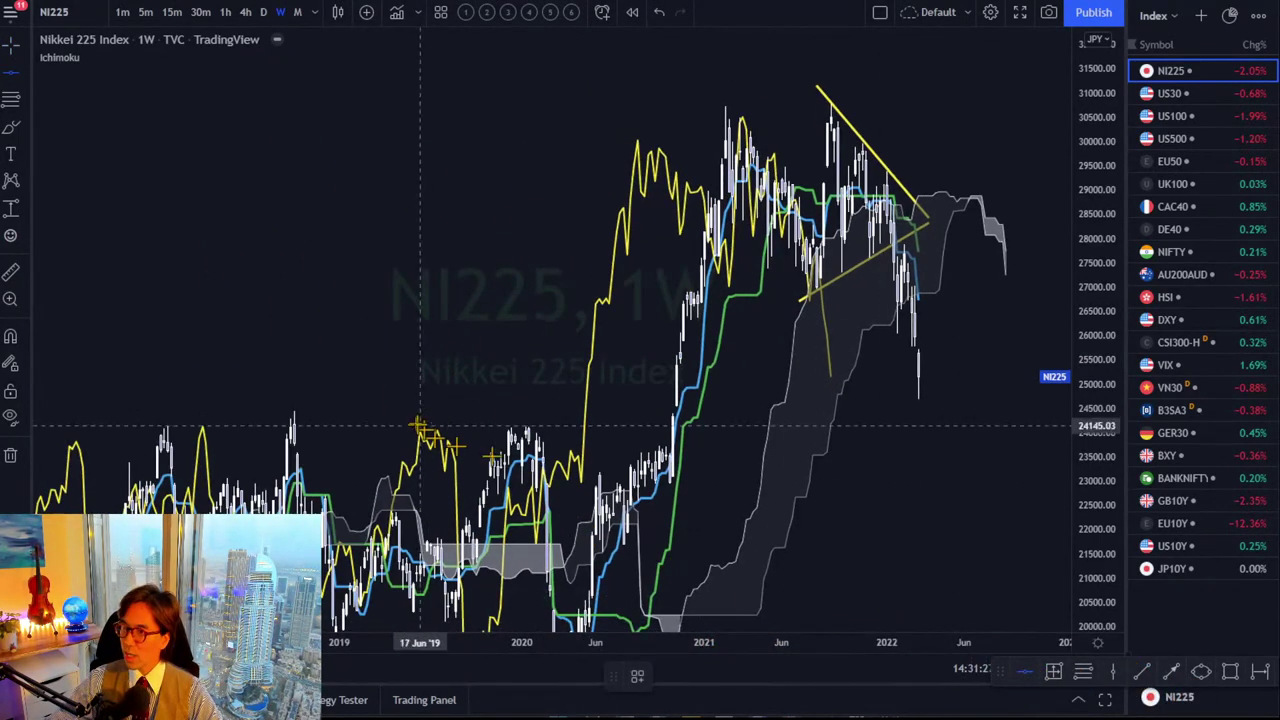
{"action": "left_click", "coordinate": [403, 411]}
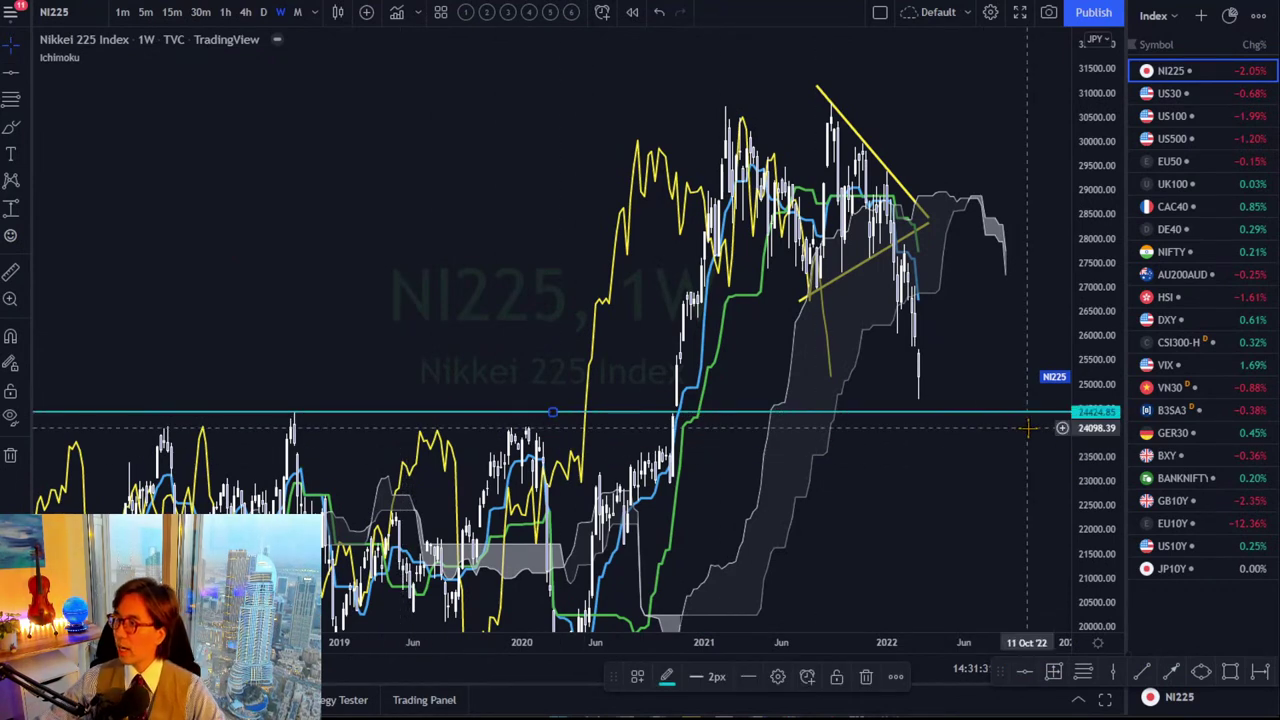
Pan the NI225 chart to review it, then load the Dow Jones US30 chart.
{"action": "left_click_drag", "start_coordinate": [924, 525], "coordinate": [792, 507]}
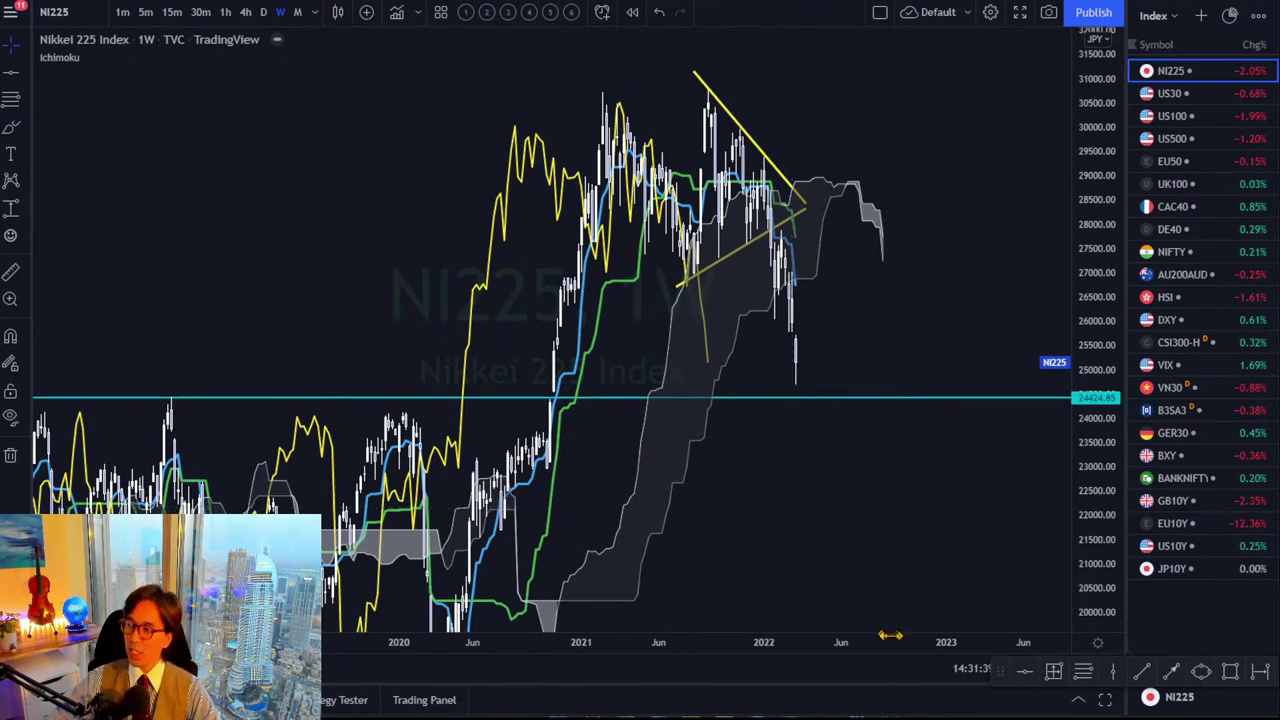
{"action": "scroll", "coordinate": [850, 630], "scroll_direction": "up", "scroll_amount": 5}
{"action": "scroll", "coordinate": [767, 627], "scroll_direction": "down", "scroll_amount": 2}
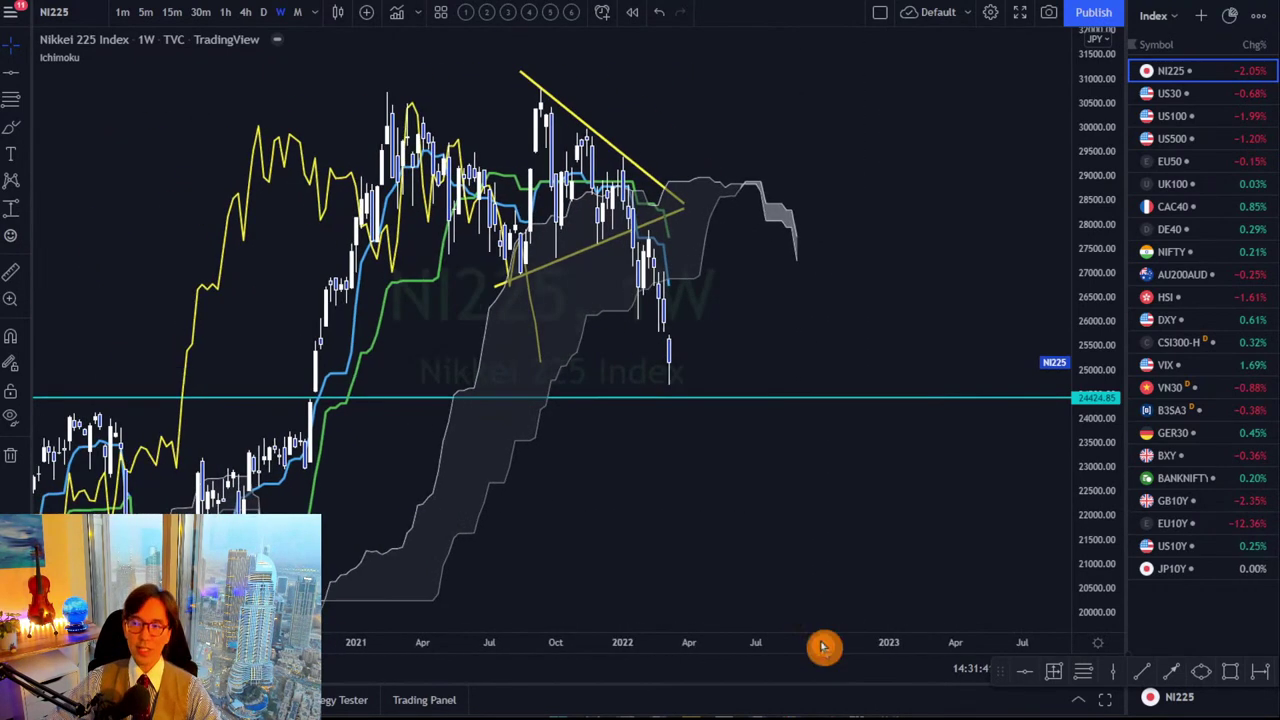
{"action": "left_click_drag", "start_coordinate": [733, 526], "coordinate": [740, 532]}
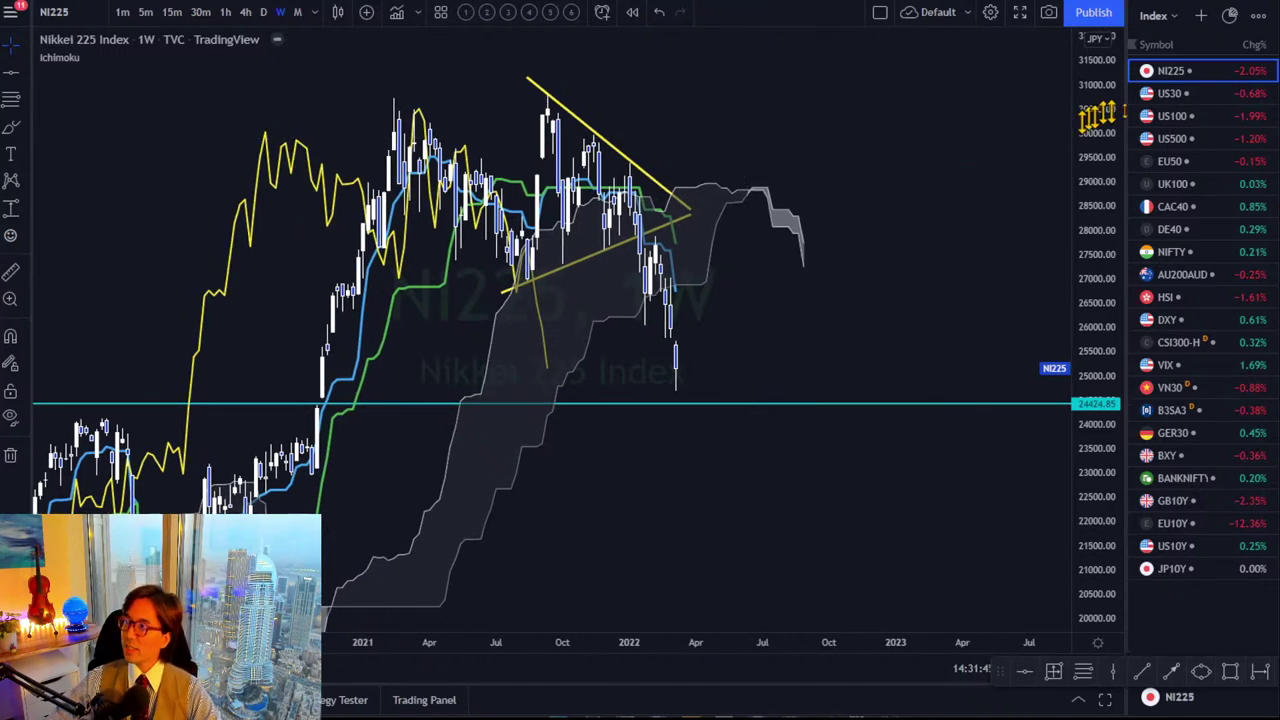
{"action": "left_click", "coordinate": [1170, 93]}
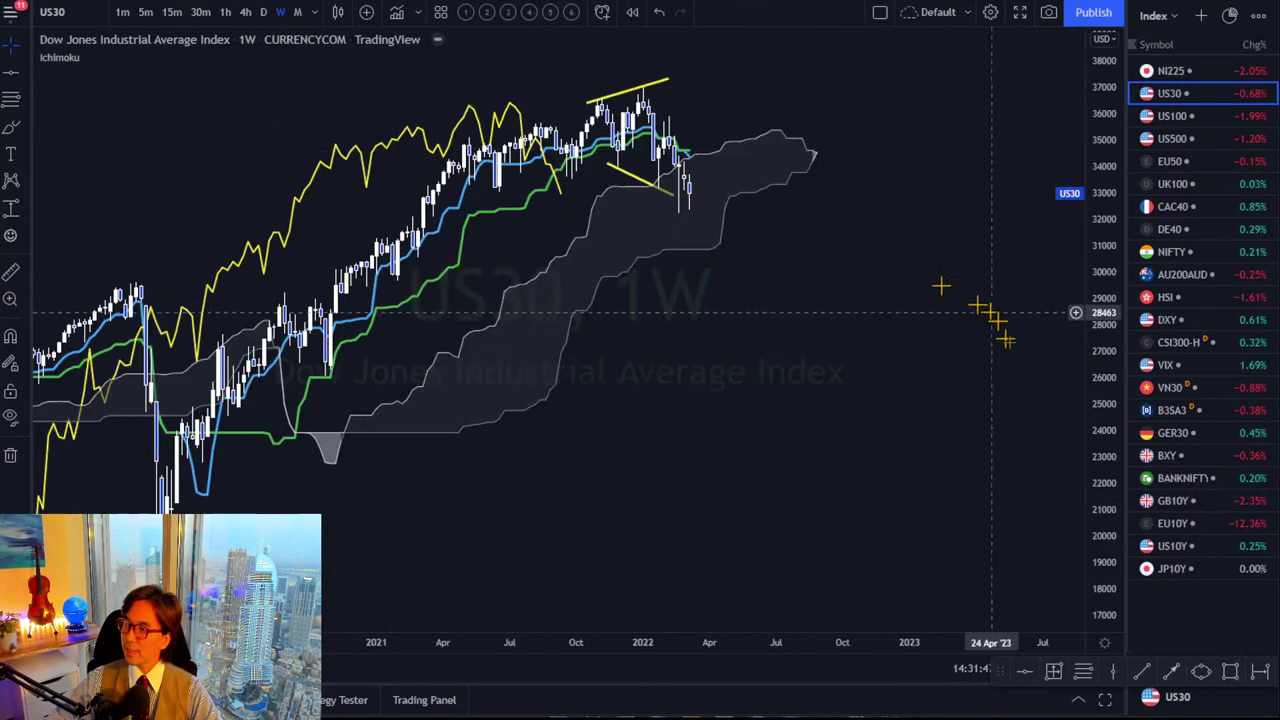
Zoom in on recent US30 candles and extend the lower yellow trendline down and right.
{"action": "left_click_drag", "start_coordinate": [1103, 366], "coordinate": [1086, 329]}
{"action": "left_click_drag", "start_coordinate": [854, 303], "coordinate": [857, 346]}
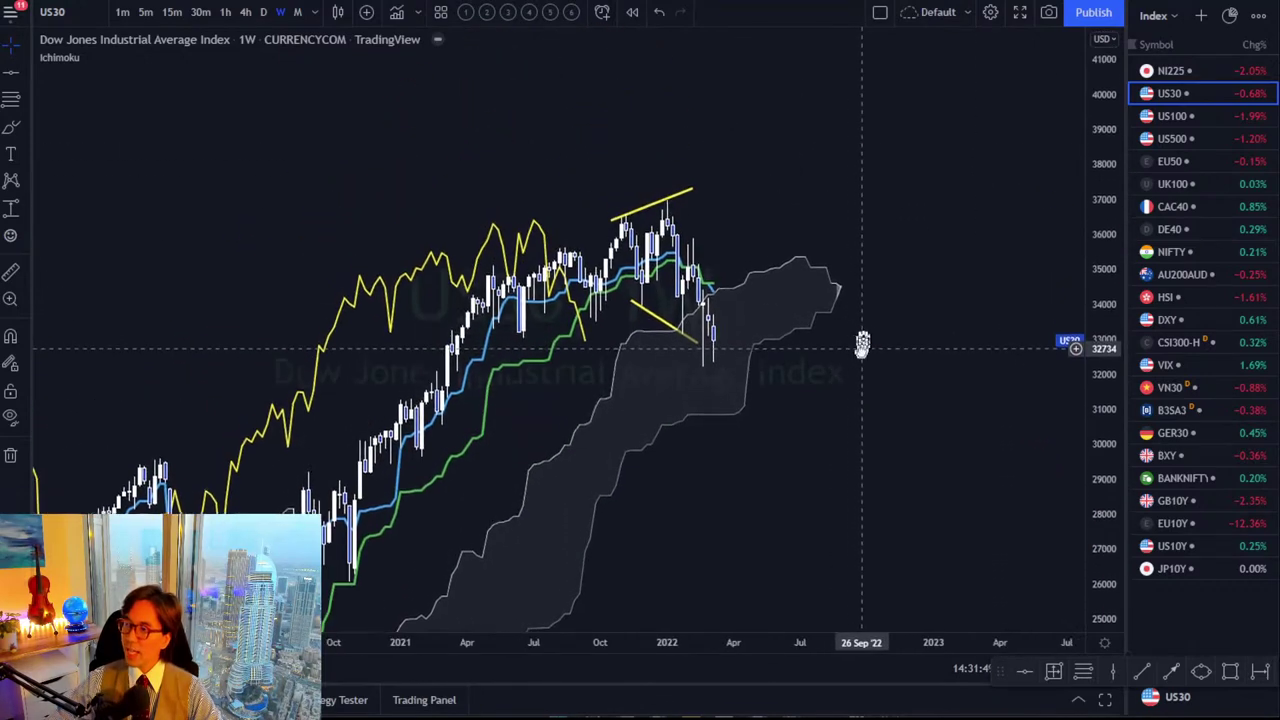
{"action": "left_click_drag", "start_coordinate": [629, 323], "coordinate": [705, 358]}
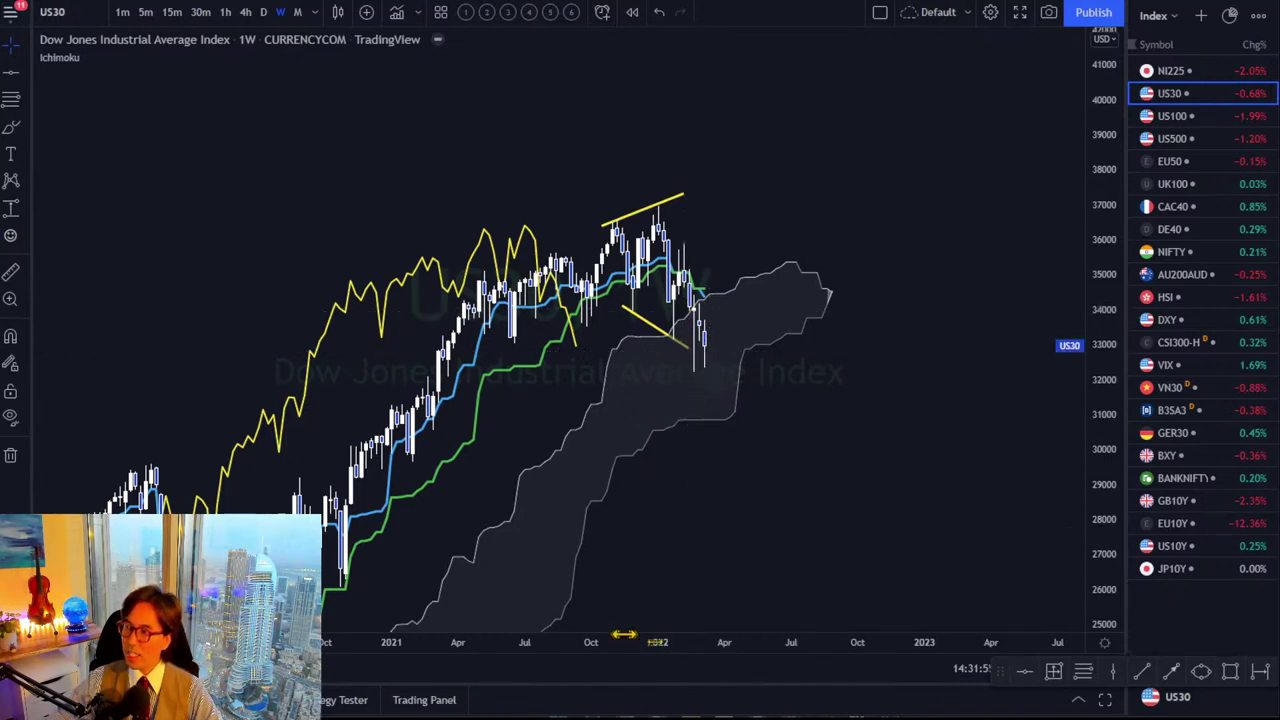
{"action": "mouse_move", "coordinate": [624, 634]}
{"action": "left_mouse_down"}
{"action": "mouse_move", "coordinate": [690, 640]}
{"action": "mouse_move", "coordinate": [500, 555]}
{"action": "mouse_move", "coordinate": [545, 450]}
{"action": "mouse_move", "coordinate": [455, 235]}
{"action": "mouse_move", "coordinate": [466, 208]}
{"action": "mouse_move", "coordinate": [517, 187]}
{"action": "left_mouse_up"}
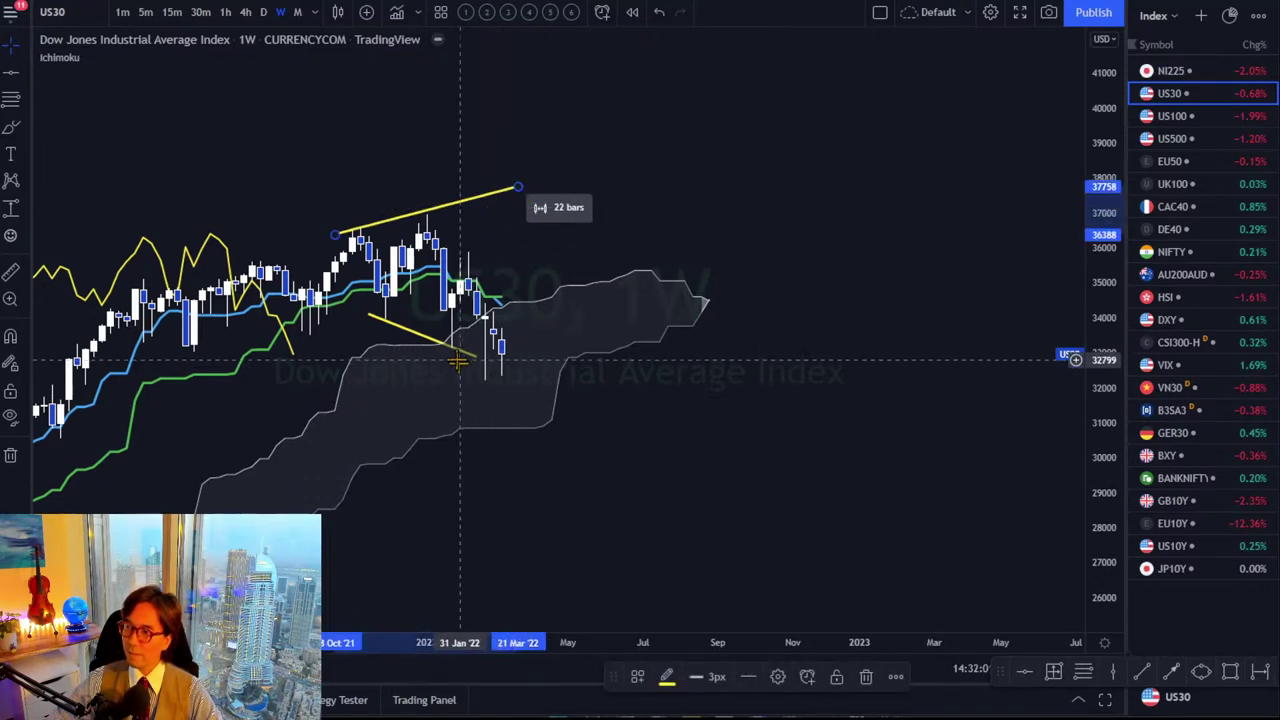
{"action": "mouse_move", "coordinate": [458, 362]}
{"action": "left_mouse_down"}
{"action": "mouse_move", "coordinate": [451, 354]}
{"action": "mouse_move", "coordinate": [523, 391]}
{"action": "mouse_move", "coordinate": [543, 386]}
{"action": "left_mouse_up"}
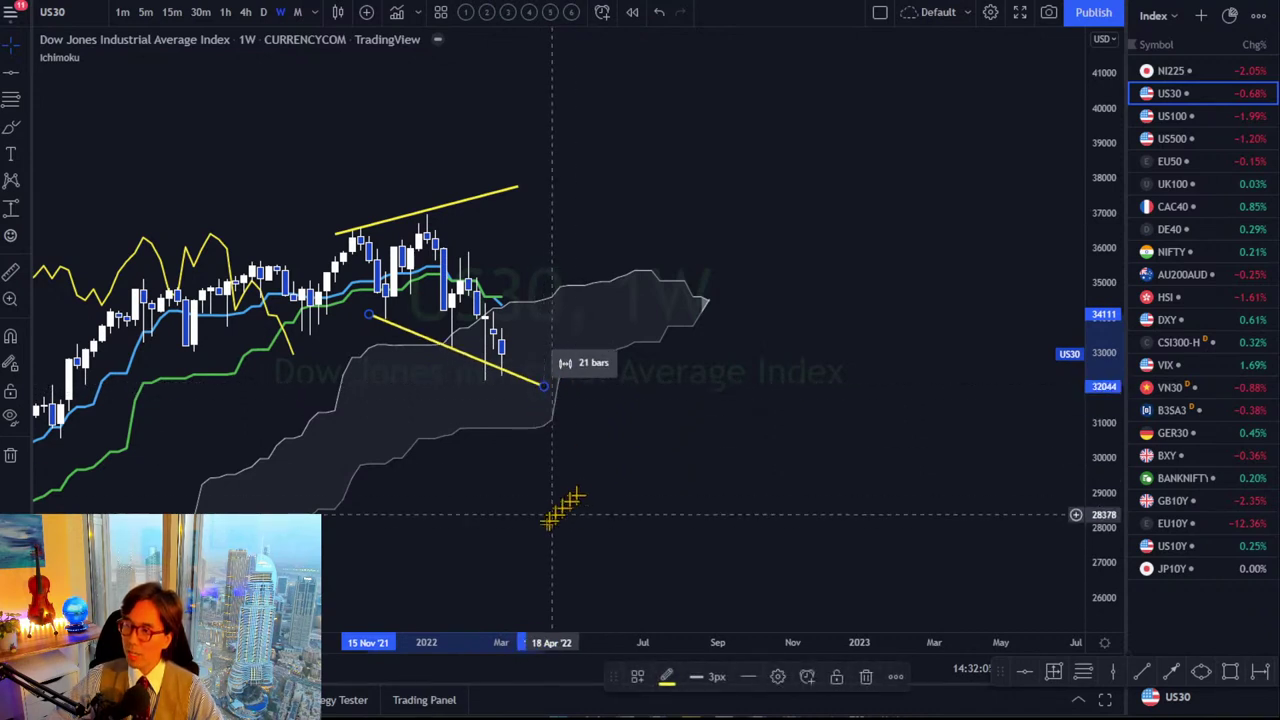
Sketch a short red rise and a red zigzag projection from recent US30 candles, then load US100.
{"action": "left_click_drag", "start_coordinate": [552, 515], "coordinate": [597, 501]}
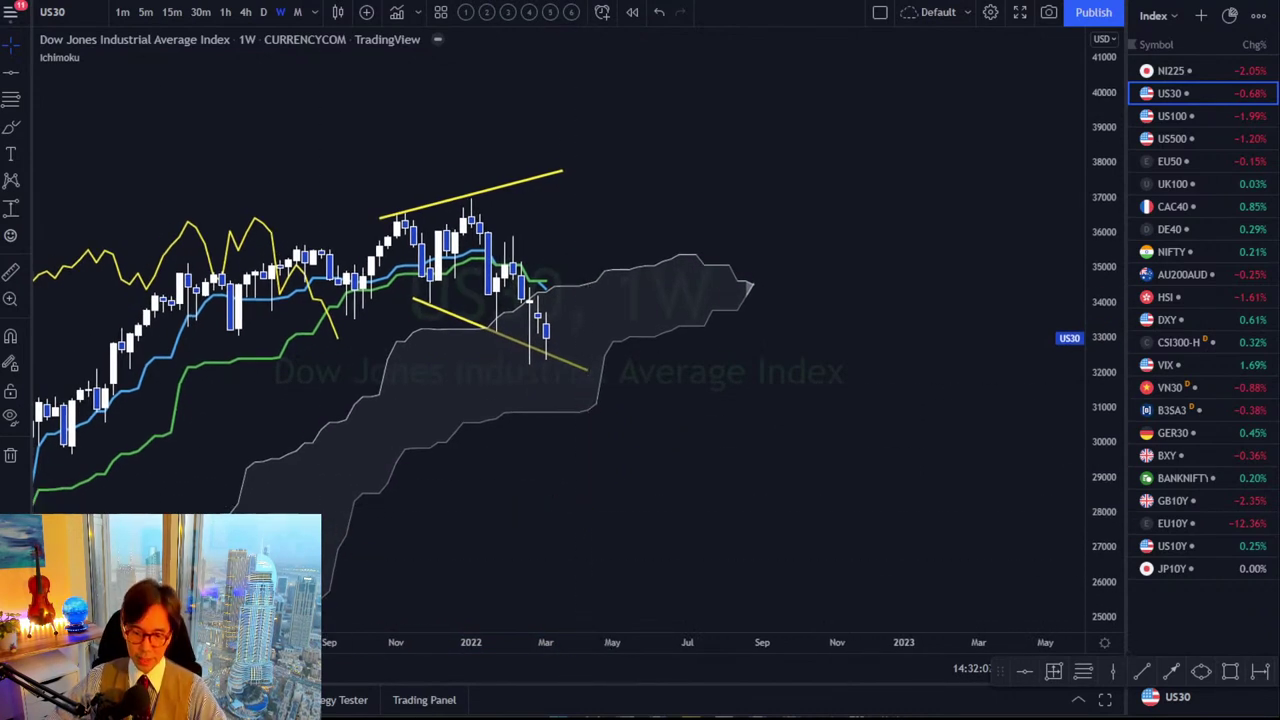
{"action": "mouse_move", "coordinate": [549, 346]}
{"action": "left_mouse_down"}
{"action": "mouse_move", "coordinate": [586, 313]}
{"action": "mouse_move", "coordinate": [590, 325]}
{"action": "left_mouse_up"}
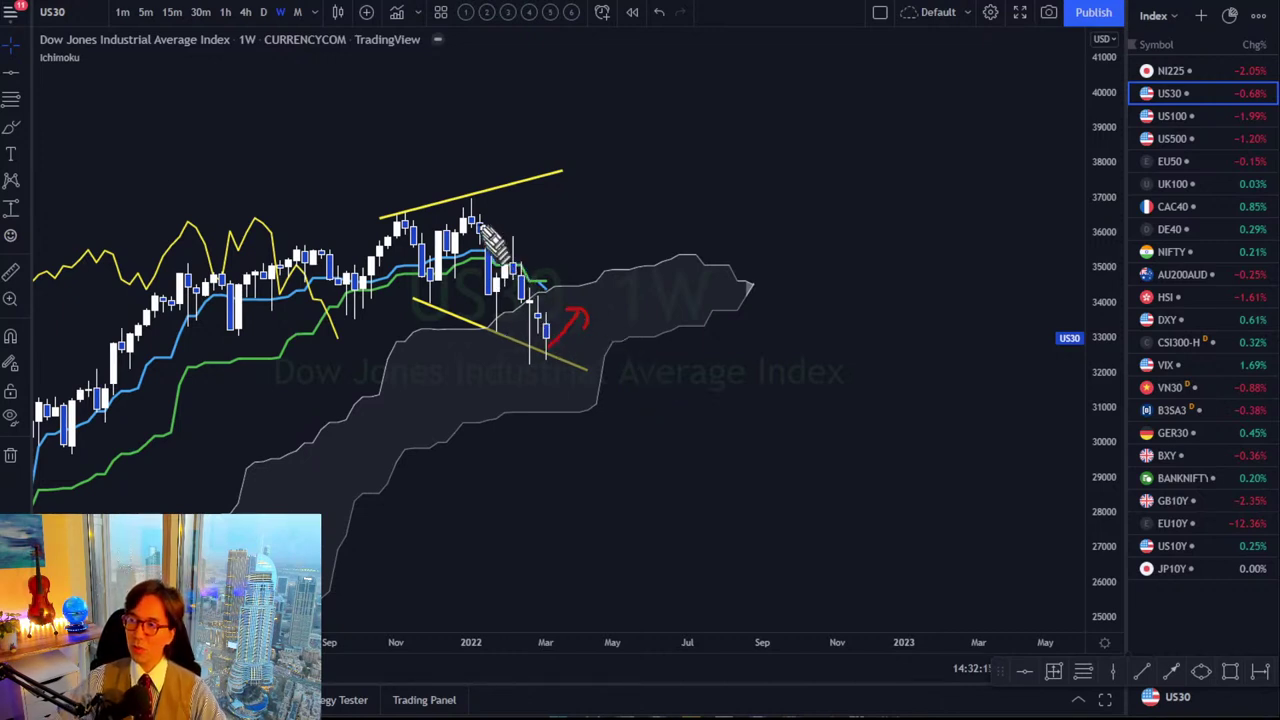
{"action": "mouse_move", "coordinate": [466, 203]}
{"action": "left_mouse_down"}
{"action": "mouse_move", "coordinate": [549, 345]}
{"action": "mouse_move", "coordinate": [612, 368]}
{"action": "mouse_move", "coordinate": [610, 380]}
{"action": "left_mouse_up"}
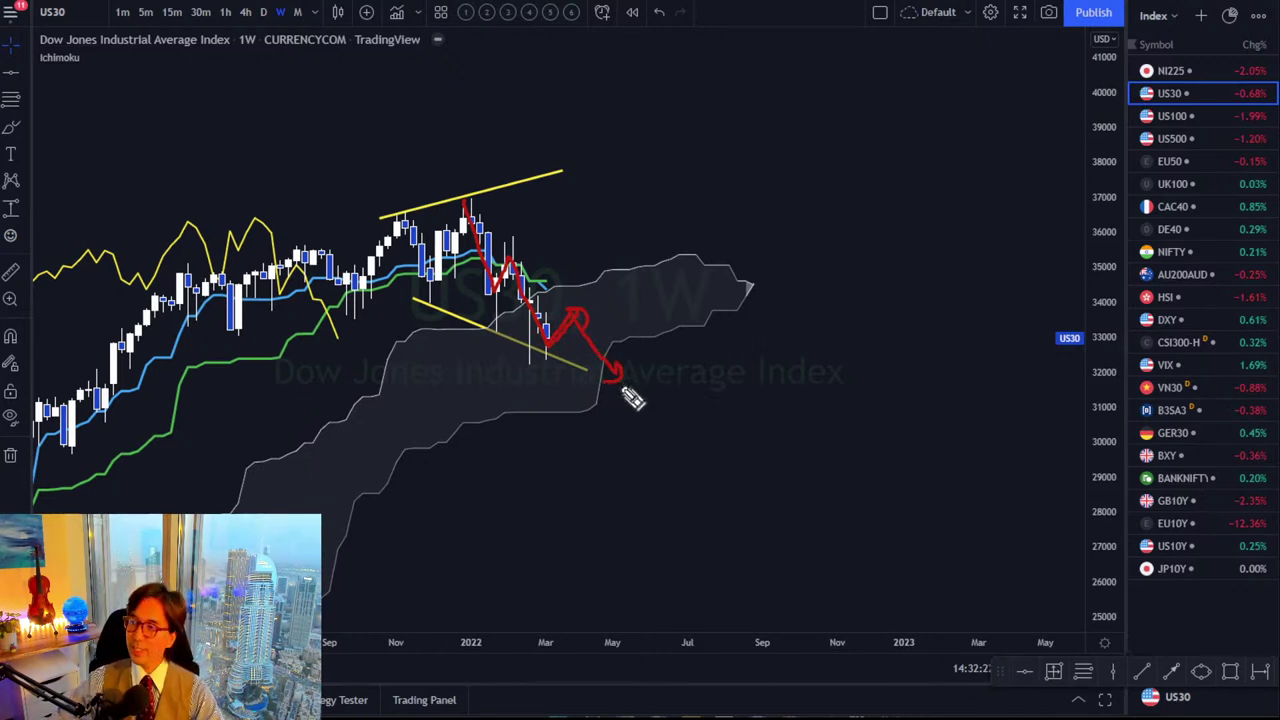
{"action": "left_click", "coordinate": [1172, 118]}
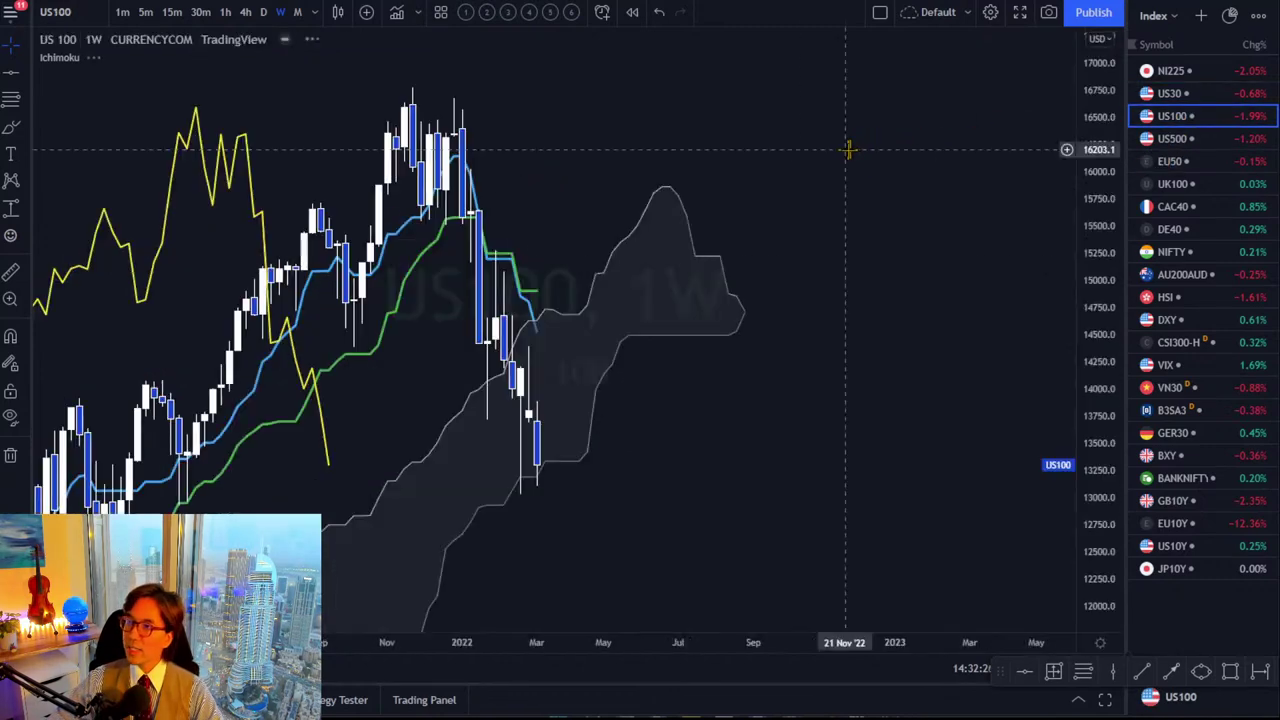
Pan and compress the US100 chart so the 16584.8 and 13724.2 levels and the cloud ahead fit.
{"action": "left_click_drag", "start_coordinate": [775, 262], "coordinate": [928, 165]}
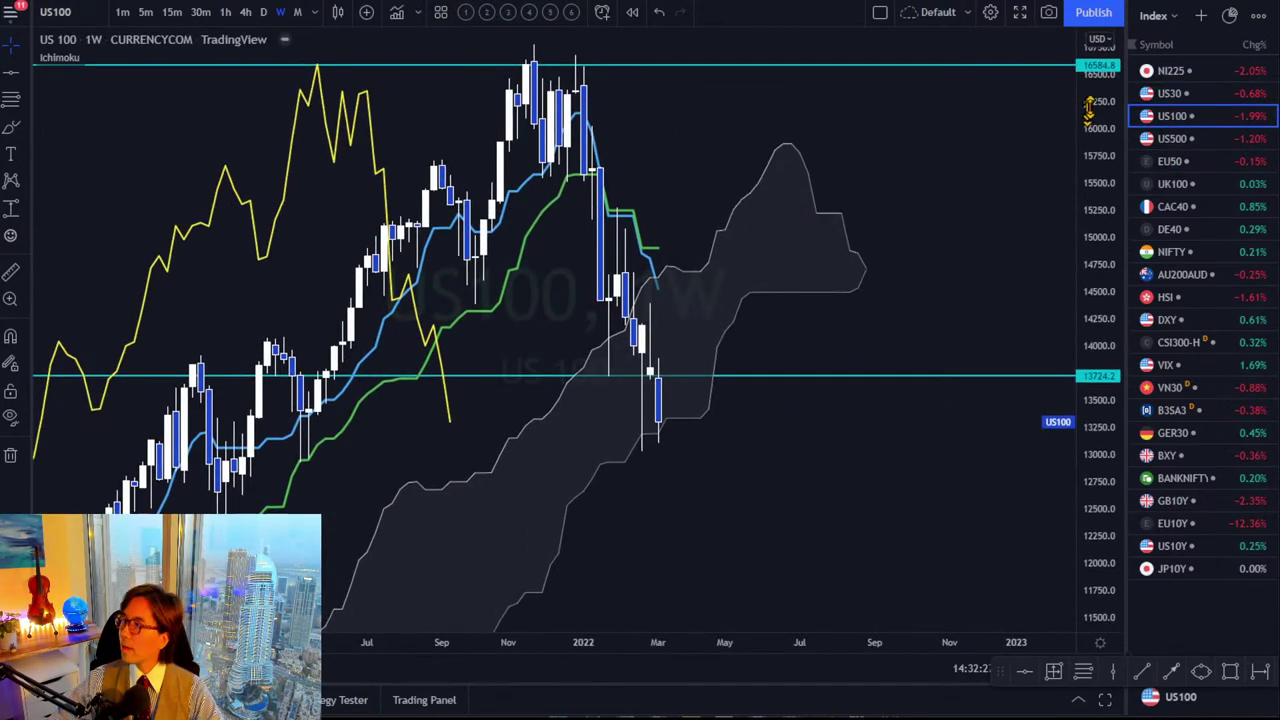
{"action": "left_click_drag", "start_coordinate": [1089, 113], "coordinate": [1090, 350]}
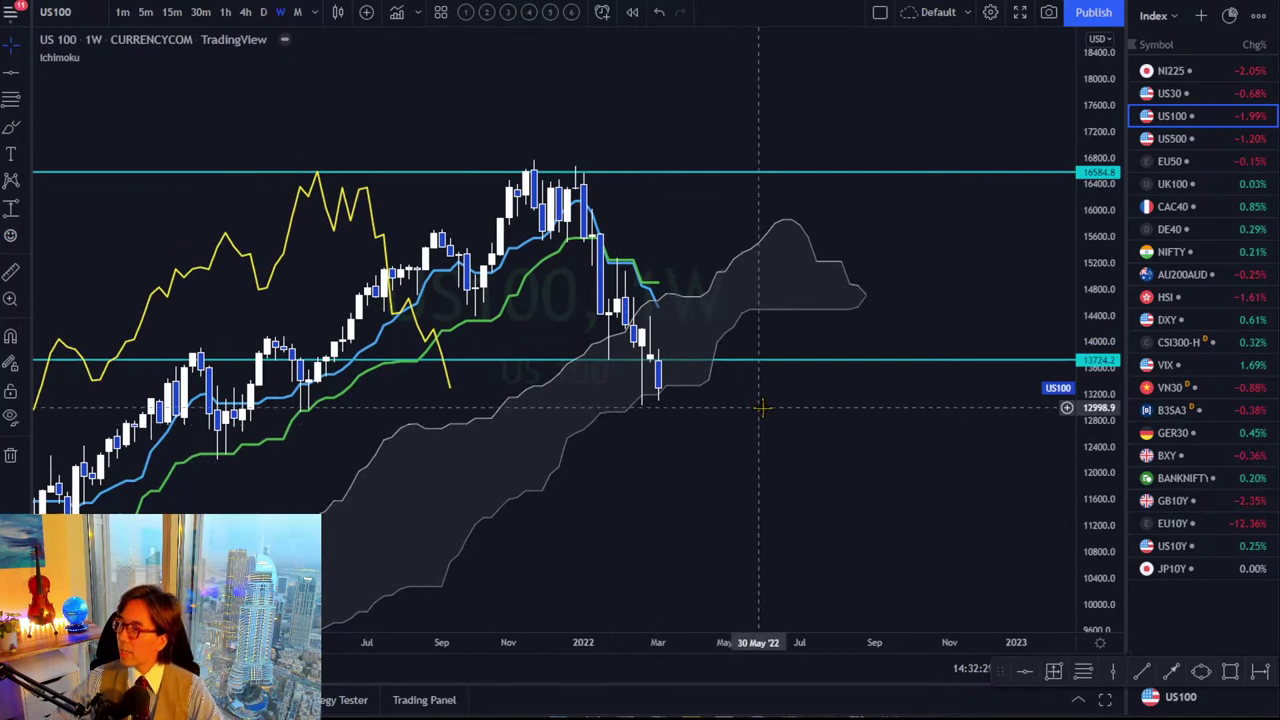
{"action": "left_click_drag", "start_coordinate": [712, 432], "coordinate": [716, 438]}
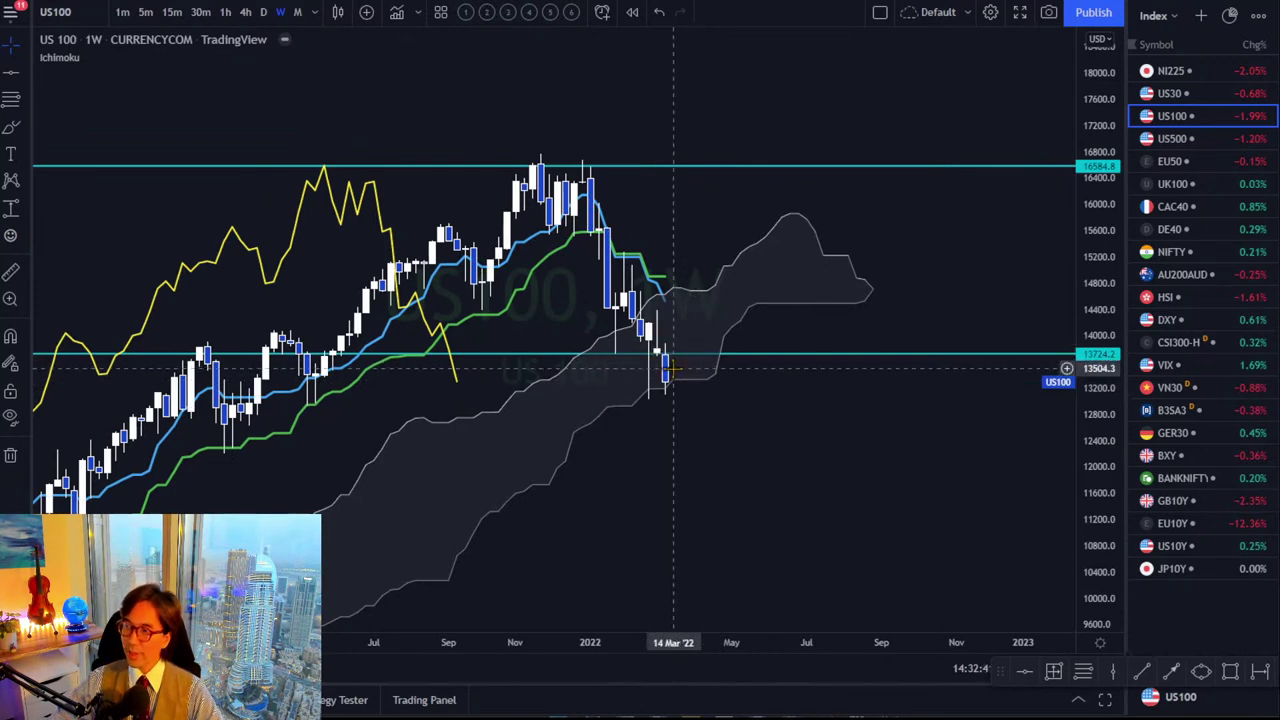
{"action": "left_click_drag", "start_coordinate": [677, 372], "coordinate": [729, 350]}
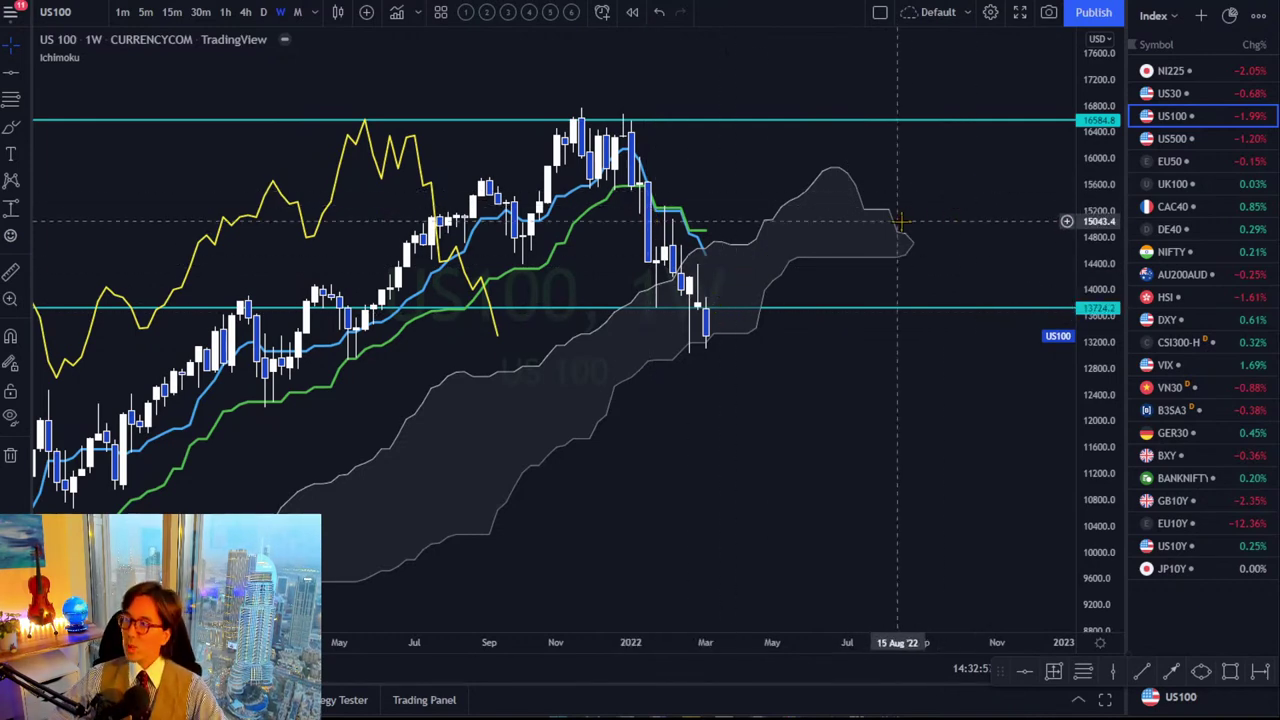
Load US500 and circle the March candles and an earlier 2021 pullback in red.
{"action": "left_click", "coordinate": [1192, 140]}
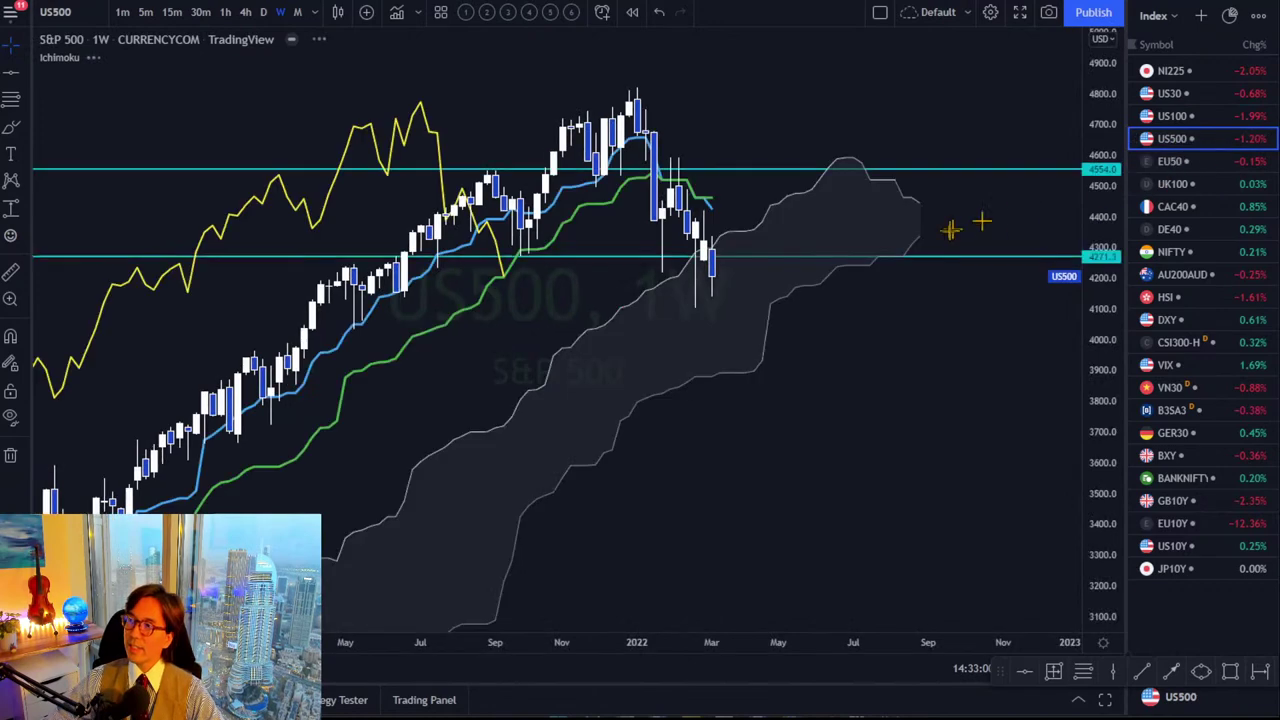
{"action": "left_click_drag", "start_coordinate": [809, 366], "coordinate": [842, 402]}
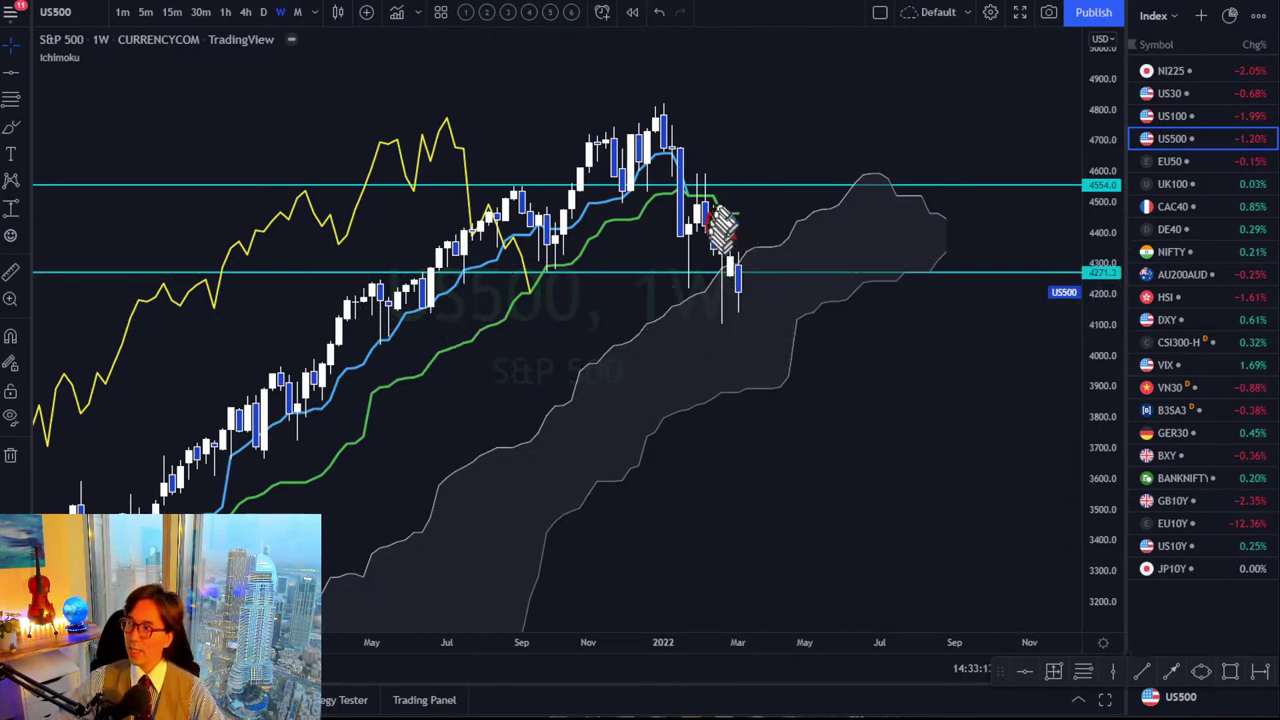
{"action": "mouse_move", "coordinate": [722, 228]}
{"action": "left_mouse_down"}
{"action": "mouse_move", "coordinate": [750, 270]}
{"action": "mouse_move", "coordinate": [716, 238]}
{"action": "left_mouse_up"}
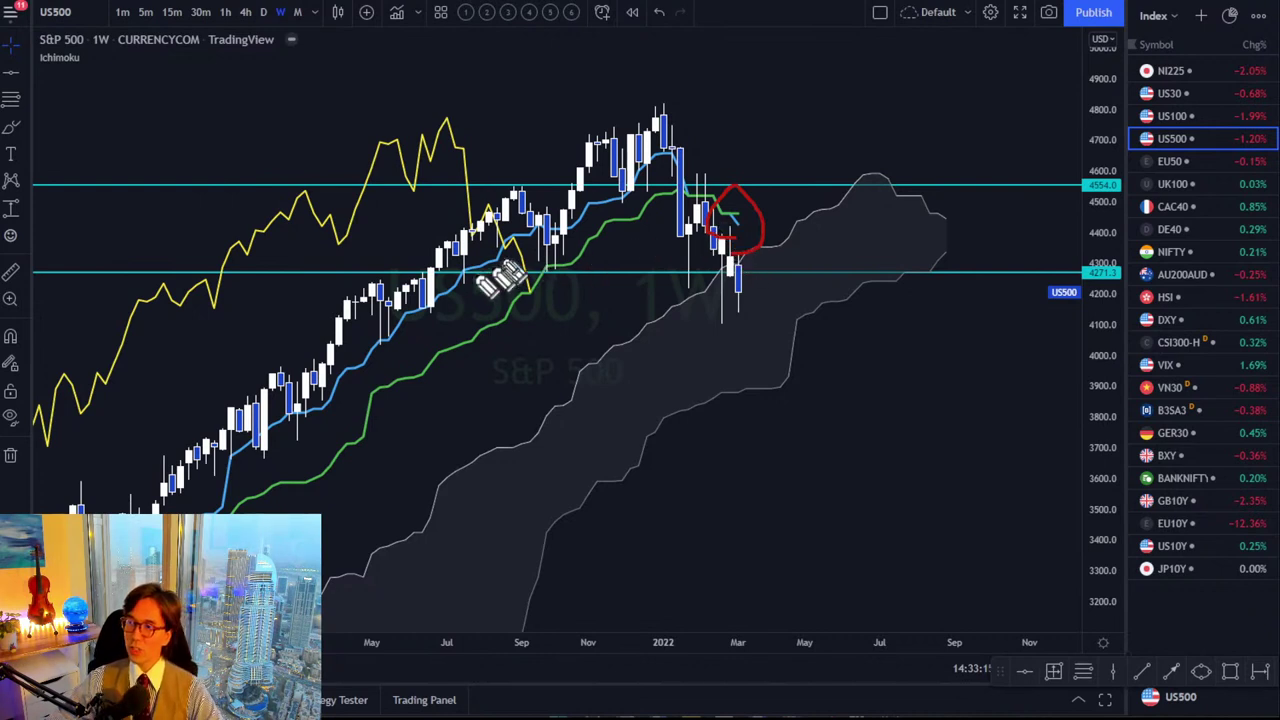
{"action": "left_click_drag", "start_coordinate": [482, 218], "coordinate": [520, 265]}
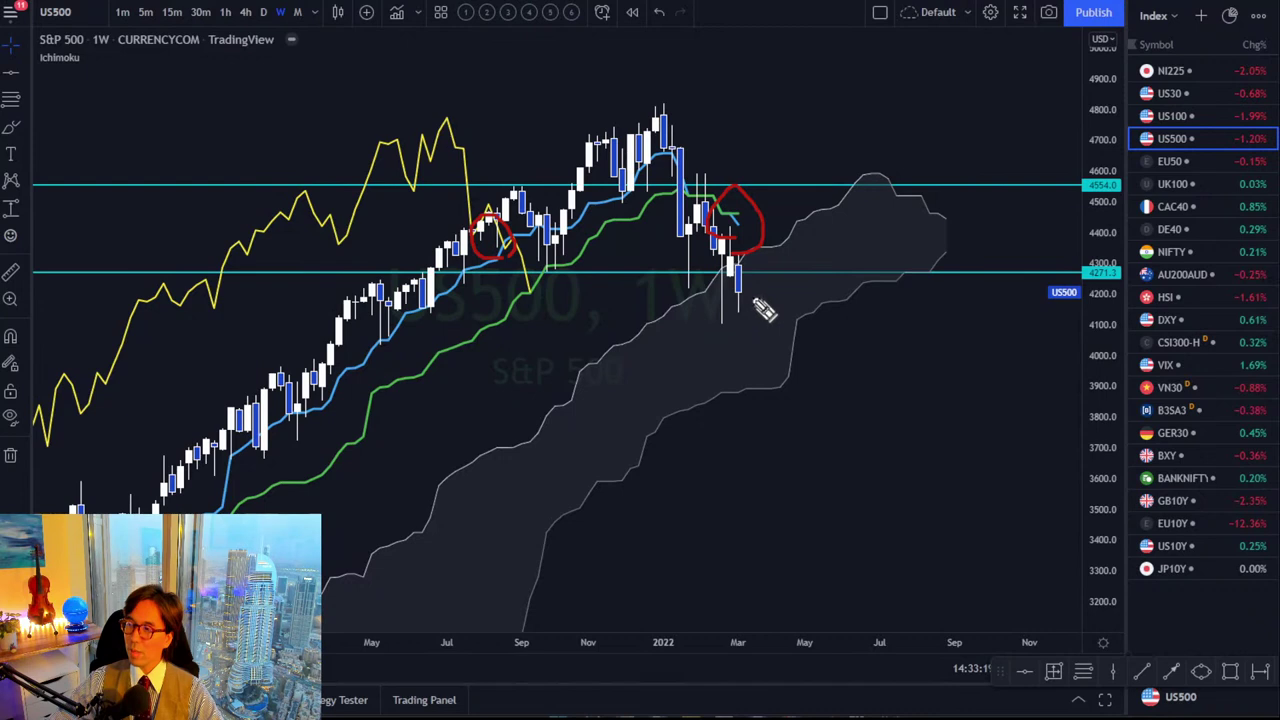
Draw a red downward arrow from the March candle, then erase the red marks.
{"action": "left_click_drag", "start_coordinate": [752, 296], "coordinate": [795, 327]}
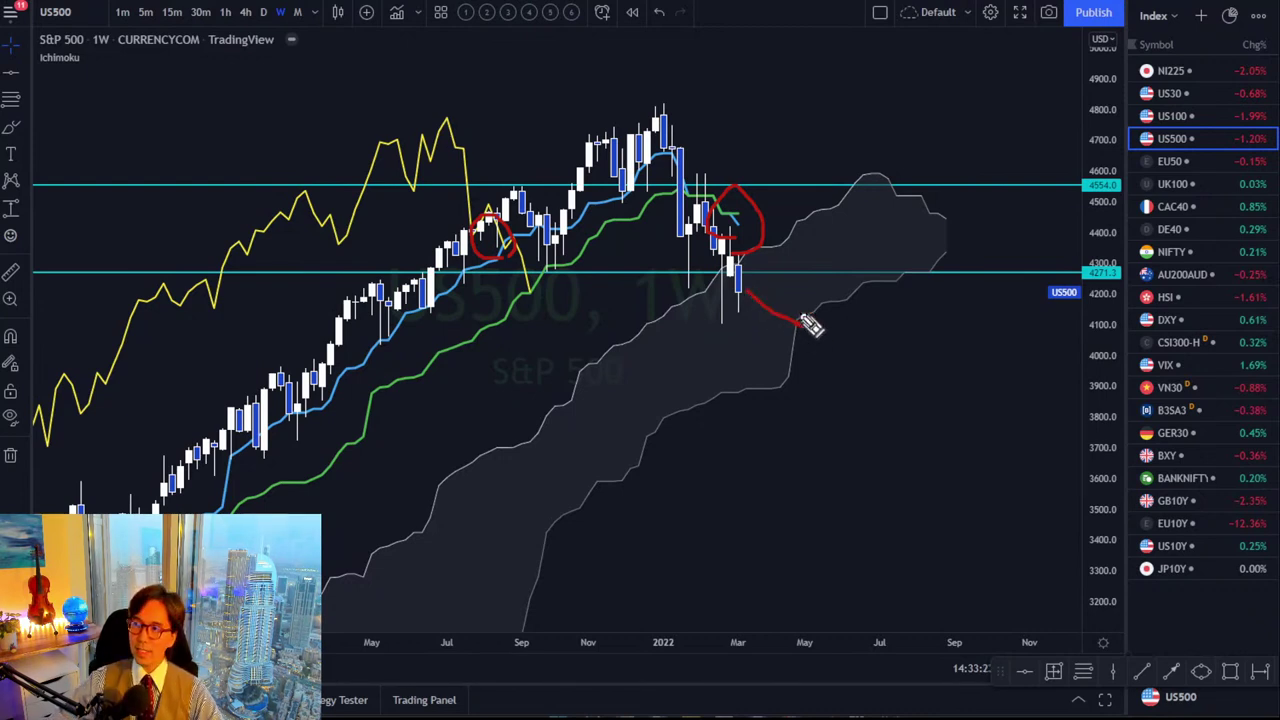
{"action": "left_click_drag", "start_coordinate": [810, 323], "coordinate": [814, 324]}
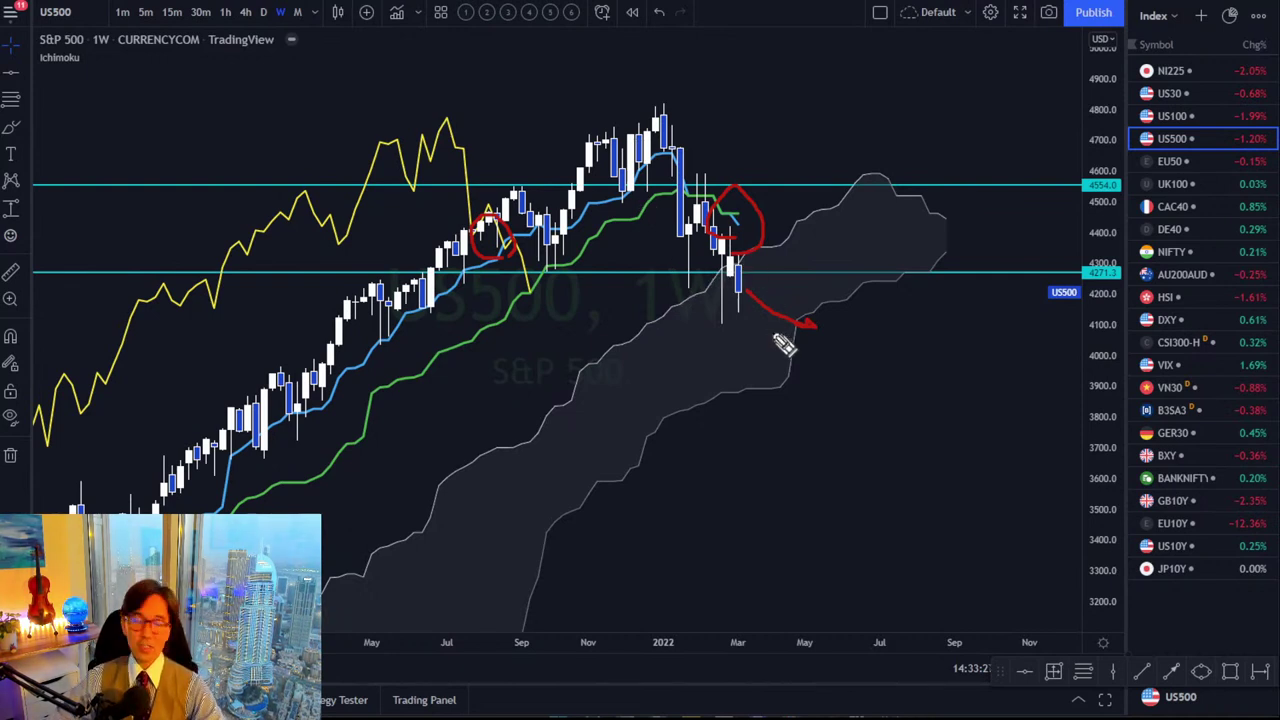
{"action": "key", "text": "Escape"}
{"action": "left_click", "coordinate": [771, 338]}
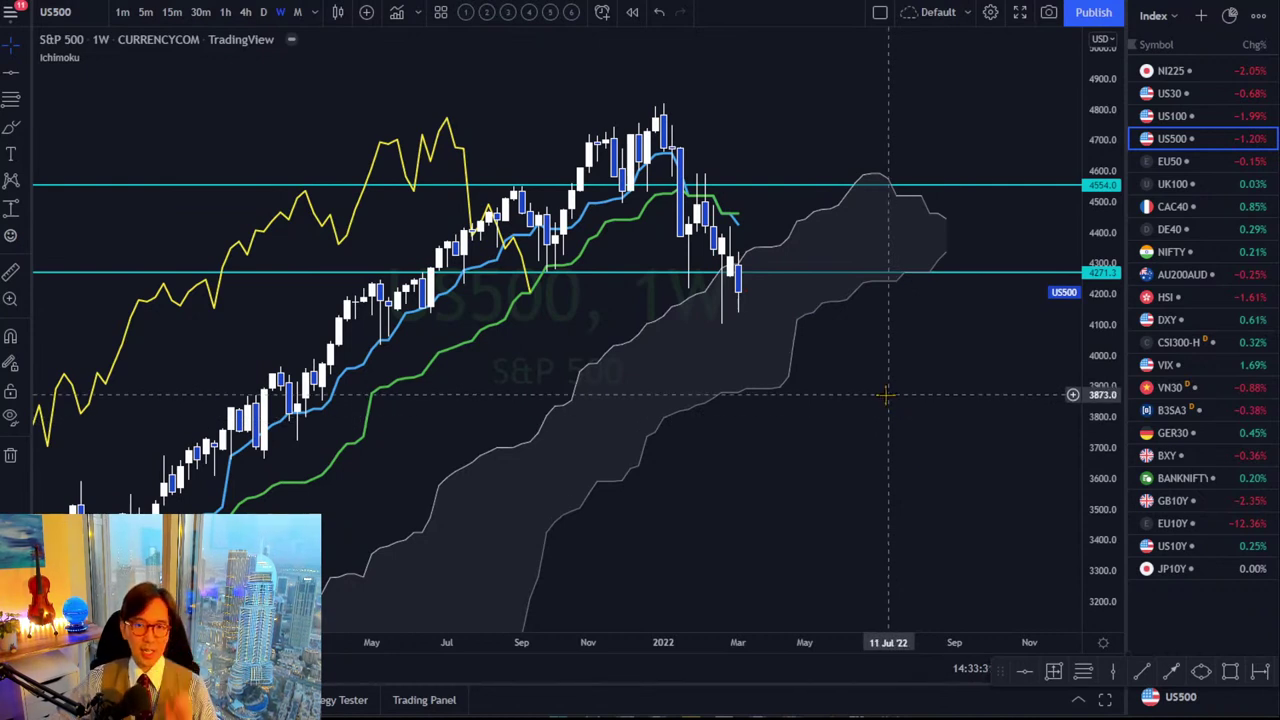
{"action": "left_click", "coordinate": [950, 390]}
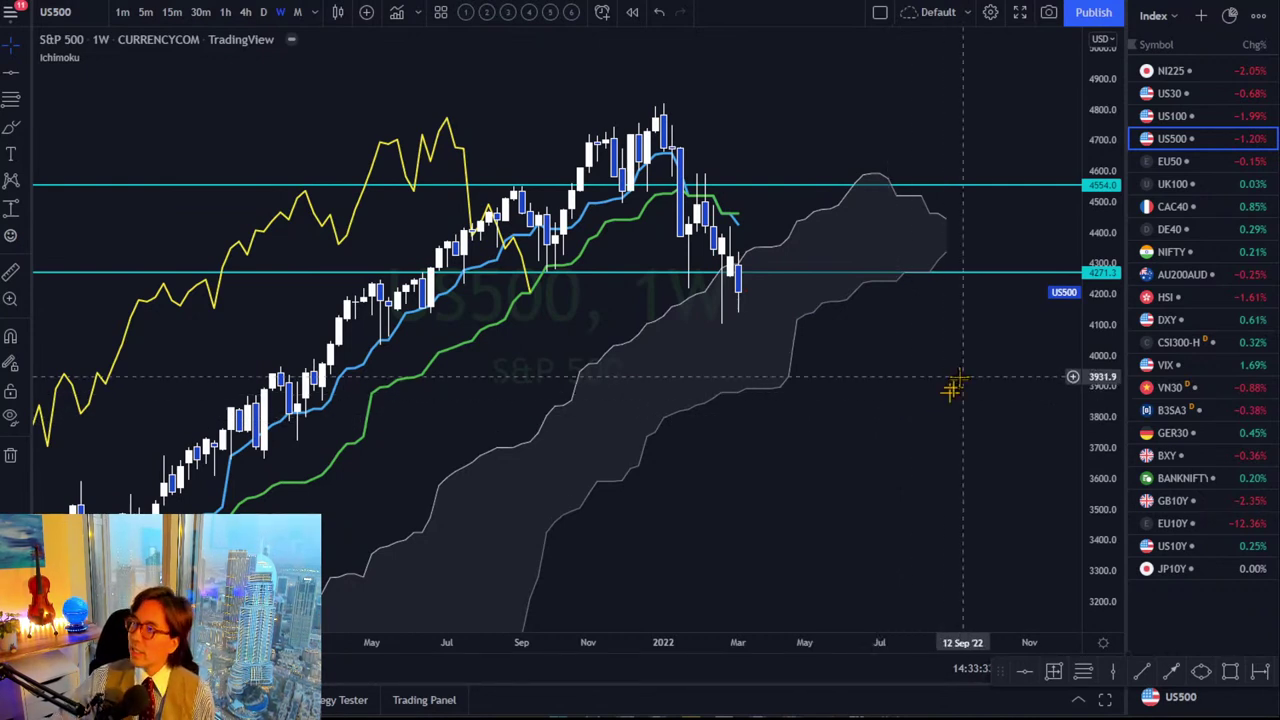
Load EU50 and compress its price range to show the lower support line.
{"action": "left_click", "coordinate": [1174, 170]}
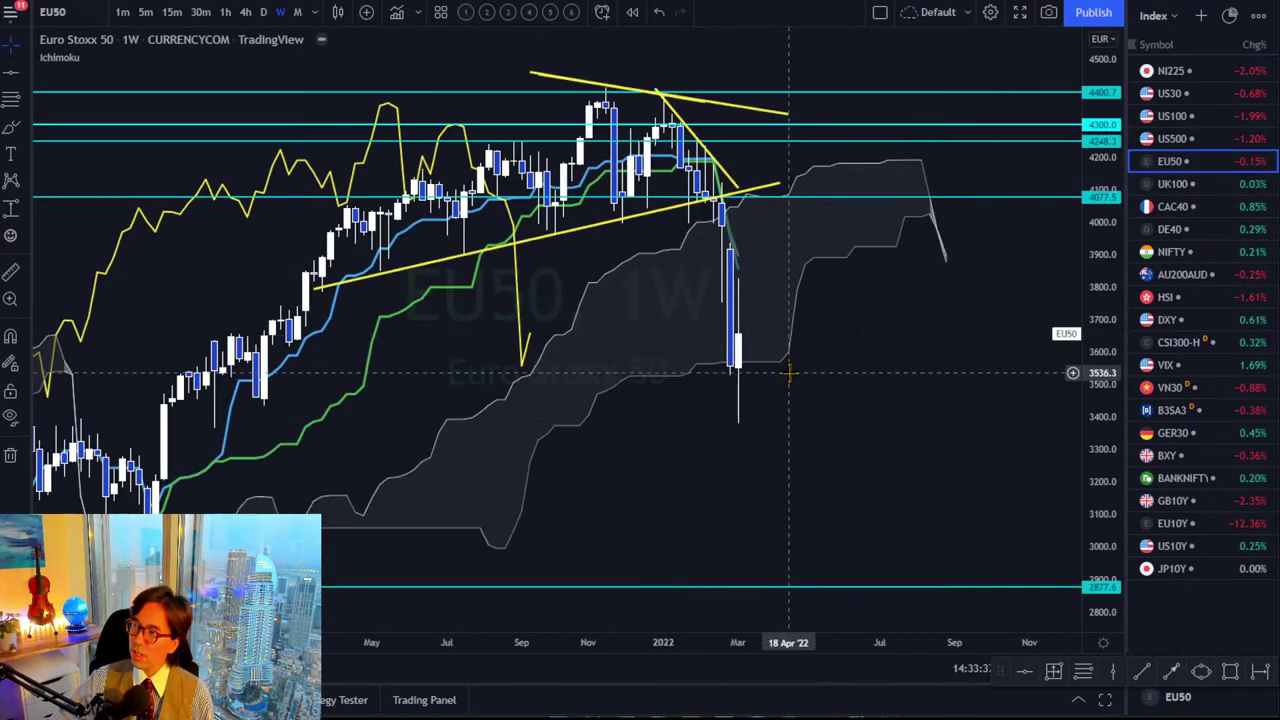
{"action": "left_click_drag", "start_coordinate": [789, 372], "coordinate": [797, 360]}
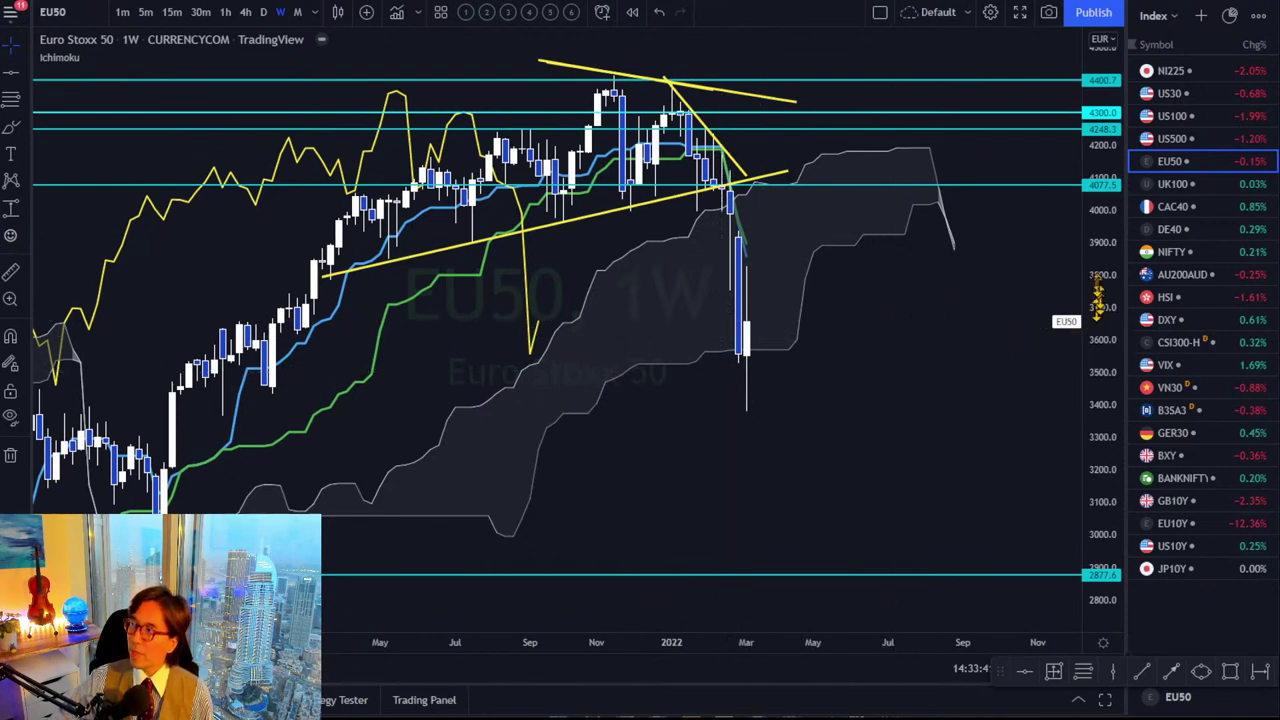
{"action": "left_click_drag", "start_coordinate": [1097, 295], "coordinate": [1097, 355]}
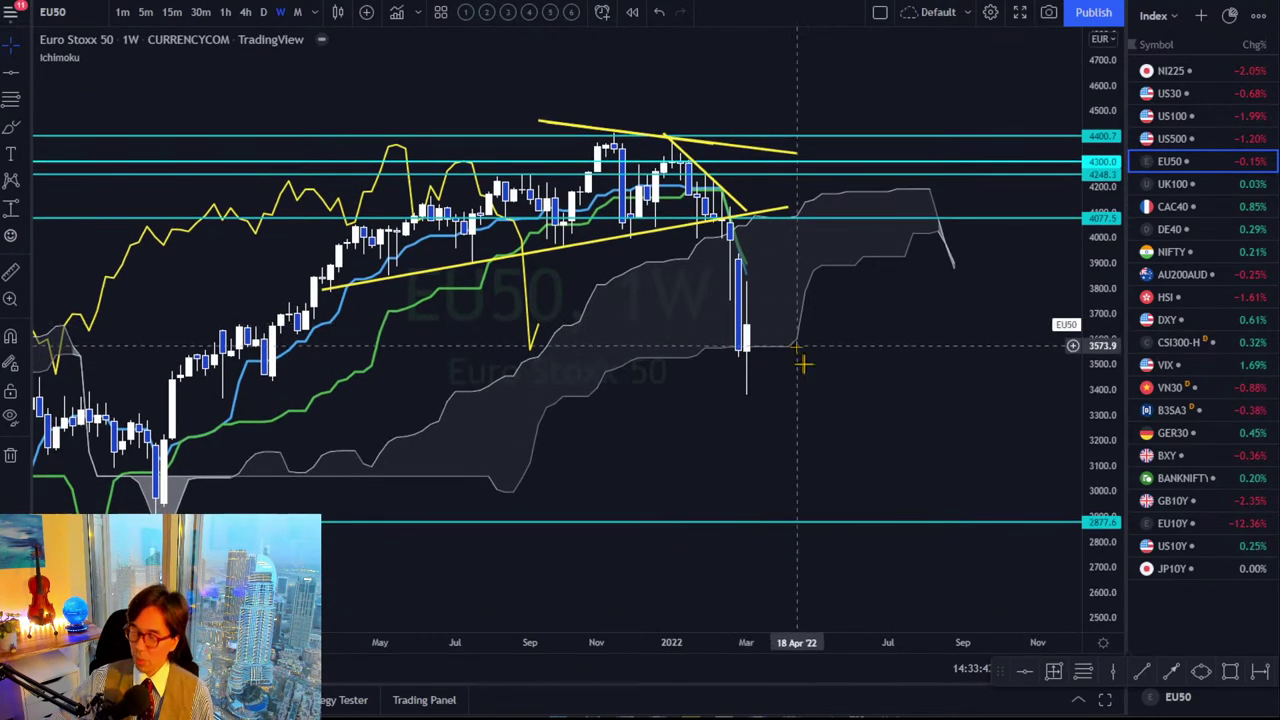
Sketch a short red stroke beside the March candle, then load UK100.
{"action": "left_click_drag", "start_coordinate": [817, 371], "coordinate": [805, 371]}
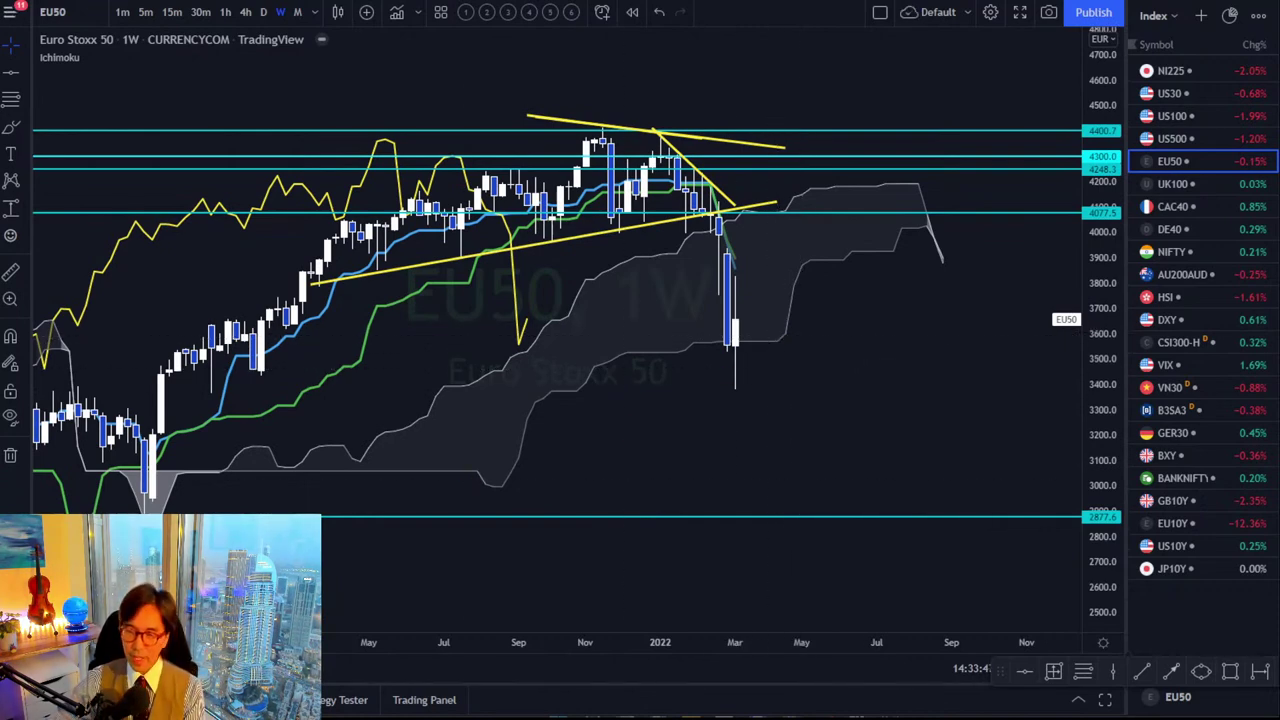
{"action": "mouse_move", "coordinate": [734, 320]}
{"action": "left_mouse_down"}
{"action": "mouse_move", "coordinate": [762, 358]}
{"action": "mouse_move", "coordinate": [812, 386]}
{"action": "mouse_move", "coordinate": [796, 392]}
{"action": "left_mouse_up"}
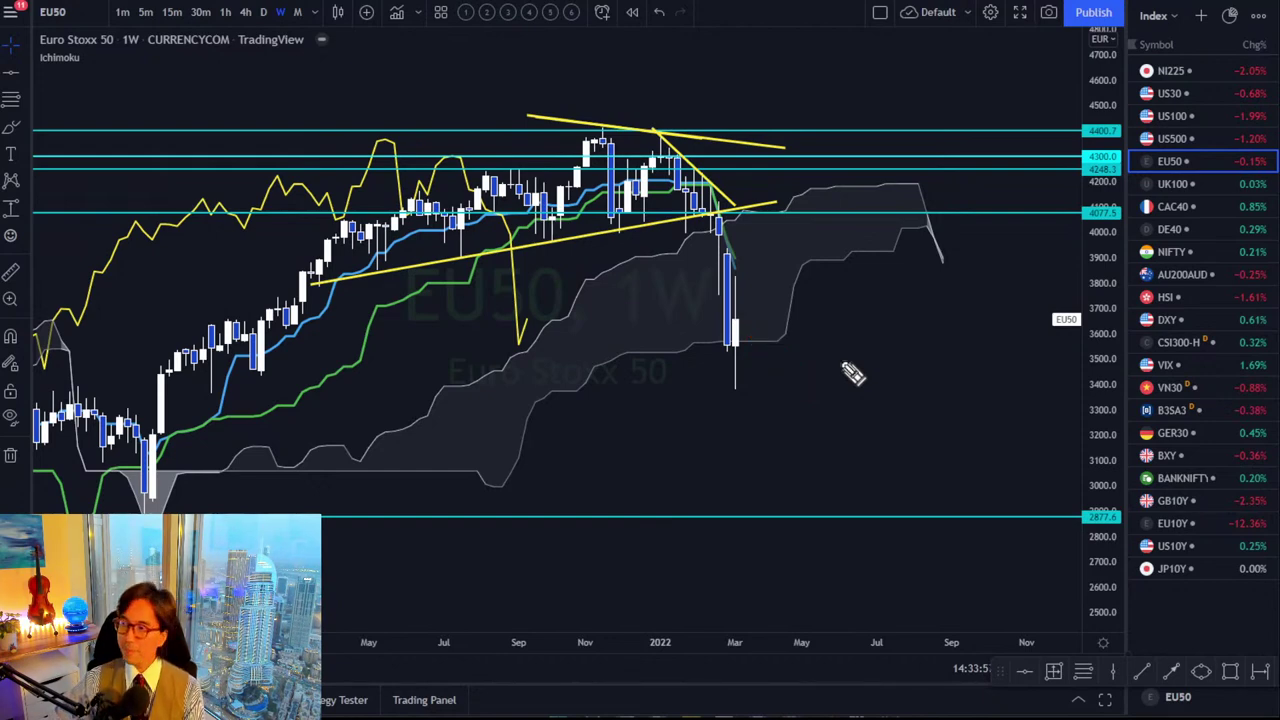
{"action": "left_click", "coordinate": [1165, 184]}
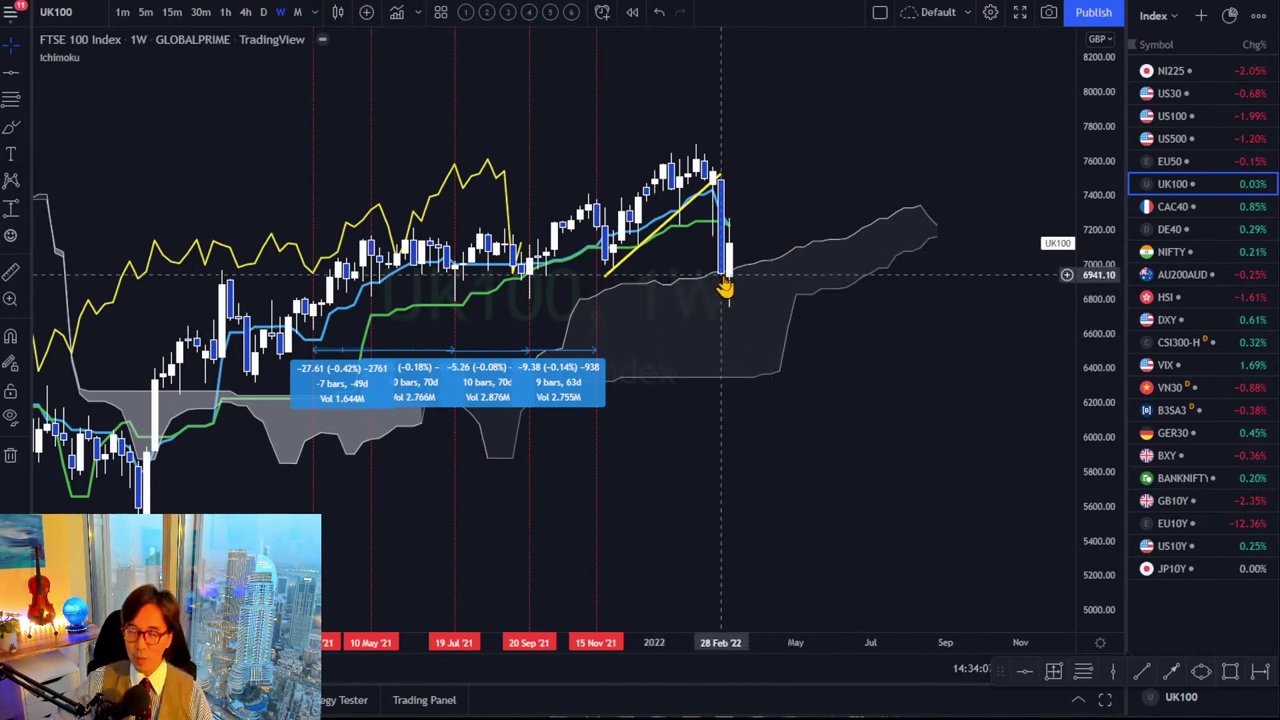
{"action": "left_click_drag", "start_coordinate": [804, 447], "coordinate": [782, 458]}
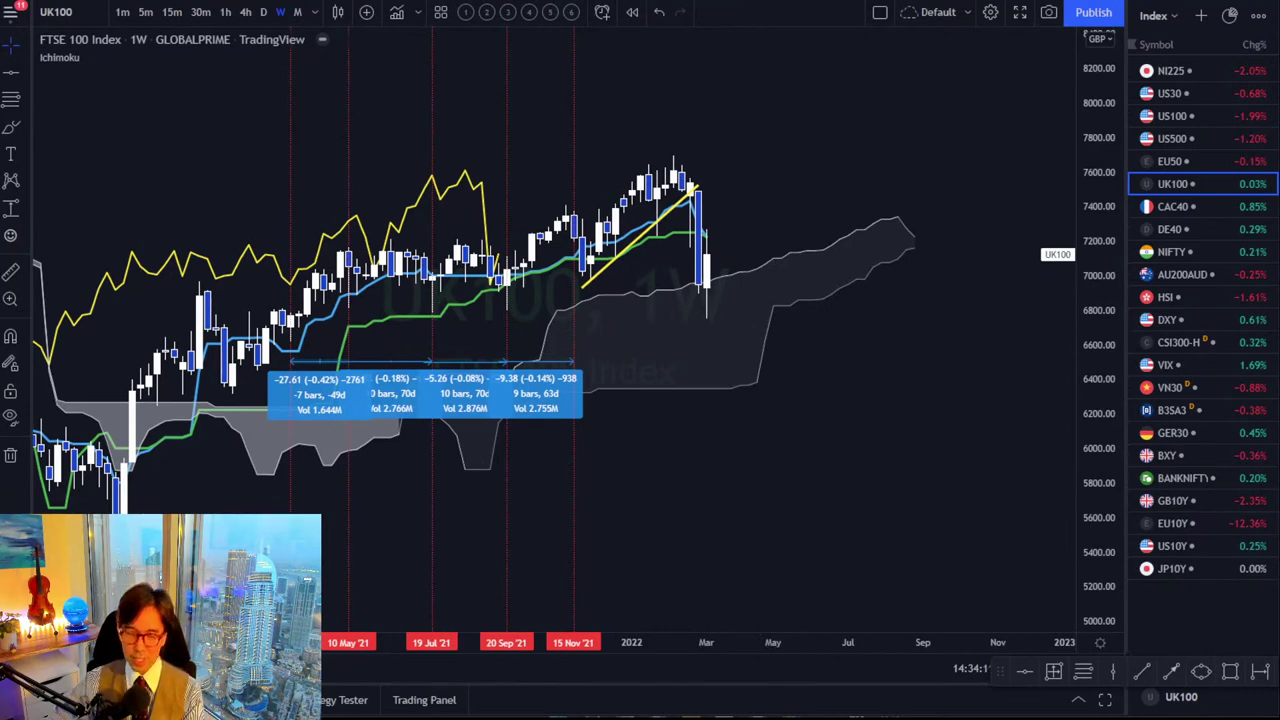
{"action": "mouse_move", "coordinate": [705, 283]}
{"action": "left_mouse_down"}
{"action": "mouse_move", "coordinate": [746, 224]}
{"action": "mouse_move", "coordinate": [766, 228]}
{"action": "left_mouse_up"}
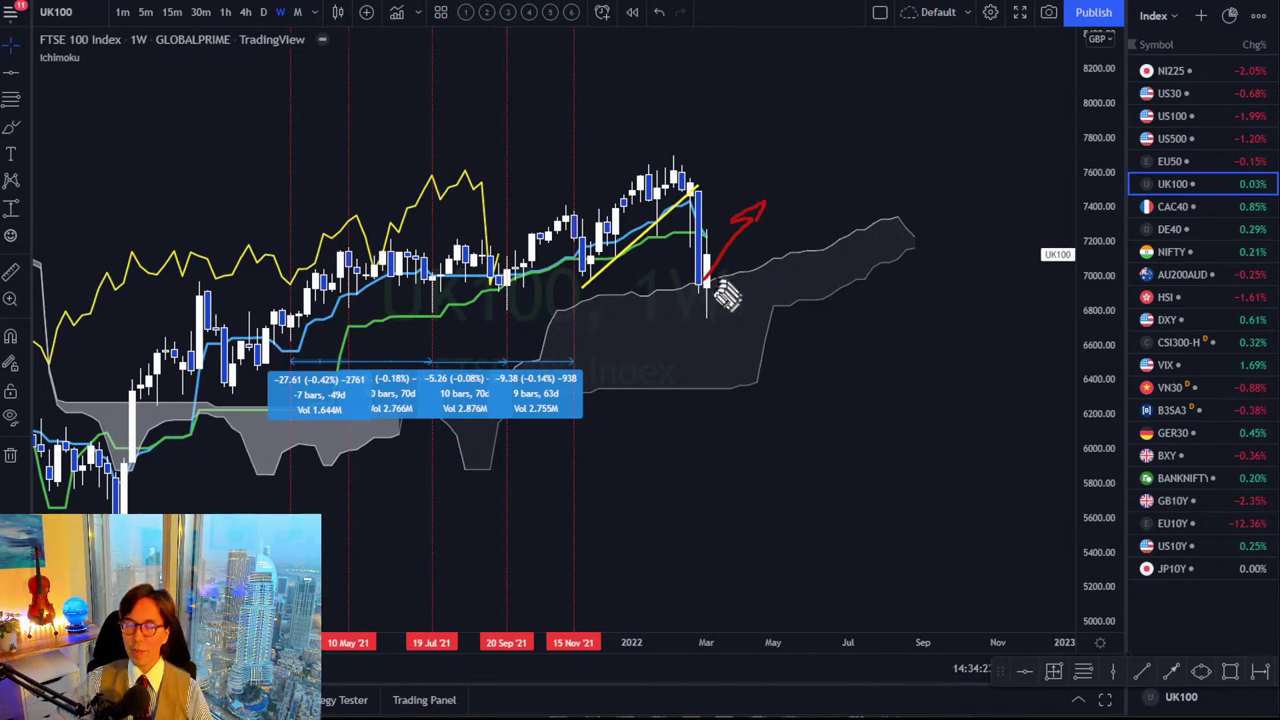
{"action": "mouse_move", "coordinate": [712, 262]}
{"action": "left_mouse_down"}
{"action": "mouse_move", "coordinate": [740, 310]}
{"action": "mouse_move", "coordinate": [742, 296]}
{"action": "left_mouse_up"}
{"action": "left_click", "coordinate": [760, 258]}
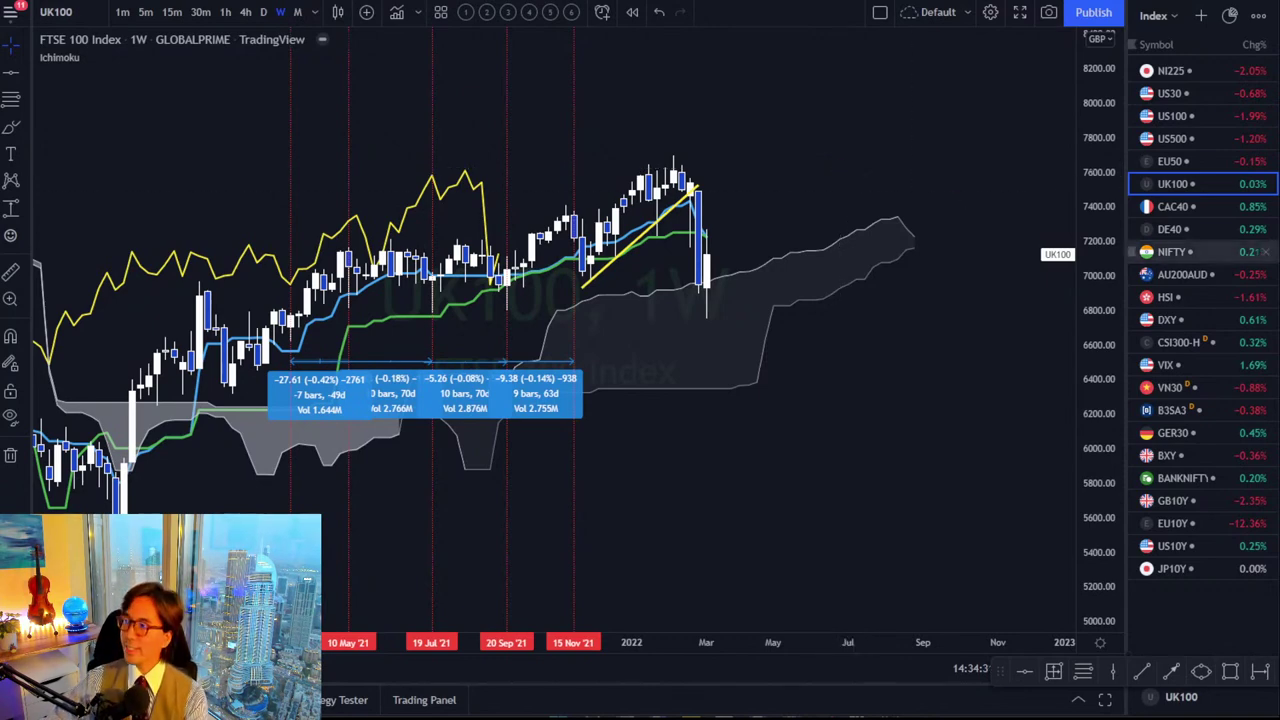
Rescale and pan the CAC 40 weekly chart to inspect its cyan support line, then switch to DE40.
{"action": "left_click", "coordinate": [1232, 206]}
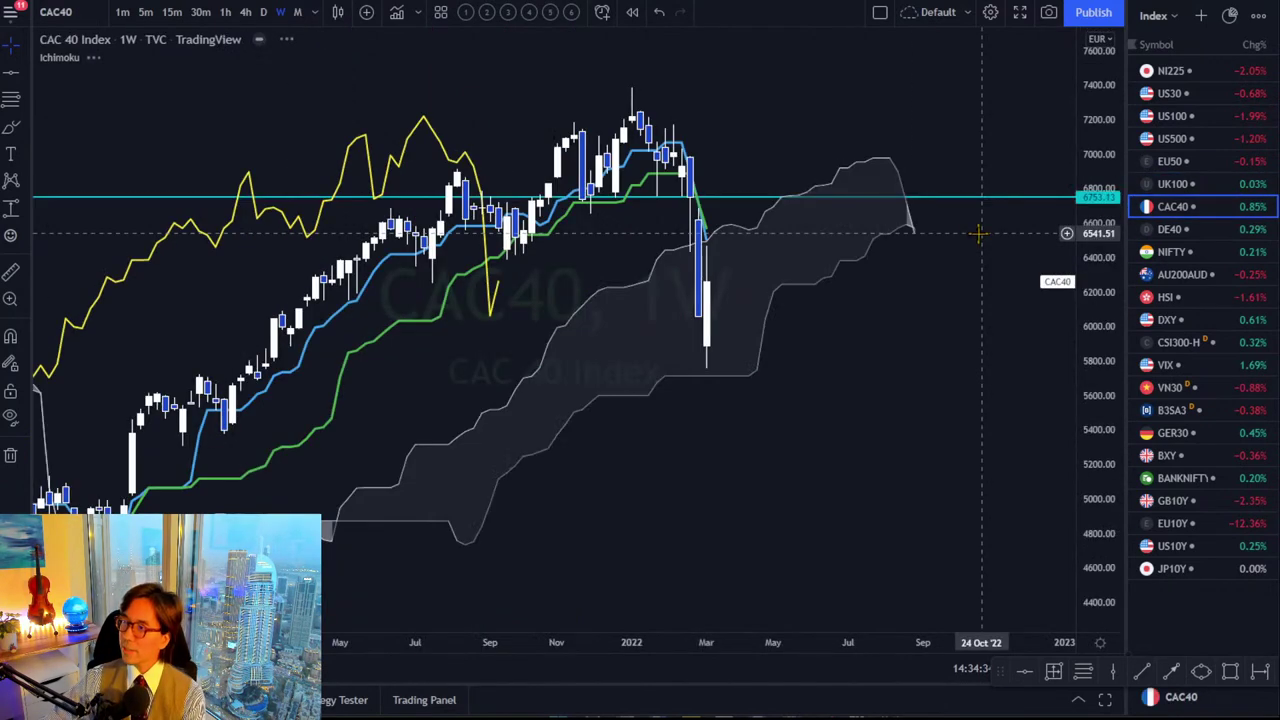
{"action": "left_click_drag", "start_coordinate": [1090, 190], "coordinate": [1082, 310]}
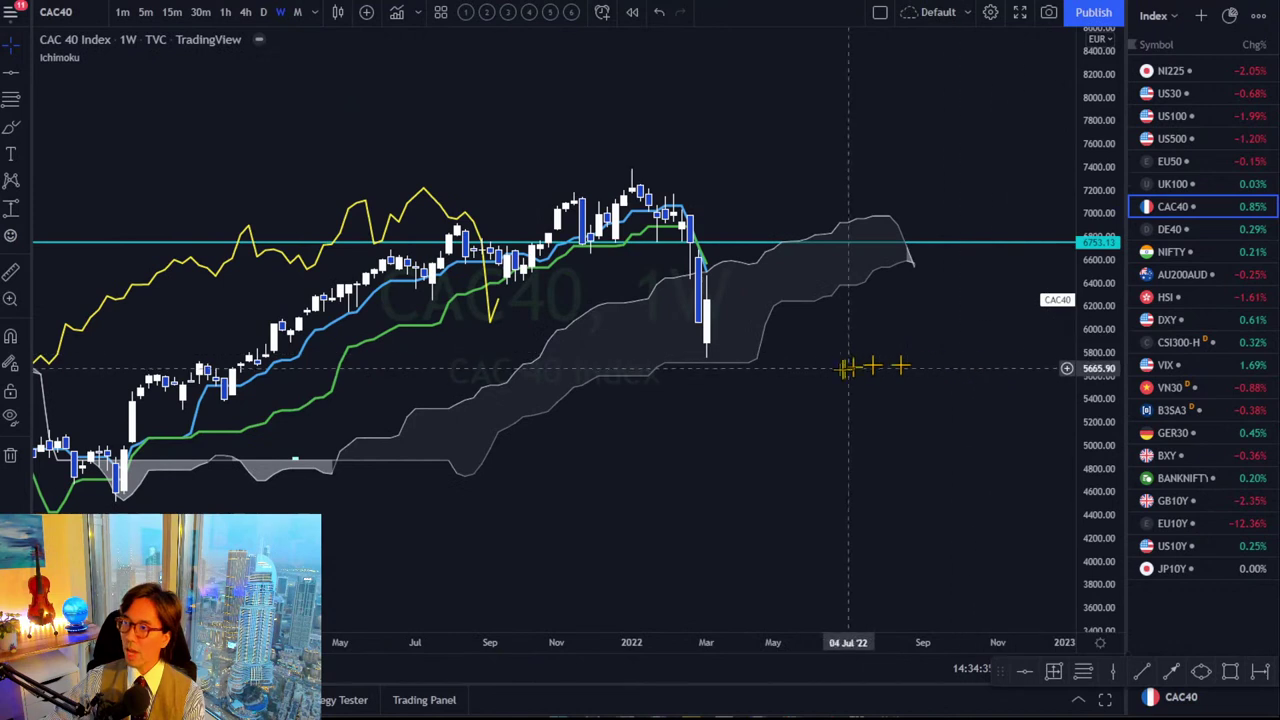
{"action": "left_click_drag", "start_coordinate": [826, 349], "coordinate": [822, 339]}
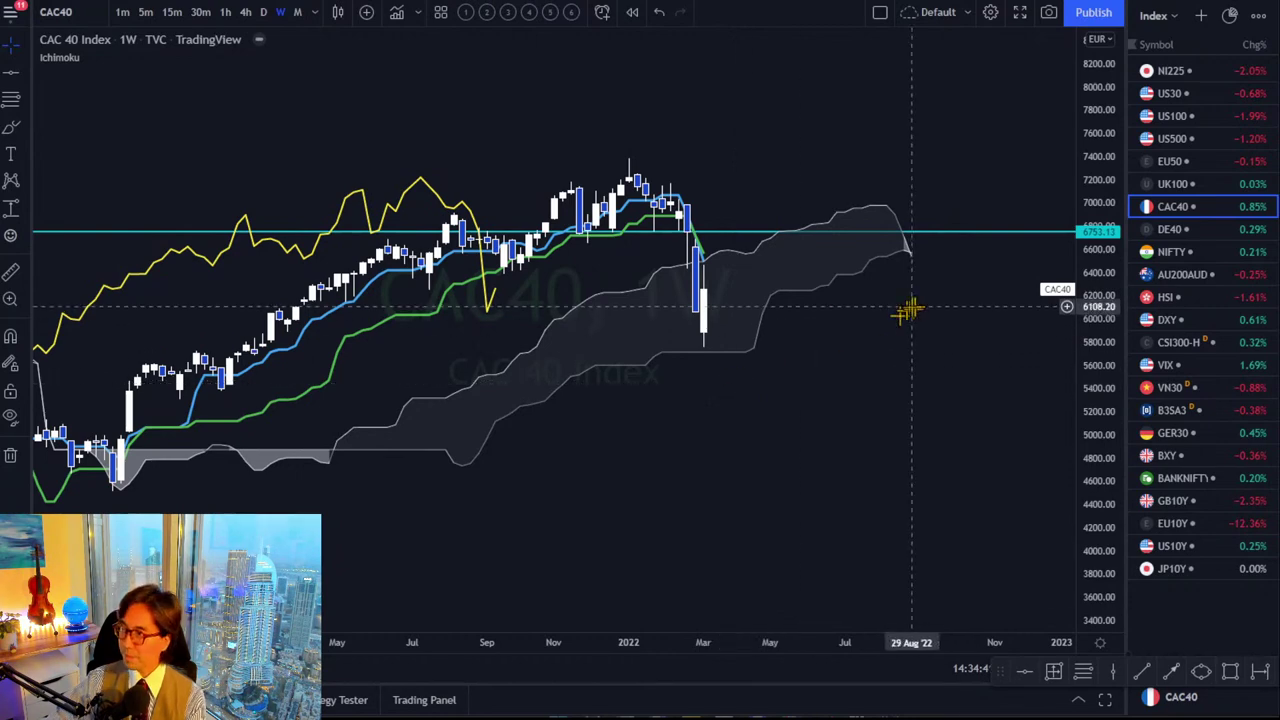
{"action": "left_click", "coordinate": [1163, 237]}
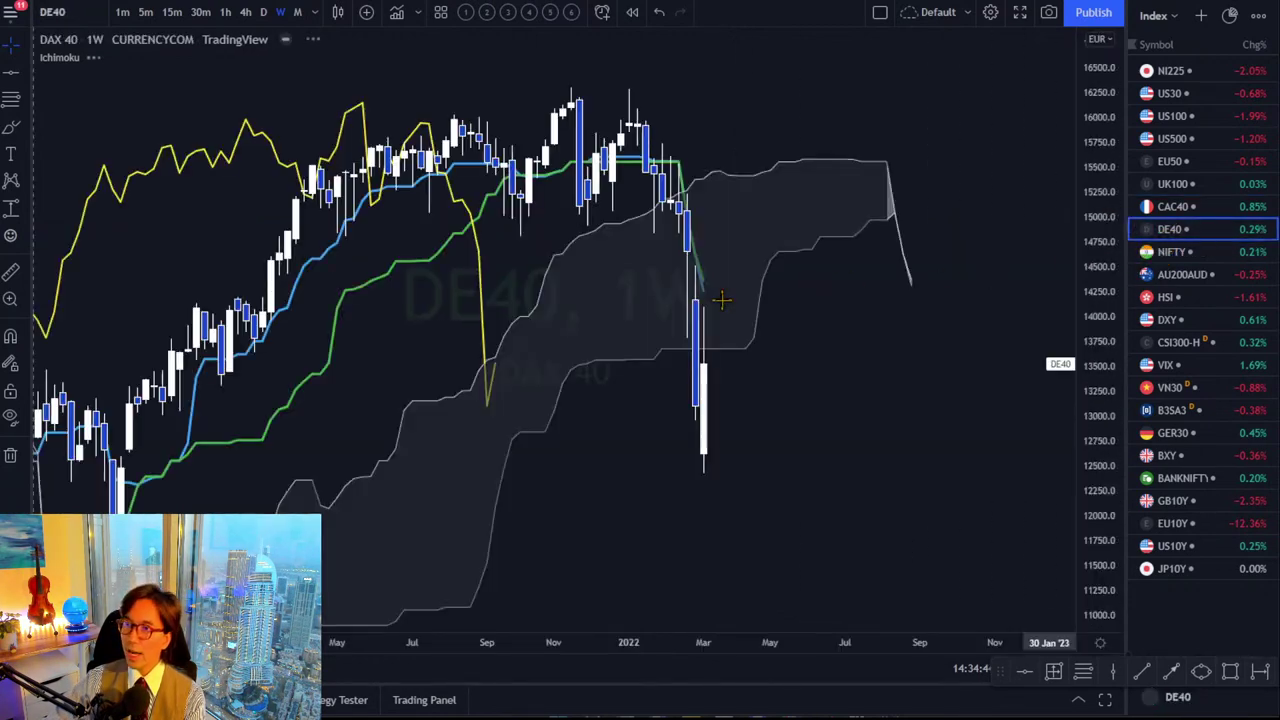
Circle the August cloud area and sketch a red rebound path rising from the March low.
{"action": "left_click_drag", "start_coordinate": [1070, 262], "coordinate": [855, 340]}
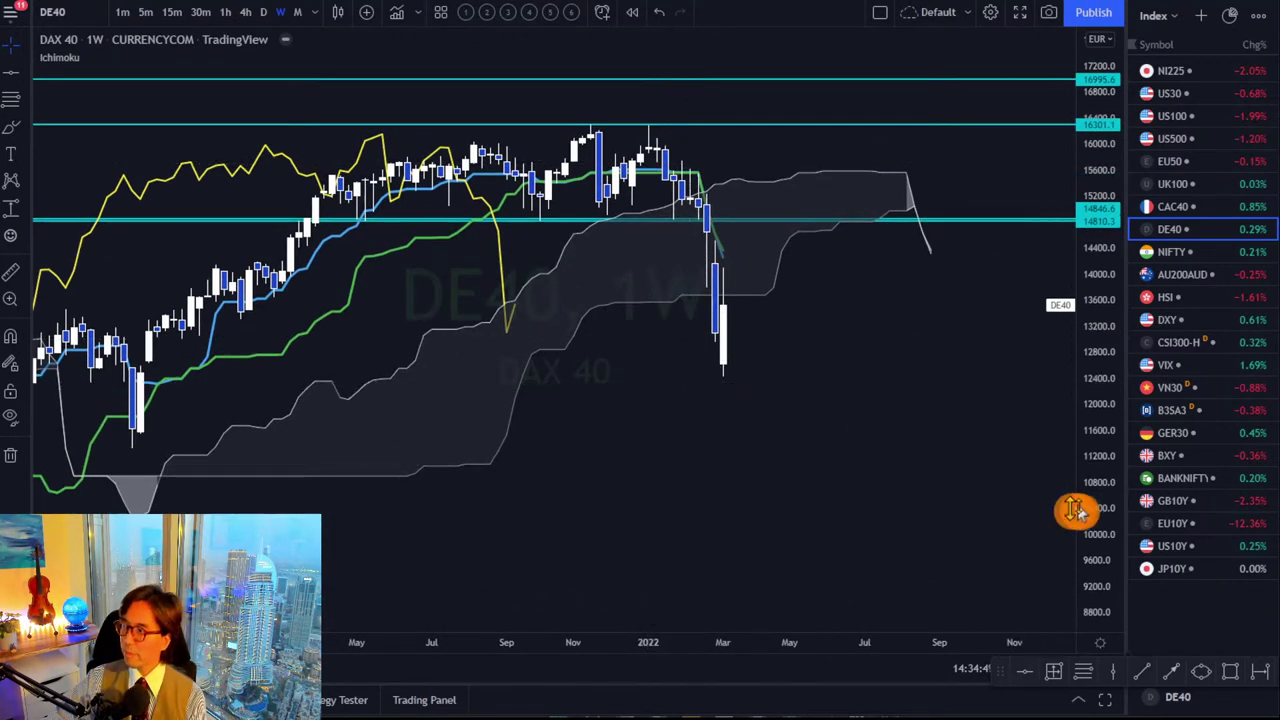
{"action": "left_click_drag", "start_coordinate": [1071, 508], "coordinate": [855, 484]}
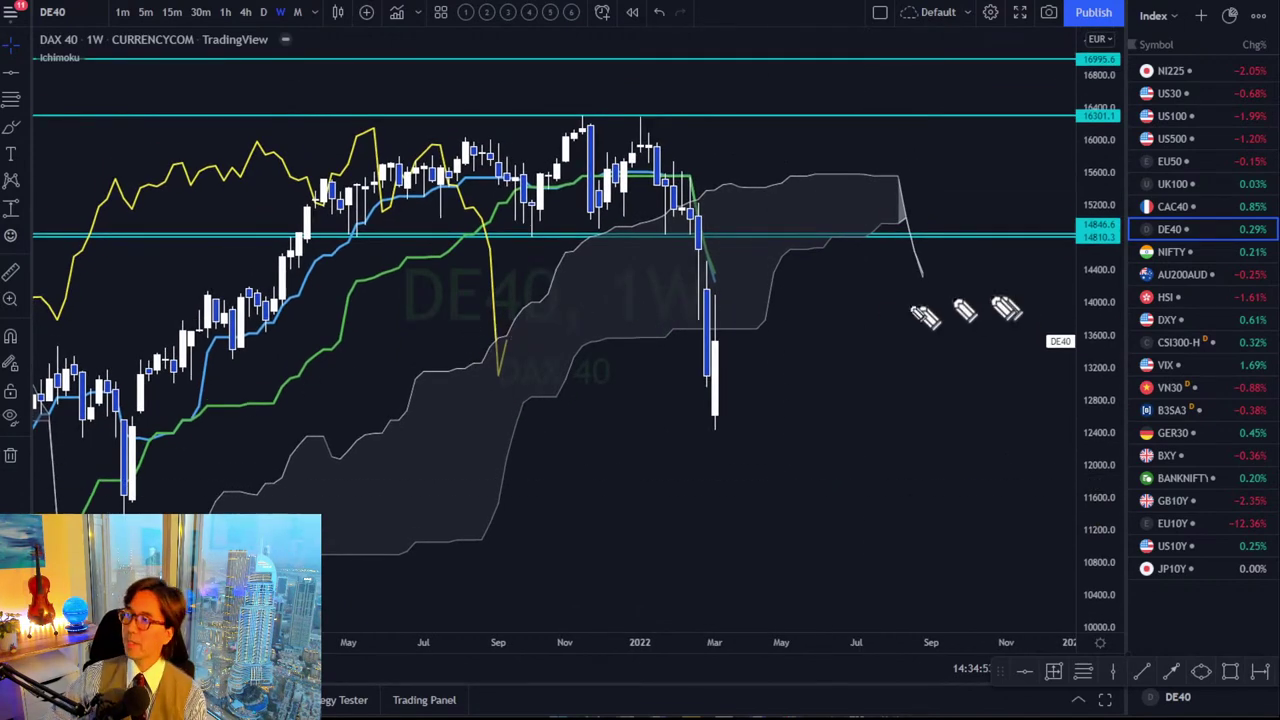
{"action": "mouse_move", "coordinate": [937, 293]}
{"action": "left_mouse_down"}
{"action": "mouse_move", "coordinate": [883, 210]}
{"action": "mouse_move", "coordinate": [962, 276]}
{"action": "mouse_move", "coordinate": [938, 302]}
{"action": "left_mouse_up"}
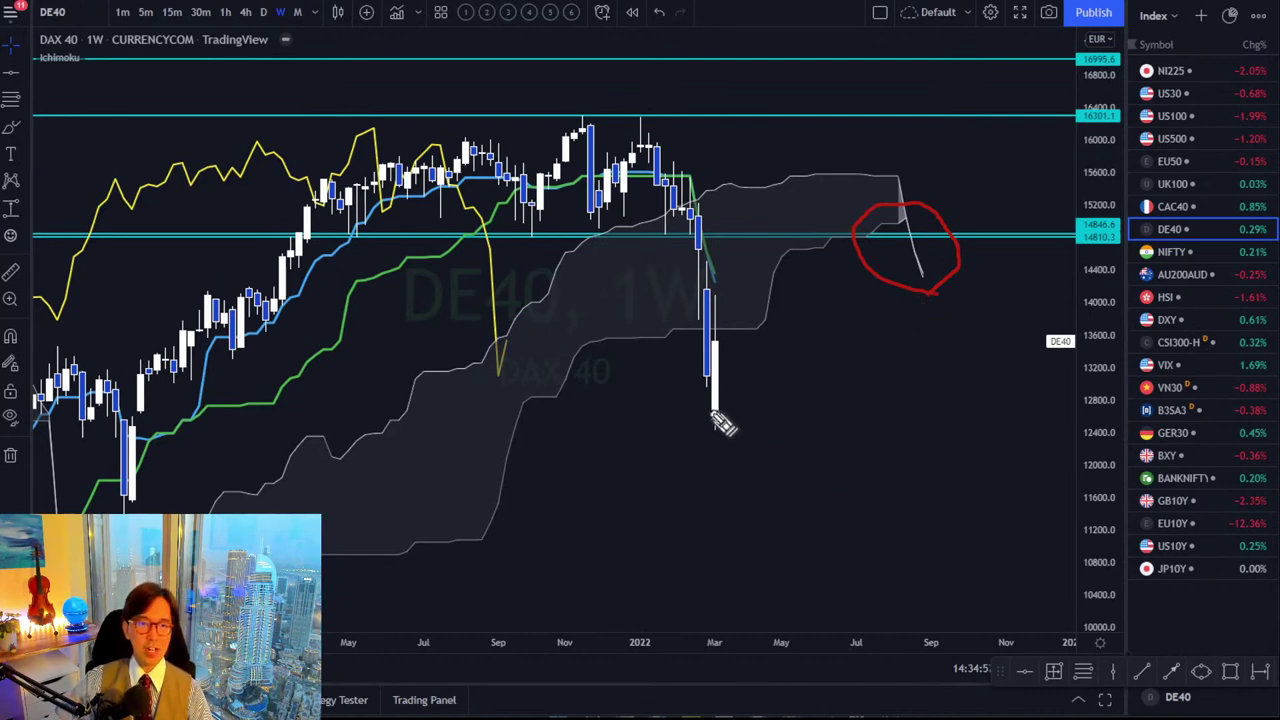
{"action": "mouse_move", "coordinate": [716, 422]}
{"action": "left_mouse_down"}
{"action": "mouse_move", "coordinate": [749, 345]}
{"action": "mouse_move", "coordinate": [763, 344]}
{"action": "left_mouse_up"}
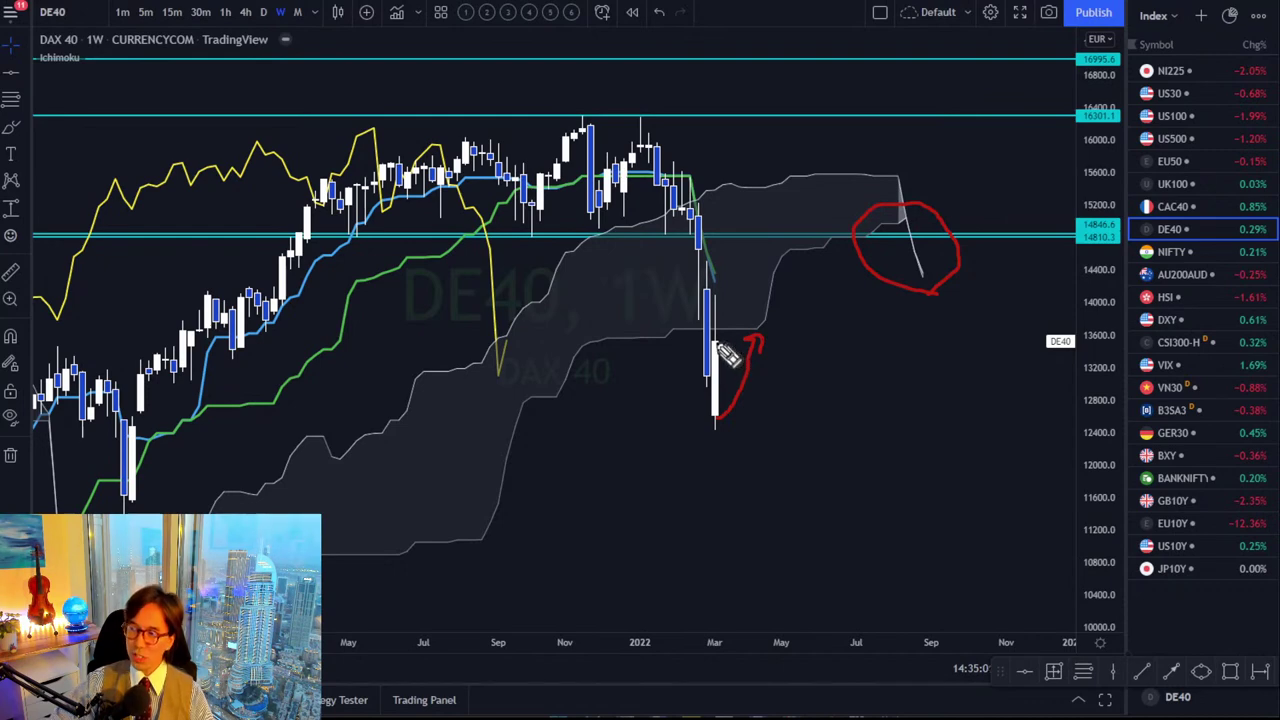
{"action": "mouse_move", "coordinate": [735, 352]}
{"action": "left_mouse_down"}
{"action": "mouse_move", "coordinate": [766, 303]}
{"action": "mouse_move", "coordinate": [753, 310]}
{"action": "left_mouse_up"}
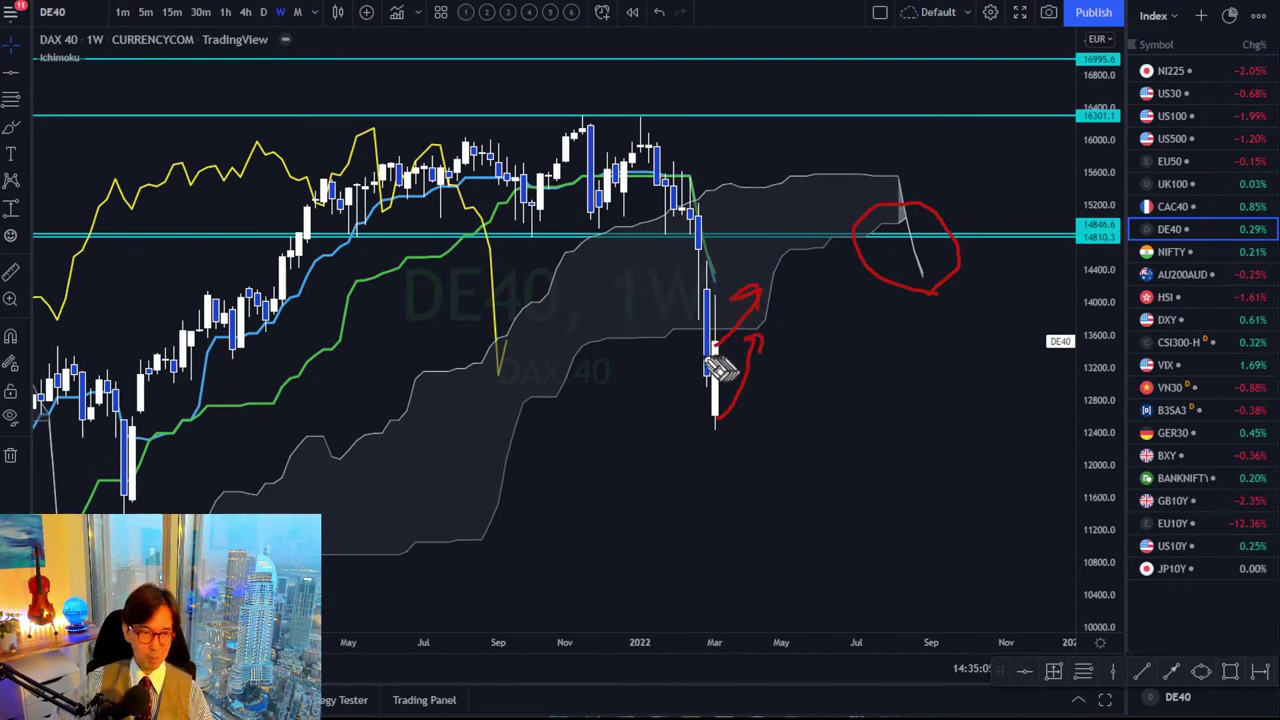
{"action": "left_click_drag", "start_coordinate": [755, 292], "coordinate": [724, 315]}
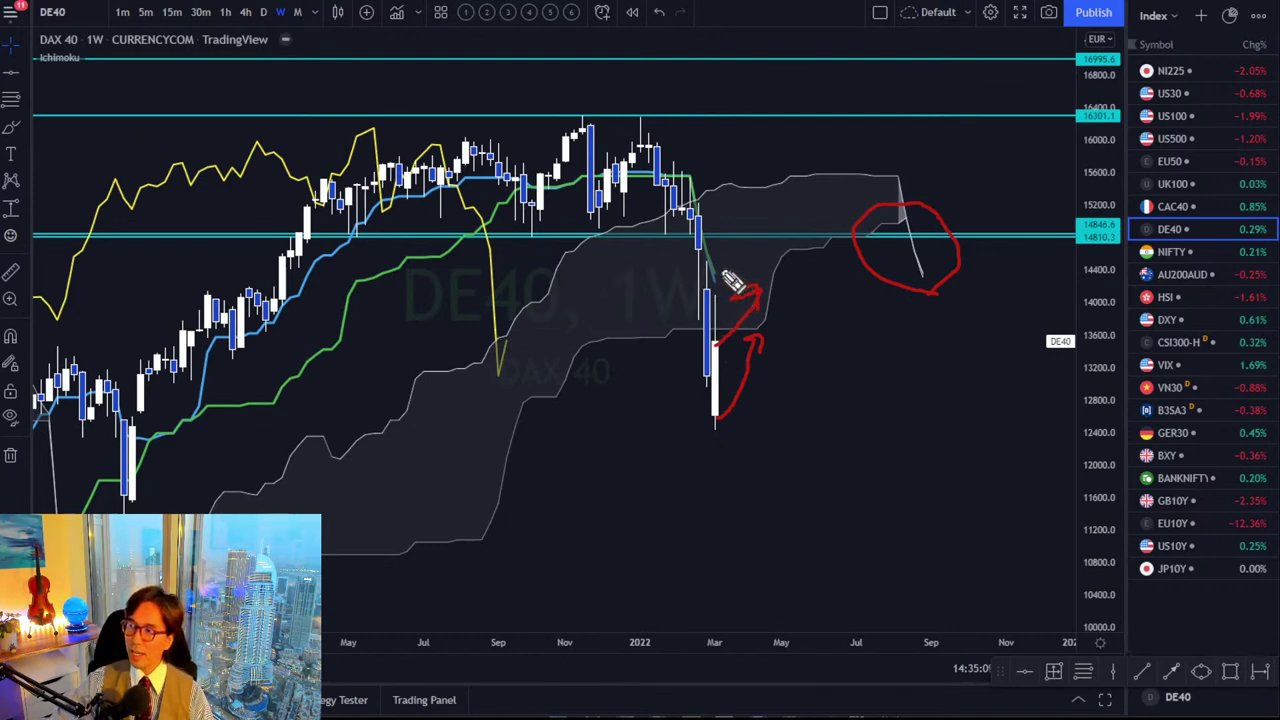
Sketch the path peaking and falling back, then erase all red freehand marks with E.
{"action": "mouse_move", "coordinate": [740, 293]}
{"action": "left_mouse_down"}
{"action": "mouse_move", "coordinate": [771, 286]}
{"action": "mouse_move", "coordinate": [812, 380]}
{"action": "mouse_move", "coordinate": [836, 368]}
{"action": "left_mouse_up"}
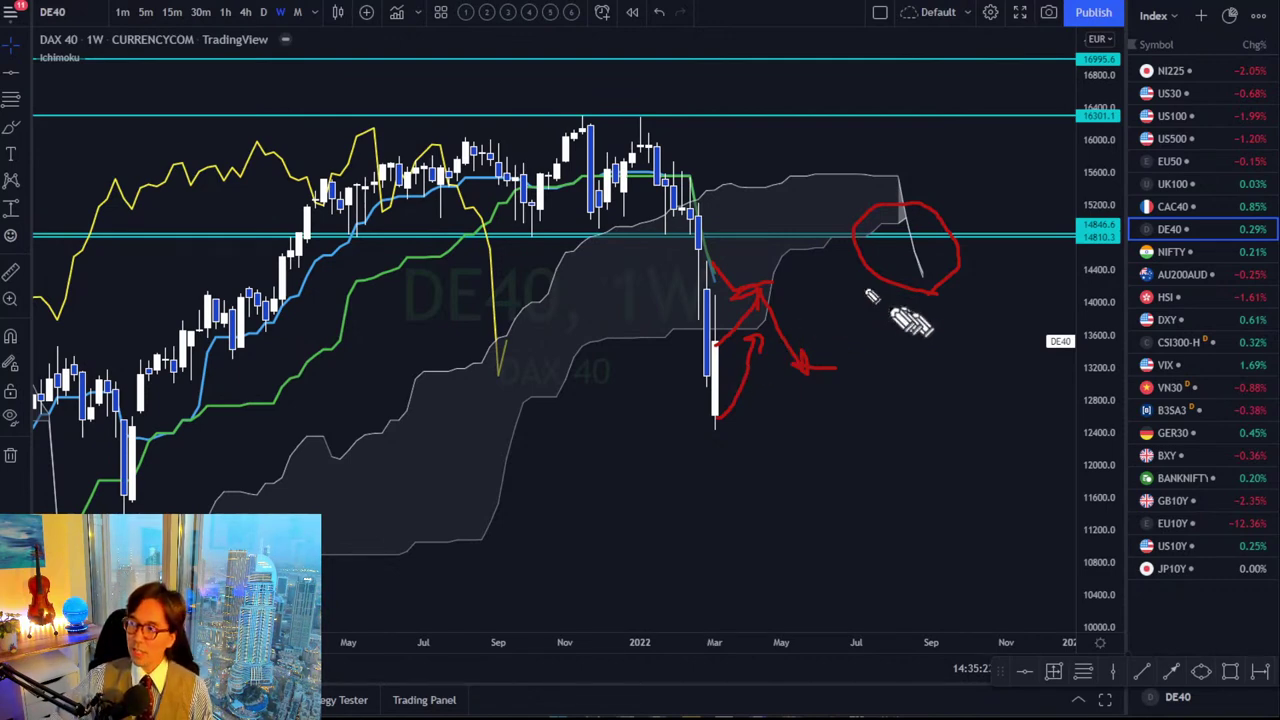
{"action": "key", "text": "e"}
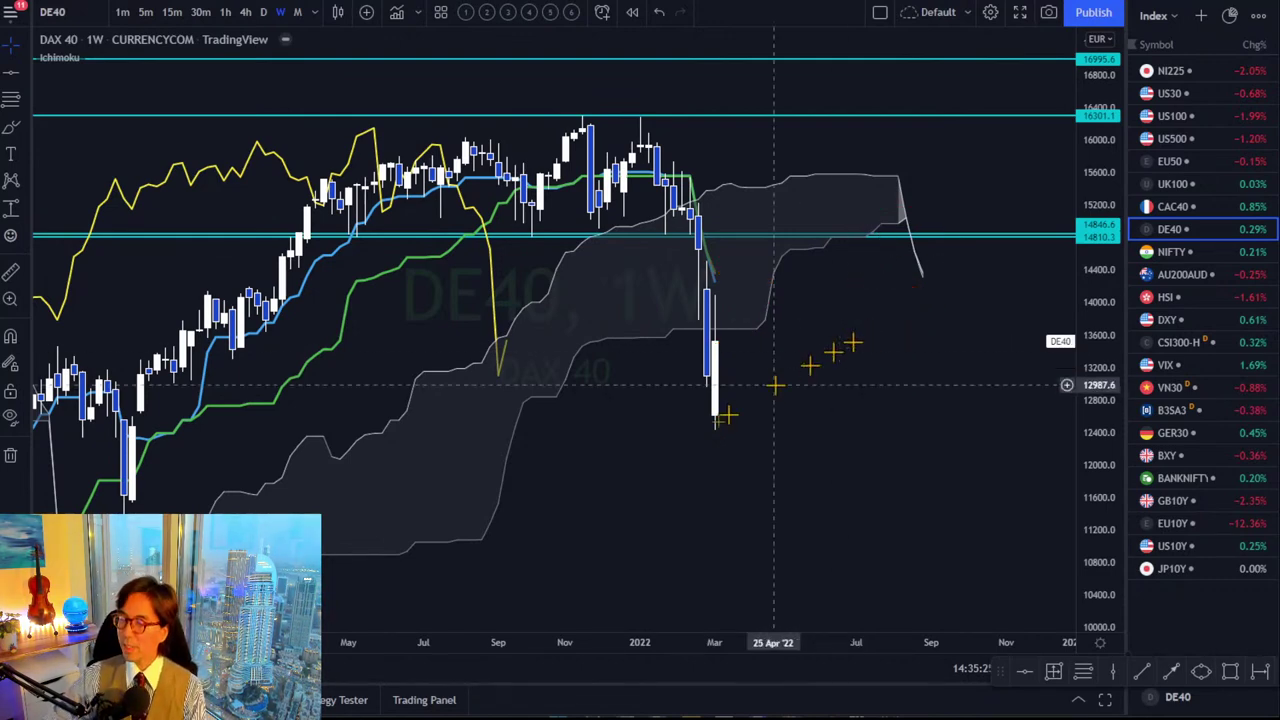
{"action": "left_click_drag", "start_coordinate": [483, 638], "coordinate": [571, 614]}
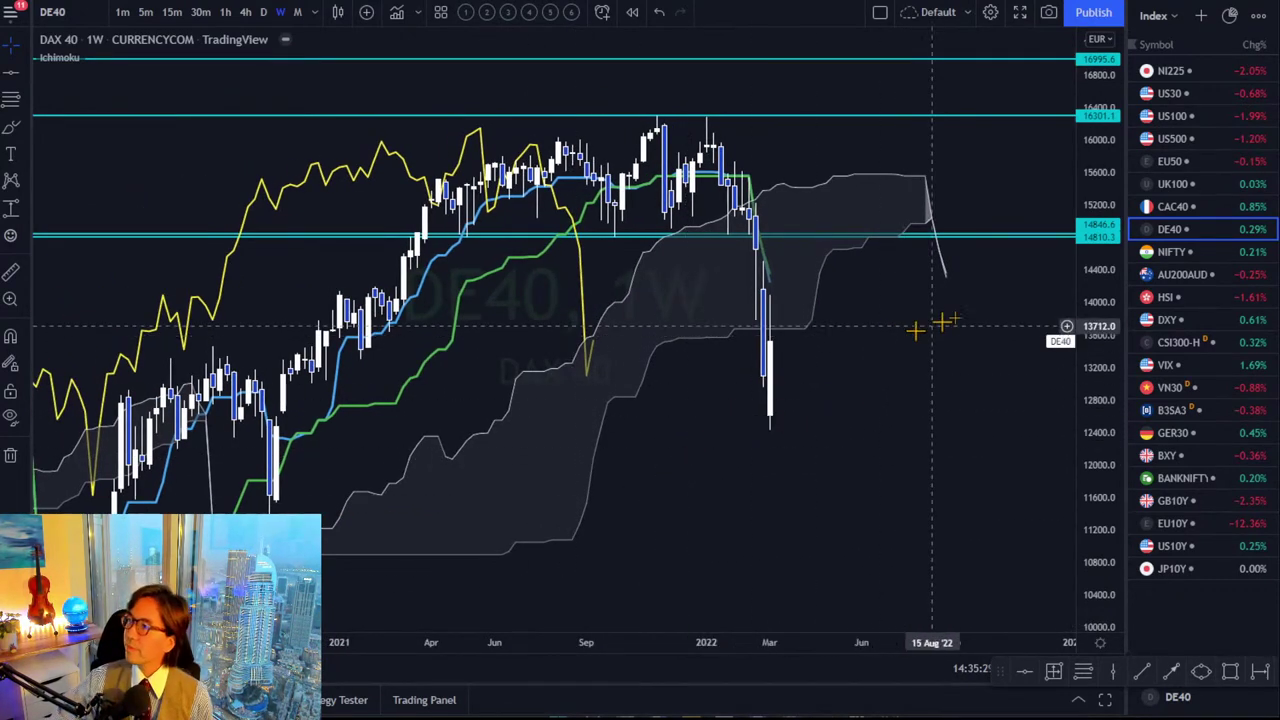
Switch to the NIFTY weekly chart and zoom into its recent candles.
{"action": "left_click", "coordinate": [1165, 266]}
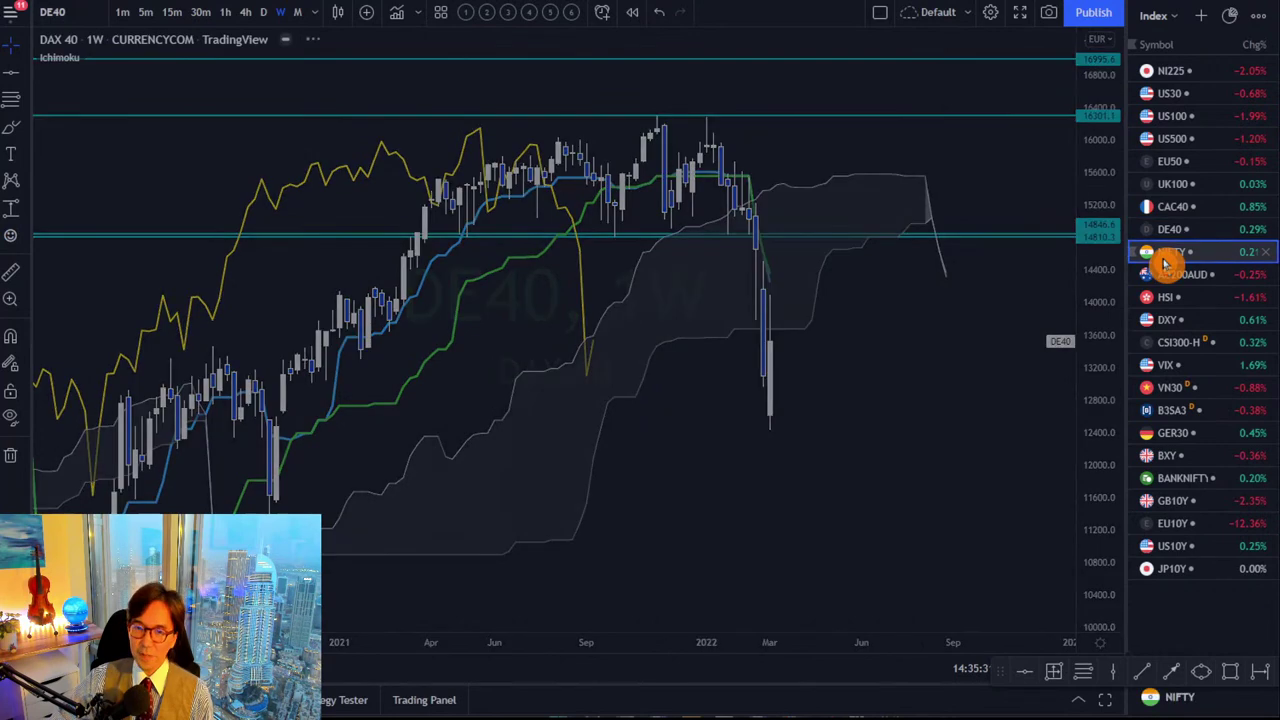
{"action": "left_click", "coordinate": [1070, 248]}
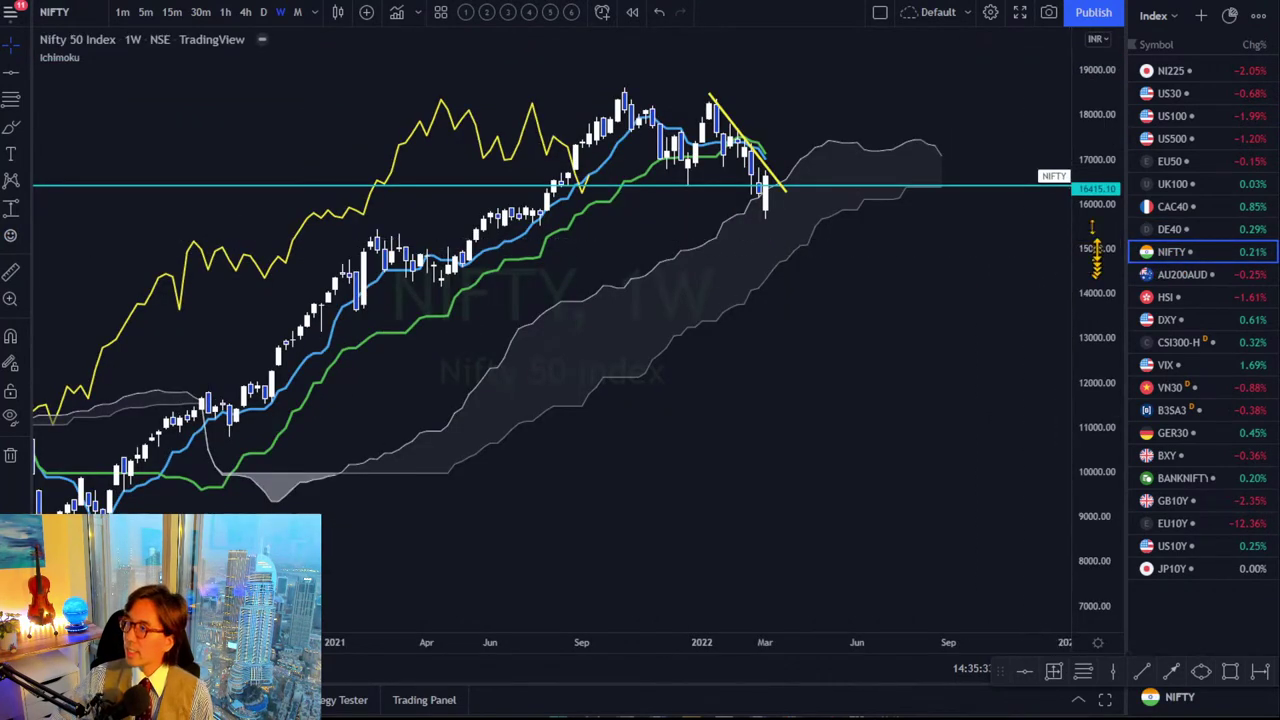
{"action": "left_click_drag", "start_coordinate": [891, 277], "coordinate": [750, 580]}
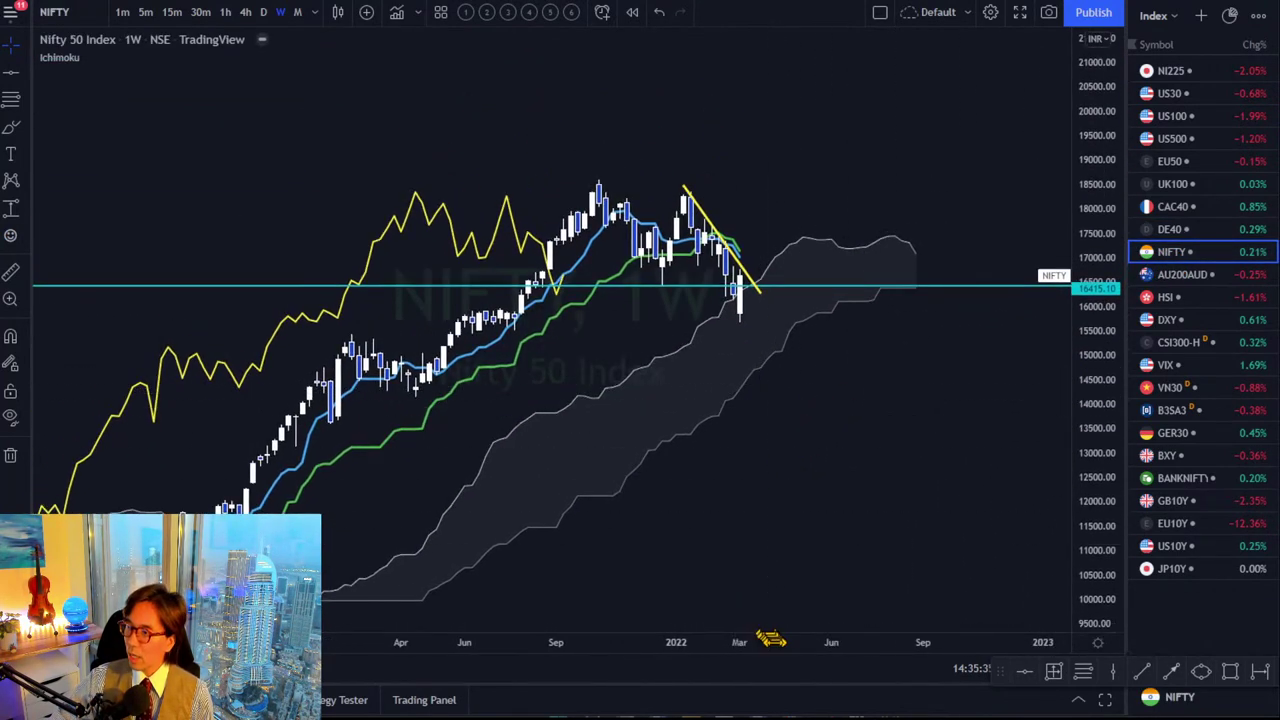
{"action": "scroll", "coordinate": [766, 623], "scroll_direction": "up", "scroll_amount": 3}
{"action": "left_click_drag", "start_coordinate": [669, 529], "coordinate": [791, 523]}
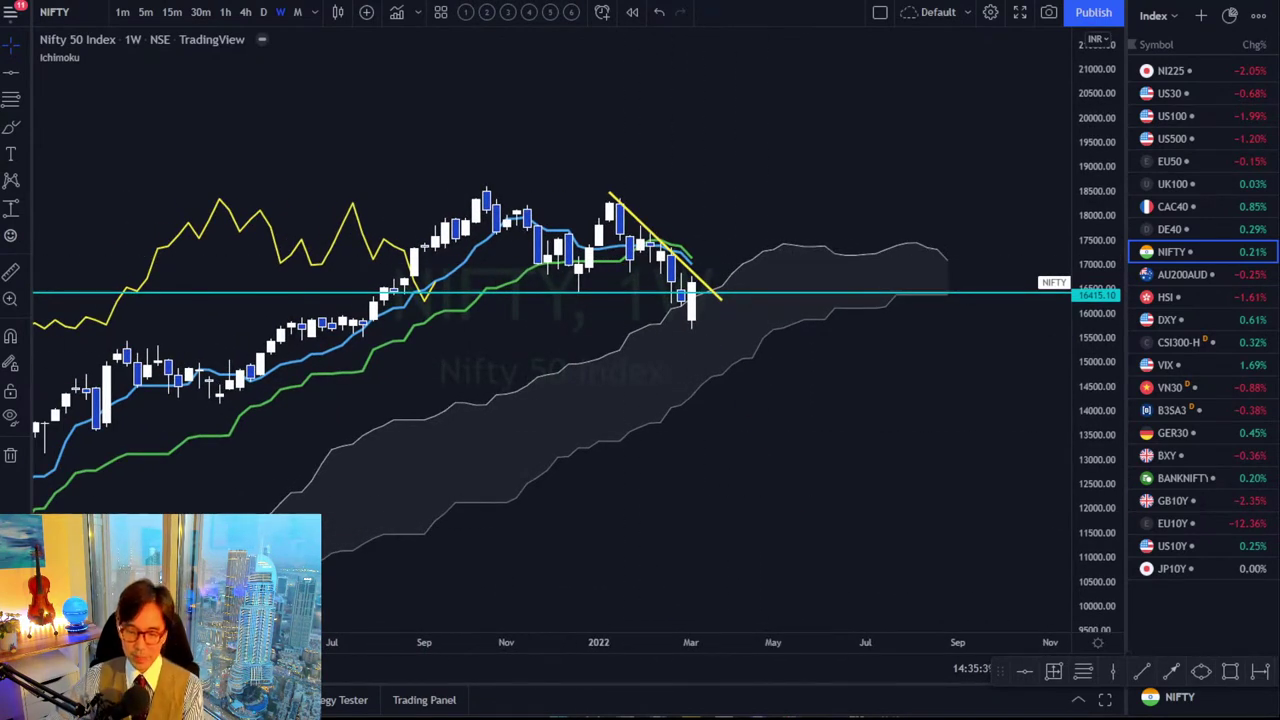
Sketch red marks for the past-high arc, a drop into the cloud, and support-line candles.
{"action": "mouse_move", "coordinate": [402, 198]}
{"action": "left_mouse_down"}
{"action": "mouse_move", "coordinate": [512, 146]}
{"action": "mouse_move", "coordinate": [607, 161]}
{"action": "mouse_move", "coordinate": [620, 190]}
{"action": "left_mouse_up"}
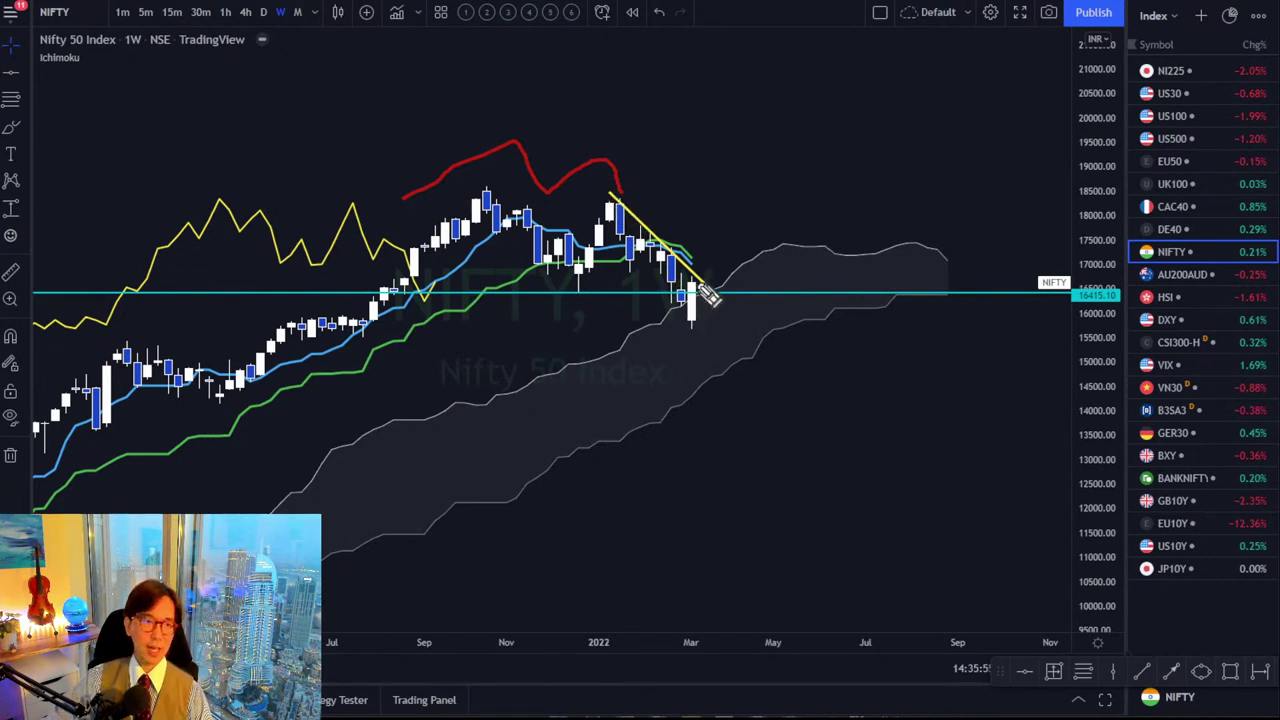
{"action": "left_click_drag", "start_coordinate": [701, 292], "coordinate": [738, 350]}
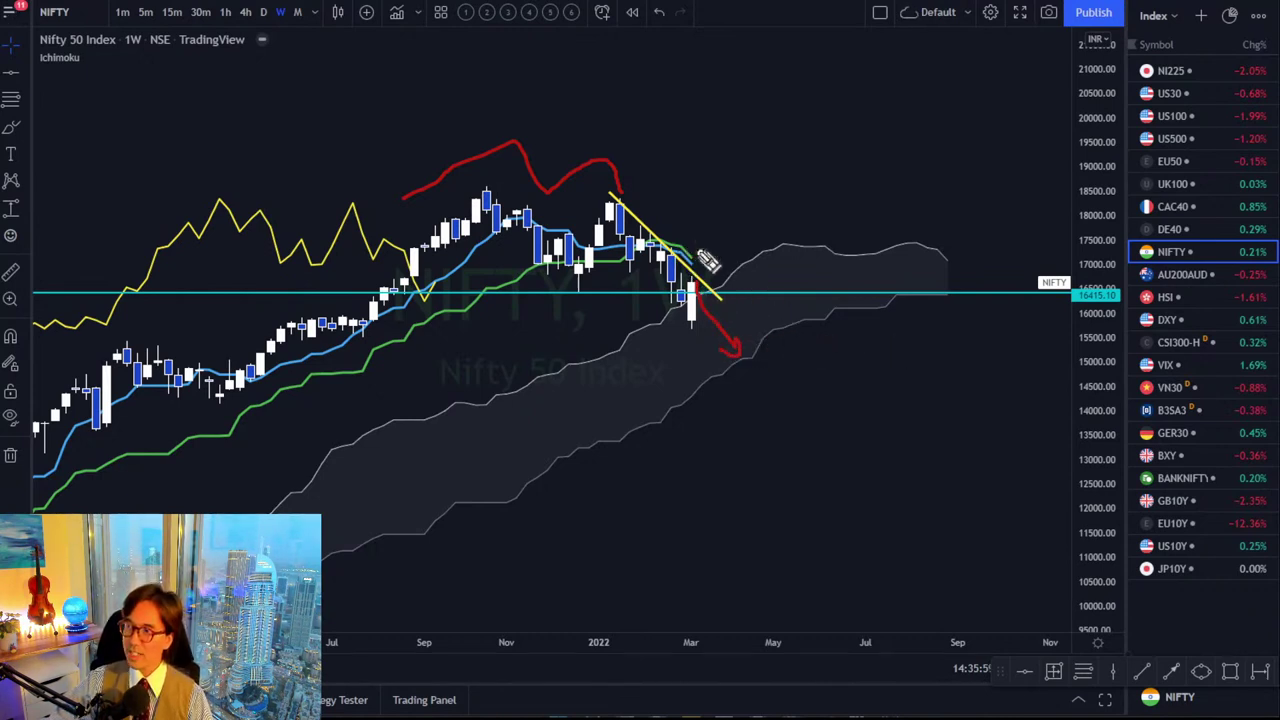
{"action": "mouse_move", "coordinate": [682, 215]}
{"action": "left_mouse_down"}
{"action": "mouse_move", "coordinate": [732, 242]}
{"action": "mouse_move", "coordinate": [708, 256]}
{"action": "left_mouse_up"}
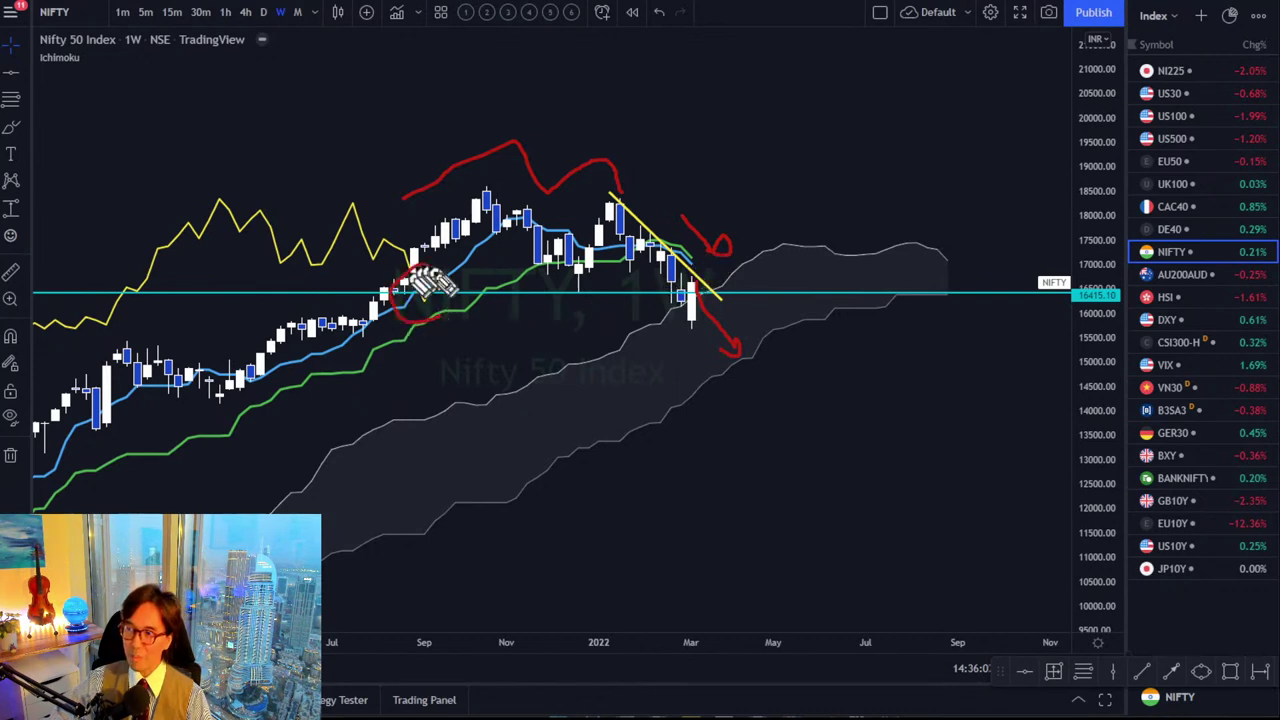
{"action": "left_click_drag", "start_coordinate": [429, 280], "coordinate": [442, 292]}
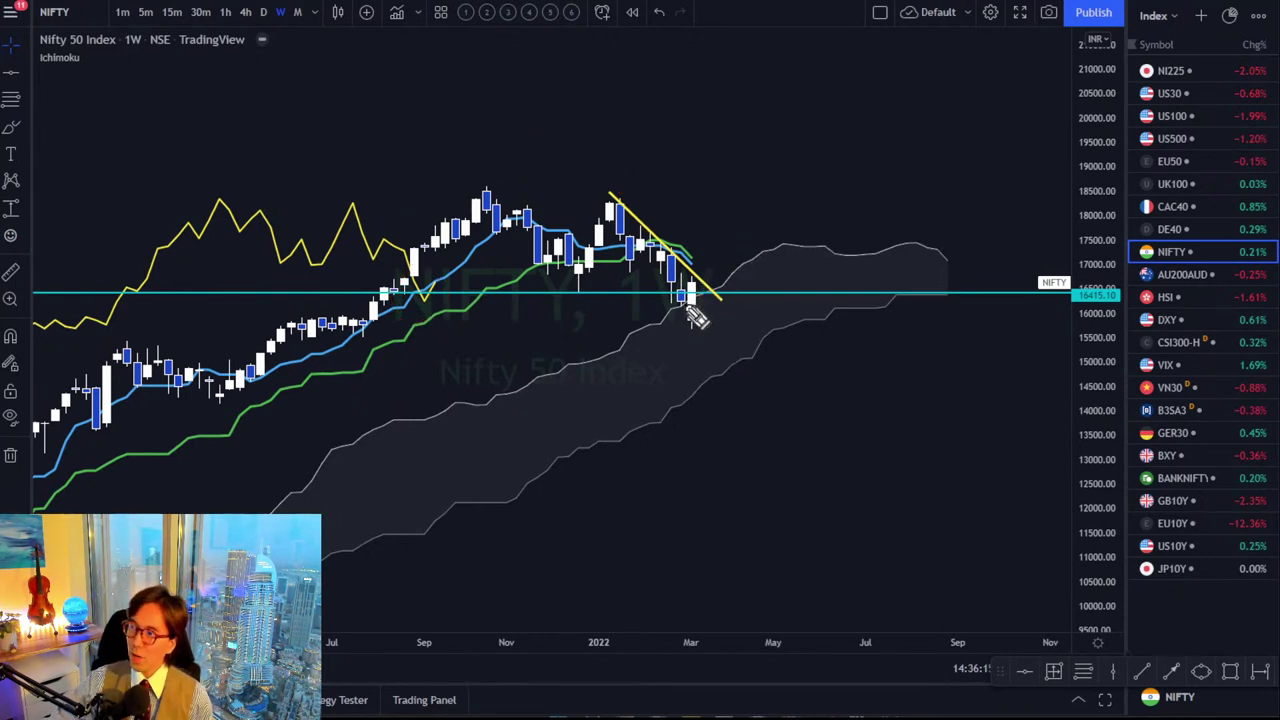
Mark the yellow trendline break and a rebound toward the cloud, then clear all red sketches.
{"action": "left_click_drag", "start_coordinate": [686, 300], "coordinate": [712, 266]}
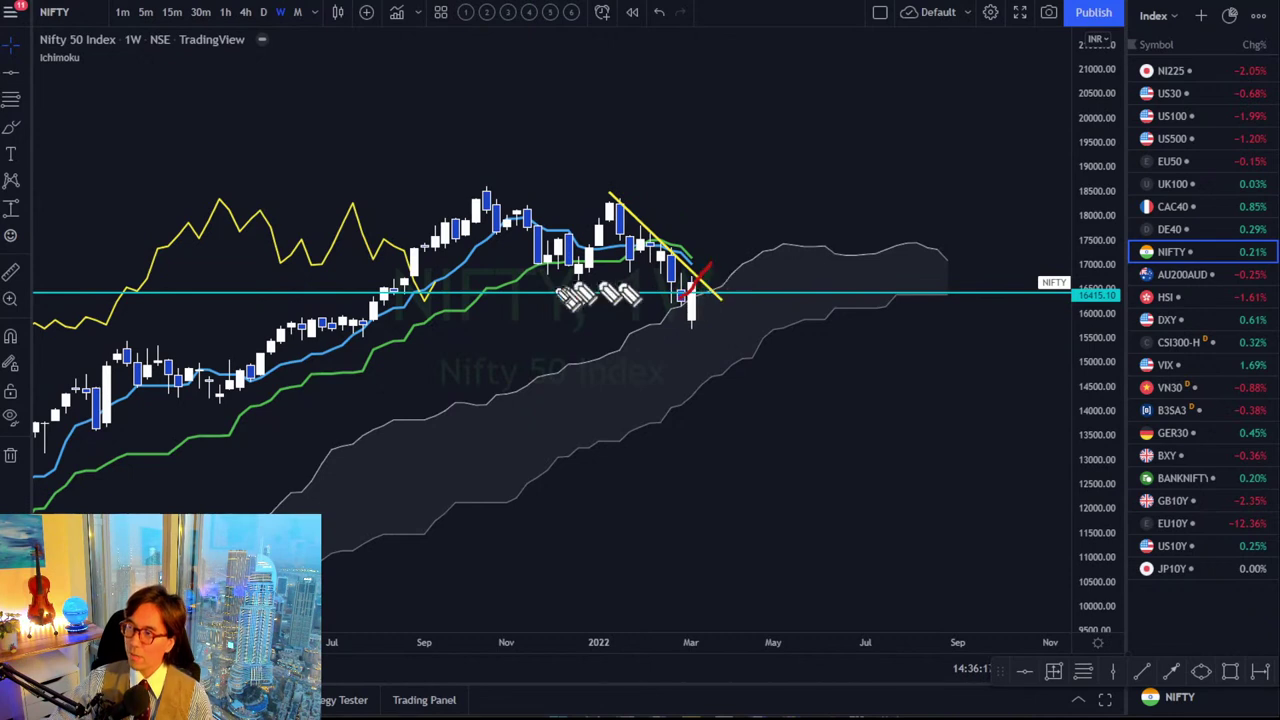
{"action": "left_click_drag", "start_coordinate": [588, 284], "coordinate": [580, 296]}
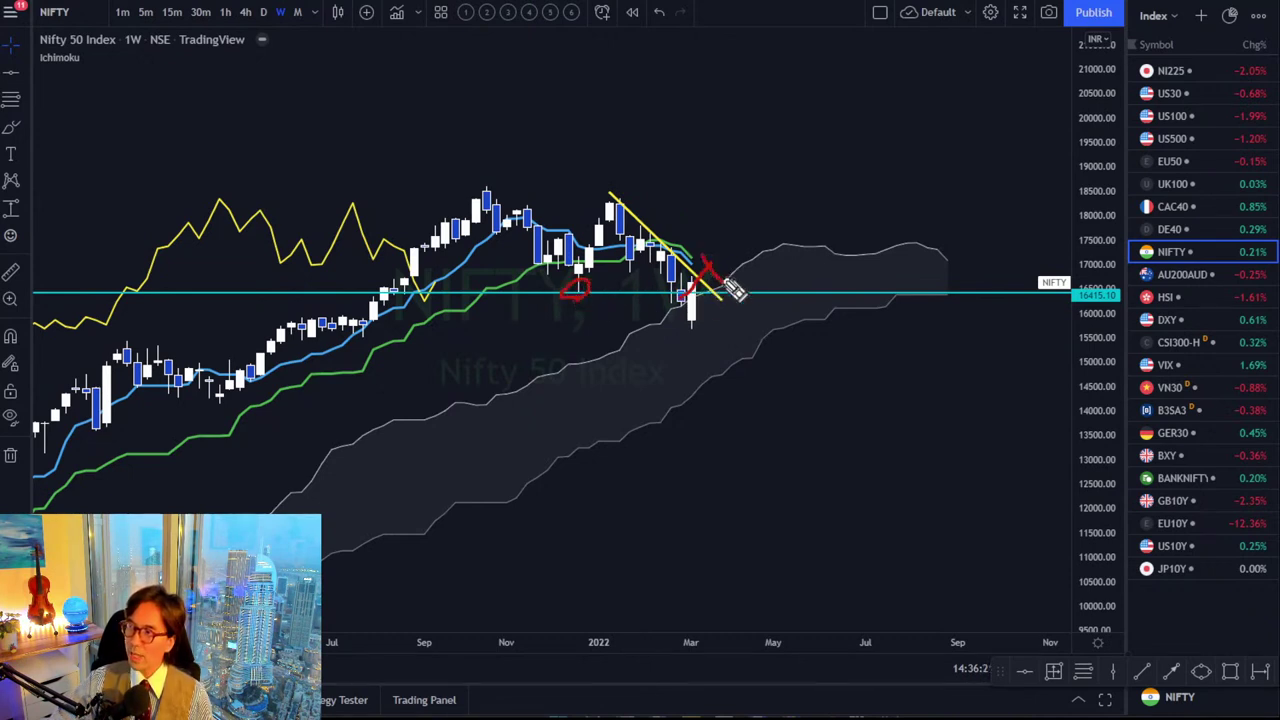
{"action": "left_click_drag", "start_coordinate": [716, 282], "coordinate": [750, 236]}
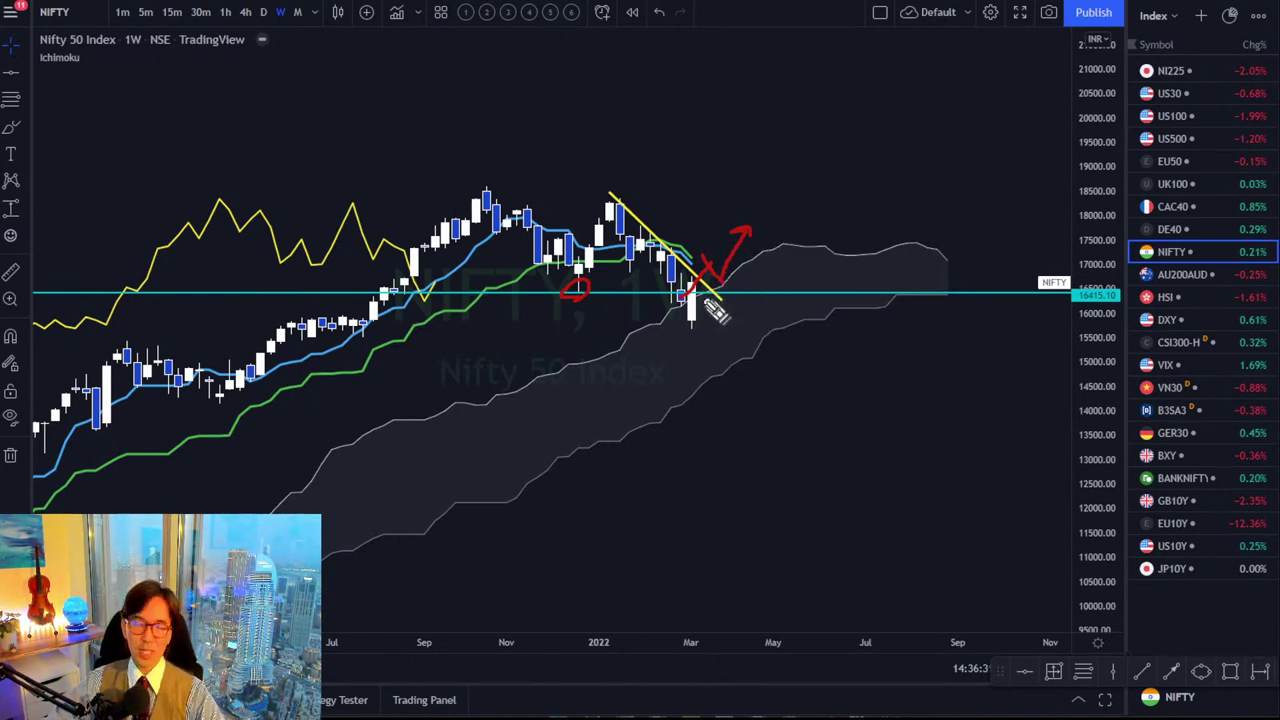
{"action": "left_click", "coordinate": [770, 175]}
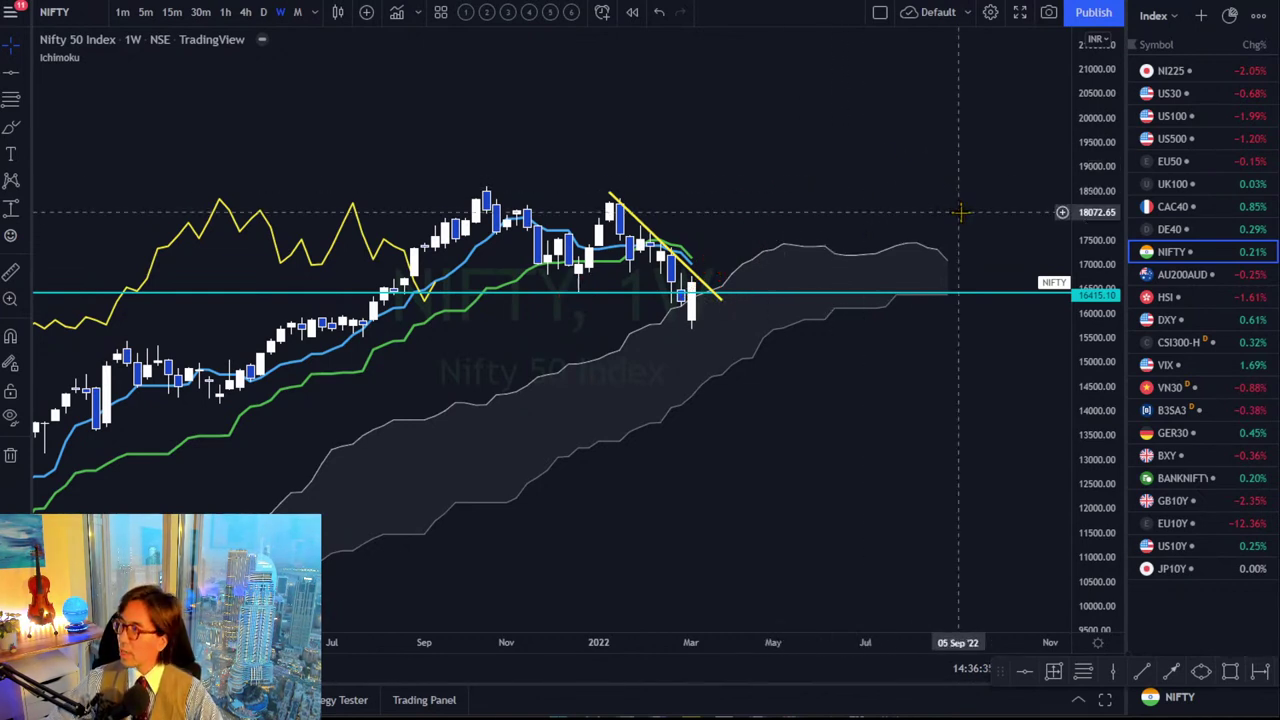
Open the AU200AUD weekly chart and pan to its recent candles.
{"action": "left_click", "coordinate": [1118, 270]}
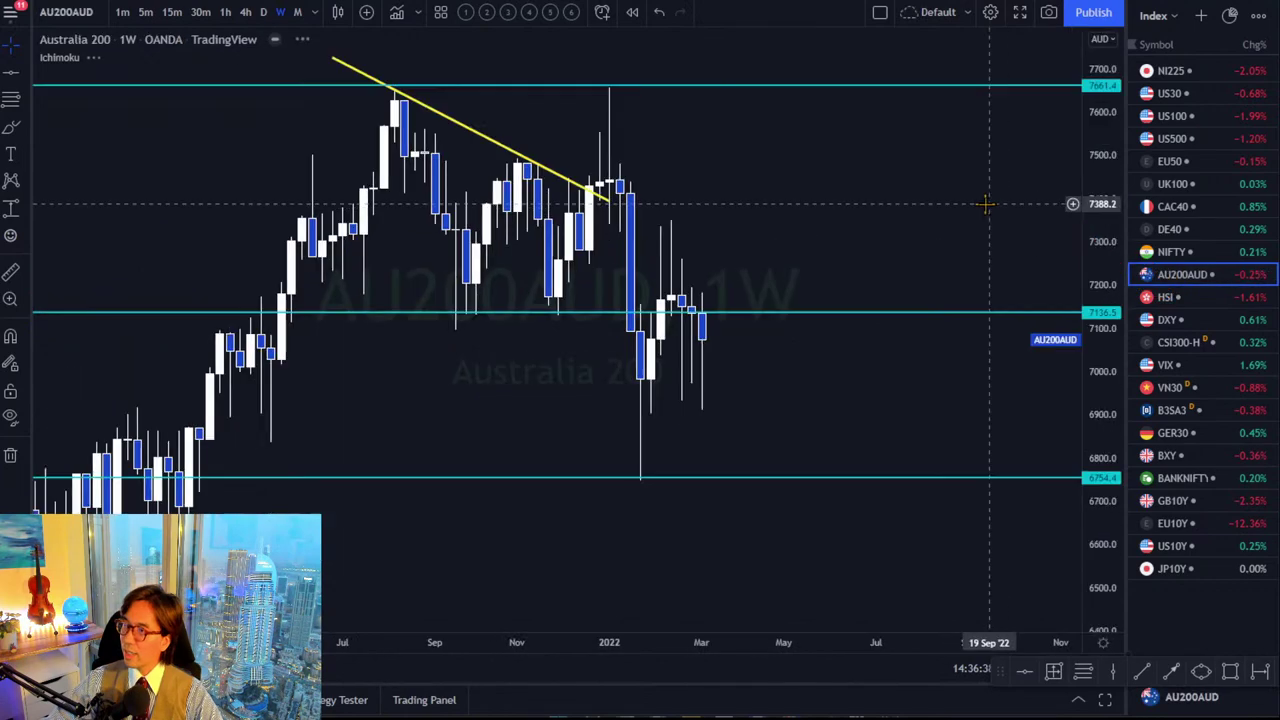
{"action": "left_click_drag", "start_coordinate": [905, 217], "coordinate": [994, 164]}
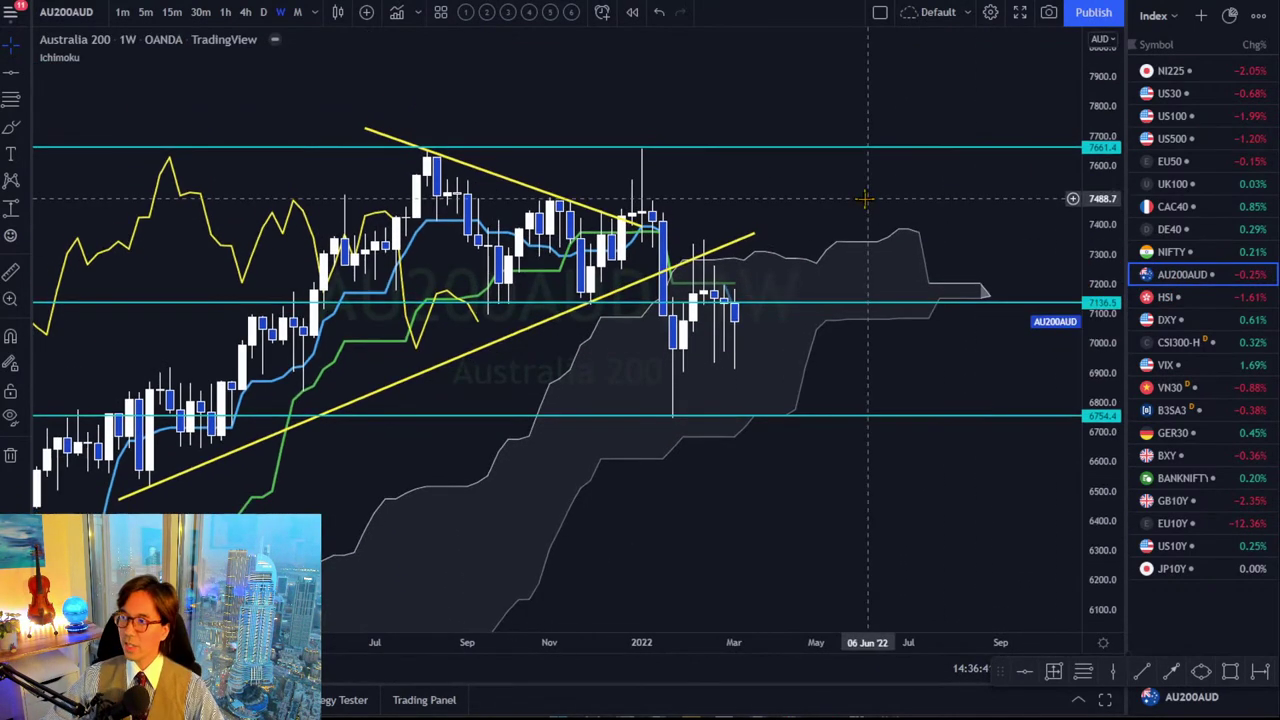
{"action": "left_click_drag", "start_coordinate": [862, 199], "coordinate": [835, 190]}
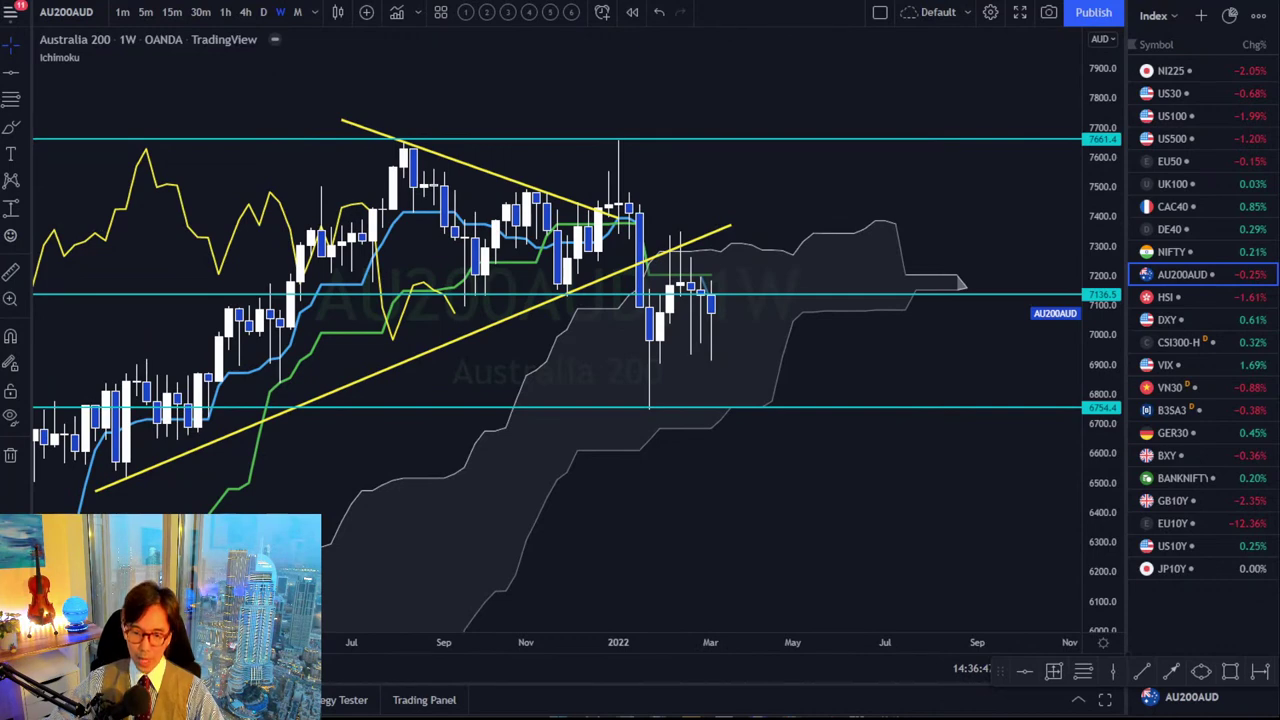
Sketch a red fall to the lower support line, delete it, and pick Hang Seng Index.
{"action": "mouse_move", "coordinate": [618, 210]}
{"action": "left_mouse_down"}
{"action": "mouse_move", "coordinate": [640, 352]}
{"action": "mouse_move", "coordinate": [660, 340]}
{"action": "mouse_move", "coordinate": [688, 265]}
{"action": "mouse_move", "coordinate": [730, 344]}
{"action": "mouse_move", "coordinate": [725, 372]}
{"action": "mouse_move", "coordinate": [760, 420]}
{"action": "mouse_move", "coordinate": [768, 398]}
{"action": "left_mouse_up"}
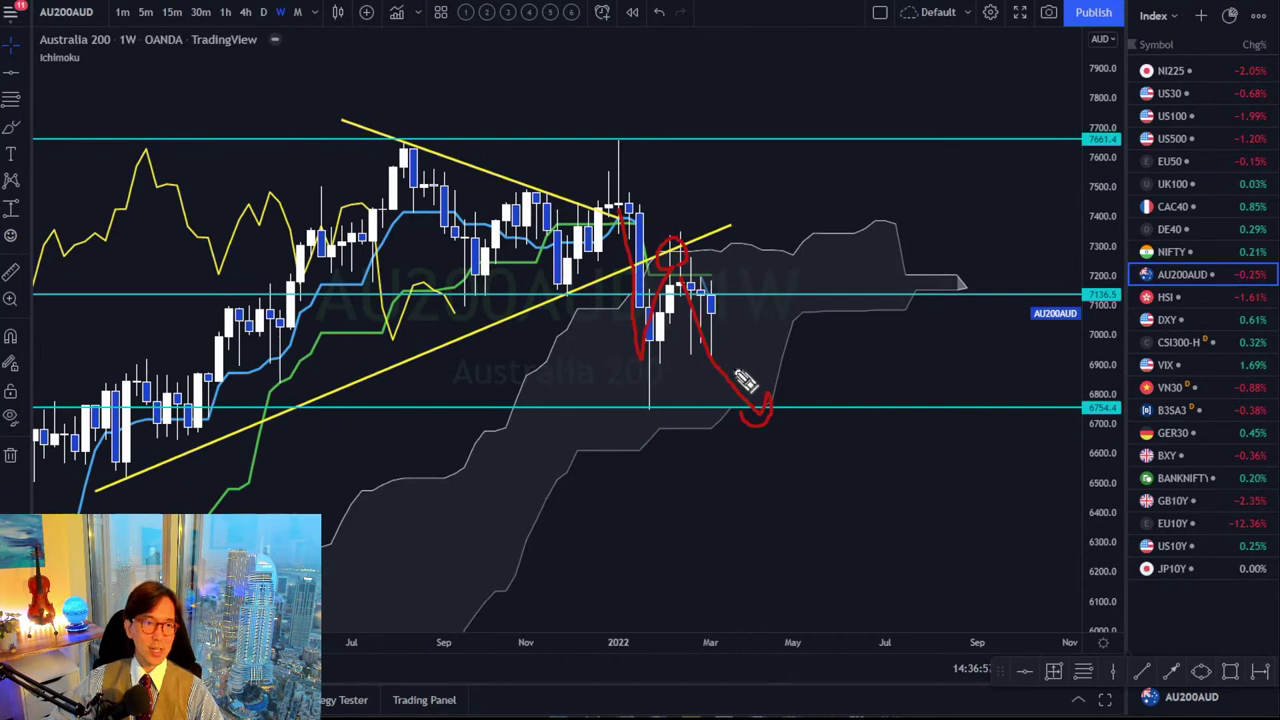
{"action": "key", "text": "Delete"}
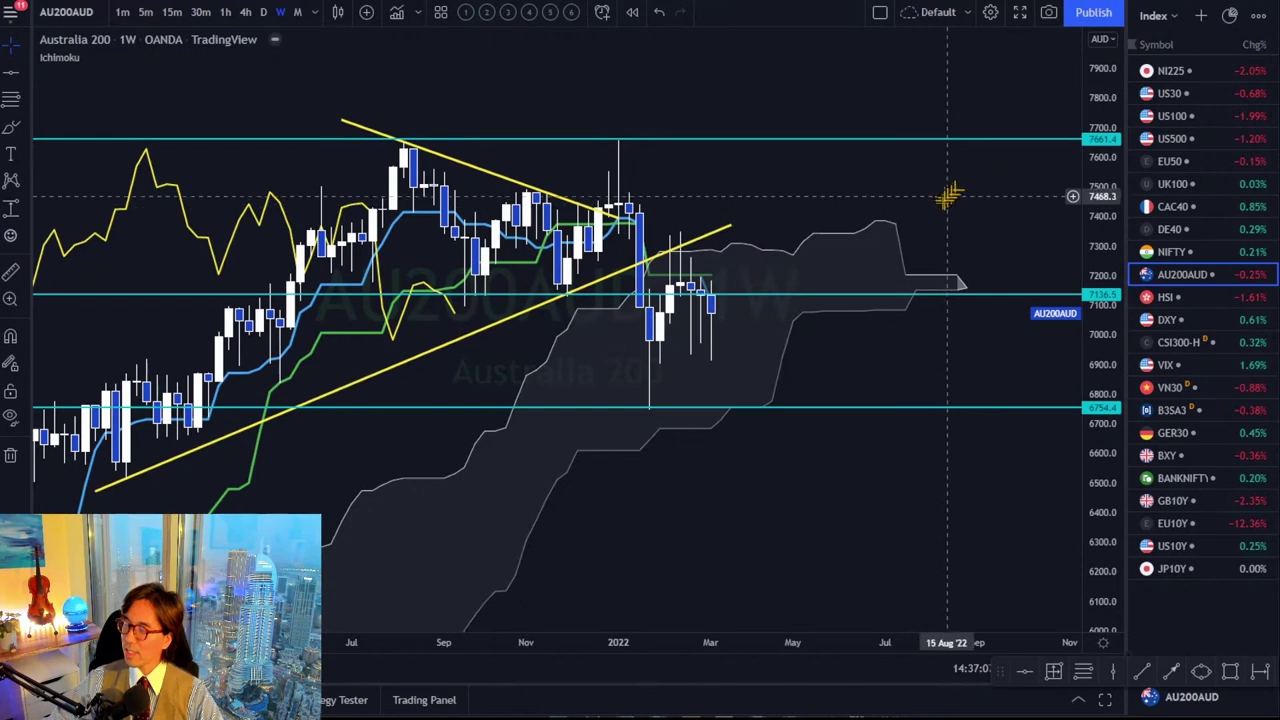
{"action": "left_click", "coordinate": [1183, 316]}
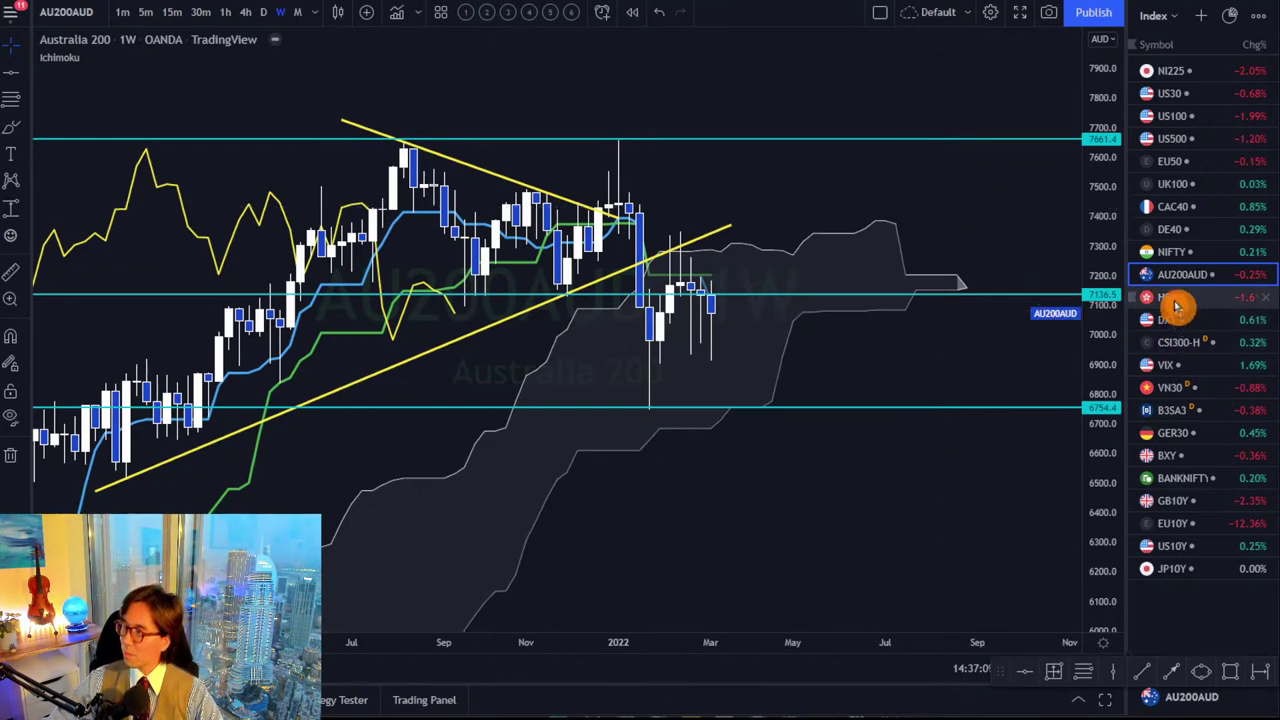
Open the Hang Seng Index weekly chart and zoom out to show history from 2018.
{"action": "left_click", "coordinate": [1175, 306]}
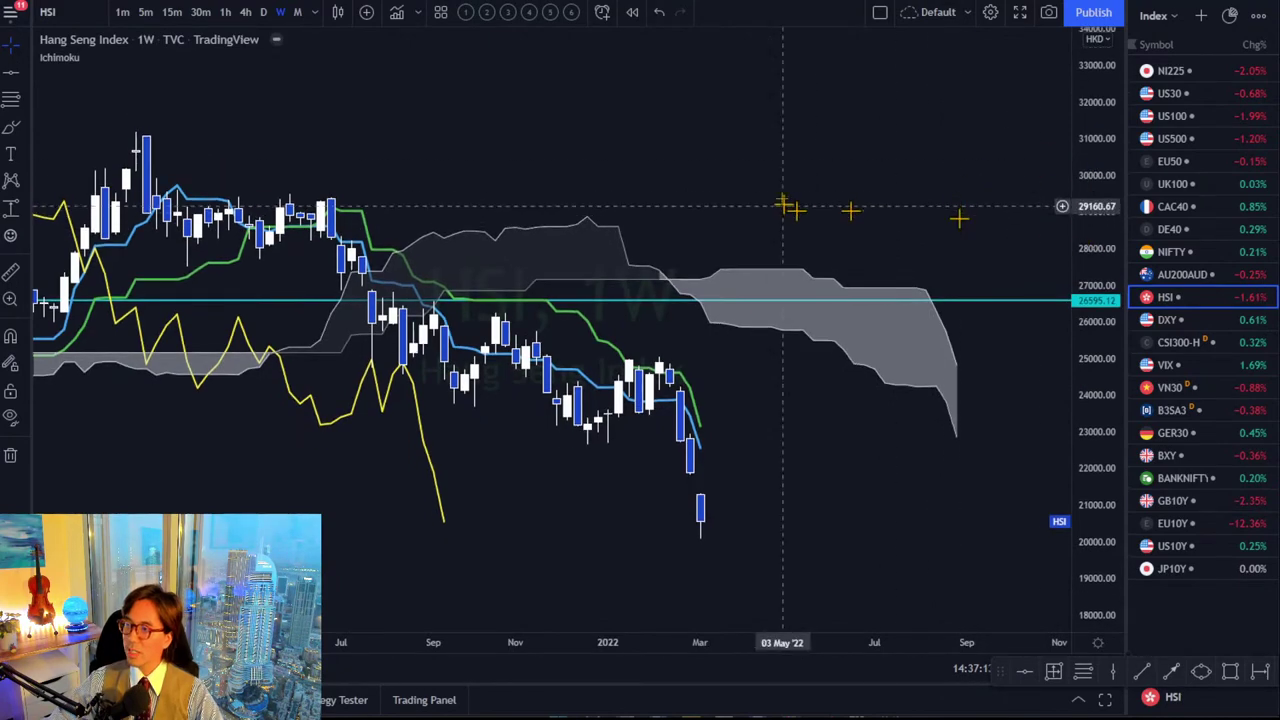
{"action": "left_click_drag", "start_coordinate": [434, 632], "coordinate": [760, 630]}
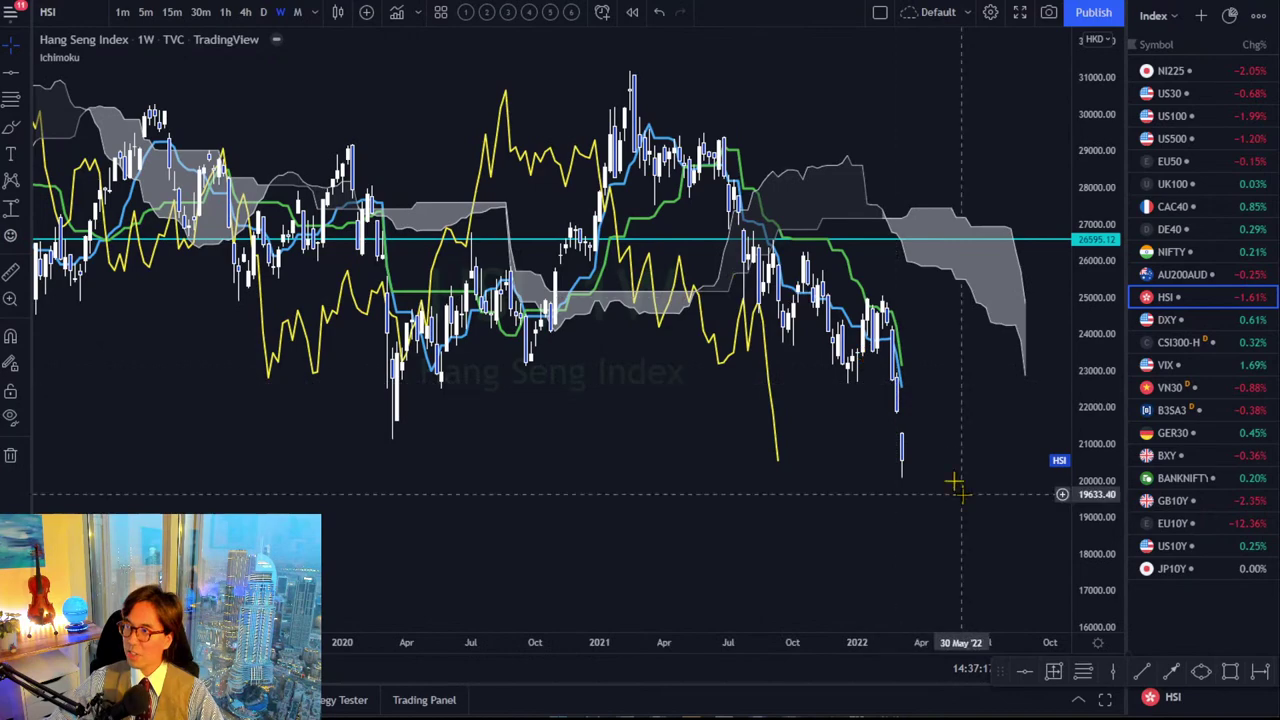
{"action": "left_click_drag", "start_coordinate": [955, 503], "coordinate": [810, 568]}
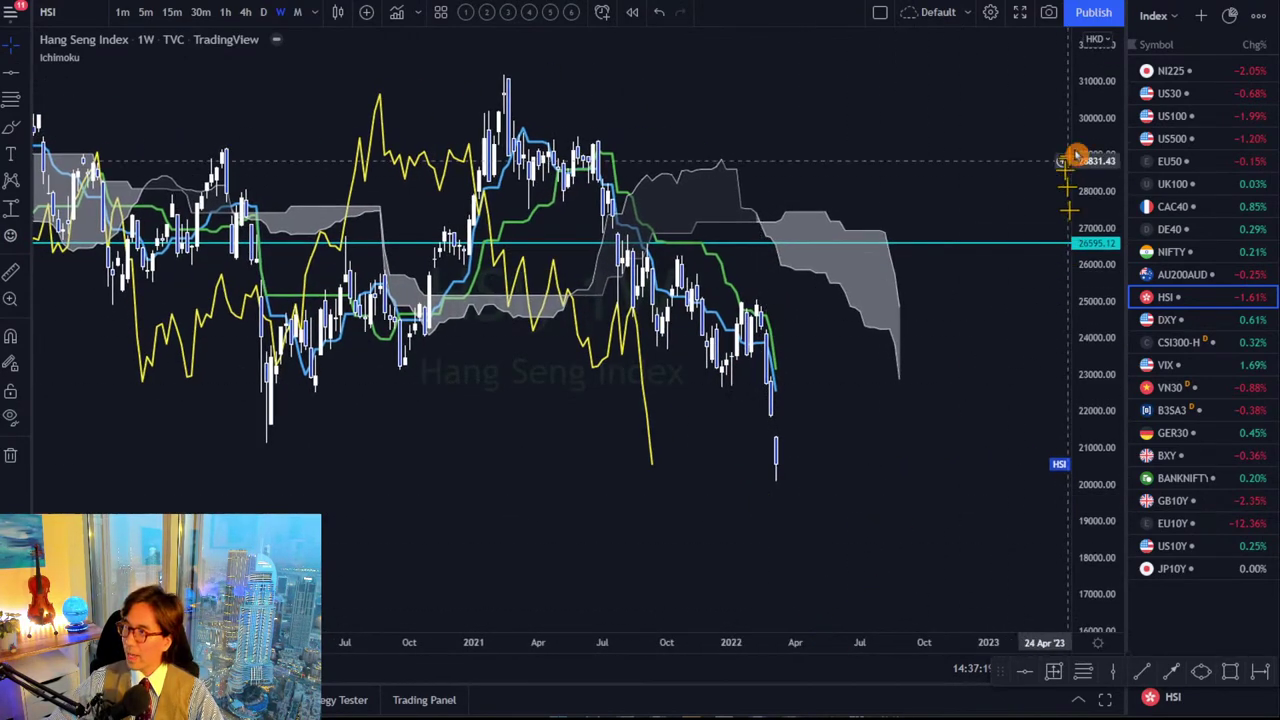
{"action": "left_click_drag", "start_coordinate": [1077, 157], "coordinate": [1140, 366]}
{"action": "left_click_drag", "start_coordinate": [440, 632], "coordinate": [750, 625]}
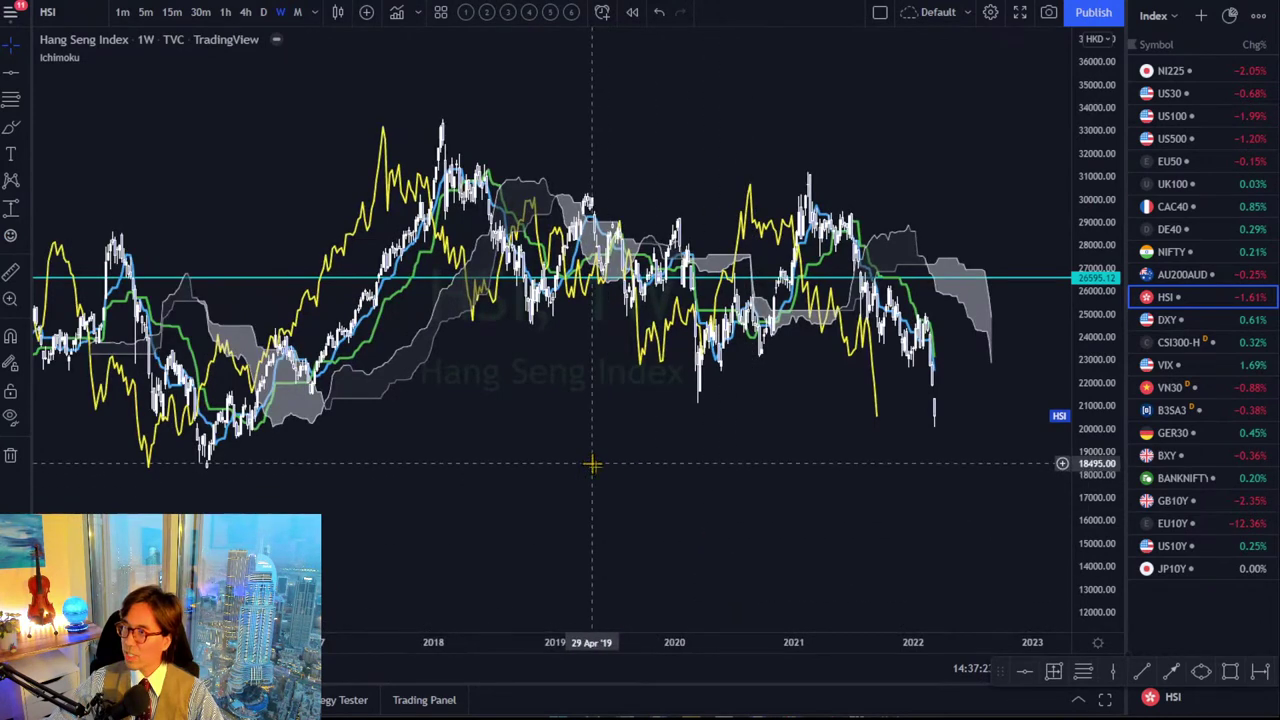
Place a horizontal support line at about 18133.33 at the 2018 lows, then zoom back to recent years.
{"action": "left_click", "coordinate": [1025, 671]}
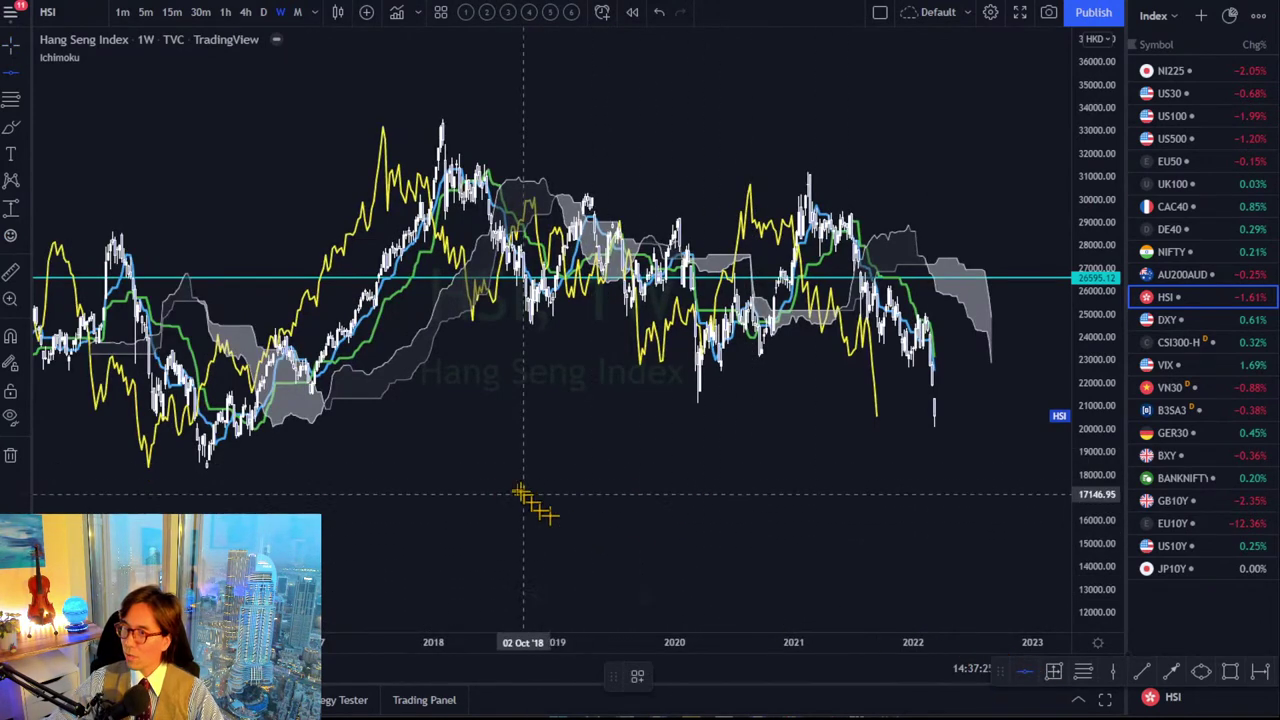
{"action": "left_click", "coordinate": [498, 471]}
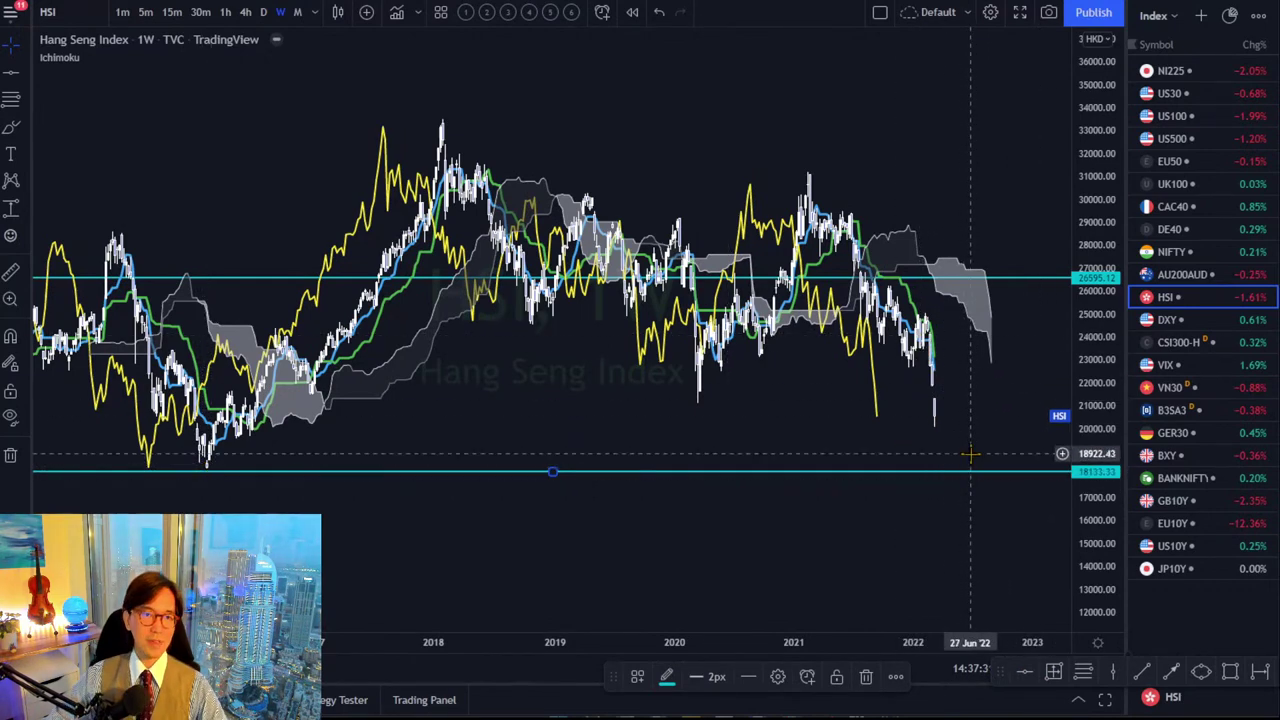
{"action": "left_click", "coordinate": [972, 652]}
{"action": "left_click_drag", "start_coordinate": [966, 645], "coordinate": [830, 655]}
{"action": "mouse_move", "coordinate": [1110, 450]}
{"action": "left_mouse_down"}
{"action": "mouse_move", "coordinate": [1110, 410]}
{"action": "mouse_move", "coordinate": [1110, 460]}
{"action": "left_mouse_up"}
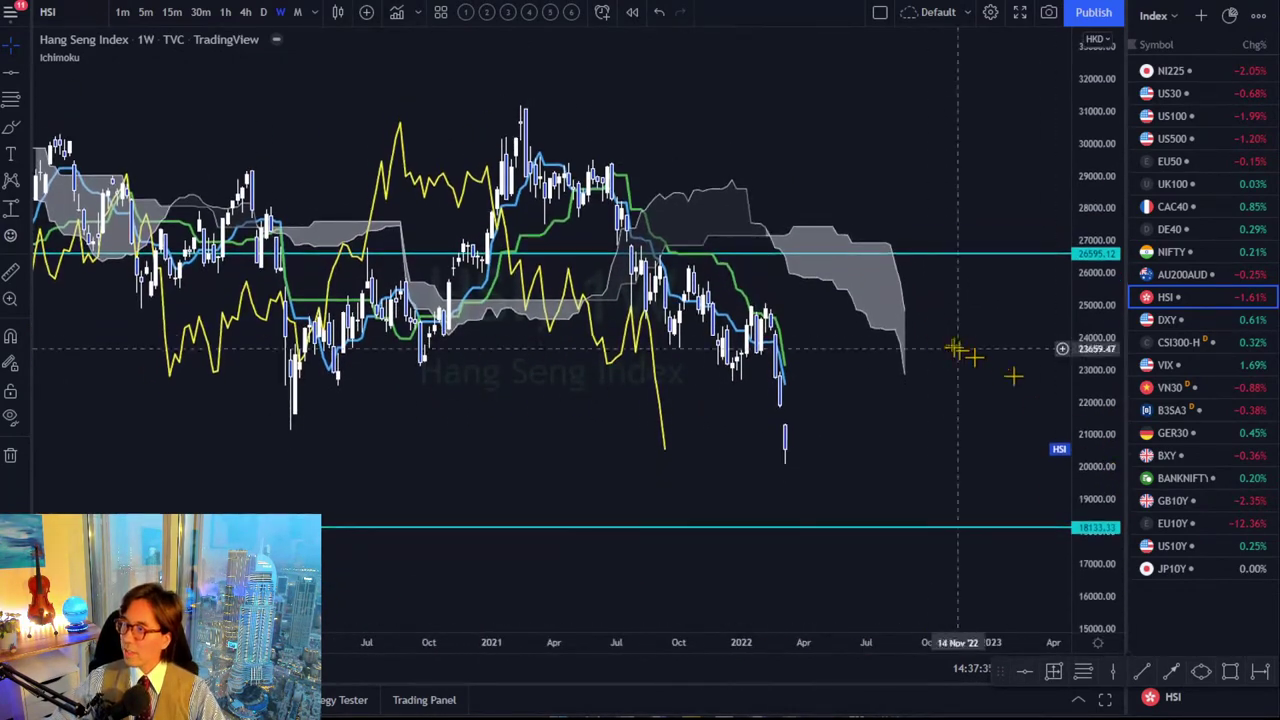
{"action": "left_click_drag", "start_coordinate": [957, 343], "coordinate": [915, 201]}
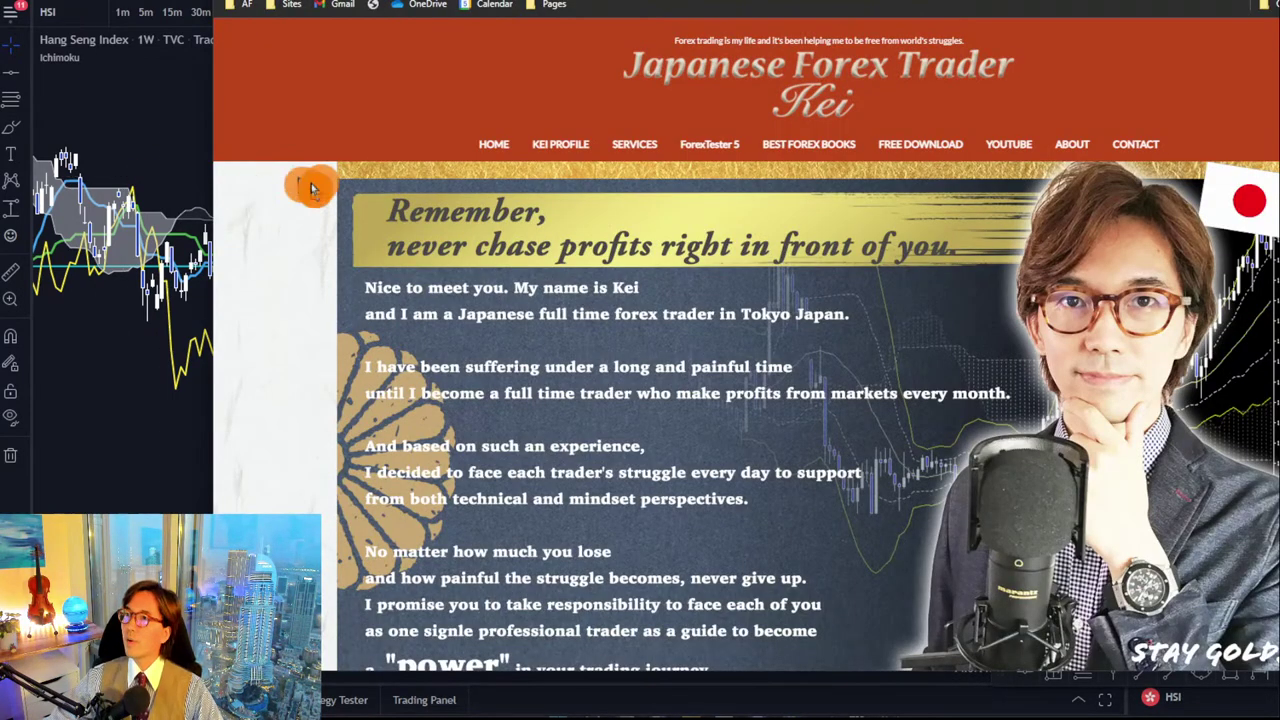
Set the FXStreet calendar date range to the 'This week' preset, Mar 13–19, 2022.
{"action": "left_click", "coordinate": [372, 4]}
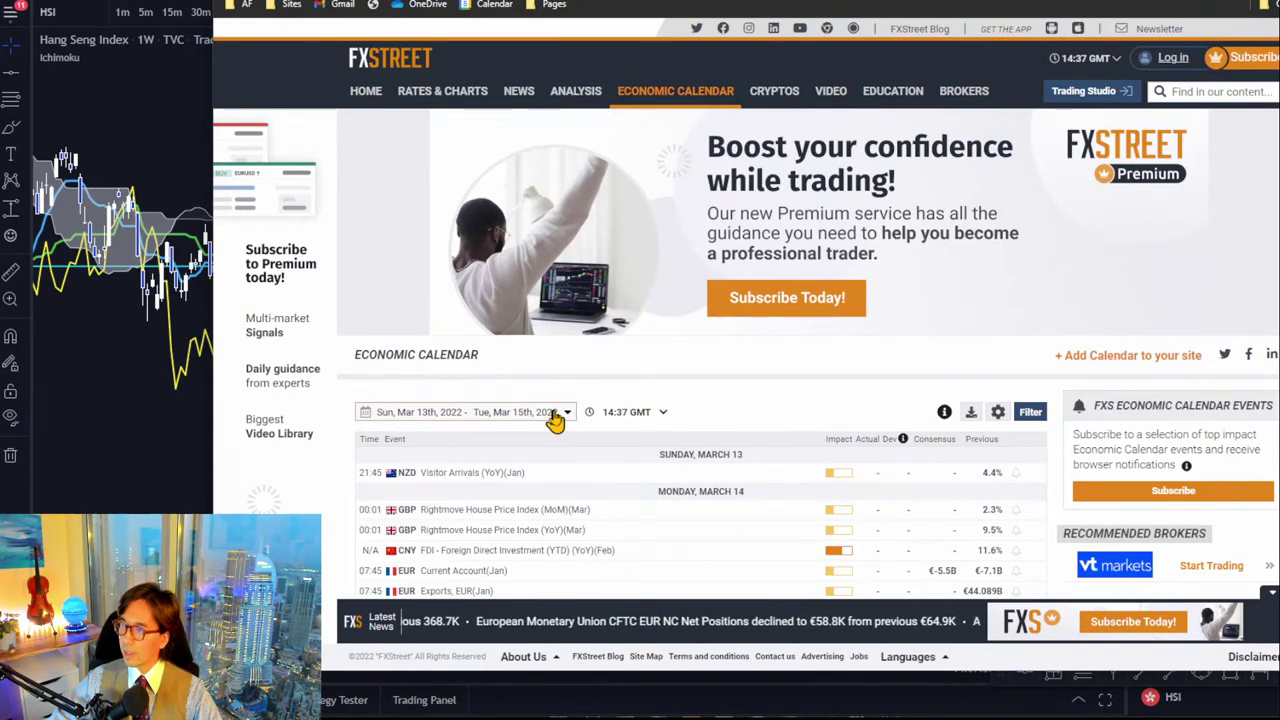
{"action": "scroll", "coordinate": [640, 340], "scroll_direction": "down", "scroll_amount": 3}
{"action": "left_click", "coordinate": [566, 148]}
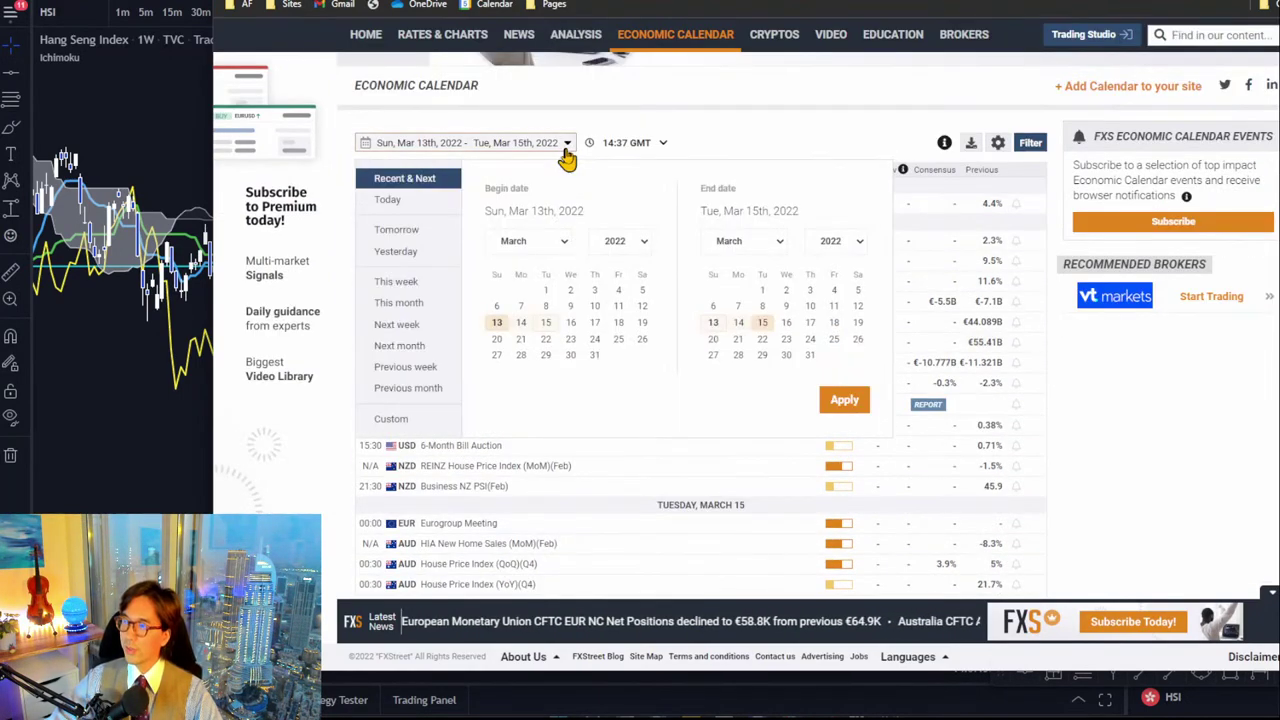
{"action": "left_click", "coordinate": [414, 283]}
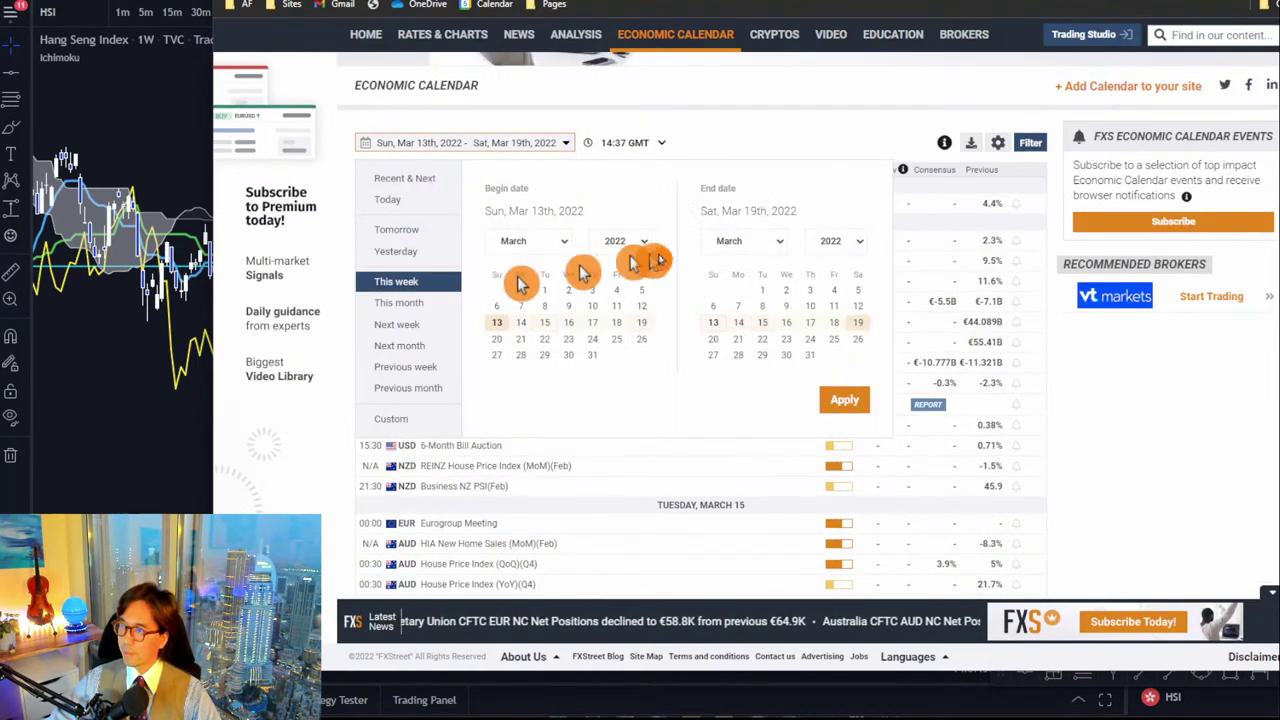
{"action": "left_click", "coordinate": [818, 408]}
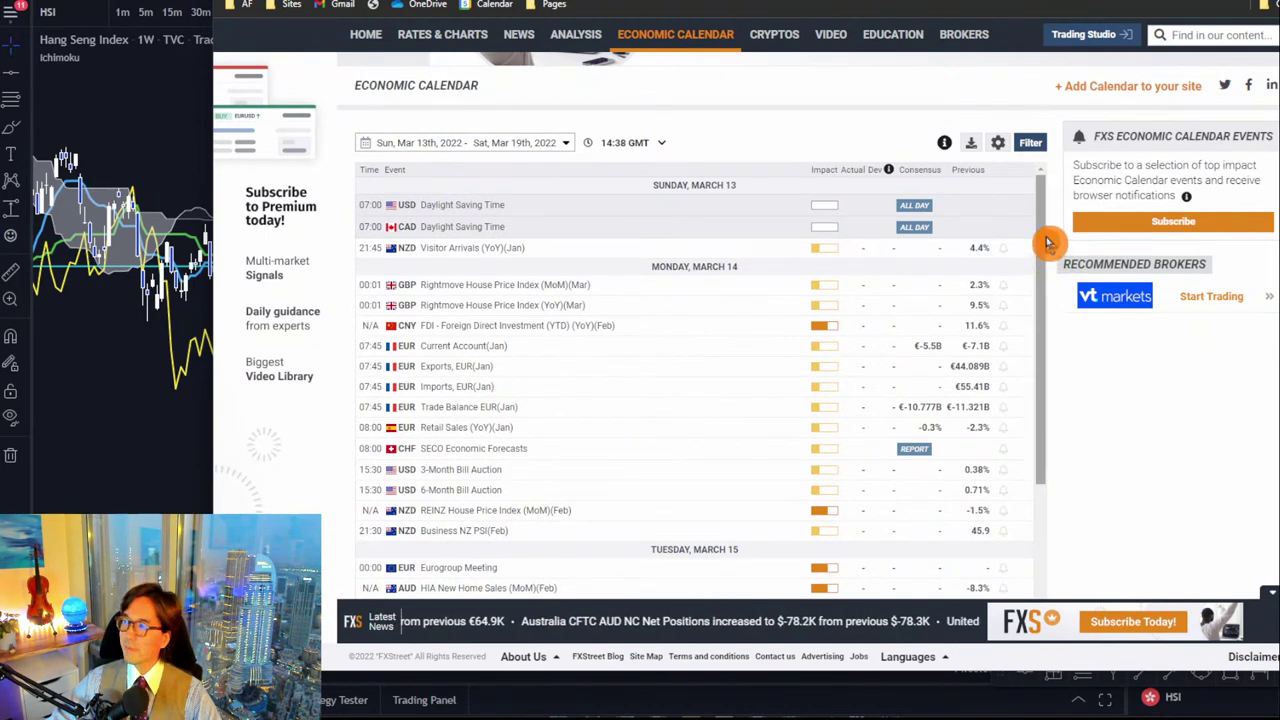
Scroll from Tuesday March 15 down to Wednesday's 18:00 USD Fed Interest Rate Decision and FOMC rows.
{"action": "left_click_drag", "start_coordinate": [1047, 243], "coordinate": [1040, 328]}
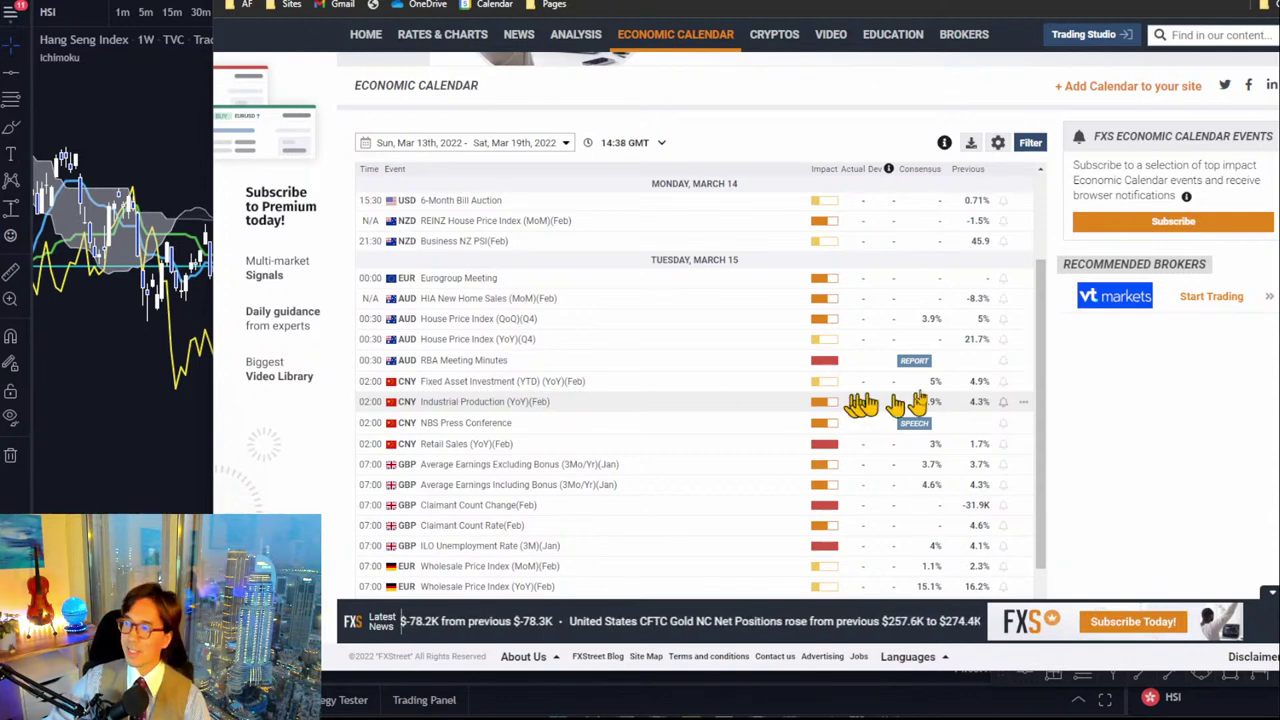
{"action": "left_click_drag", "start_coordinate": [1040, 333], "coordinate": [1040, 400]}
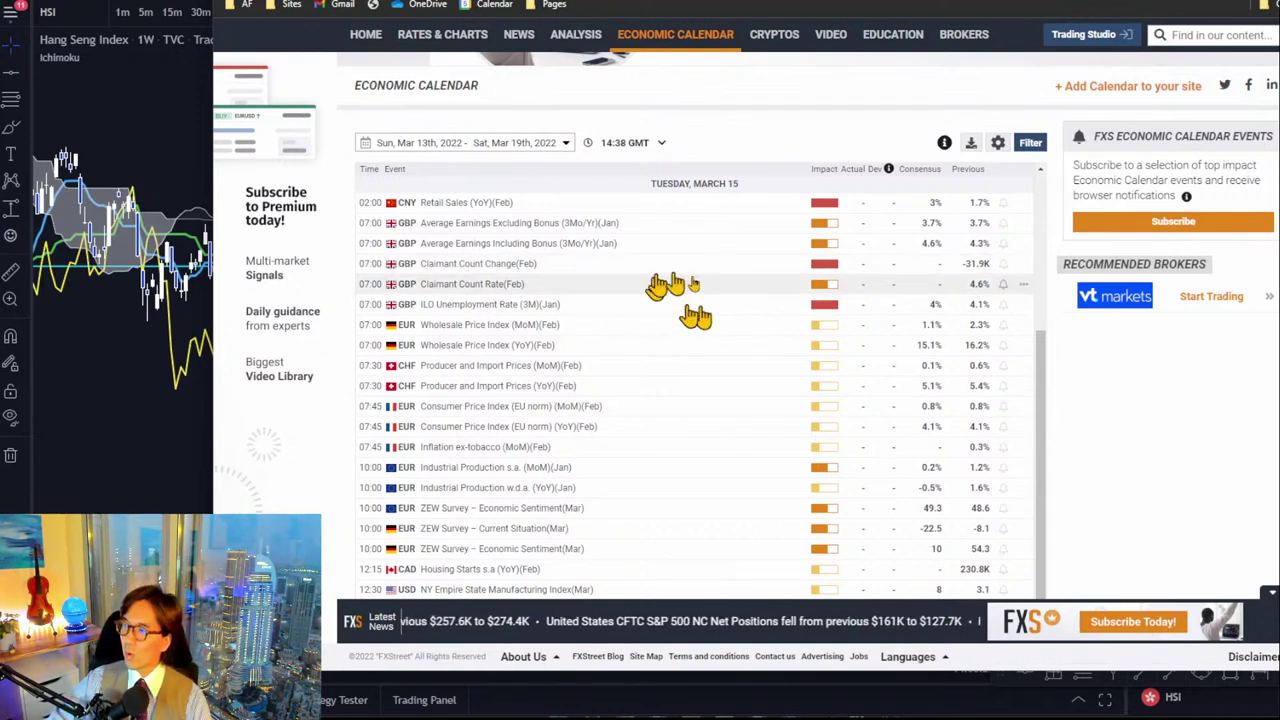
{"action": "left_click_drag", "start_coordinate": [1046, 360], "coordinate": [1046, 563]}
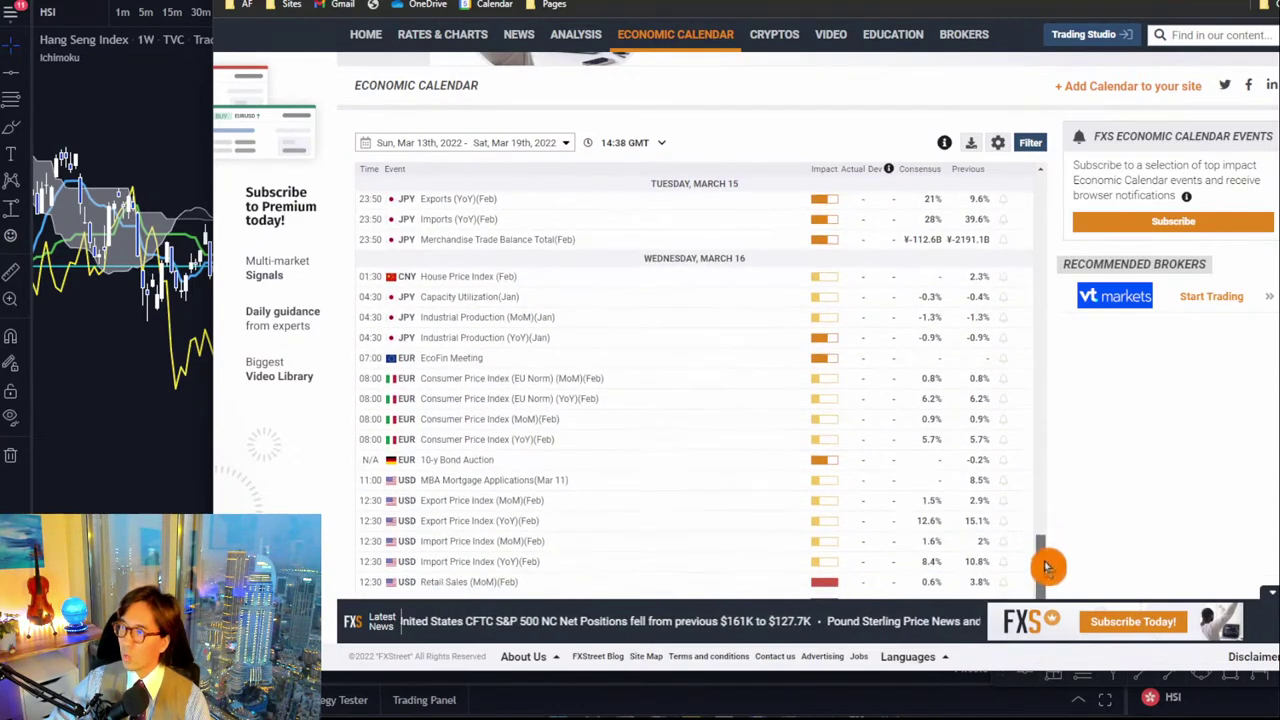
{"action": "scroll", "coordinate": [1104, 406], "scroll_direction": "down", "scroll_amount": 3}
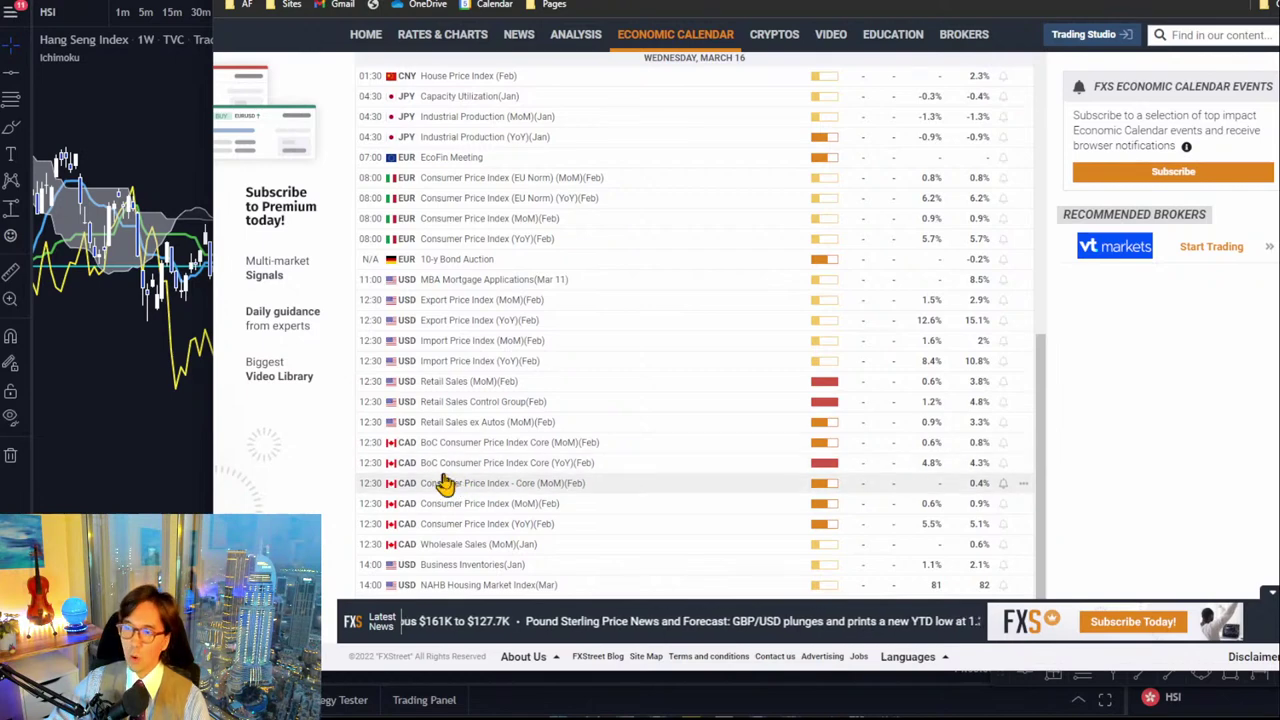
{"action": "left_click", "coordinate": [1040, 378]}
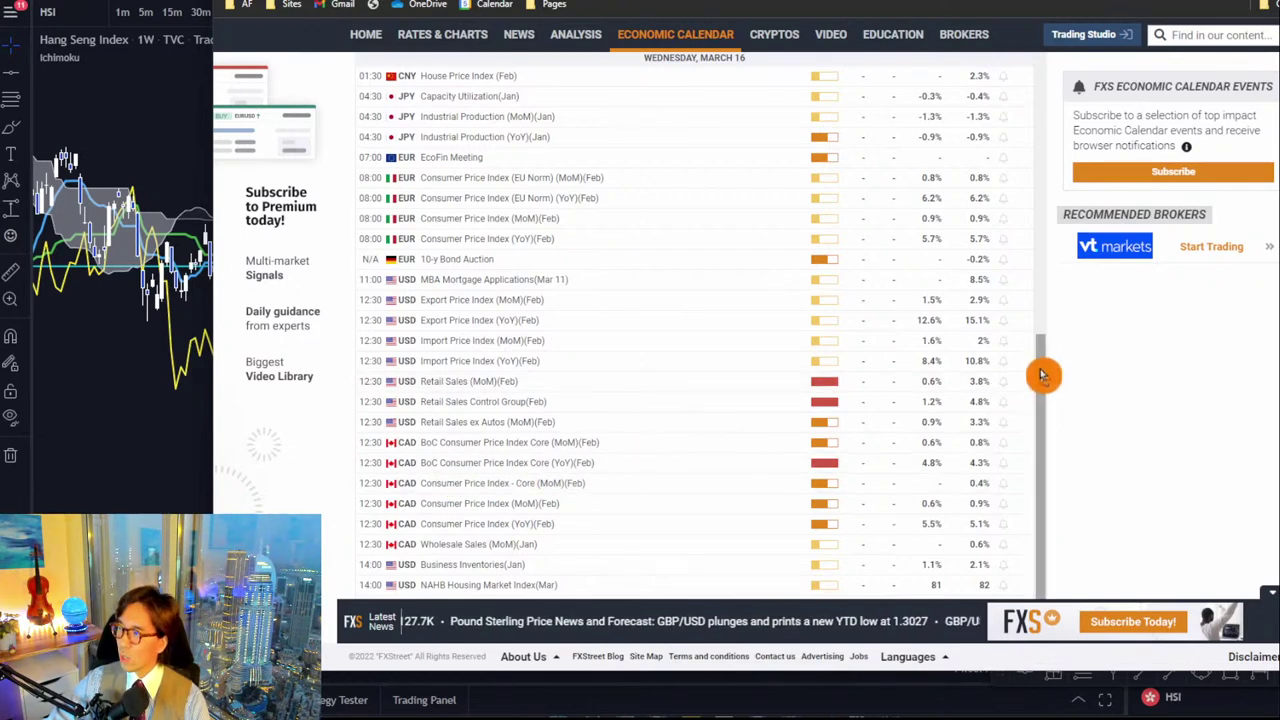
{"action": "left_click_drag", "start_coordinate": [1040, 375], "coordinate": [1035, 458]}
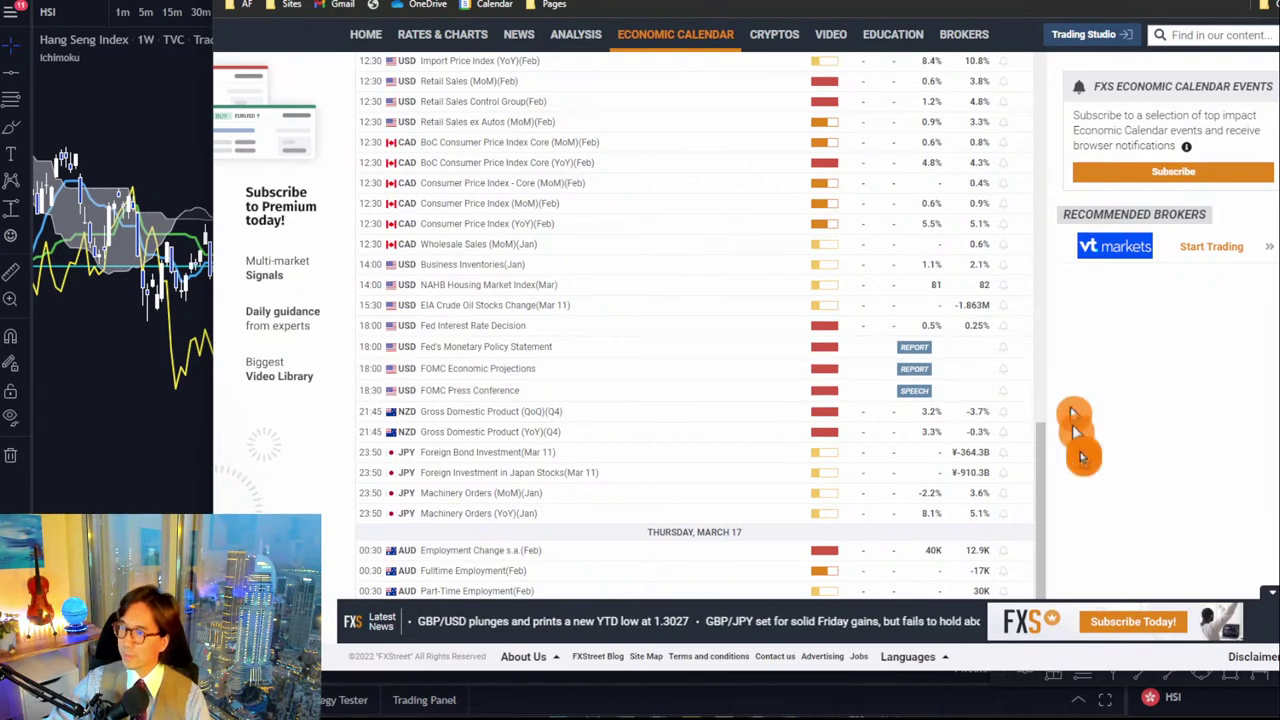
Scroll through the Thursday–Saturday events and back to Wednesday, then return to TradingView with Alt+Tab.
{"action": "left_click_drag", "start_coordinate": [1046, 446], "coordinate": [1061, 552]}
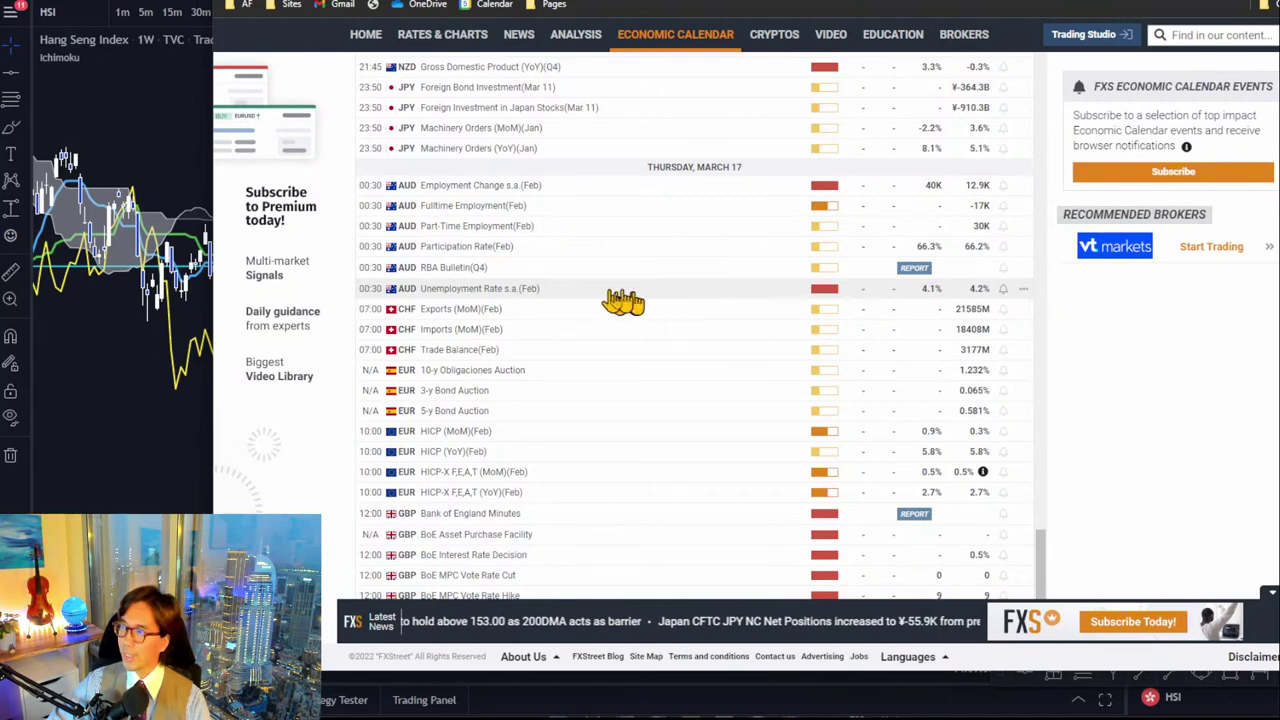
{"action": "scroll", "coordinate": [1040, 349], "scroll_direction": "down", "scroll_amount": 2}
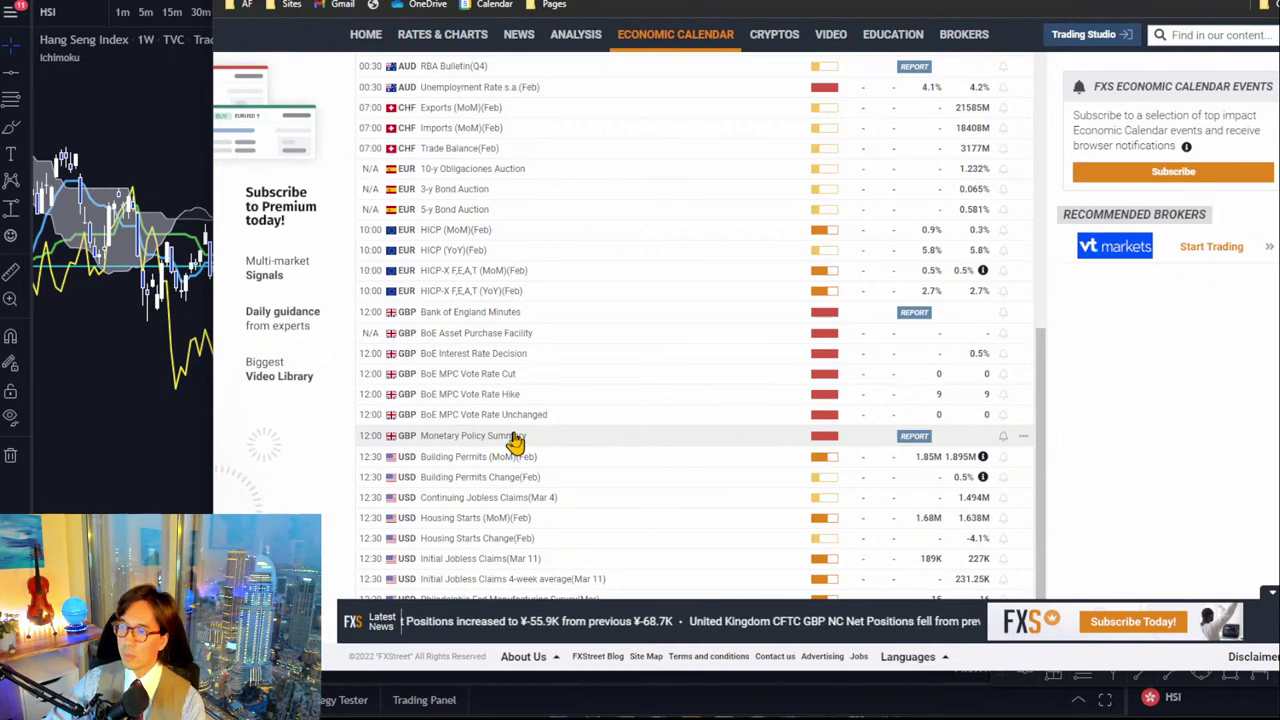
{"action": "left_click_drag", "start_coordinate": [1045, 356], "coordinate": [940, 357]}
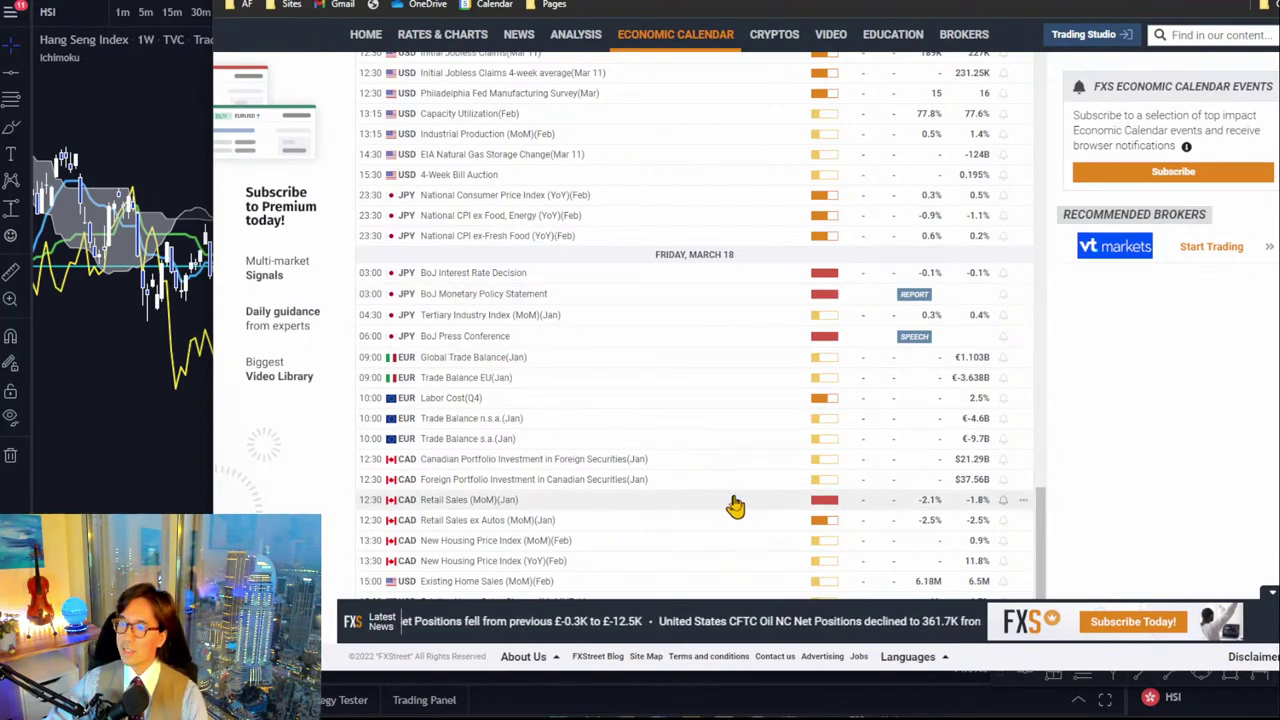
{"action": "scroll", "coordinate": [1100, 348], "scroll_direction": "down", "scroll_amount": 5}
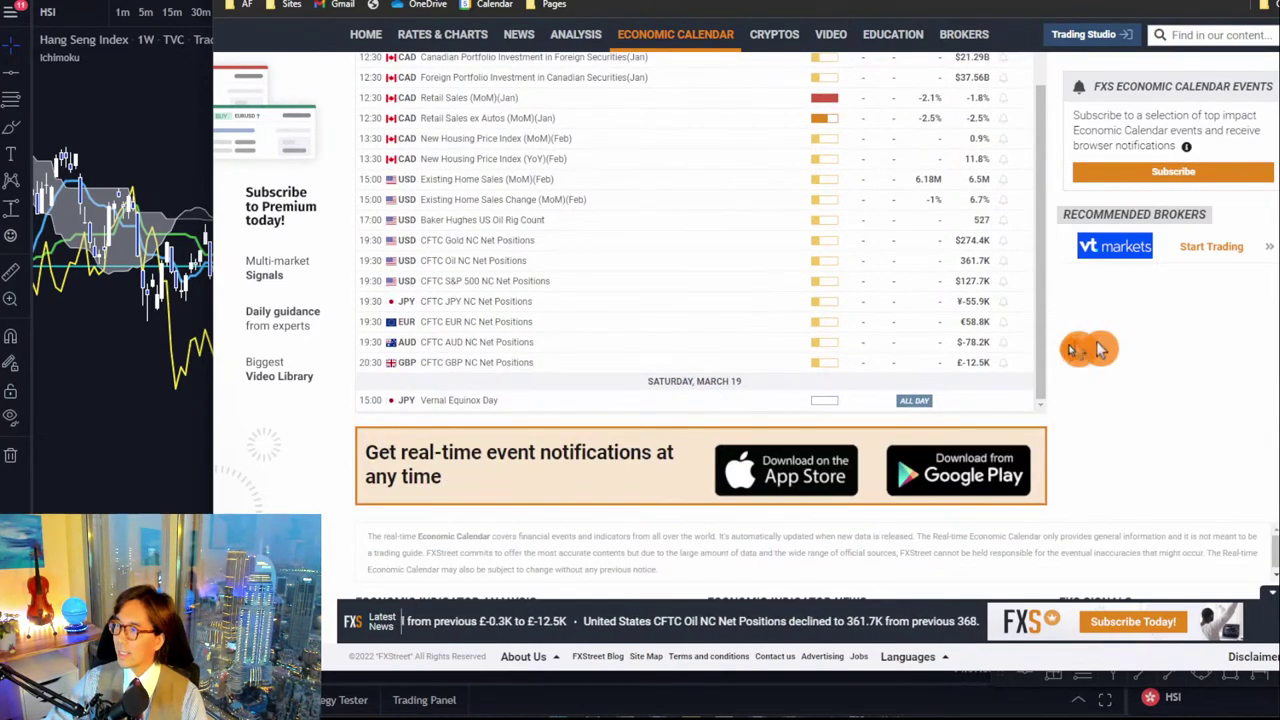
{"action": "scroll", "coordinate": [1090, 352], "scroll_direction": "up", "scroll_amount": 15}
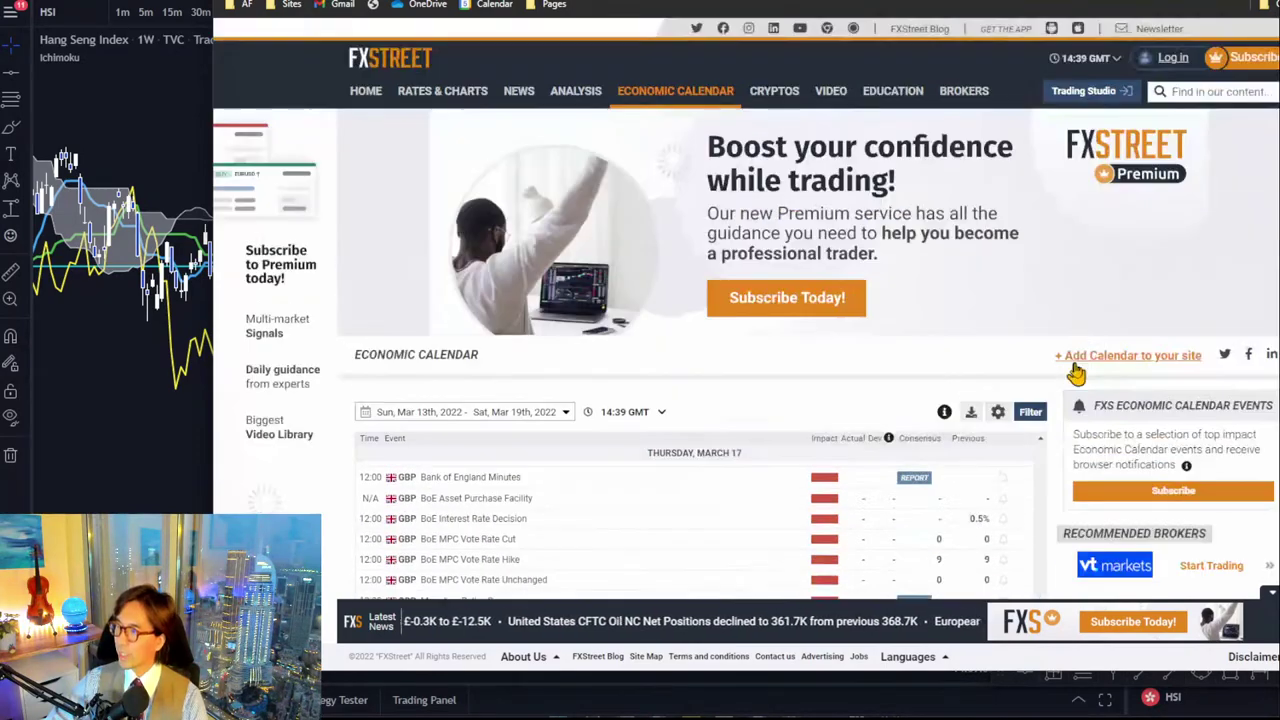
{"action": "scroll", "coordinate": [1080, 400], "scroll_direction": "down", "scroll_amount": 5}
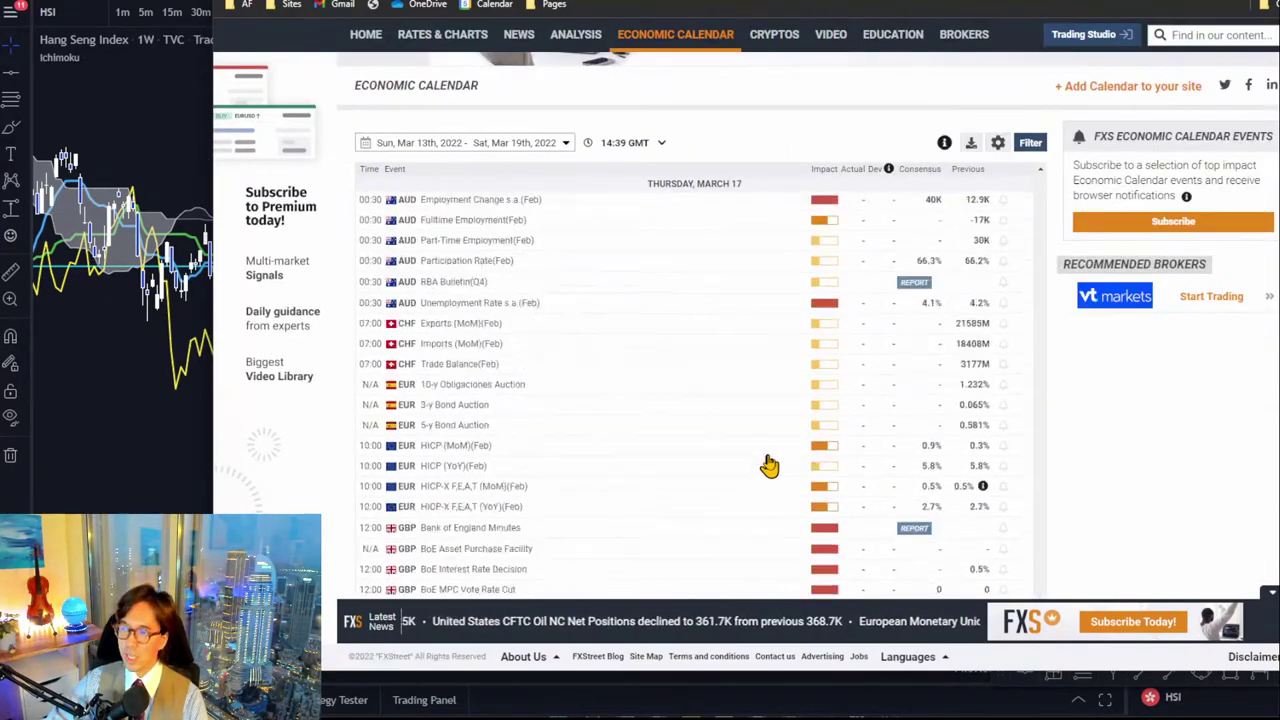
{"action": "scroll", "coordinate": [769, 465], "scroll_direction": "up", "scroll_amount": 10}
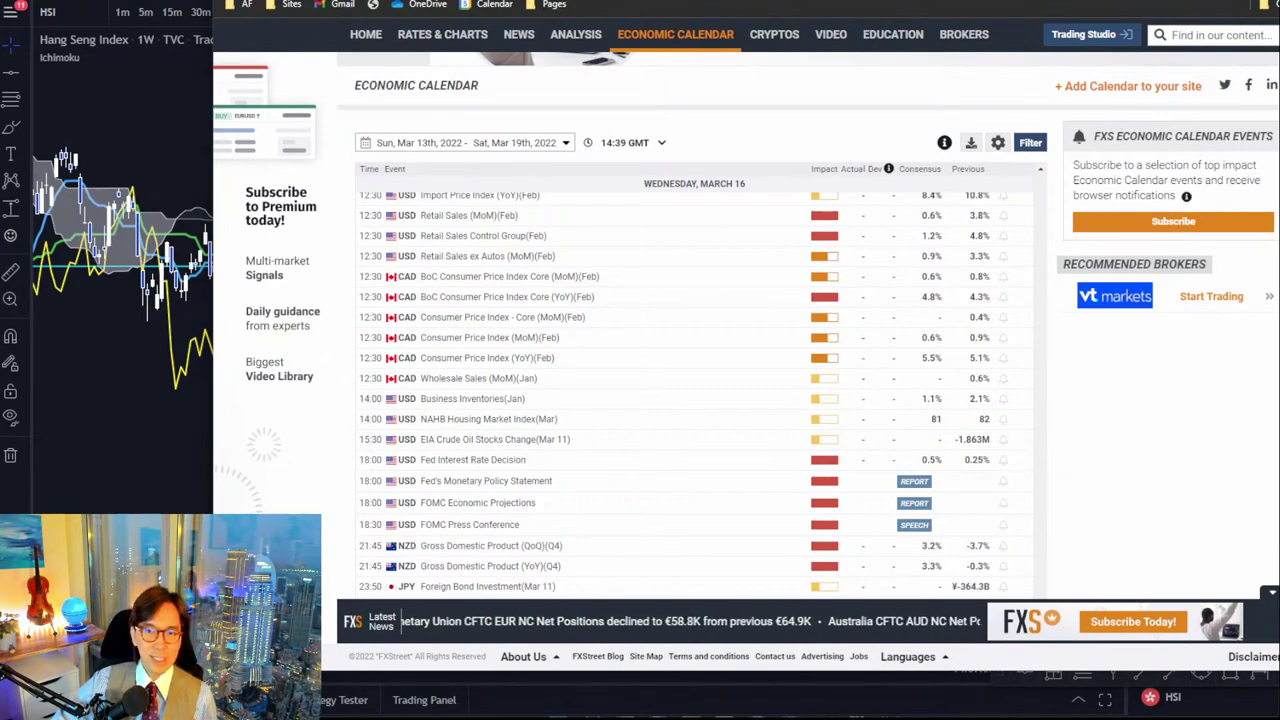
{"action": "key", "text": "alt+Tab"}
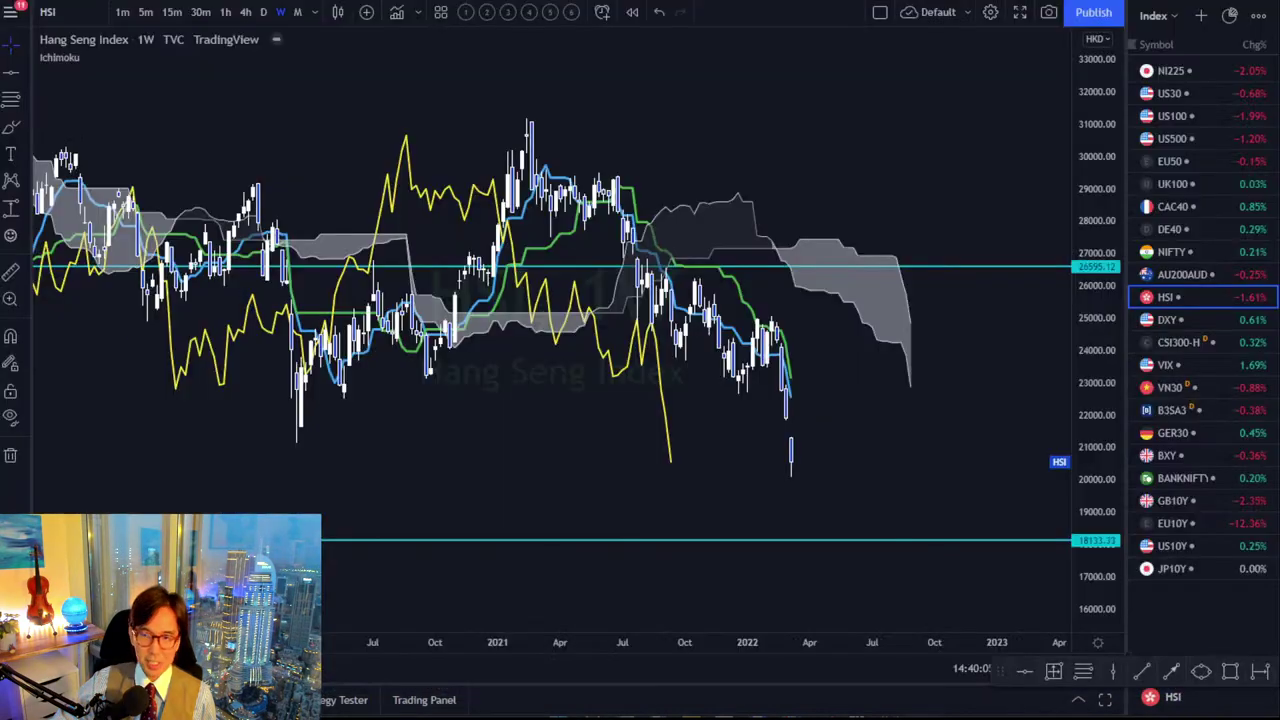
Switch to the Forex watchlist and view the GBPJPY chart on daily candles.
{"action": "left_click", "coordinate": [1150, 17]}
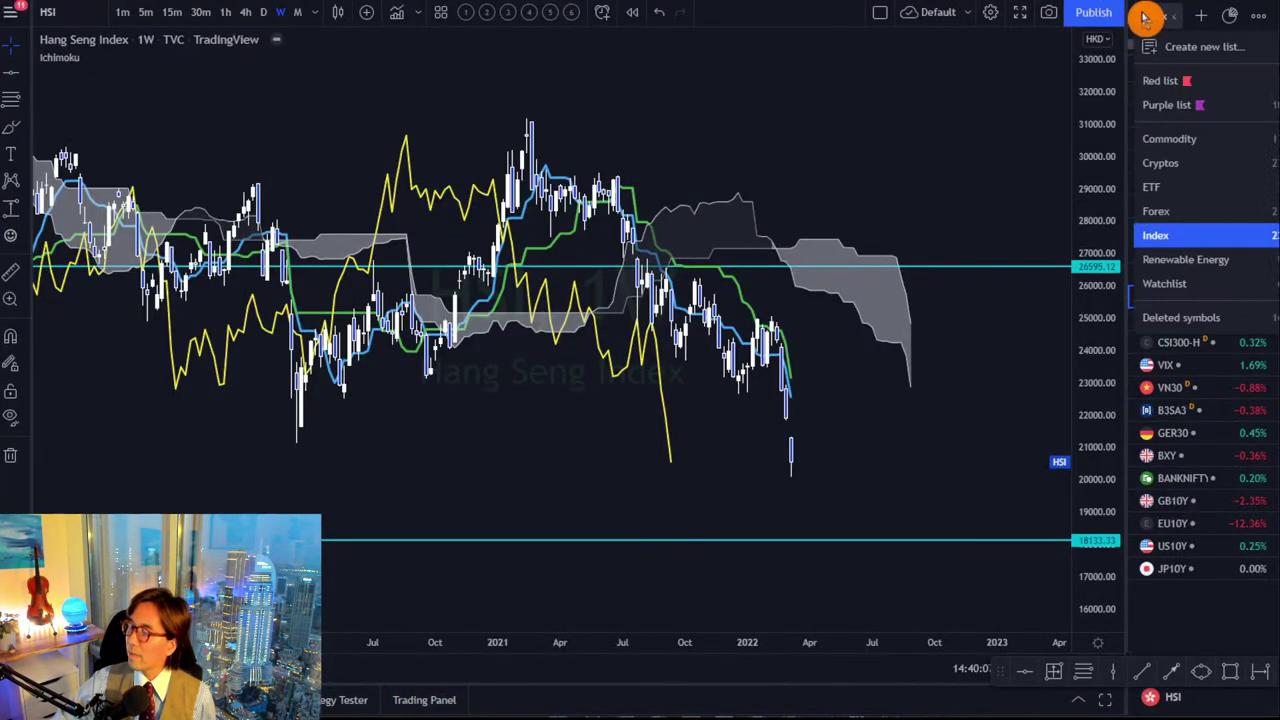
{"action": "left_click", "coordinate": [1214, 210]}
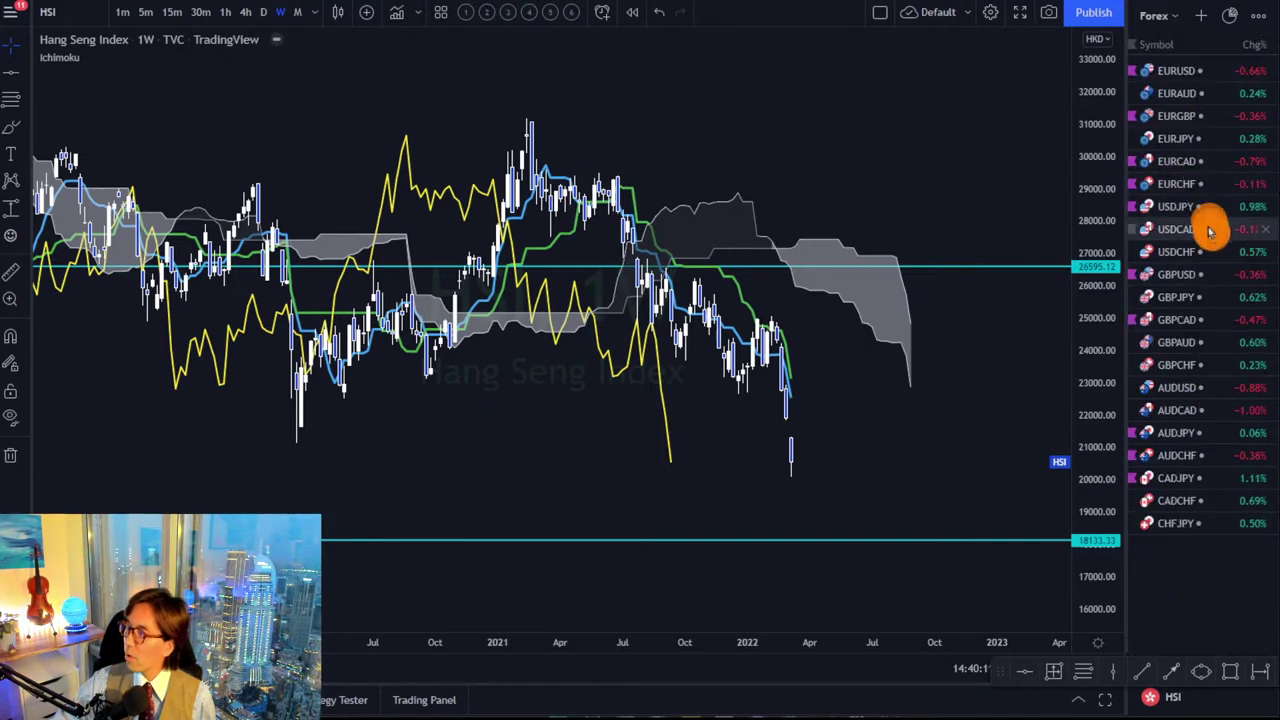
{"action": "left_click", "coordinate": [1212, 295]}
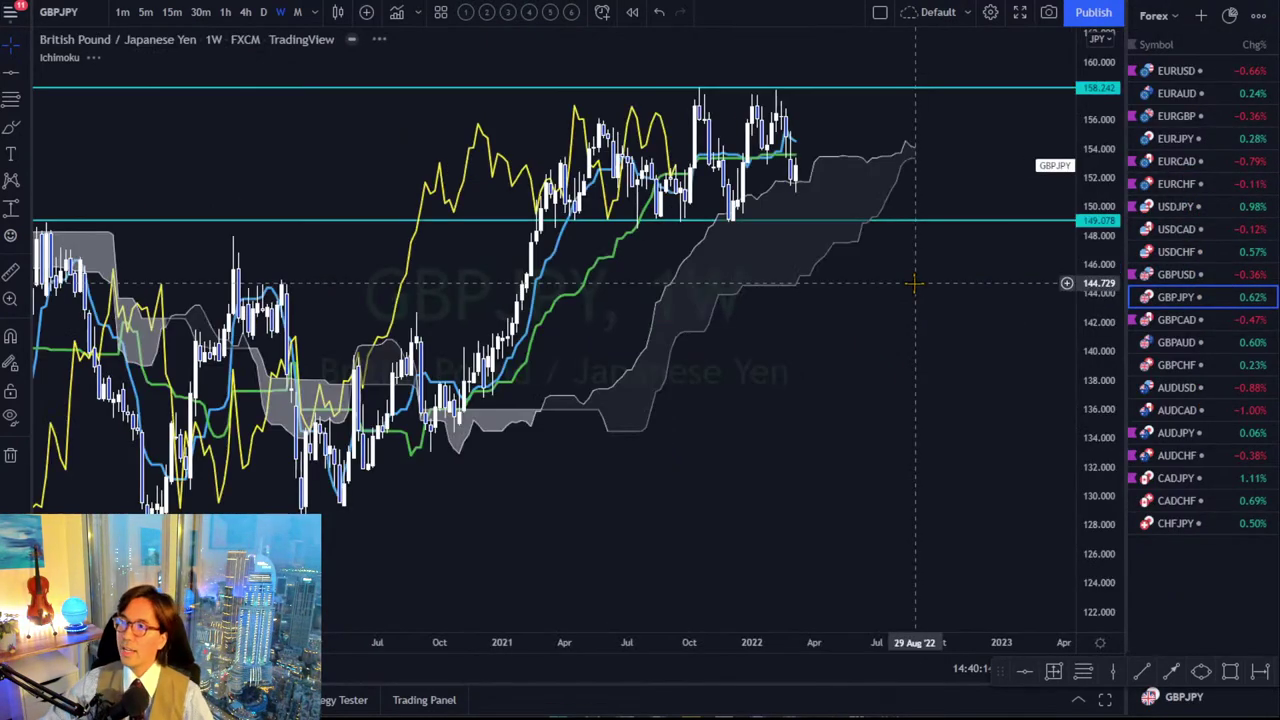
{"action": "left_click", "coordinate": [262, 13]}
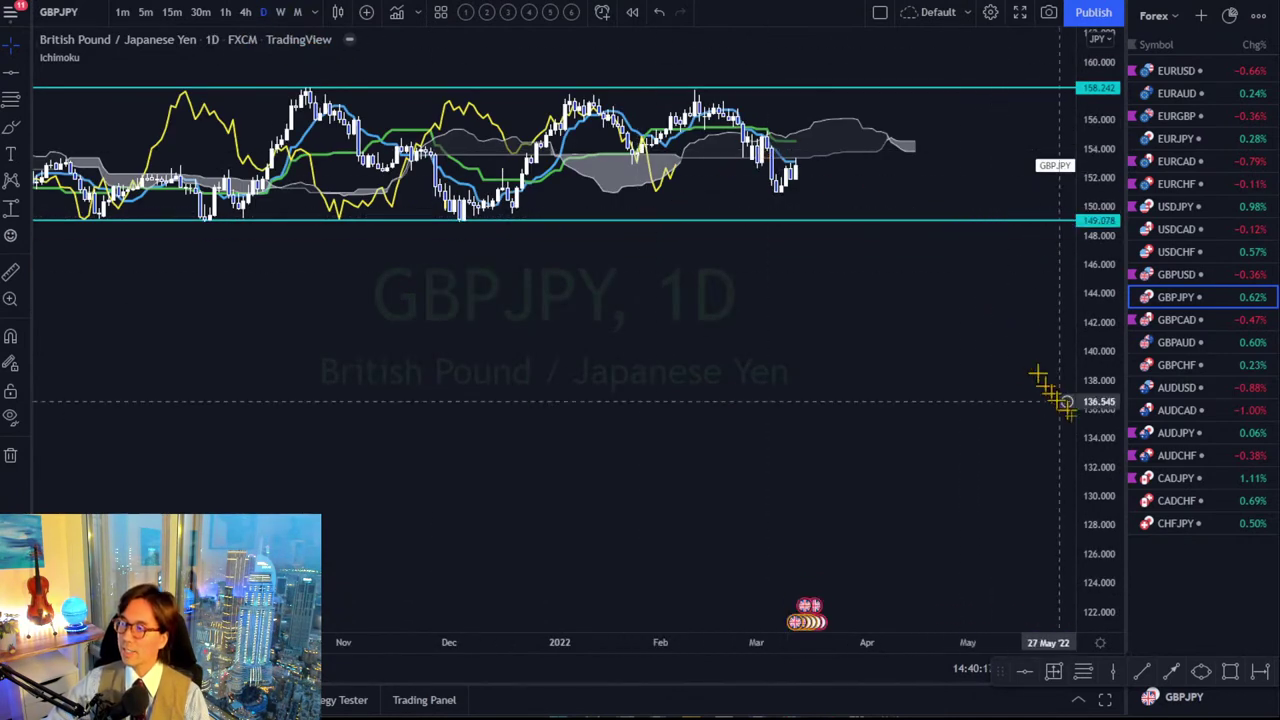
{"action": "left_click_drag", "start_coordinate": [898, 290], "coordinate": [816, 459]}
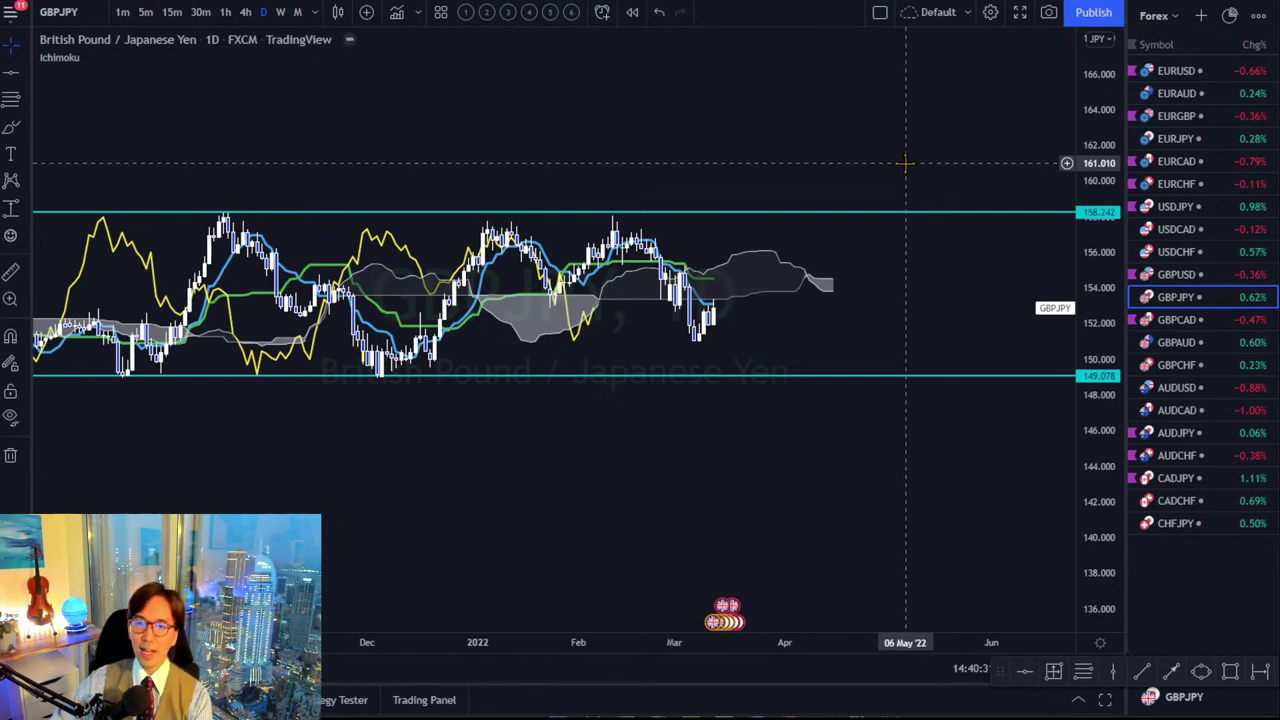
View EURUSD on weekly candles with a wider price range, then check EURGBP and EURCAD.
{"action": "left_click", "coordinate": [1178, 74]}
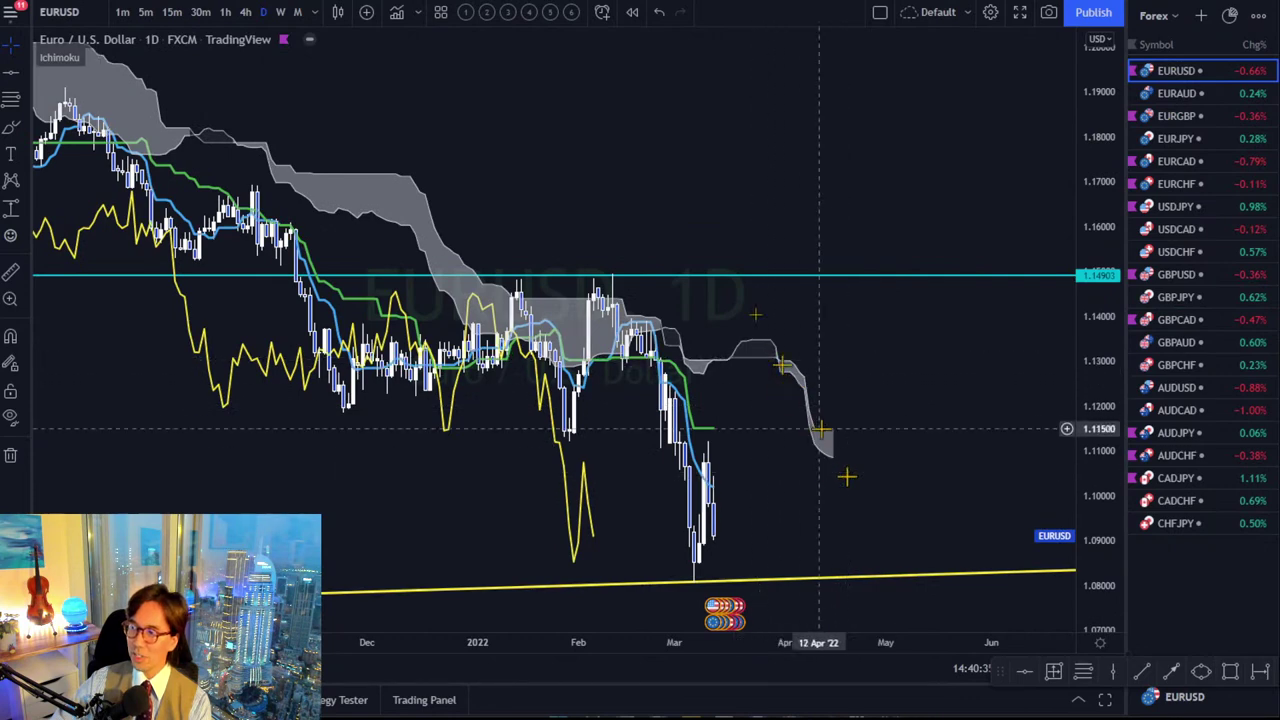
{"action": "left_click", "coordinate": [280, 12]}
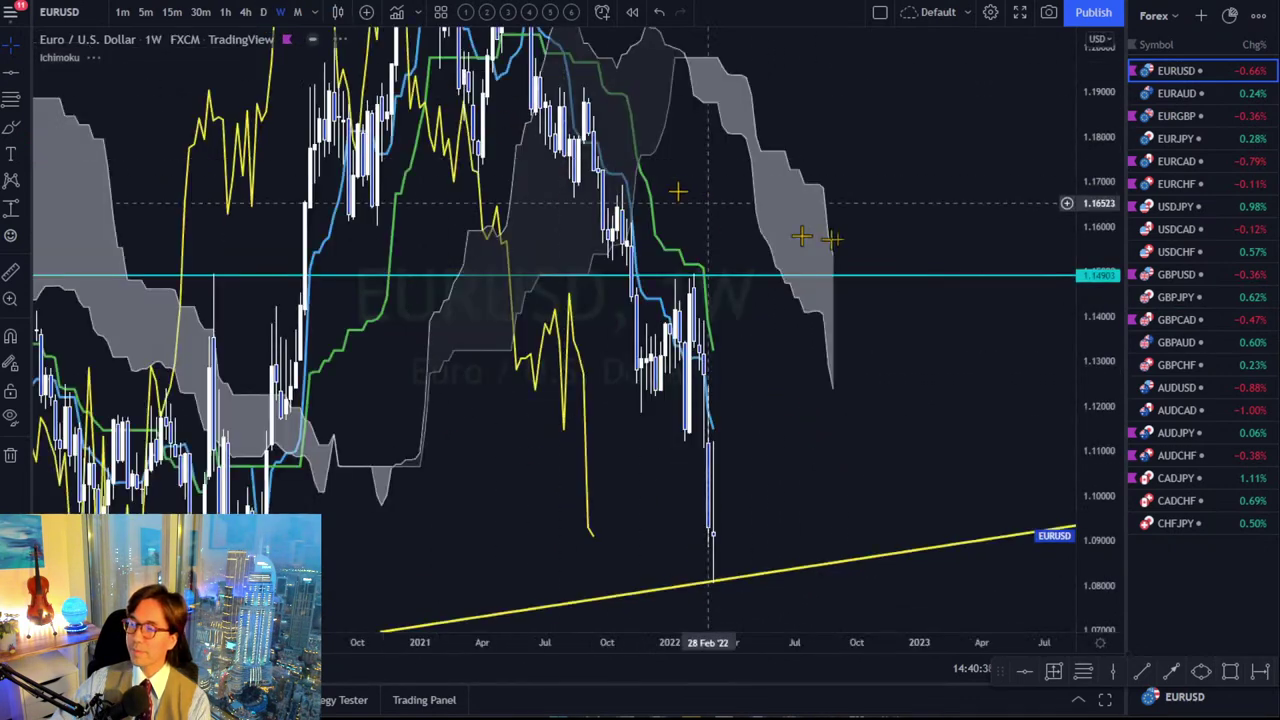
{"action": "left_click_drag", "start_coordinate": [1100, 90], "coordinate": [1100, 153]}
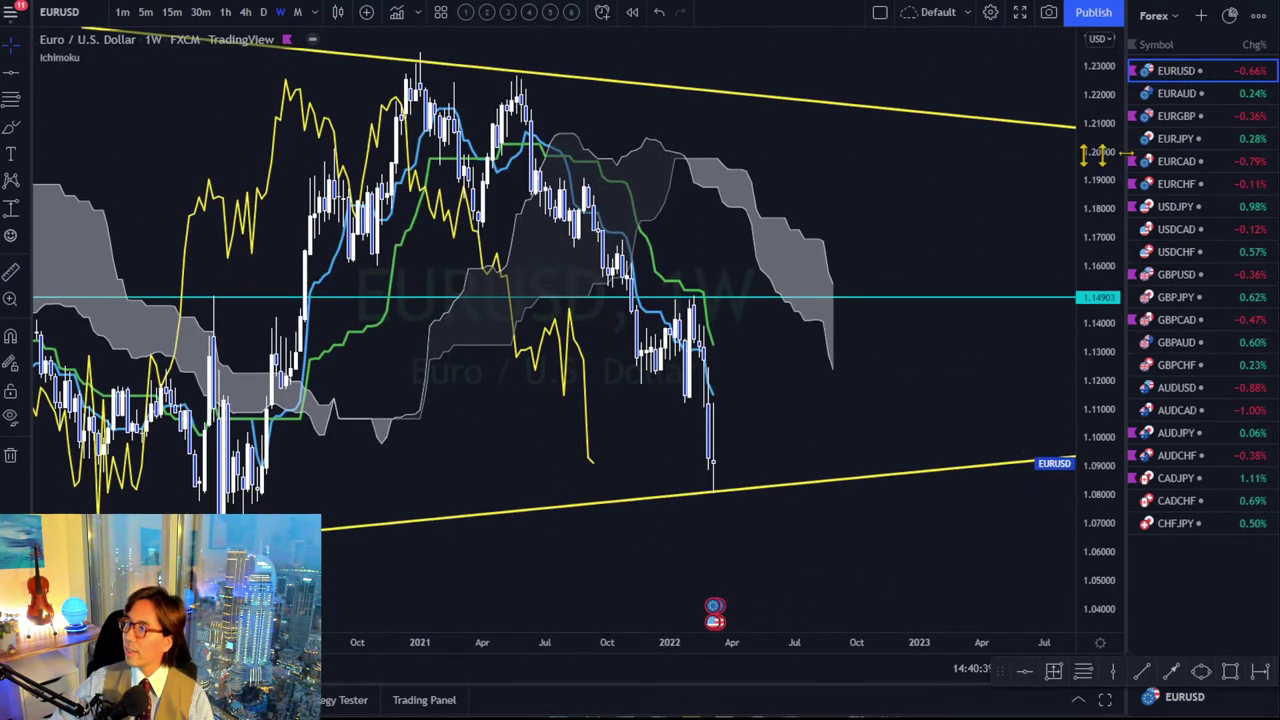
{"action": "left_click", "coordinate": [1168, 122]}
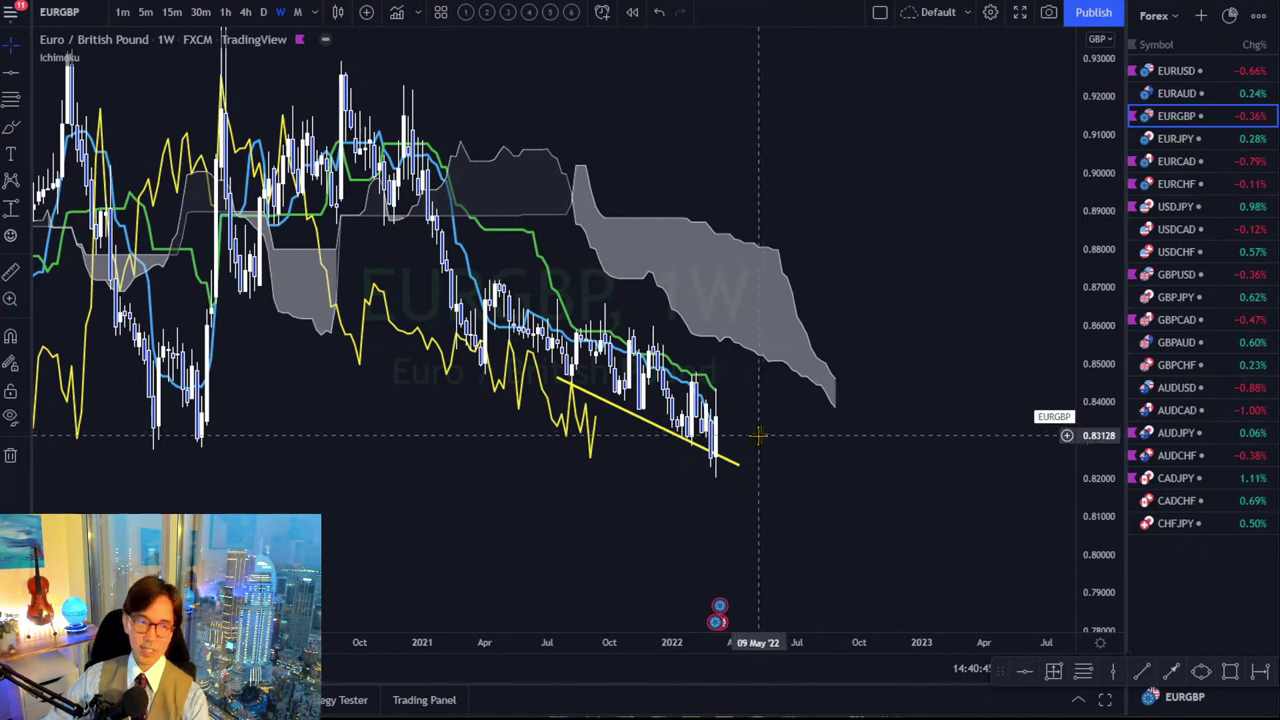
{"action": "left_click", "coordinate": [1191, 168]}
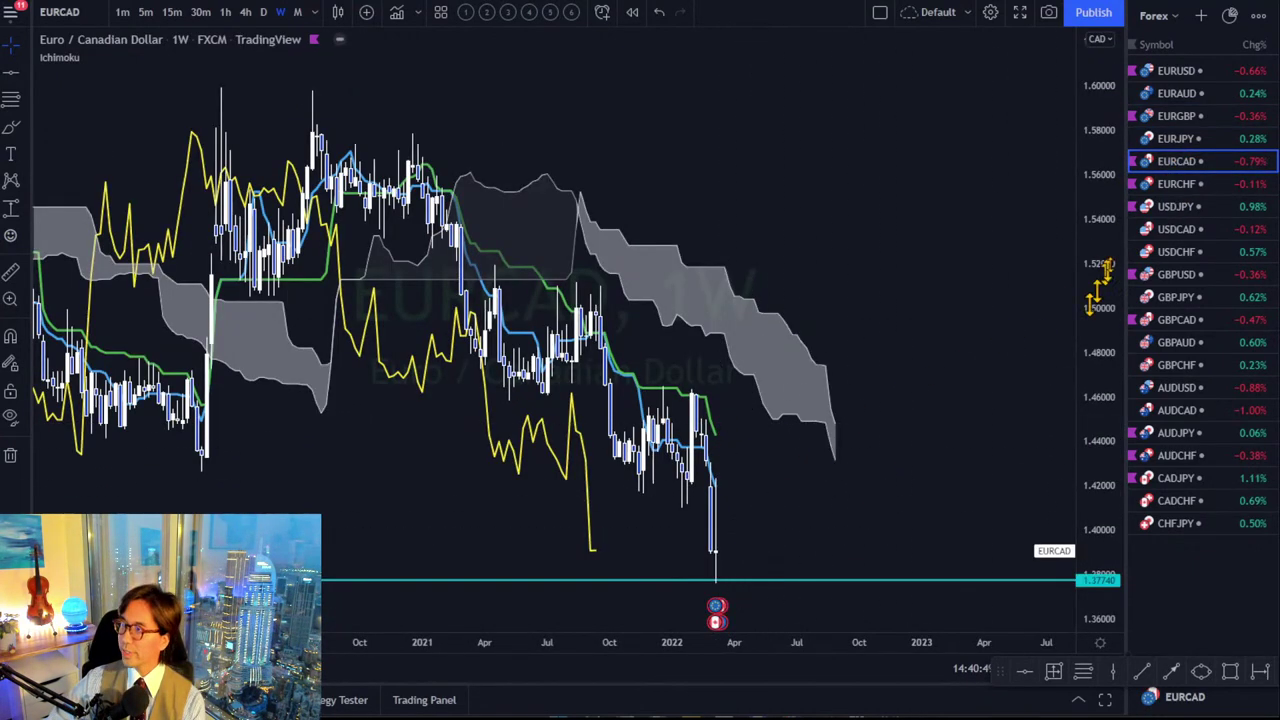
Flip through EURCHF, USDJPY and GBPUSD, then mark GBPCAD's latest low with a 1.65637 horizontal line.
{"action": "left_click", "coordinate": [1176, 192]}
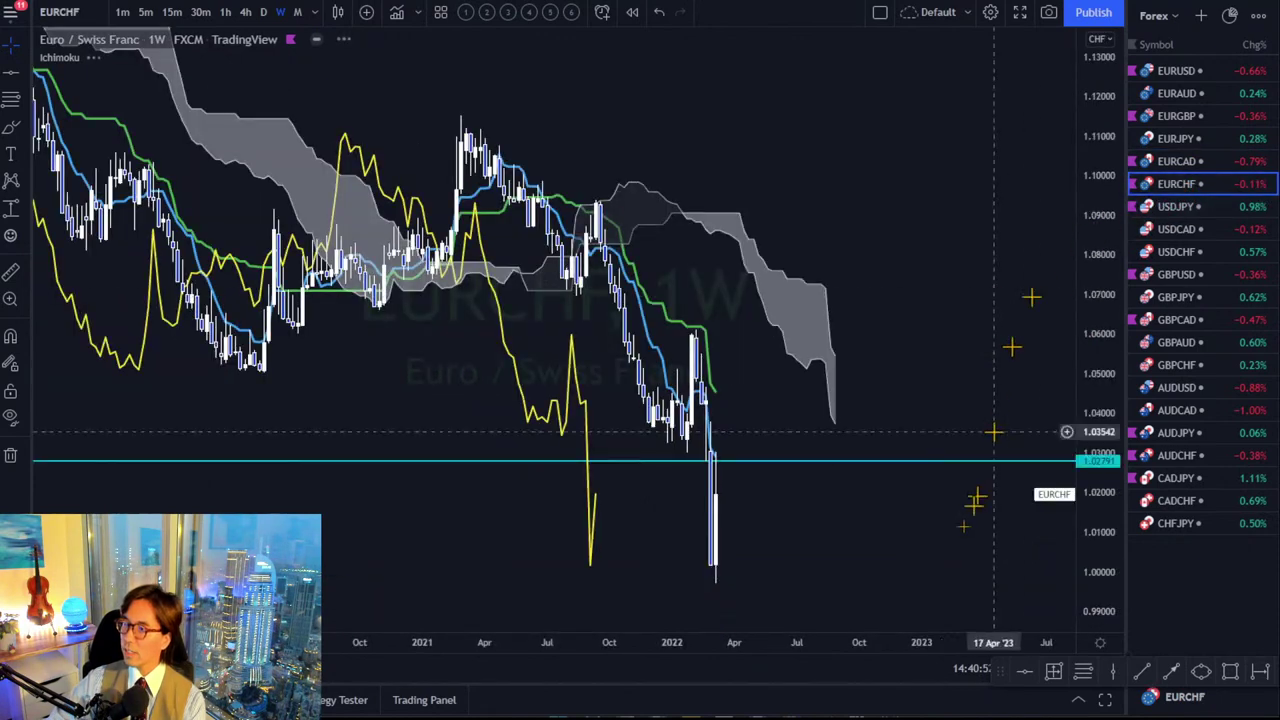
{"action": "left_click", "coordinate": [1185, 207]}
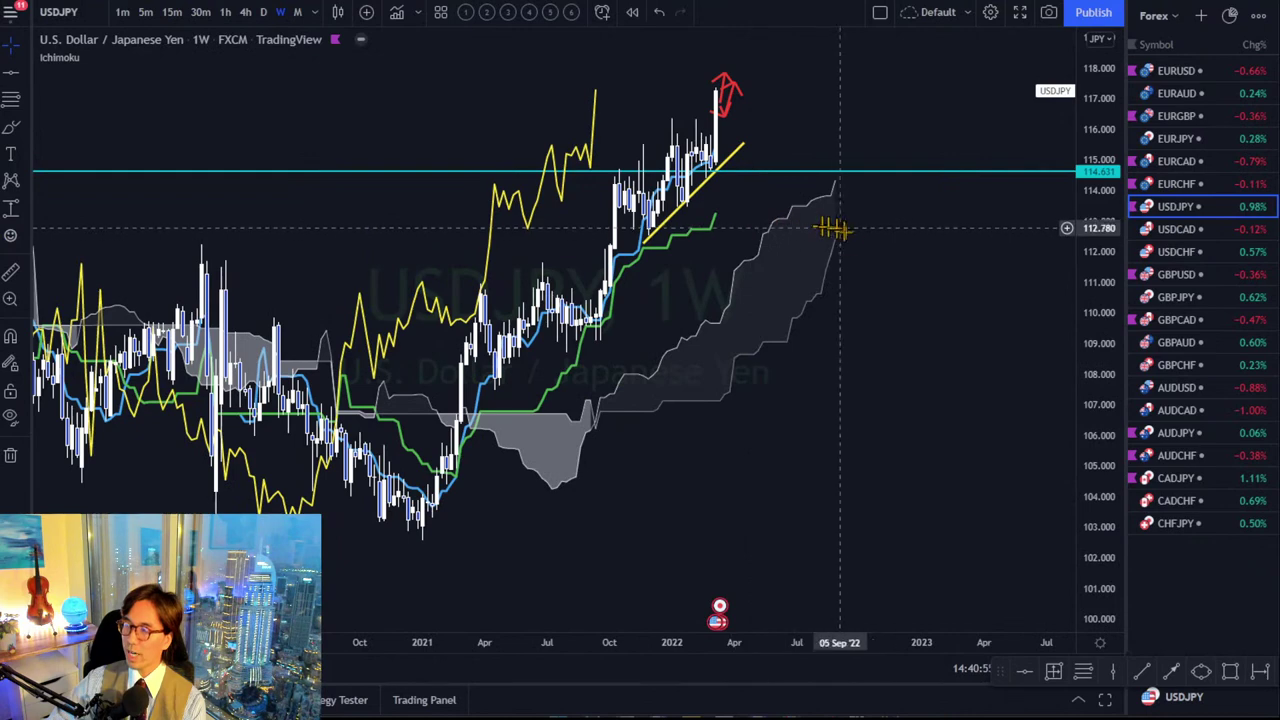
{"action": "left_click", "coordinate": [1191, 277]}
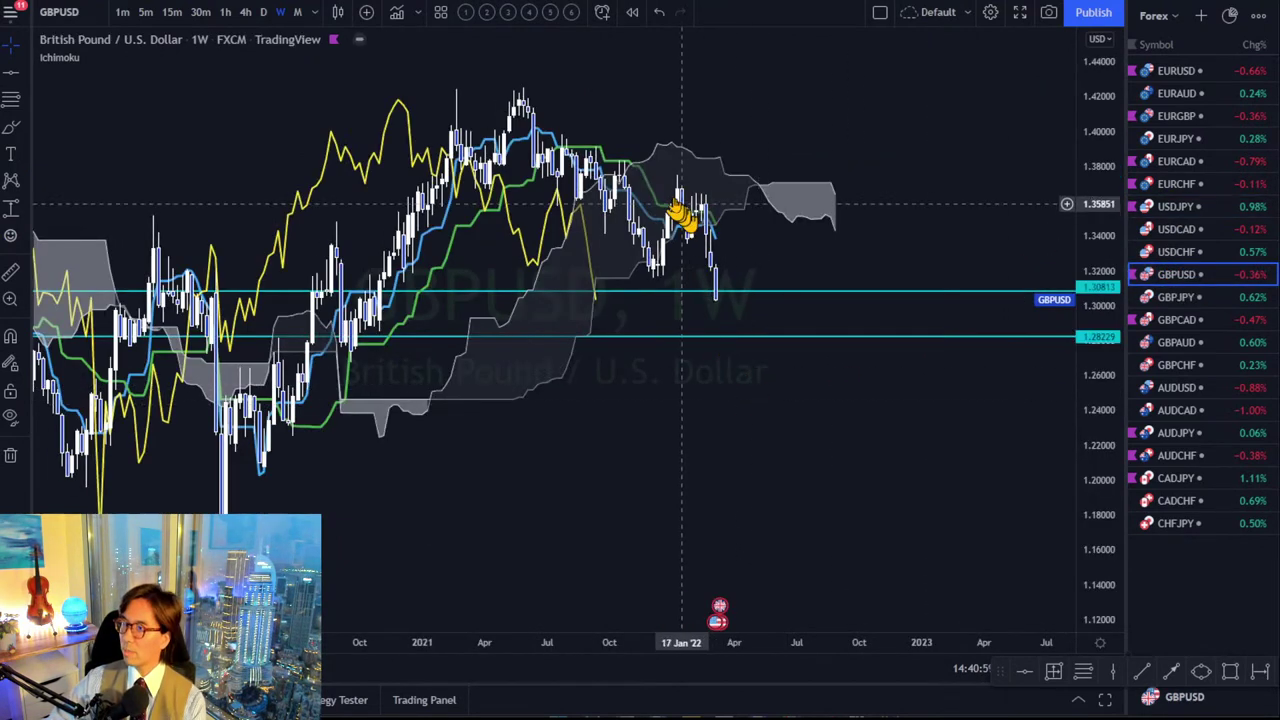
{"action": "left_click", "coordinate": [1177, 322]}
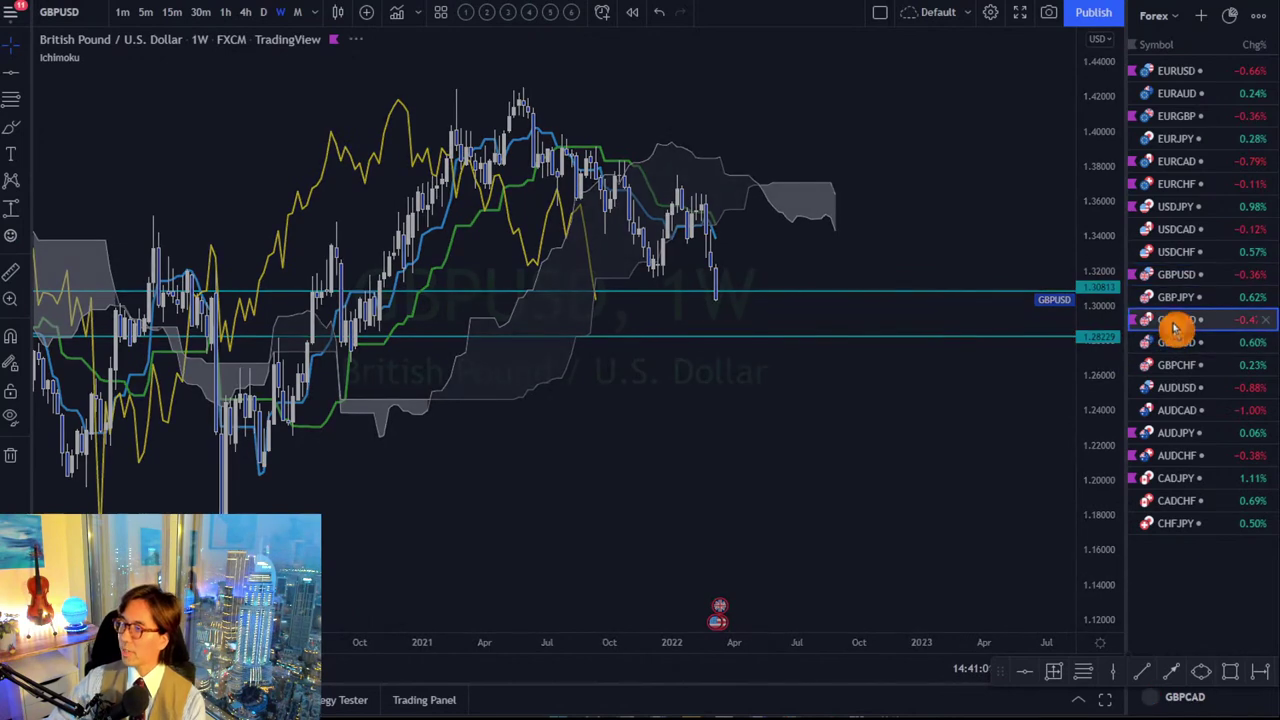
{"action": "key", "text": "alt+h"}
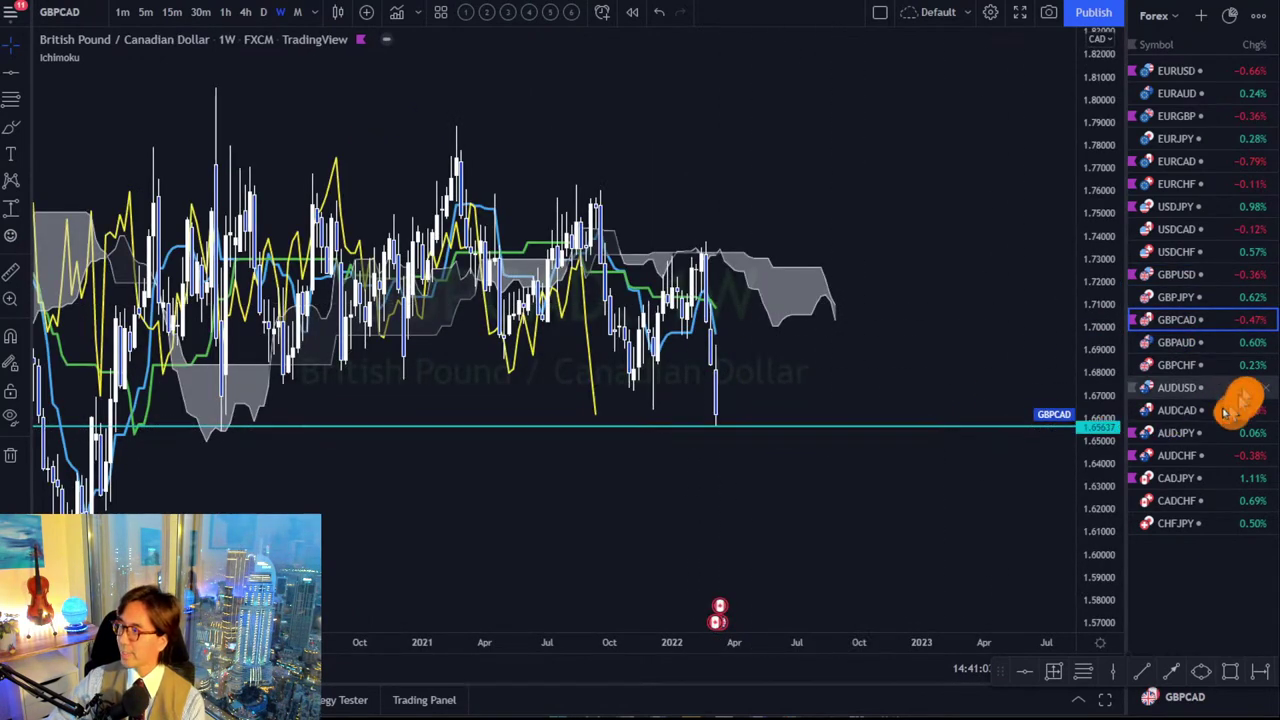
View AUDJPY on daily candles with taller, reframed prices, check AUDCHF, then open CADJPY.
{"action": "left_click", "coordinate": [1203, 433]}
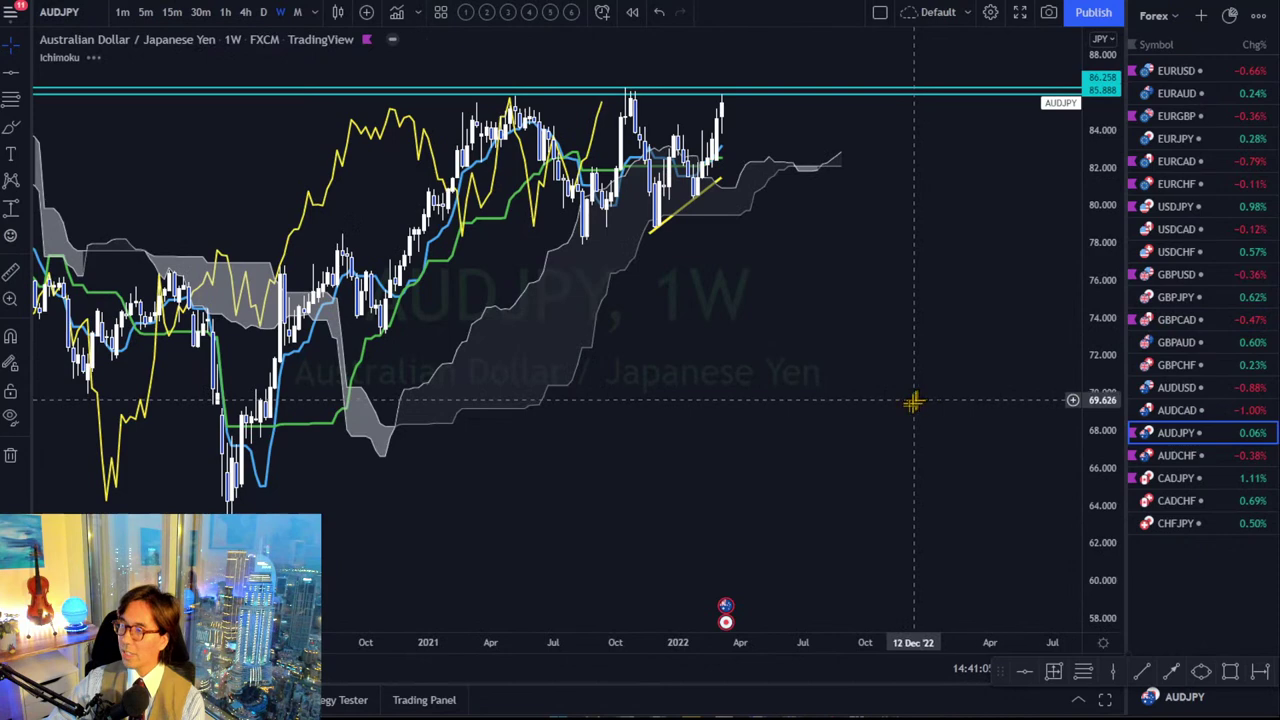
{"action": "left_click_drag", "start_coordinate": [789, 348], "coordinate": [757, 428]}
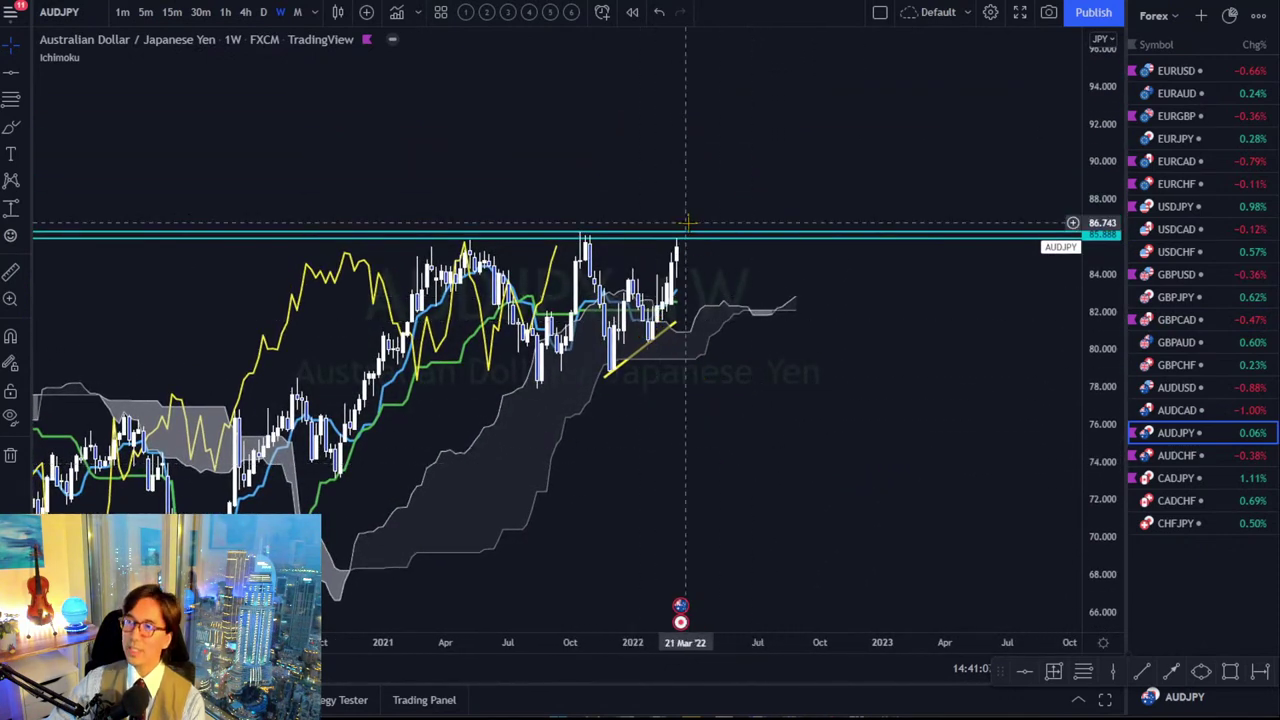
{"action": "left_click", "coordinate": [257, 16]}
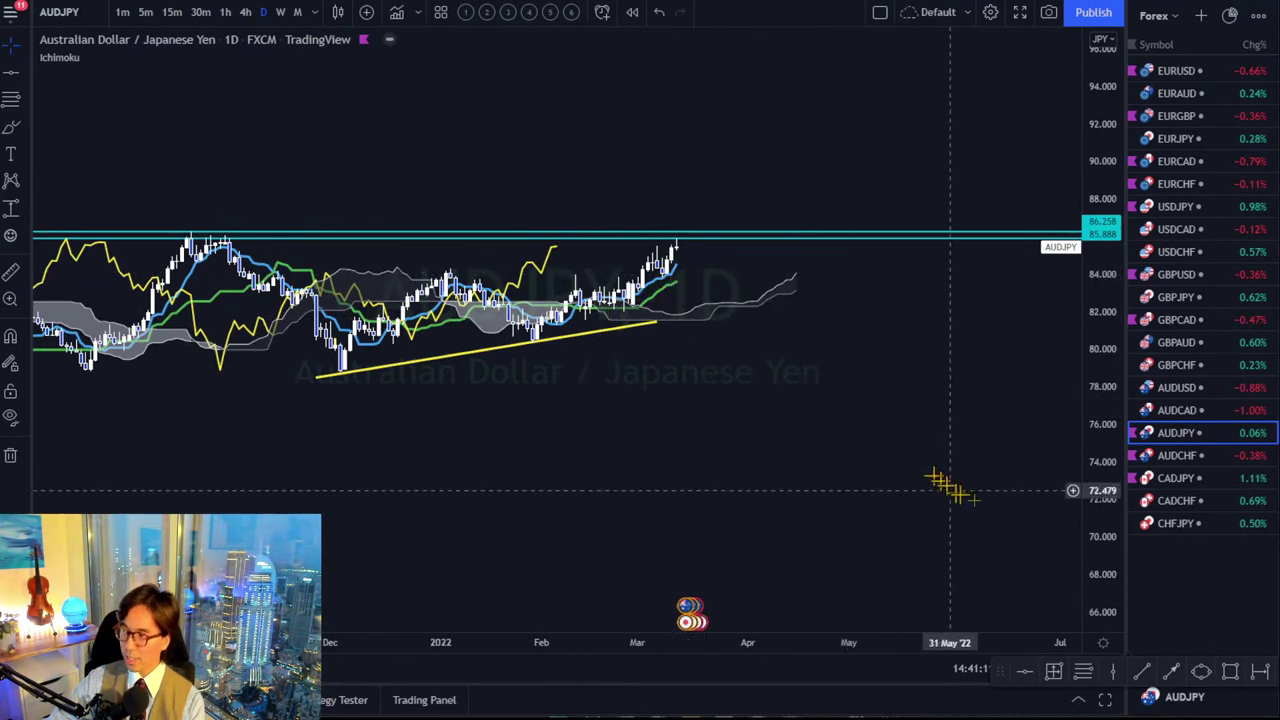
{"action": "left_click_drag", "start_coordinate": [1100, 490], "coordinate": [1100, 298]}
{"action": "left_click_drag", "start_coordinate": [753, 298], "coordinate": [663, 423]}
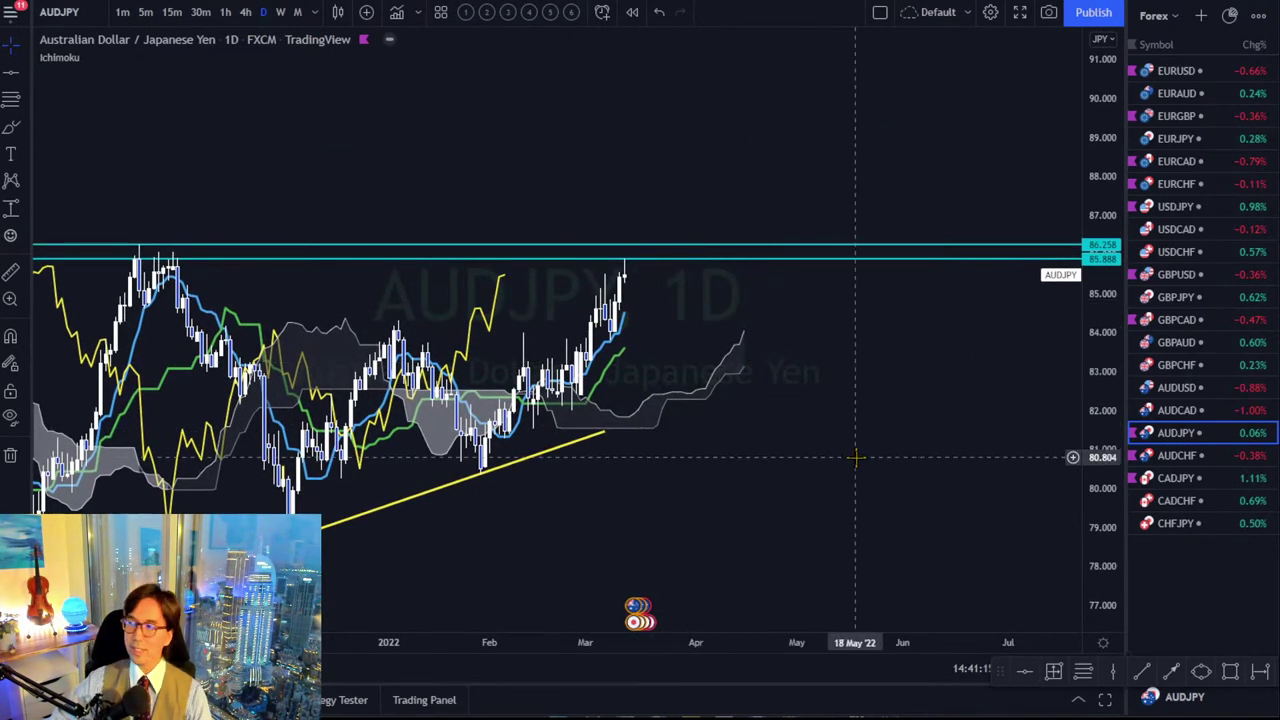
{"action": "left_click", "coordinate": [1180, 455]}
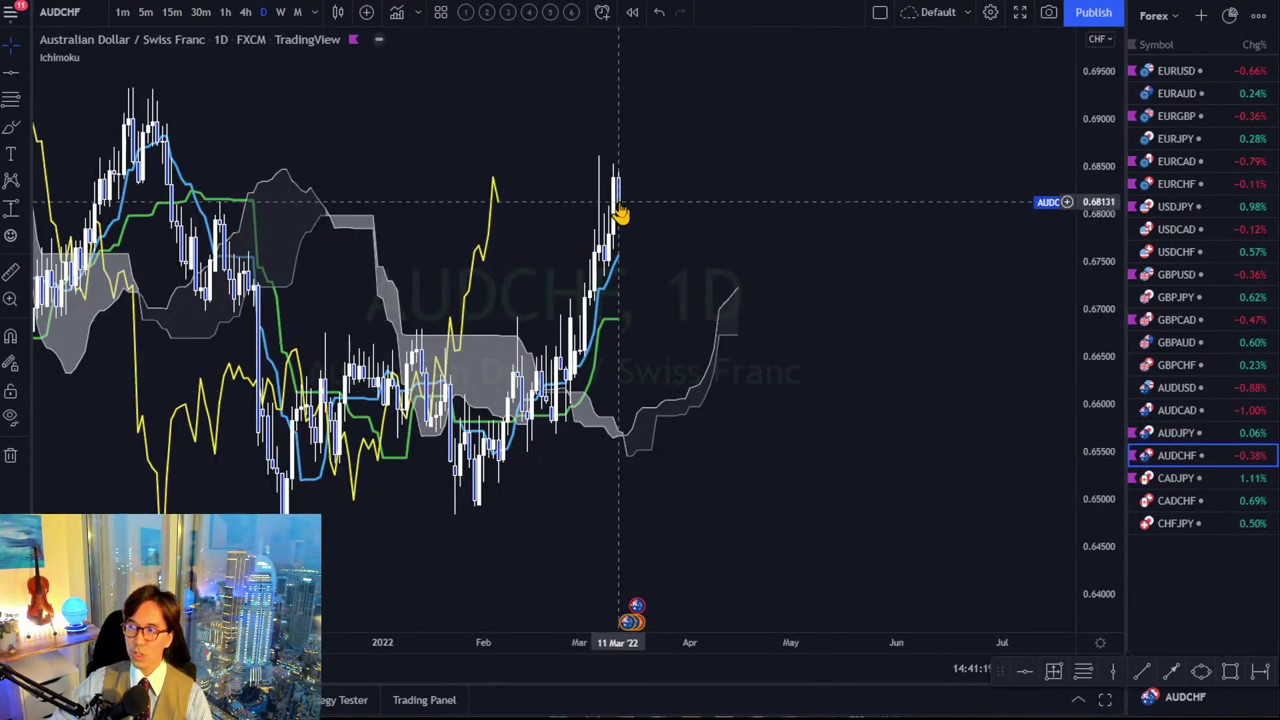
{"action": "left_click", "coordinate": [1183, 482]}
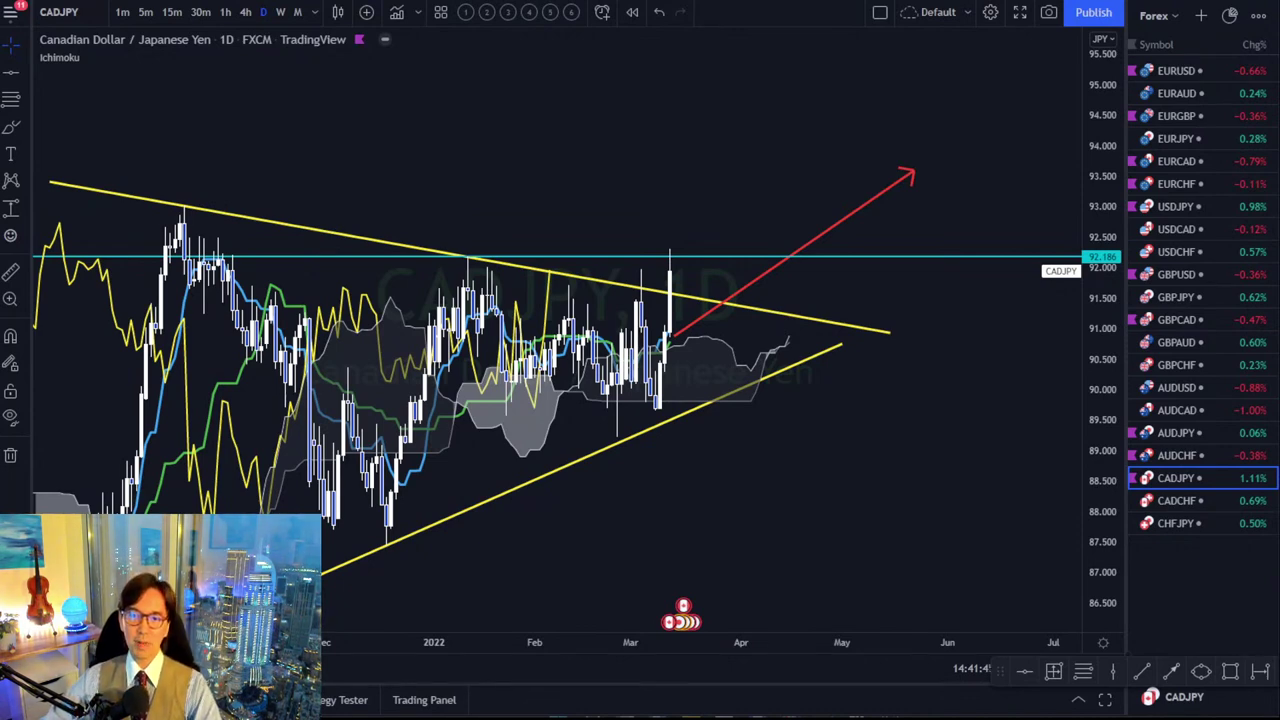
Add the FXCM AUDNZD pair to the Forex watchlist.
{"action": "left_click", "coordinate": [1204, 17]}
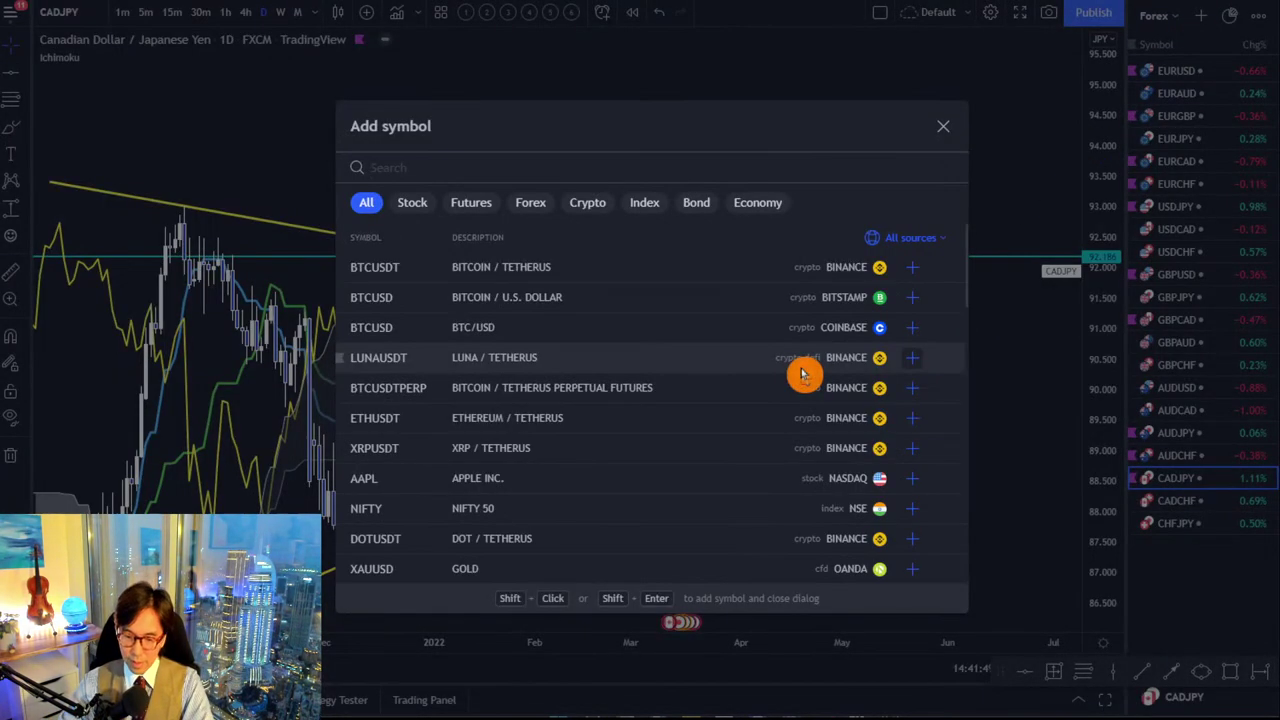
{"action": "type", "text": "AUDNZZD"}
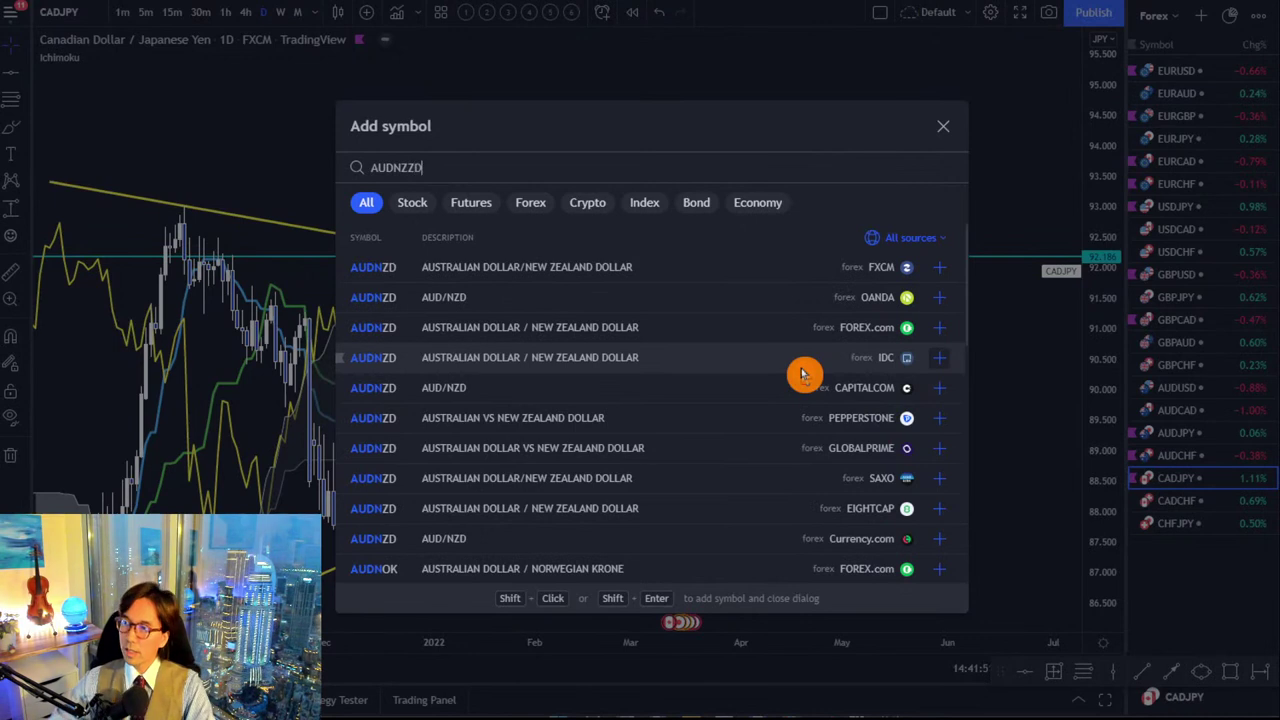
{"action": "key", "text": "BackSpace"}
{"action": "key", "text": "BackSpace"}
{"action": "type", "text": "D"}
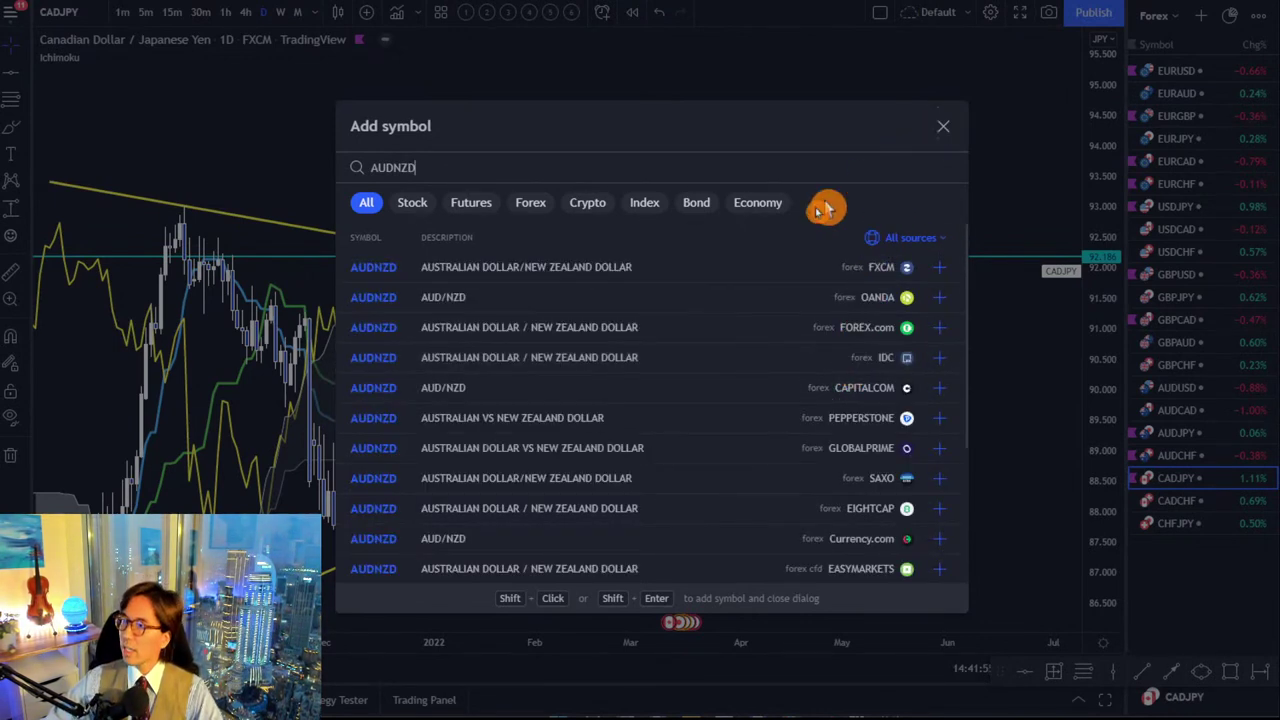
{"action": "left_click", "coordinate": [786, 270]}
{"action": "left_click", "coordinate": [943, 126]}
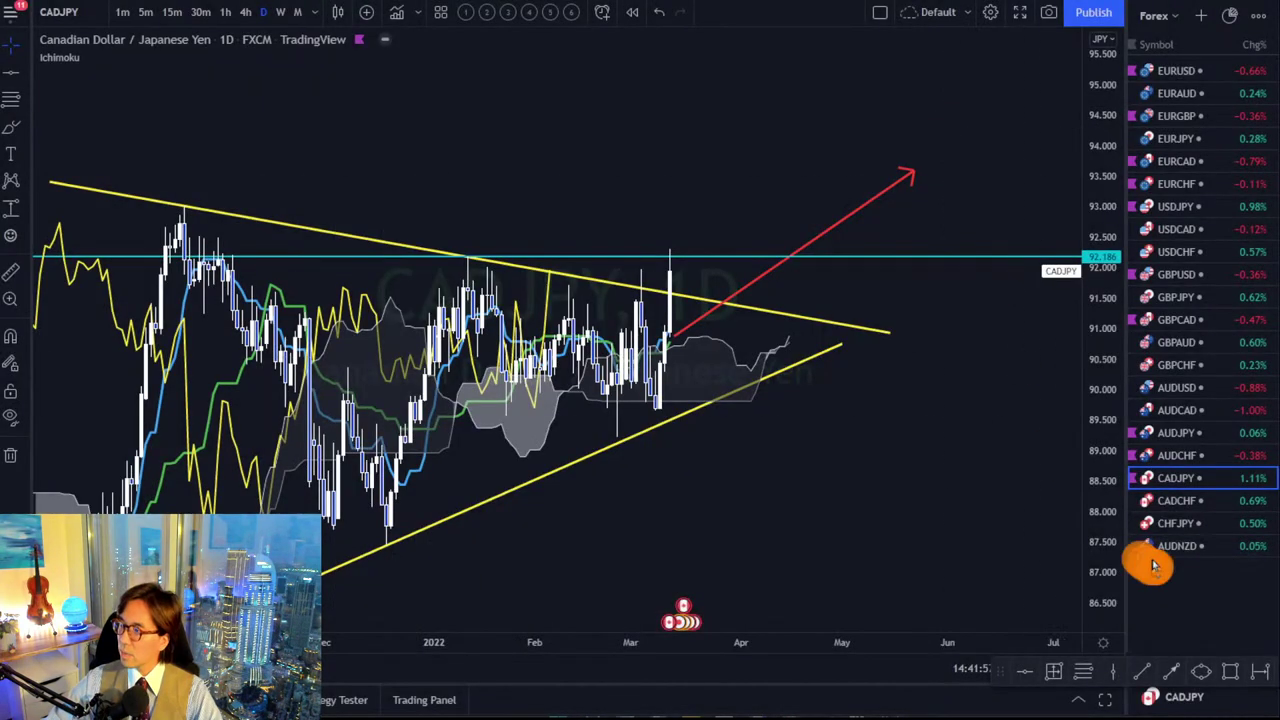
Open AUDNZD, review it weekly then daily, and lower the cyan resistance line to 1.07965.
{"action": "left_click", "coordinate": [1172, 546]}
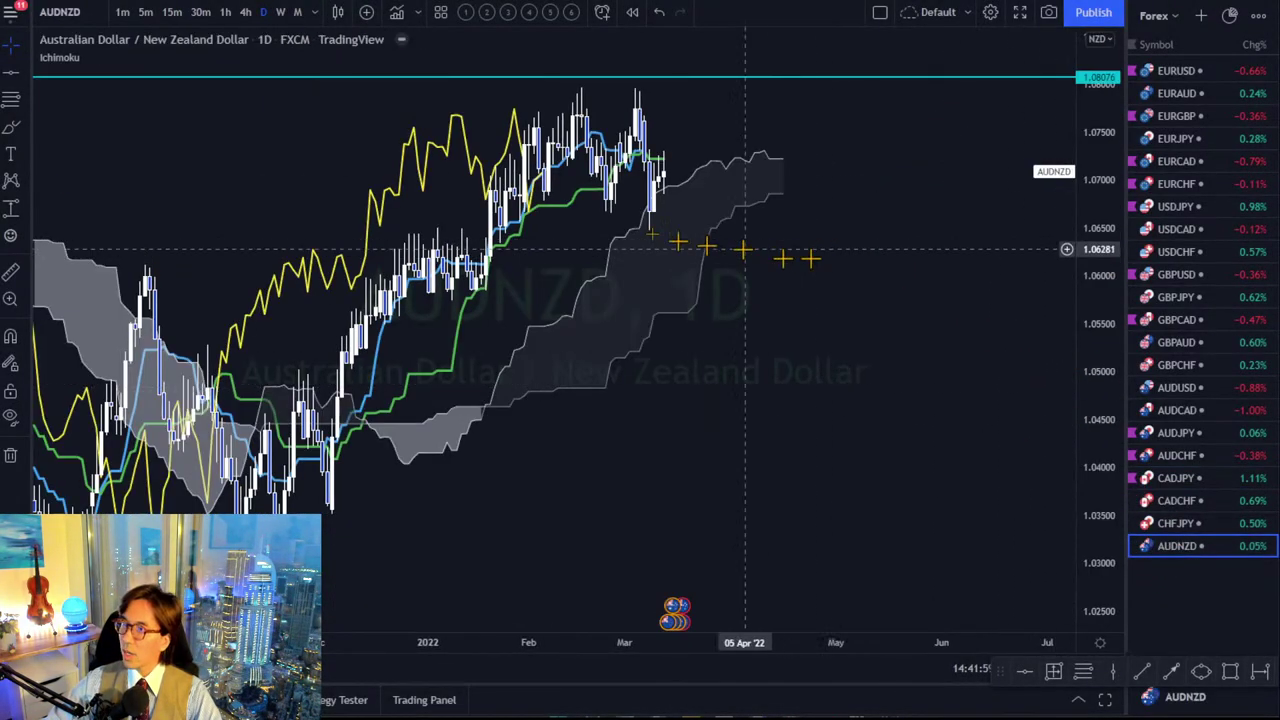
{"action": "left_click_drag", "start_coordinate": [617, 263], "coordinate": [624, 327]}
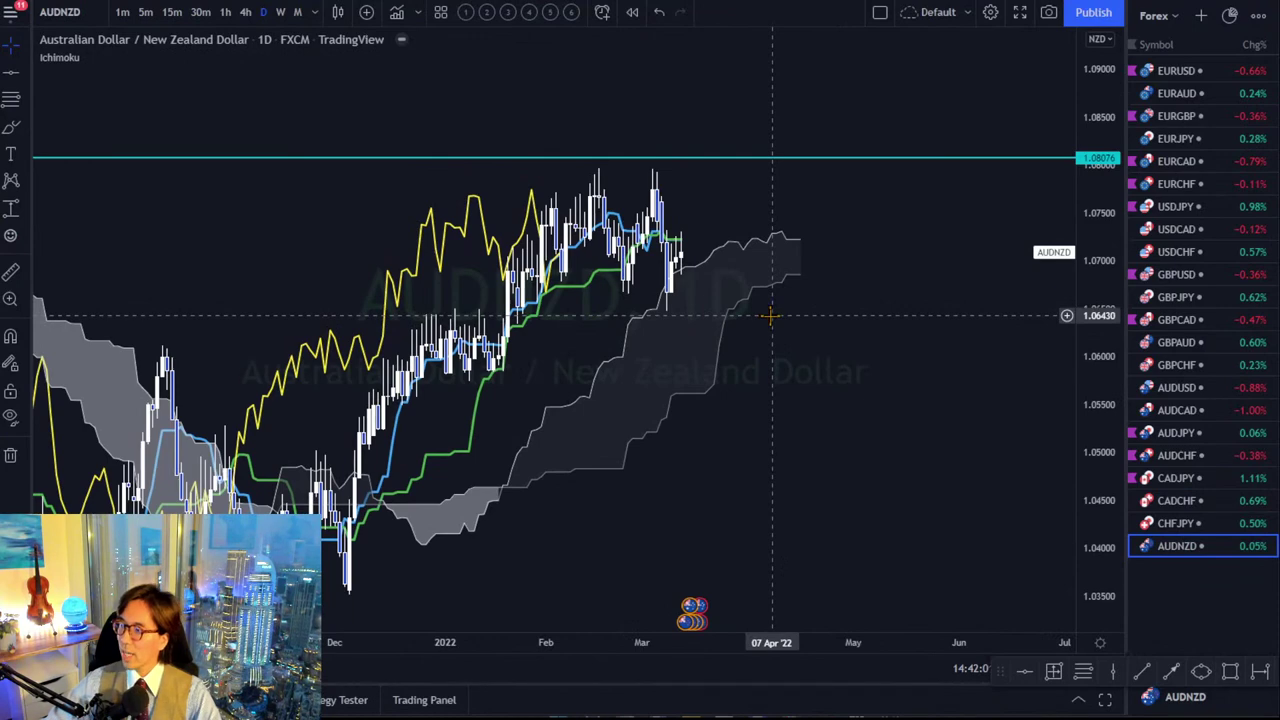
{"action": "left_click", "coordinate": [284, 17]}
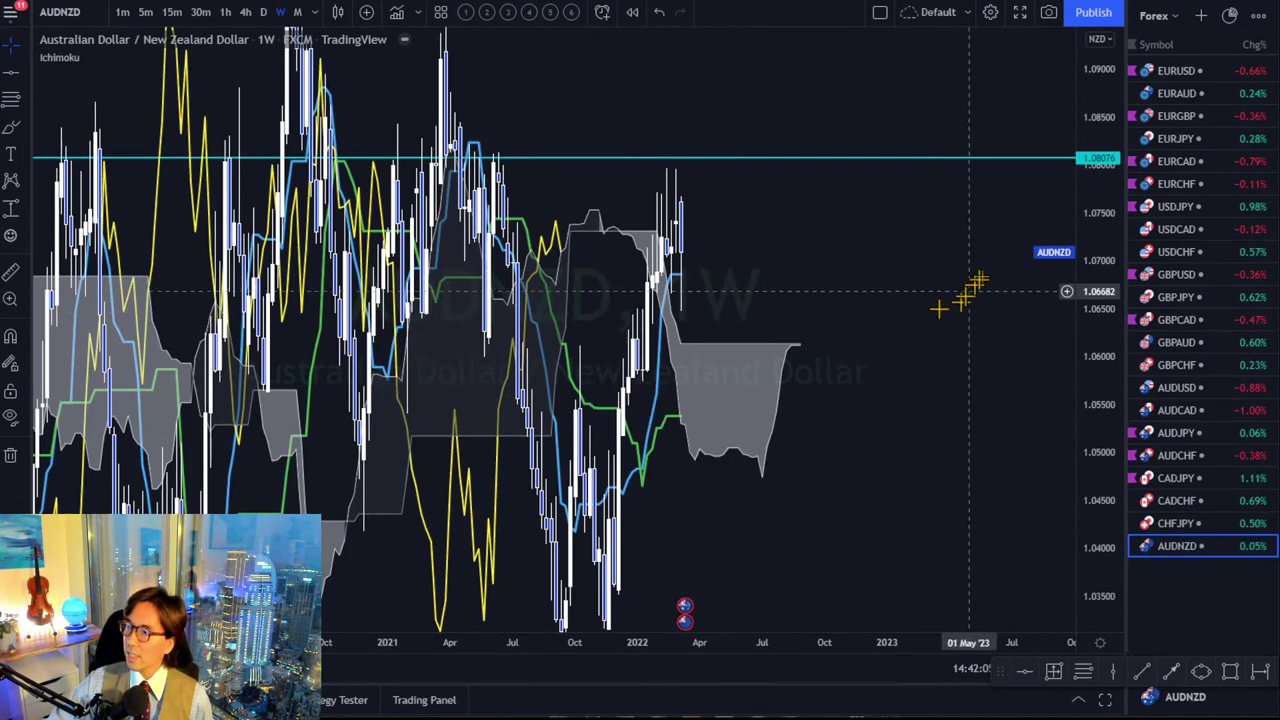
{"action": "left_click_drag", "start_coordinate": [1093, 231], "coordinate": [1051, 343]}
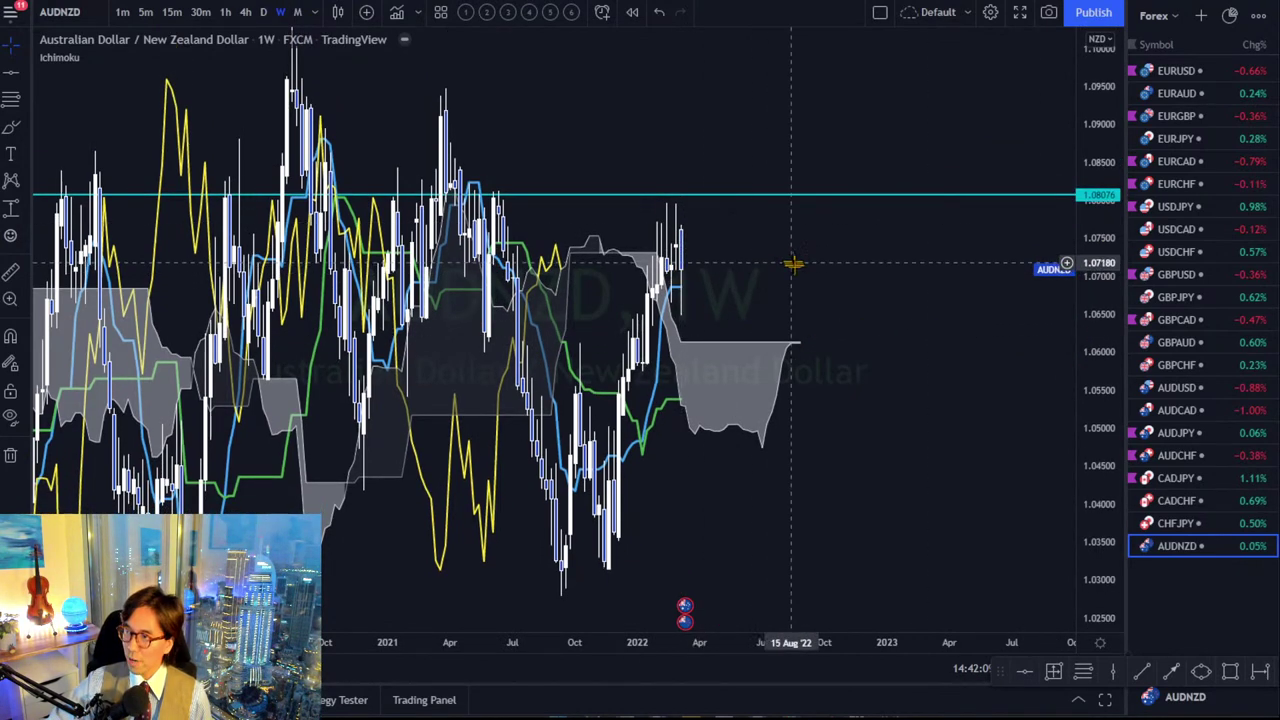
{"action": "left_click_drag", "start_coordinate": [791, 263], "coordinate": [825, 294]}
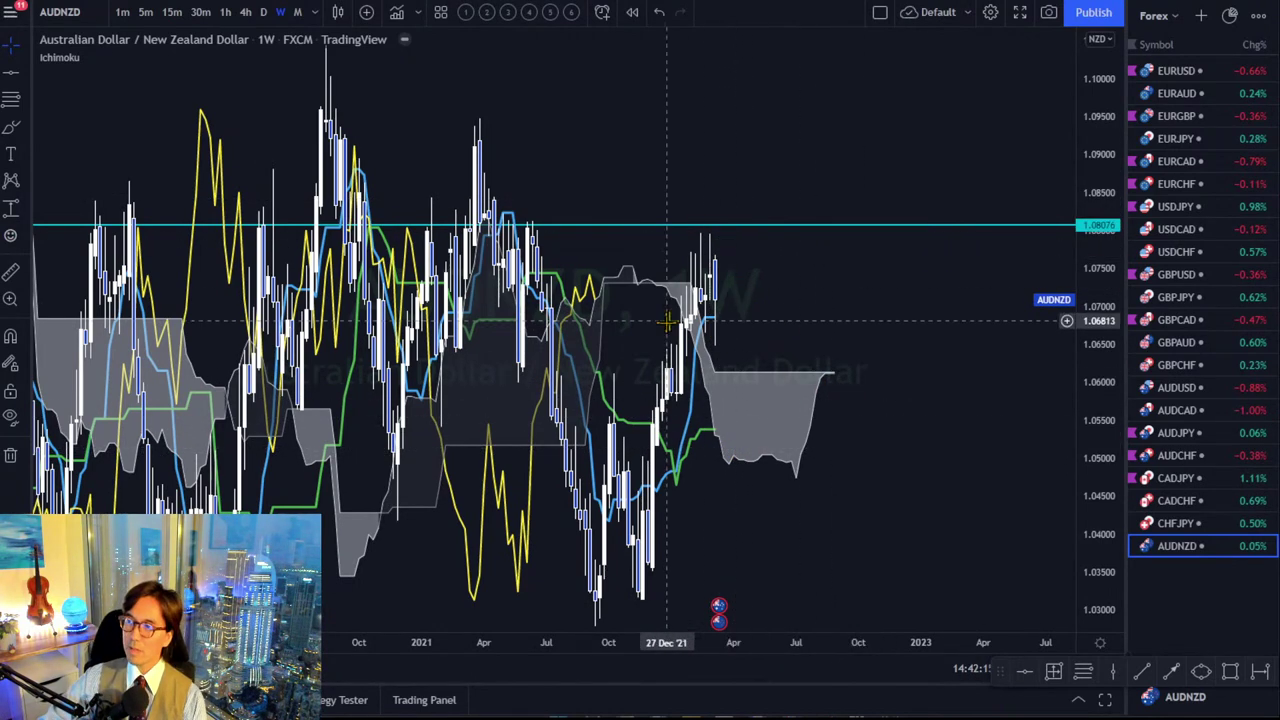
{"action": "left_click", "coordinate": [264, 13]}
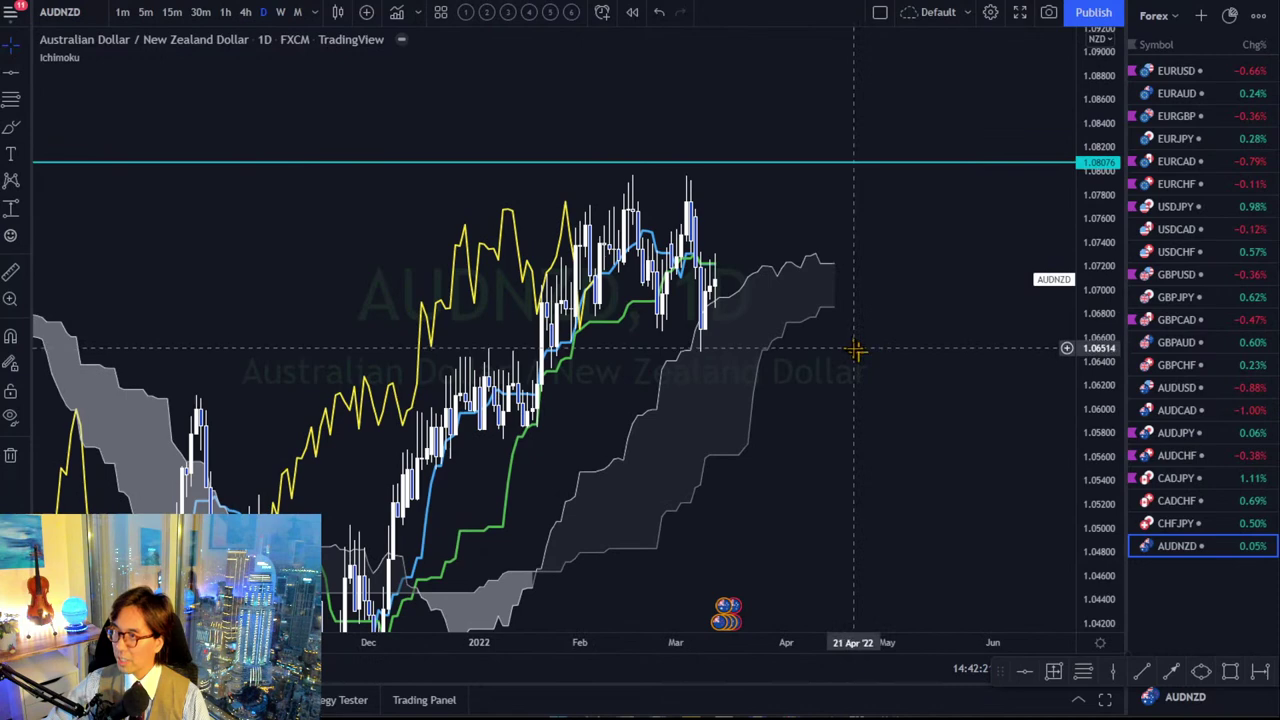
{"action": "left_click_drag", "start_coordinate": [857, 348], "coordinate": [872, 392]}
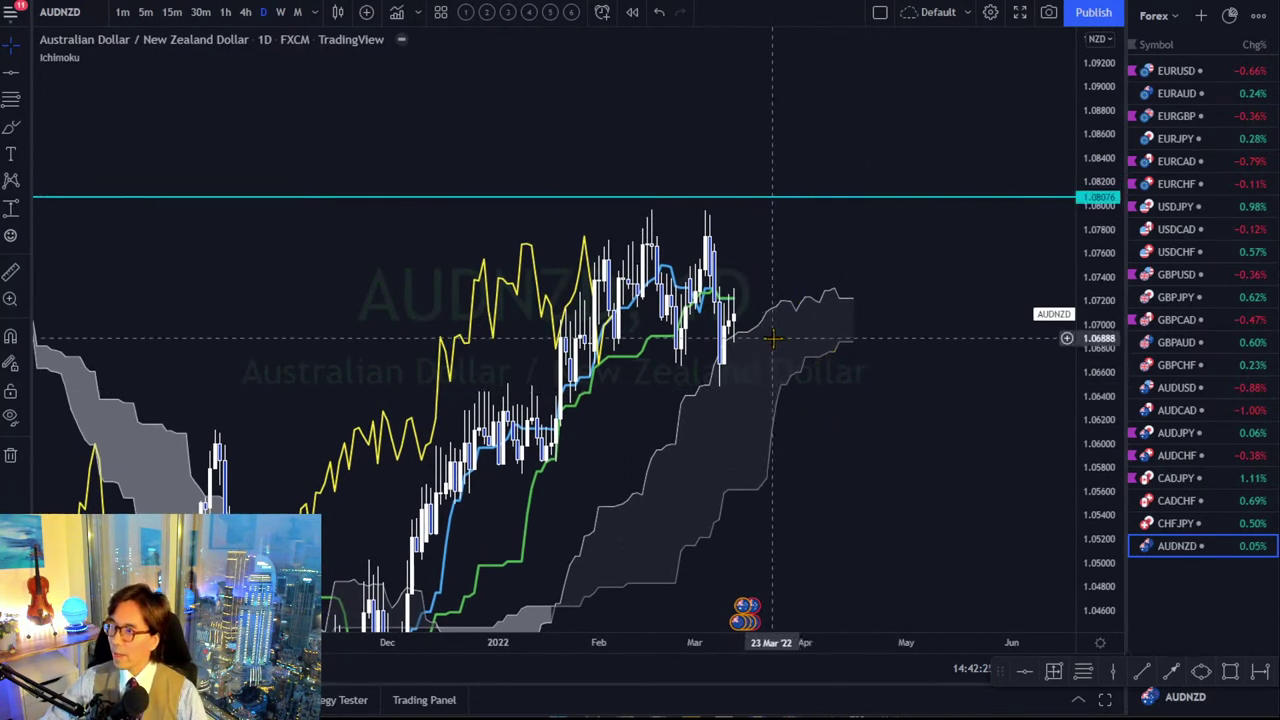
{"action": "left_click_drag", "start_coordinate": [752, 200], "coordinate": [751, 210]}
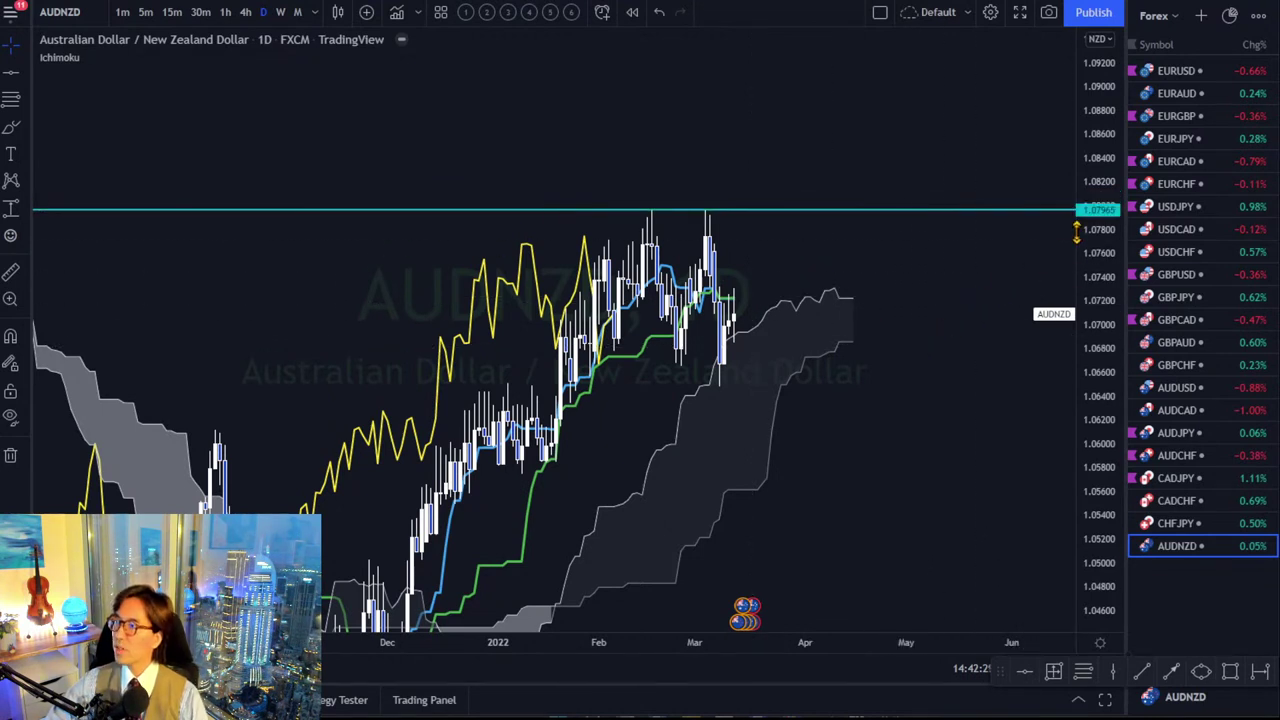
Draw a red upward projection line starting just above the 1.07965 cyan resistance line.
{"action": "left_click", "coordinate": [1171, 672]}
{"action": "left_click", "coordinate": [758, 286]}
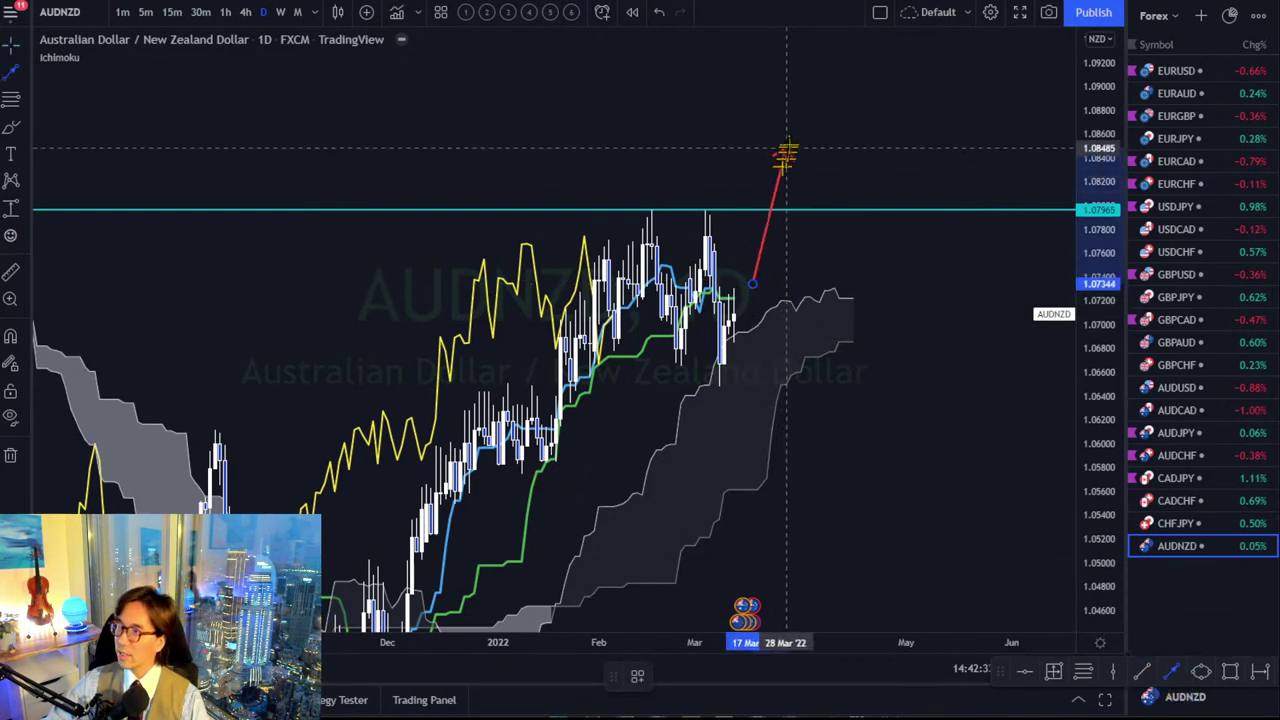
{"action": "left_click", "coordinate": [786, 147]}
{"action": "left_click_drag", "start_coordinate": [755, 287], "coordinate": [767, 198]}
{"action": "left_click", "coordinate": [795, 297]}
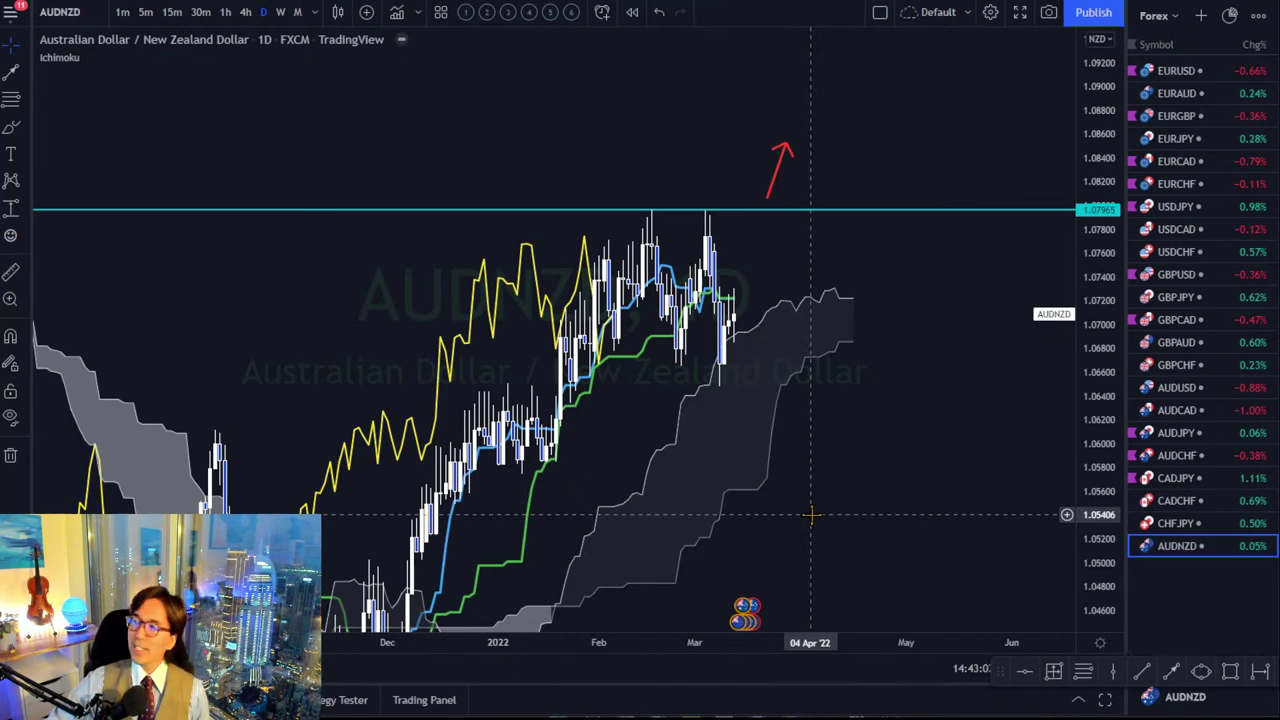
{"action": "left_click", "coordinate": [1147, 490]}
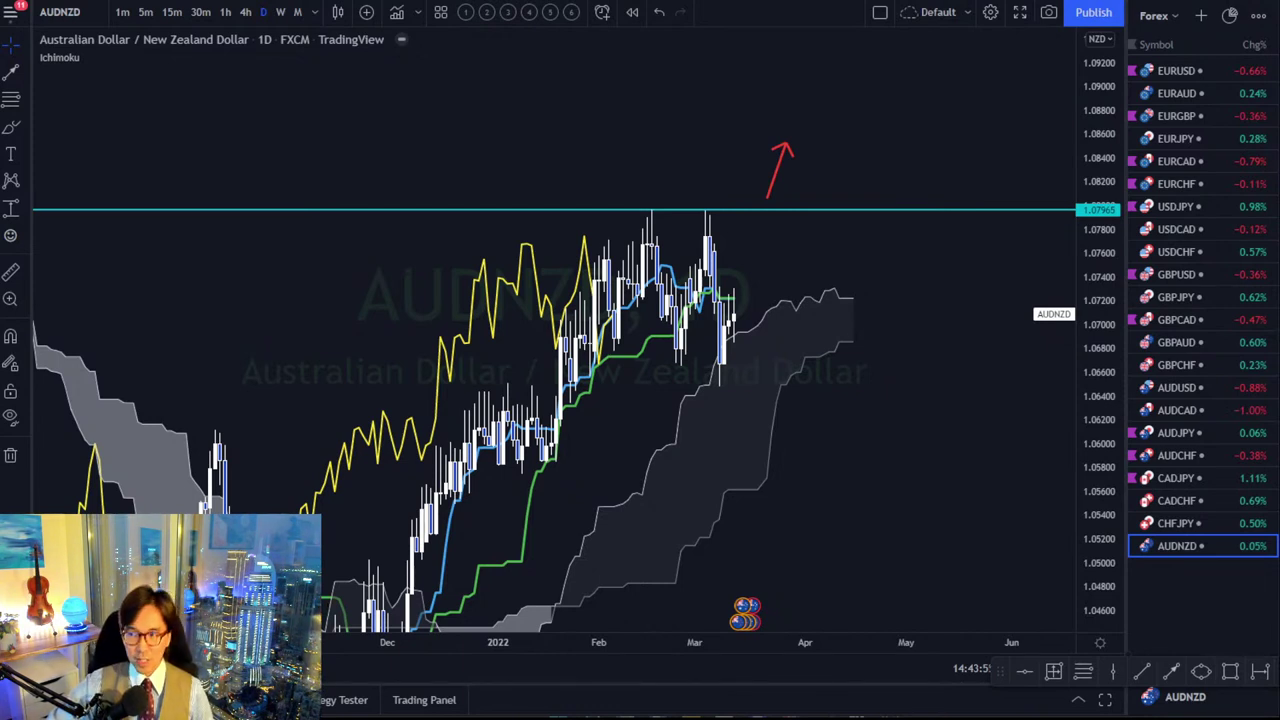
Open the USDJPY daily chart and frame its yellow trendline and red zigzag arrows.
{"action": "left_click", "coordinate": [1188, 216]}
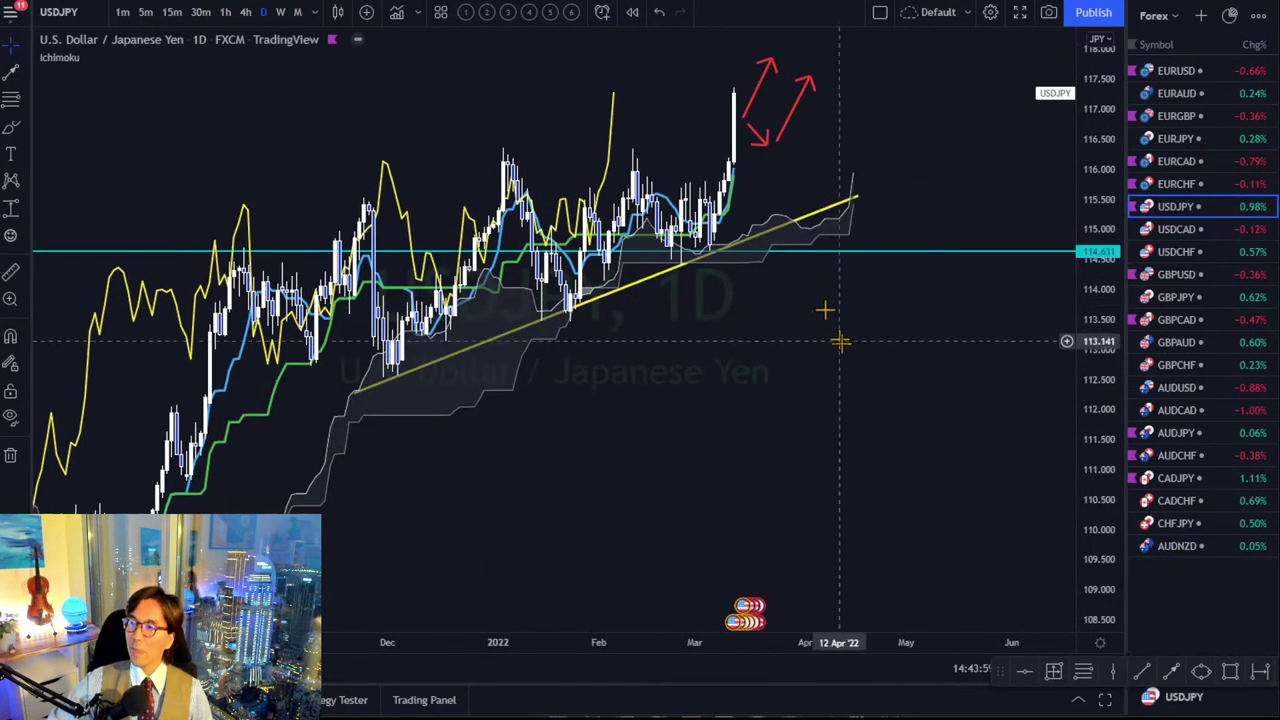
{"action": "left_click_drag", "start_coordinate": [840, 342], "coordinate": [834, 440]}
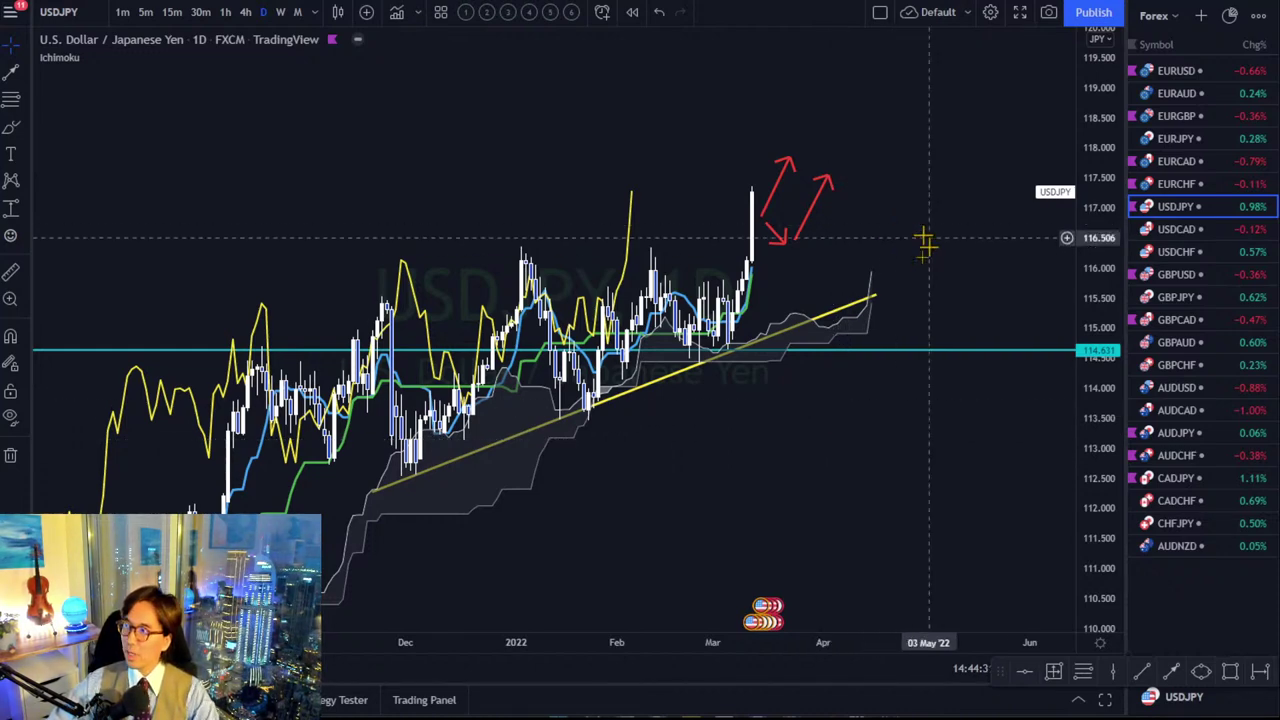
Open BTCUSD from the Crypto watchlist on weekly candles and pan it left.
{"action": "left_click", "coordinate": [1158, 16]}
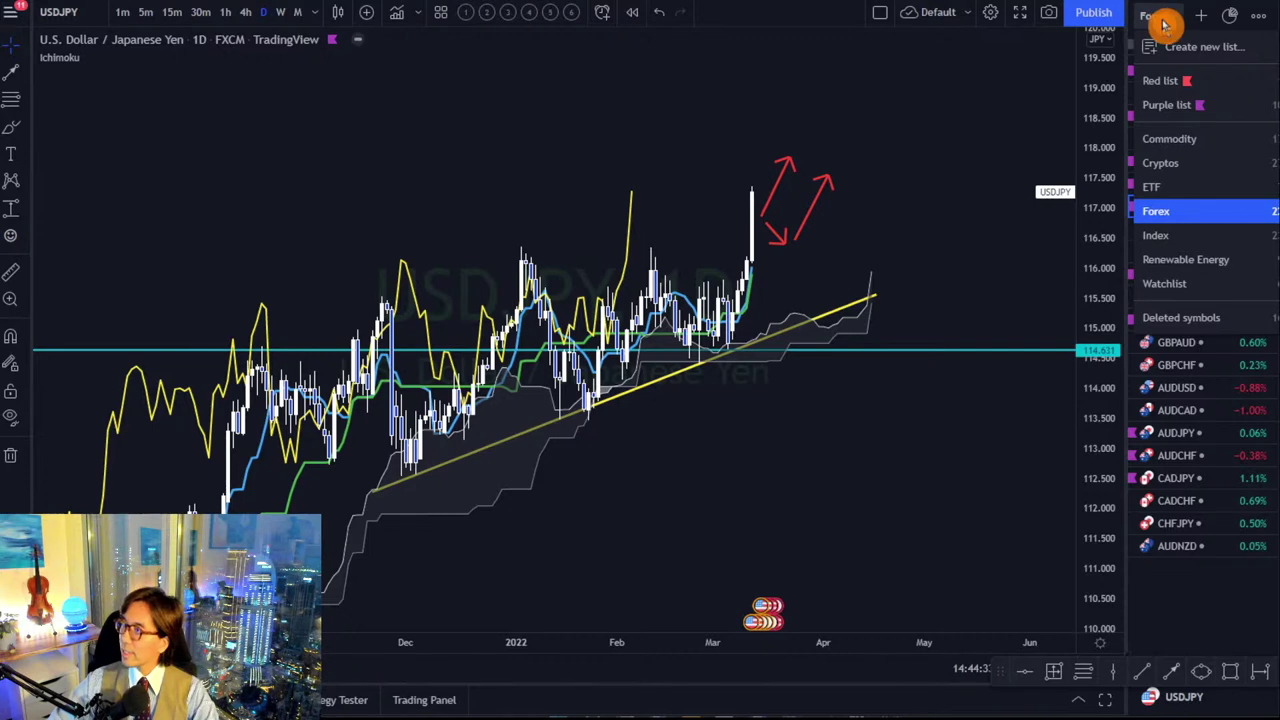
{"action": "left_click", "coordinate": [1188, 162]}
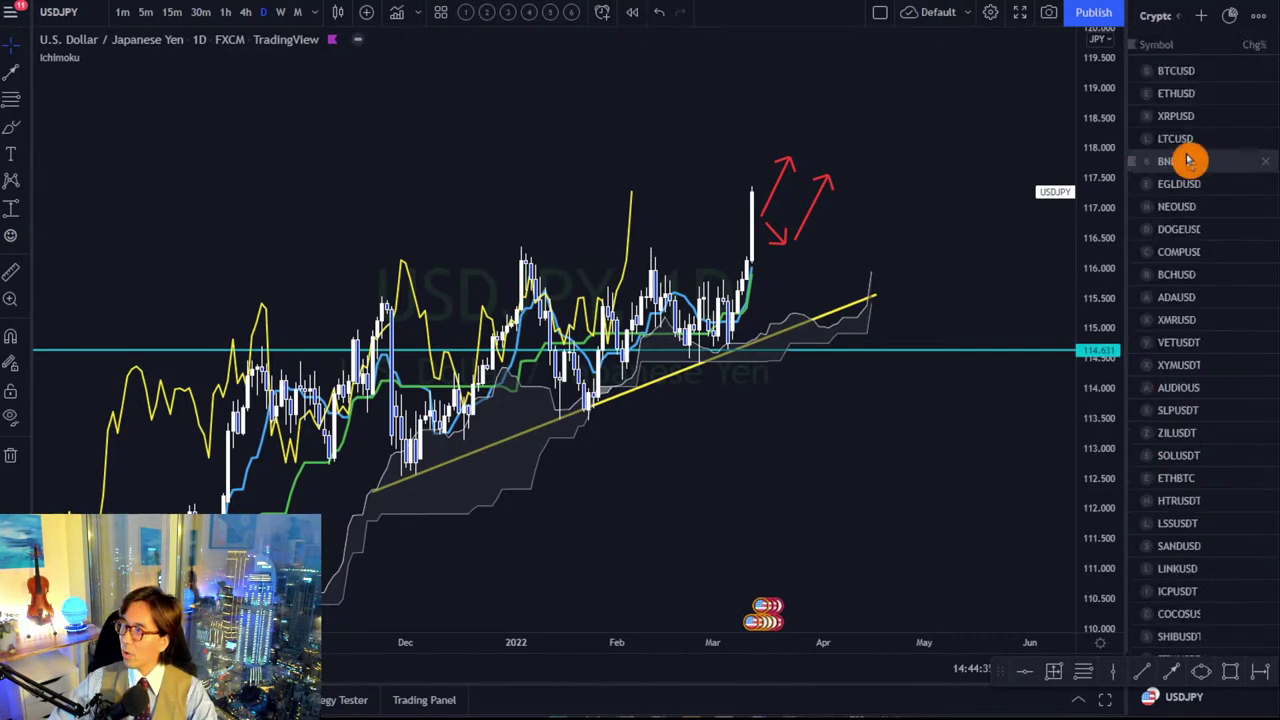
{"action": "left_click", "coordinate": [1182, 80]}
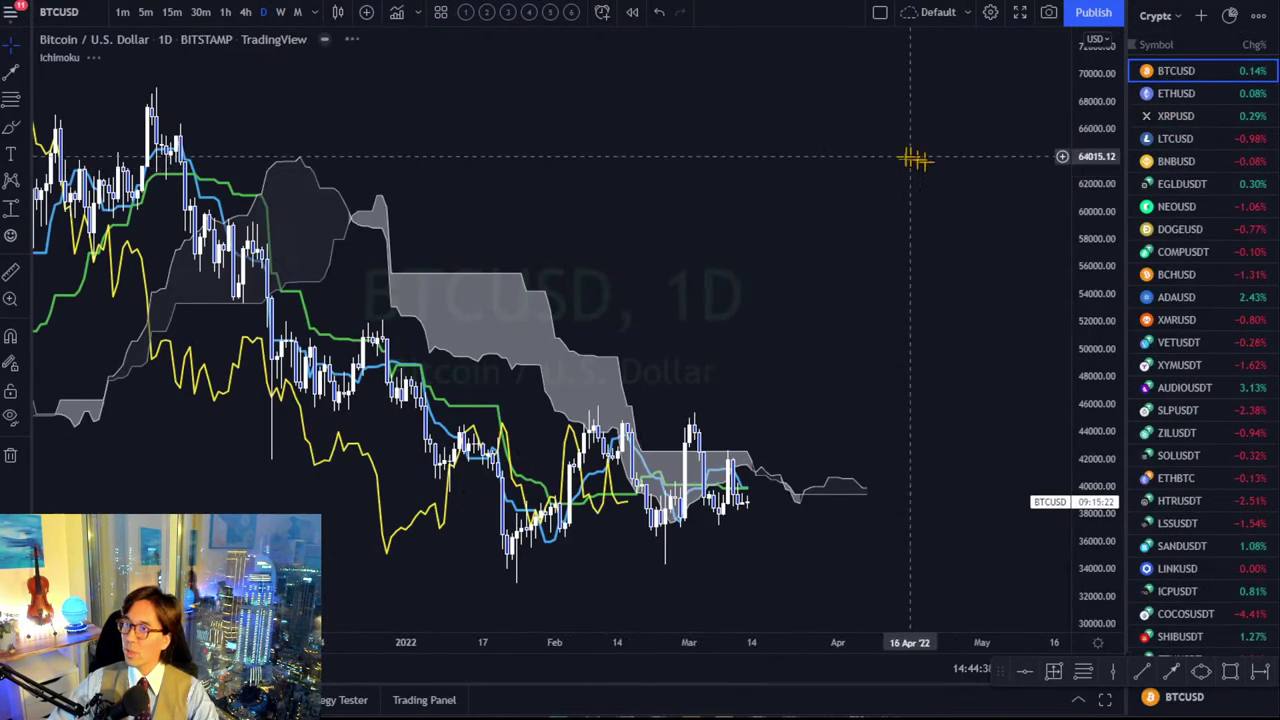
{"action": "left_click", "coordinate": [286, 13]}
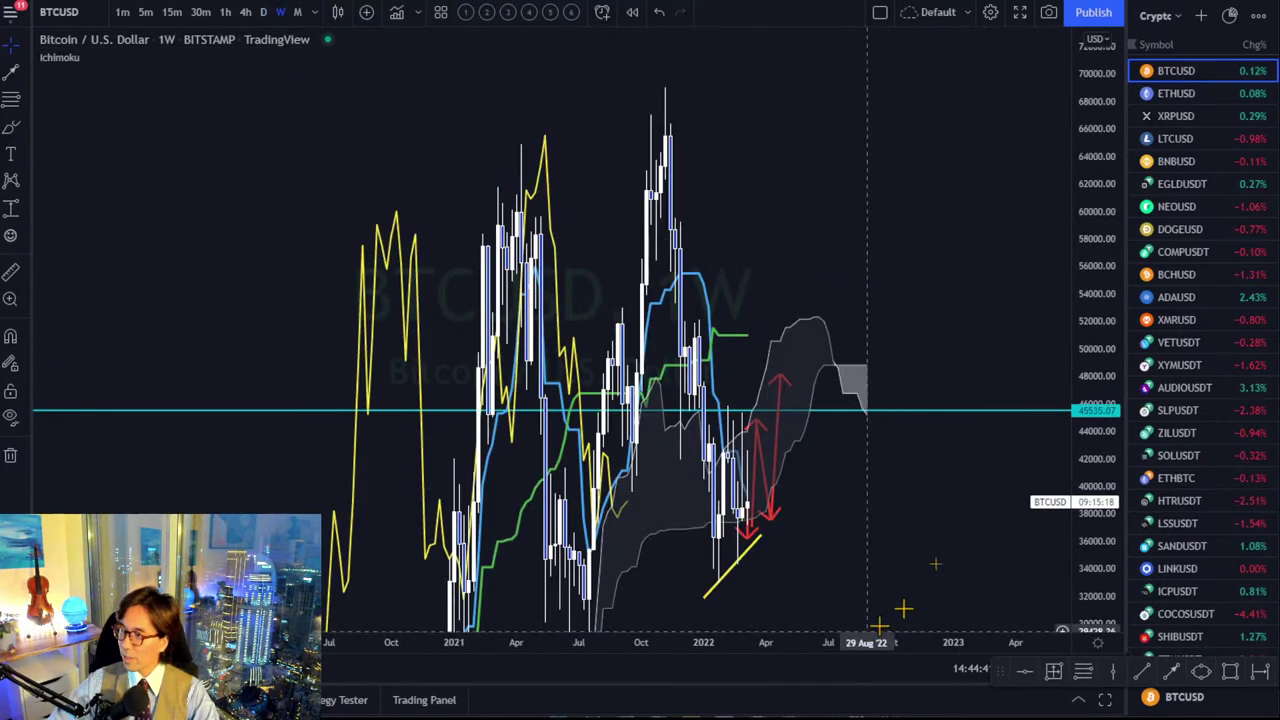
{"action": "left_click_drag", "start_coordinate": [825, 286], "coordinate": [762, 171]}
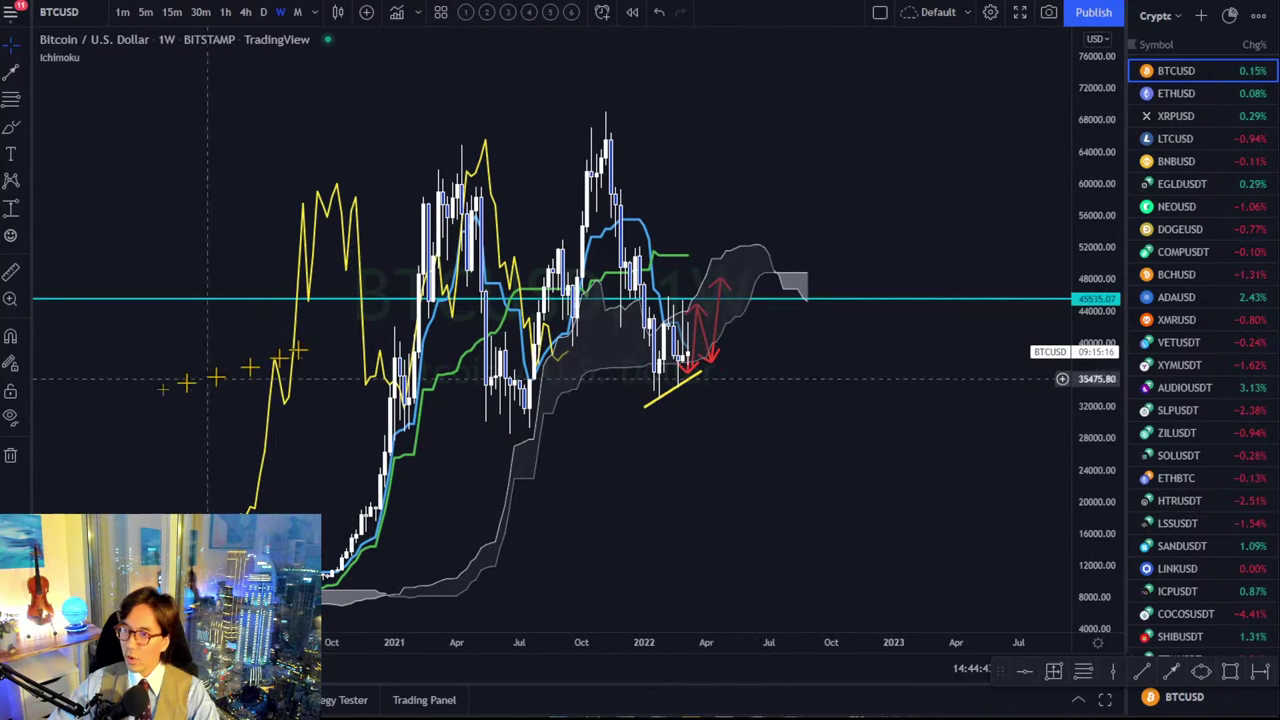
Hide all drawings and pan the weekly Bitcoin chart to centre the recent candles.
{"action": "left_click", "coordinate": [10, 418]}
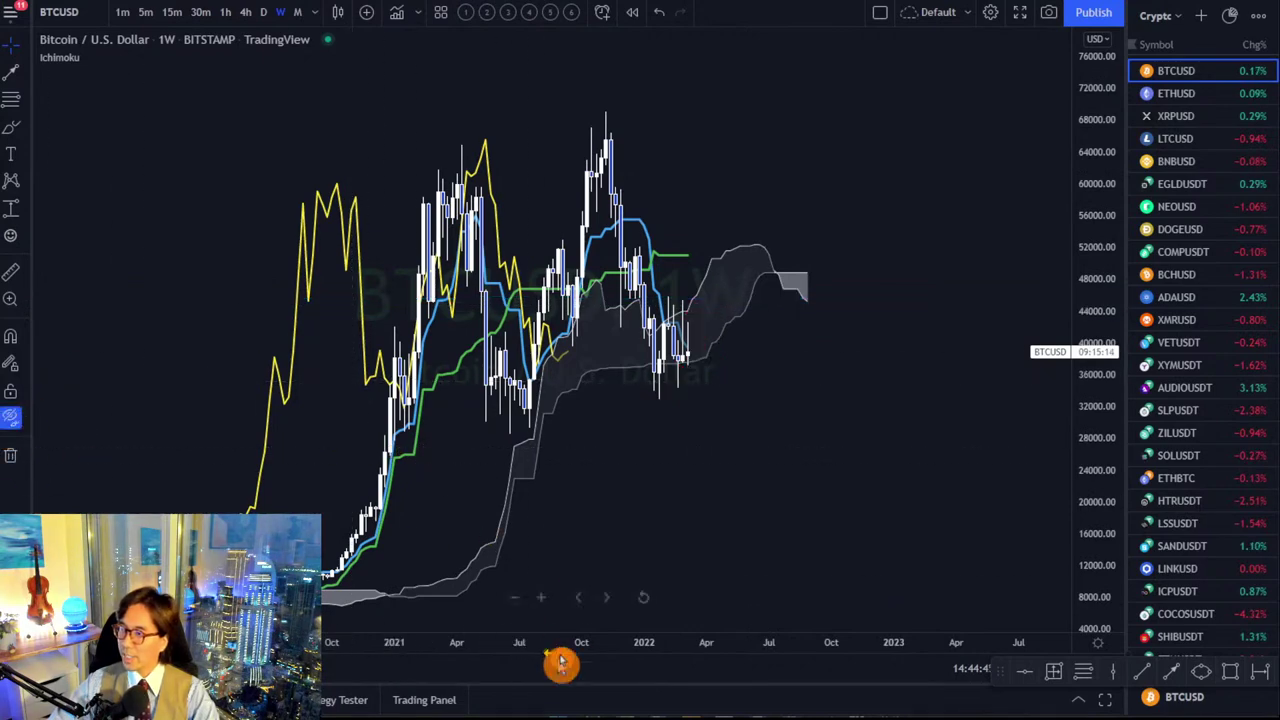
{"action": "scroll", "coordinate": [660, 648], "scroll_direction": "up", "scroll_amount": 3}
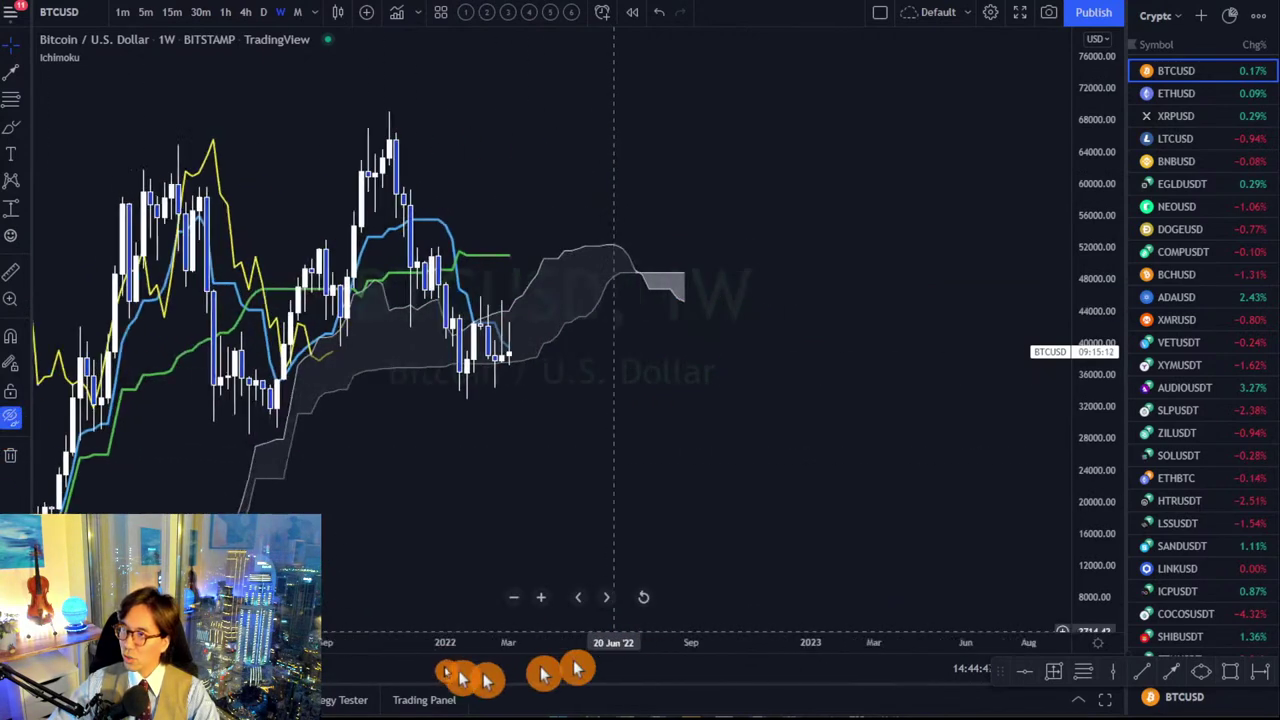
{"action": "scroll", "coordinate": [571, 420], "scroll_direction": "down", "scroll_amount": 2}
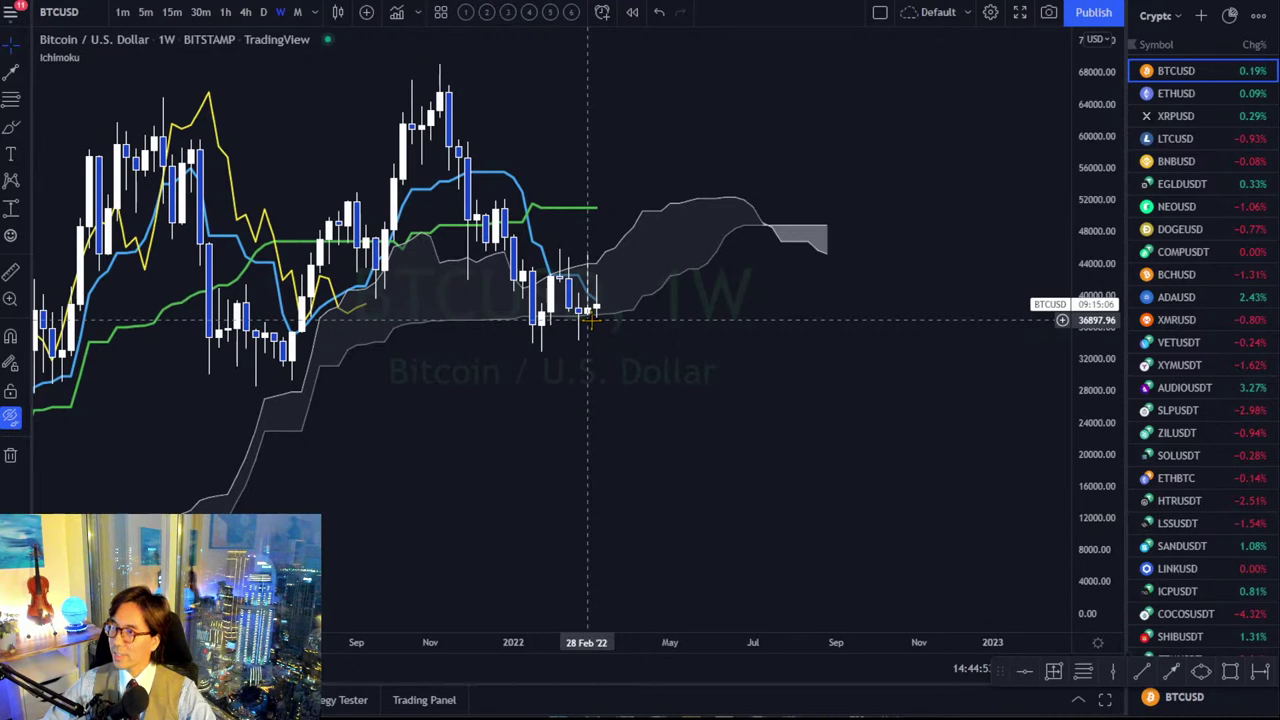
{"action": "left_click_drag", "start_coordinate": [637, 386], "coordinate": [655, 406]}
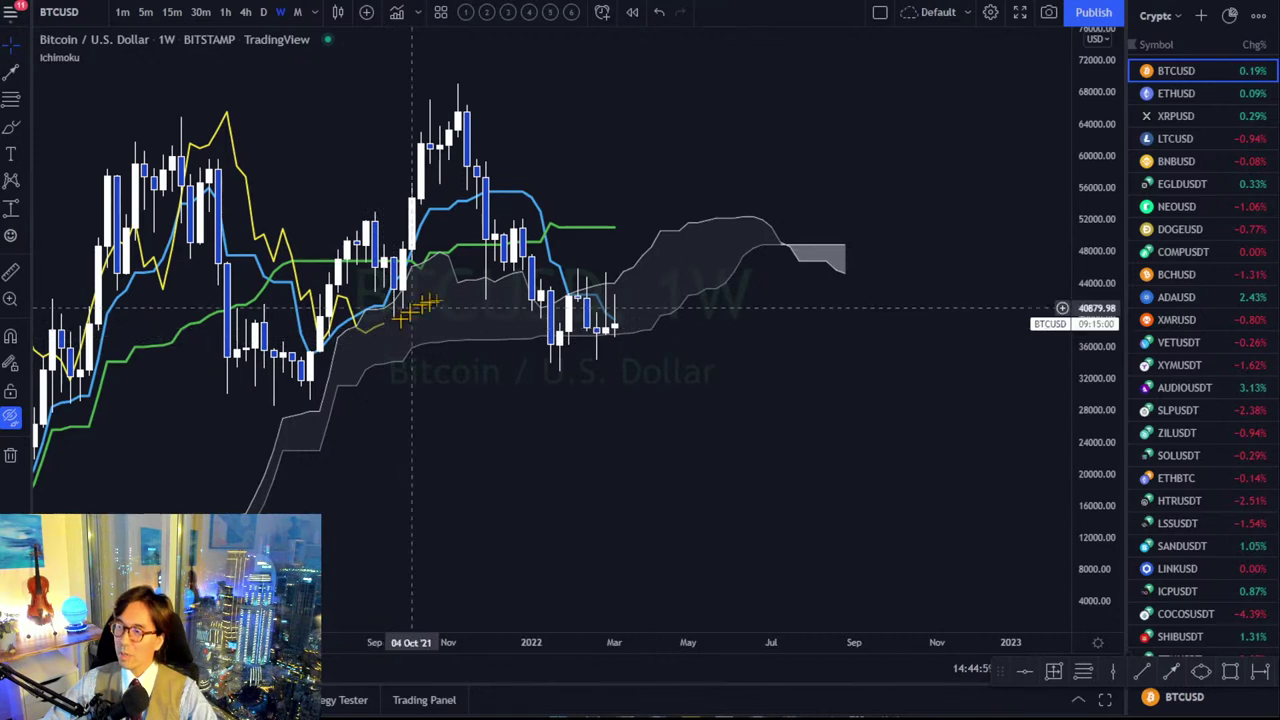
{"action": "left_click_drag", "start_coordinate": [640, 478], "coordinate": [688, 500]}
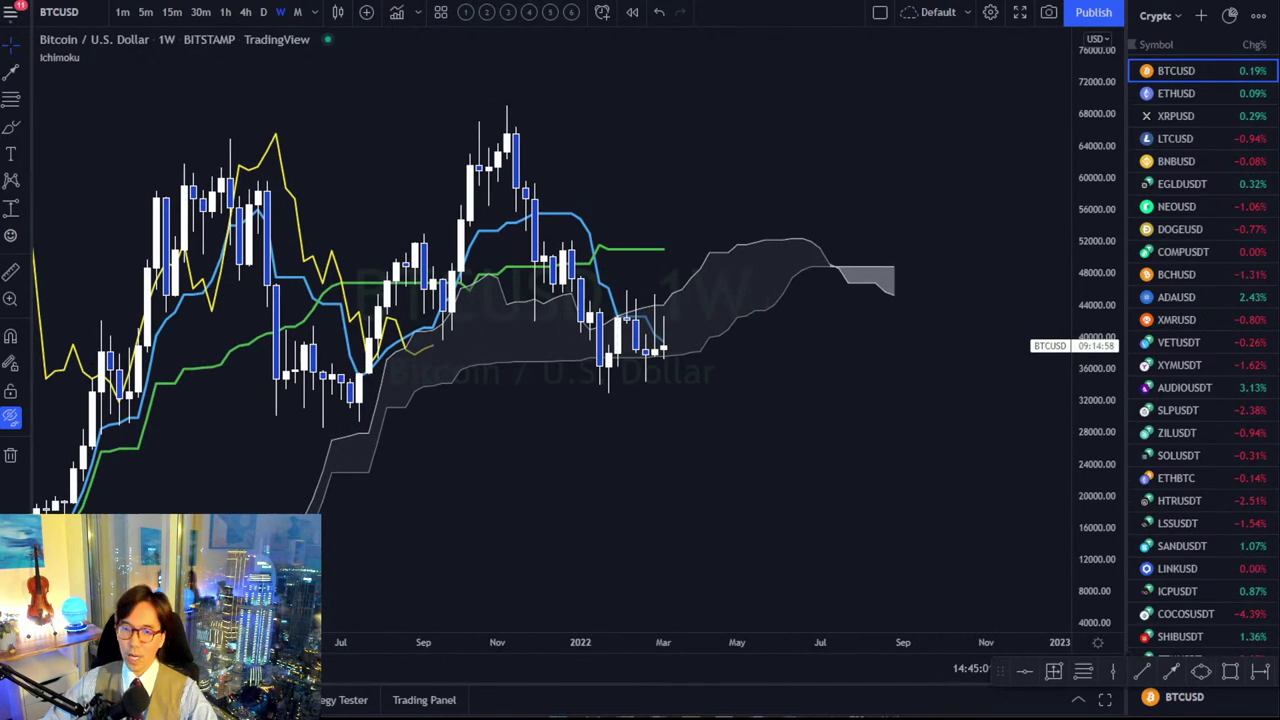
Restore the hidden levels, trendline and arrows, and sketch red circles on cyan-level touches, then undo them.
{"action": "mouse_move", "coordinate": [272, 250]}
{"action": "left_mouse_down"}
{"action": "mouse_move", "coordinate": [386, 214]}
{"action": "mouse_move", "coordinate": [508, 78]}
{"action": "mouse_move", "coordinate": [634, 274]}
{"action": "left_mouse_up"}
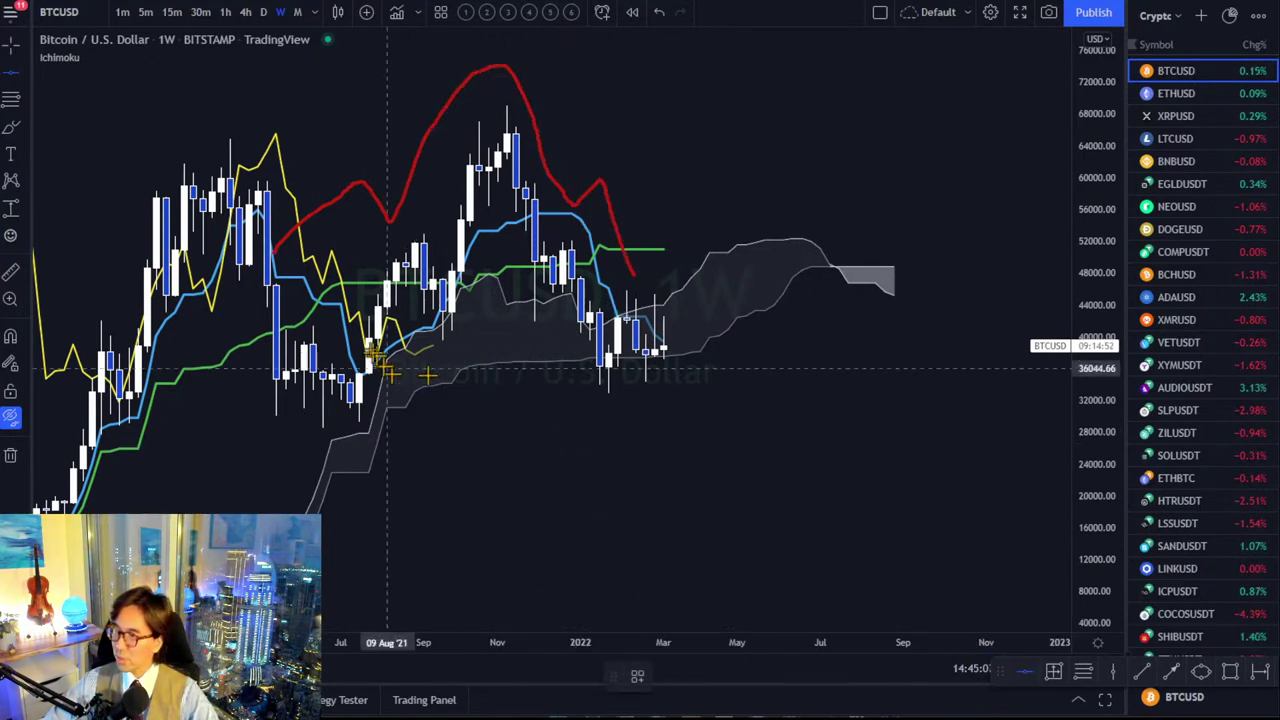
{"action": "key", "text": "ctrl+alt+h"}
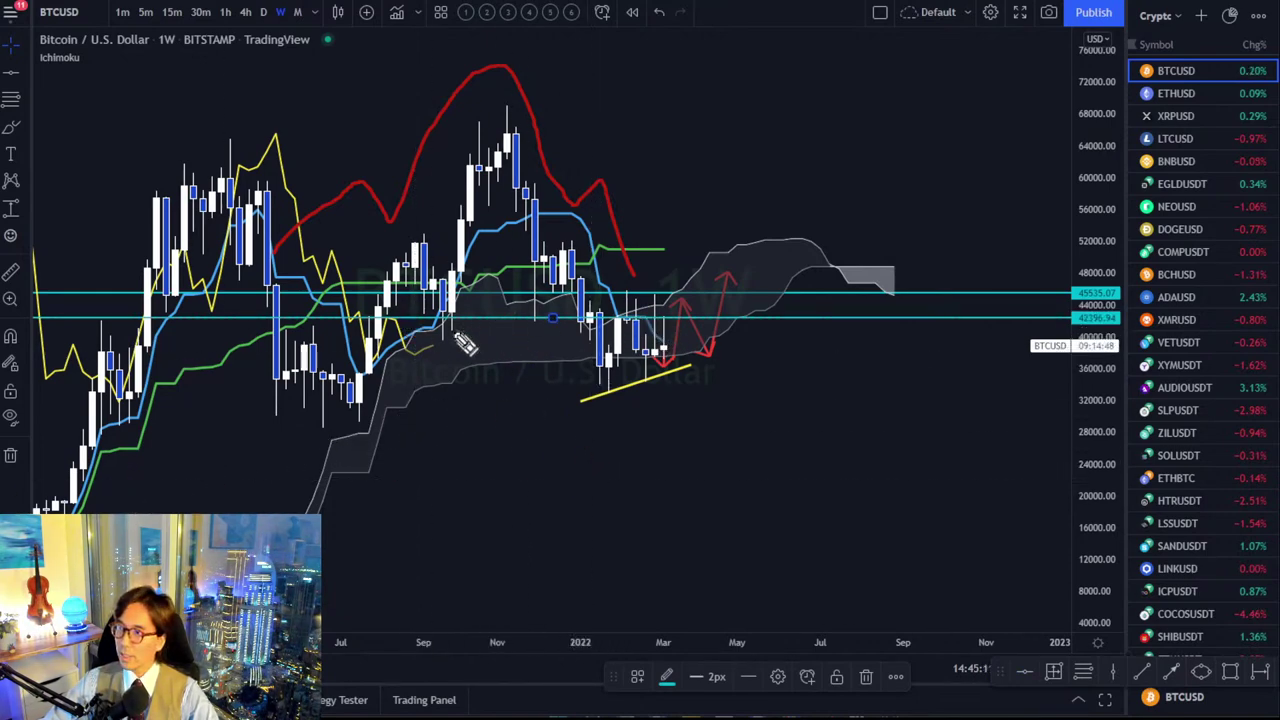
{"action": "left_click_drag", "start_coordinate": [446, 300], "coordinate": [442, 336]}
{"action": "left_click_drag", "start_coordinate": [540, 302], "coordinate": [545, 322]}
{"action": "mouse_move", "coordinate": [660, 300]}
{"action": "left_mouse_down"}
{"action": "mouse_move", "coordinate": [678, 314]}
{"action": "mouse_move", "coordinate": [643, 323]}
{"action": "mouse_move", "coordinate": [730, 430]}
{"action": "mouse_move", "coordinate": [718, 432]}
{"action": "left_mouse_up"}
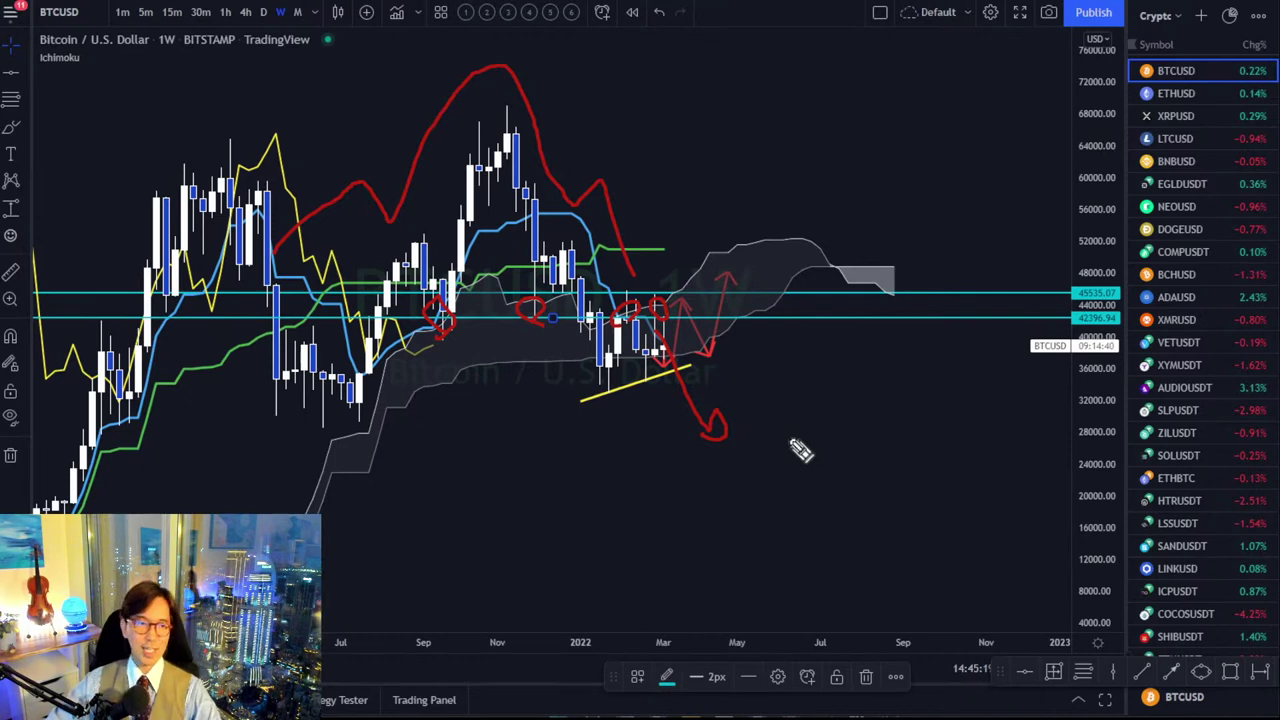
{"action": "key", "text": "ctrl+z"}
{"action": "key", "text": "ctrl+z"}
{"action": "key", "text": "ctrl+z"}
{"action": "key", "text": "ctrl+z"}
{"action": "key", "text": "ctrl+z"}
{"action": "key", "text": "ctrl+z"}
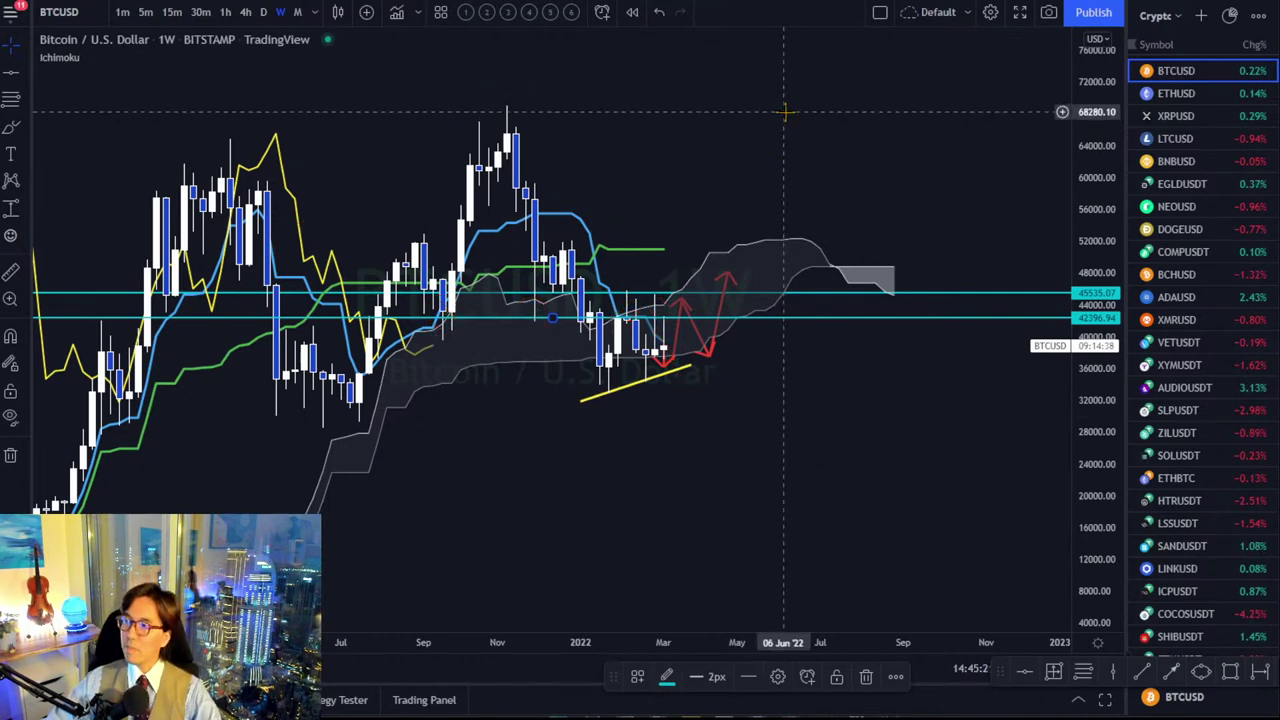
Show Bitcoin daily from 2022 and circle the upper cyan-level highs and yellow-trendline lows in red.
{"action": "left_click", "coordinate": [263, 12]}
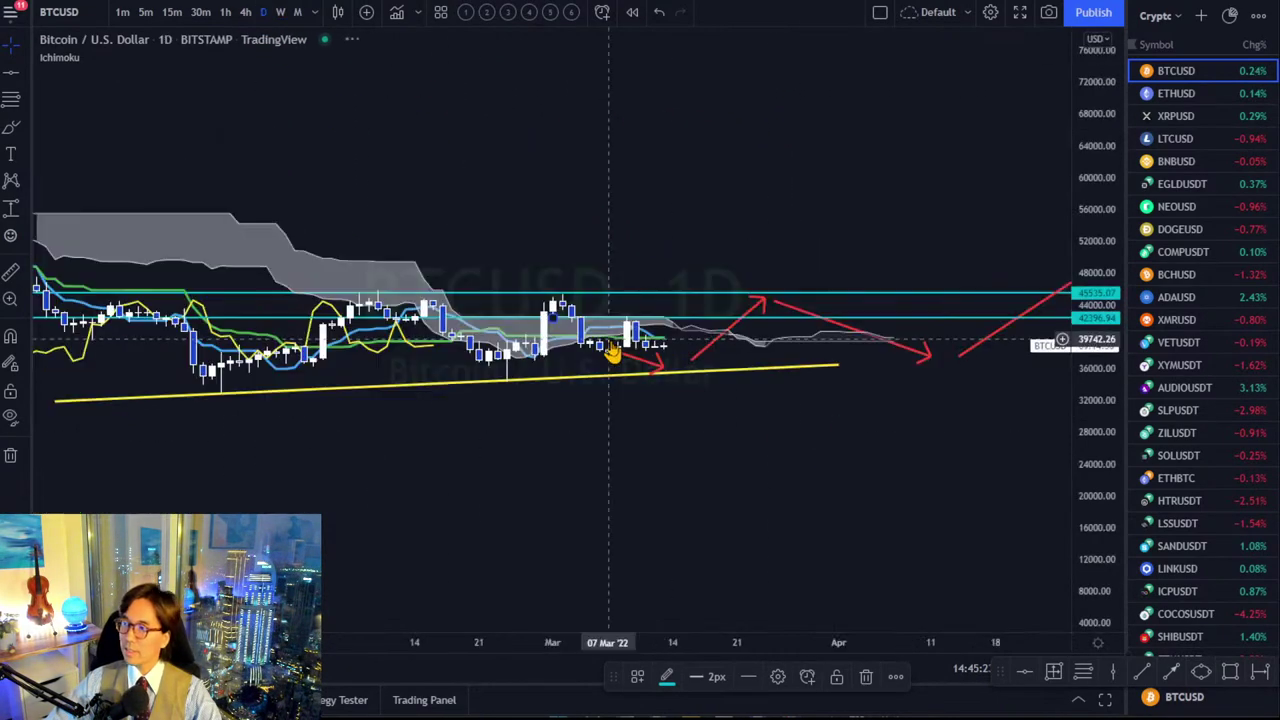
{"action": "scroll", "coordinate": [640, 600], "scroll_direction": "down", "scroll_amount": 3}
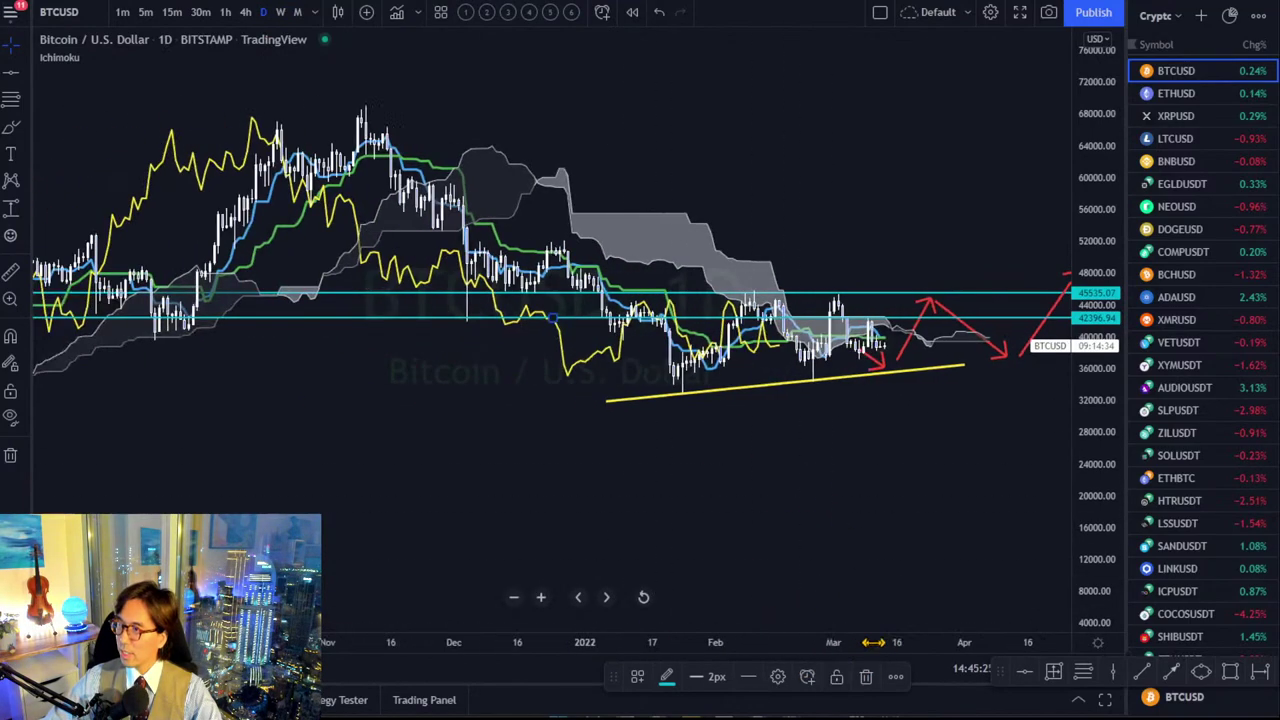
{"action": "left_click_drag", "start_coordinate": [1033, 512], "coordinate": [765, 490]}
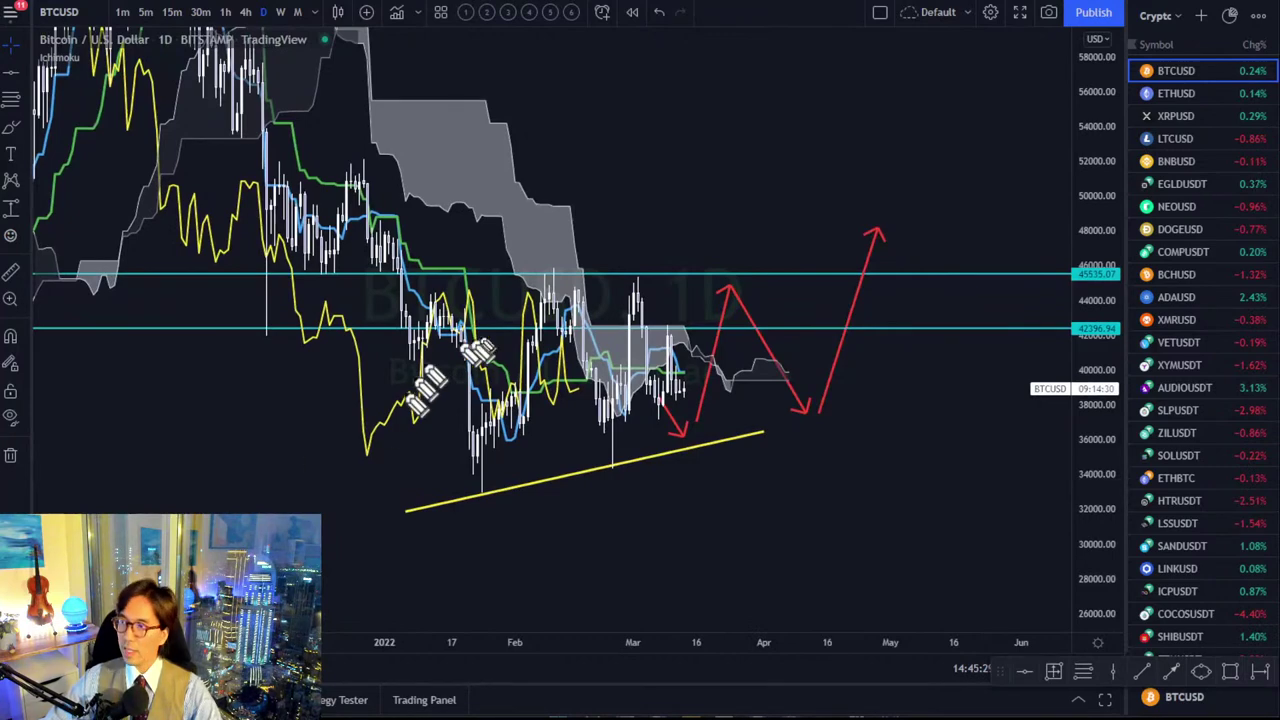
{"action": "left_click_drag", "start_coordinate": [538, 274], "coordinate": [541, 276]}
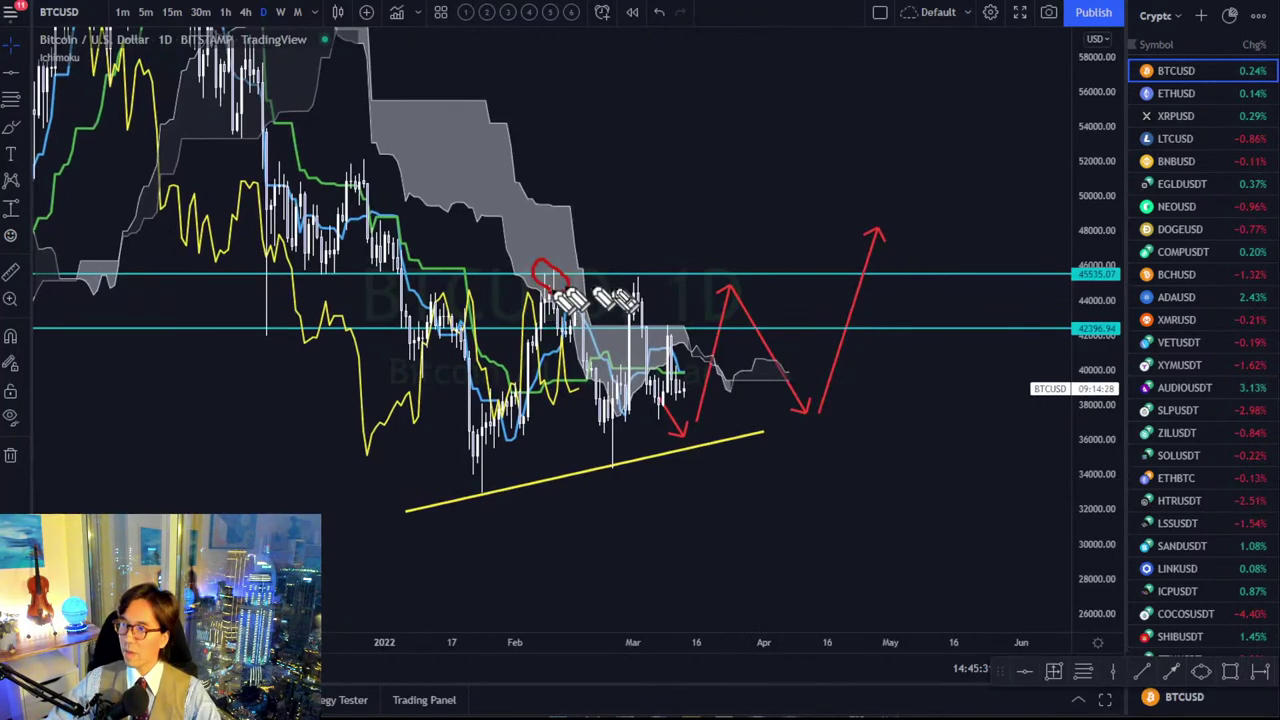
{"action": "left_click_drag", "start_coordinate": [624, 264], "coordinate": [626, 266]}
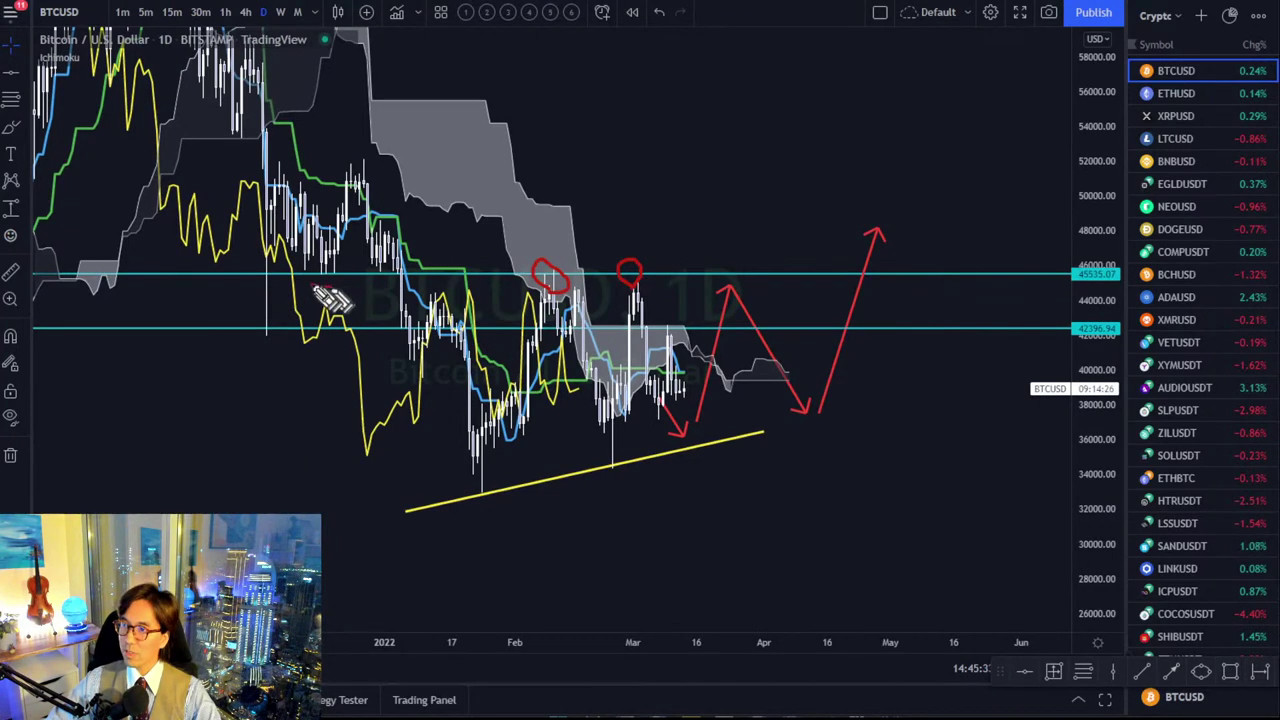
{"action": "left_click_drag", "start_coordinate": [340, 283], "coordinate": [280, 313]}
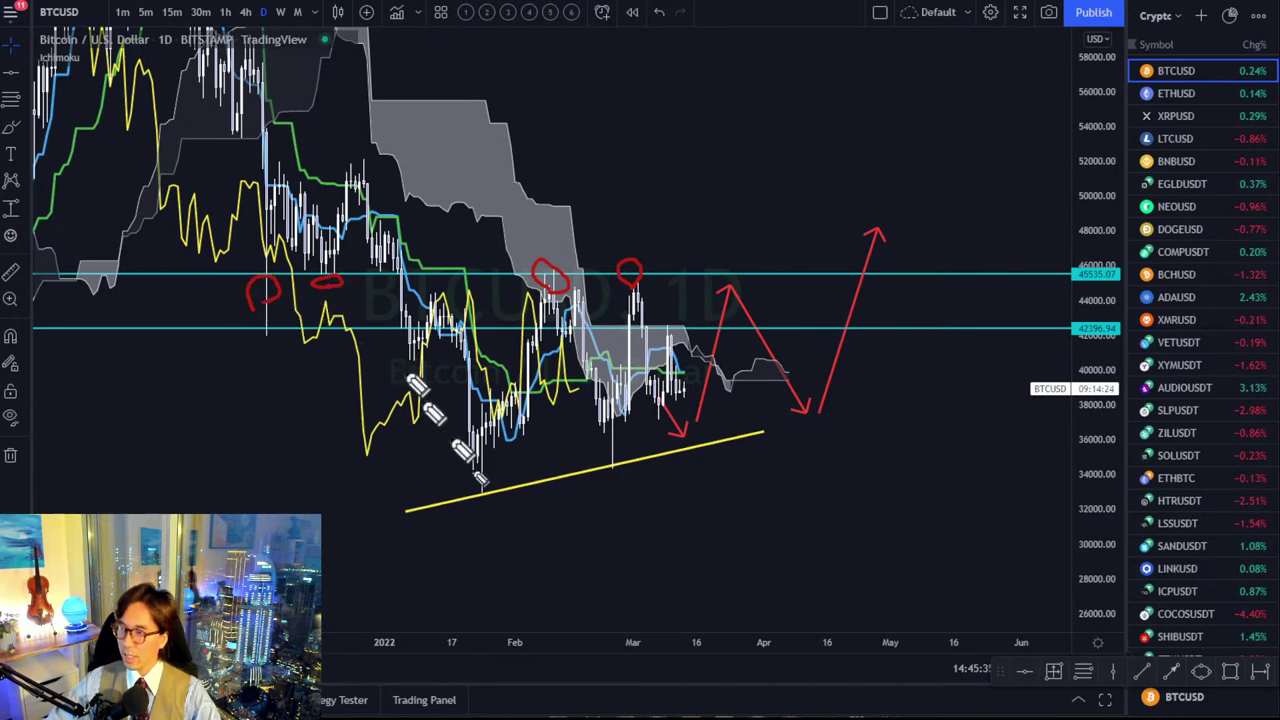
{"action": "left_click_drag", "start_coordinate": [488, 500], "coordinate": [490, 502]}
{"action": "mouse_move", "coordinate": [625, 478]}
{"action": "left_mouse_down"}
{"action": "mouse_move", "coordinate": [612, 446]}
{"action": "mouse_move", "coordinate": [630, 468]}
{"action": "left_mouse_up"}
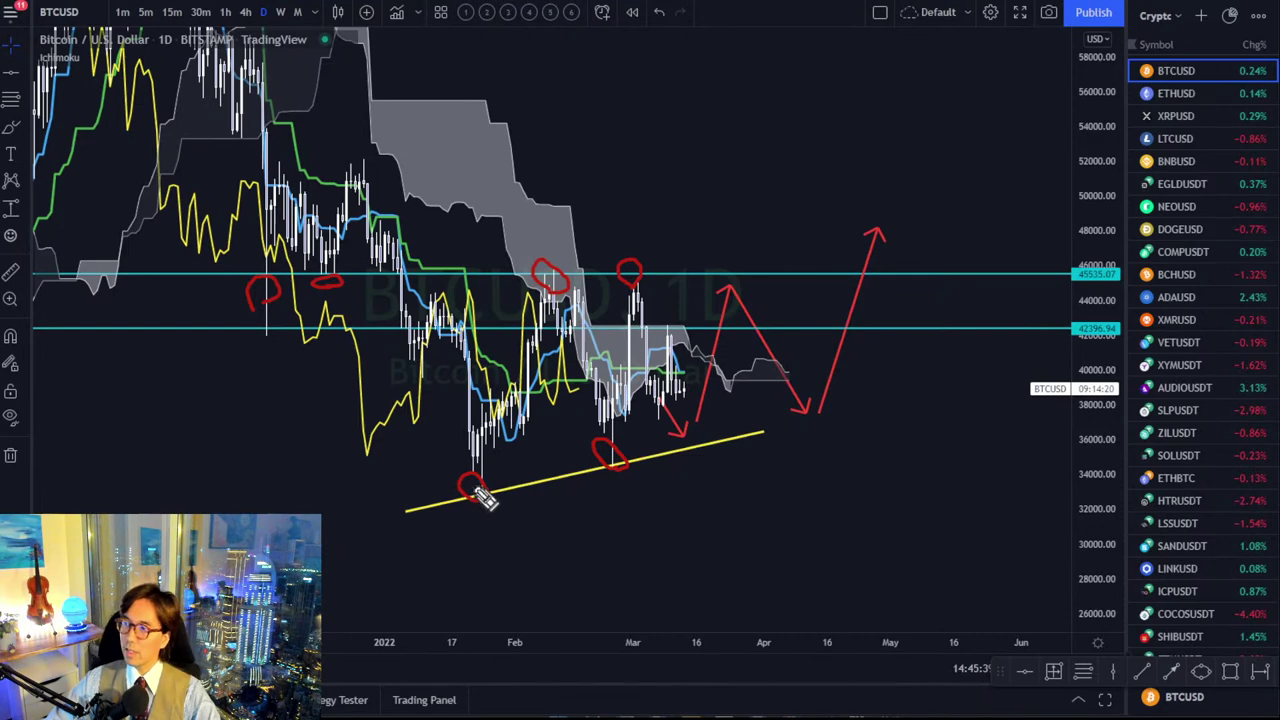
Sketch red paths from the low up to the high and below the trendline, then erase them.
{"action": "mouse_move", "coordinate": [483, 492]}
{"action": "left_mouse_down"}
{"action": "mouse_move", "coordinate": [565, 292]}
{"action": "mouse_move", "coordinate": [618, 458]}
{"action": "mouse_move", "coordinate": [638, 285]}
{"action": "mouse_move", "coordinate": [688, 390]}
{"action": "mouse_move", "coordinate": [735, 445]}
{"action": "mouse_move", "coordinate": [775, 305]}
{"action": "mouse_move", "coordinate": [810, 345]}
{"action": "mouse_move", "coordinate": [885, 238]}
{"action": "mouse_move", "coordinate": [903, 168]}
{"action": "mouse_move", "coordinate": [916, 188]}
{"action": "left_mouse_up"}
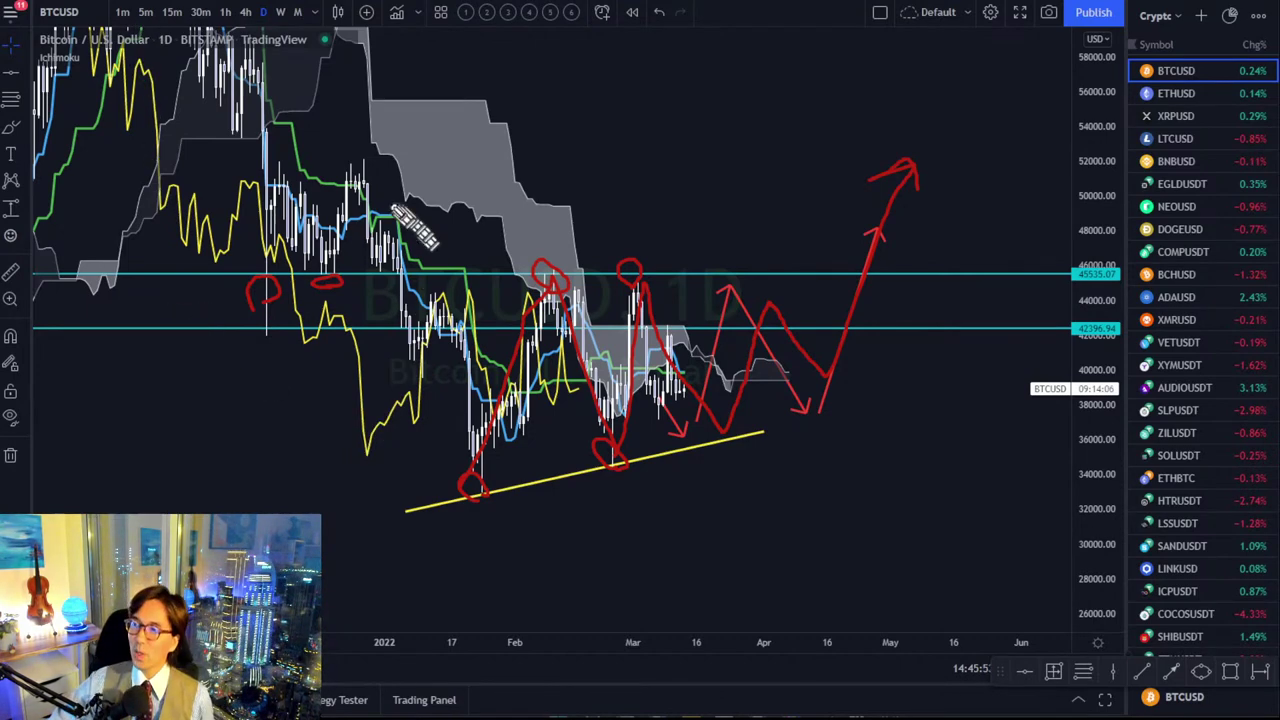
{"action": "mouse_move", "coordinate": [672, 338]}
{"action": "left_mouse_down"}
{"action": "mouse_move", "coordinate": [735, 515]}
{"action": "mouse_move", "coordinate": [745, 585]}
{"action": "mouse_move", "coordinate": [770, 515]}
{"action": "left_mouse_up"}
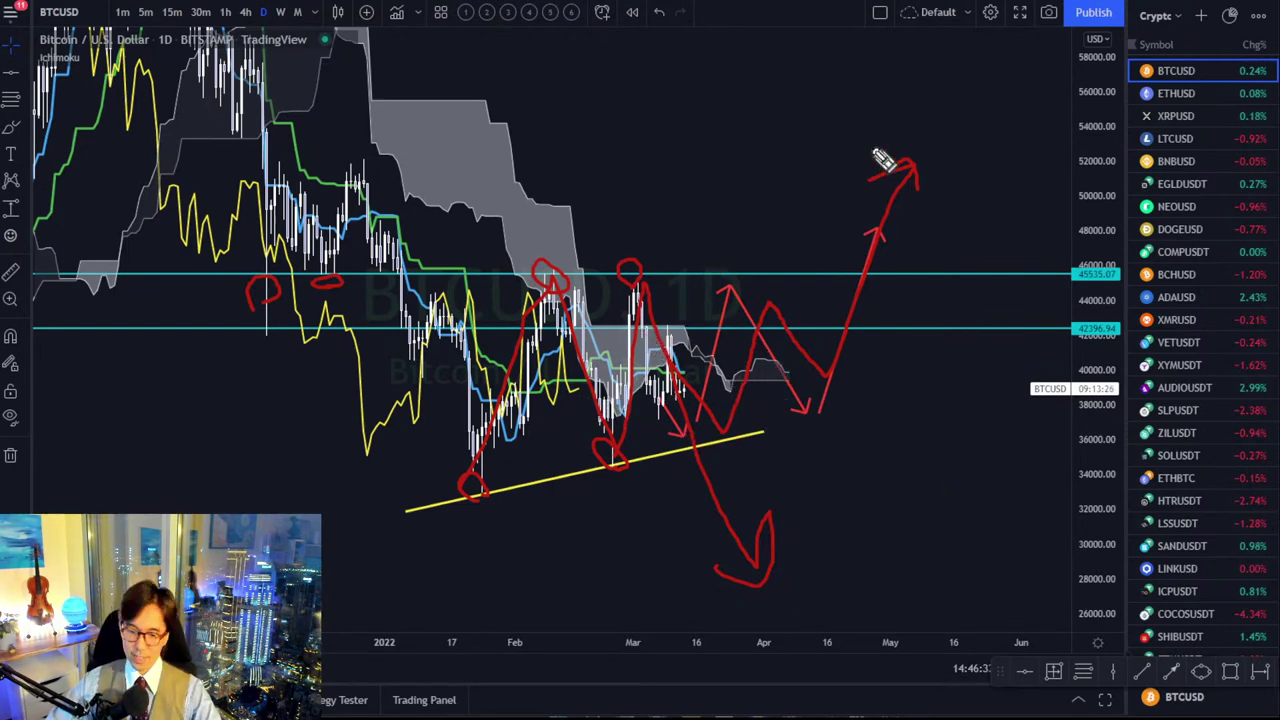
{"action": "key", "text": "e"}
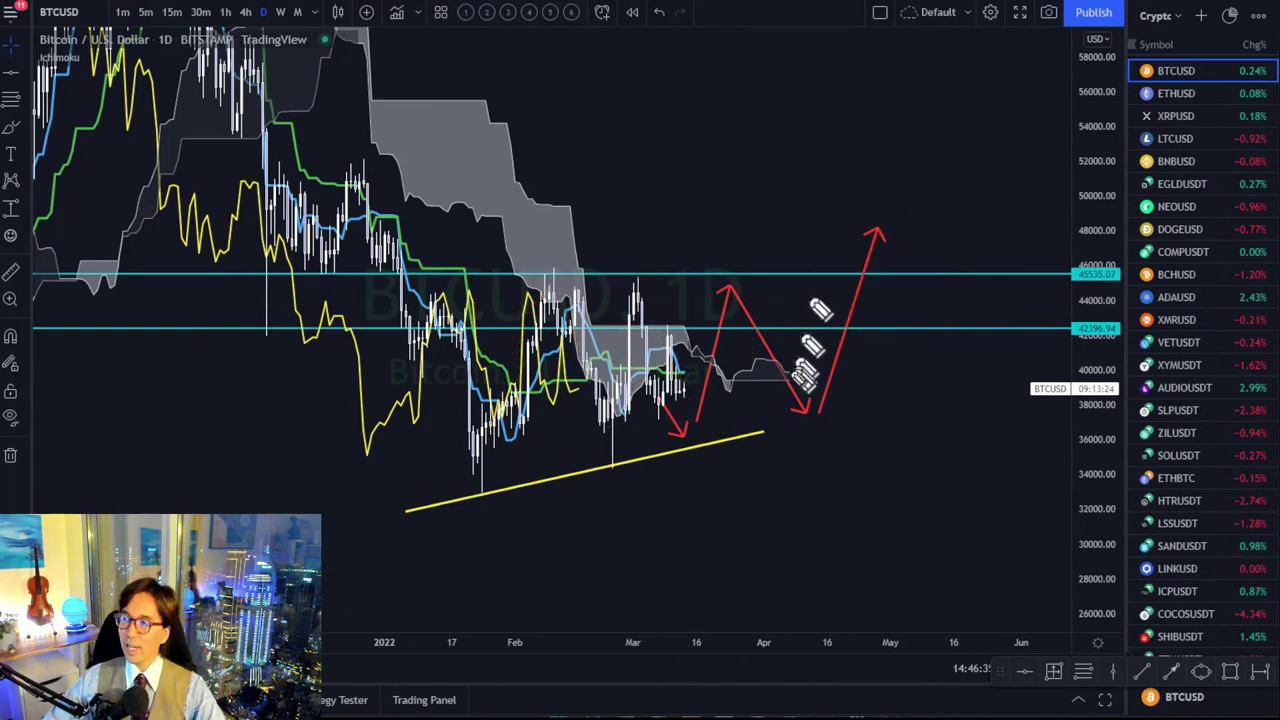
{"action": "left_click", "coordinate": [750, 230]}
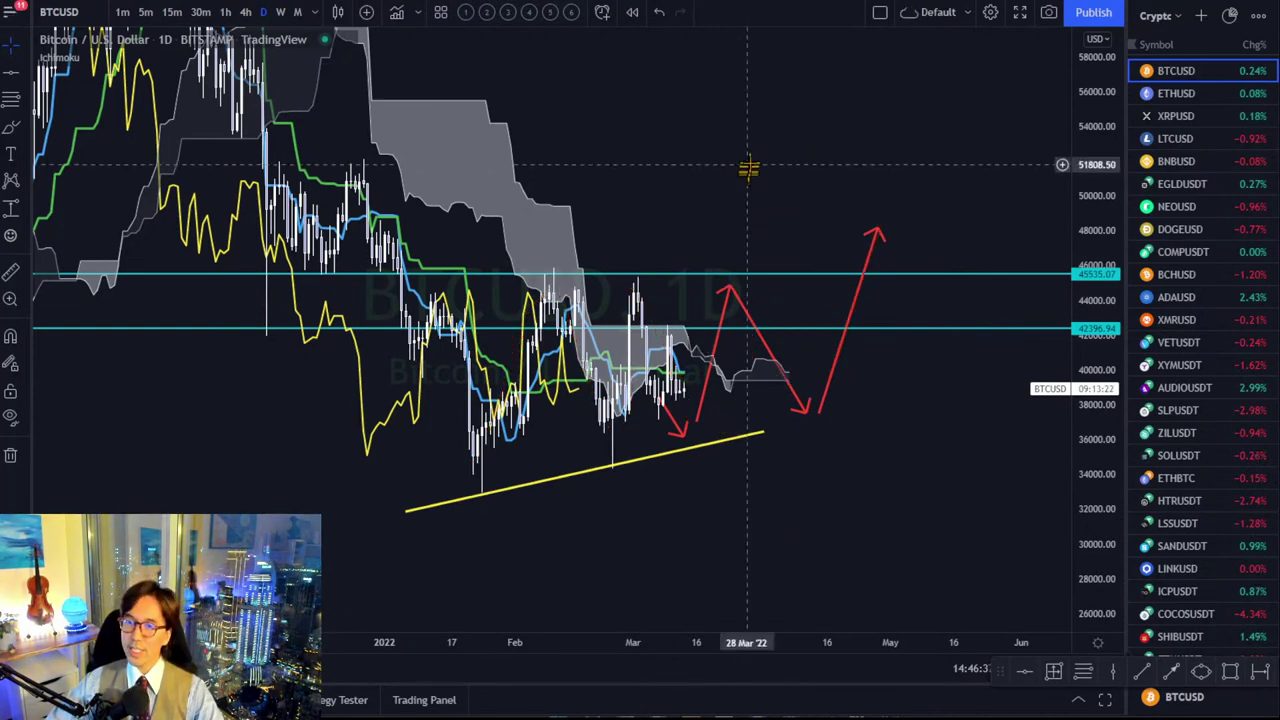
Show ETHUSD on weekly candles and rescale the price axis to enlarge recent weeks.
{"action": "left_click", "coordinate": [1143, 94]}
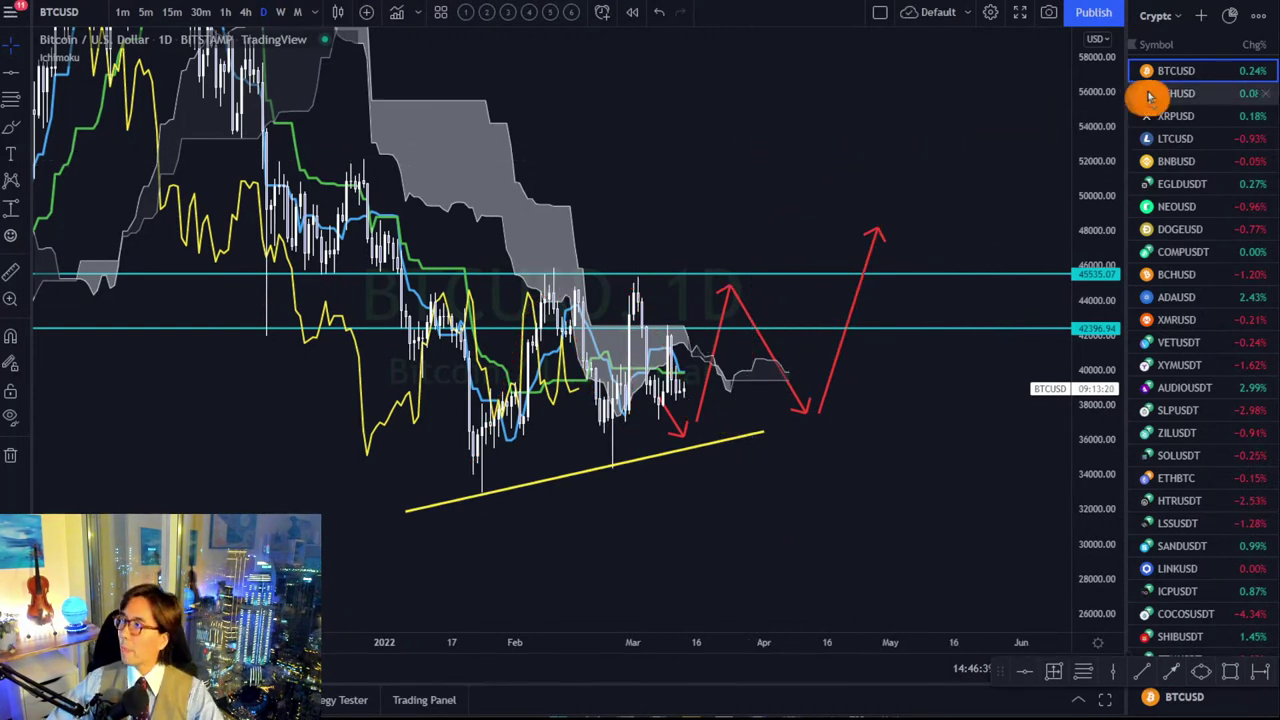
{"action": "left_click", "coordinate": [282, 12]}
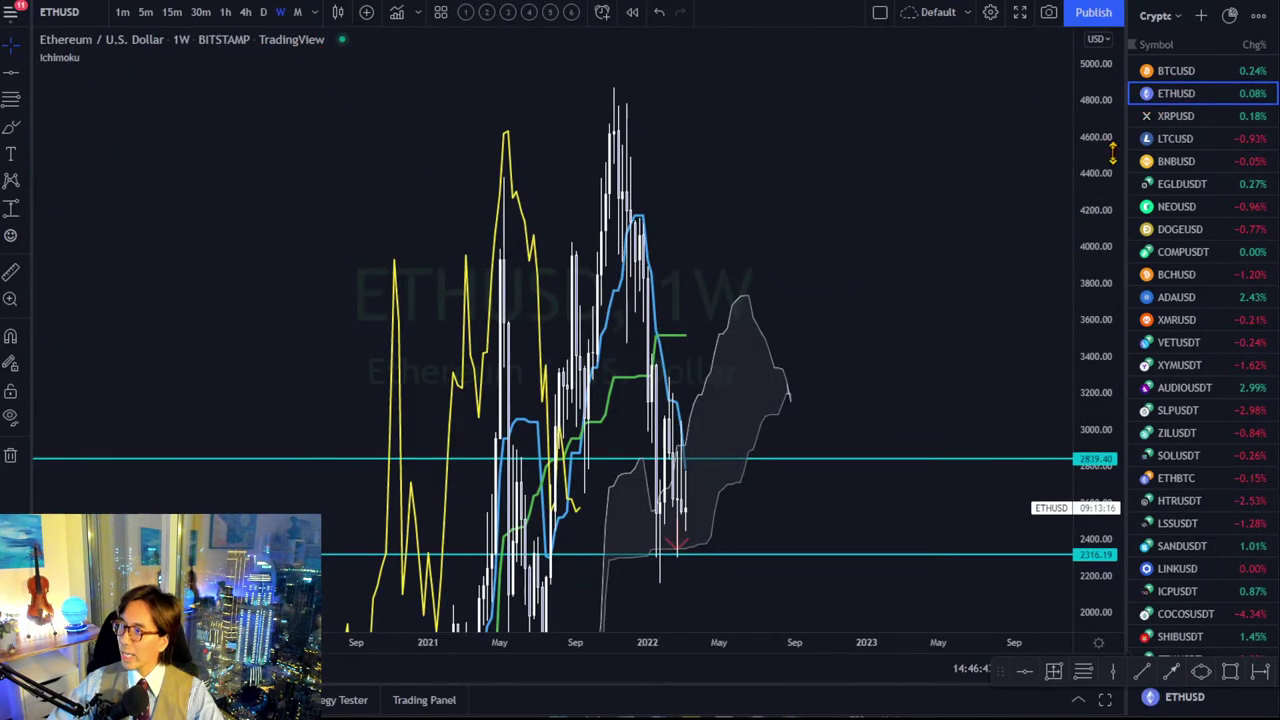
{"action": "left_click_drag", "start_coordinate": [1112, 152], "coordinate": [1094, 463]}
{"action": "left_click_drag", "start_coordinate": [663, 605], "coordinate": [560, 634]}
{"action": "left_click_drag", "start_coordinate": [463, 523], "coordinate": [694, 546]}
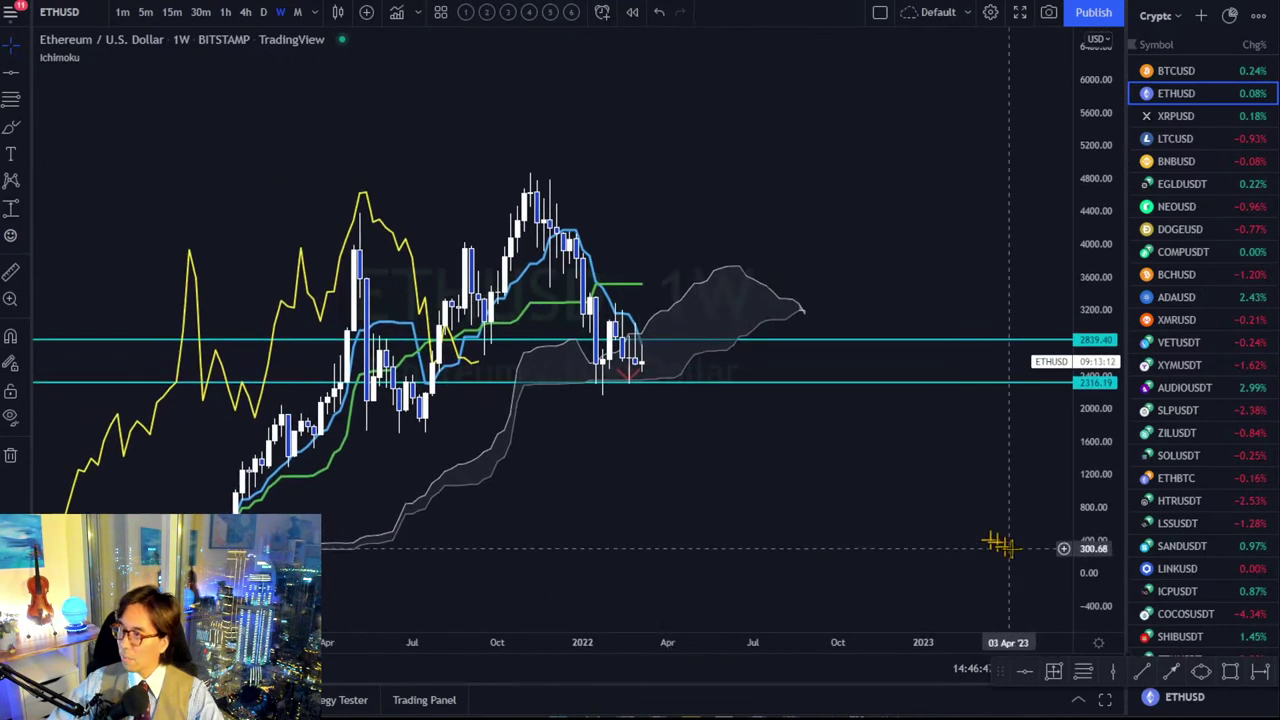
{"action": "left_click_drag", "start_coordinate": [1065, 580], "coordinate": [783, 260]}
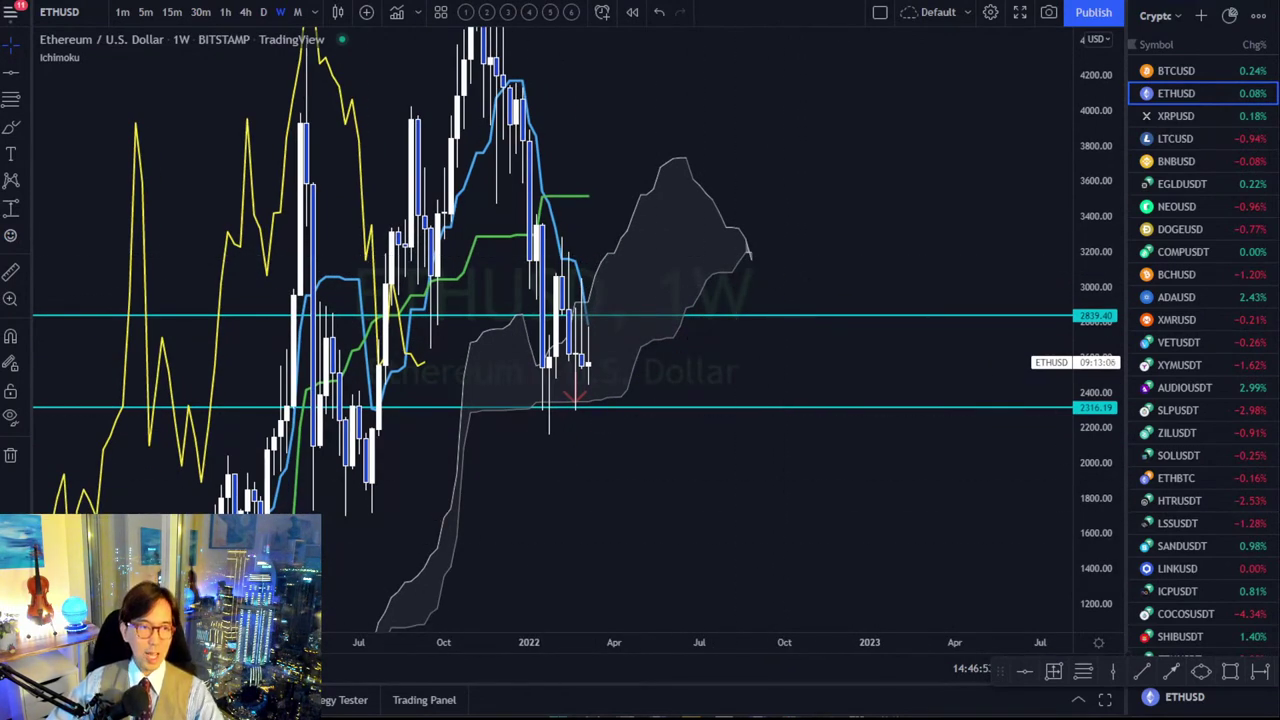
Sketch red drop and rise paths, erase them, and auto-fit the price scale.
{"action": "mouse_move", "coordinate": [588, 378]}
{"action": "left_mouse_down"}
{"action": "mouse_move", "coordinate": [652, 462]}
{"action": "mouse_move", "coordinate": [682, 460]}
{"action": "left_mouse_up"}
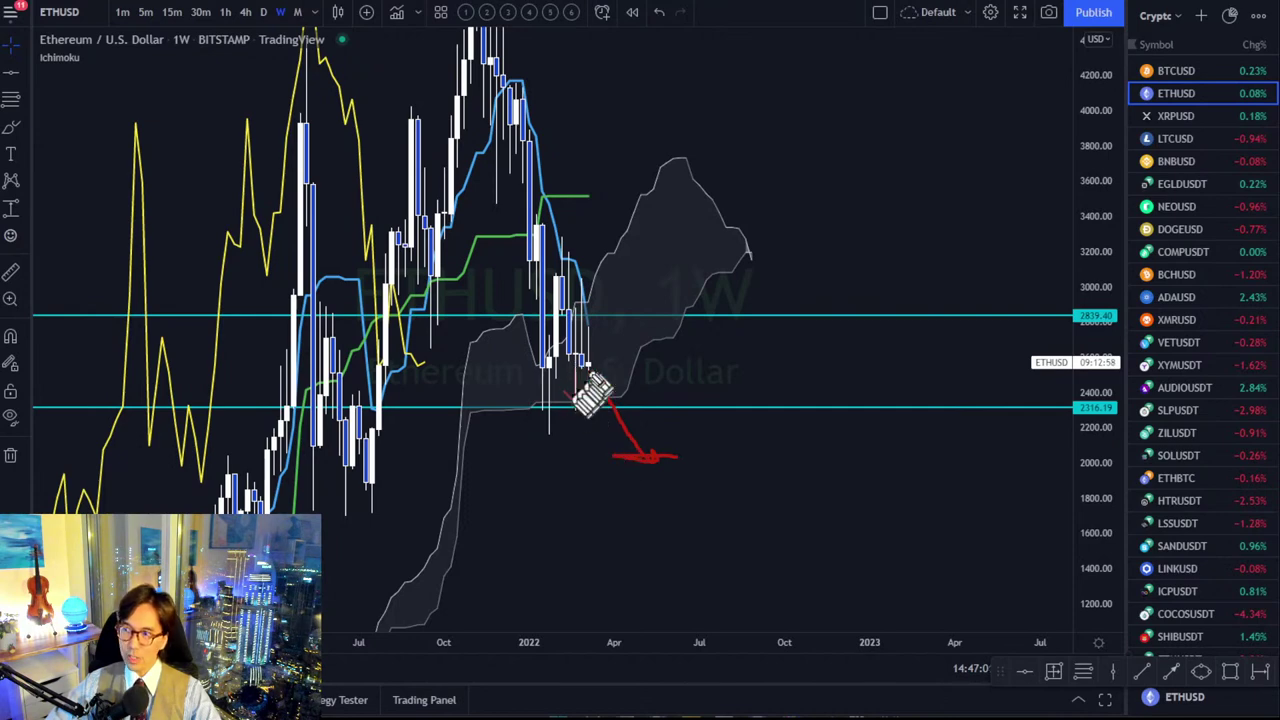
{"action": "mouse_move", "coordinate": [585, 372]}
{"action": "left_mouse_down"}
{"action": "mouse_move", "coordinate": [622, 240]}
{"action": "mouse_move", "coordinate": [645, 225]}
{"action": "left_mouse_up"}
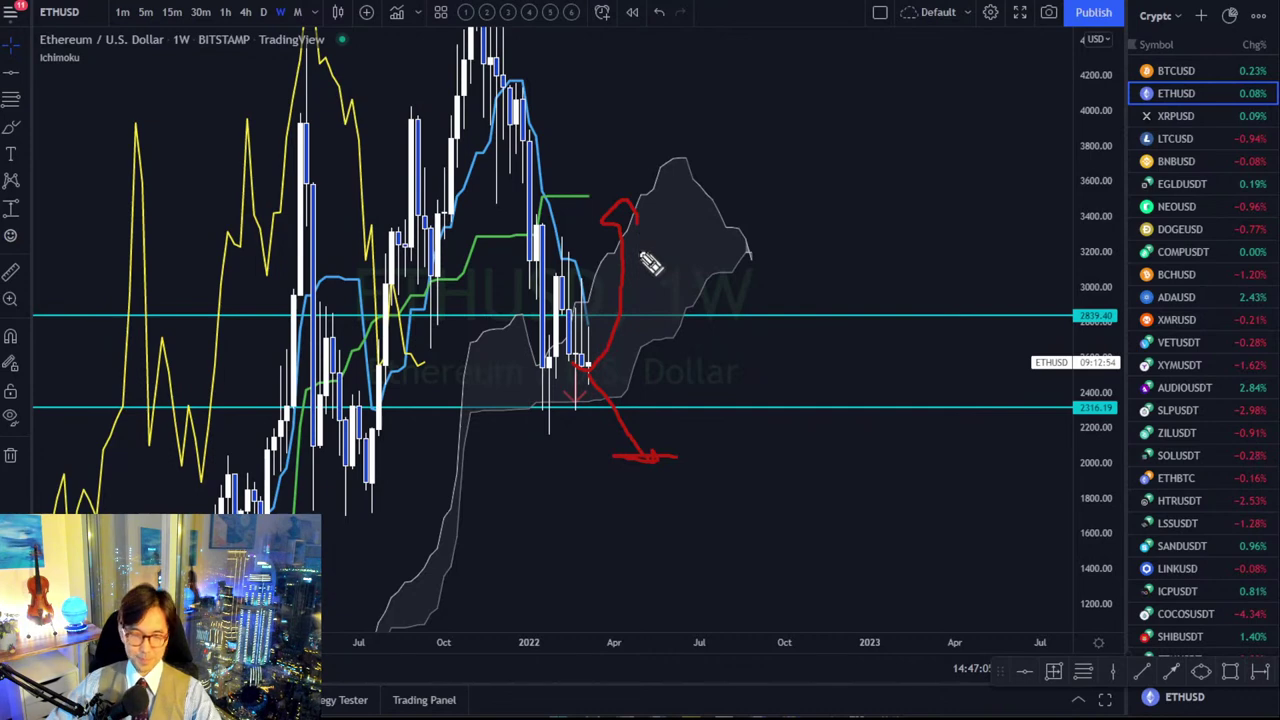
{"action": "left_click", "coordinate": [651, 263]}
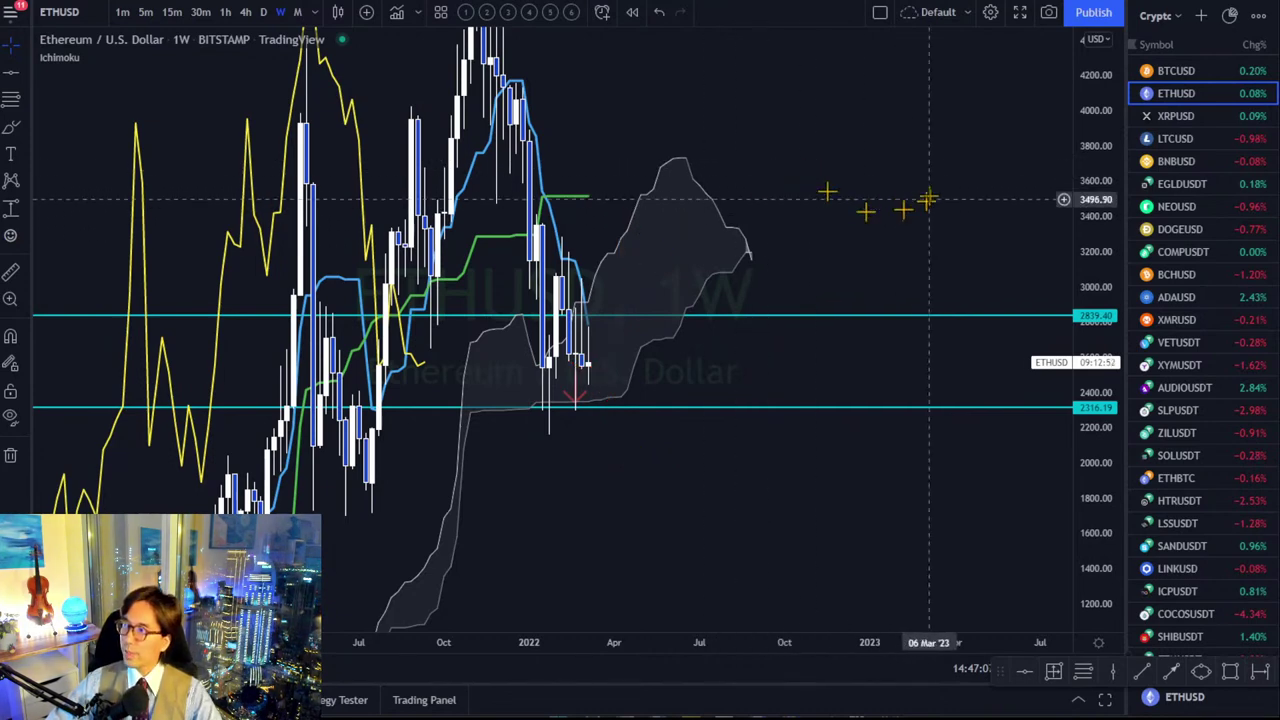
{"action": "key", "text": "alt+r"}
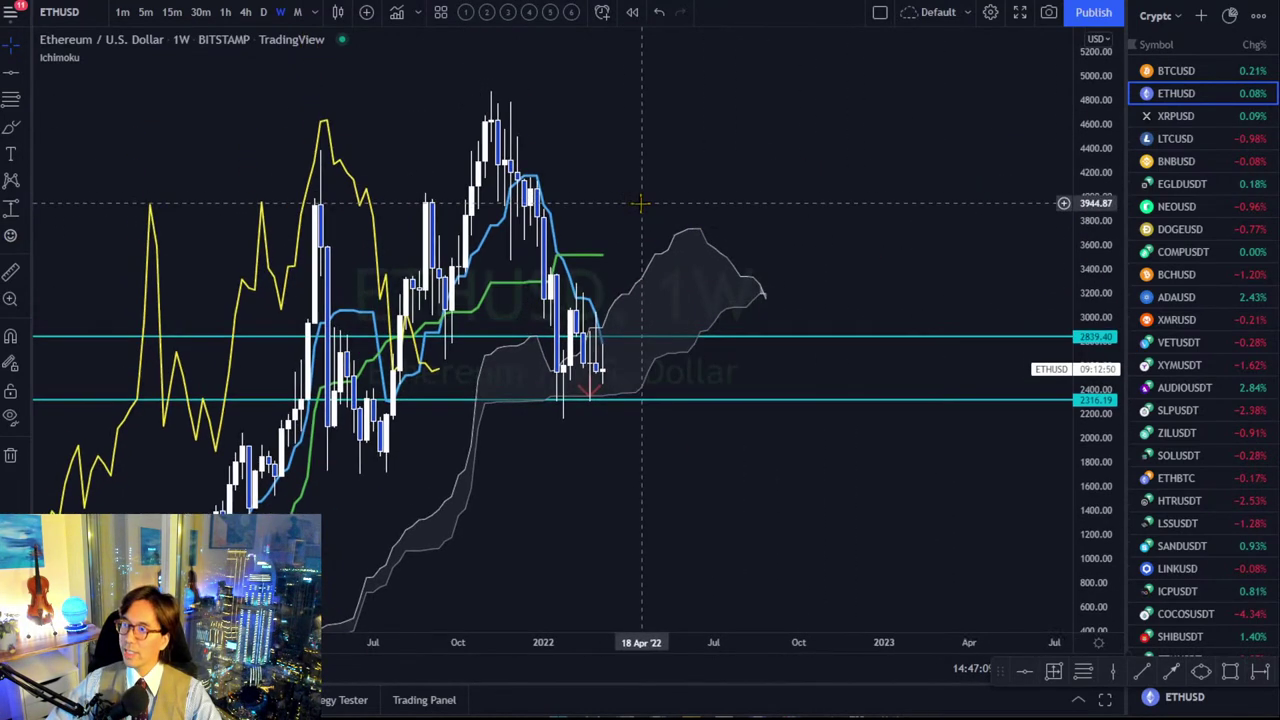
Show Ethereum on daily candles, rescale the price axis, and drag the red arrow away from 22 Feb.
{"action": "left_click", "coordinate": [264, 14]}
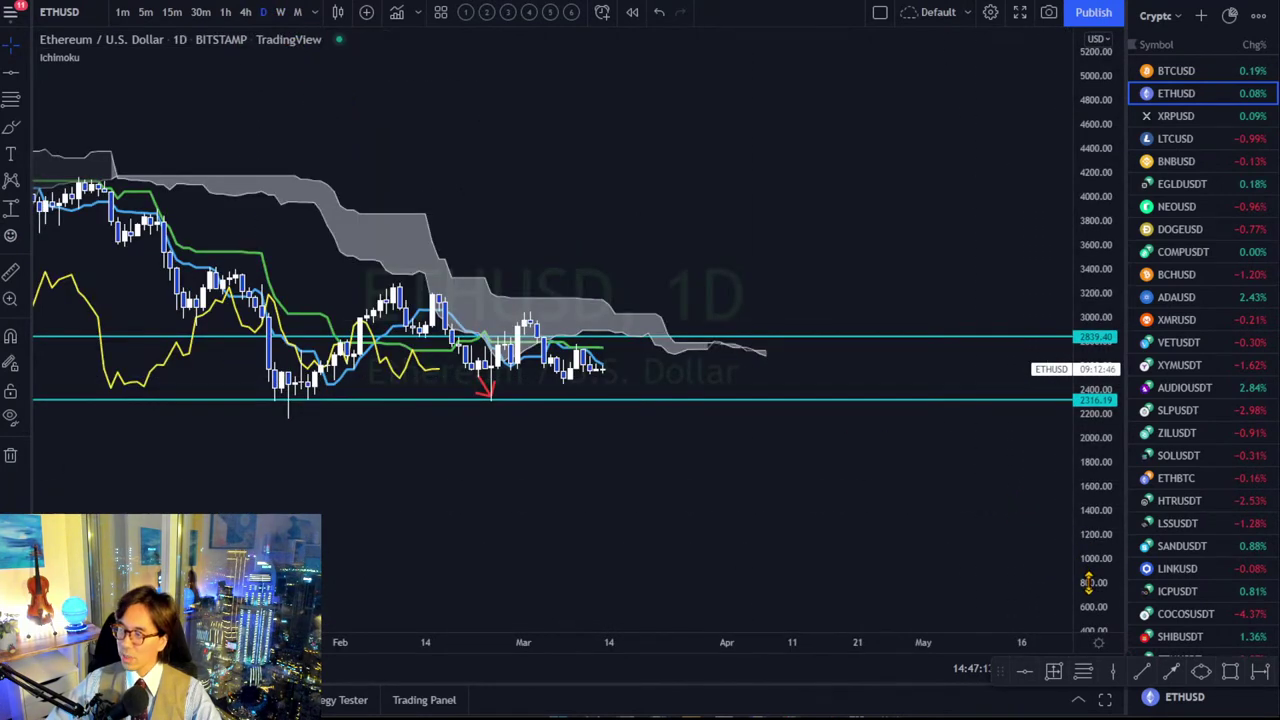
{"action": "left_click_drag", "start_coordinate": [1088, 582], "coordinate": [1070, 270]}
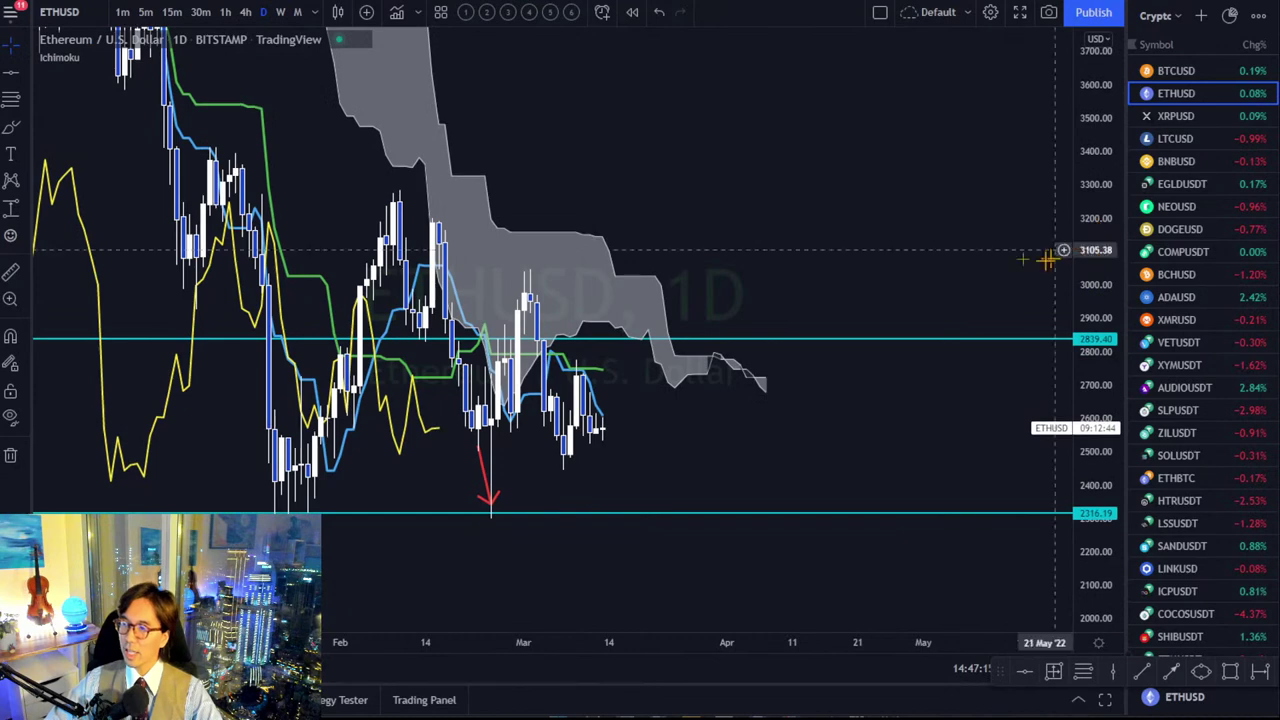
{"action": "scroll", "coordinate": [700, 232], "scroll_direction": "left", "scroll_amount": 3}
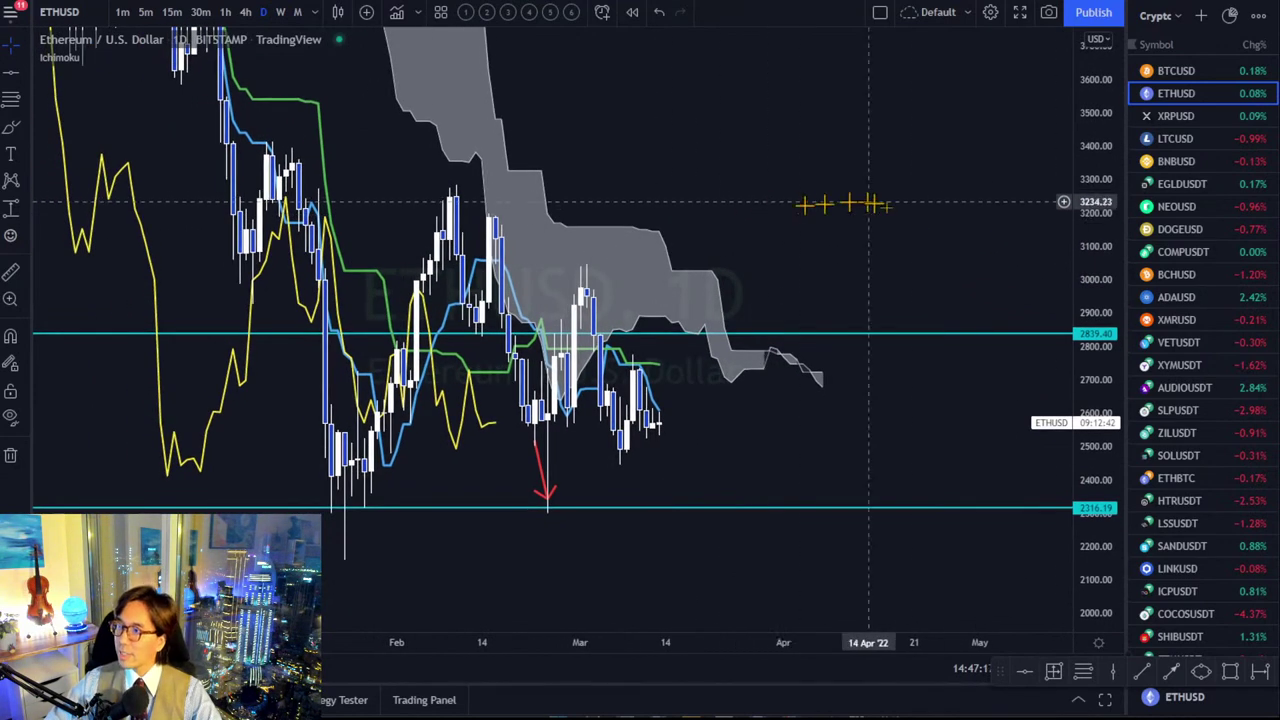
{"action": "left_click_drag", "start_coordinate": [1100, 185], "coordinate": [1100, 310]}
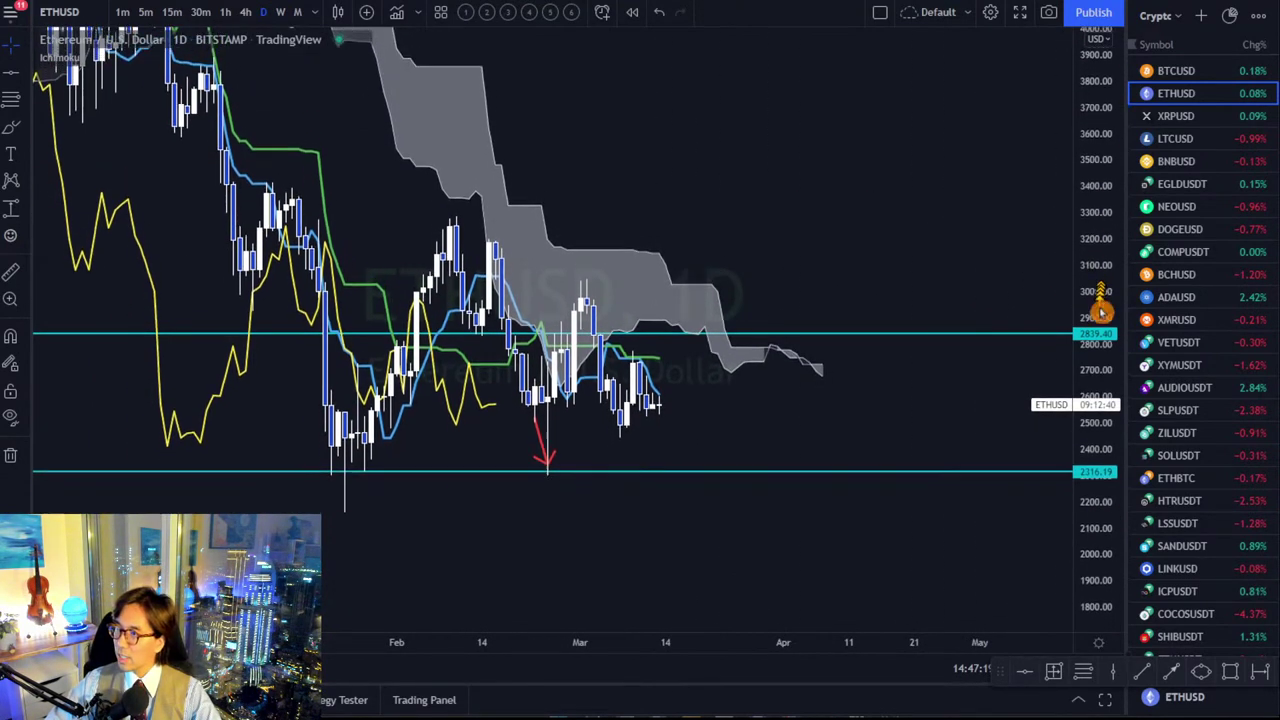
{"action": "left_click_drag", "start_coordinate": [790, 242], "coordinate": [794, 259]}
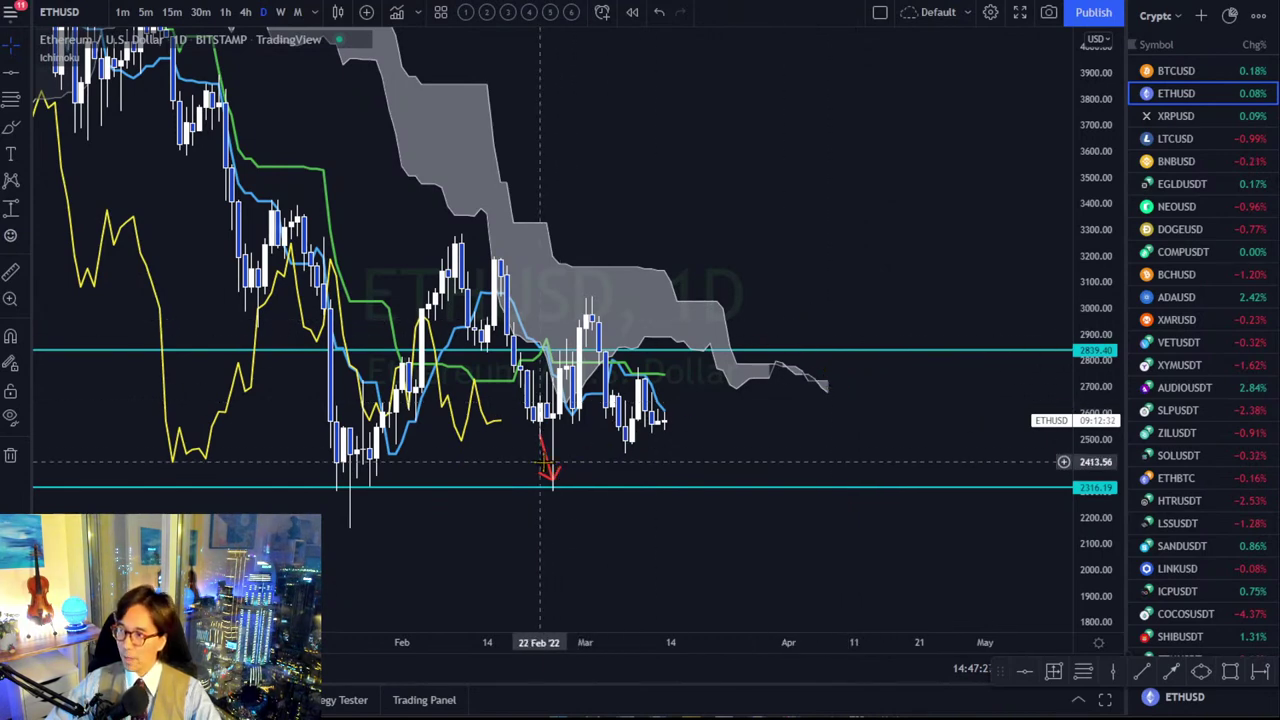
{"action": "mouse_move", "coordinate": [548, 465]}
{"action": "left_mouse_down"}
{"action": "mouse_move", "coordinate": [622, 465]}
{"action": "mouse_move", "coordinate": [586, 457]}
{"action": "mouse_move", "coordinate": [586, 357]}
{"action": "left_mouse_up"}
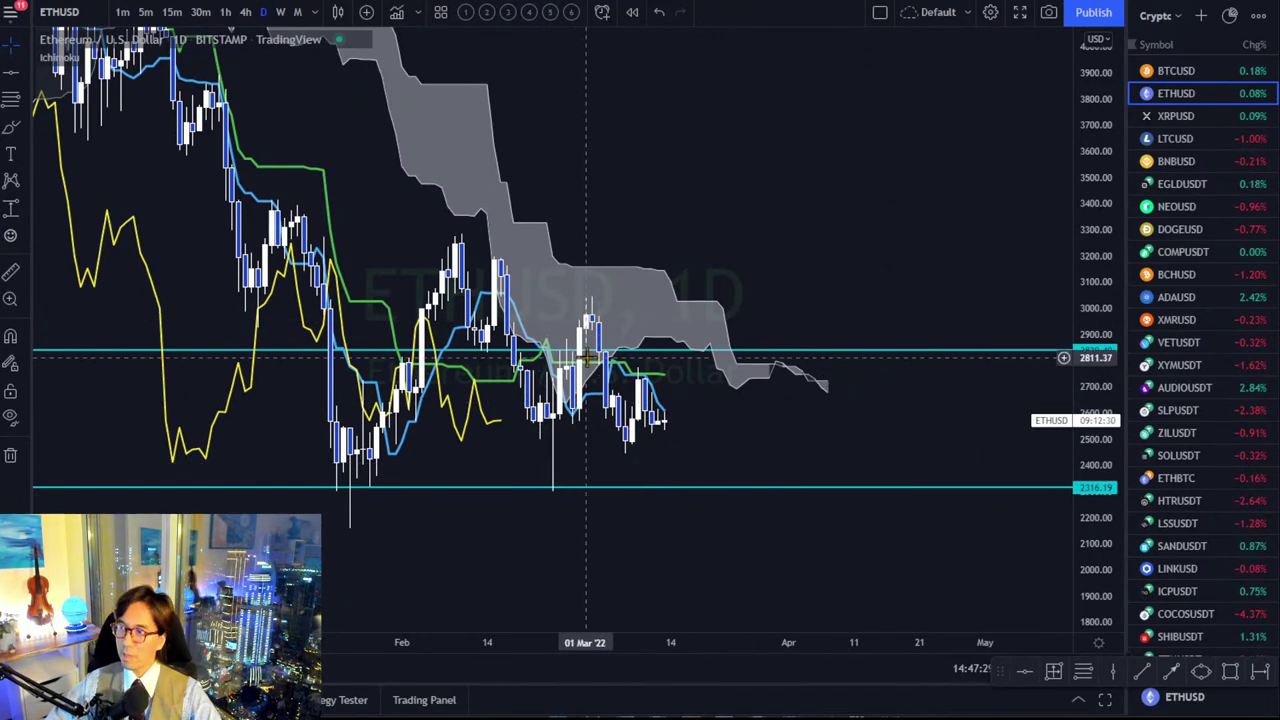
{"action": "left_click_drag", "start_coordinate": [677, 280], "coordinate": [652, 287]}
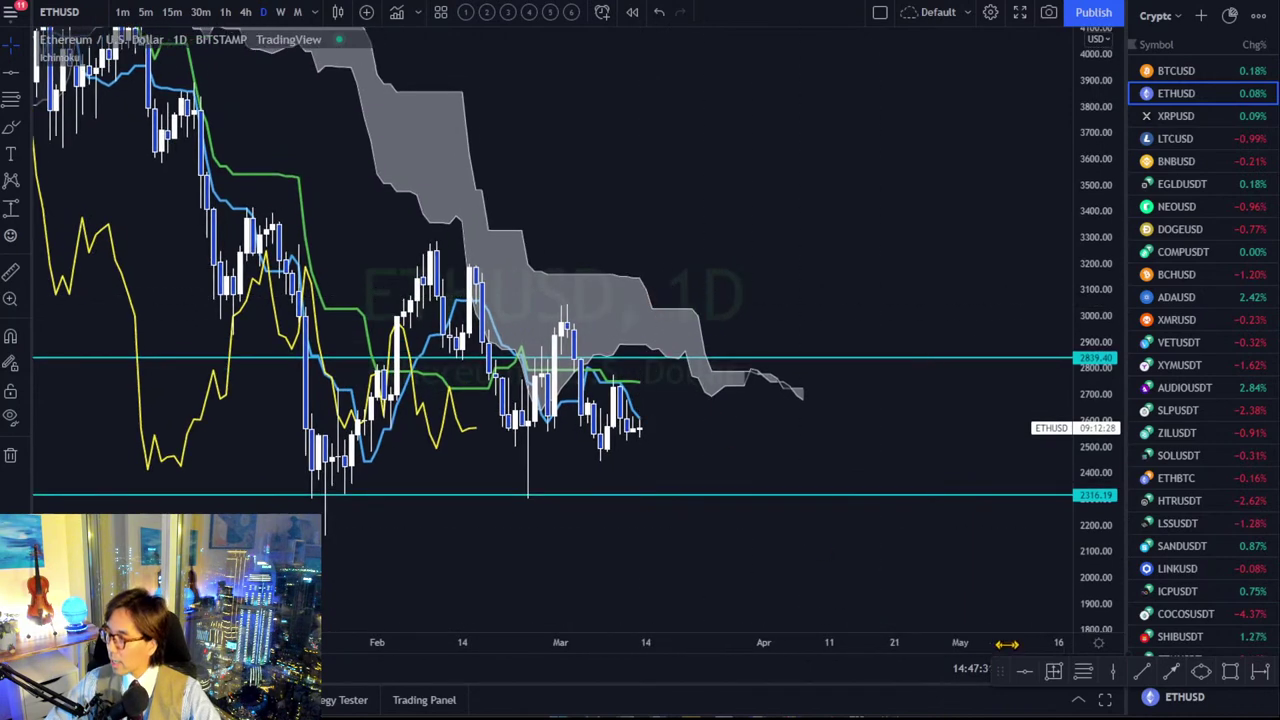
Draw a falling yellow trendline from the early-February high to about 2494 in mid-April.
{"action": "left_click", "coordinate": [1141, 671]}
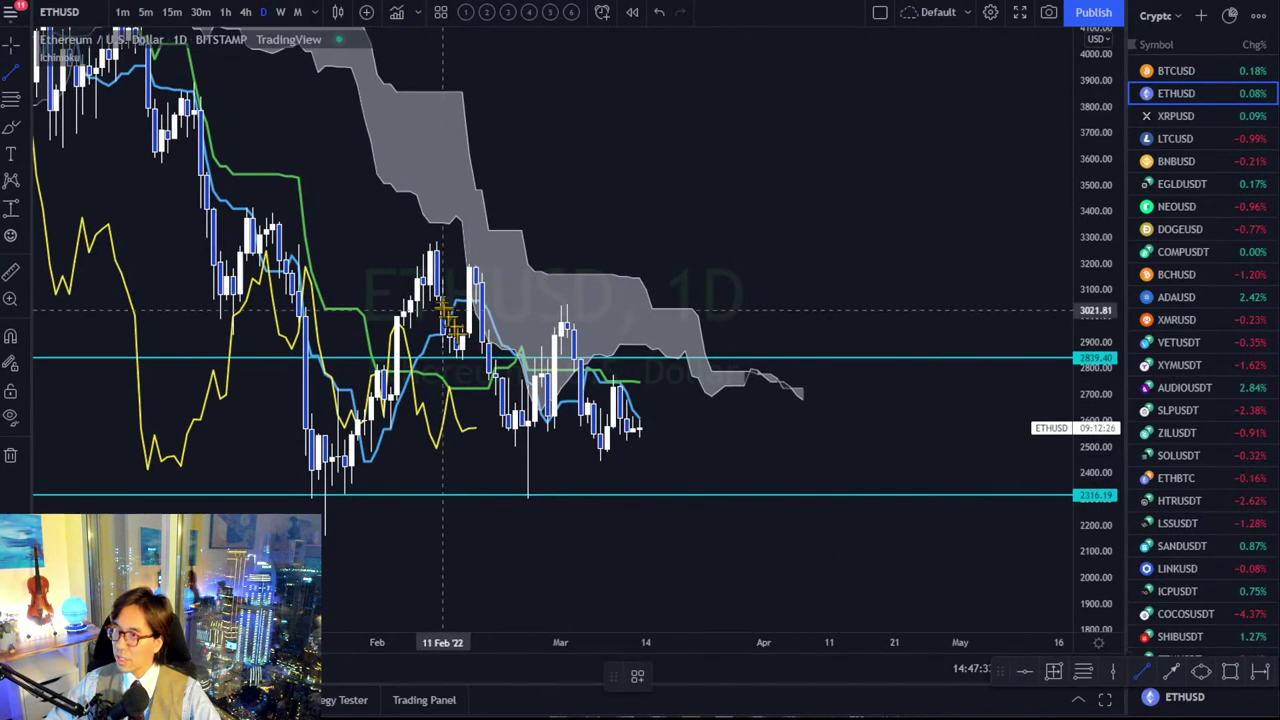
{"action": "left_click", "coordinate": [398, 230]}
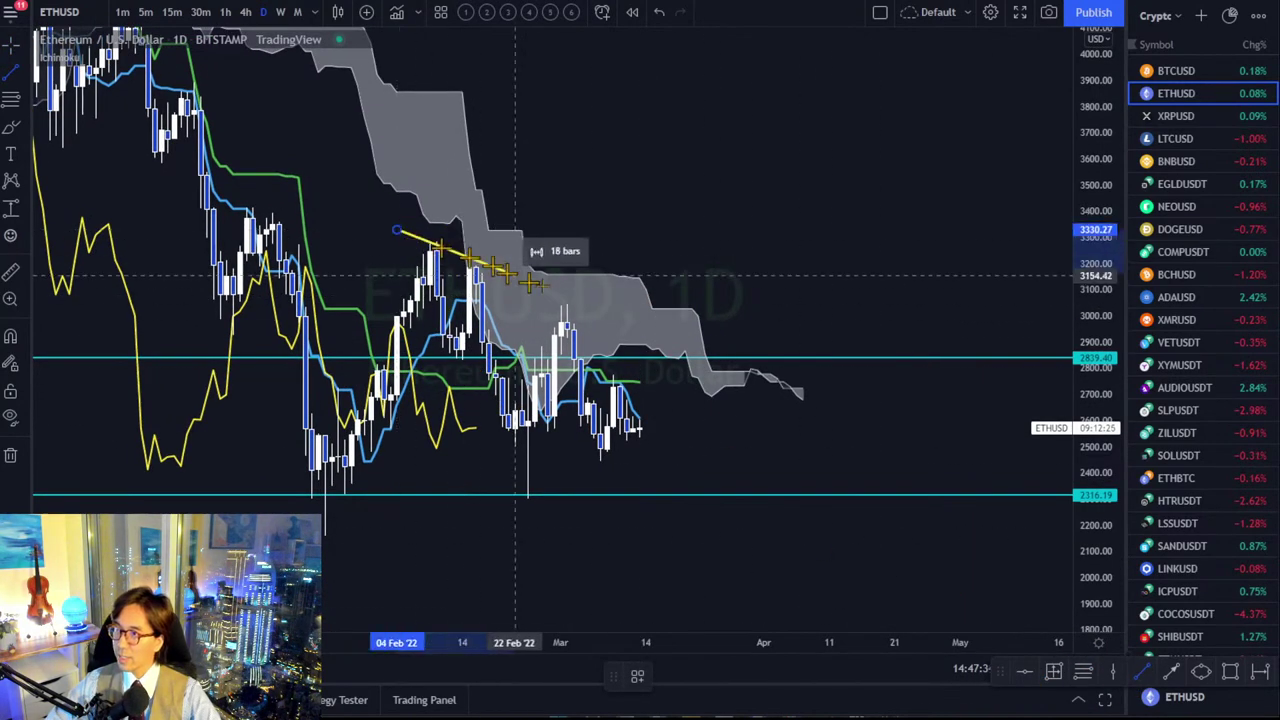
{"action": "left_click", "coordinate": [842, 447]}
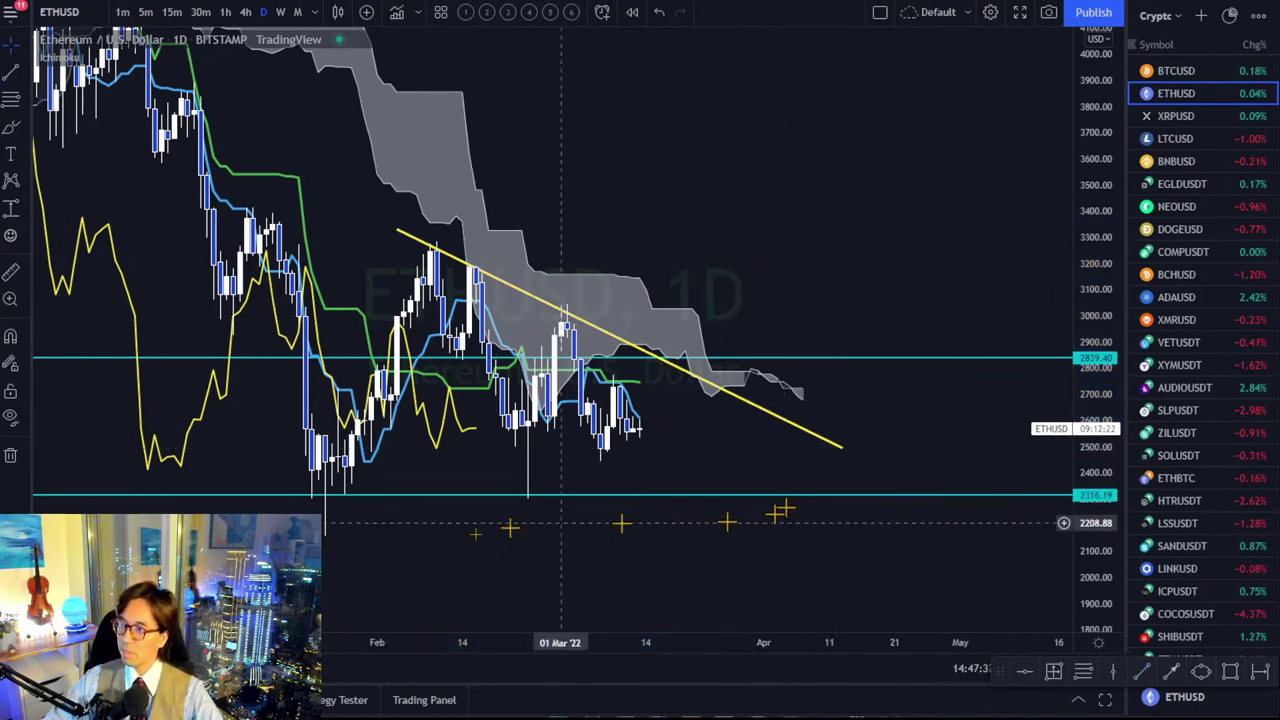
Add a rising yellow trendline to the triangle apex and a red path toward 2316.
{"action": "left_click", "coordinate": [1141, 671]}
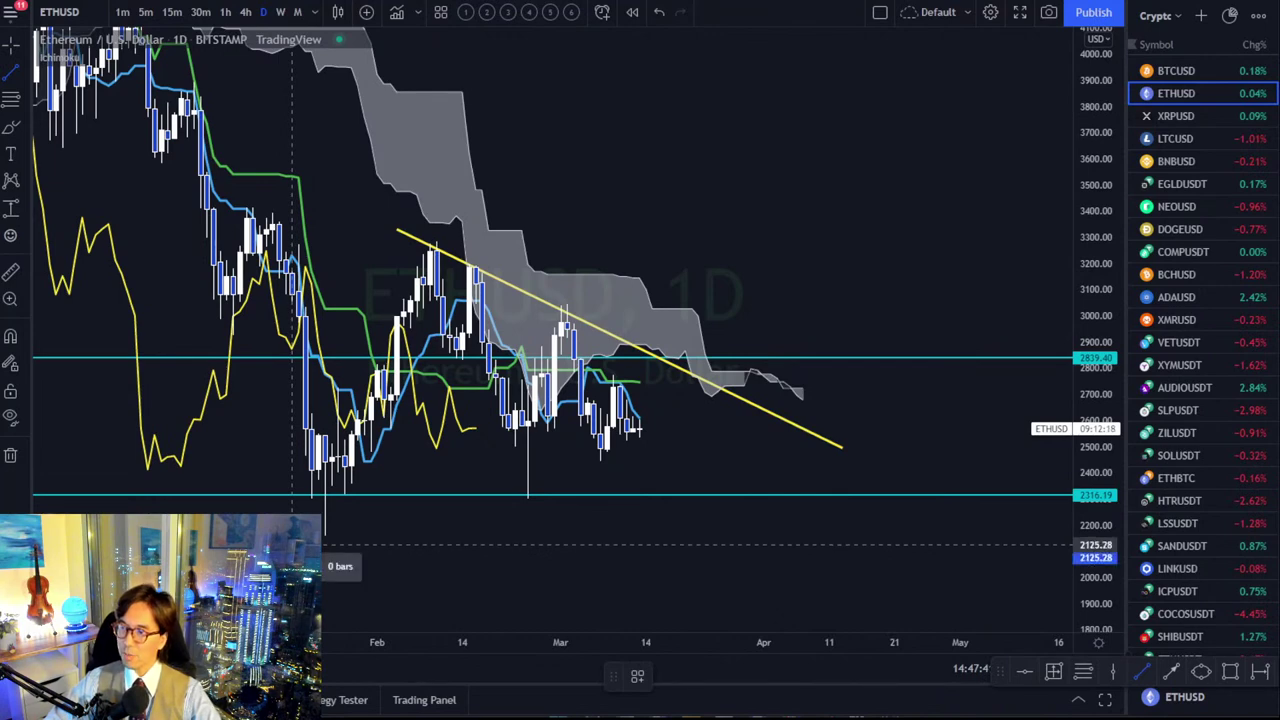
{"action": "left_click", "coordinate": [292, 543]}
{"action": "left_click", "coordinate": [822, 392]}
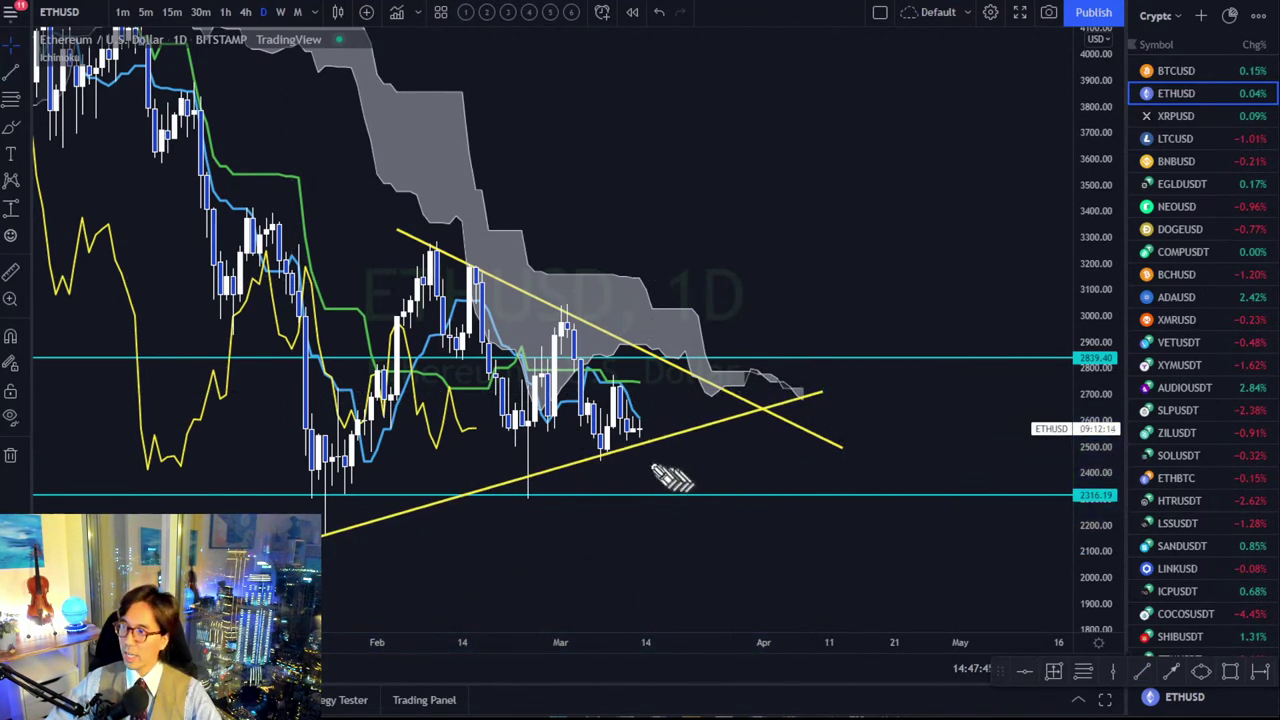
{"action": "mouse_move", "coordinate": [647, 430]}
{"action": "left_mouse_down"}
{"action": "mouse_move", "coordinate": [694, 506]}
{"action": "mouse_move", "coordinate": [712, 500]}
{"action": "mouse_move", "coordinate": [688, 512]}
{"action": "left_mouse_up"}
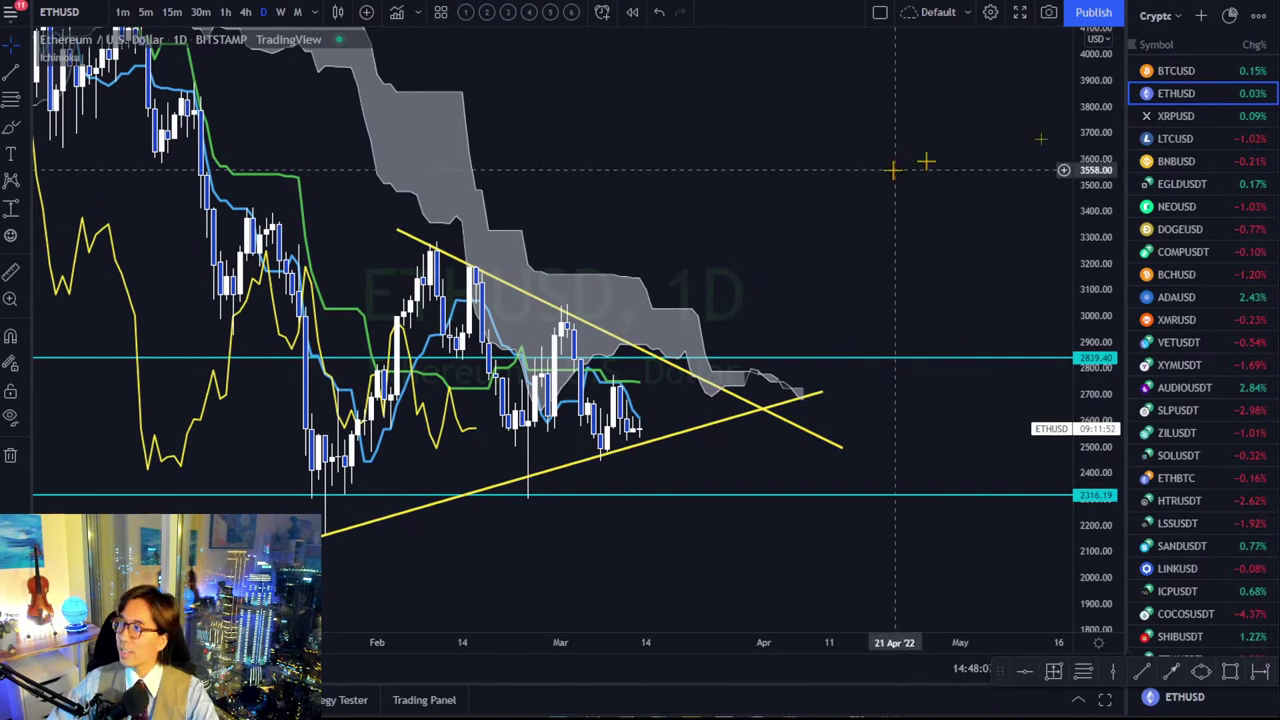
{"action": "left_click", "coordinate": [1152, 30]}
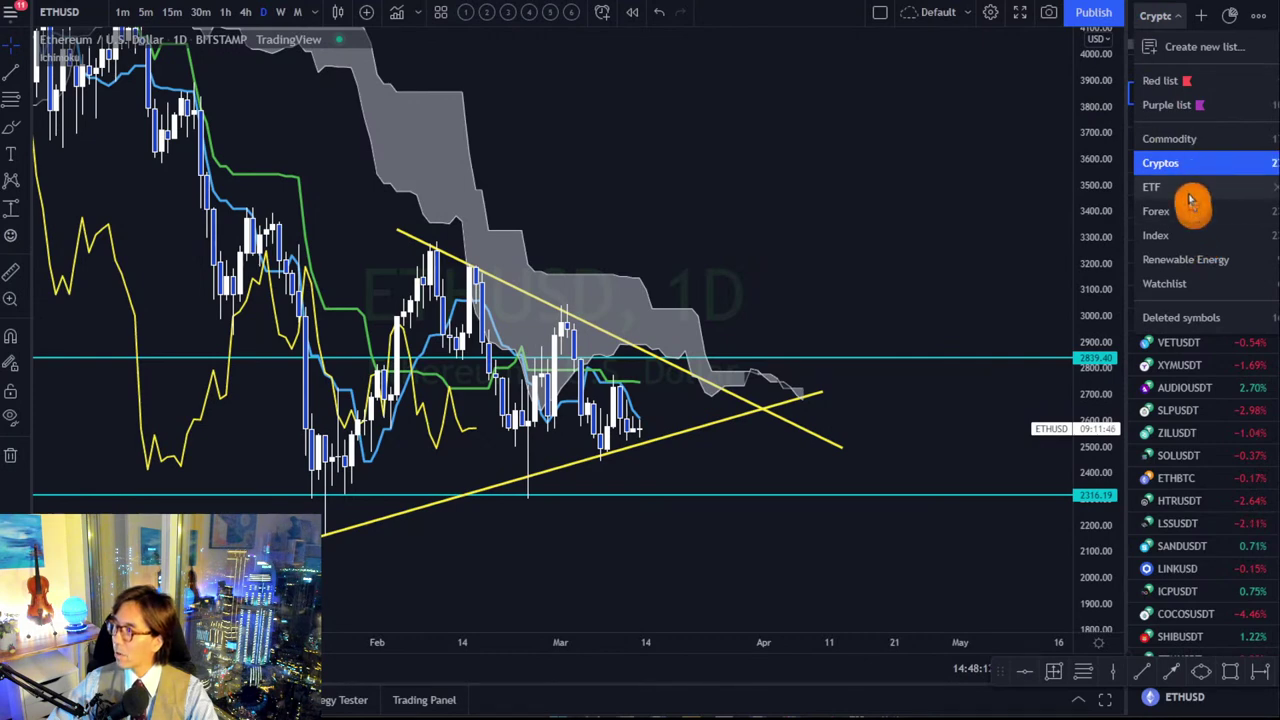
Open the VN30 weekly chart from the Index watchlist and rescale it to show the whole move.
{"action": "left_click", "coordinate": [1190, 240]}
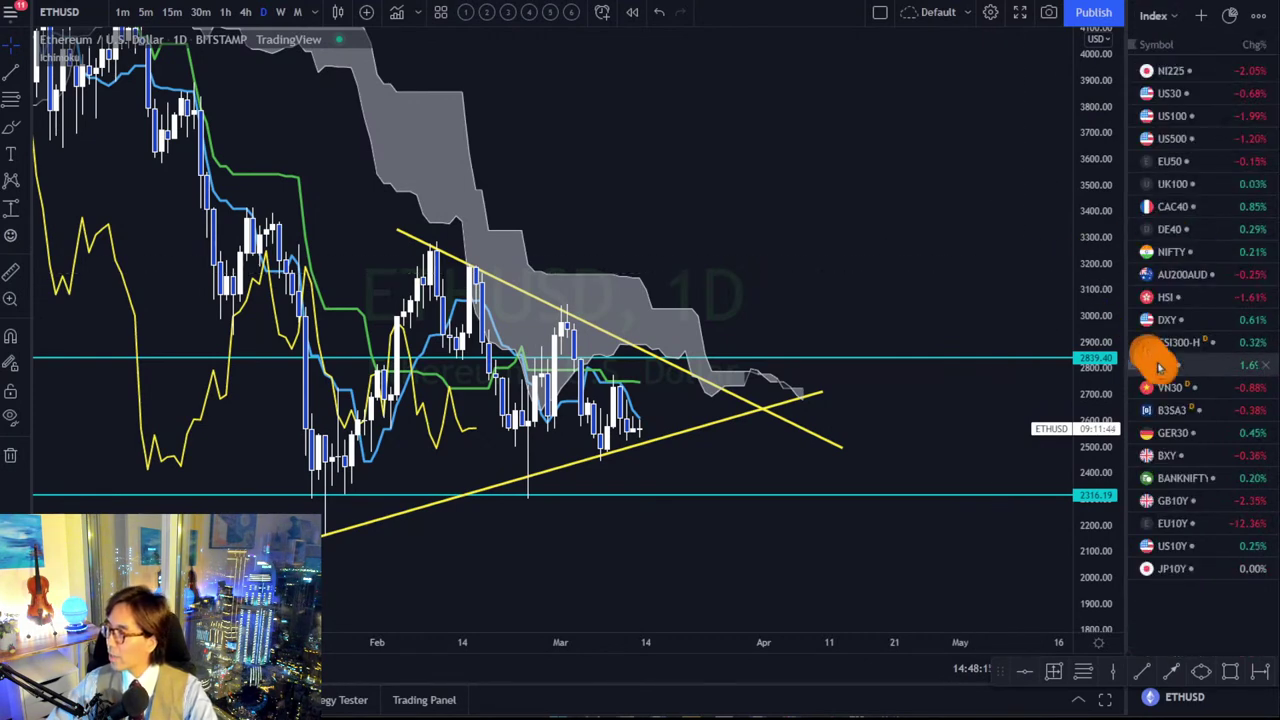
{"action": "left_click", "coordinate": [1175, 388]}
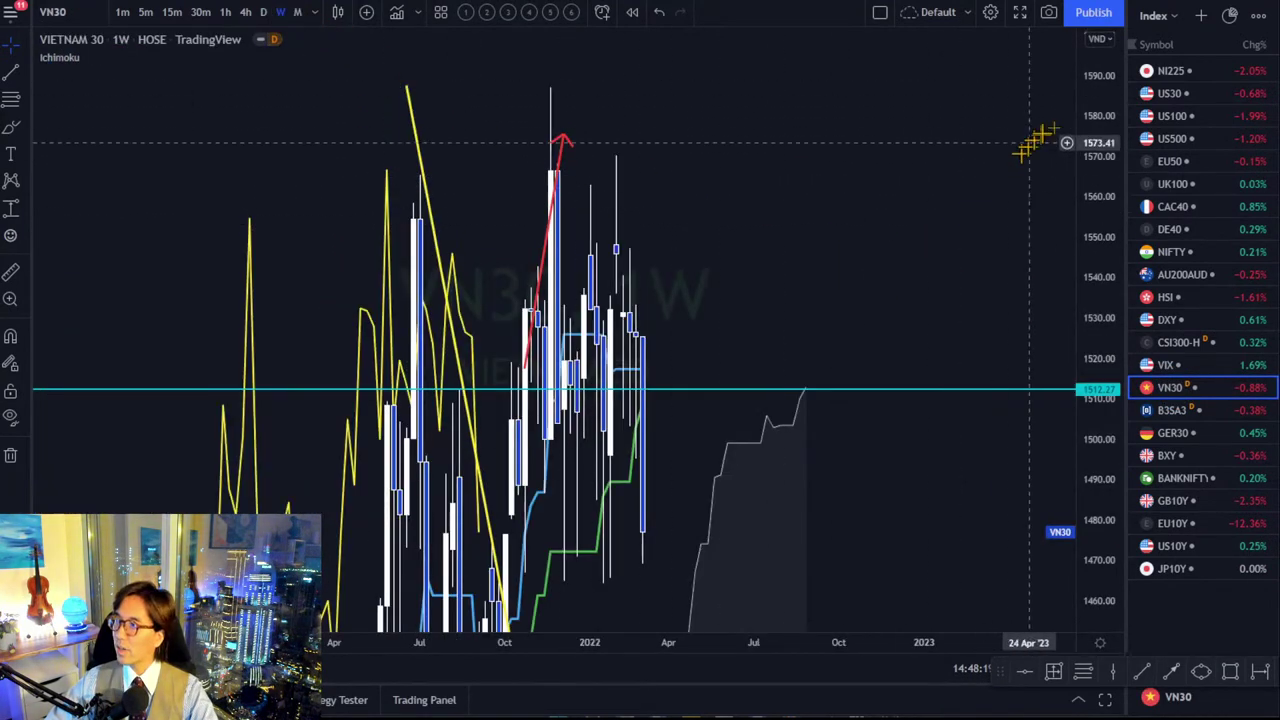
{"action": "left_click_drag", "start_coordinate": [1105, 110], "coordinate": [1125, 590]}
{"action": "left_click_drag", "start_coordinate": [829, 486], "coordinate": [837, 420]}
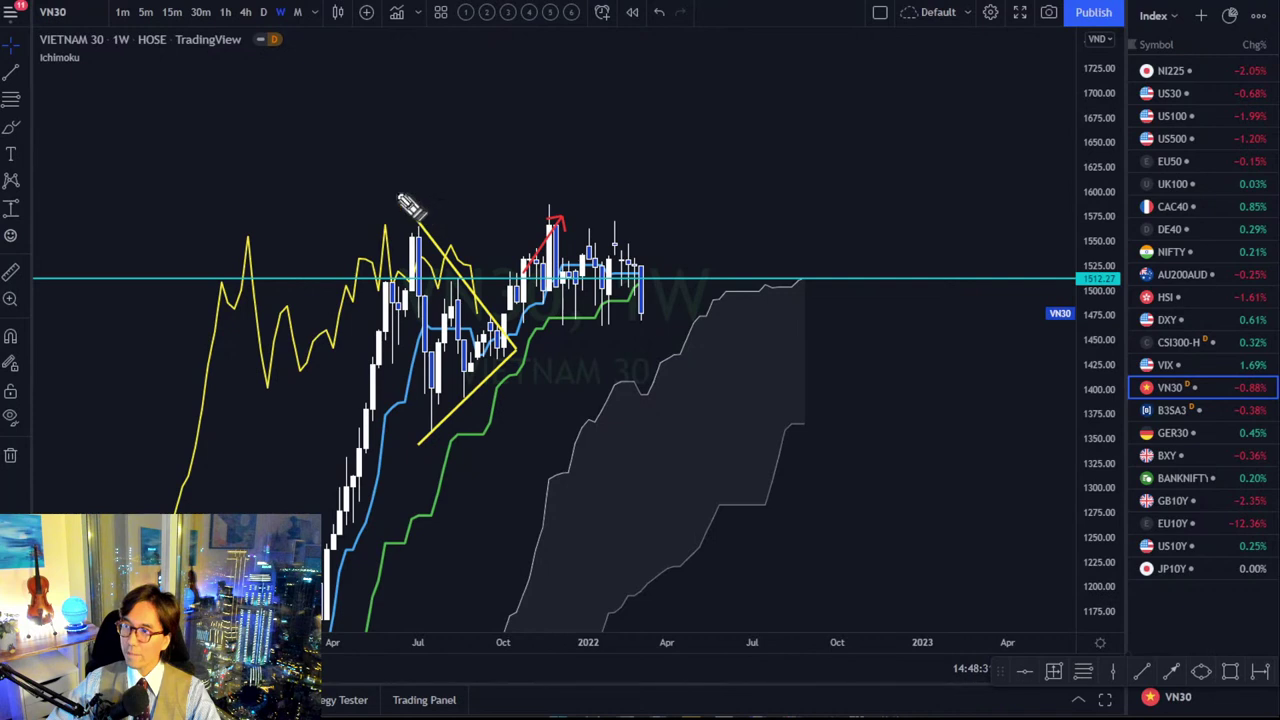
Remove the red lines, red arrow and both yellow triangle trendlines, leaving one cyan level.
{"action": "mouse_move", "coordinate": [395, 192]}
{"action": "left_mouse_down"}
{"action": "mouse_move", "coordinate": [457, 243]}
{"action": "mouse_move", "coordinate": [510, 338]}
{"action": "mouse_move", "coordinate": [407, 440]}
{"action": "left_mouse_up"}
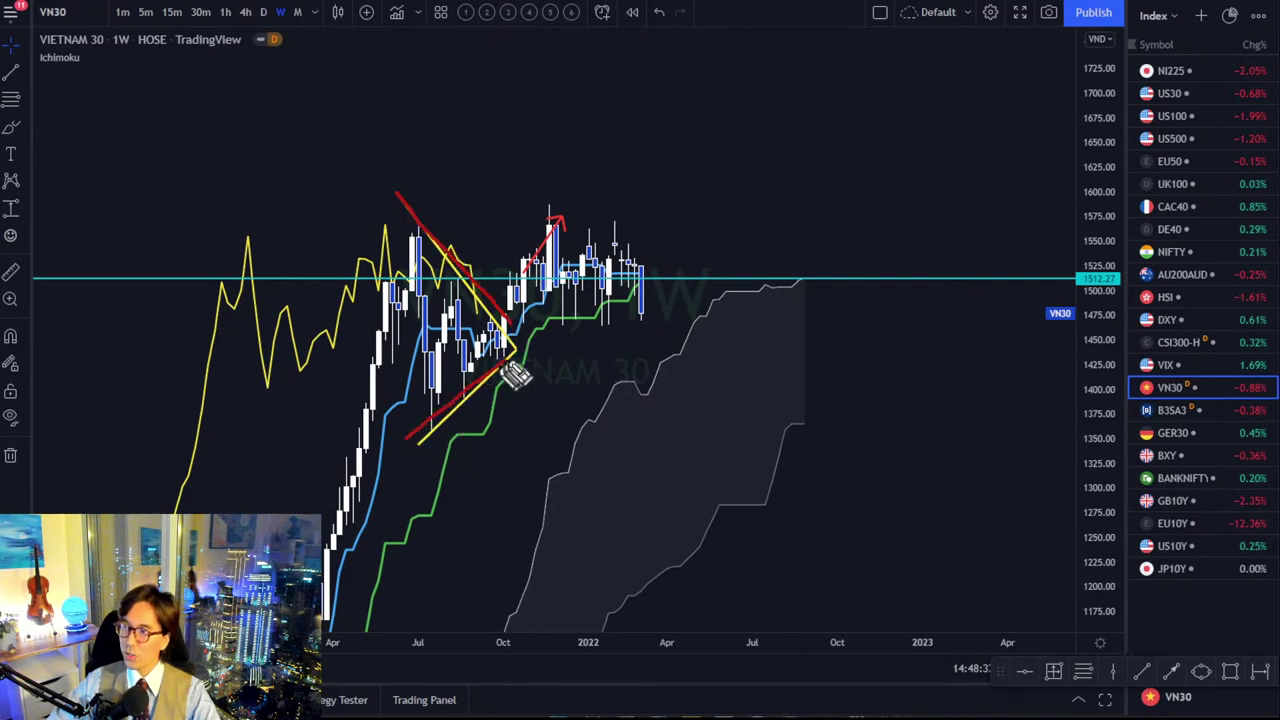
{"action": "left_click_drag", "start_coordinate": [493, 338], "coordinate": [545, 258]}
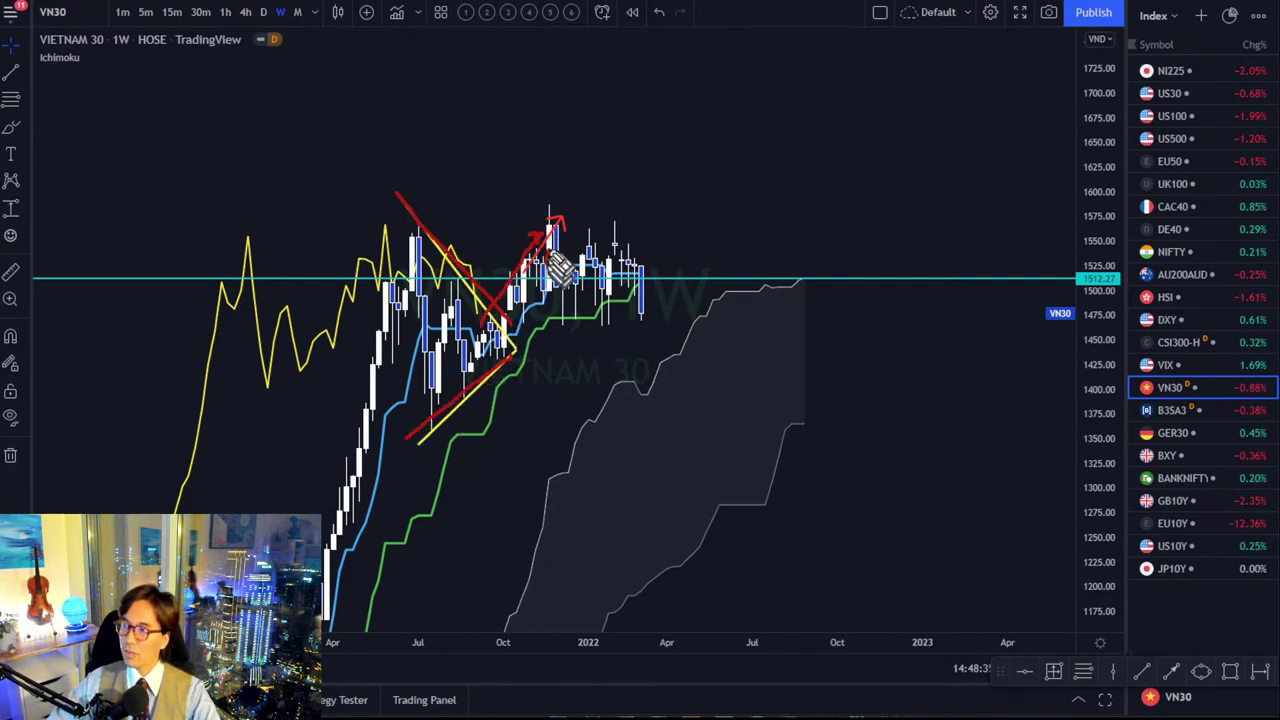
{"action": "key", "text": "ctrl+z"}
{"action": "key", "text": "ctrl+z"}
{"action": "key", "text": "ctrl+z"}
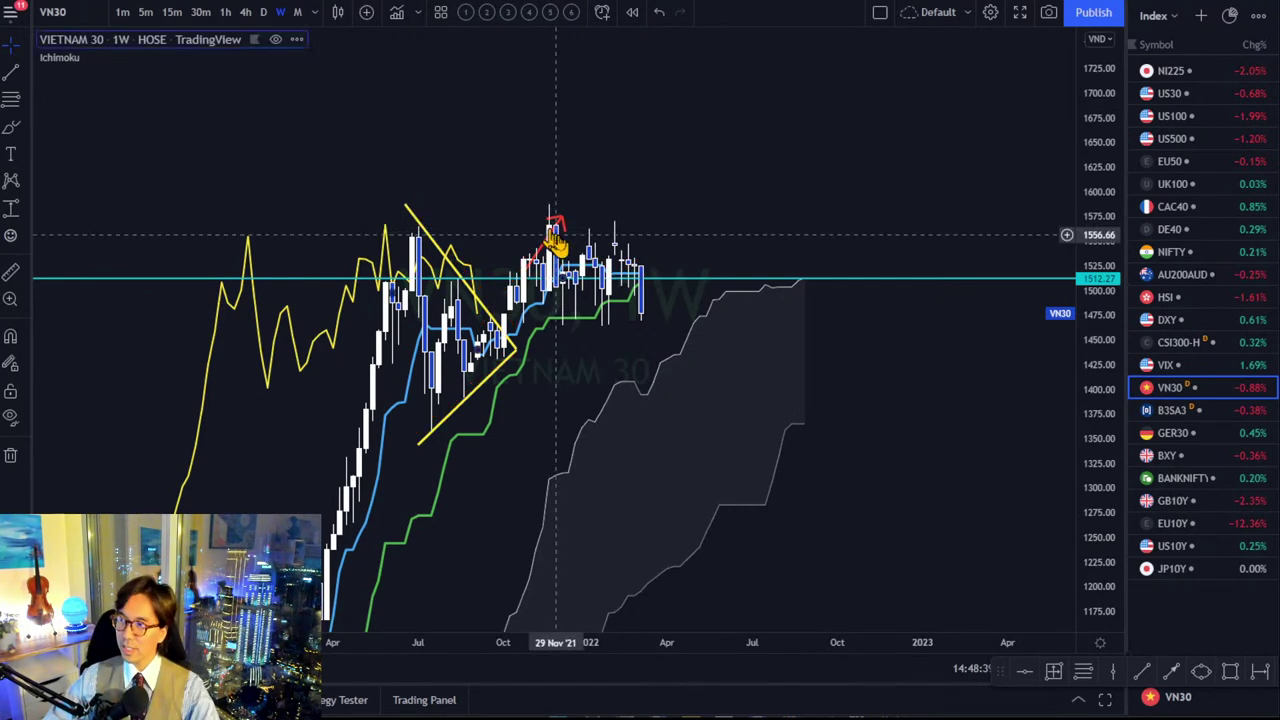
{"action": "key", "text": "ctrl+z"}
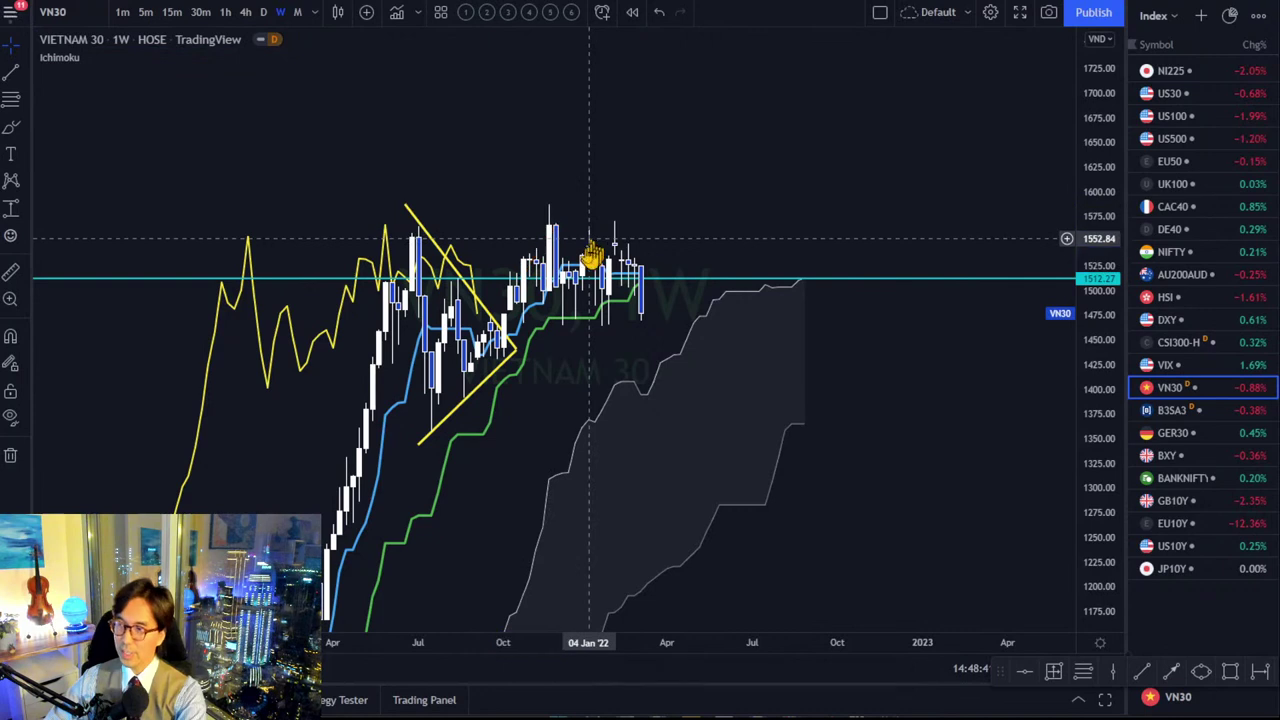
{"action": "key", "text": "ctrl+z"}
{"action": "left_click_drag", "start_coordinate": [509, 349], "coordinate": [505, 375]}
{"action": "key", "text": "ctrl+z"}
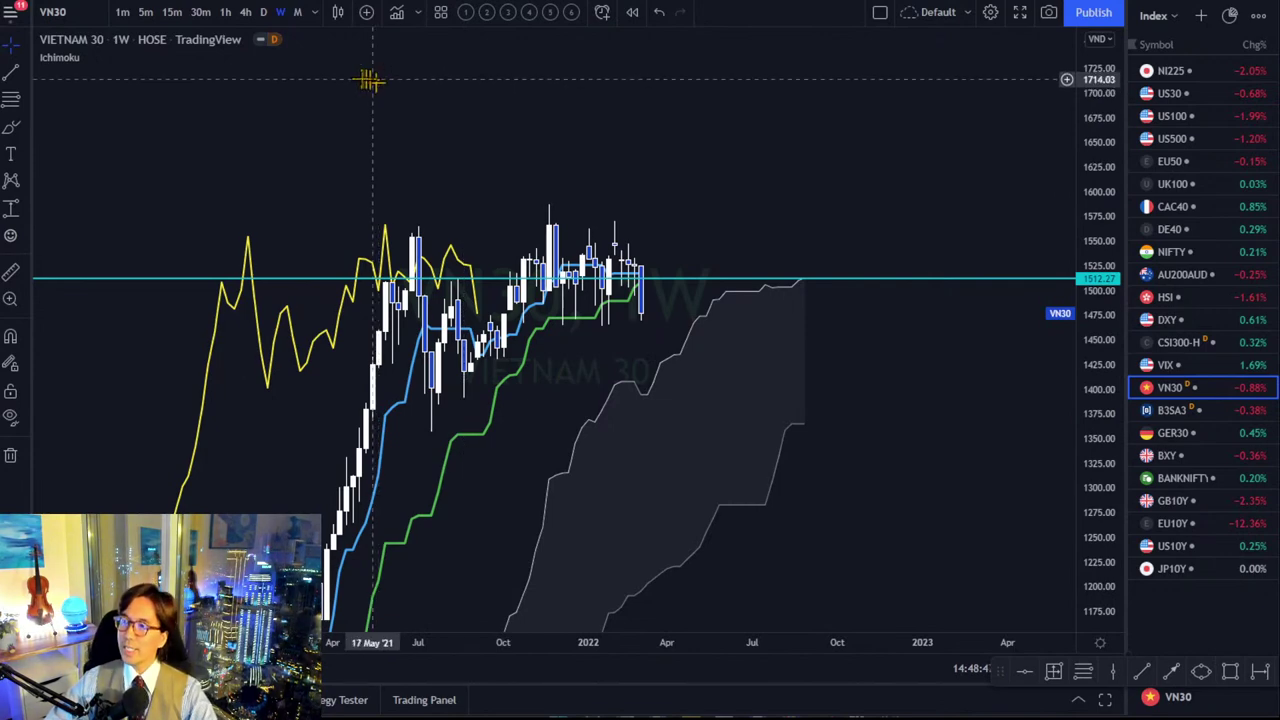
Show VN30 on daily candles and move the cyan support line down to 1464.70.
{"action": "left_click", "coordinate": [265, 13]}
{"action": "left_click_drag", "start_coordinate": [1093, 375], "coordinate": [953, 541]}
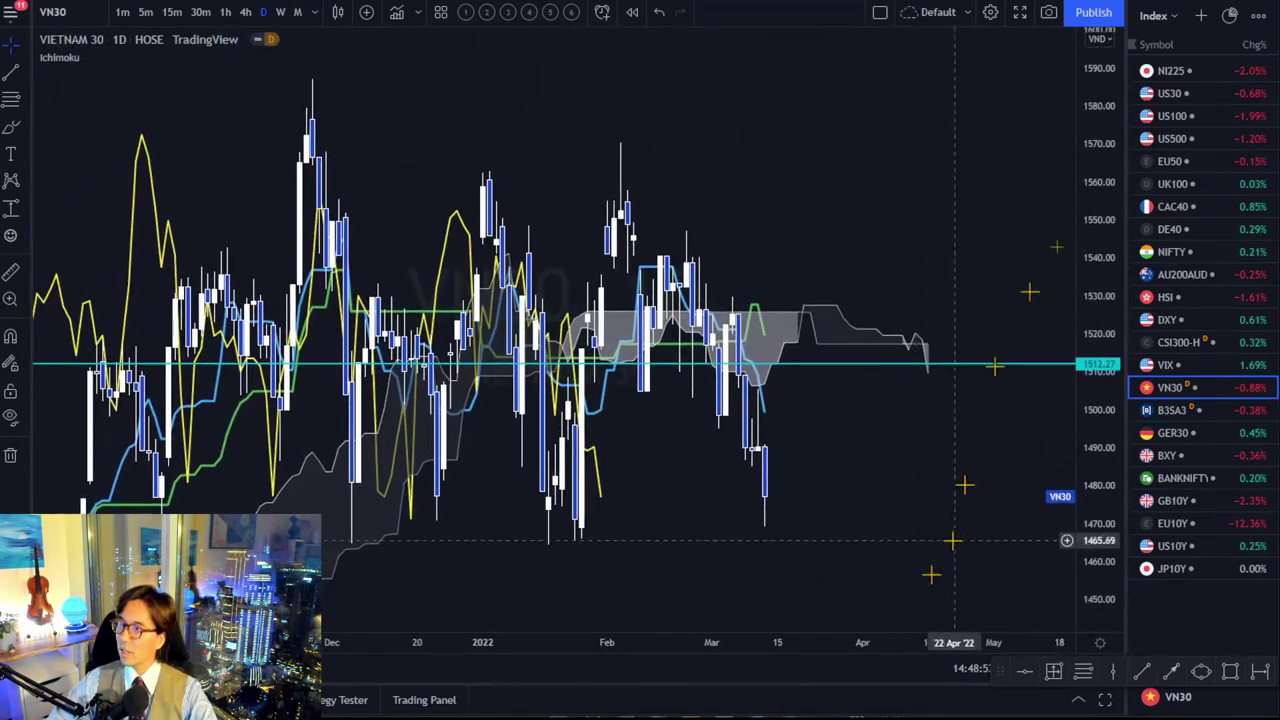
{"action": "left_click_drag", "start_coordinate": [1108, 100], "coordinate": [1104, 260]}
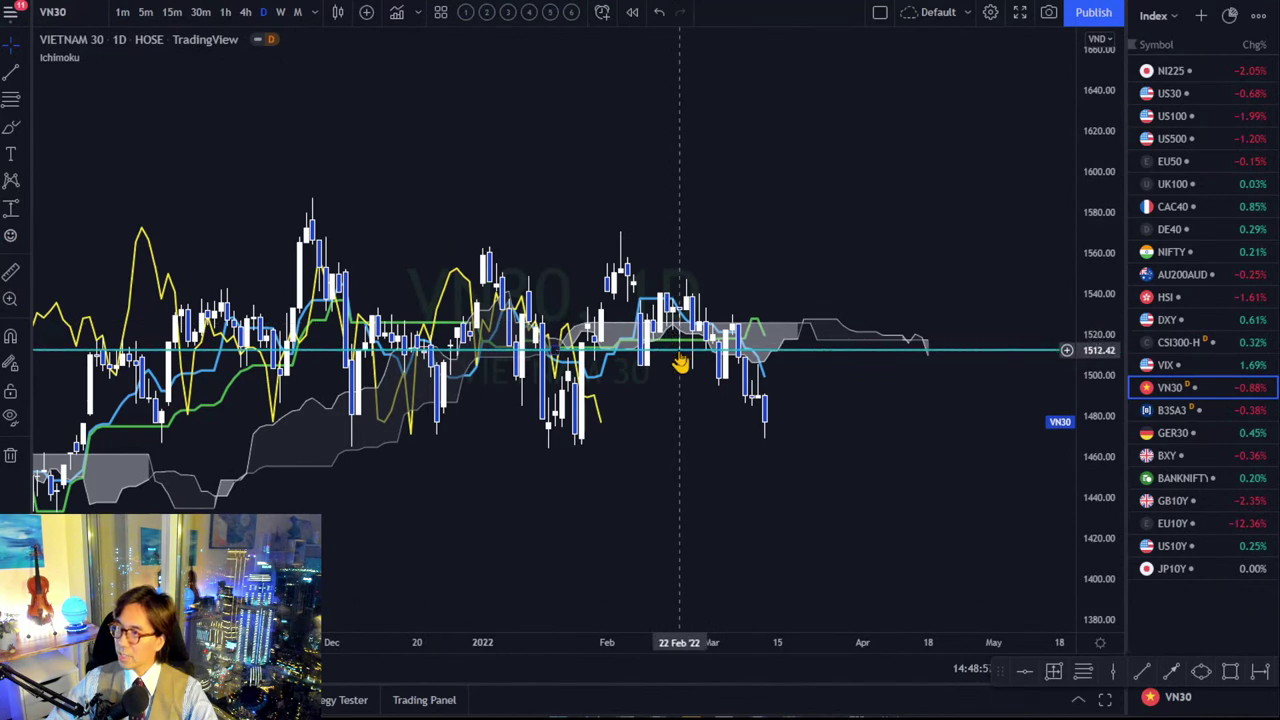
{"action": "left_click_drag", "start_coordinate": [680, 362], "coordinate": [709, 450]}
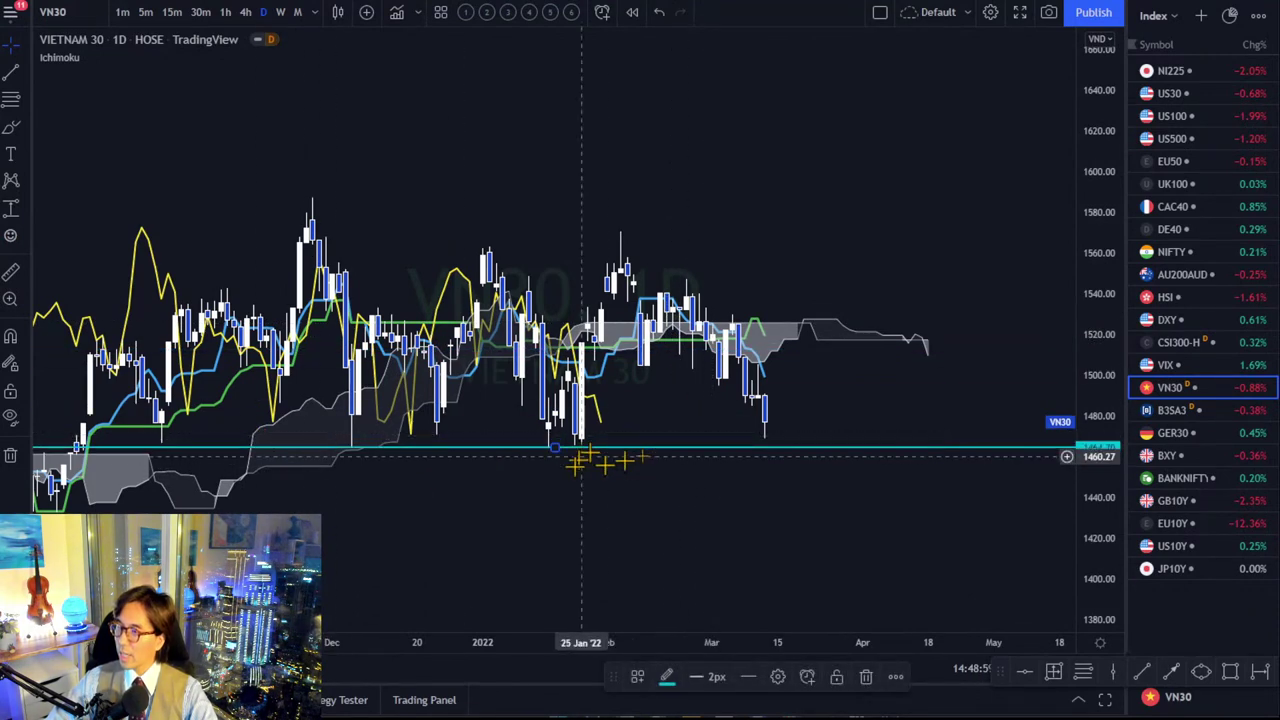
Add a horizontal resistance line at 1564.21 and widen the time scale to show more history.
{"action": "left_click", "coordinate": [1025, 672]}
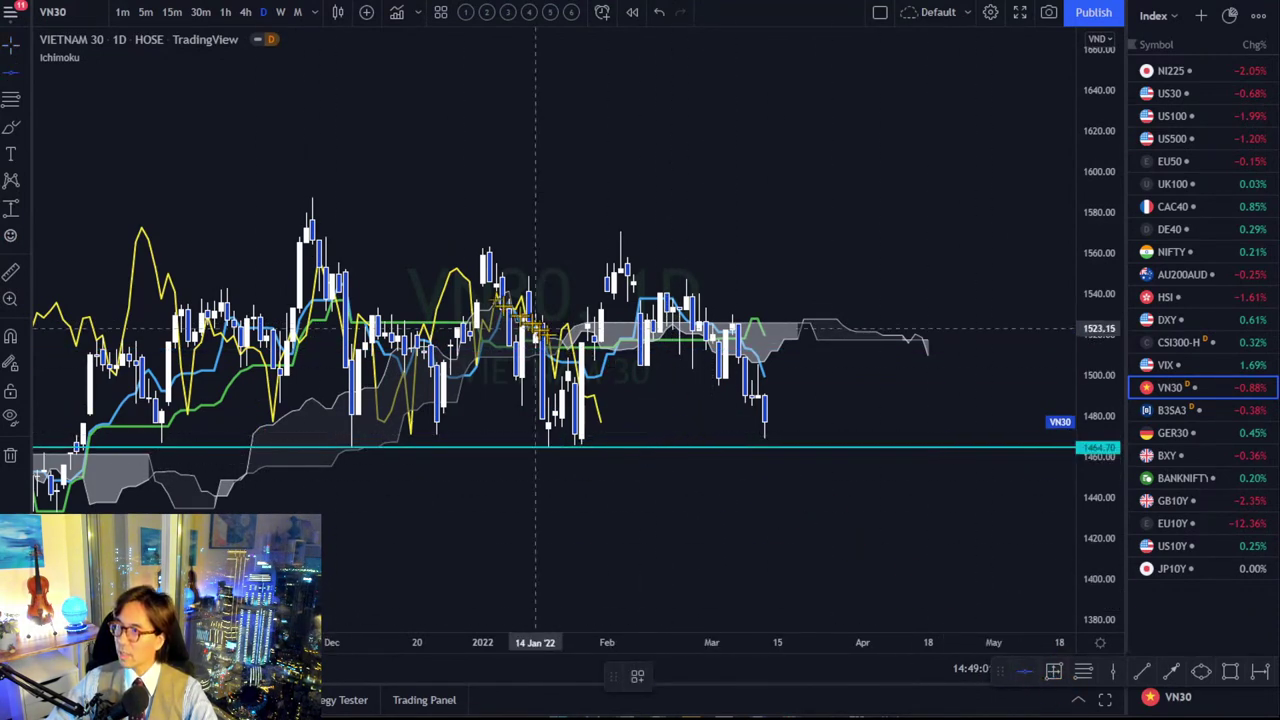
{"action": "left_click", "coordinate": [428, 245]}
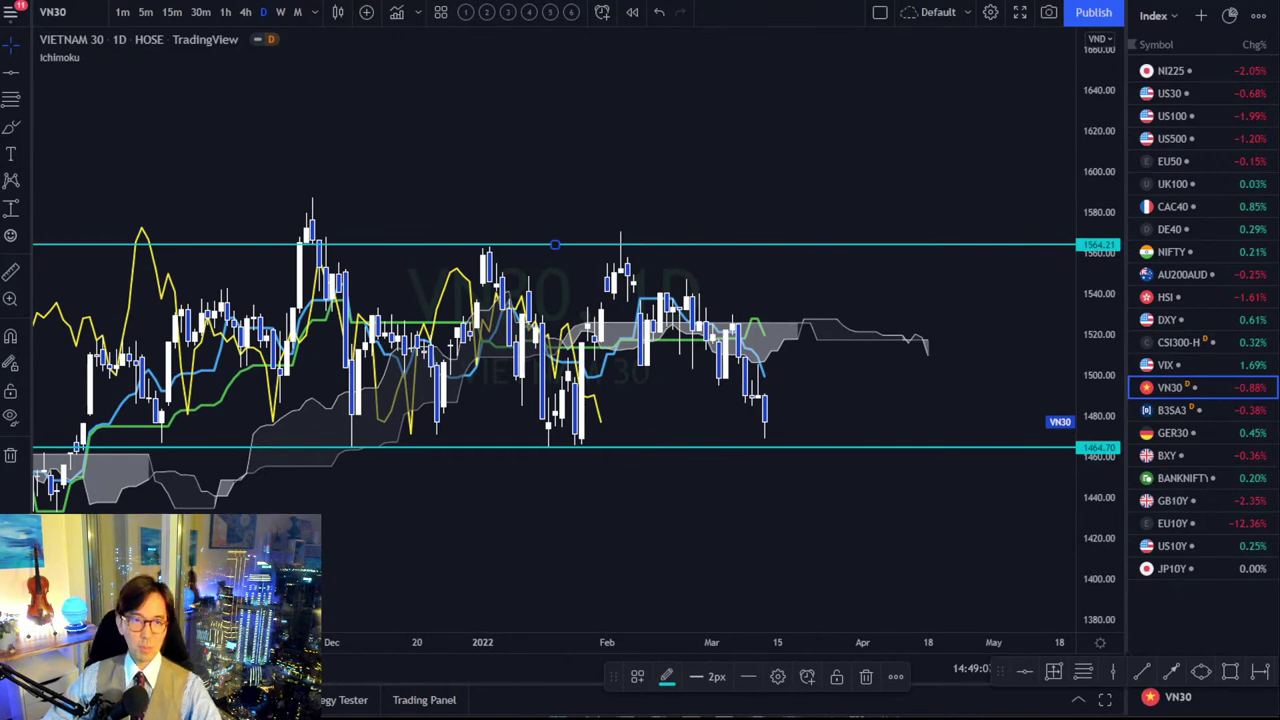
{"action": "left_click_drag", "start_coordinate": [460, 645], "coordinate": [442, 534]}
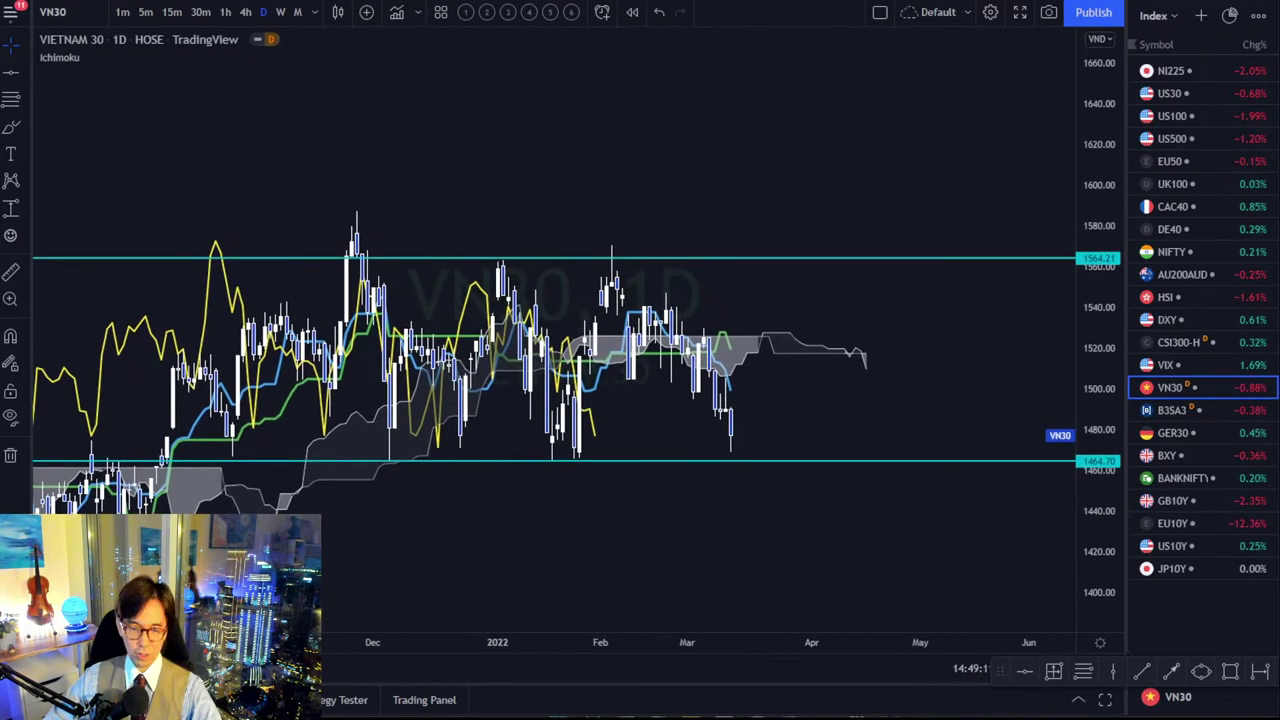
{"action": "left_click", "coordinate": [1171, 672]}
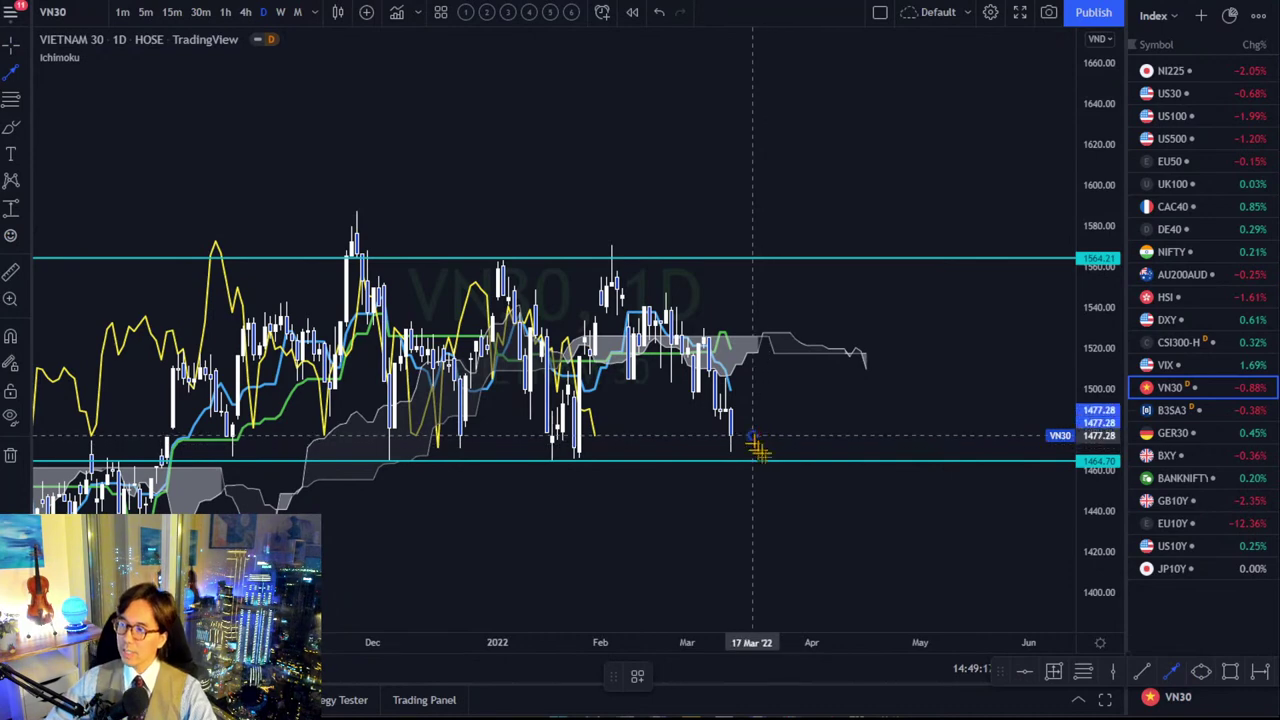
Draw a red arrow from the latest VN30 candle to below 1464.70, then sketch and erase a rebound path.
{"action": "left_click", "coordinate": [752, 437]}
{"action": "left_click", "coordinate": [806, 507]}
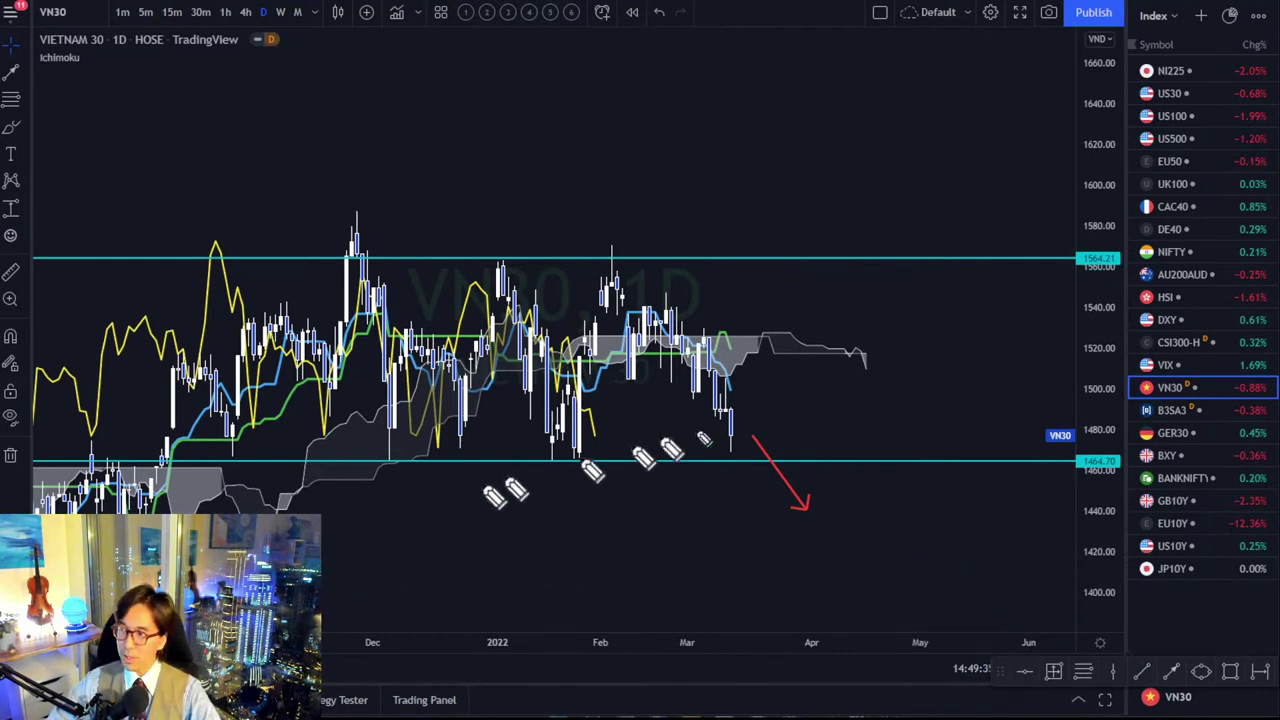
{"action": "left_click_drag", "start_coordinate": [776, 460], "coordinate": [829, 394]}
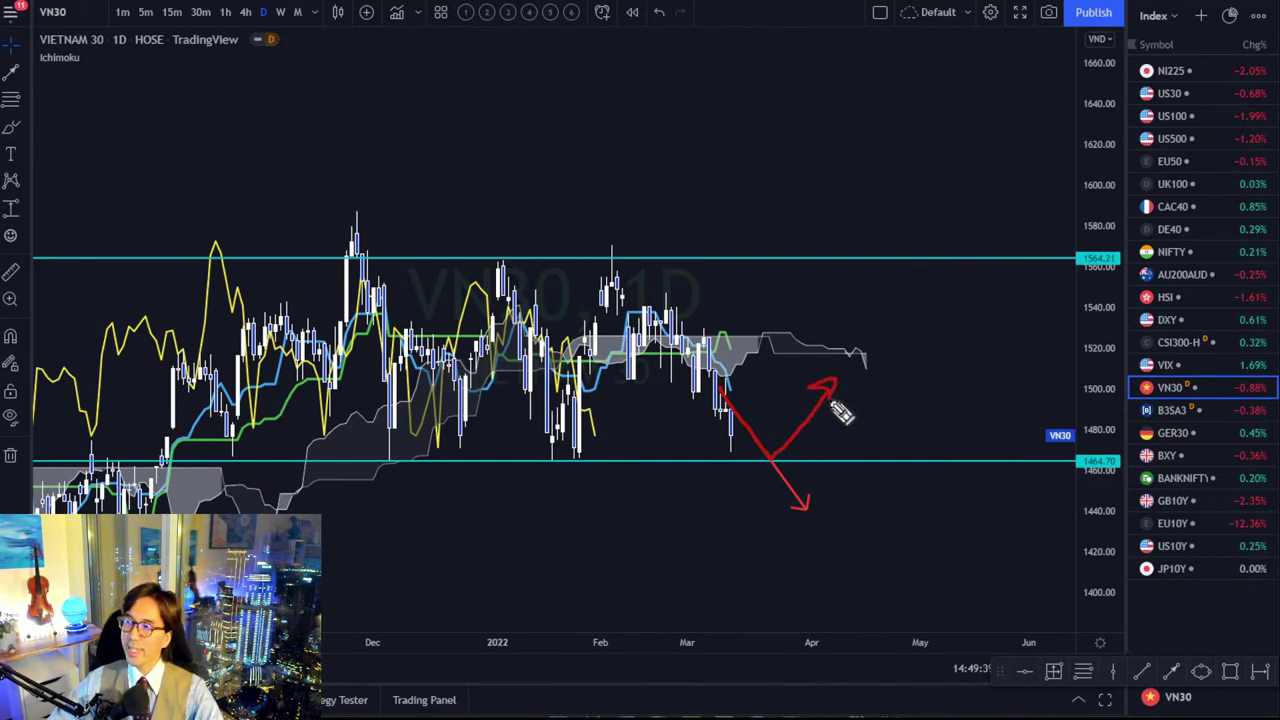
{"action": "left_click_drag", "start_coordinate": [856, 362], "coordinate": [852, 335]}
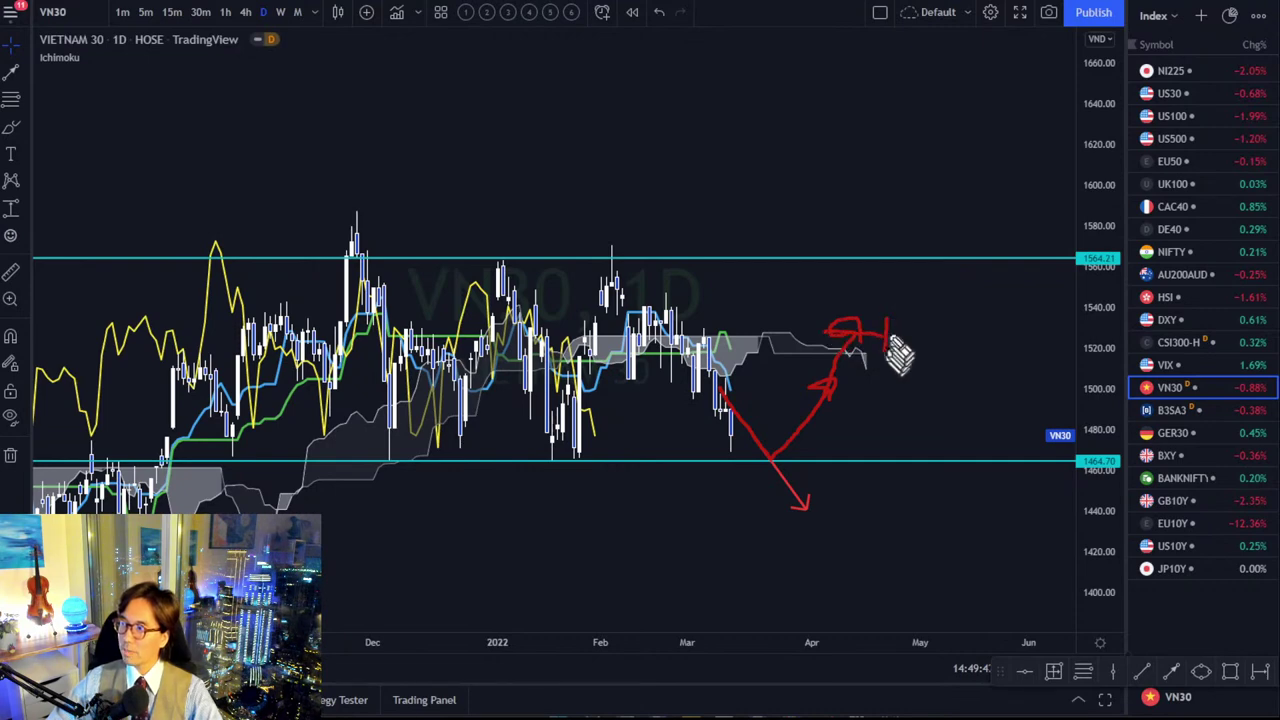
{"action": "mouse_move", "coordinate": [865, 338]}
{"action": "left_mouse_down"}
{"action": "mouse_move", "coordinate": [910, 185]}
{"action": "mouse_move", "coordinate": [898, 192]}
{"action": "mouse_move", "coordinate": [932, 198]}
{"action": "left_mouse_up"}
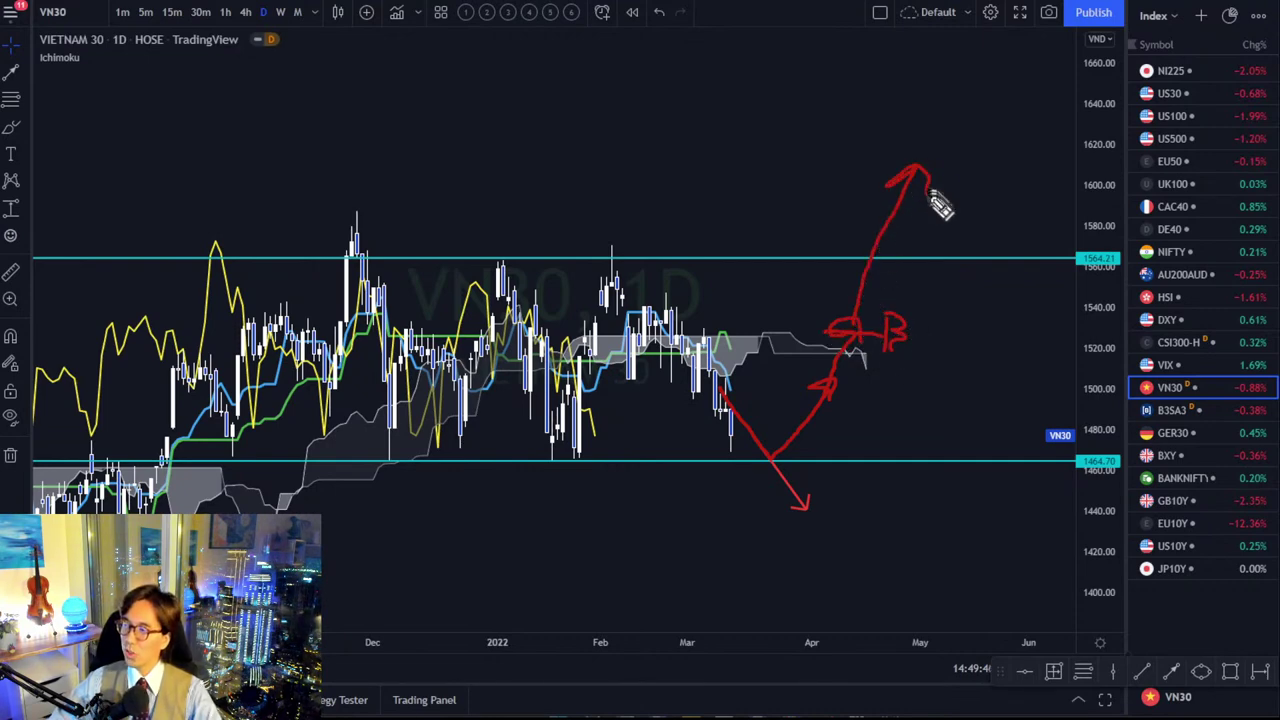
{"action": "left_click", "coordinate": [909, 80]}
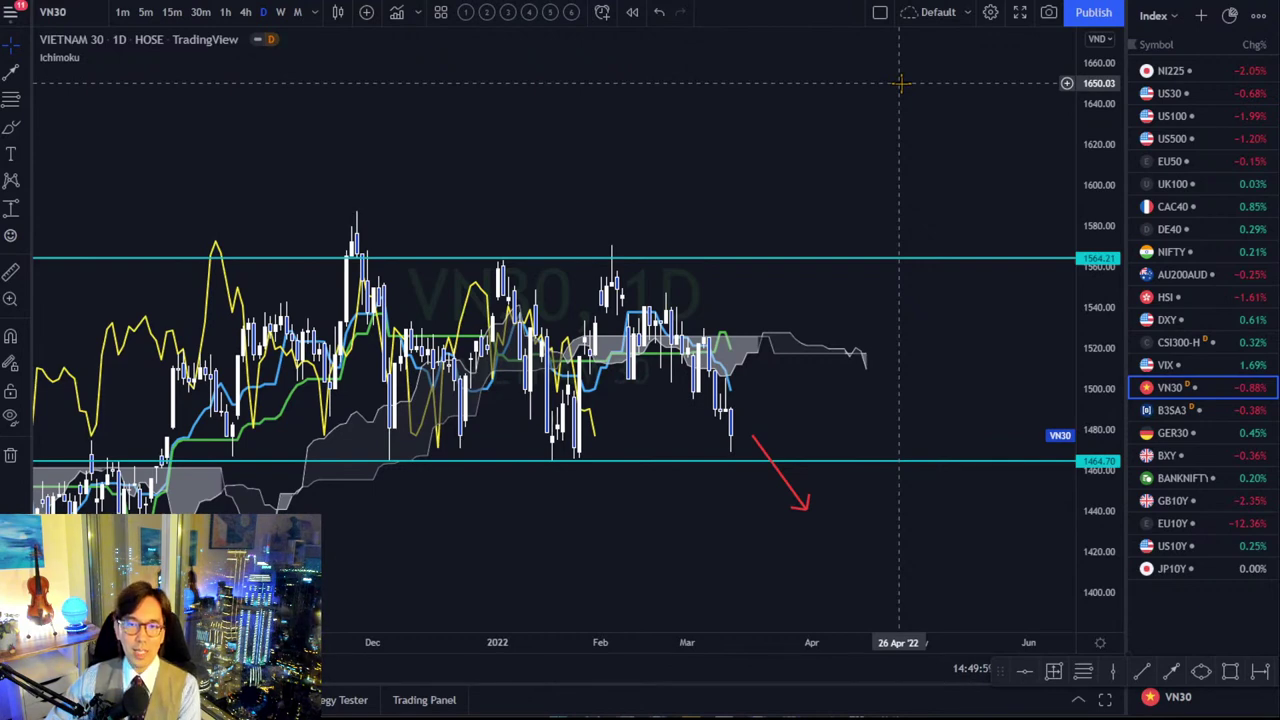
Select the Forex watchlist, add EURINR (Euro / Indian Rupee) to it, and open its chart.
{"action": "left_click", "coordinate": [1150, 16]}
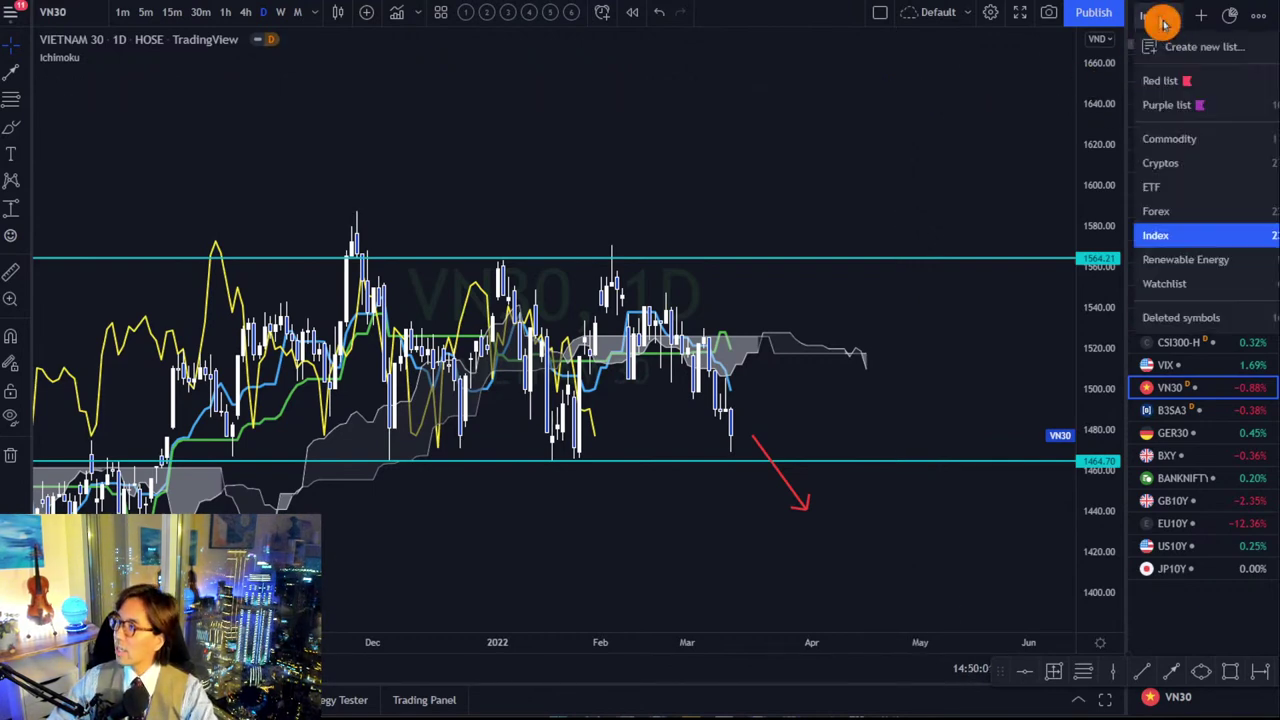
{"action": "left_click", "coordinate": [1218, 212]}
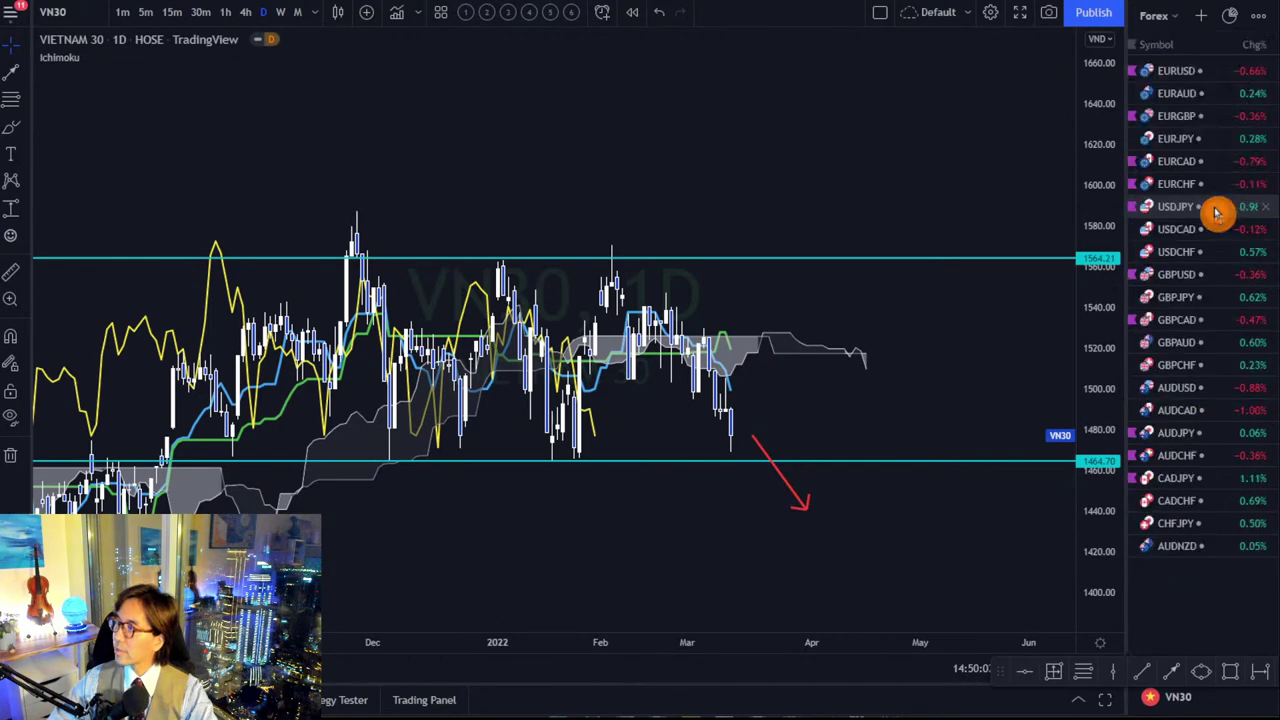
{"action": "left_click", "coordinate": [1190, 24]}
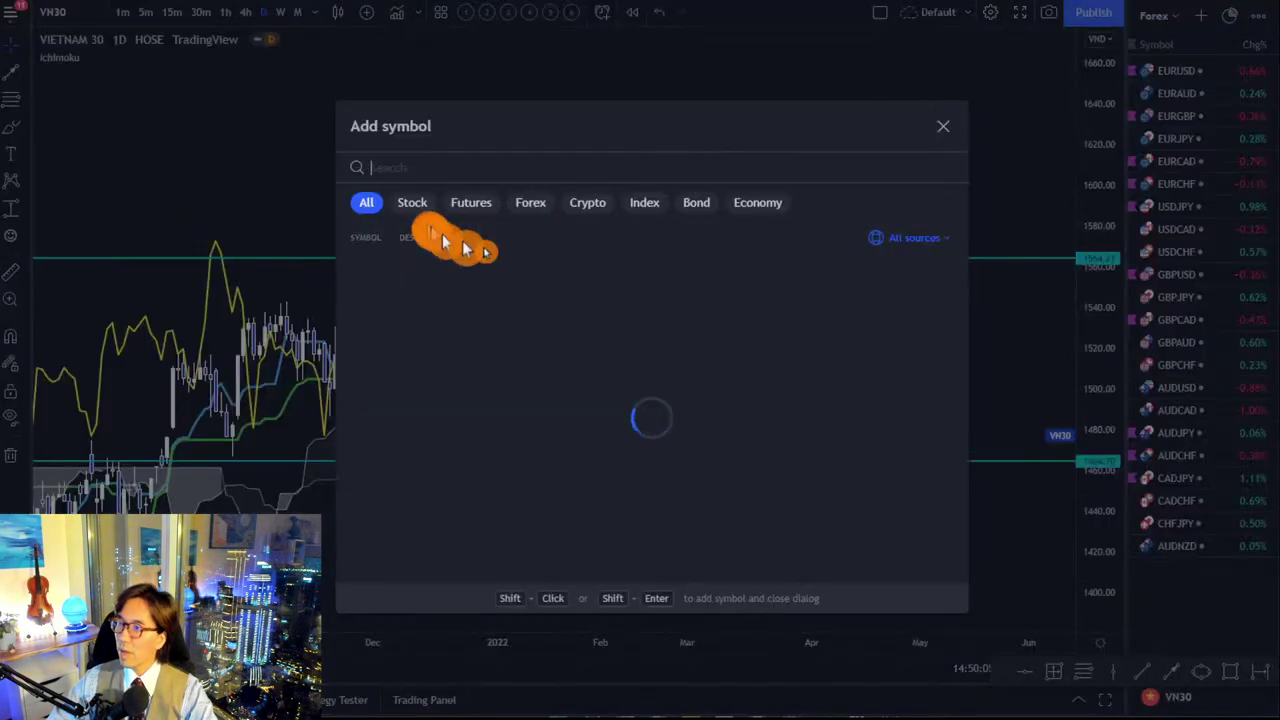
{"action": "type", "text": "E"}
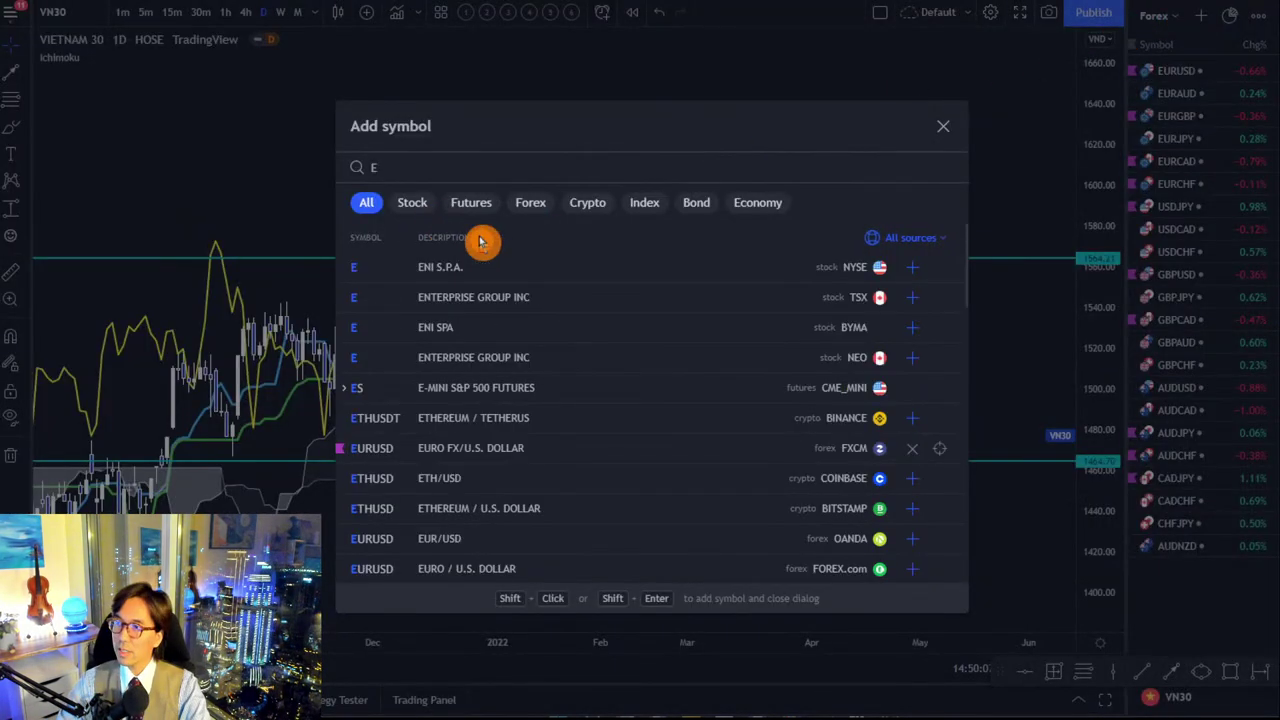
{"action": "type", "text": "URINR"}
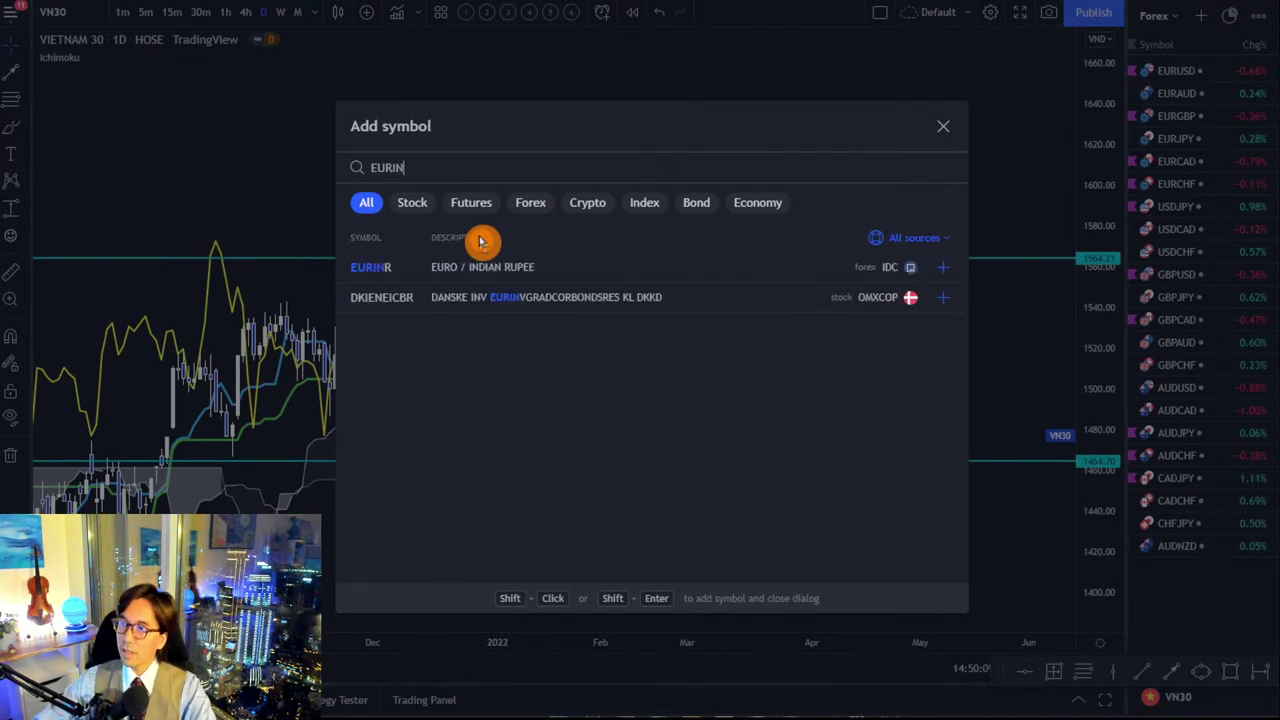
{"action": "left_click", "coordinate": [494, 288]}
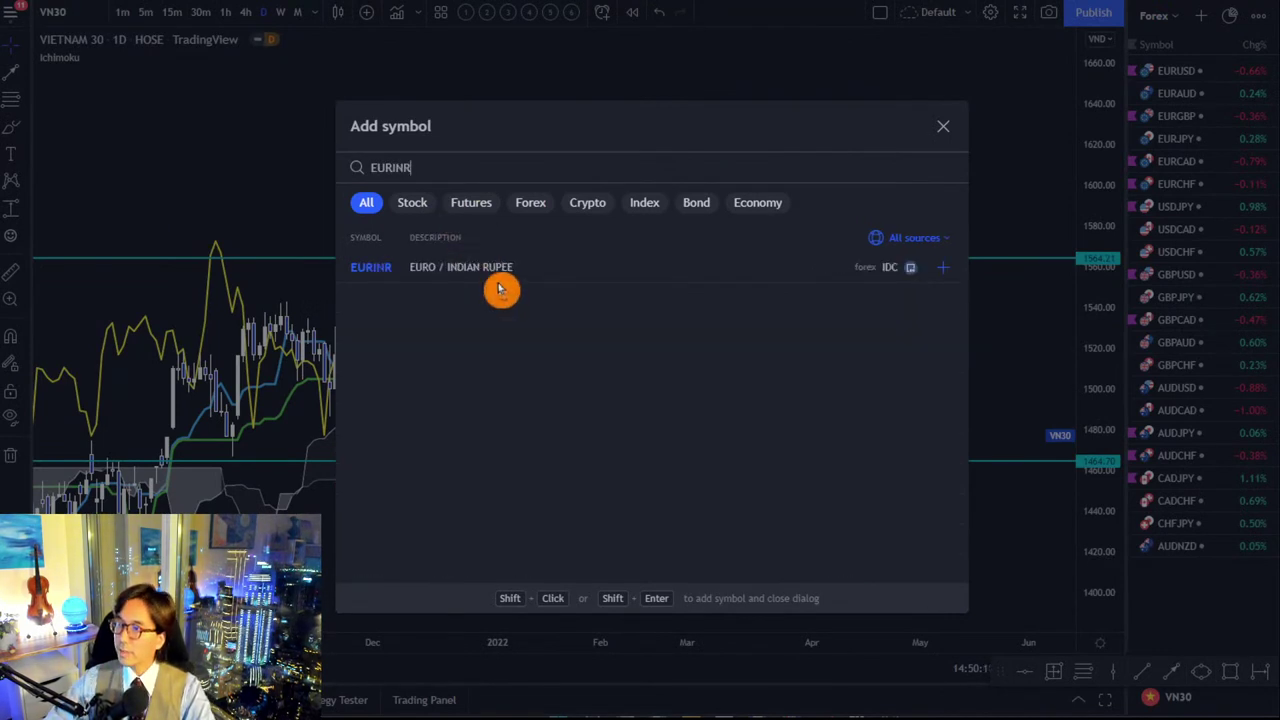
{"action": "left_click", "coordinate": [942, 127]}
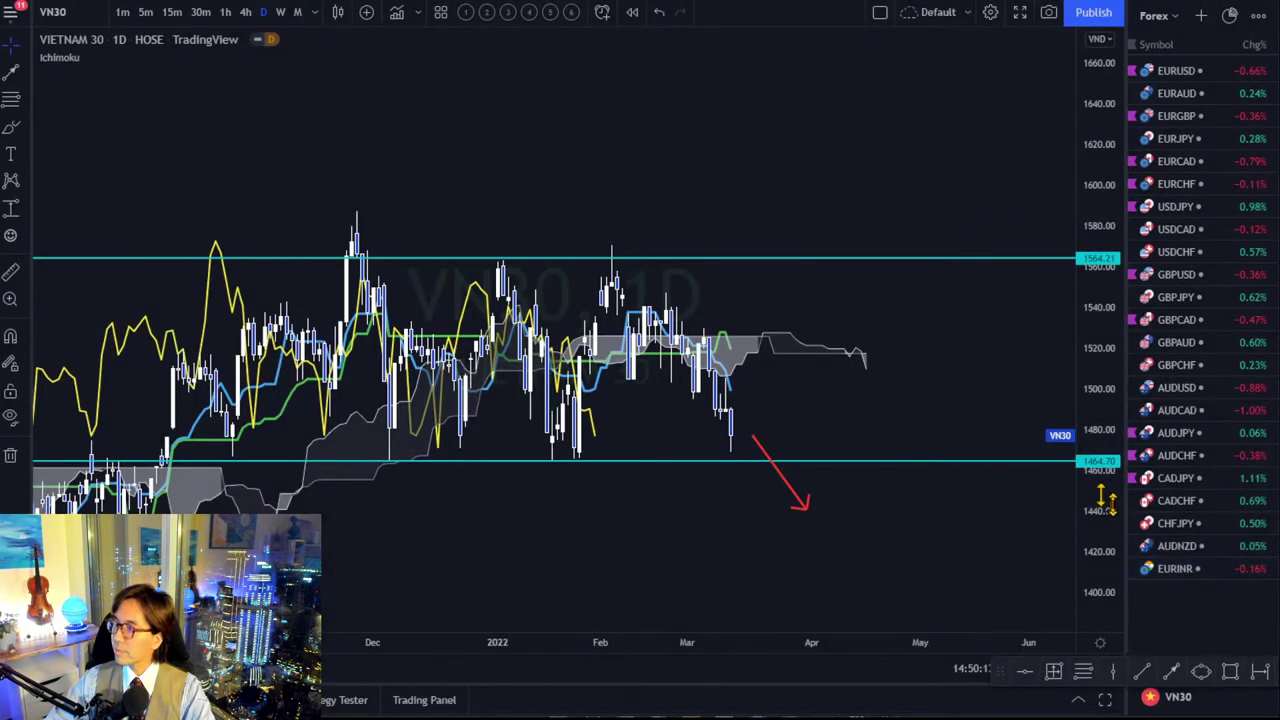
{"action": "left_click", "coordinate": [1174, 568]}
Switch EURINR to weekly candles and fit the whole Ichimoku cloud and recent weeks in view.
{"action": "left_click", "coordinate": [281, 12]}
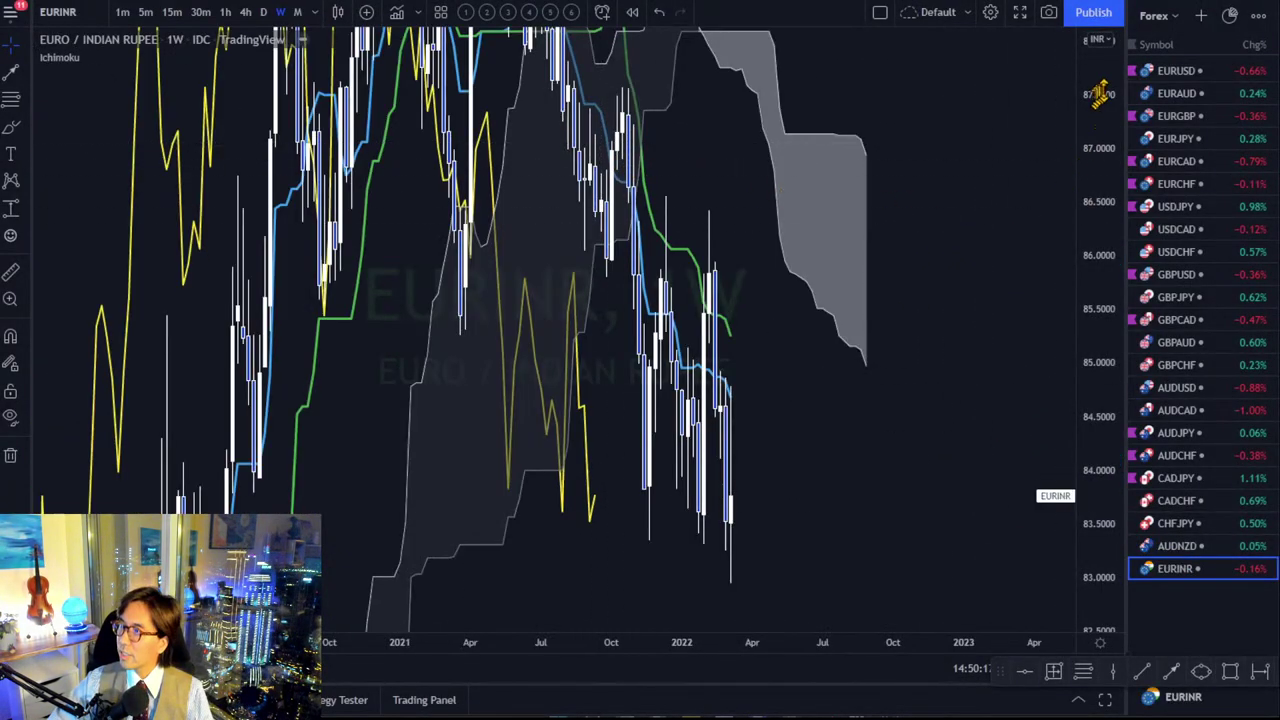
{"action": "left_click_drag", "start_coordinate": [1095, 105], "coordinate": [1057, 463]}
{"action": "left_click_drag", "start_coordinate": [806, 484], "coordinate": [678, 468]}
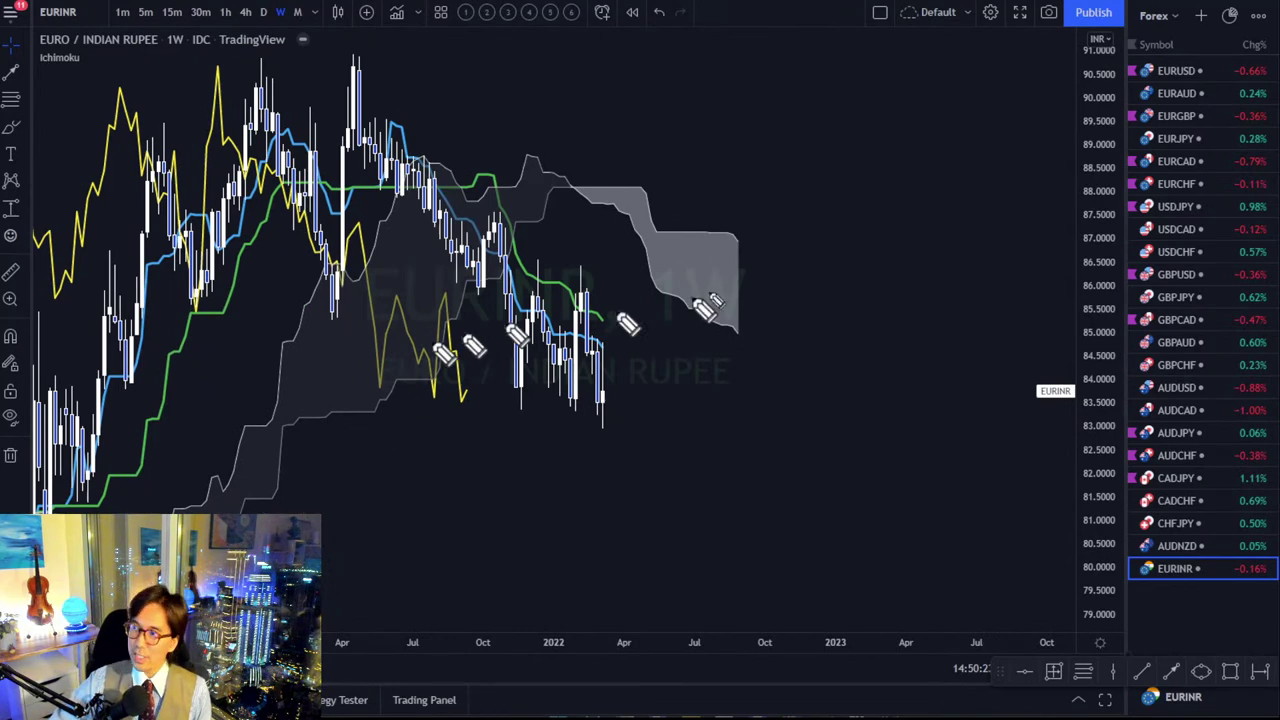
Sketch temporary red arrows and circles marking likely moves around the cloud and yellow line.
{"action": "left_click_drag", "start_coordinate": [751, 202], "coordinate": [789, 250]}
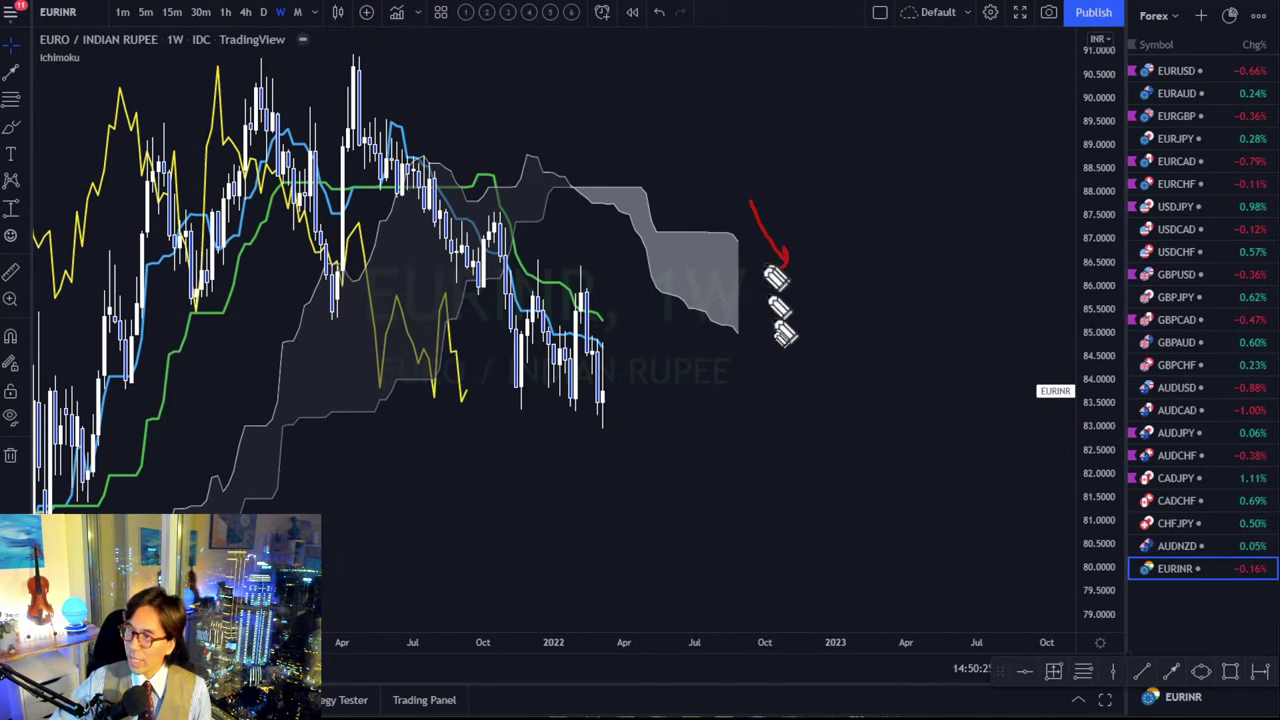
{"action": "mouse_move", "coordinate": [706, 346]}
{"action": "left_mouse_down"}
{"action": "mouse_move", "coordinate": [757, 386]}
{"action": "mouse_move", "coordinate": [736, 388]}
{"action": "left_mouse_up"}
{"action": "mouse_move", "coordinate": [606, 333]}
{"action": "left_mouse_down"}
{"action": "mouse_move", "coordinate": [634, 372]}
{"action": "mouse_move", "coordinate": [616, 378]}
{"action": "left_mouse_up"}
{"action": "mouse_move", "coordinate": [470, 432]}
{"action": "left_mouse_down"}
{"action": "mouse_move", "coordinate": [428, 391]}
{"action": "mouse_move", "coordinate": [478, 437]}
{"action": "left_mouse_up"}
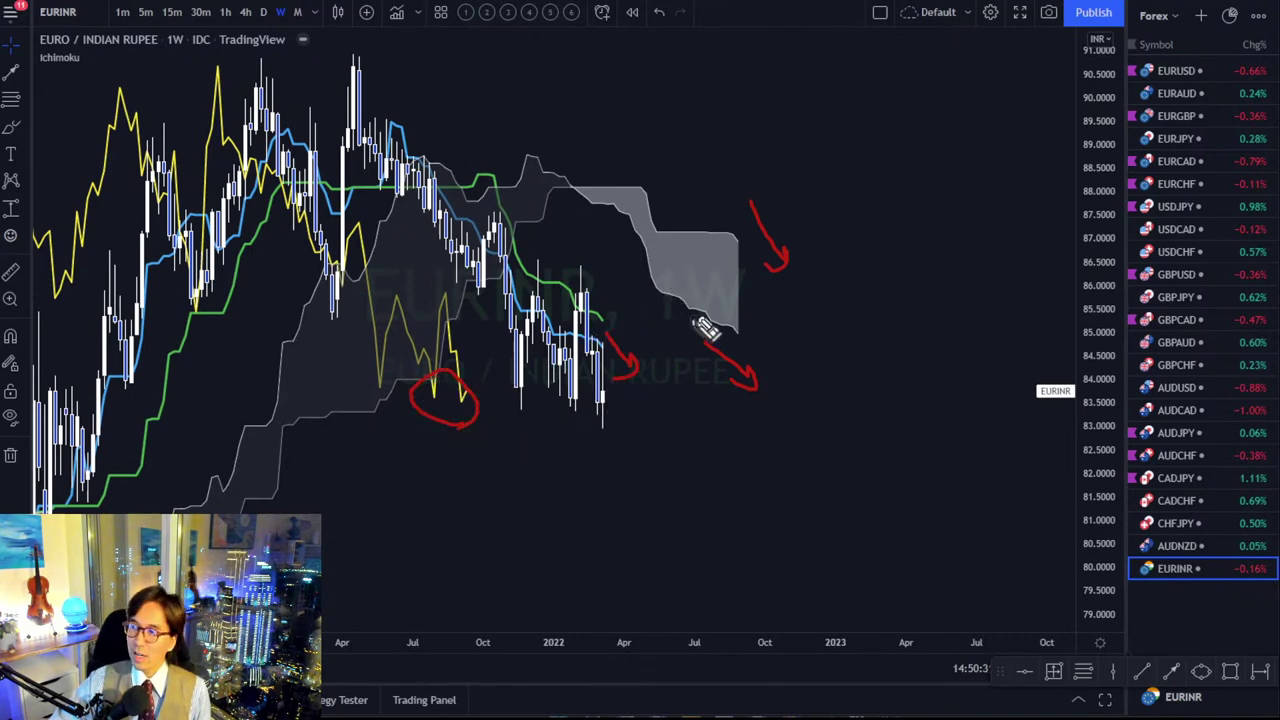
{"action": "mouse_move", "coordinate": [700, 318]}
{"action": "left_mouse_down"}
{"action": "mouse_move", "coordinate": [737, 251]}
{"action": "mouse_move", "coordinate": [749, 320]}
{"action": "mouse_move", "coordinate": [705, 318]}
{"action": "left_mouse_up"}
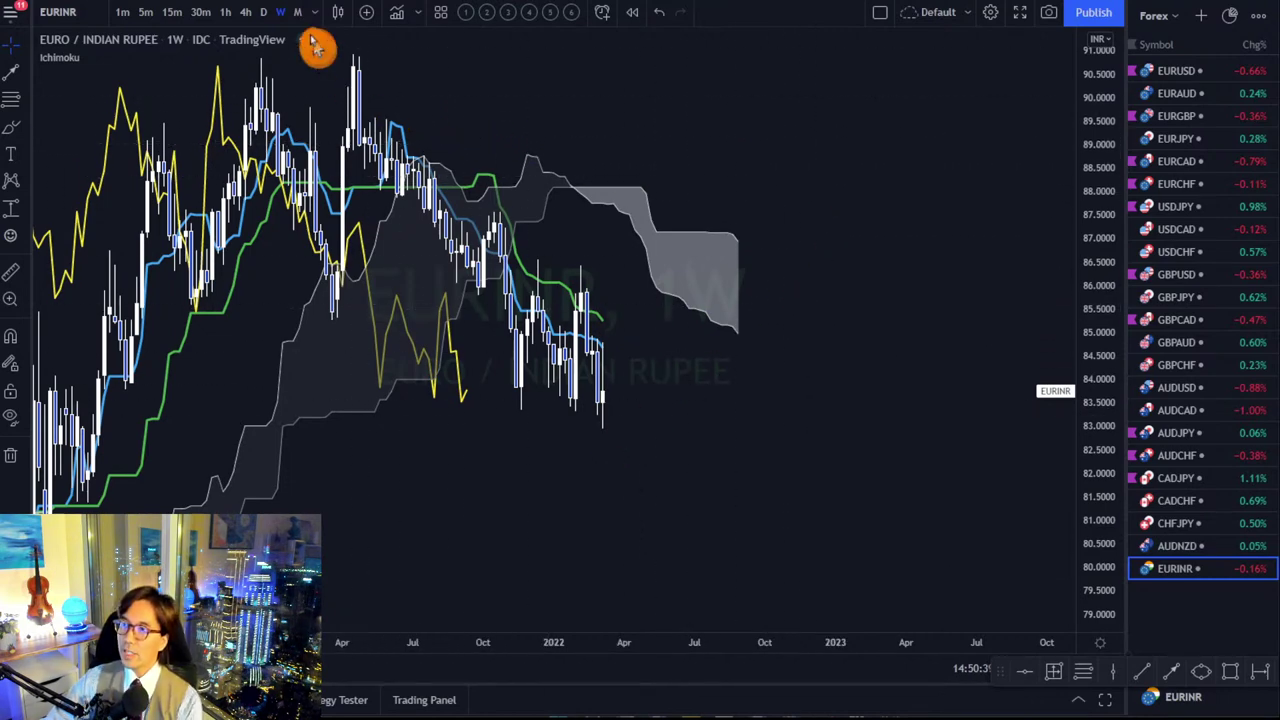
Switch EURINR to daily, rescale the chart, and draw a red drop arrow from the last candle.
{"action": "left_click", "coordinate": [264, 14]}
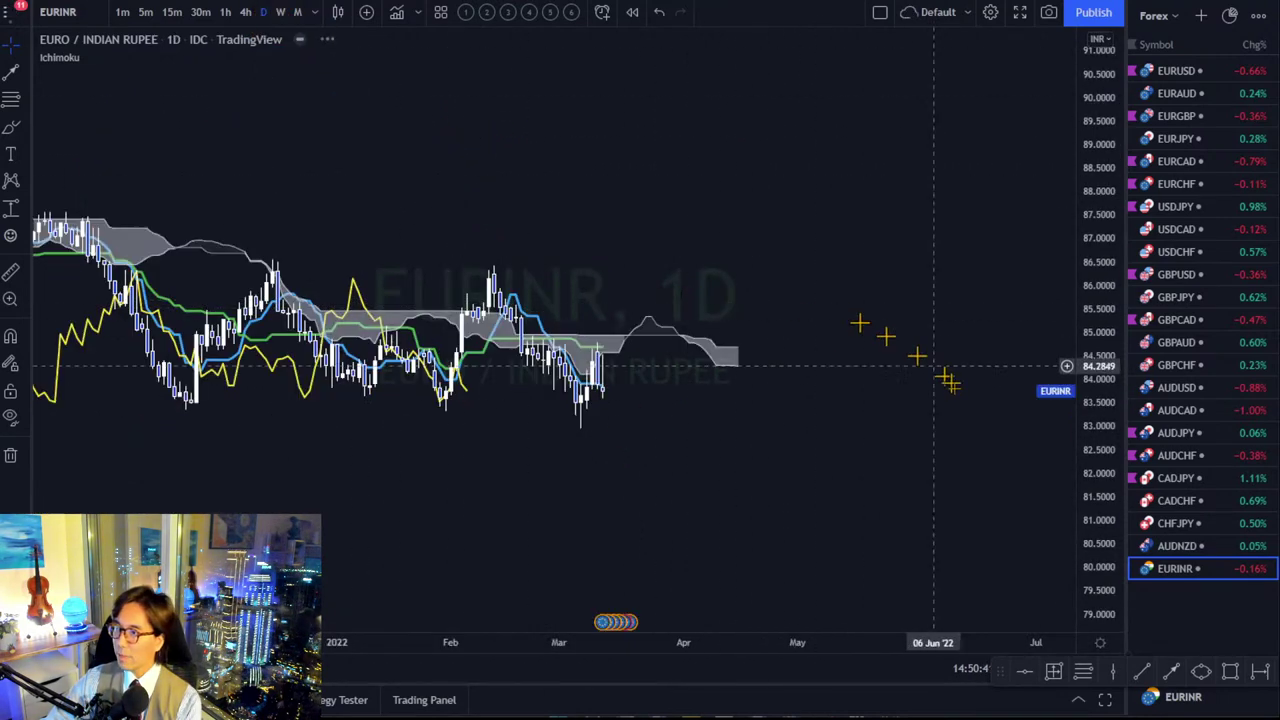
{"action": "left_click_drag", "start_coordinate": [1100, 549], "coordinate": [1074, 391]}
{"action": "left_click_drag", "start_coordinate": [600, 300], "coordinate": [657, 266]}
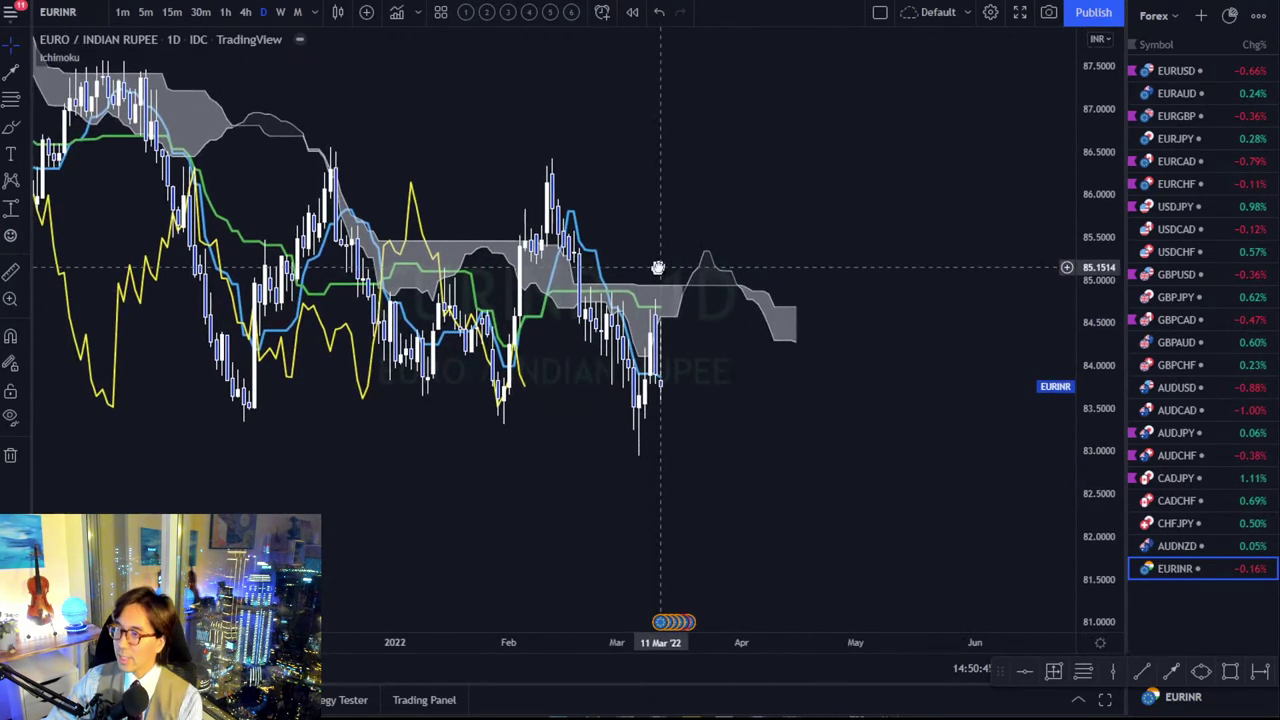
{"action": "left_click_drag", "start_coordinate": [626, 197], "coordinate": [625, 220]}
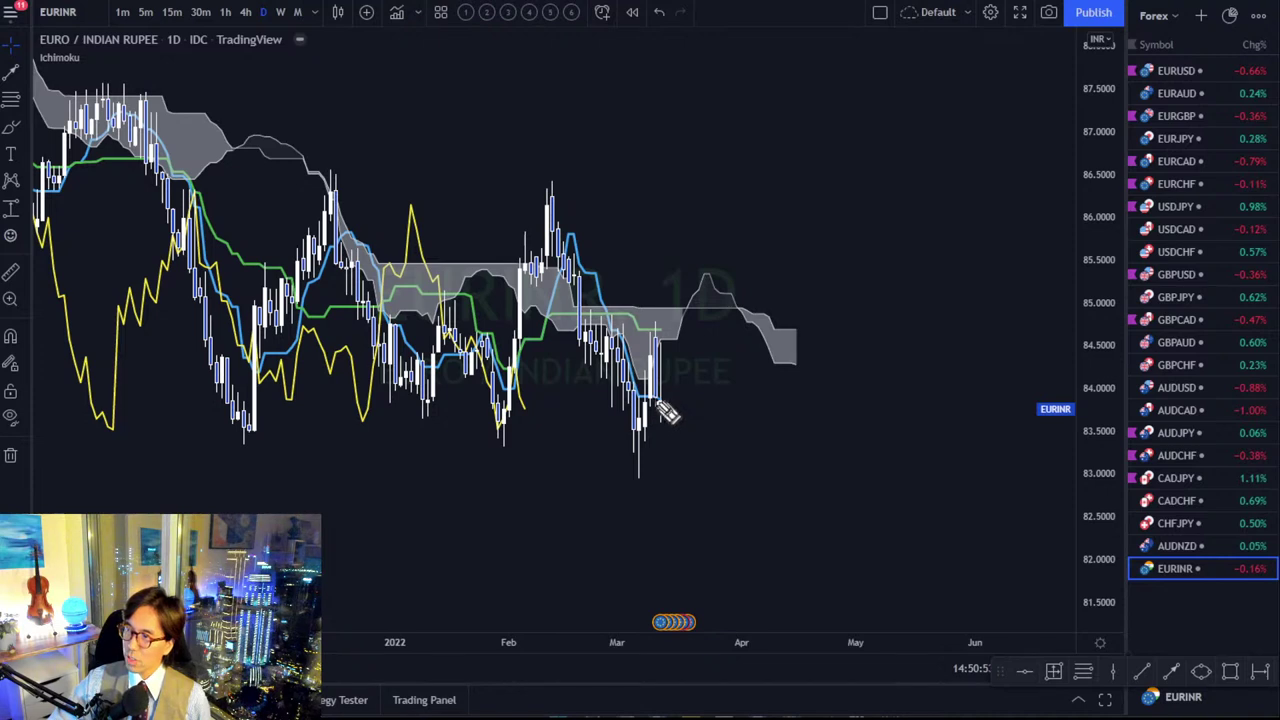
{"action": "mouse_move", "coordinate": [662, 405]}
{"action": "left_mouse_down"}
{"action": "mouse_move", "coordinate": [737, 471]}
{"action": "mouse_move", "coordinate": [716, 482]}
{"action": "left_mouse_up"}
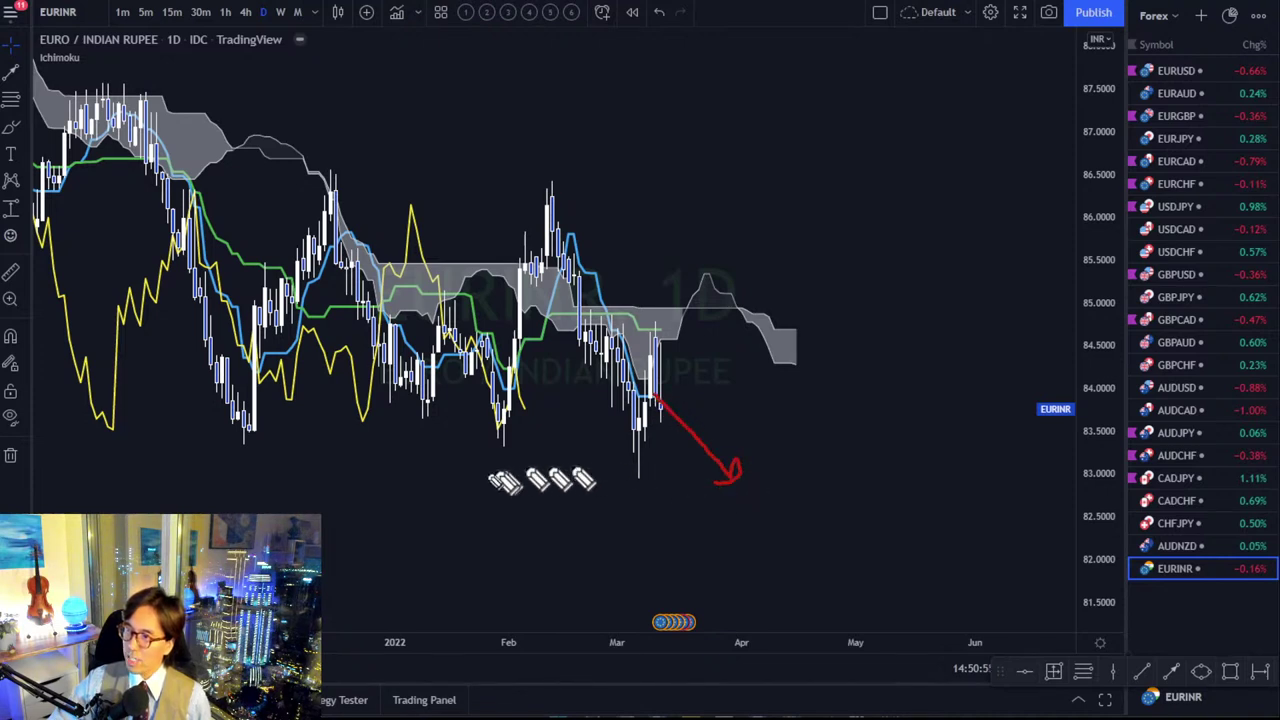
Add horizontal support lines at 83.3082 and 82.9467.
{"action": "left_click", "coordinate": [1033, 688]}
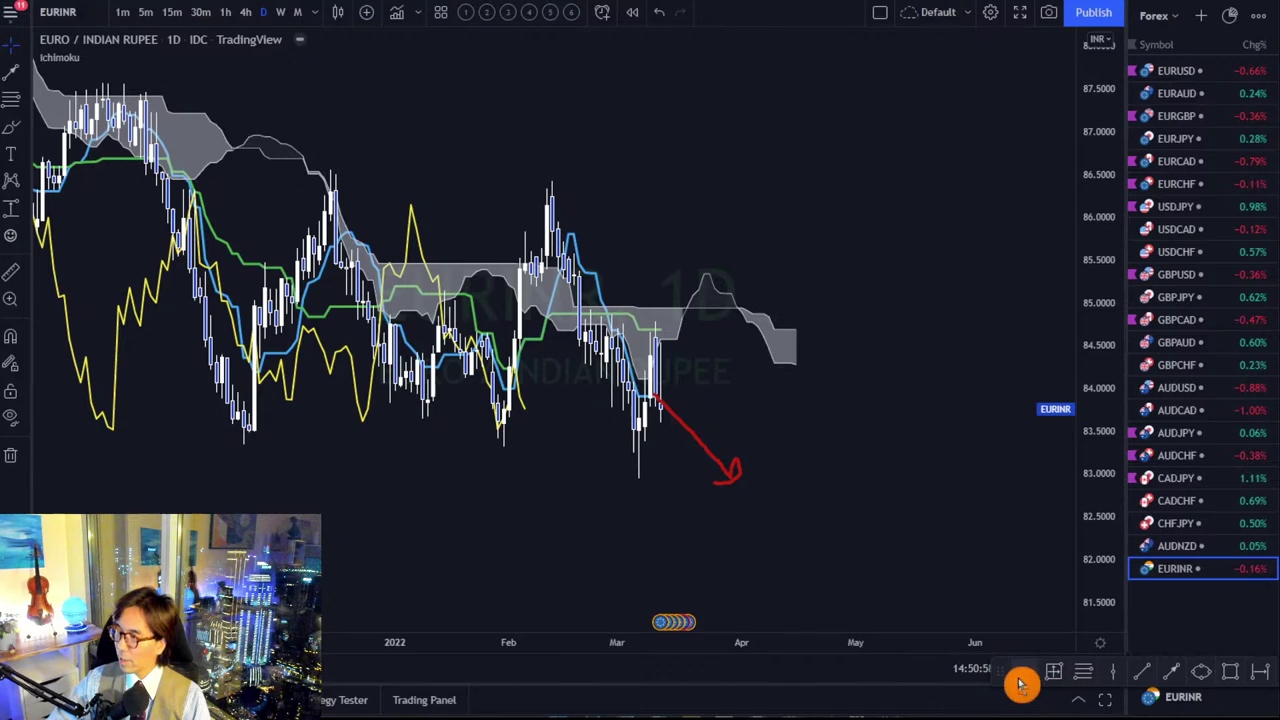
{"action": "left_click", "coordinate": [477, 448]}
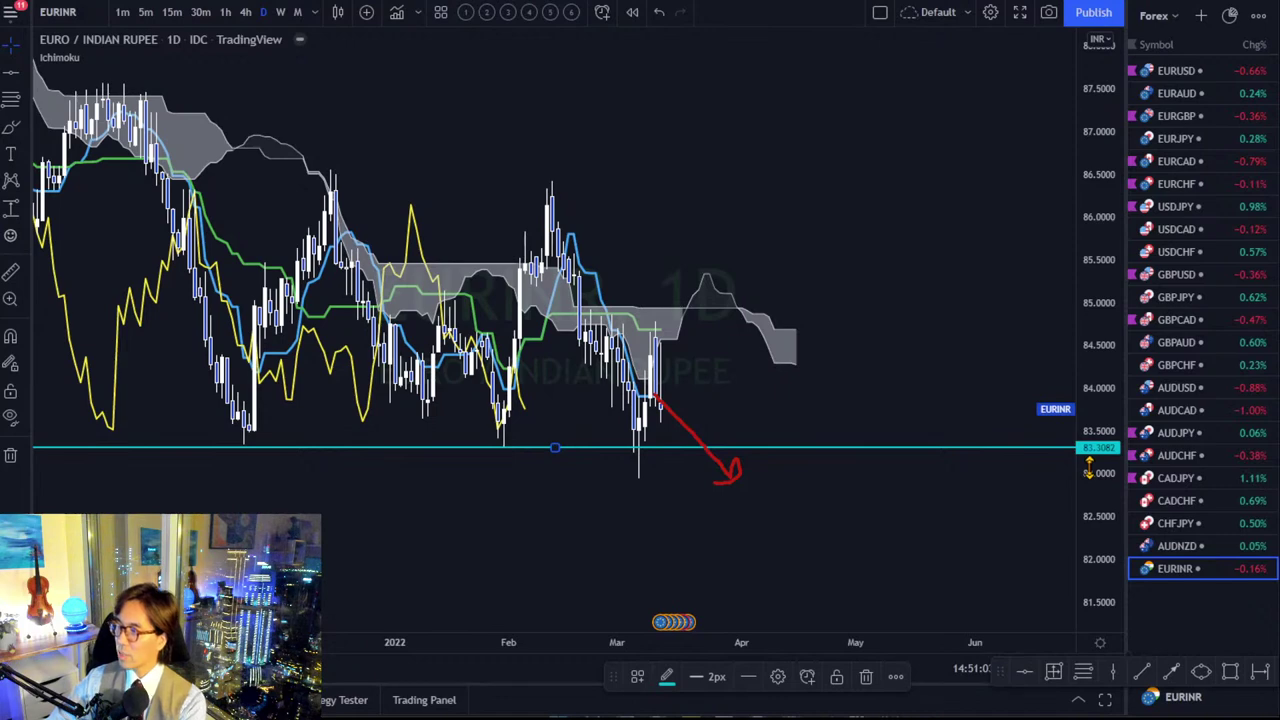
{"action": "left_click", "coordinate": [1026, 673]}
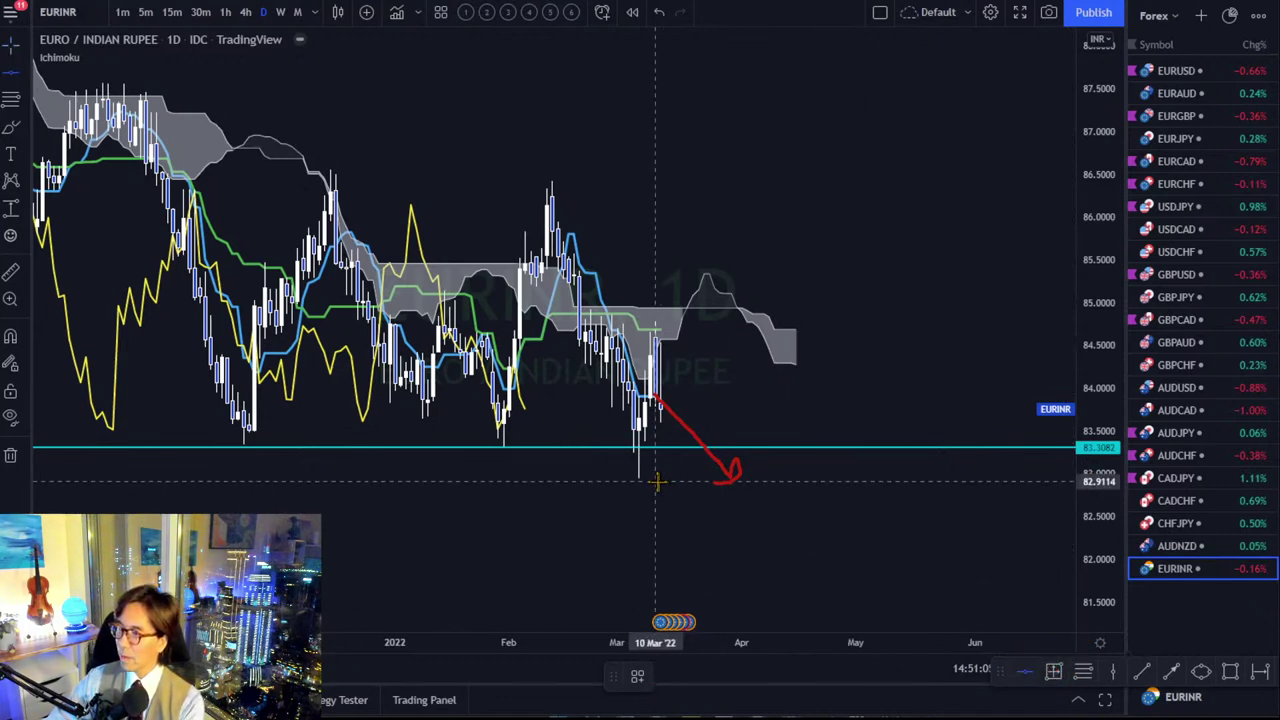
{"action": "left_click", "coordinate": [648, 478]}
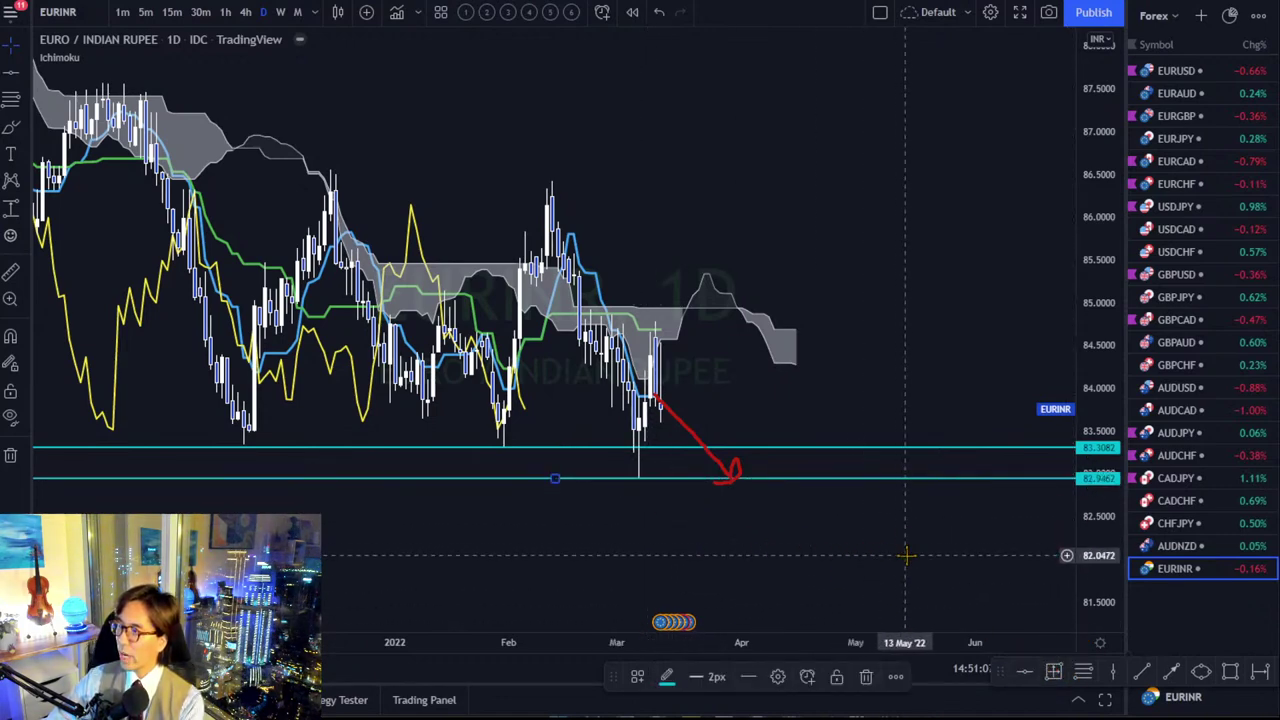
Sketch a red projected path rising above the cloud and then falling.
{"action": "left_click", "coordinate": [1068, 525]}
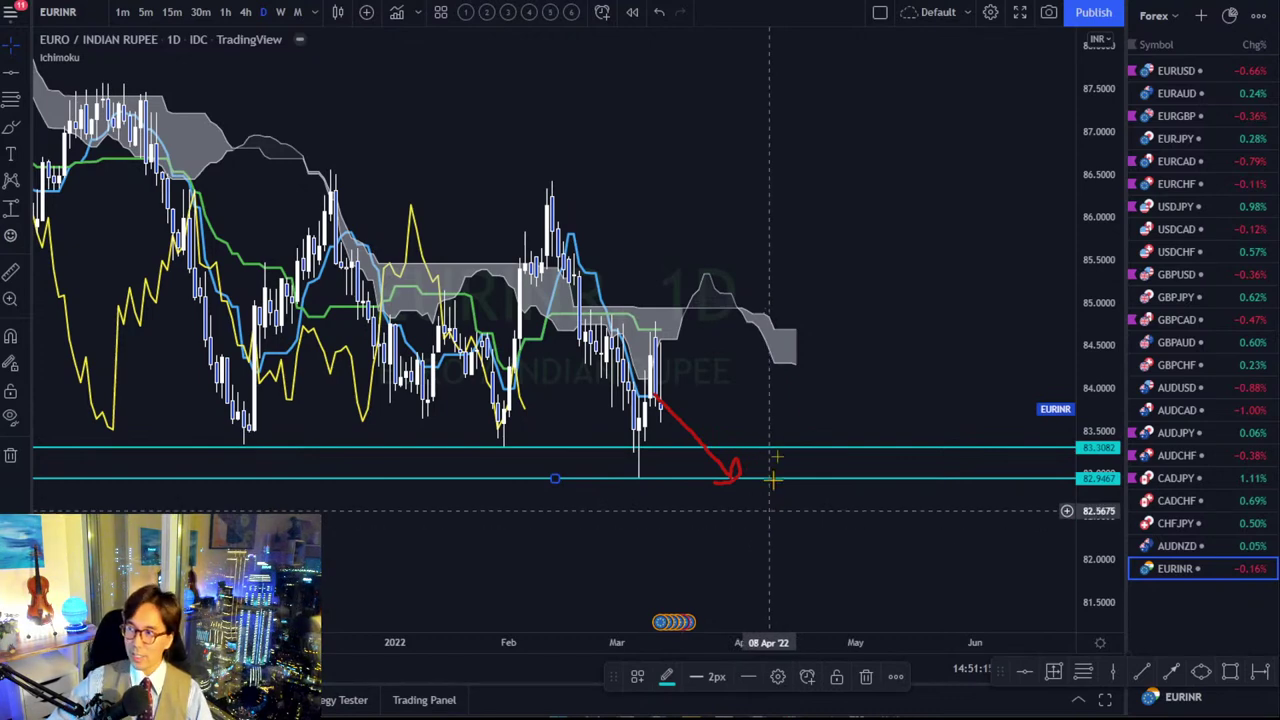
{"action": "left_click", "coordinate": [800, 403]}
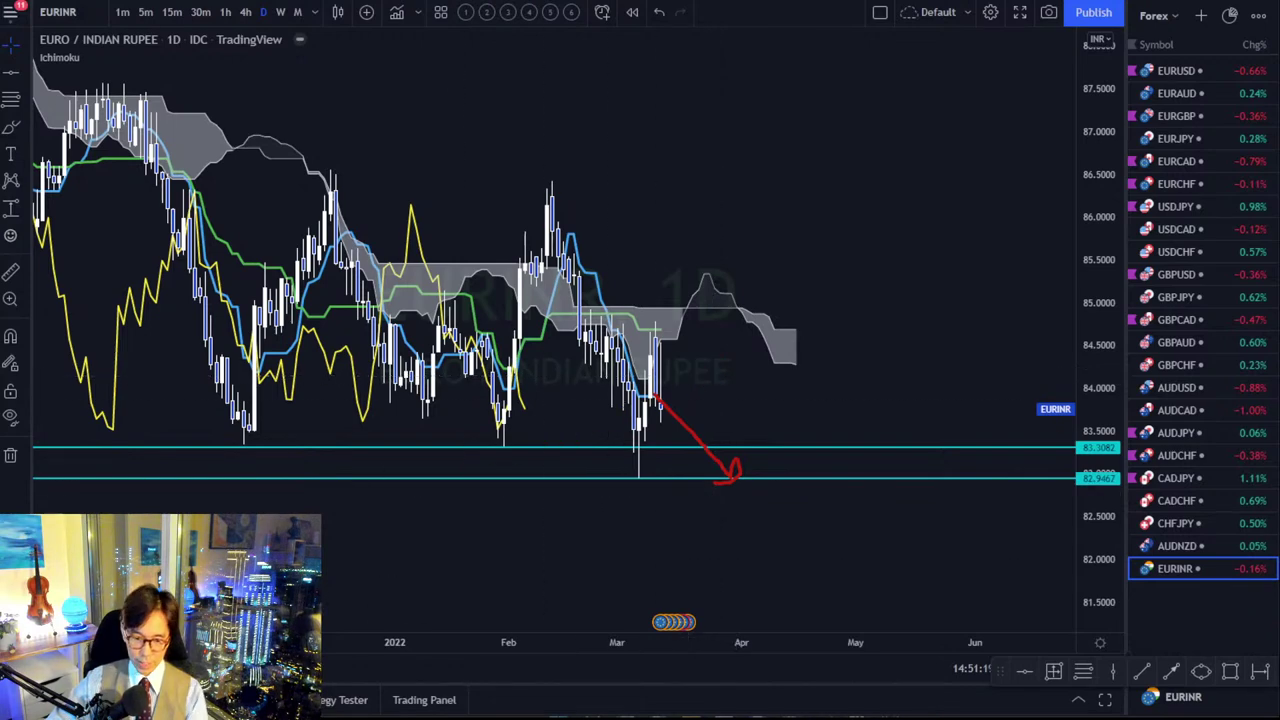
{"action": "mouse_move", "coordinate": [657, 392]}
{"action": "left_mouse_down"}
{"action": "mouse_move", "coordinate": [736, 208]}
{"action": "mouse_move", "coordinate": [826, 270]}
{"action": "mouse_move", "coordinate": [878, 362]}
{"action": "mouse_move", "coordinate": [874, 352]}
{"action": "left_mouse_up"}
{"action": "left_click", "coordinate": [886, 324]}
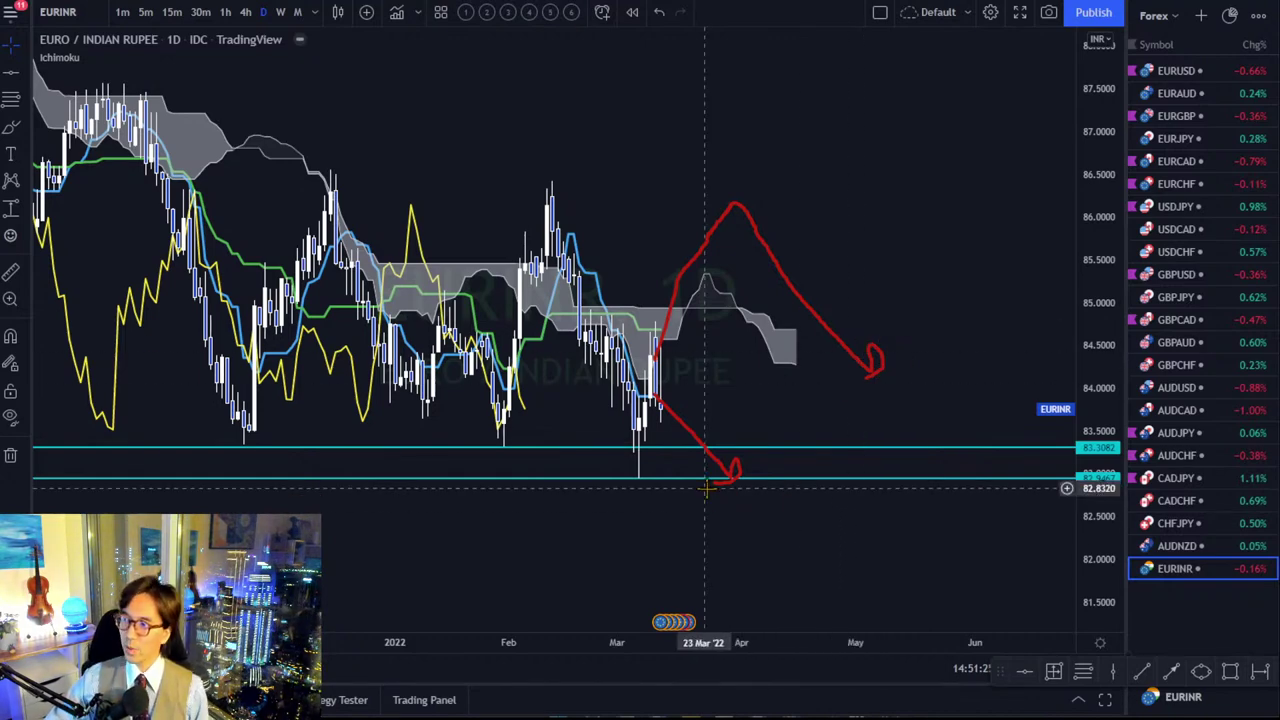
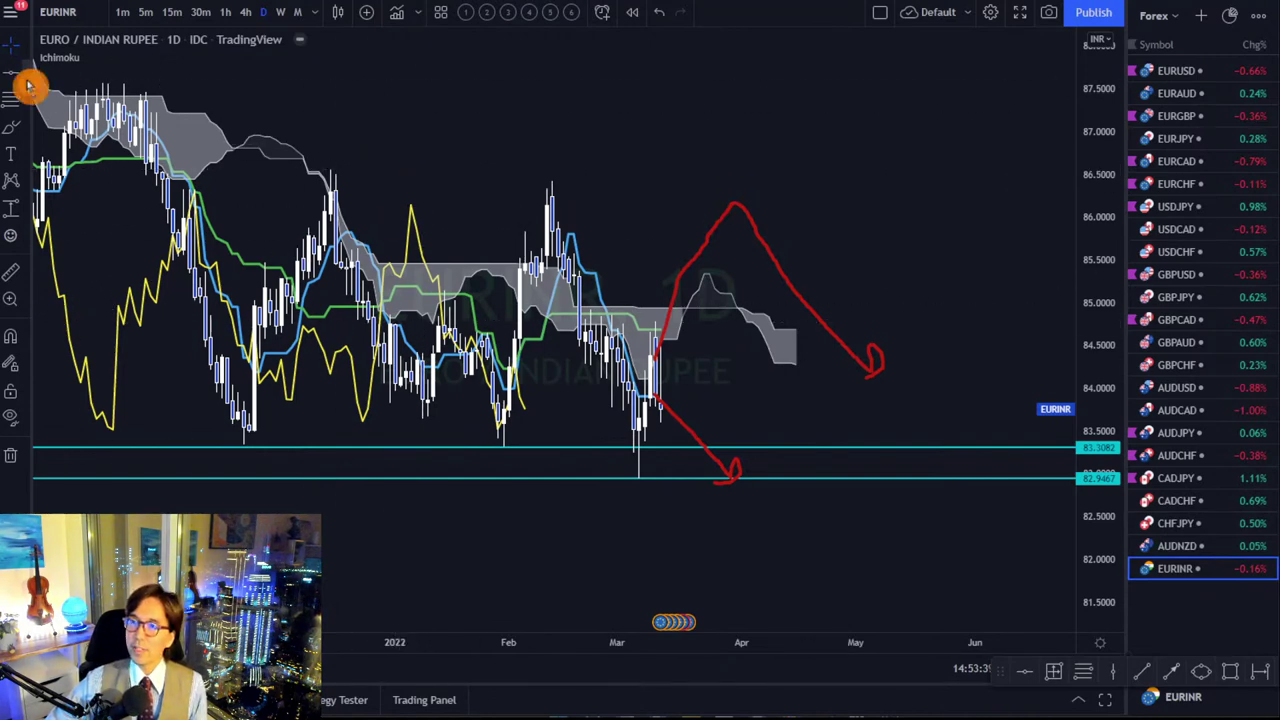
Clear the red arrows from EURINR and confirm the Ichimoku periods remain 9, 26, 52 and 26.
{"action": "left_click", "coordinate": [113, 58]}
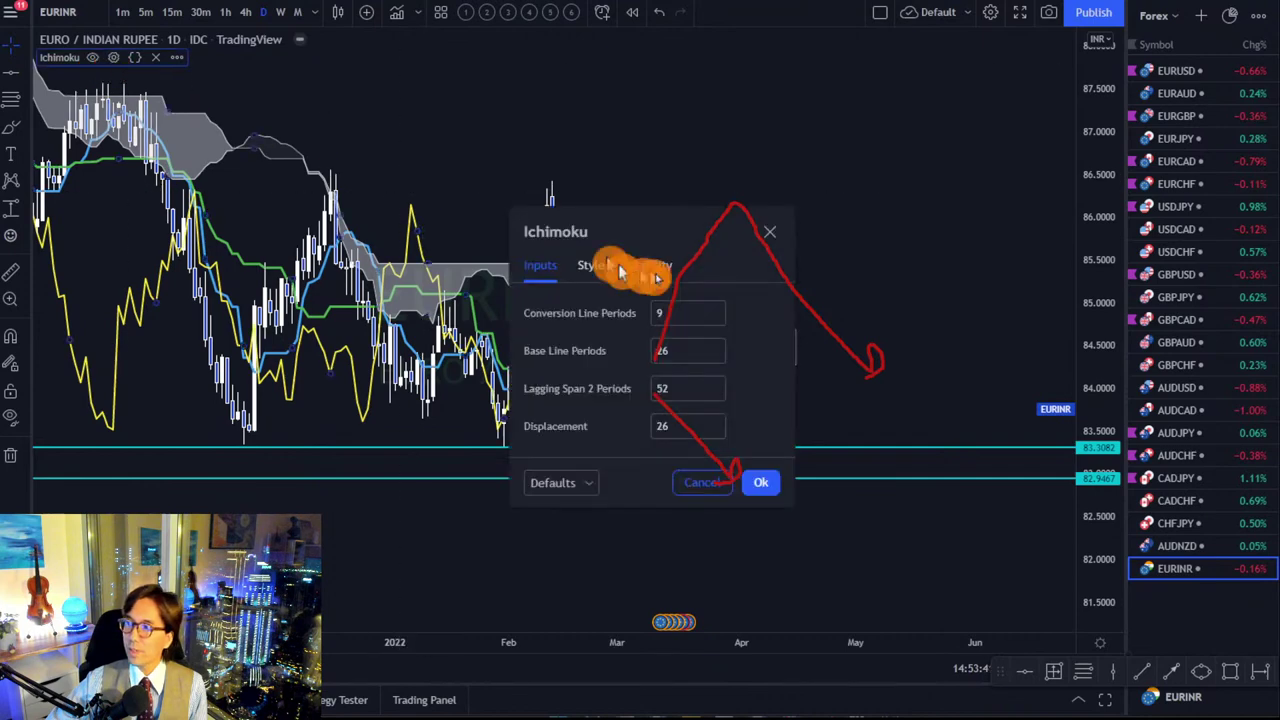
{"action": "key", "text": "Escape"}
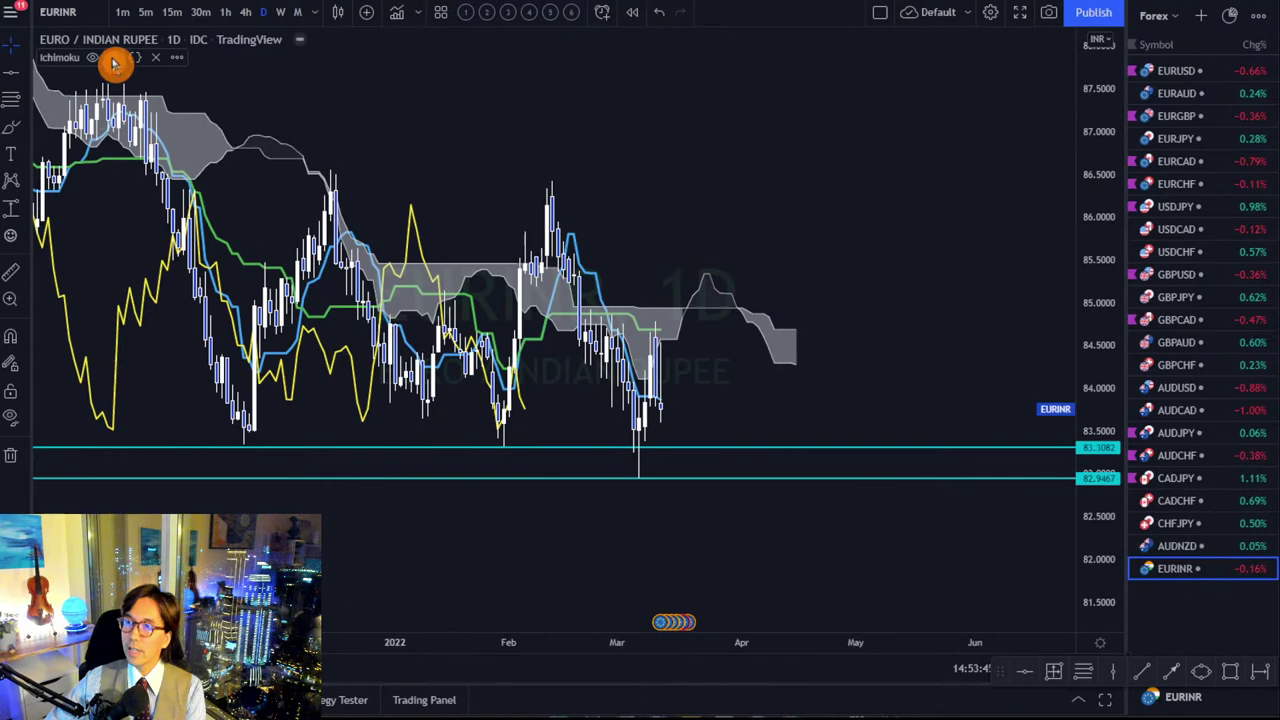
{"action": "left_click", "coordinate": [113, 58]}
{"action": "left_click", "coordinate": [670, 310]}
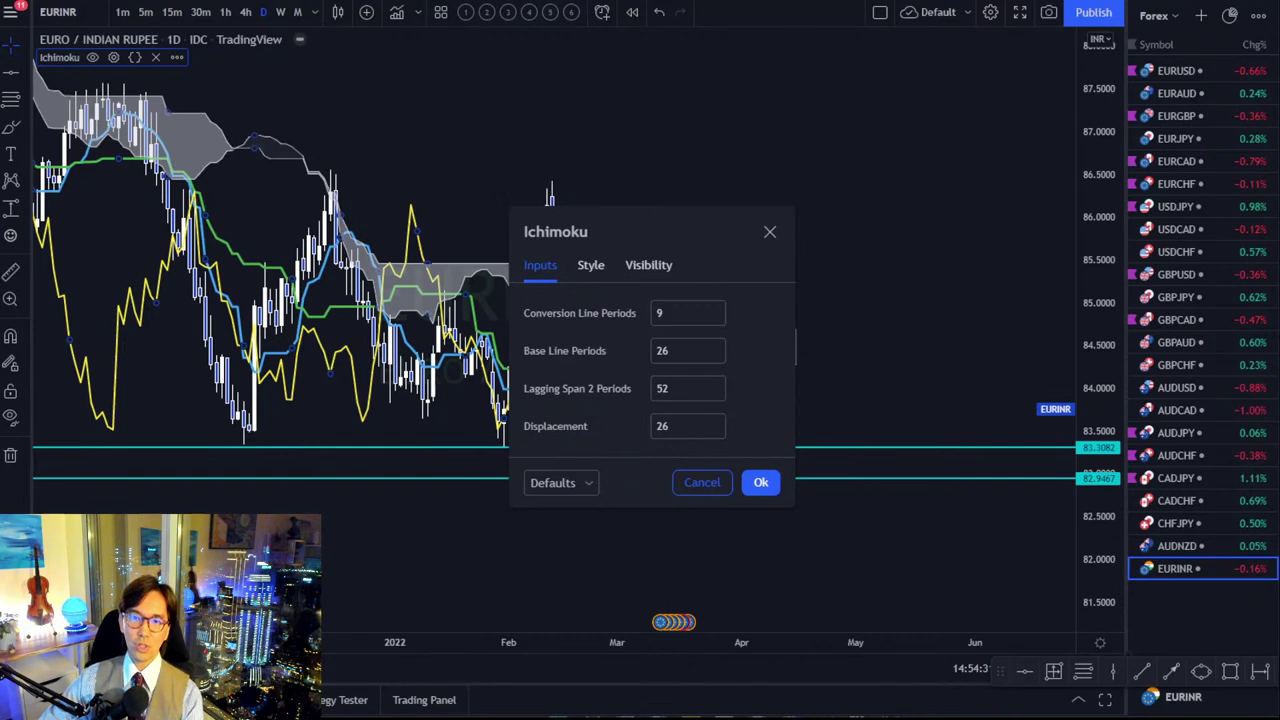
{"action": "left_click", "coordinate": [770, 232]}
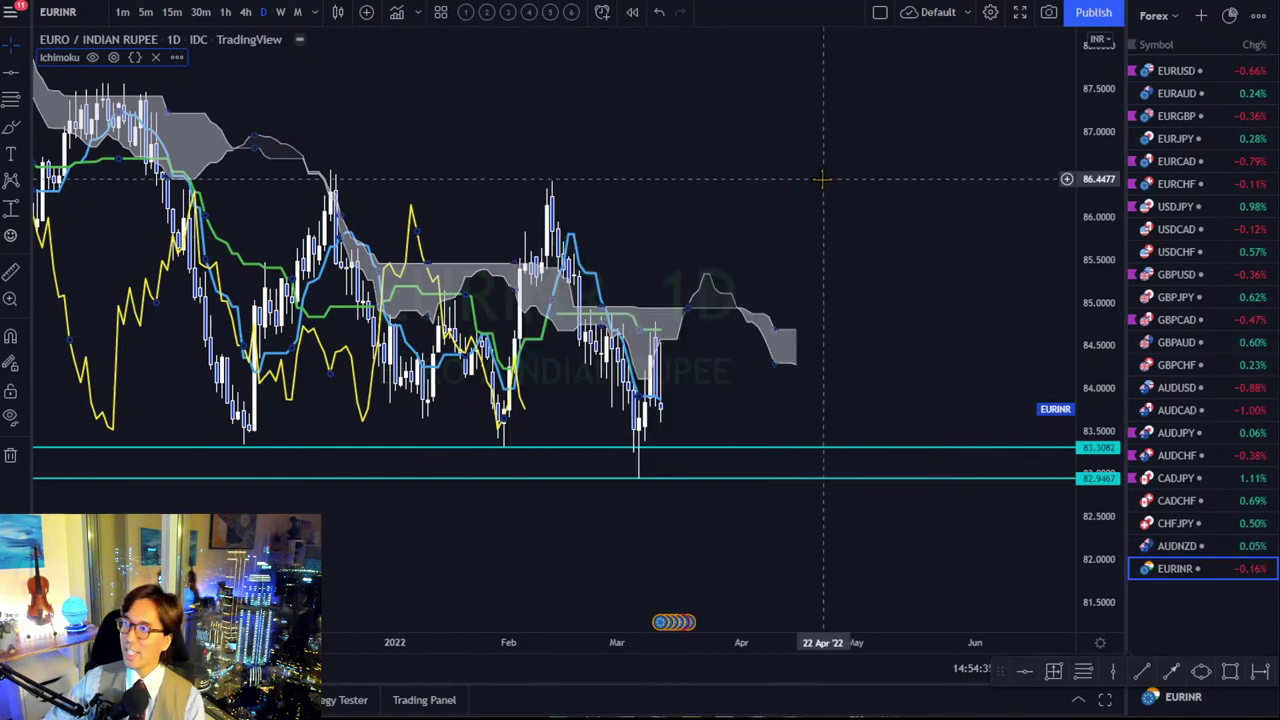
Open the Nikkei 225 from the Index watchlist on weekly candles, rescaled to show more years.
{"action": "left_click", "coordinate": [1173, 22]}
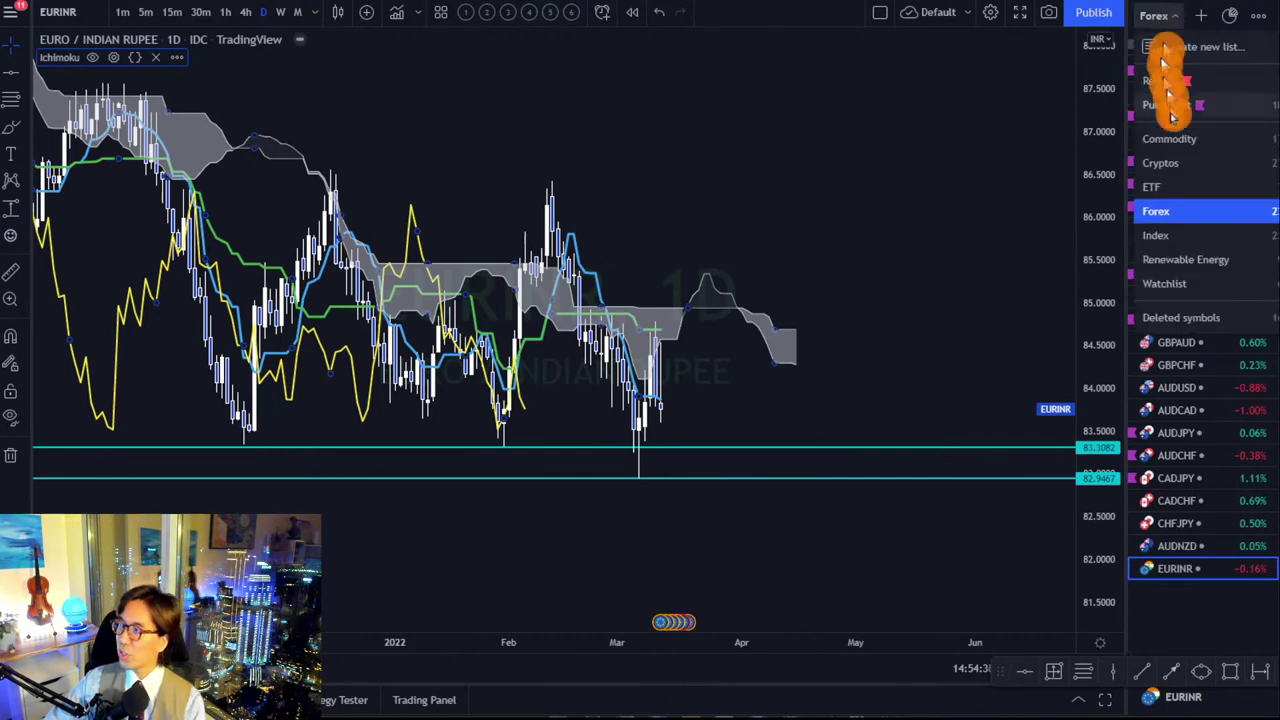
{"action": "left_click", "coordinate": [1198, 236]}
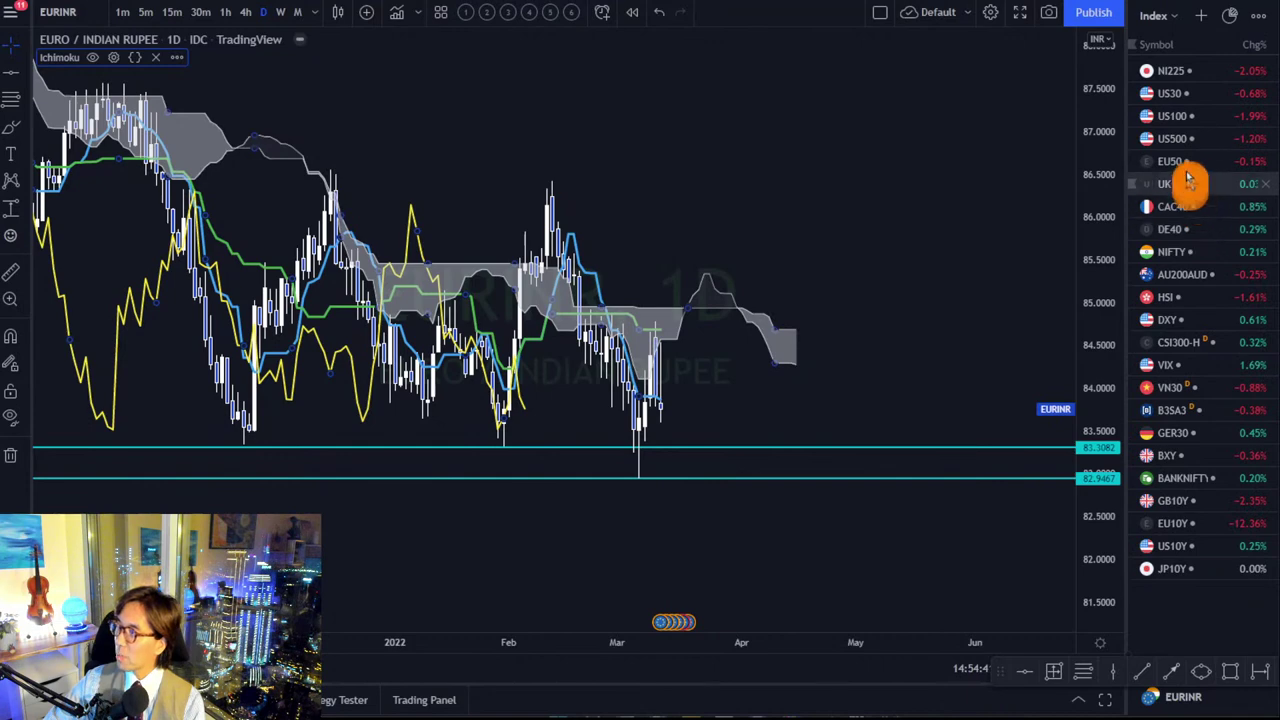
{"action": "left_click", "coordinate": [1185, 75]}
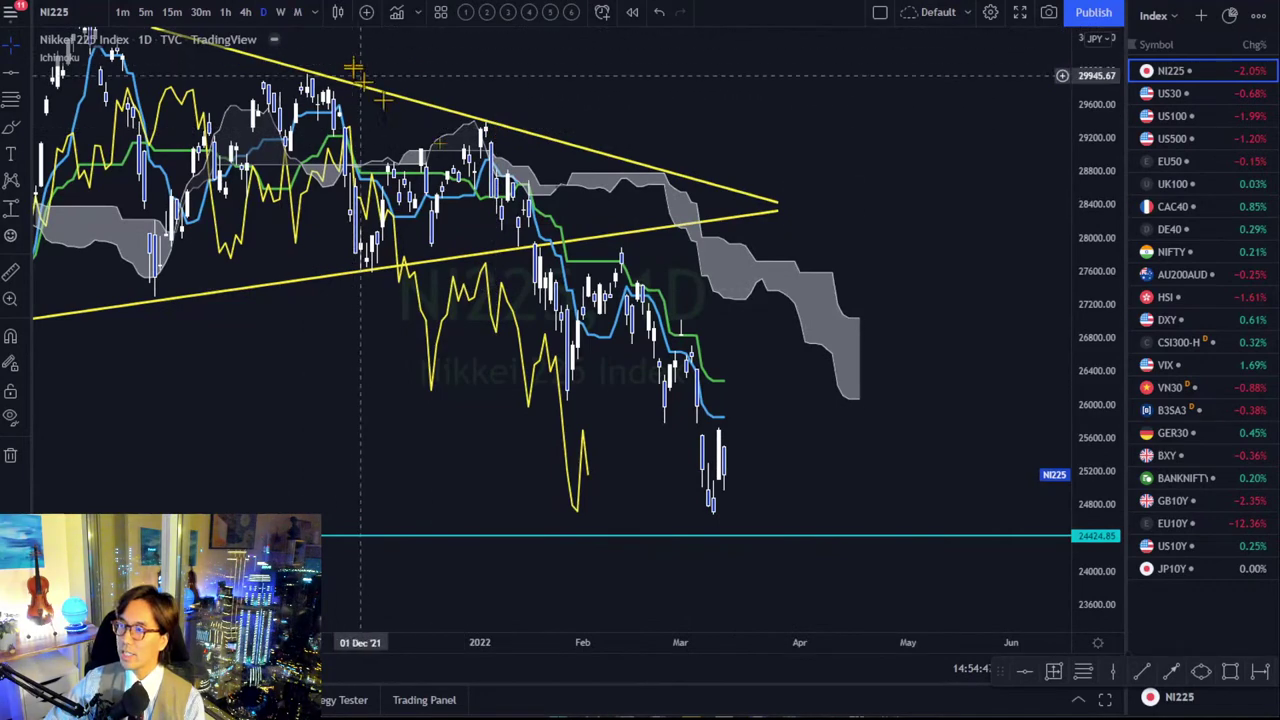
{"action": "left_click", "coordinate": [283, 12]}
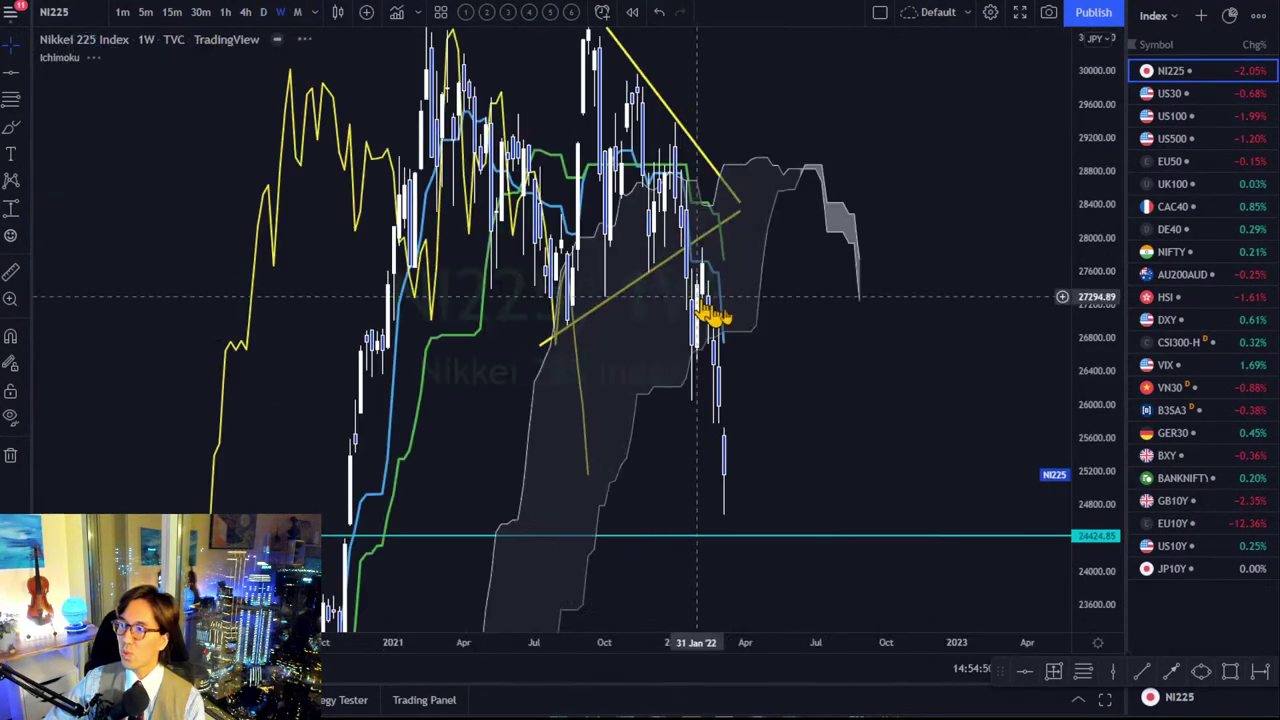
{"action": "left_click_drag", "start_coordinate": [1076, 132], "coordinate": [1082, 310]}
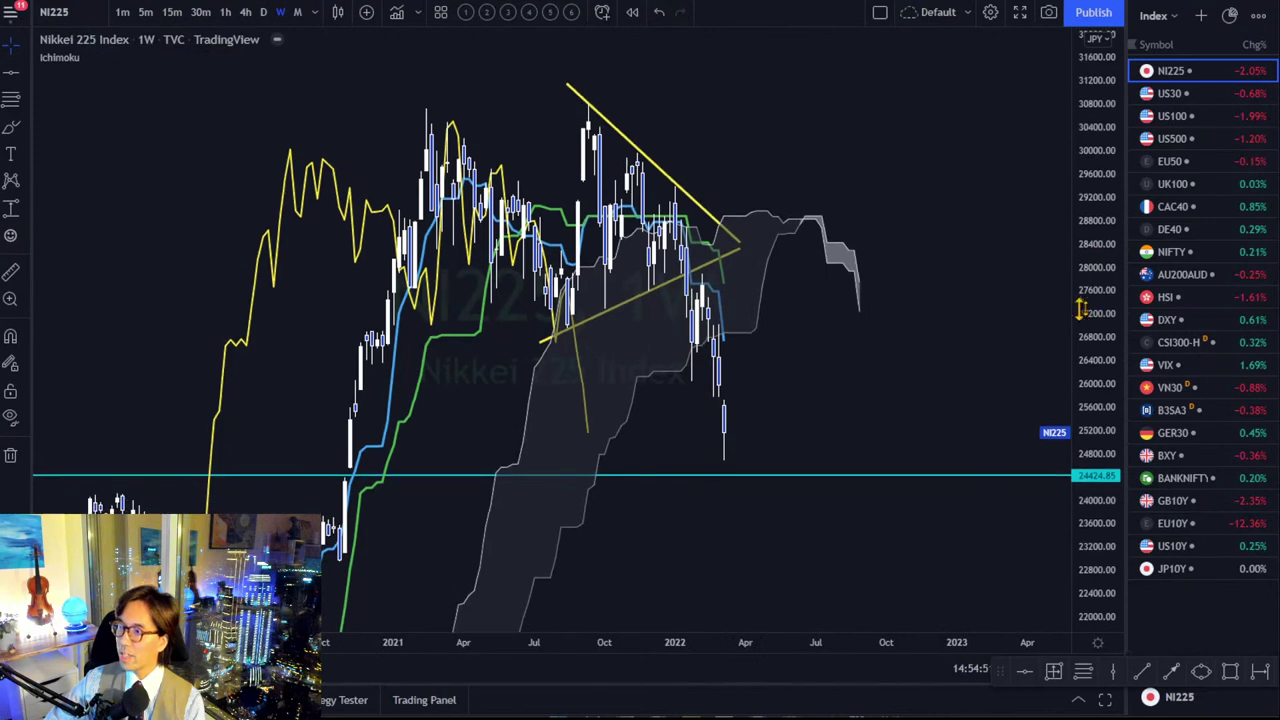
{"action": "left_click_drag", "start_coordinate": [518, 630], "coordinate": [658, 440]}
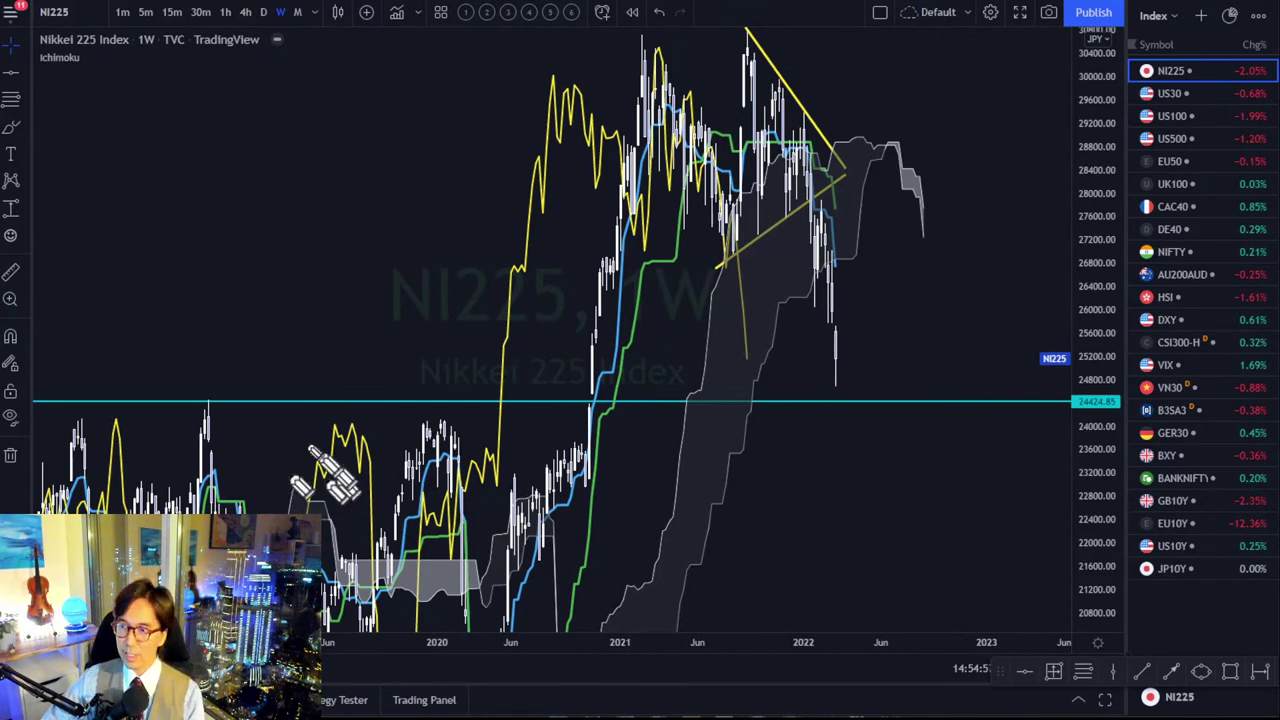
Circle the old peak and the cloud's end in red, and stroke down the latest candles.
{"action": "left_click_drag", "start_coordinate": [192, 404], "coordinate": [222, 412]}
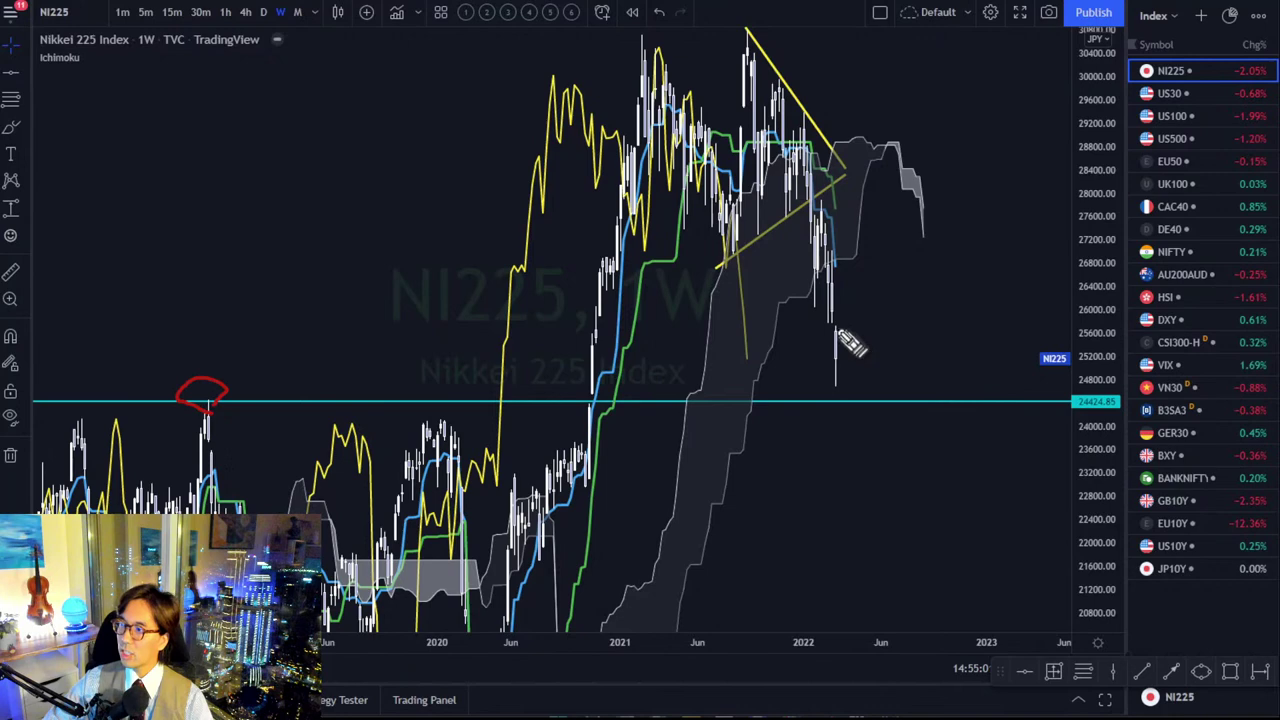
{"action": "mouse_move", "coordinate": [829, 316]}
{"action": "left_mouse_down"}
{"action": "mouse_move", "coordinate": [838, 392]}
{"action": "mouse_move", "coordinate": [876, 349]}
{"action": "left_mouse_up"}
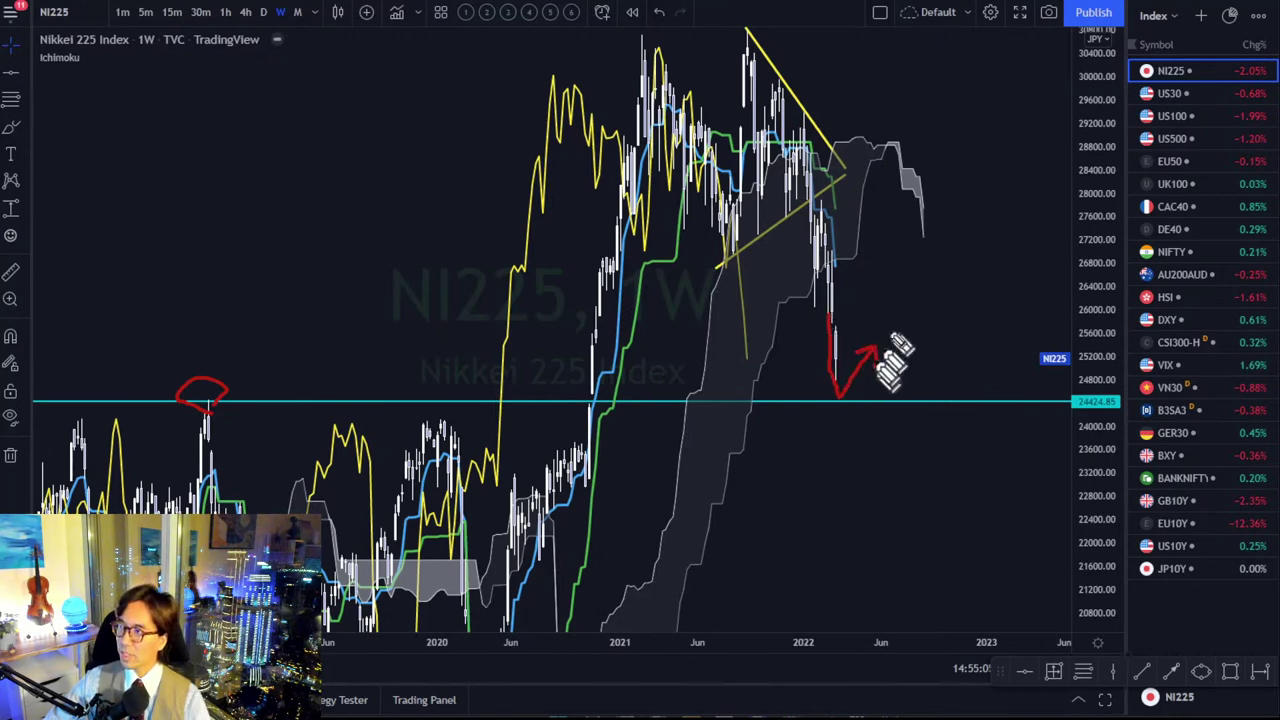
{"action": "mouse_move", "coordinate": [937, 252]}
{"action": "left_mouse_down"}
{"action": "mouse_move", "coordinate": [922, 165]}
{"action": "mouse_move", "coordinate": [945, 240]}
{"action": "left_mouse_up"}
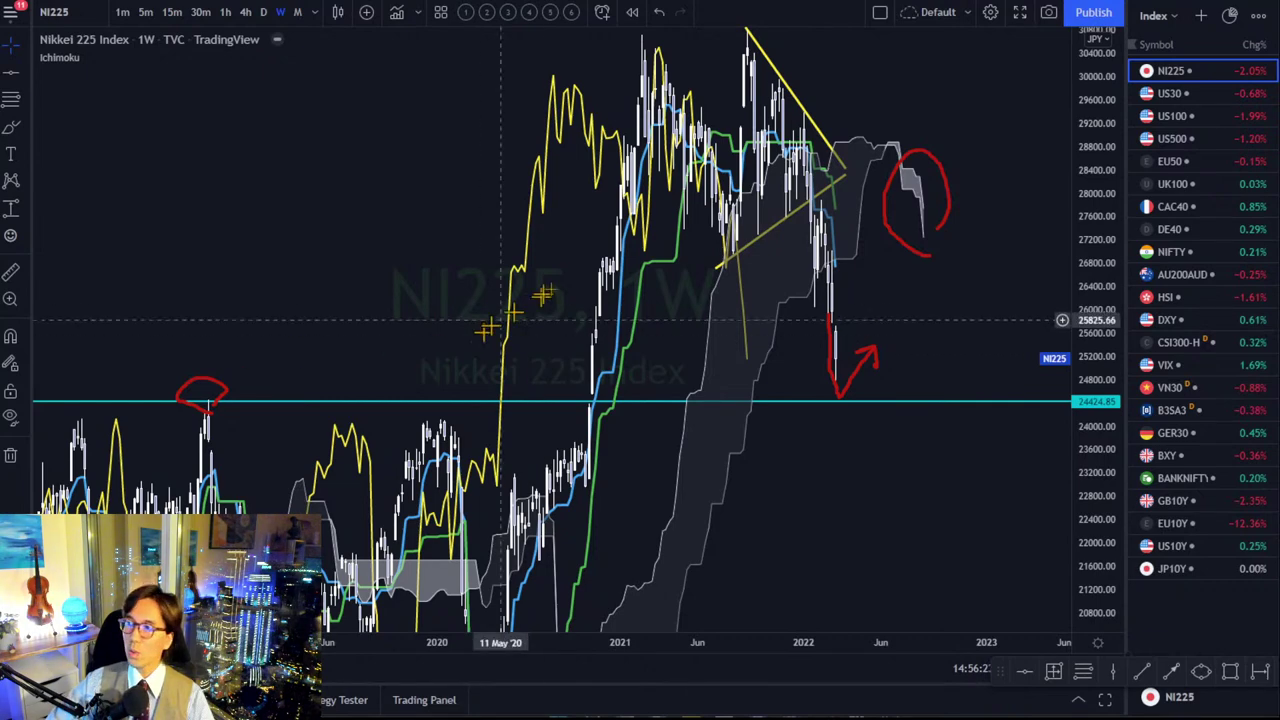
Clear the red marks from the Nikkei chart and switch to the Commodity watchlist.
{"action": "key", "text": "Escape"}
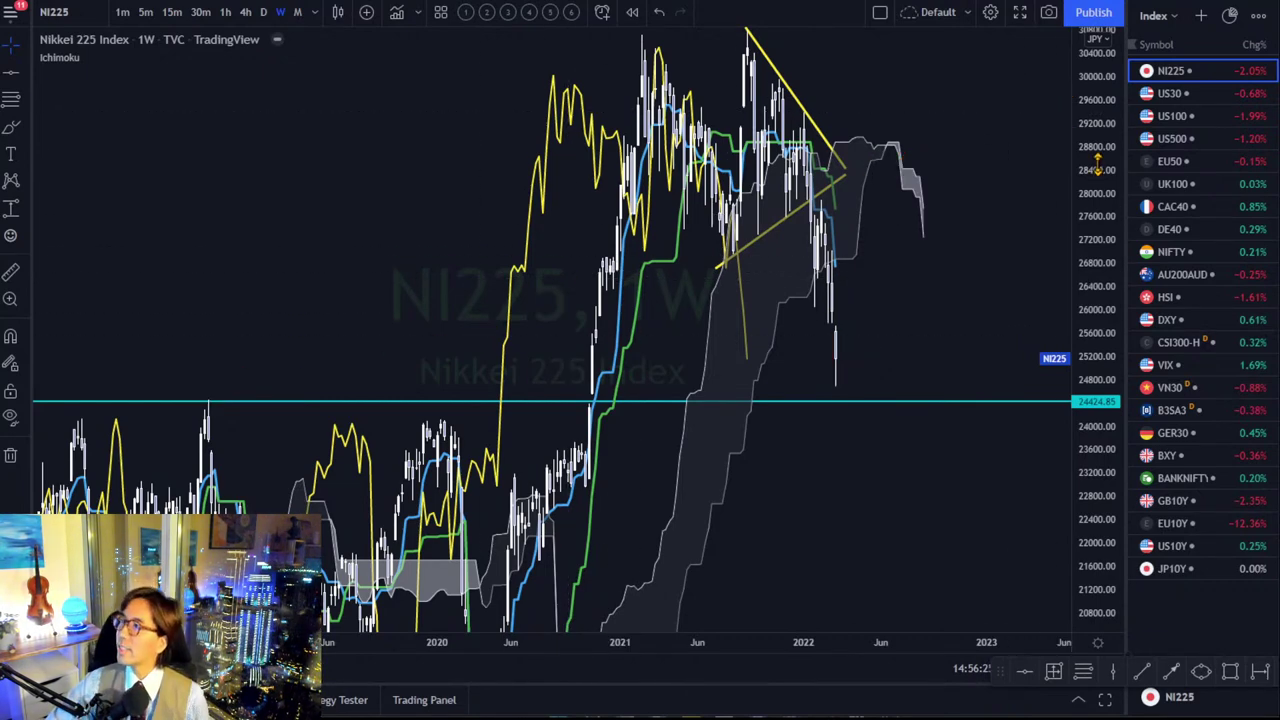
{"action": "left_click", "coordinate": [1170, 18]}
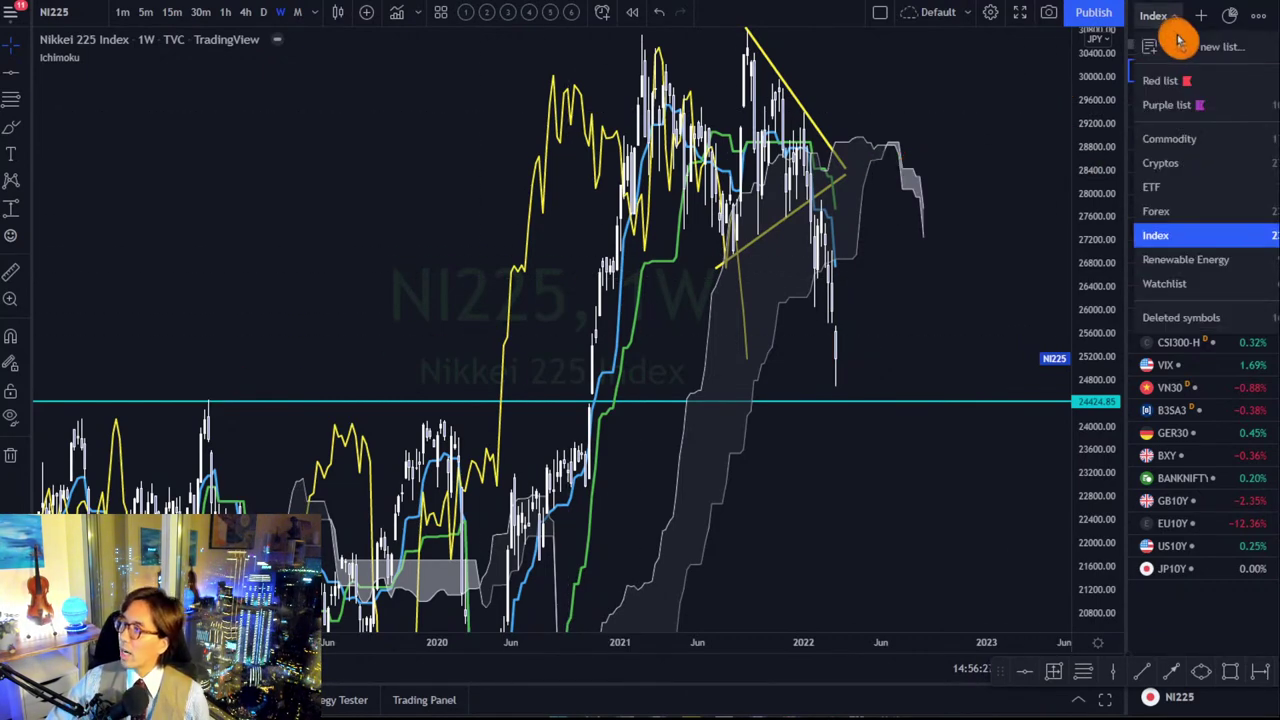
{"action": "left_click", "coordinate": [1169, 139]}
Open gold XAUUSD, then the WTI crude oil chart, and reposition the oil view.
{"action": "left_click", "coordinate": [1175, 94]}
{"action": "left_click", "coordinate": [1245, 206]}
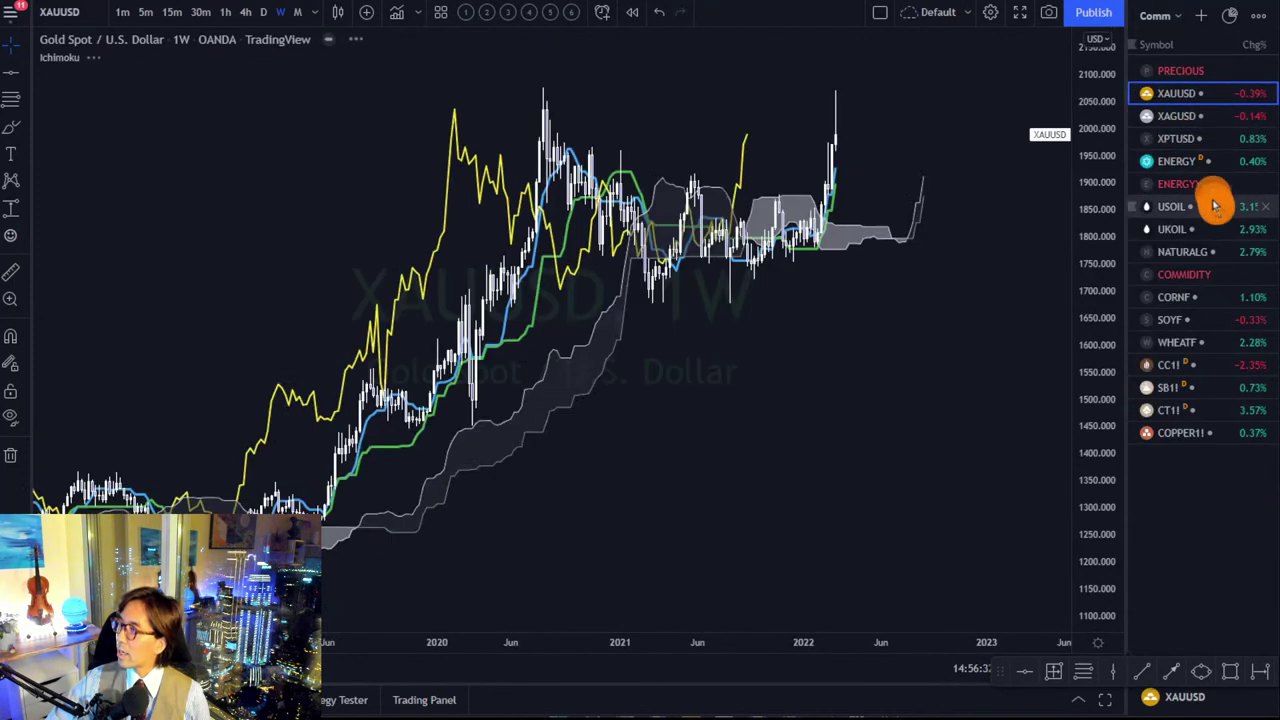
{"action": "left_click_drag", "start_coordinate": [940, 325], "coordinate": [757, 343]}
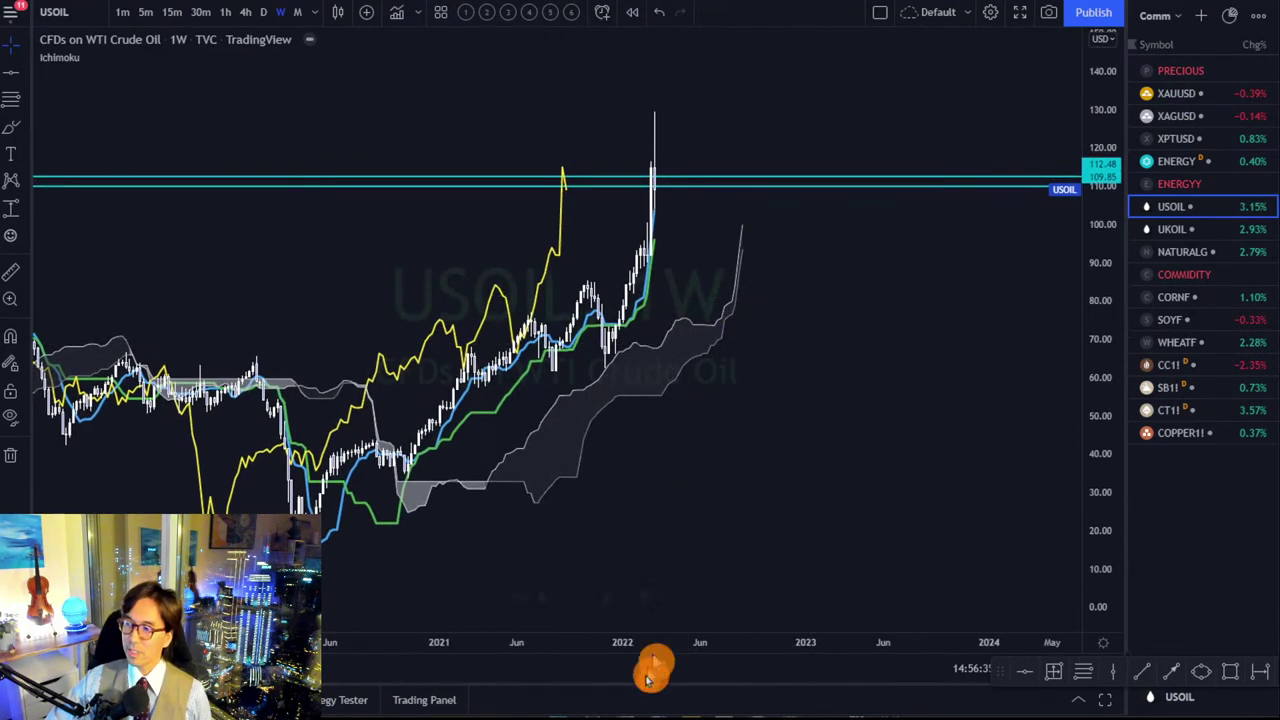
{"action": "scroll", "coordinate": [420, 594], "scroll_direction": "up", "scroll_amount": 3}
{"action": "left_click_drag", "start_coordinate": [514, 326], "coordinate": [637, 360]}
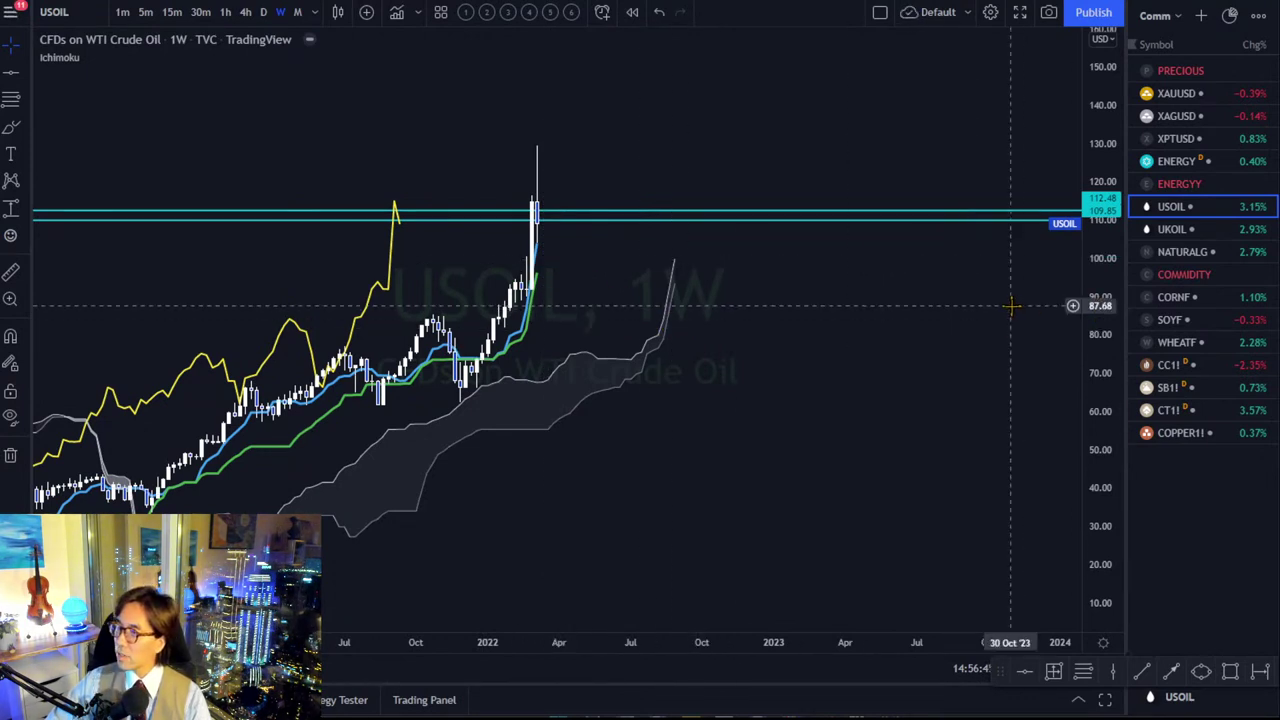
Open the Natural Gas weekly chart and recentre it.
{"action": "left_click_drag", "start_coordinate": [1162, 279], "coordinate": [1207, 272]}
{"action": "left_click", "coordinate": [1212, 252]}
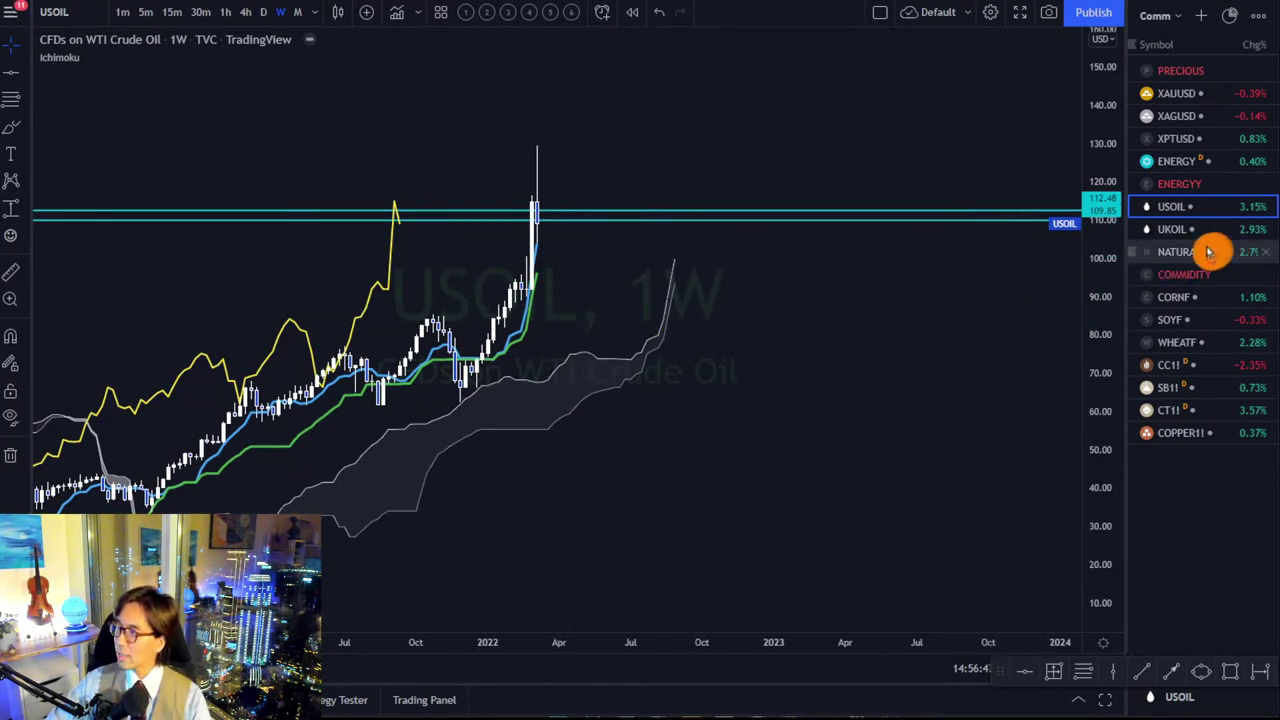
{"action": "left_click_drag", "start_coordinate": [612, 170], "coordinate": [731, 143]}
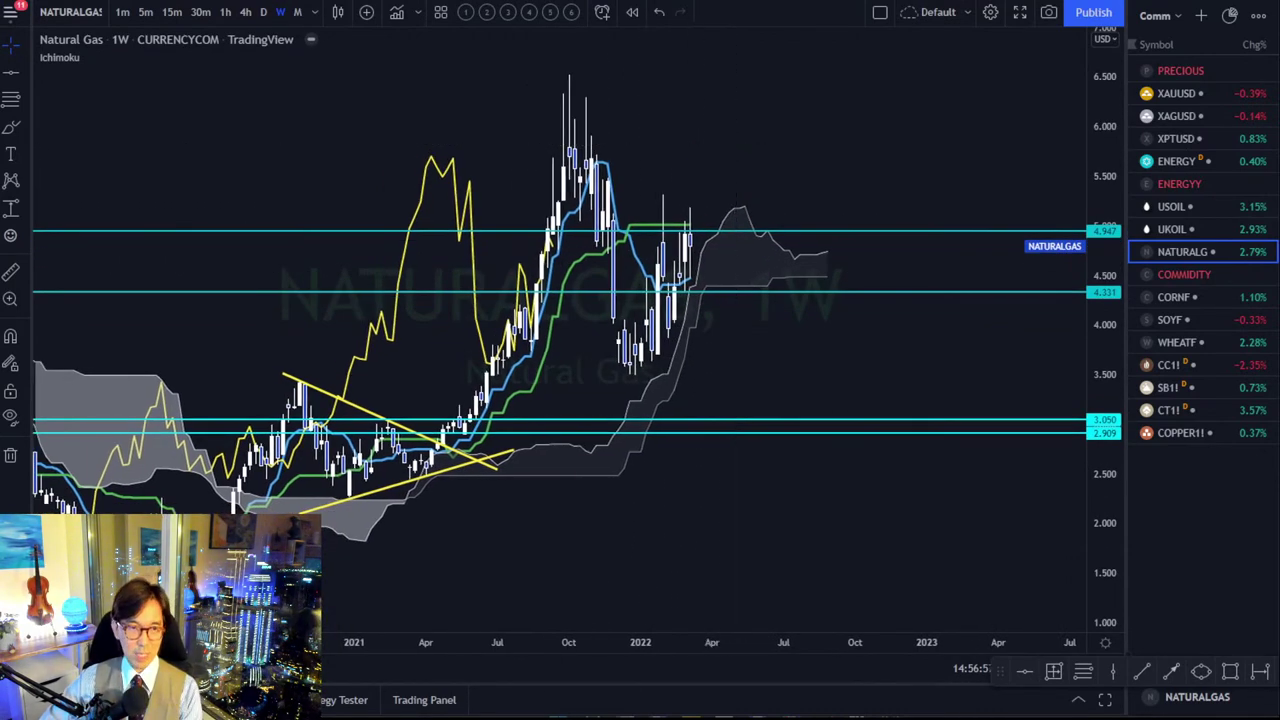
Draw red arrows along the 2021 rally and latest candles, undo them, then open gold XAUUSD.
{"action": "left_click_drag", "start_coordinate": [490, 365], "coordinate": [548, 252]}
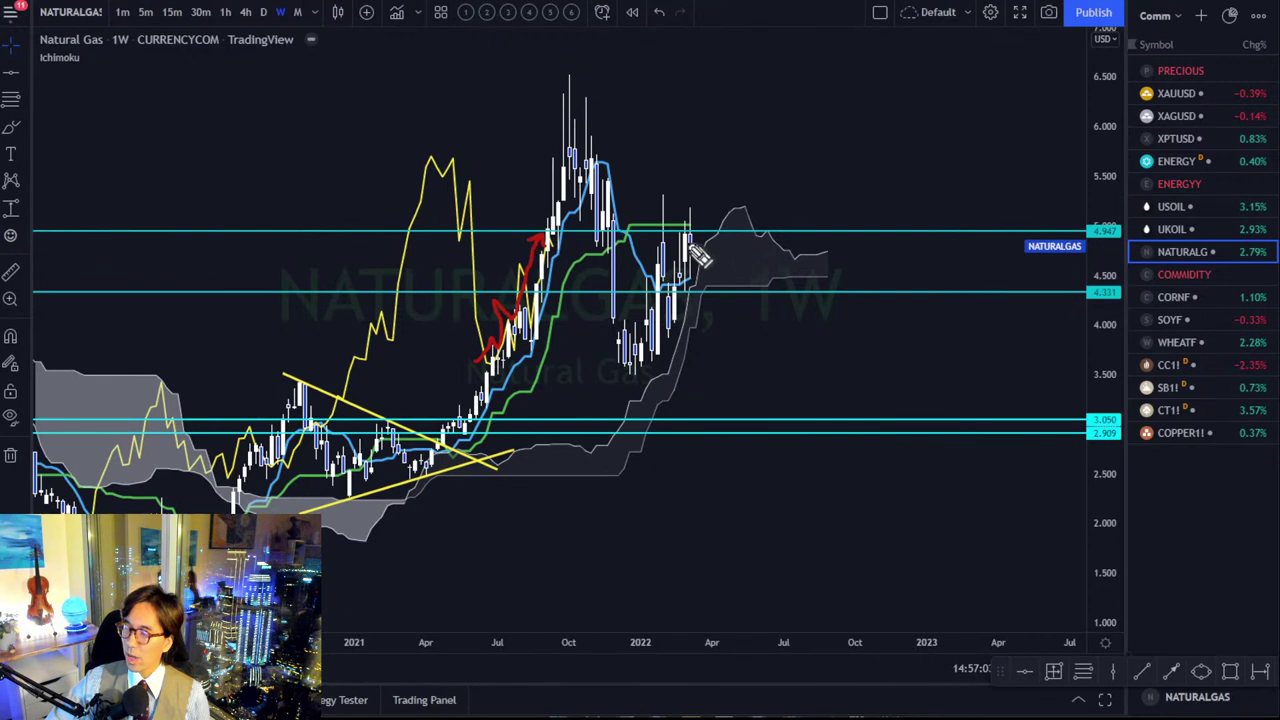
{"action": "left_click_drag", "start_coordinate": [692, 240], "coordinate": [746, 158]}
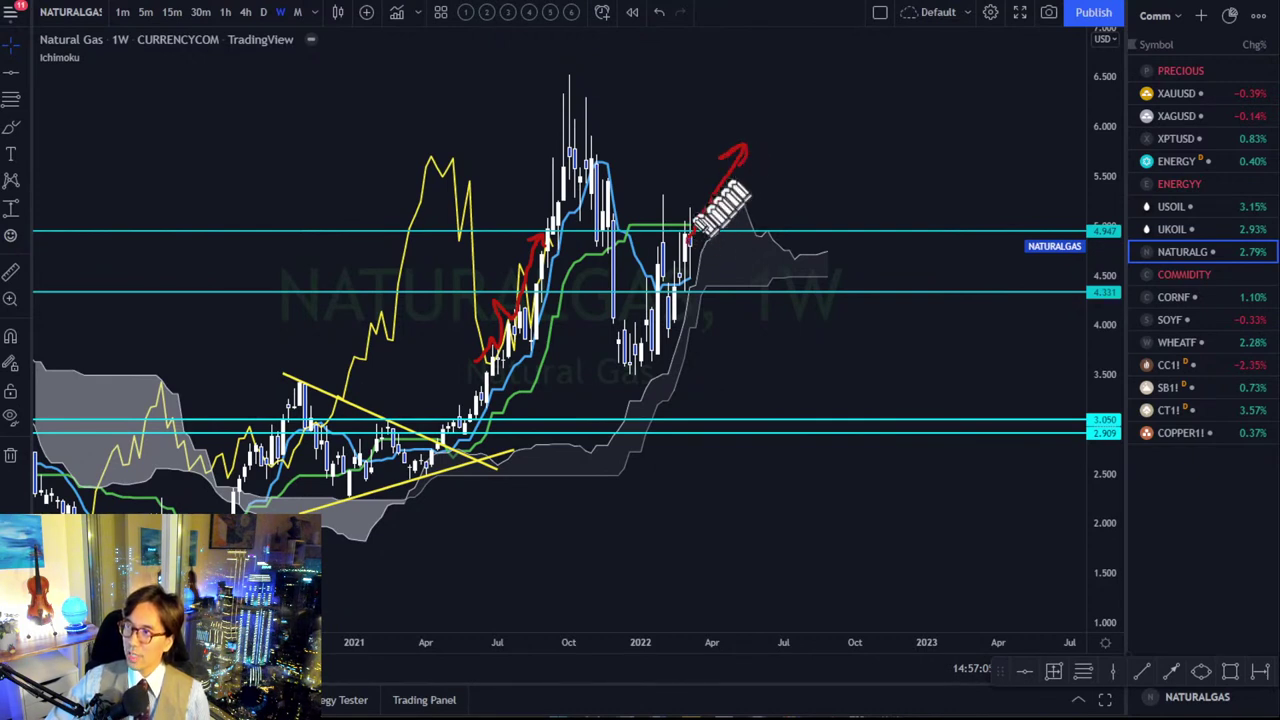
{"action": "mouse_move", "coordinate": [545, 252]}
{"action": "left_mouse_down"}
{"action": "mouse_move", "coordinate": [570, 192]}
{"action": "mouse_move", "coordinate": [582, 208]}
{"action": "left_mouse_up"}
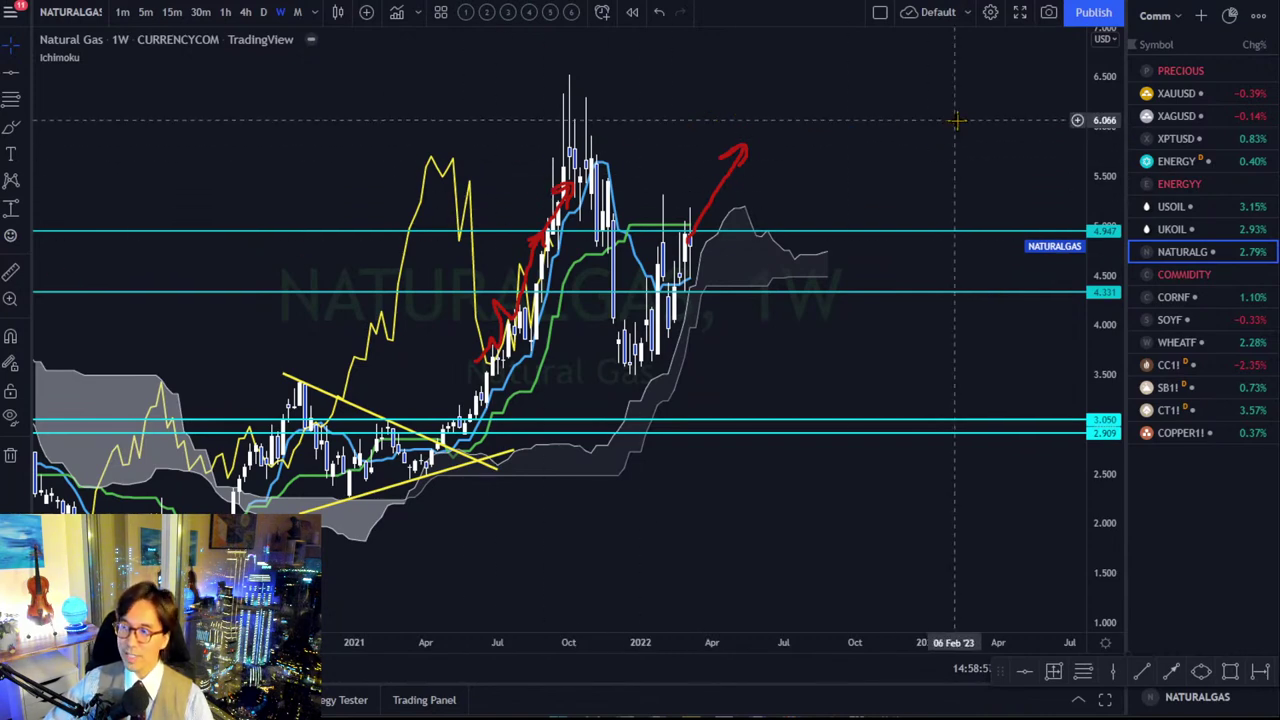
{"action": "key", "text": "ctrl+z"}
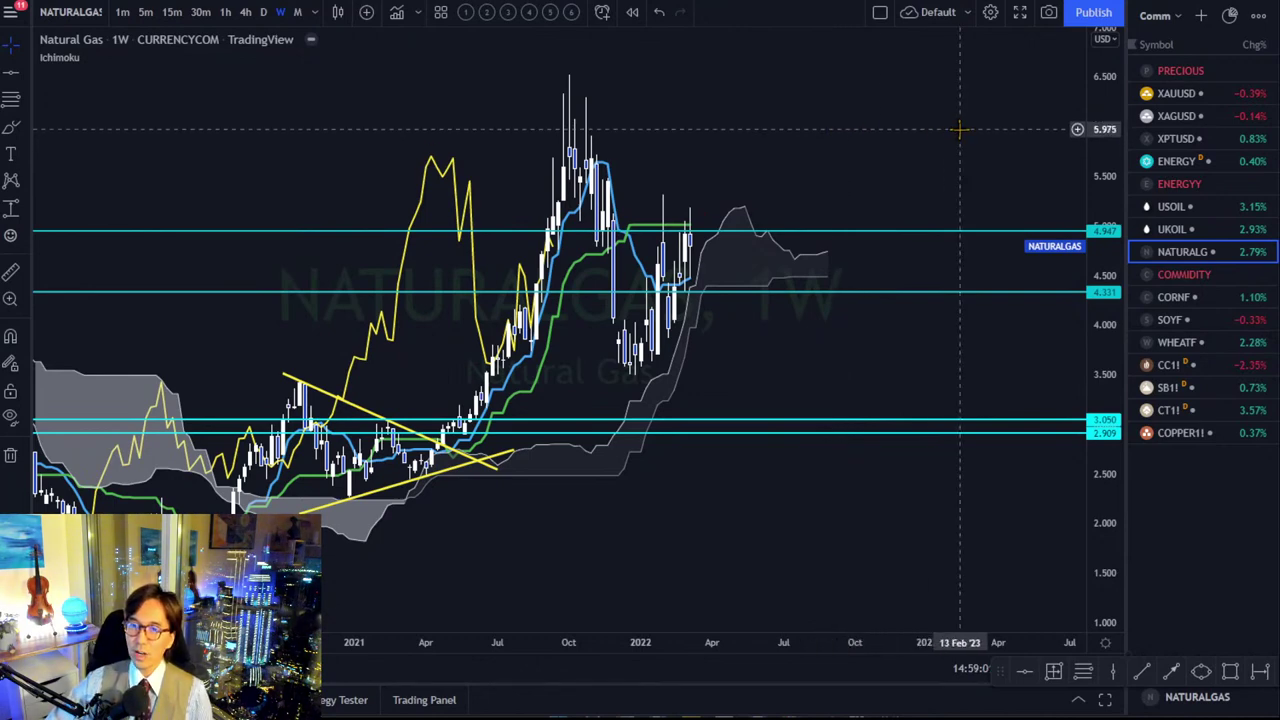
{"action": "left_click", "coordinate": [1157, 98]}
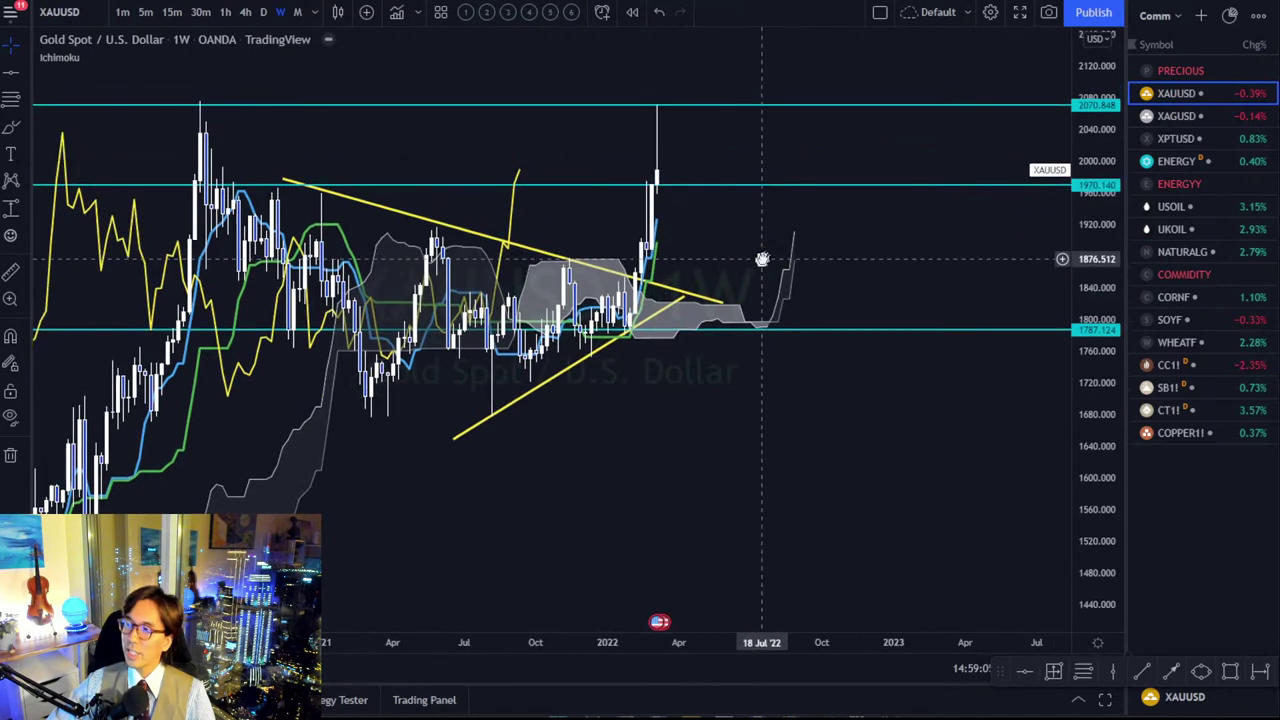
{"action": "left_click_drag", "start_coordinate": [762, 259], "coordinate": [807, 303]}
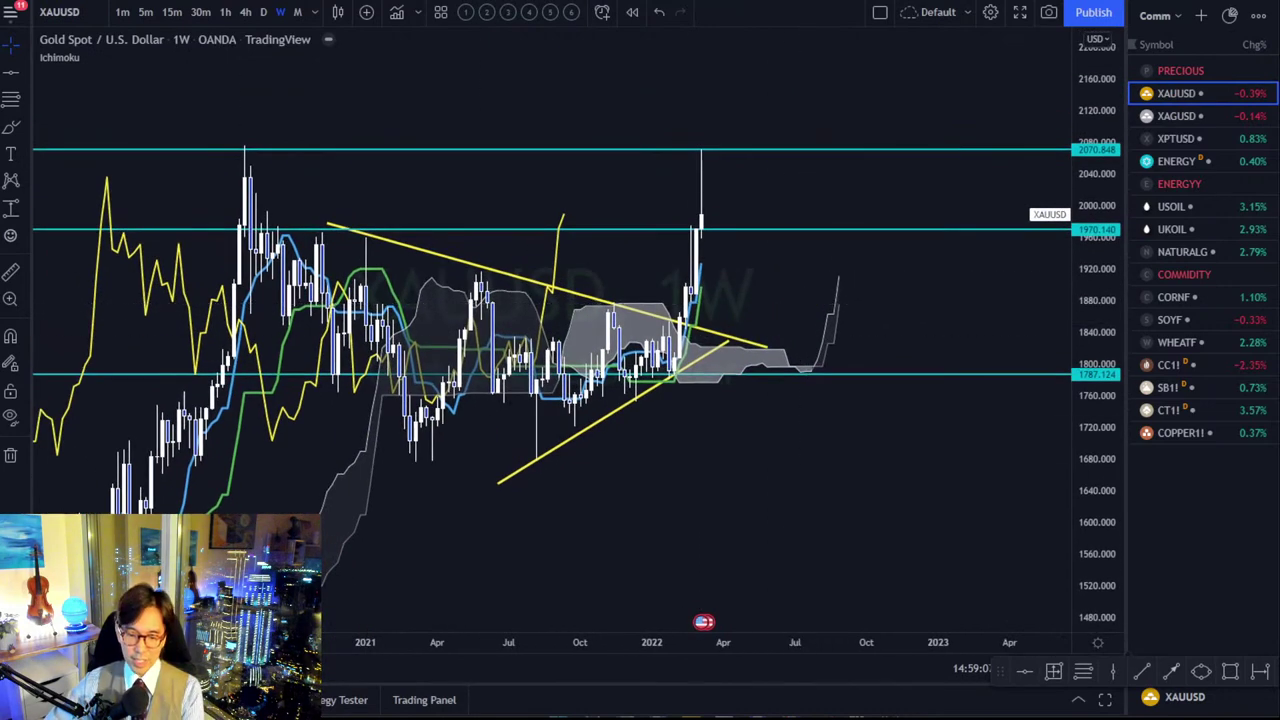
{"action": "mouse_move", "coordinate": [244, 172]}
{"action": "left_mouse_down"}
{"action": "mouse_move", "coordinate": [223, 149]}
{"action": "mouse_move", "coordinate": [268, 165]}
{"action": "left_mouse_up"}
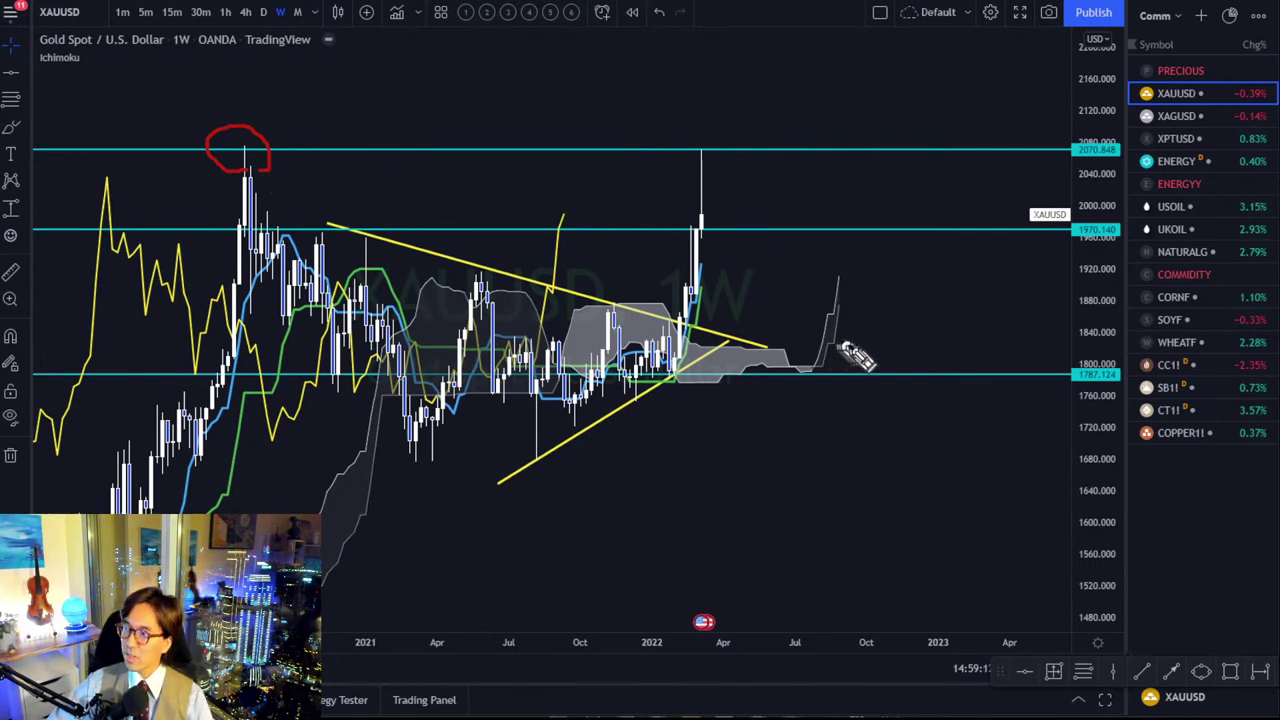
{"action": "mouse_move", "coordinate": [843, 345]}
{"action": "left_mouse_down"}
{"action": "mouse_move", "coordinate": [837, 294]}
{"action": "mouse_move", "coordinate": [851, 343]}
{"action": "left_mouse_up"}
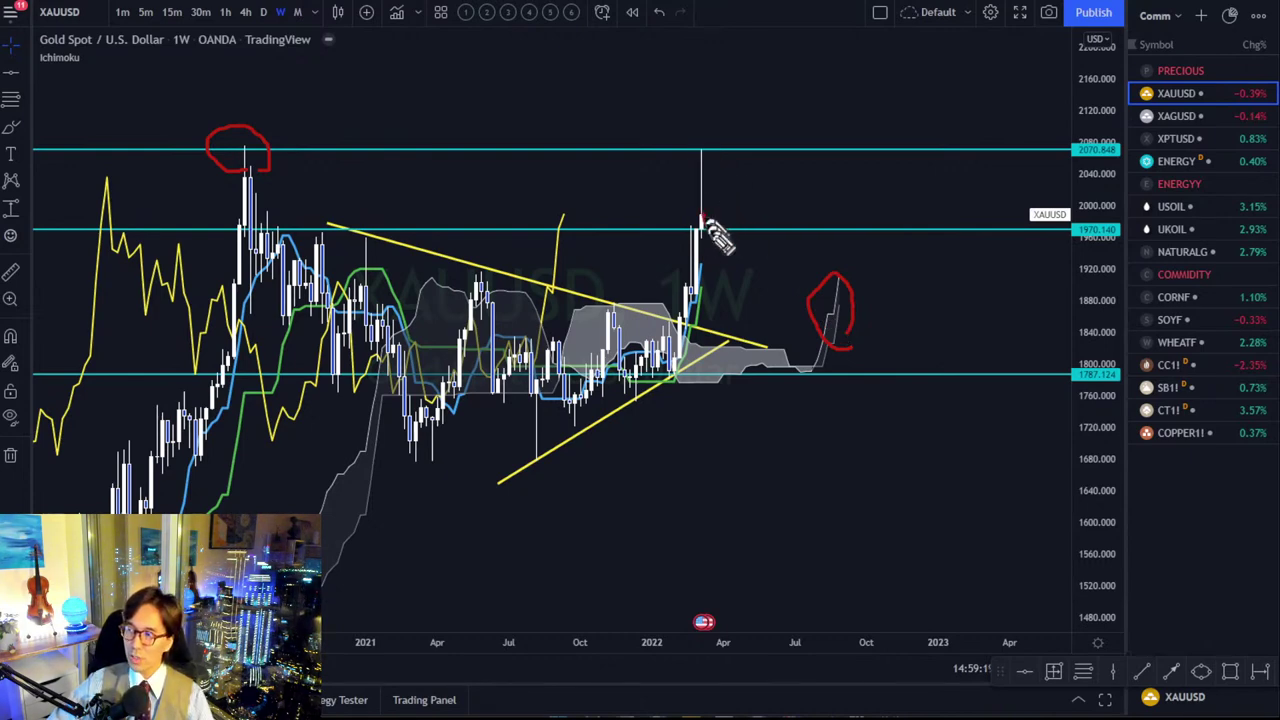
{"action": "left_click_drag", "start_coordinate": [702, 214], "coordinate": [716, 264]}
{"action": "left_click", "coordinate": [748, 263]}
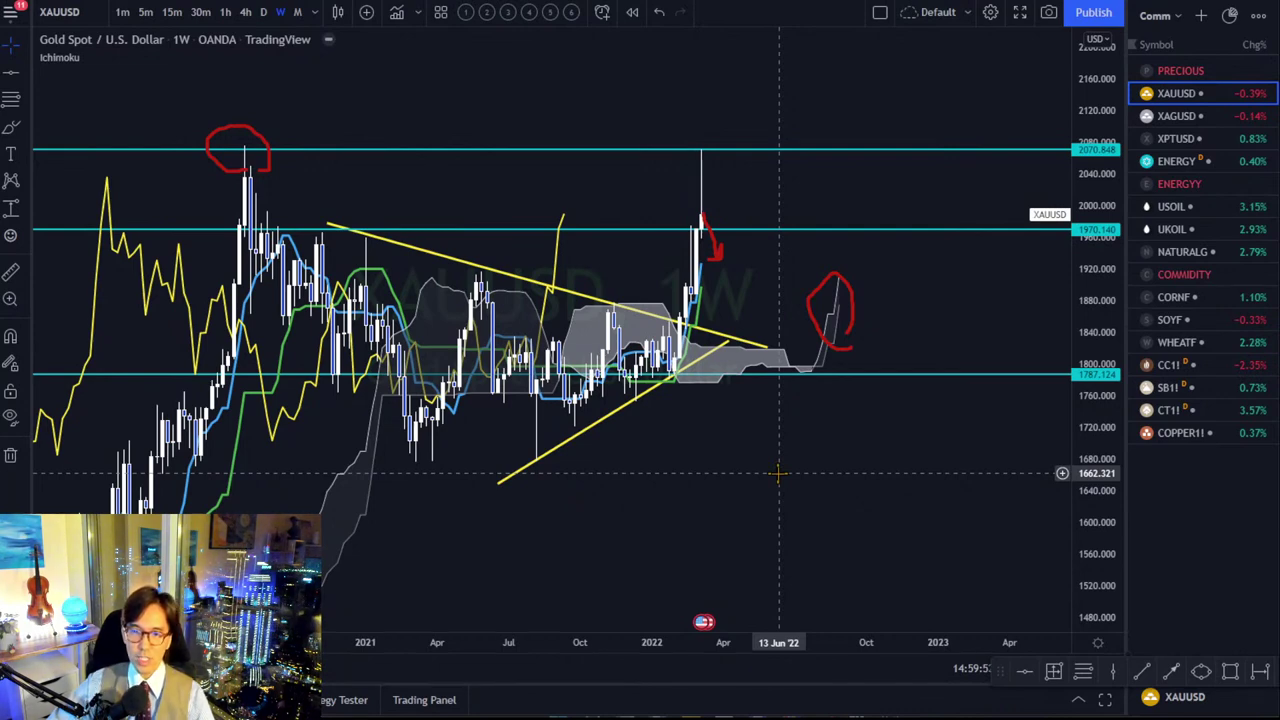
{"action": "key", "text": "Escape"}
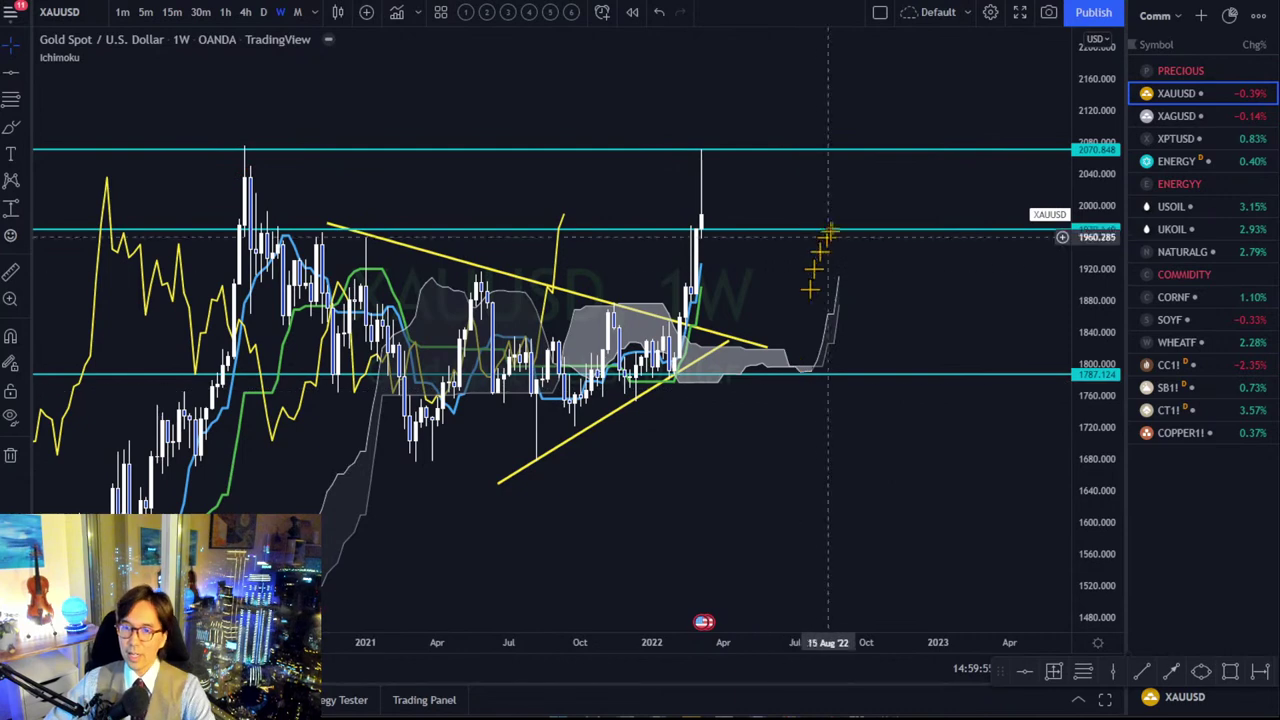
Add the FXCM NZDUSD pair to the Forex watchlist.
{"action": "left_click", "coordinate": [1168, 18]}
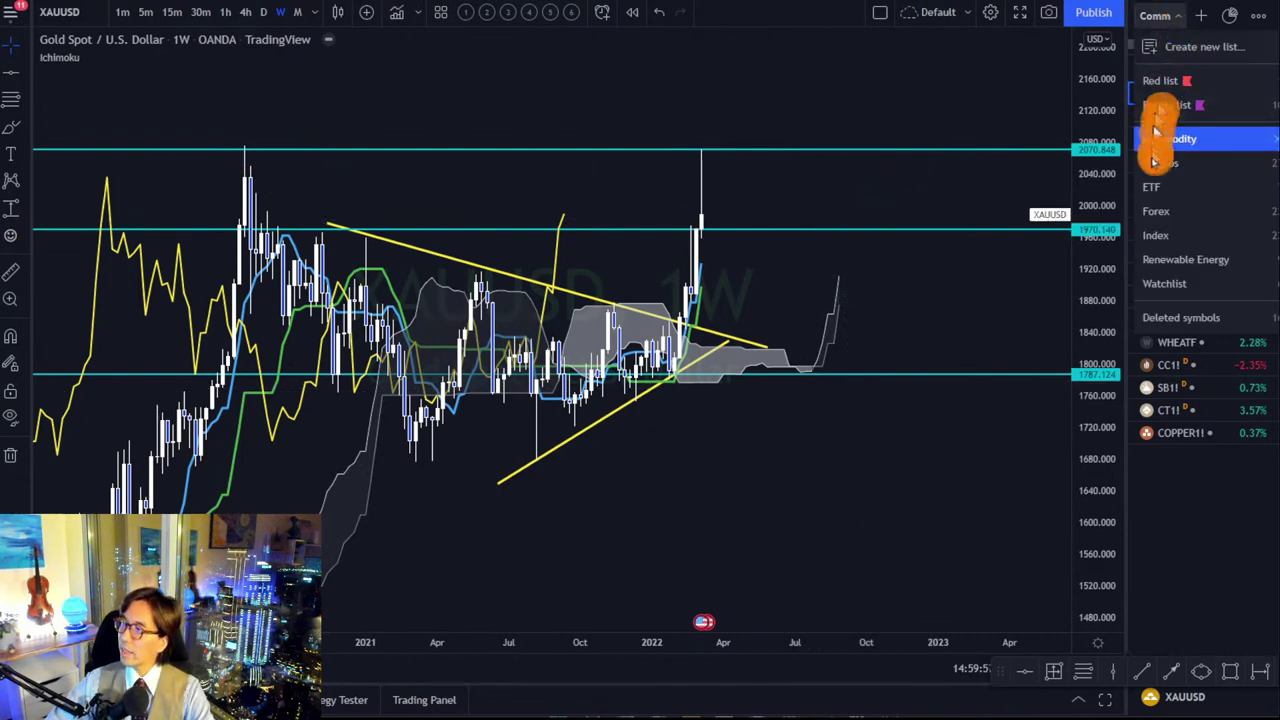
{"action": "left_click", "coordinate": [1158, 211]}
{"action": "left_click", "coordinate": [1200, 16]}
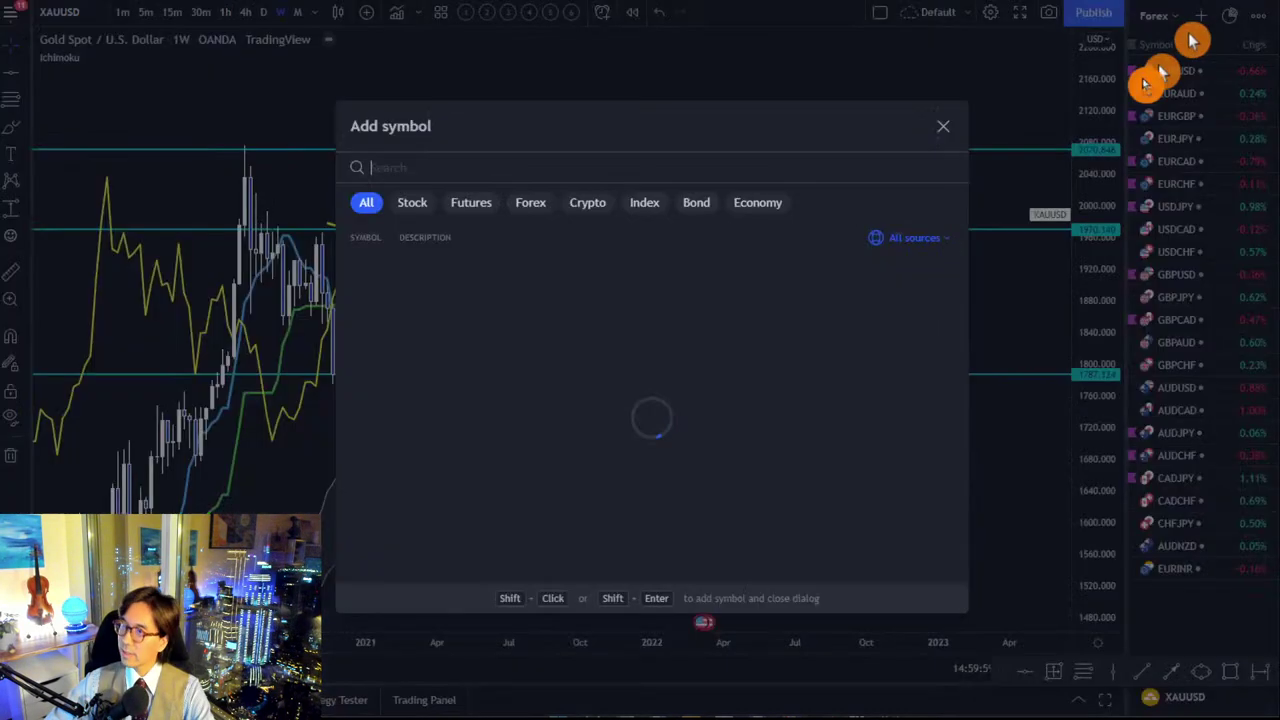
{"action": "type", "text": "NZDUSD"}
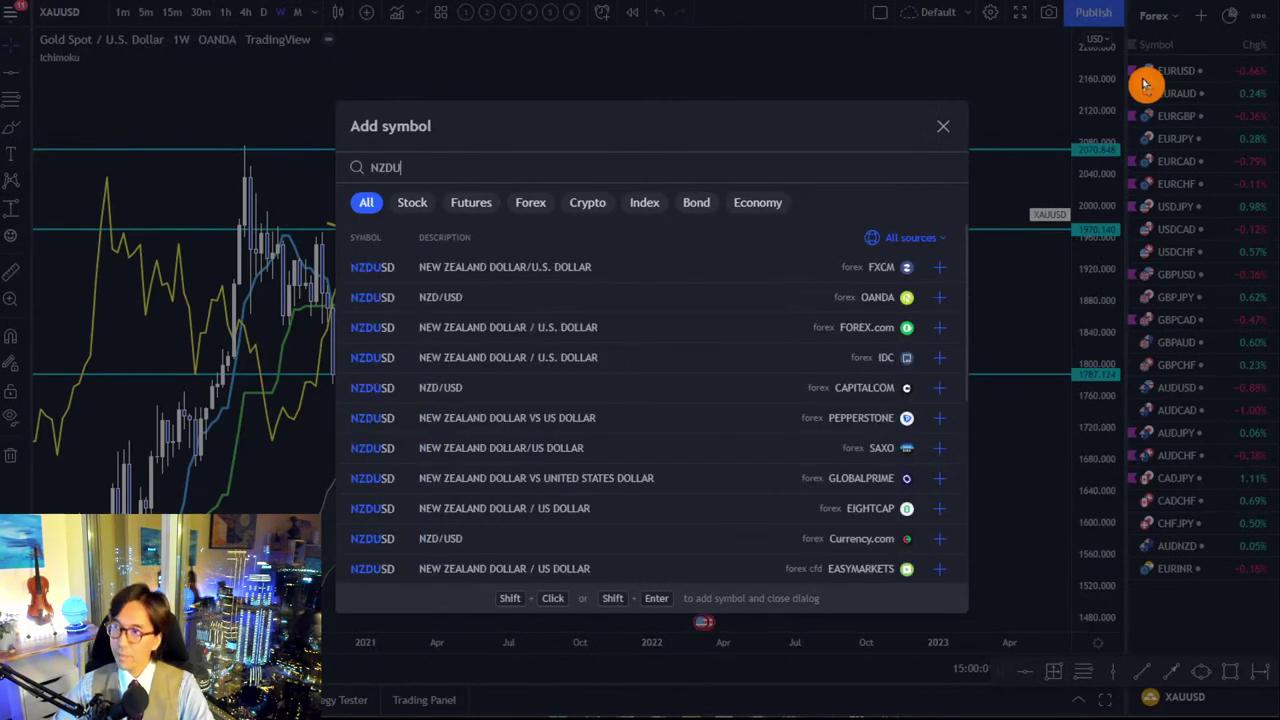
{"action": "left_click", "coordinate": [614, 276]}
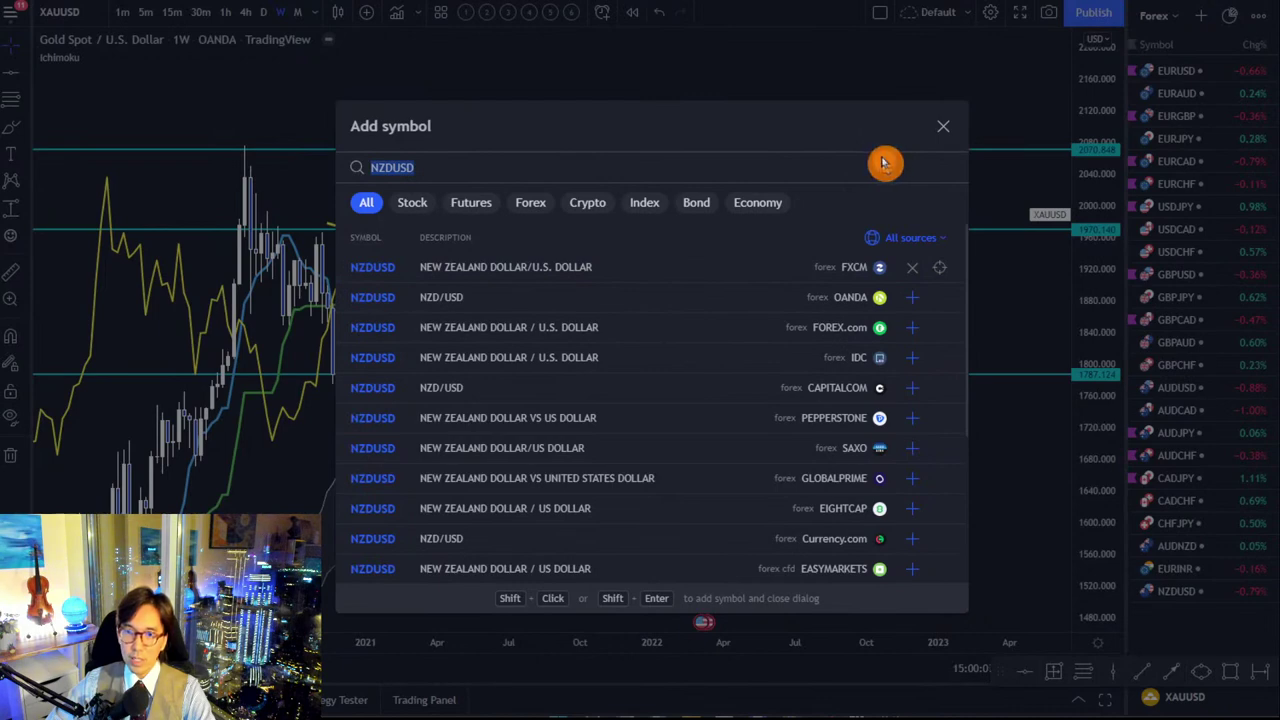
{"action": "left_click", "coordinate": [943, 126]}
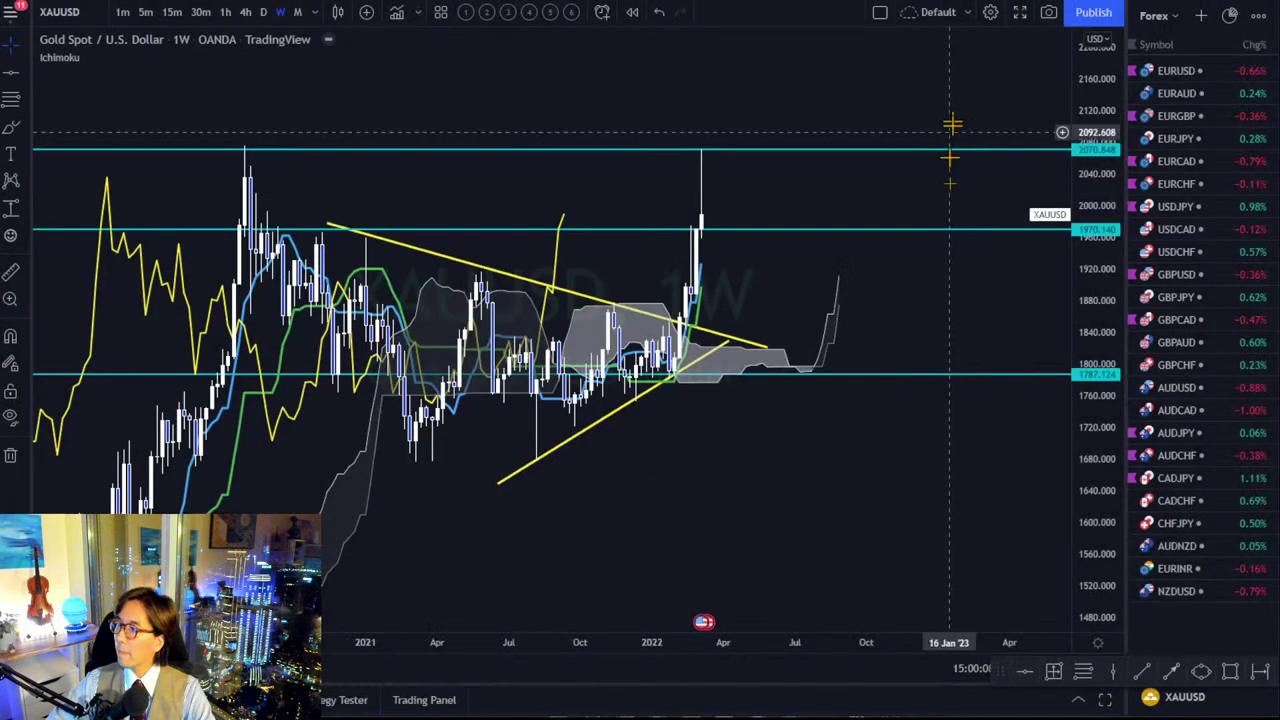
Open NZDUSD with existing drawings hidden, rescale it, and draw a red arrow down from the latest candles.
{"action": "left_click", "coordinate": [1195, 590]}
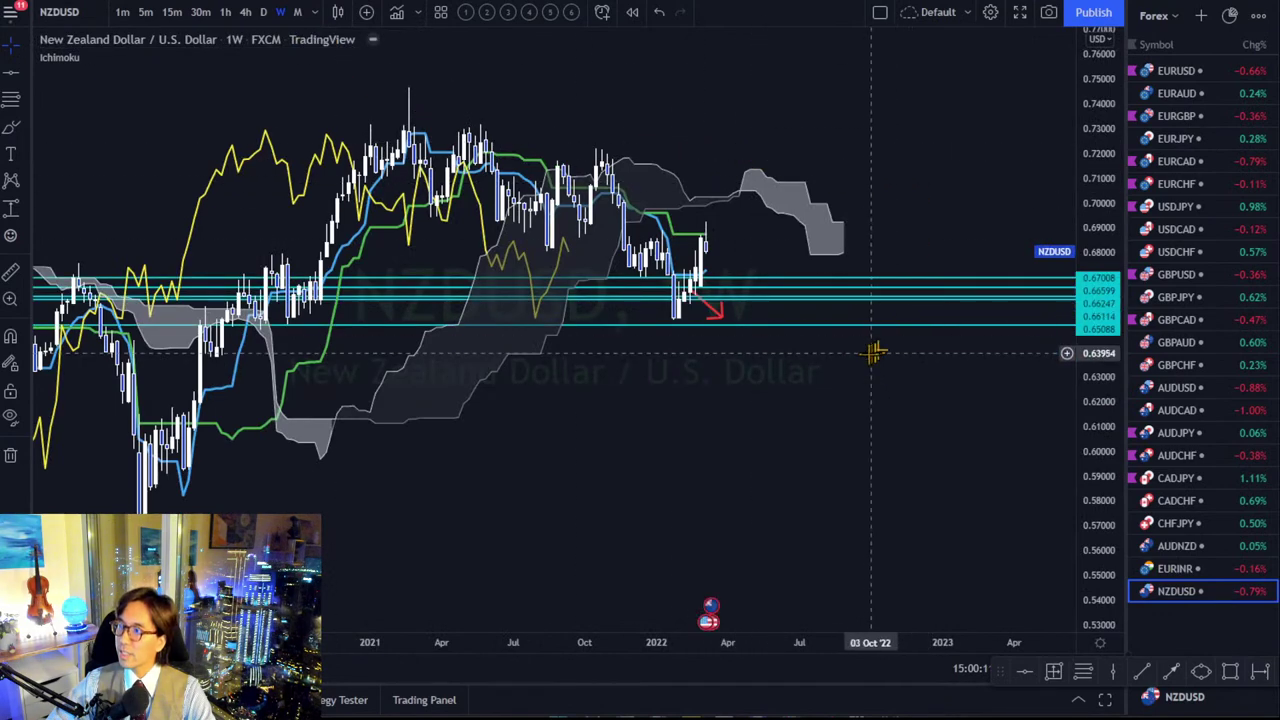
{"action": "left_click", "coordinate": [13, 425]}
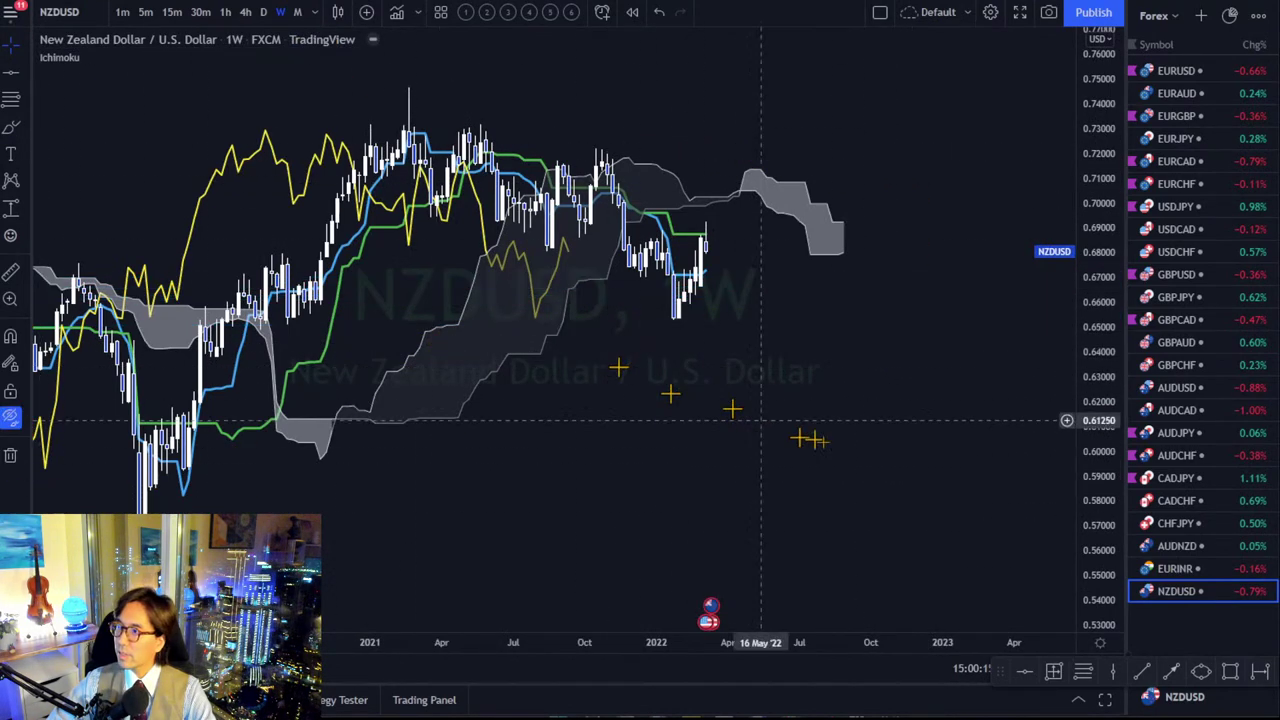
{"action": "left_click_drag", "start_coordinate": [1094, 508], "coordinate": [886, 475]}
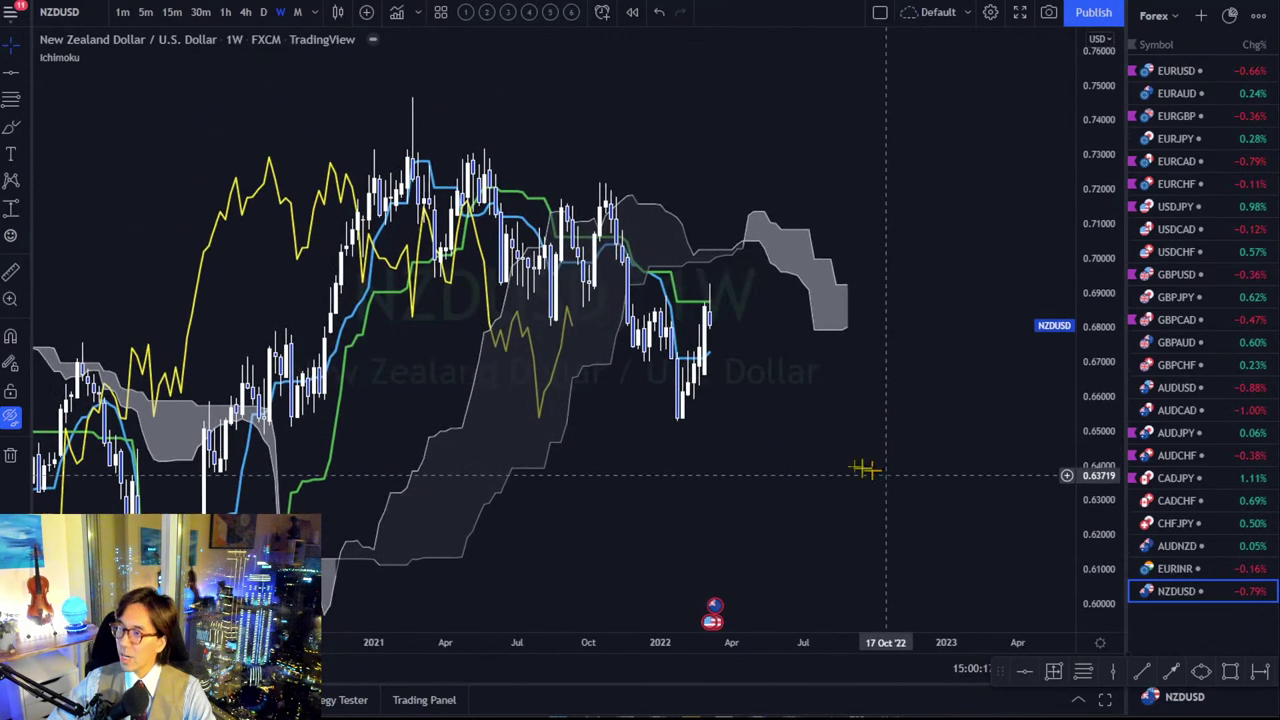
{"action": "left_click_drag", "start_coordinate": [746, 334], "coordinate": [700, 330]}
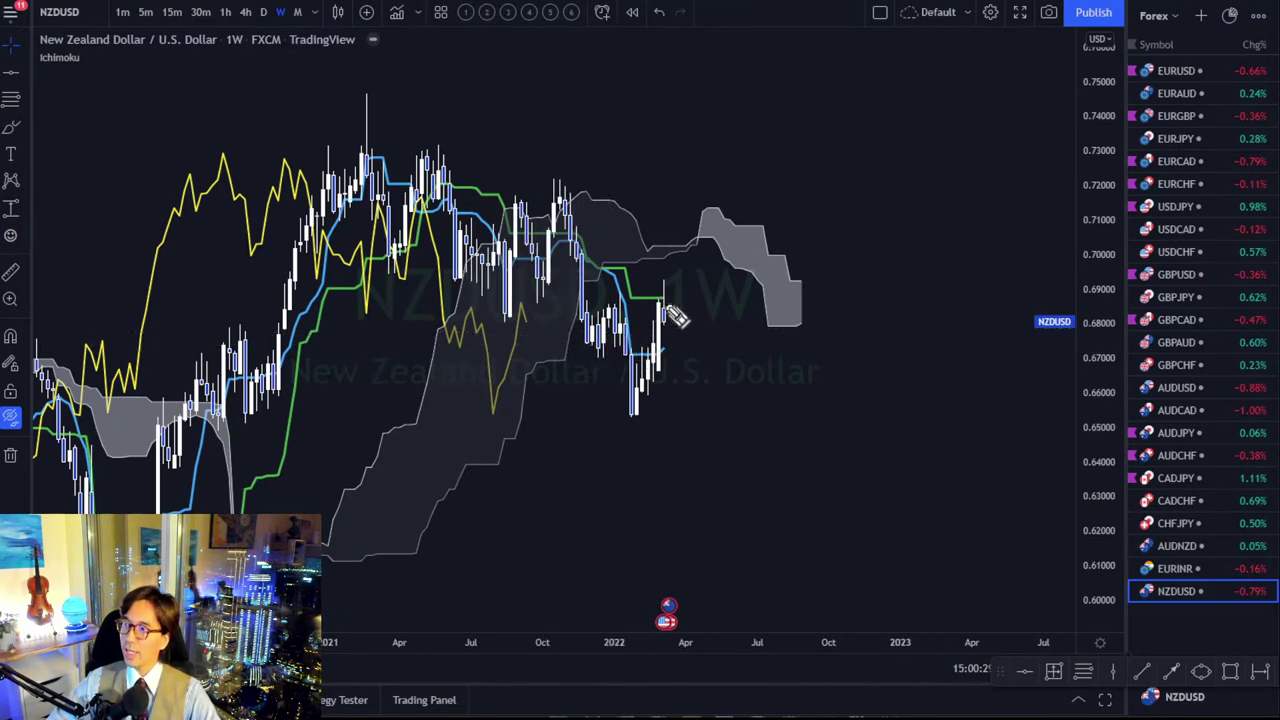
{"action": "left_click_drag", "start_coordinate": [665, 305], "coordinate": [703, 383]}
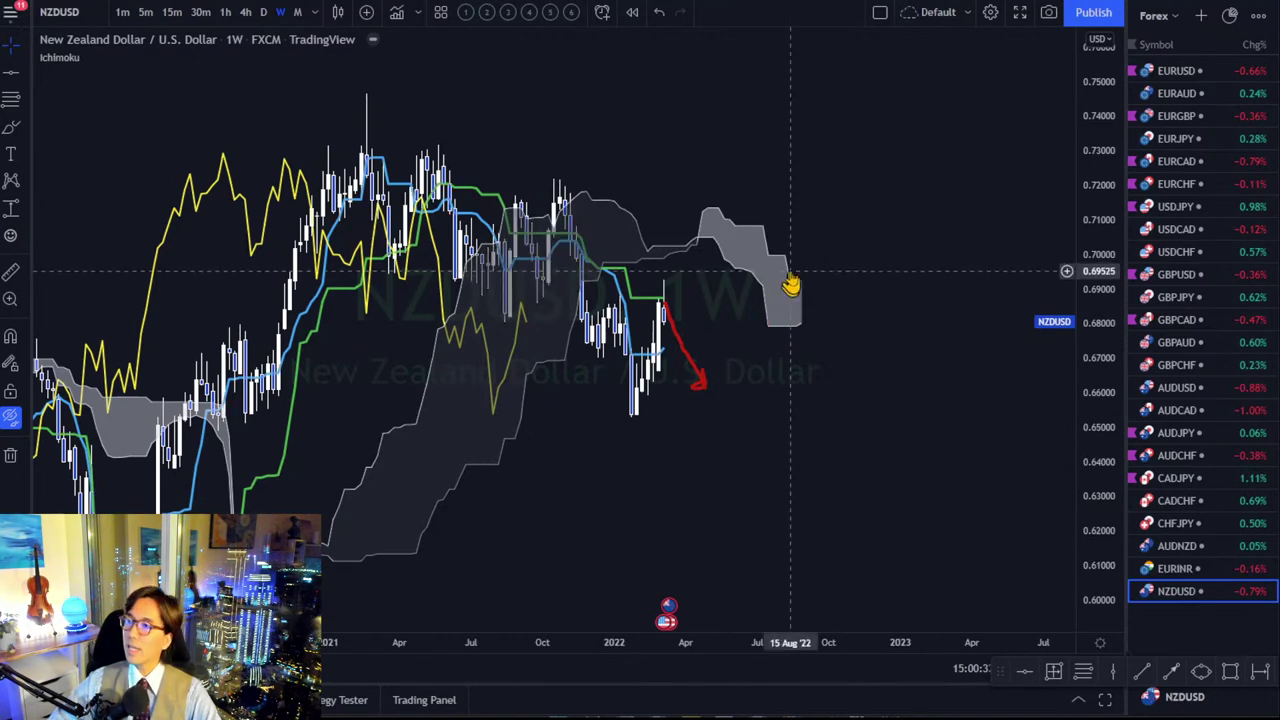
Switch NZDUSD to daily candles and place a horizontal line near 0.689.
{"action": "left_click", "coordinate": [263, 12]}
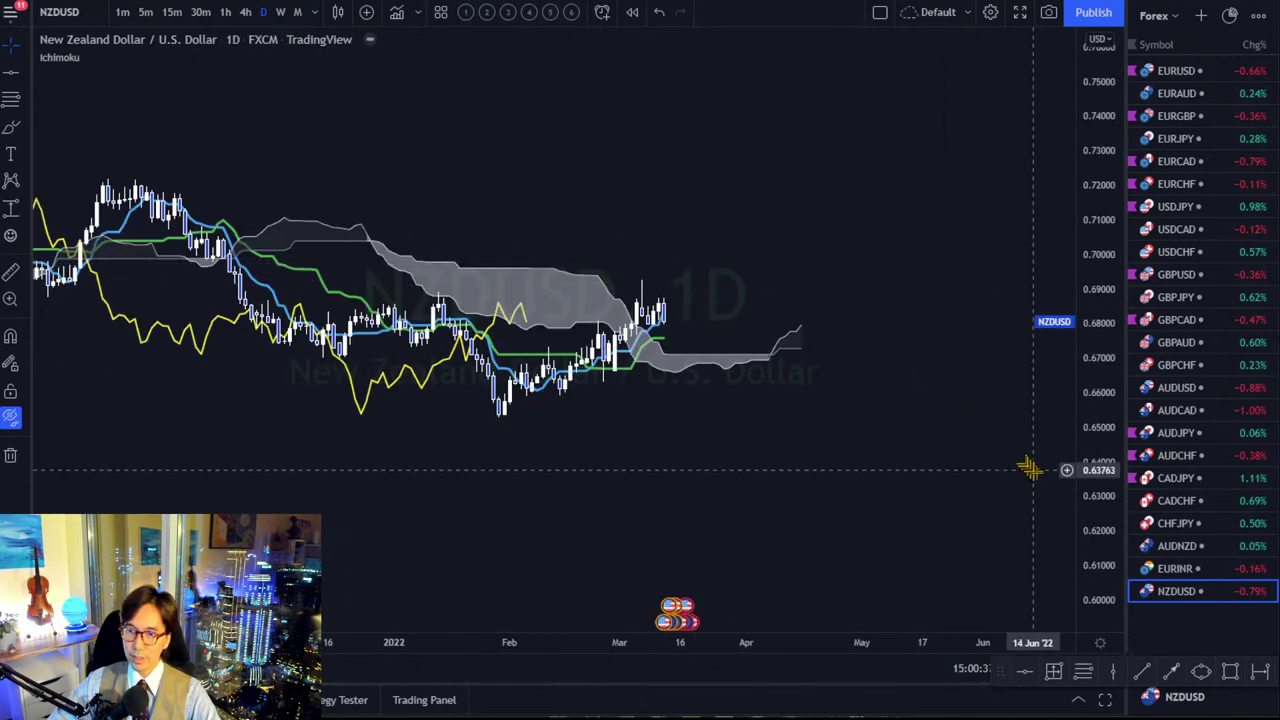
{"action": "left_click_drag", "start_coordinate": [1120, 530], "coordinate": [1080, 337]}
{"action": "left_click_drag", "start_coordinate": [831, 377], "coordinate": [865, 375]}
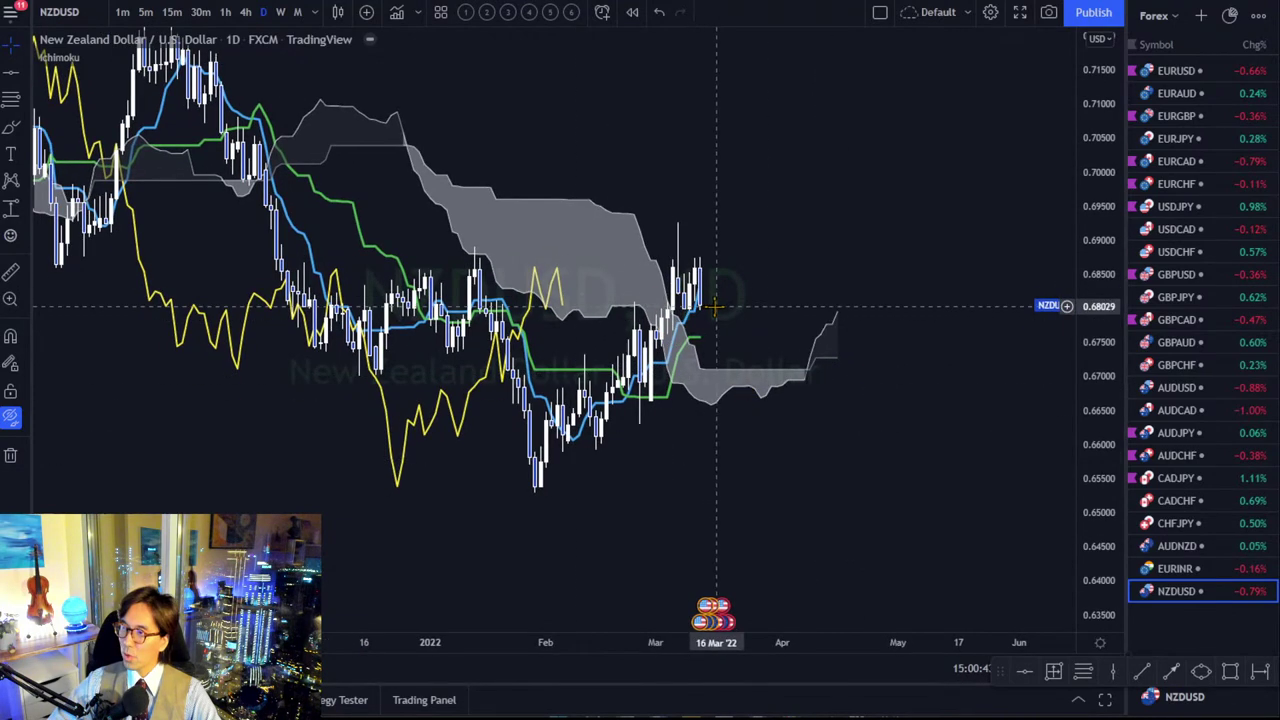
{"action": "left_click", "coordinate": [1022, 671]}
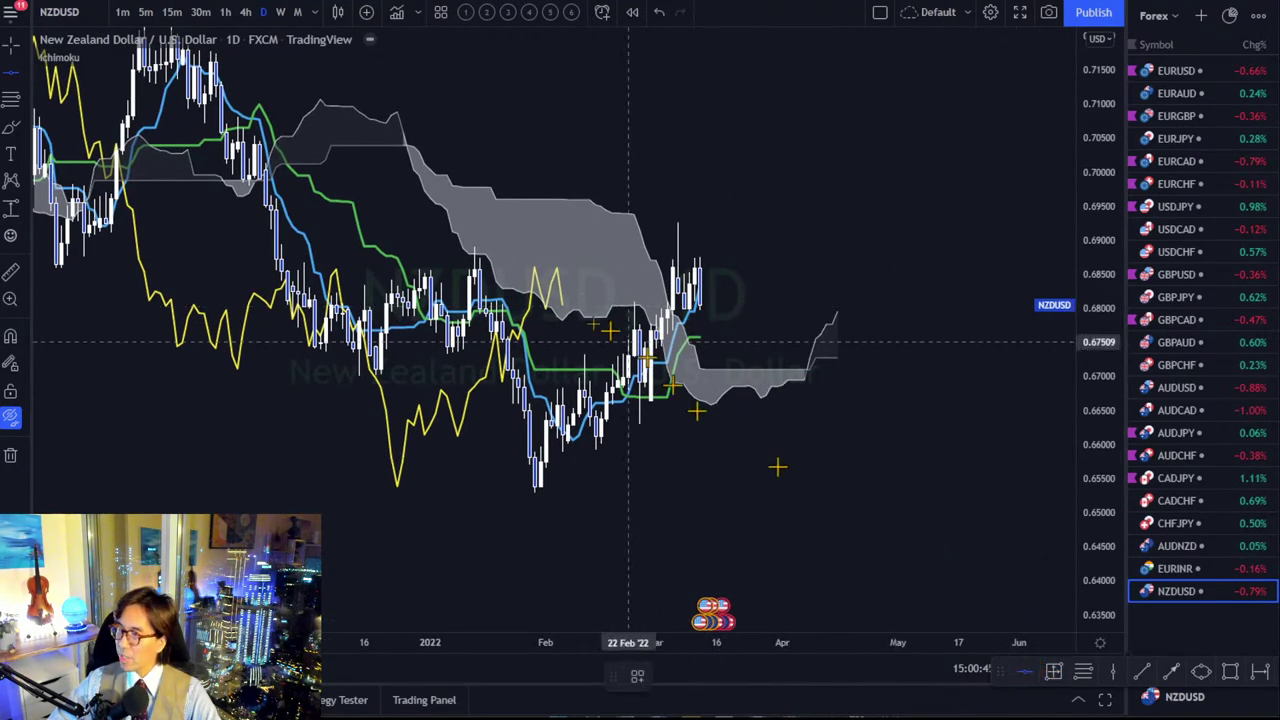
{"action": "left_click", "coordinate": [510, 246]}
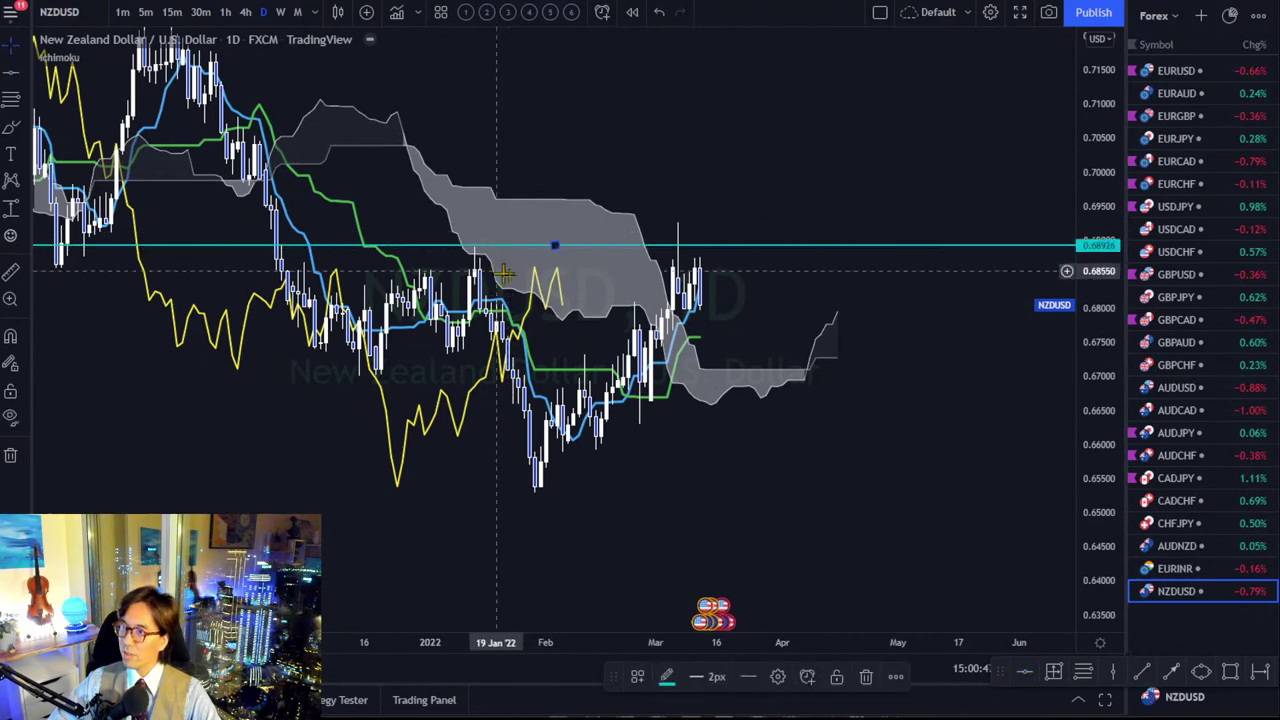
Mark a red down arrow, circles at the earlier low and January high, an upward path, then clear them.
{"action": "left_click_drag", "start_coordinate": [551, 288], "coordinate": [586, 288]}
{"action": "left_click_drag", "start_coordinate": [398, 640], "coordinate": [310, 641]}
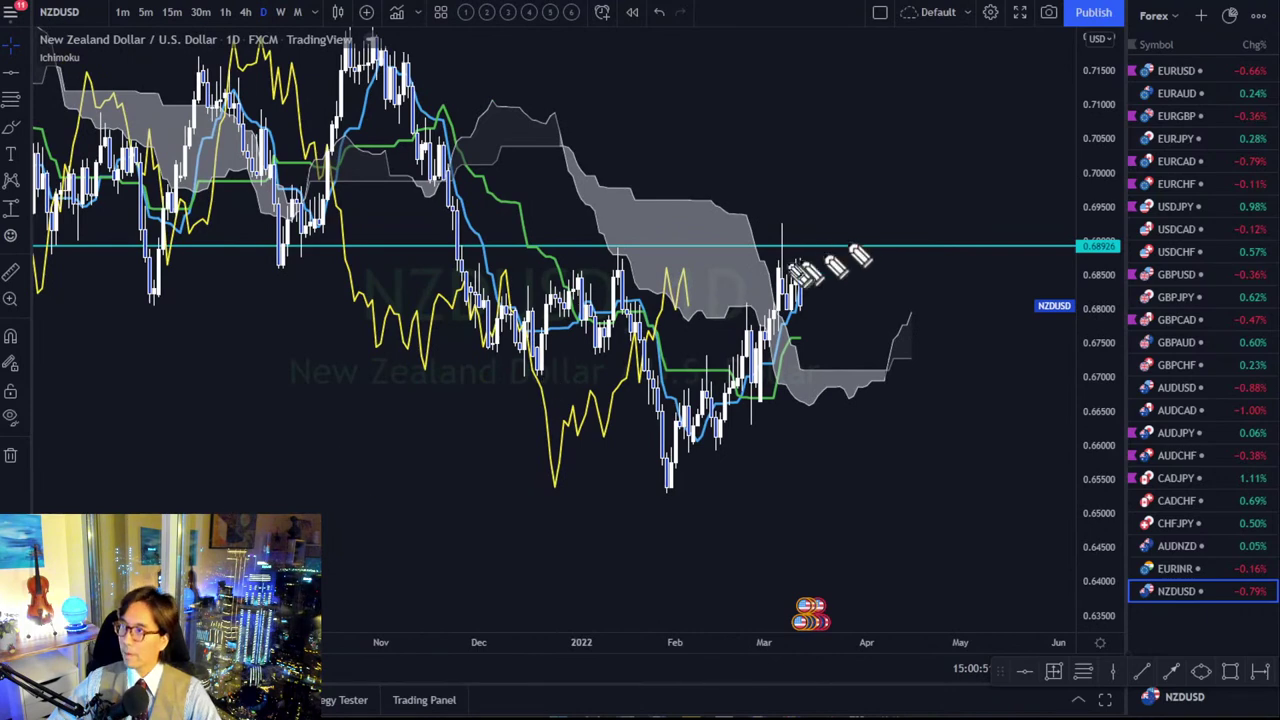
{"action": "left_click_drag", "start_coordinate": [798, 262], "coordinate": [870, 400]}
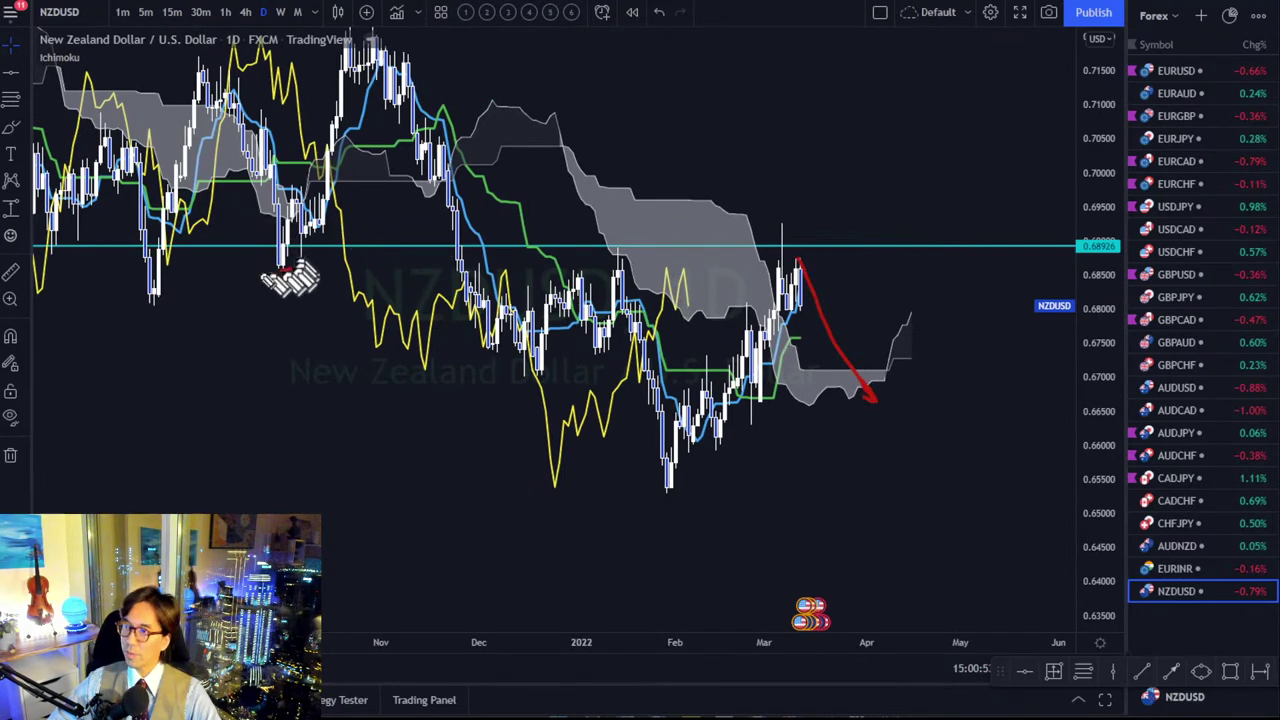
{"action": "left_click_drag", "start_coordinate": [284, 254], "coordinate": [289, 279]}
{"action": "left_click_drag", "start_coordinate": [578, 244], "coordinate": [618, 258]}
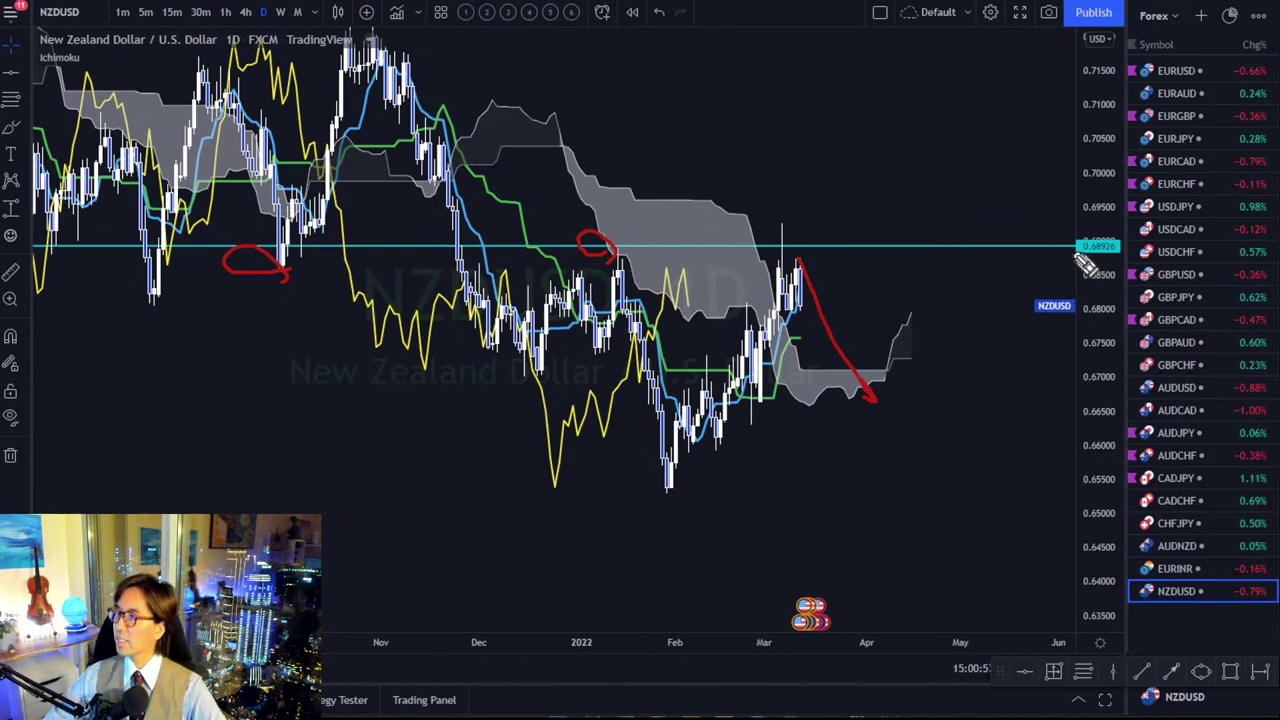
{"action": "left_click_drag", "start_coordinate": [800, 264], "coordinate": [868, 162]}
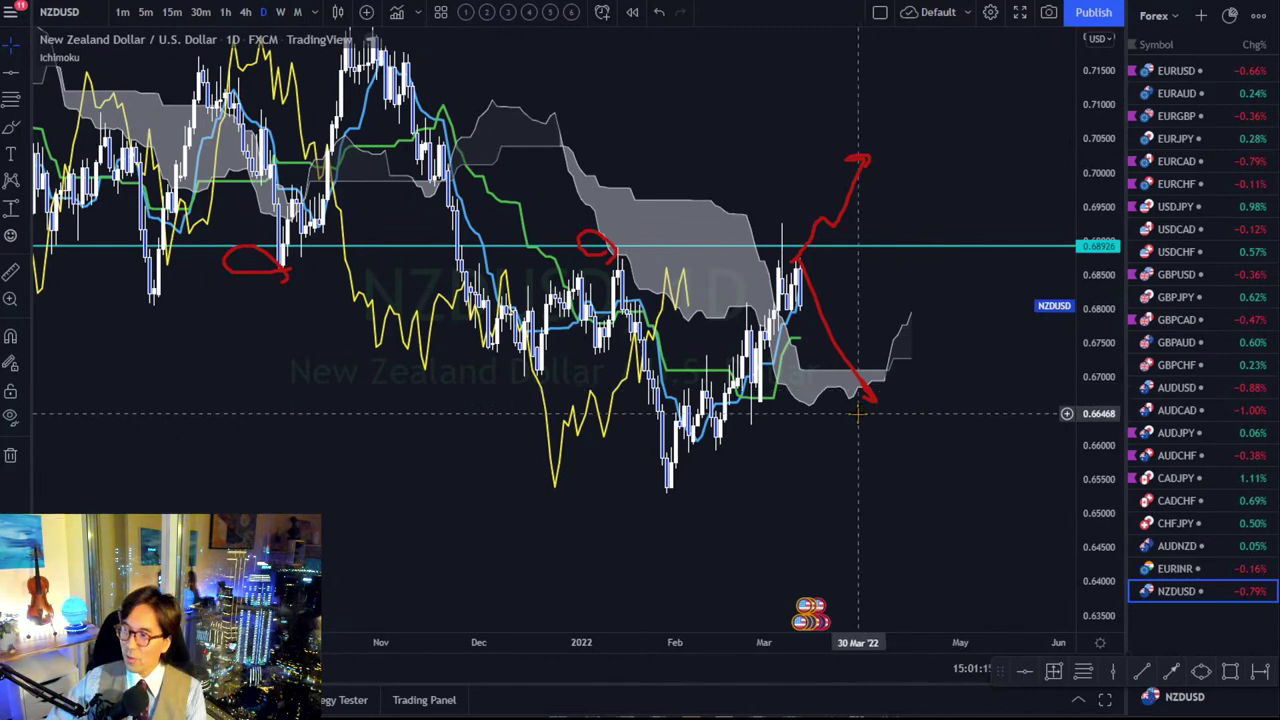
{"action": "key", "text": "Escape"}
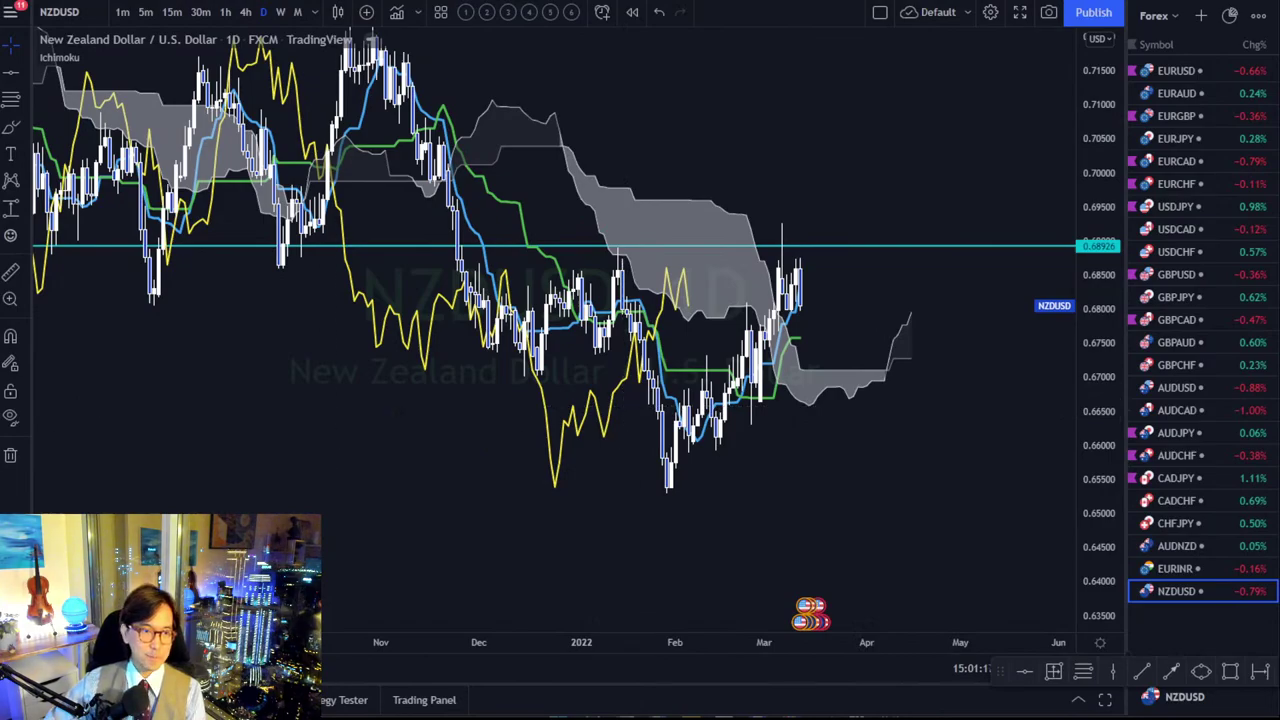